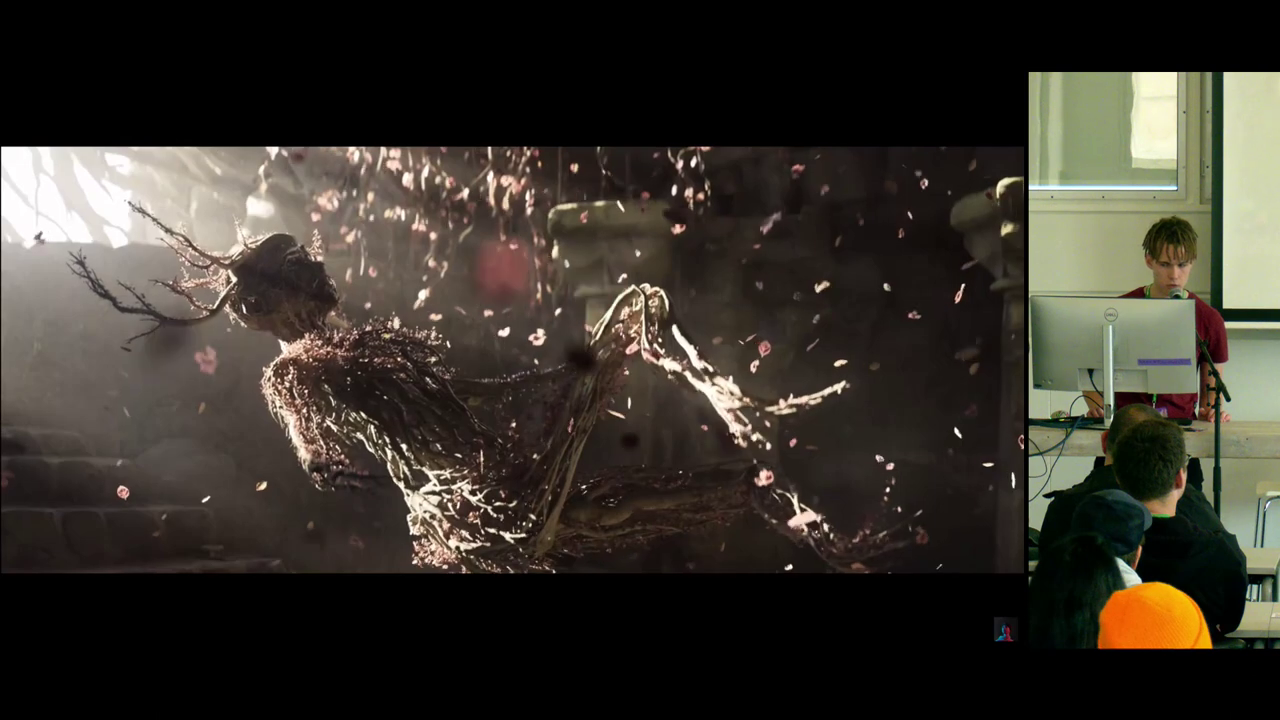
Step: Skip the 'Some of my work' showreel ahead to about 2:20, then exit full-screen playback
{"action": "mouse_move", "coordinate": [195, 420]}
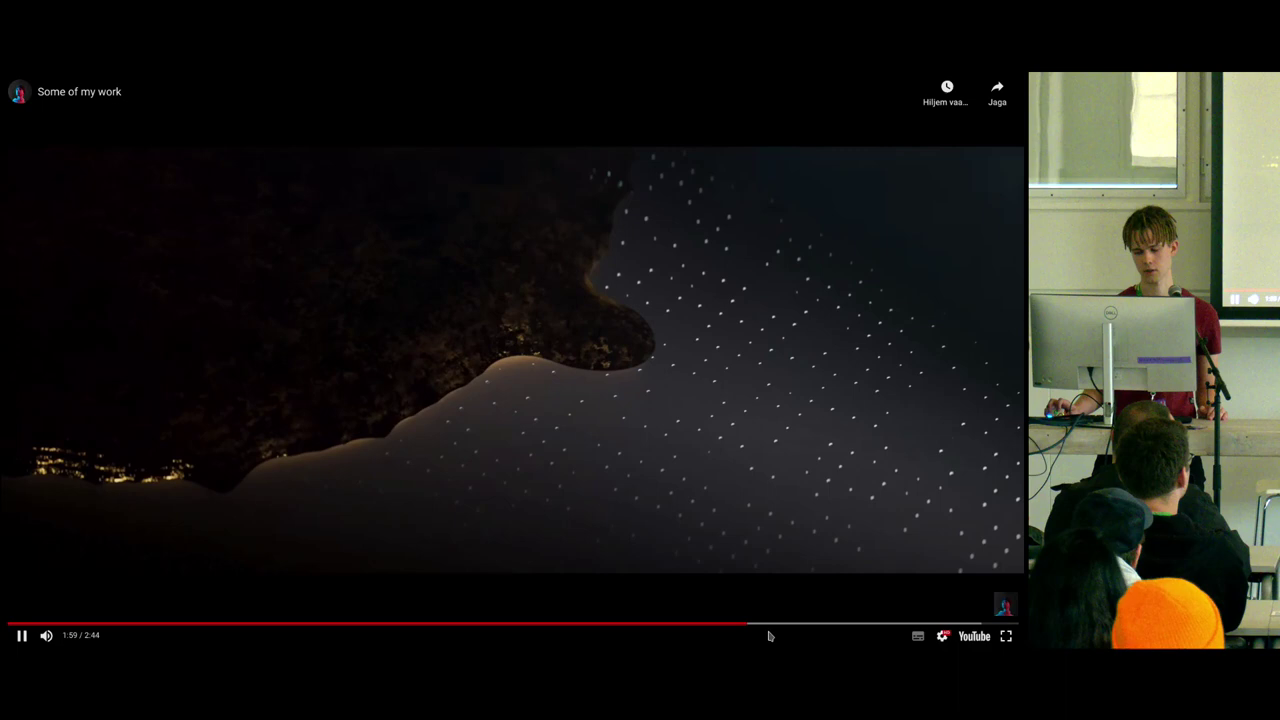
{"action": "left_click", "coordinate": [804, 623]}
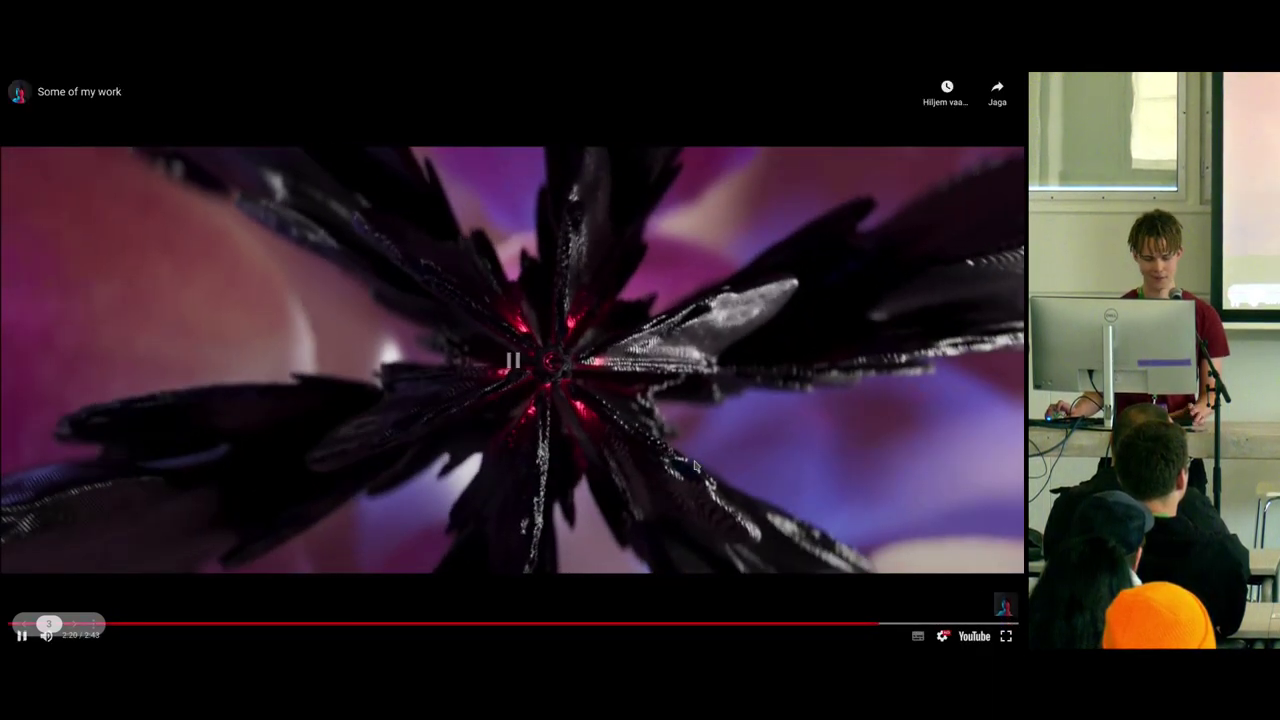
{"action": "key", "text": "Escape"}
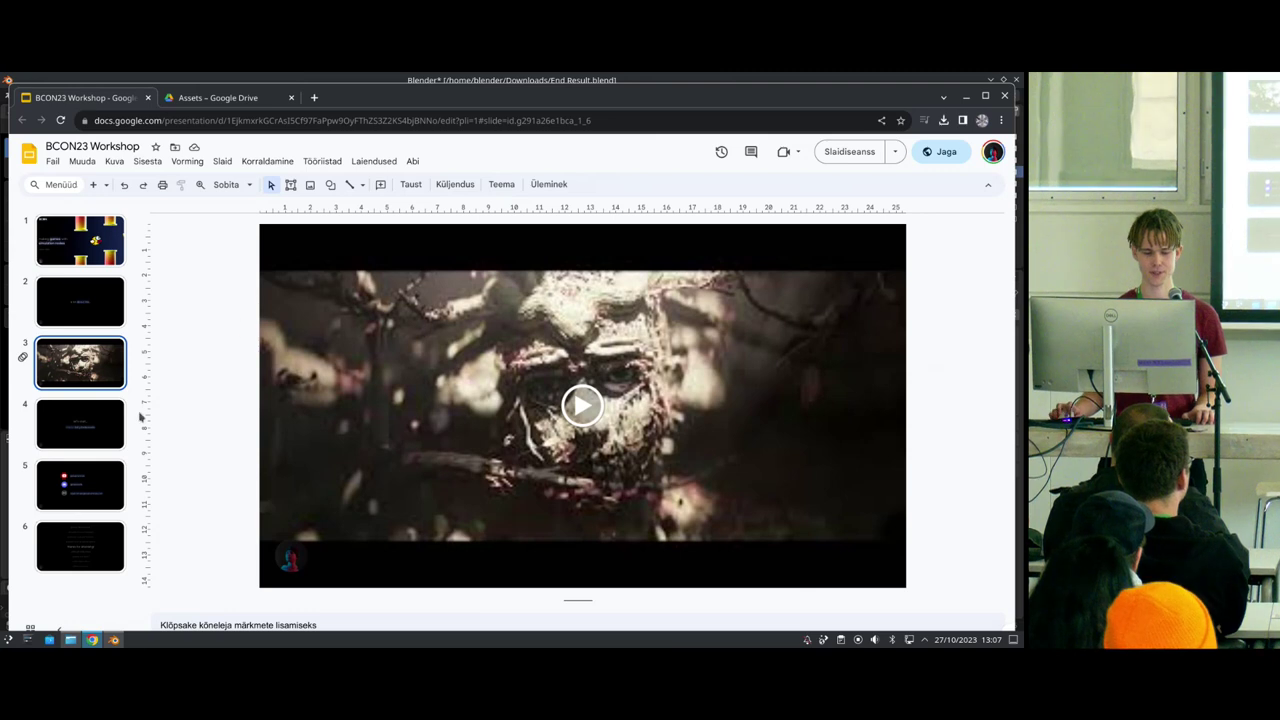
Step: Go to the 'let's start...' slide, check the .blend files in the Drive Assets folder, then minimize Chrome
{"action": "left_click", "coordinate": [110, 422]}
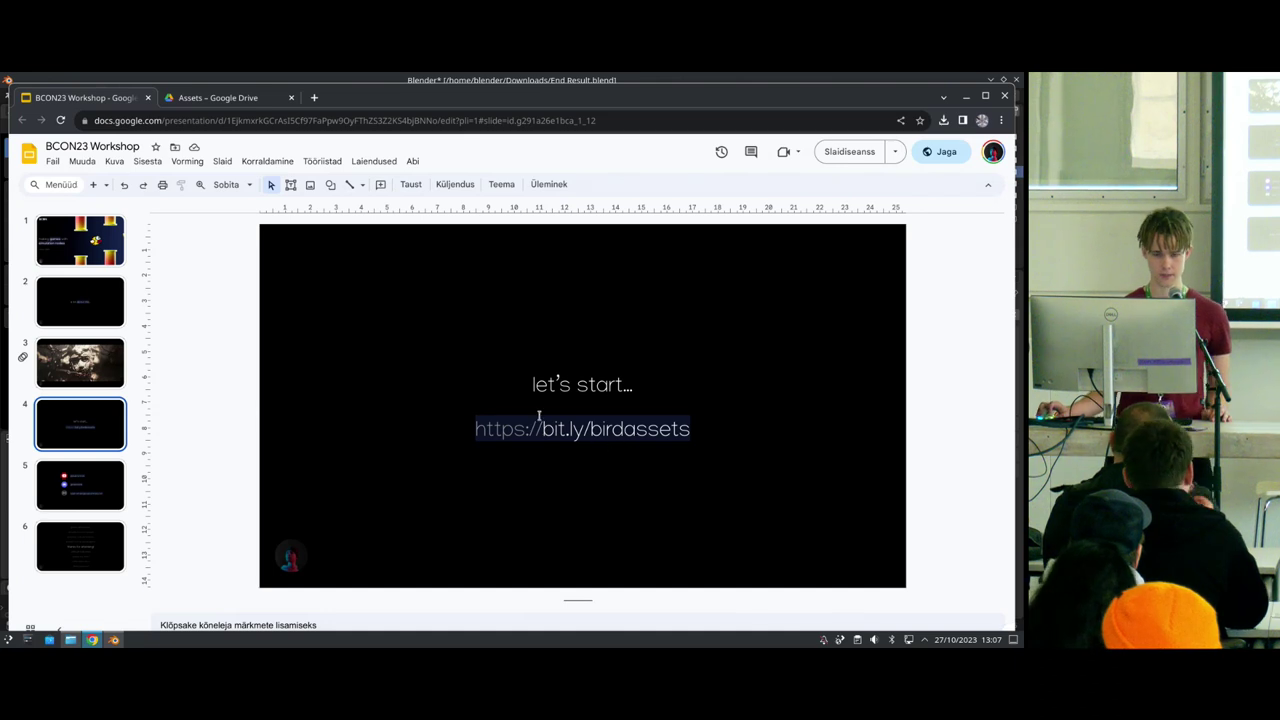
{"action": "left_click", "coordinate": [240, 98]}
{"action": "left_click", "coordinate": [253, 283]}
{"action": "left_click", "coordinate": [254, 314]}
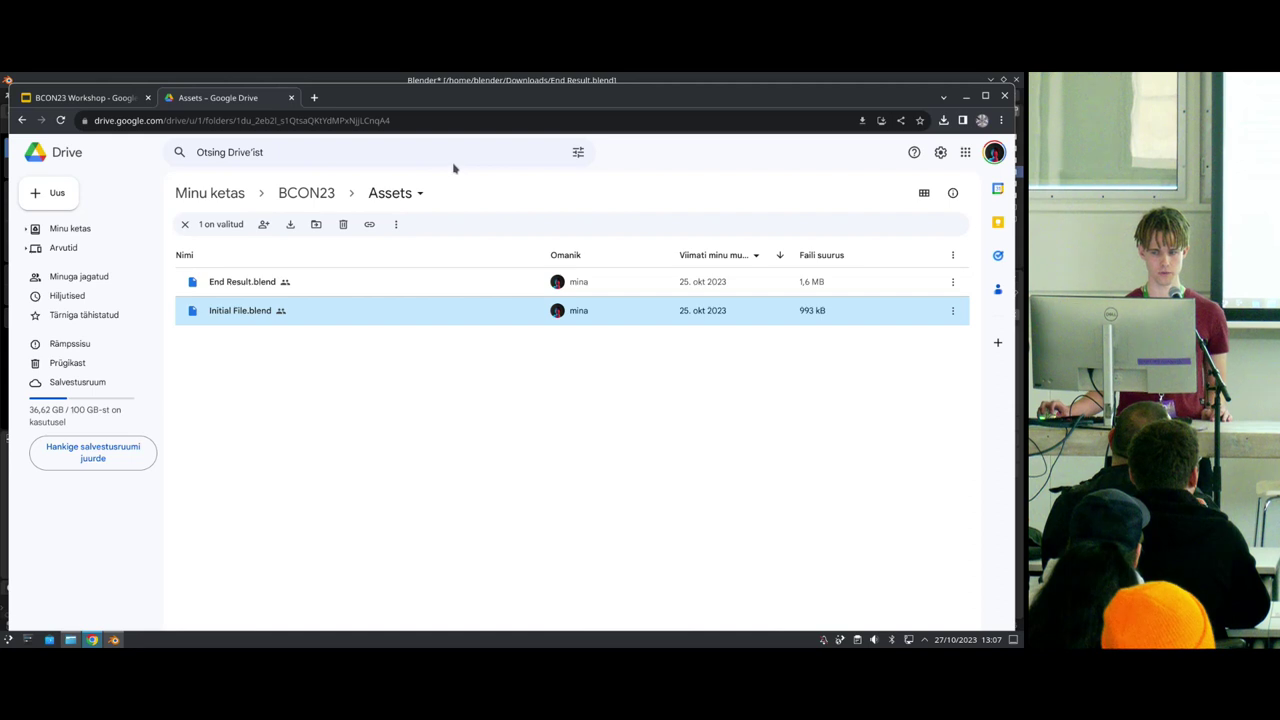
{"action": "left_click", "coordinate": [965, 97]}
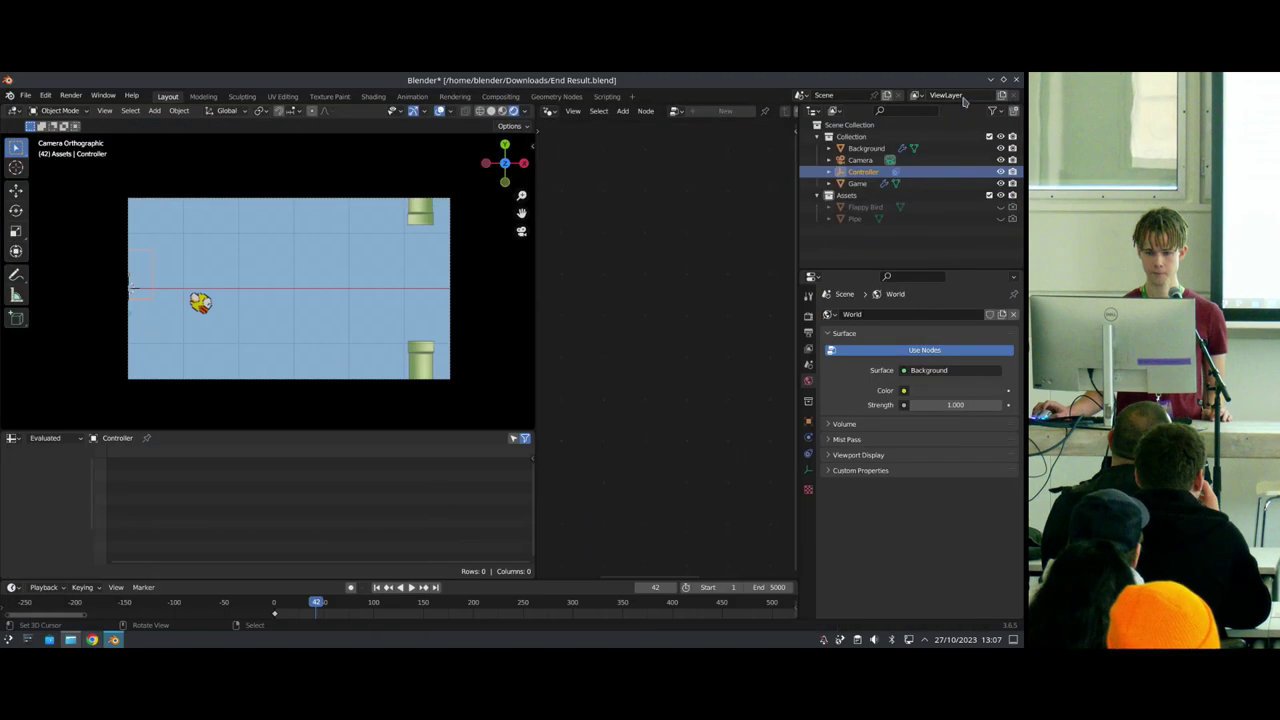
Step: Open Initial File.blend through File > Open, closing End Result.blend without saving
{"action": "left_click", "coordinate": [25, 96]}
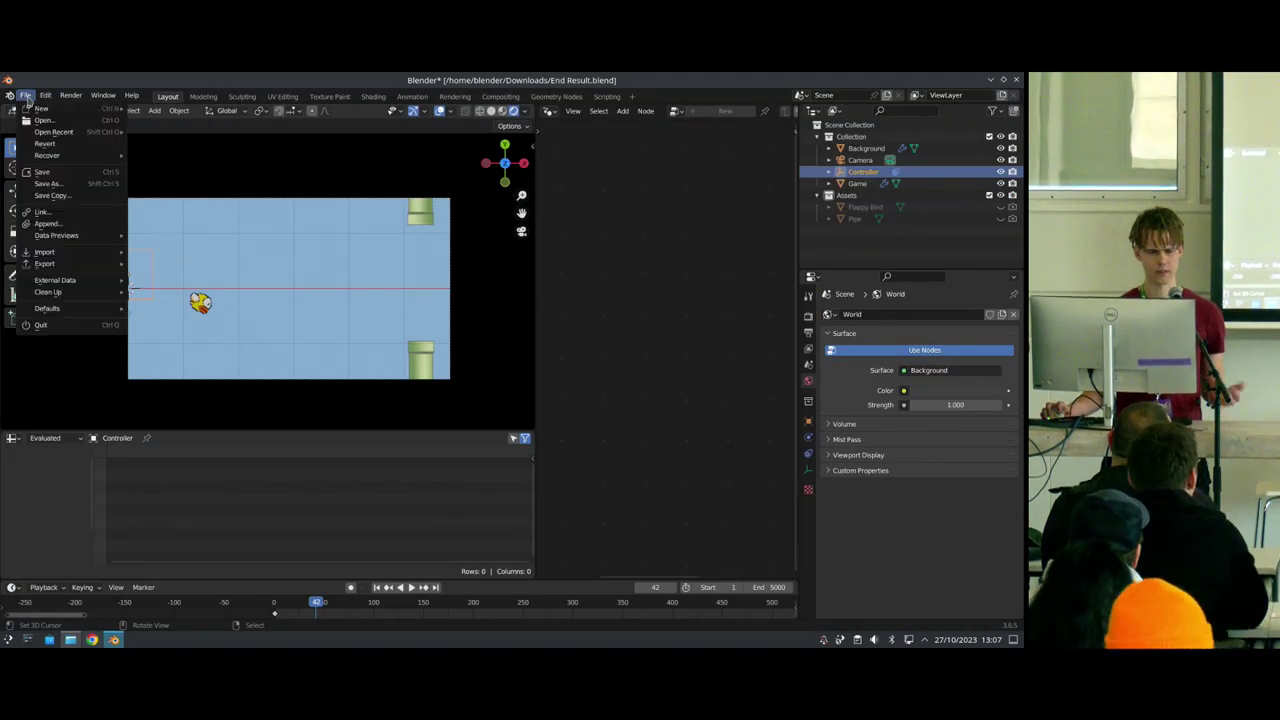
{"action": "left_click", "coordinate": [45, 120]}
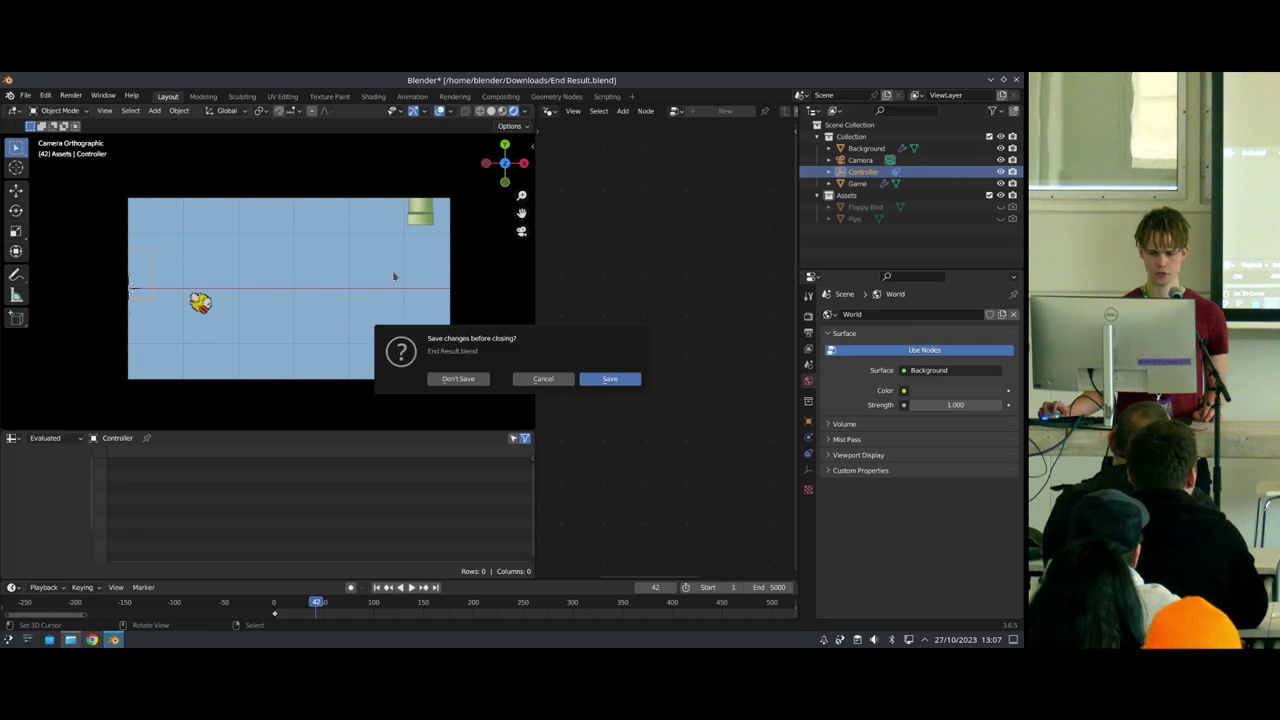
{"action": "left_click", "coordinate": [460, 379]}
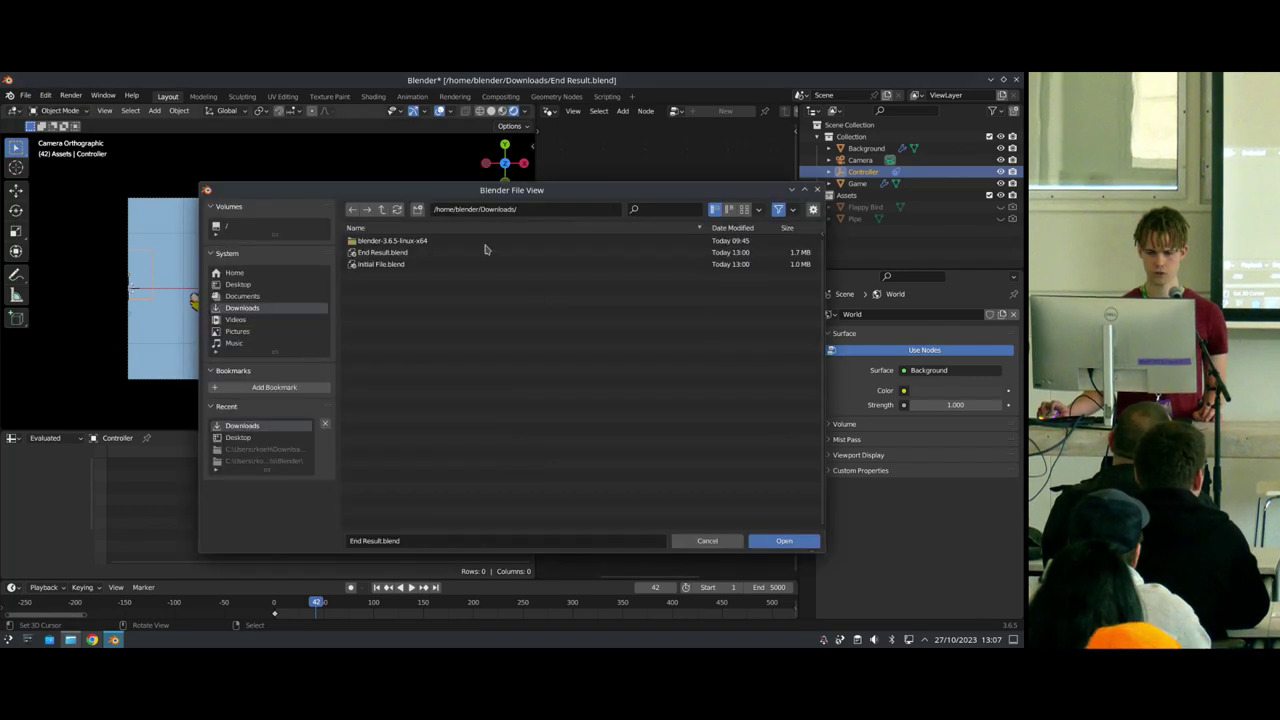
{"action": "left_click", "coordinate": [505, 264]}
{"action": "left_click", "coordinate": [780, 543]}
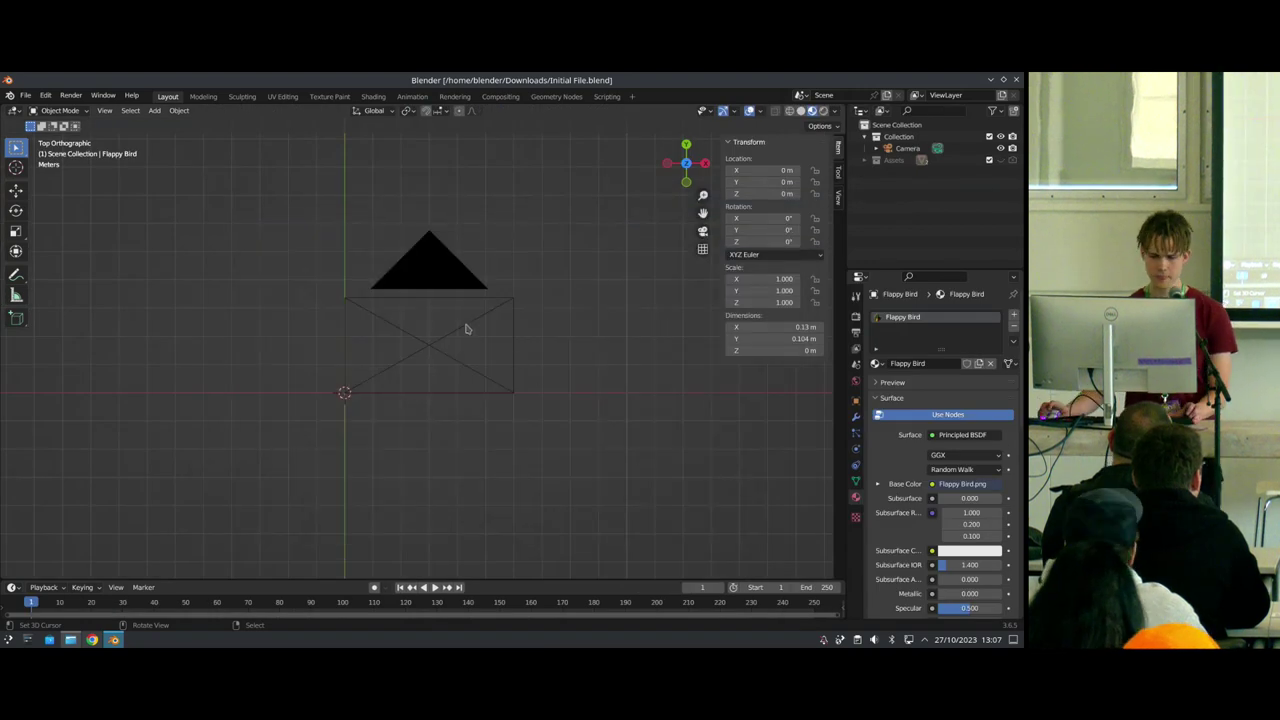
Step: Expand and unhide the Assets collection, then frame the whole green pipe and bird in the viewport
{"action": "scroll", "coordinate": [513, 335], "scroll_direction": "up", "scroll_amount": 4}
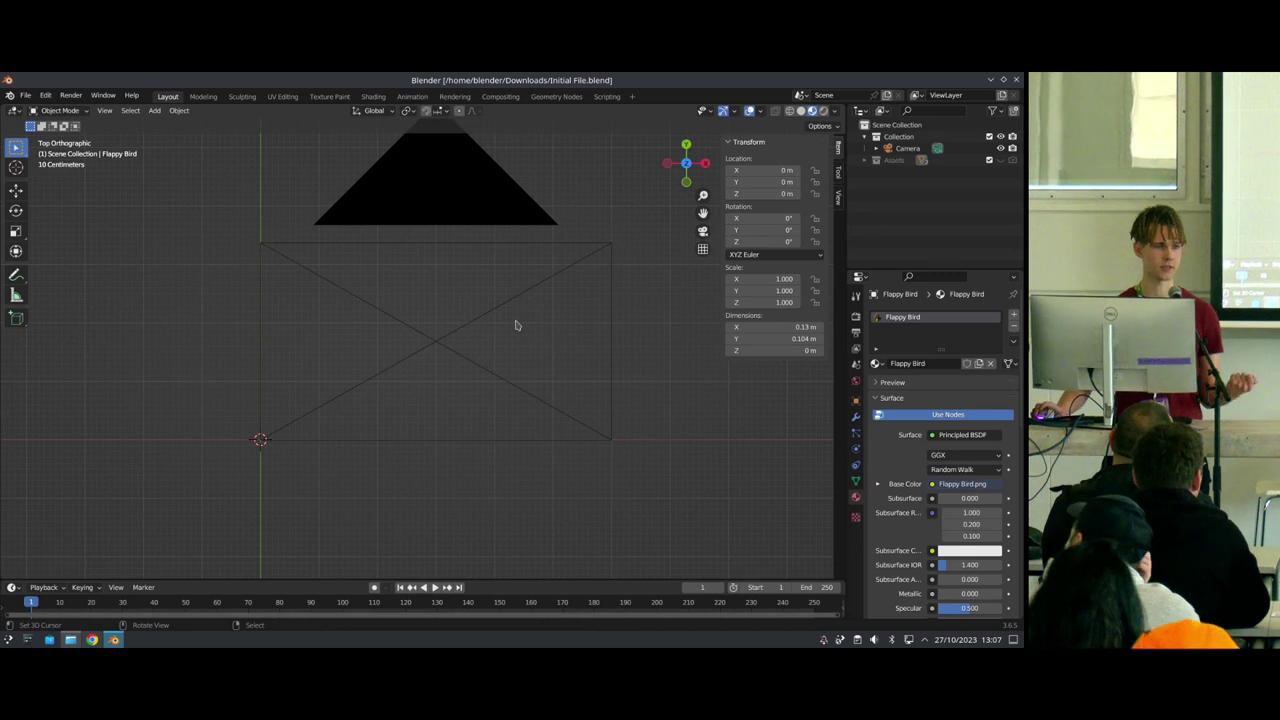
{"action": "left_click", "coordinate": [876, 160]}
{"action": "left_click", "coordinate": [1001, 160]}
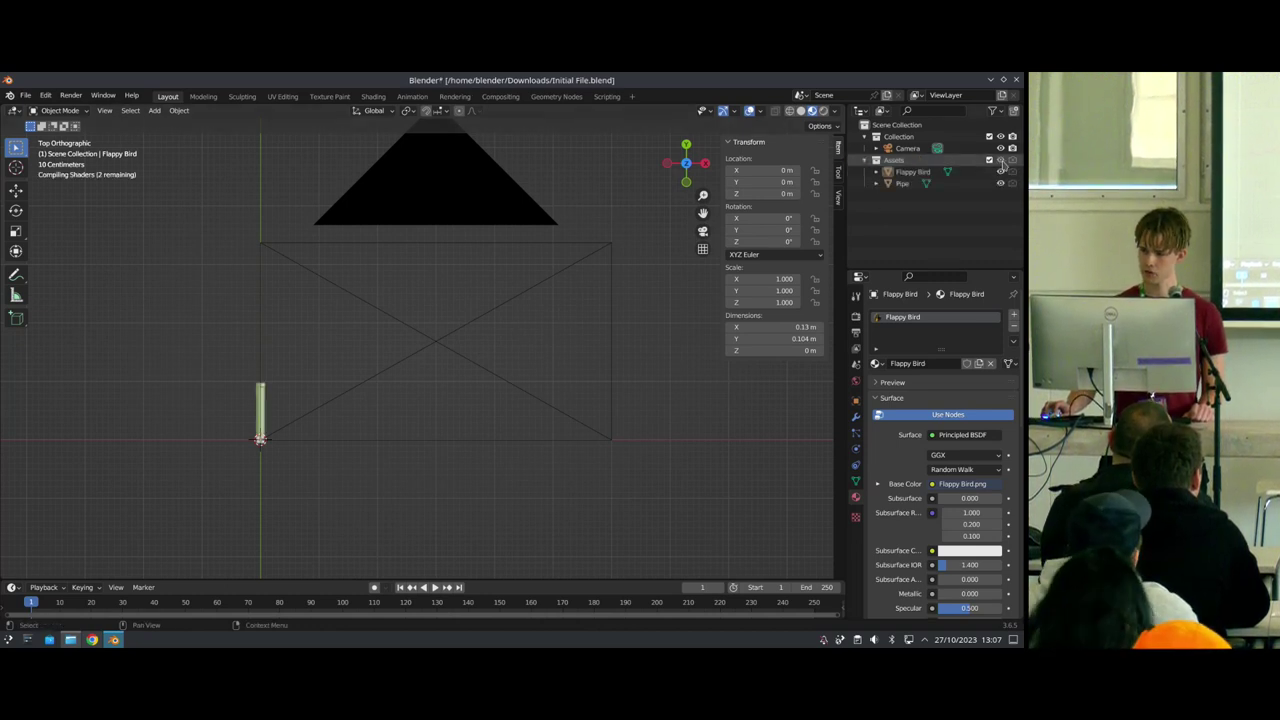
{"action": "scroll", "coordinate": [256, 476], "scroll_direction": "up", "scroll_amount": 2}
{"action": "middle_click_drag", "start_coordinate": [245, 477], "coordinate": [381, 352], "text": "shift"}
{"action": "scroll", "coordinate": [365, 360], "scroll_direction": "up", "scroll_amount": 7}
{"action": "middle_click_drag", "start_coordinate": [170, 343], "coordinate": [409, 332], "text": "shift"}
{"action": "scroll", "coordinate": [406, 320], "scroll_direction": "up", "scroll_amount": 1}
{"action": "middle_click_drag", "start_coordinate": [322, 182], "coordinate": [341, 294], "text": "shift"}
{"action": "scroll", "coordinate": [346, 358], "scroll_direction": "down", "scroll_amount": 3}
{"action": "middle_click_drag", "start_coordinate": [436, 321], "coordinate": [297, 347], "text": "shift"}
{"action": "scroll", "coordinate": [305, 342], "scroll_direction": "down", "scroll_amount": 2}
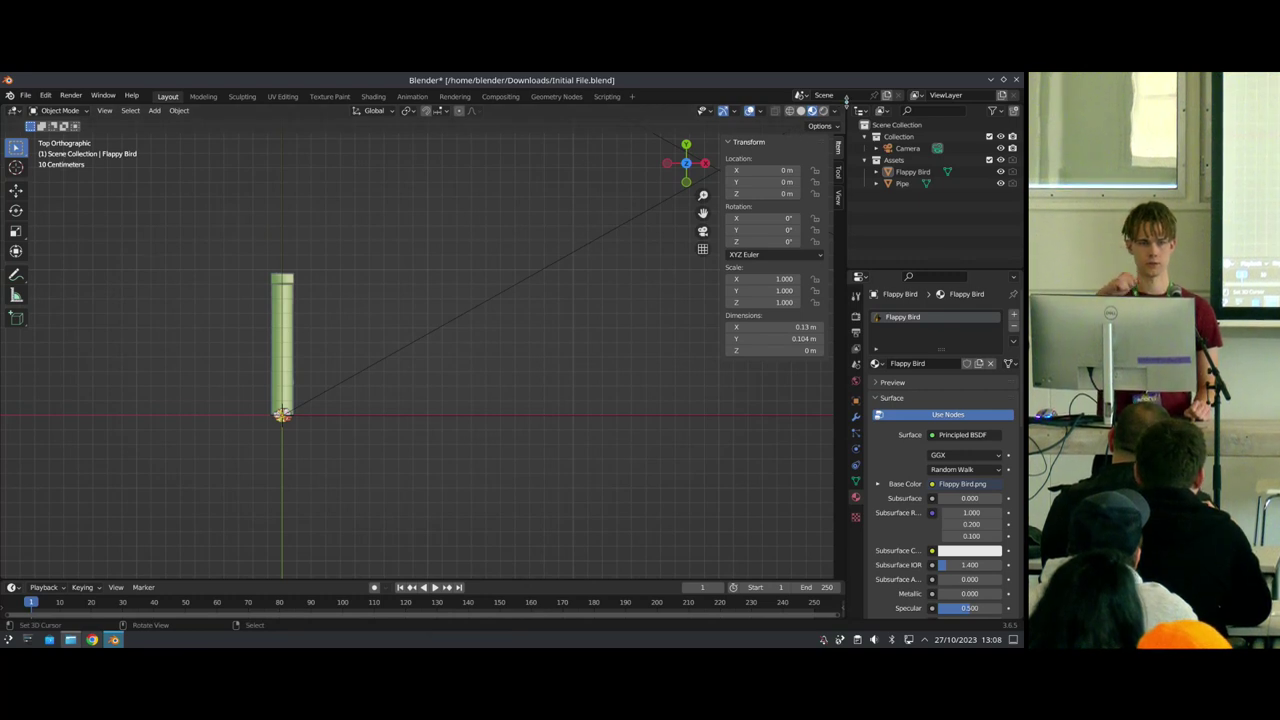
Step: Split the viewport and turn the new area into a Geometry Node Editor
{"action": "left_click_drag", "start_coordinate": [834, 104], "coordinate": [389, 120]}
{"action": "left_click", "coordinate": [411, 111]}
{"action": "left_click", "coordinate": [437, 224]}
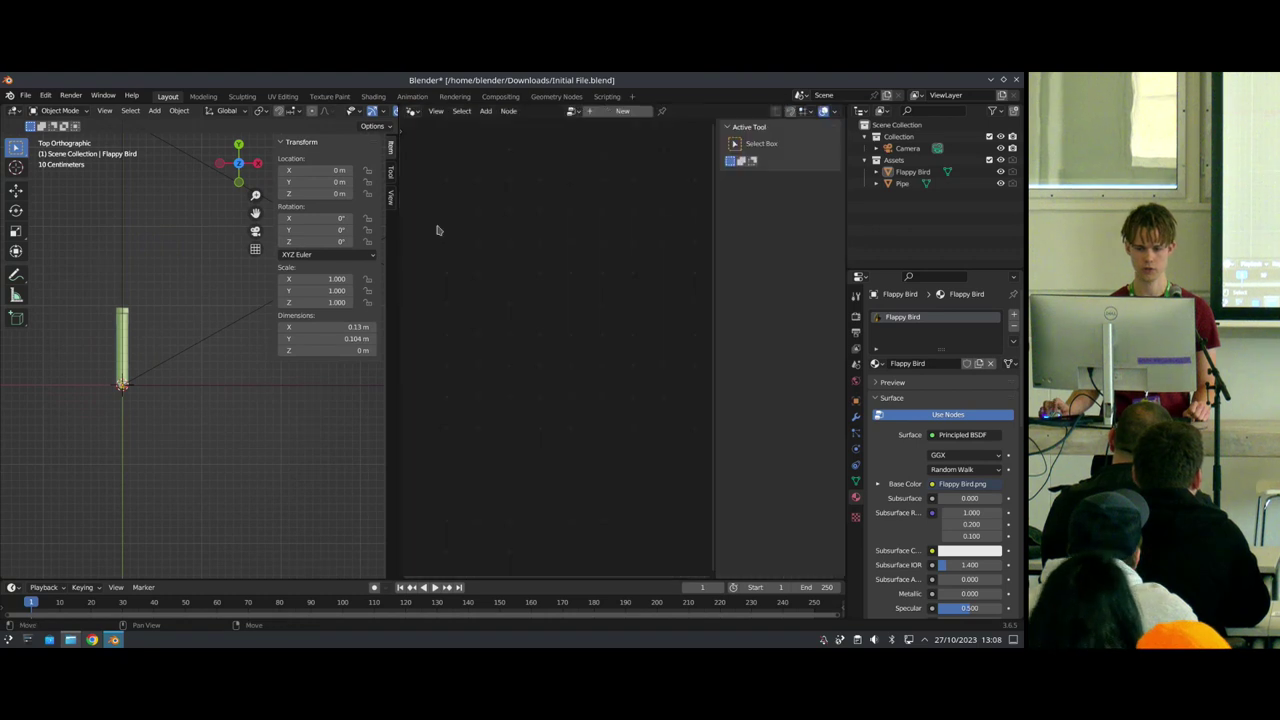
{"action": "scroll", "coordinate": [166, 386], "scroll_direction": "right", "scroll_amount": 2}
Step: Add a cube with a new geometry node tree named Game, and save the file
{"action": "key", "text": "shift+a"}
{"action": "mouse_move", "coordinate": [145, 332]}
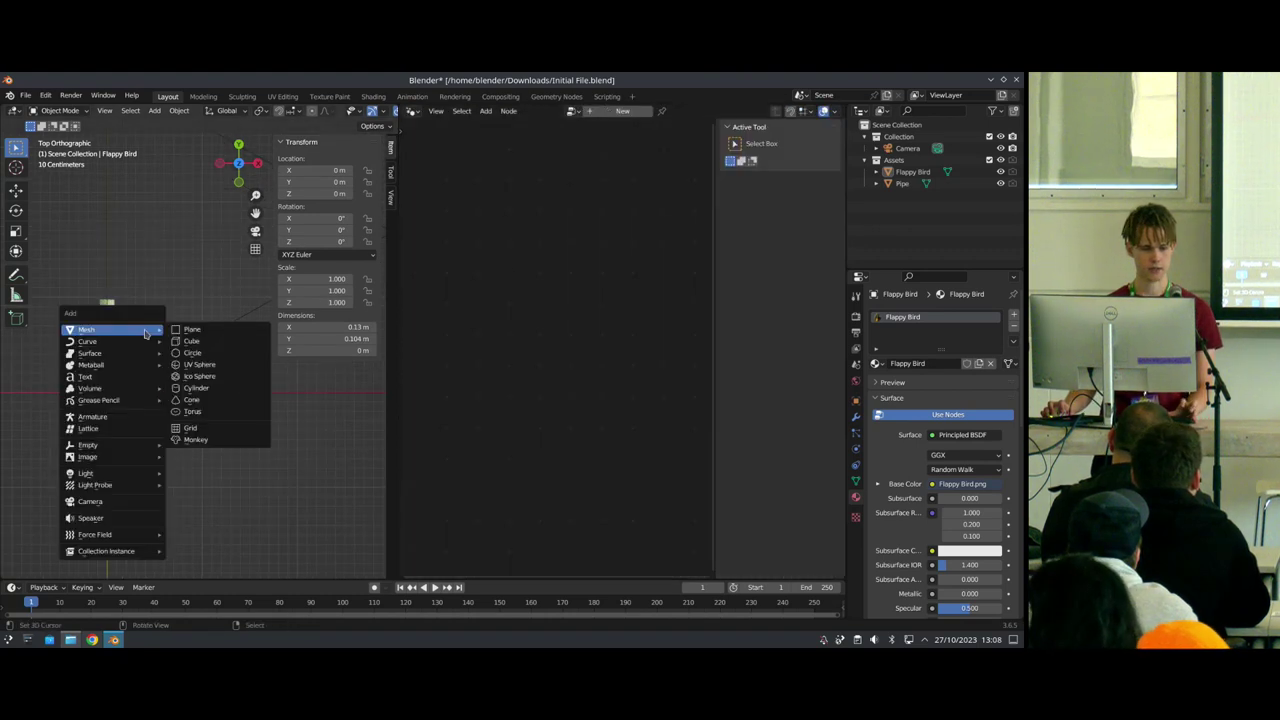
{"action": "left_click", "coordinate": [205, 342]}
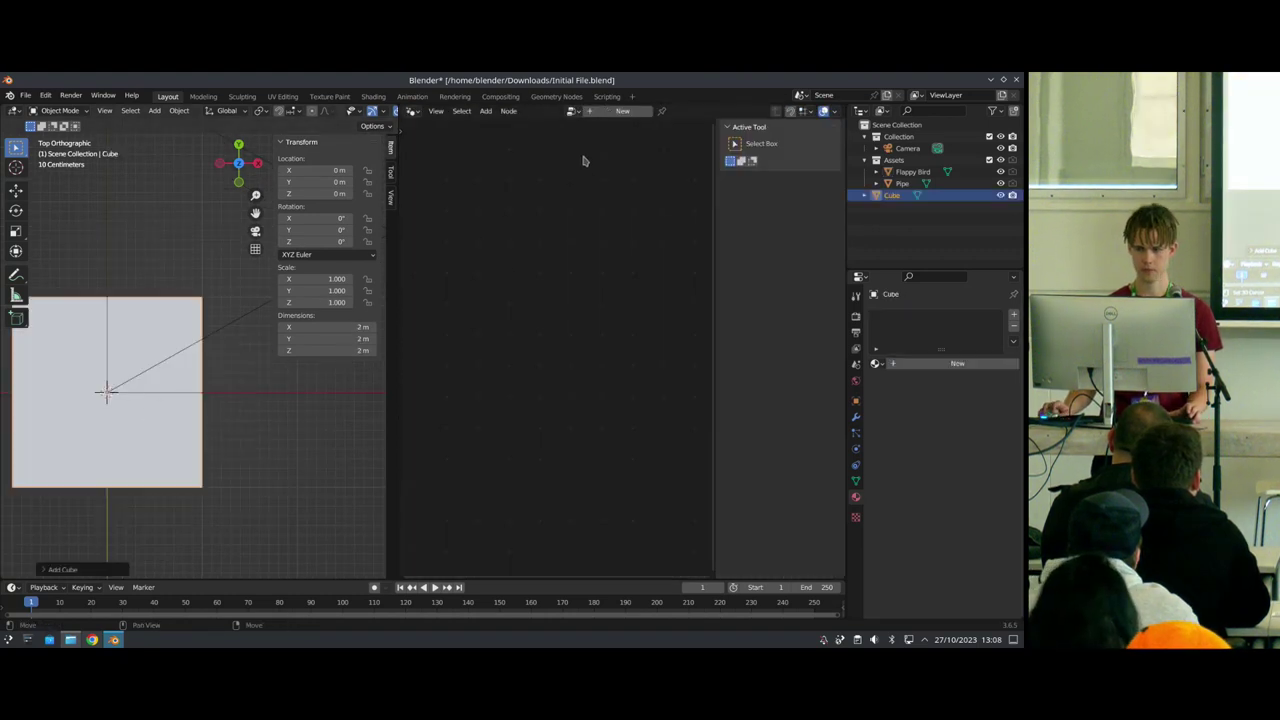
{"action": "left_click", "coordinate": [617, 111]}
{"action": "key", "text": "n"}
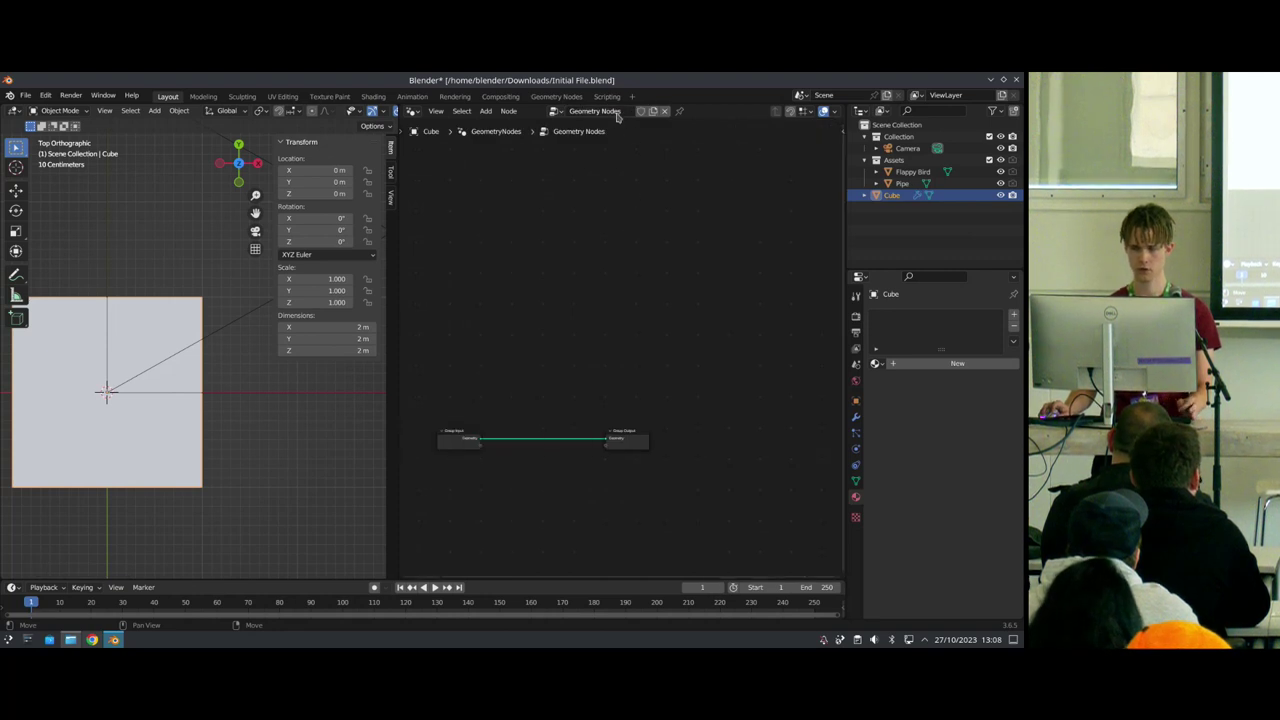
{"action": "left_click", "coordinate": [615, 112]}
{"action": "type", "text": "Game"}
{"action": "key", "text": "Return"}
{"action": "key", "text": "ctrl+s"}
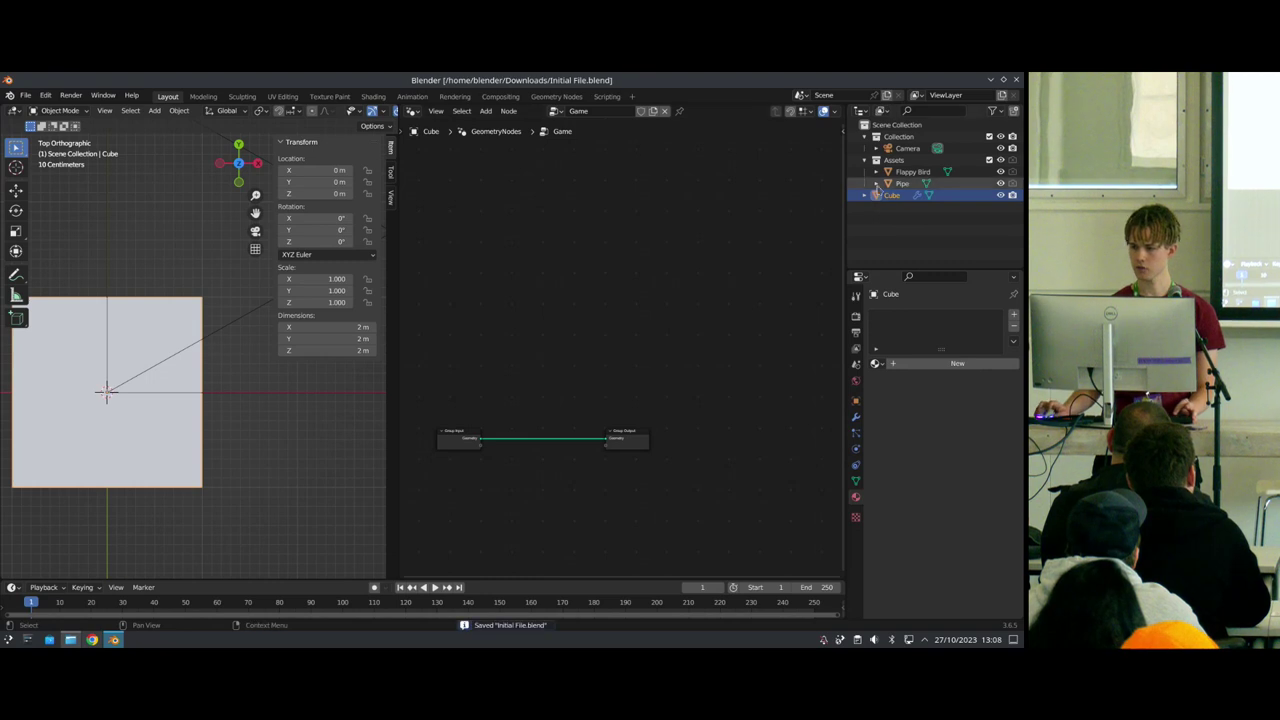
Step: Rename the Cube object to Game, removing a stray trailing backslash
{"action": "double_click", "coordinate": [891, 197]}
{"action": "type", "text": "G"}
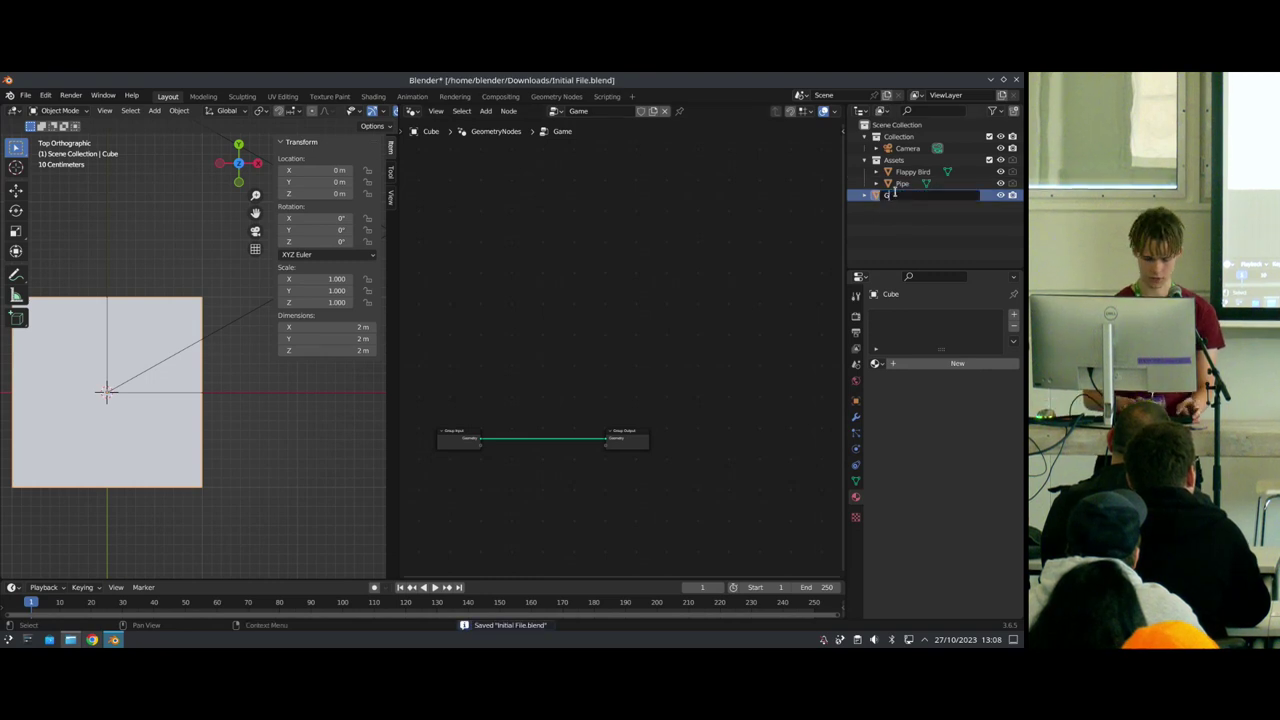
{"action": "type", "text": "ame\\"}
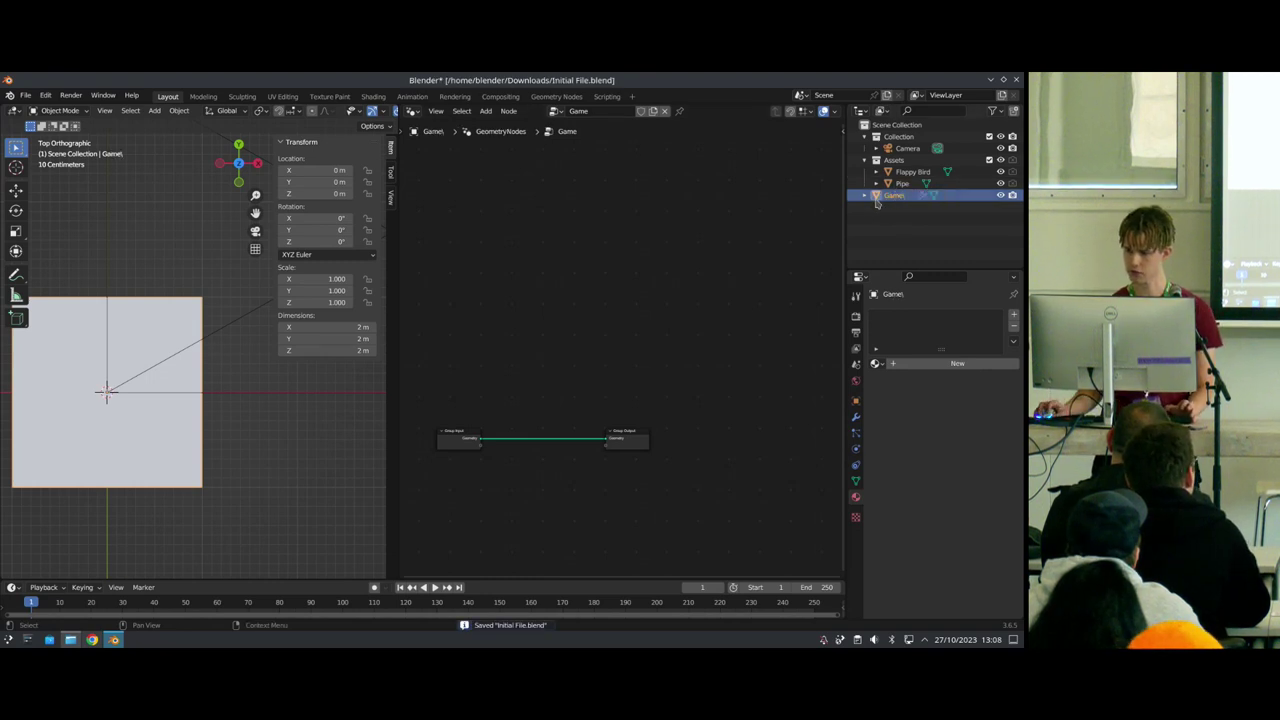
{"action": "key", "text": "Return"}
{"action": "key", "text": "BackSpace"}
{"action": "key", "text": "Return"}
{"action": "scroll", "coordinate": [583, 371], "scroll_direction": "up", "scroll_amount": 4}
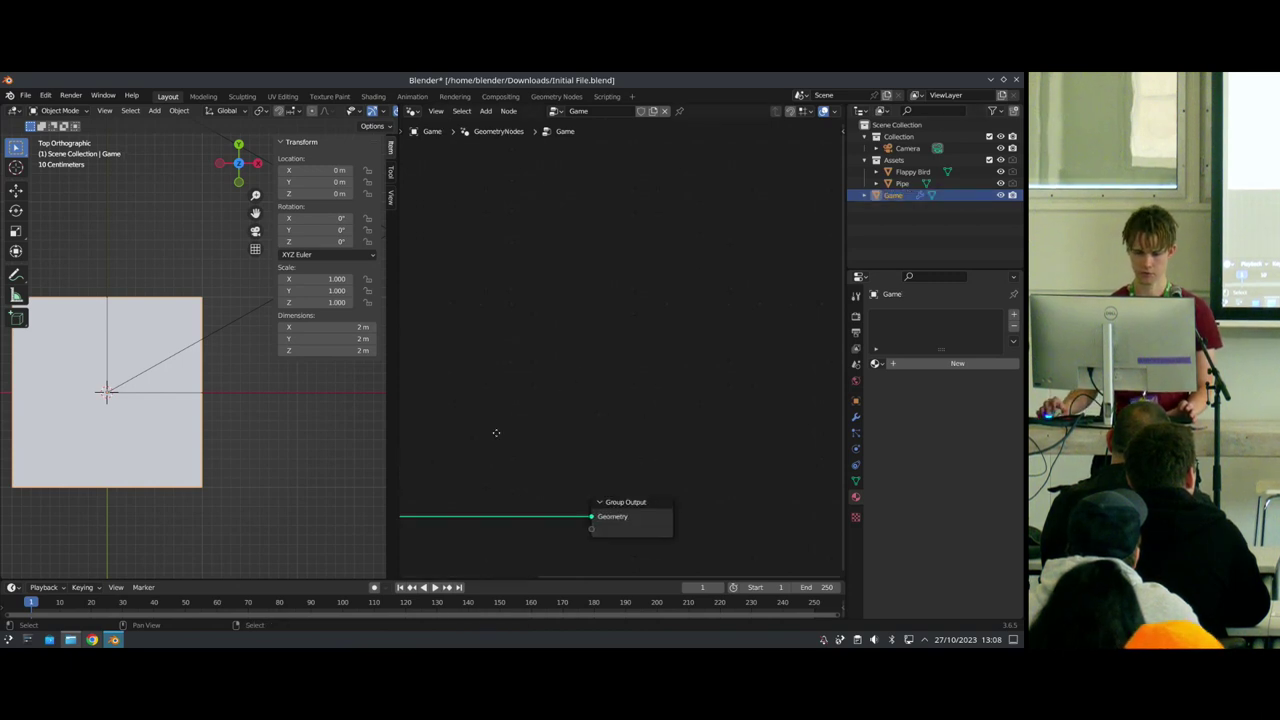
Step: Cut the Group Input to Group Output link and widen the node editor area
{"action": "middle_click_drag", "start_coordinate": [496, 433], "coordinate": [676, 260]}
{"action": "scroll", "coordinate": [657, 283], "scroll_direction": "up", "scroll_amount": 2}
{"action": "right_click_drag", "start_coordinate": [660, 267], "coordinate": [649, 415], "text": "ctrl"}
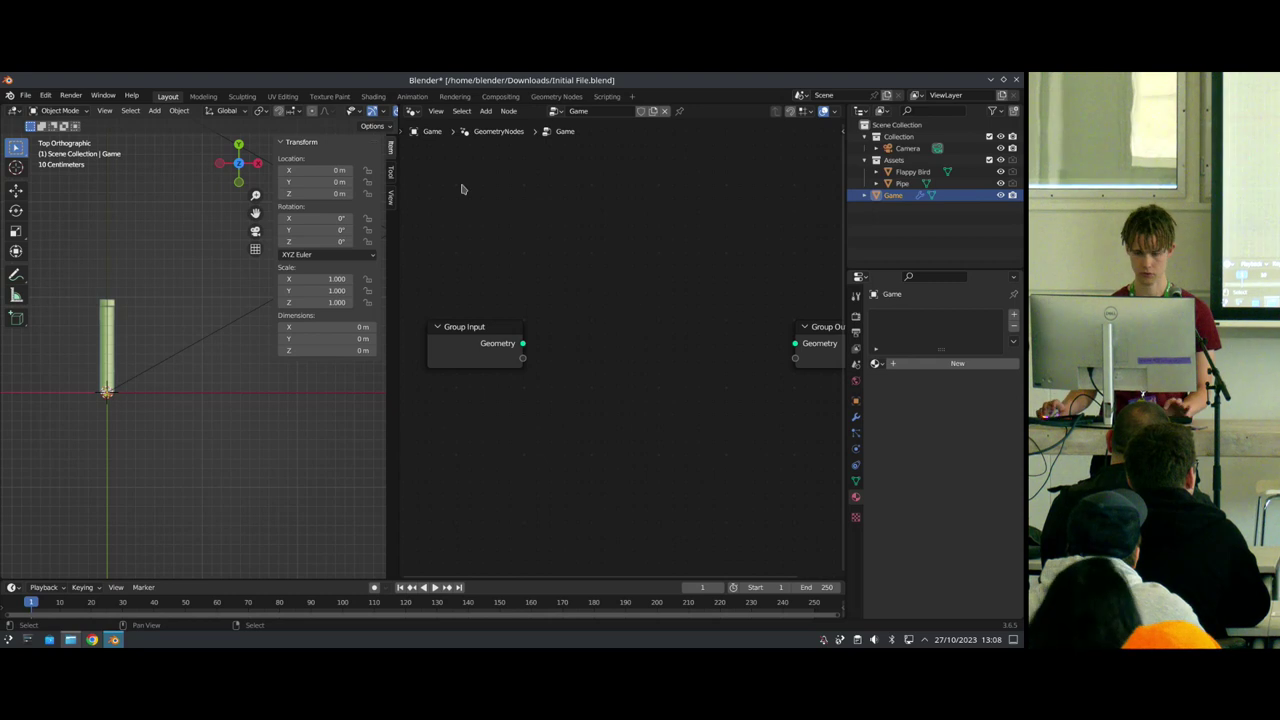
{"action": "key", "text": "n"}
{"action": "left_click_drag", "start_coordinate": [389, 360], "coordinate": [308, 365]}
{"action": "scroll", "coordinate": [560, 328], "scroll_direction": "down", "scroll_amount": 1}
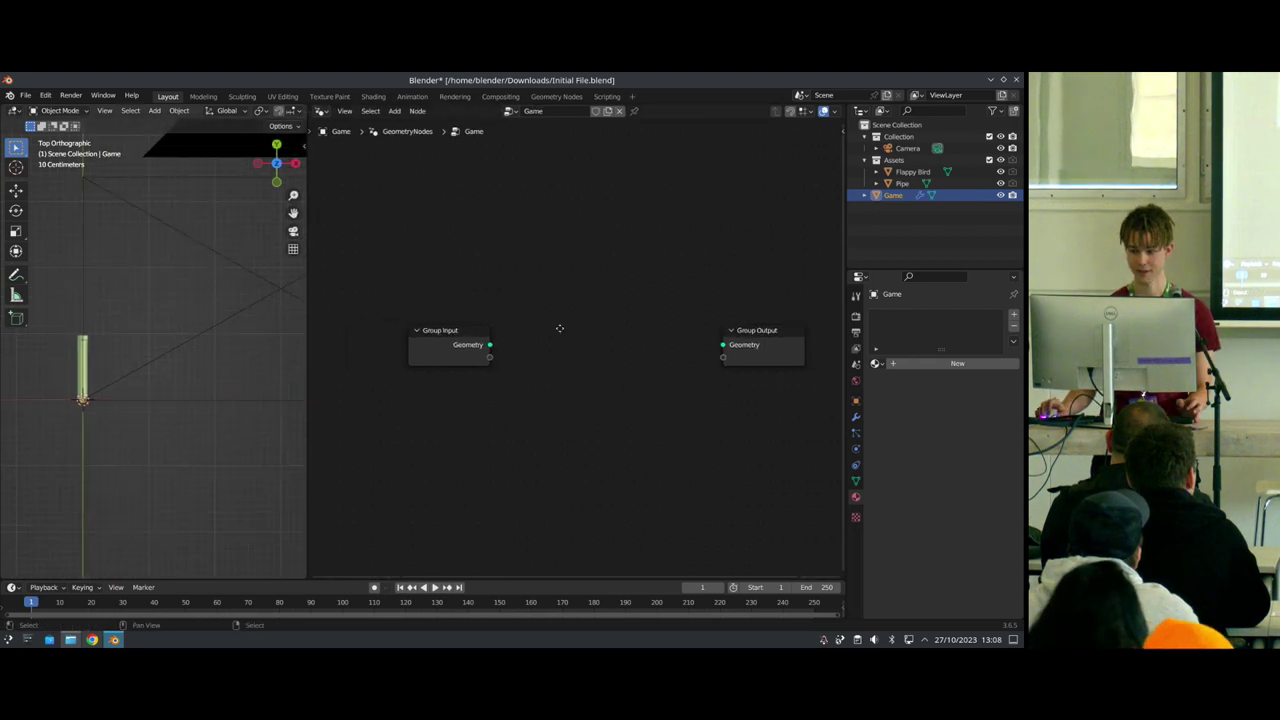
{"action": "middle_click_drag", "start_coordinate": [560, 328], "coordinate": [526, 315]}
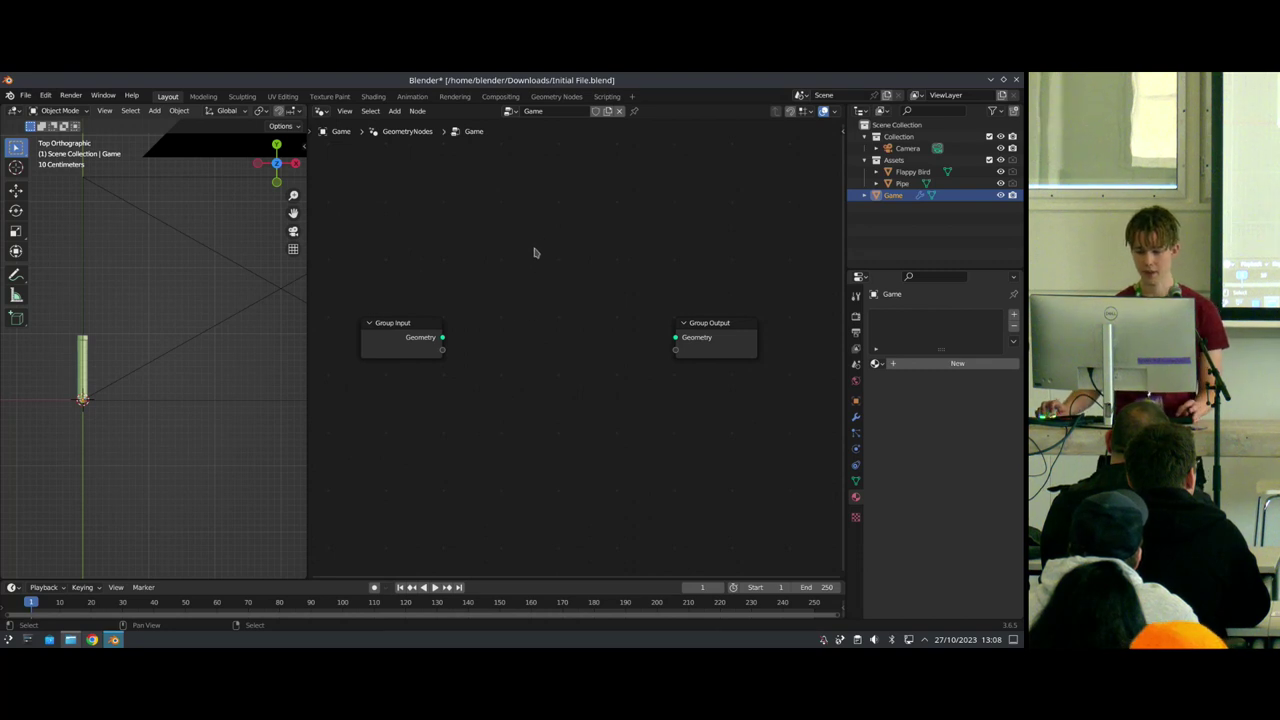
Step: Drag Flappy Bird from the Outliner in as an Object Info node
{"action": "left_click_drag", "start_coordinate": [912, 172], "coordinate": [506, 221]}
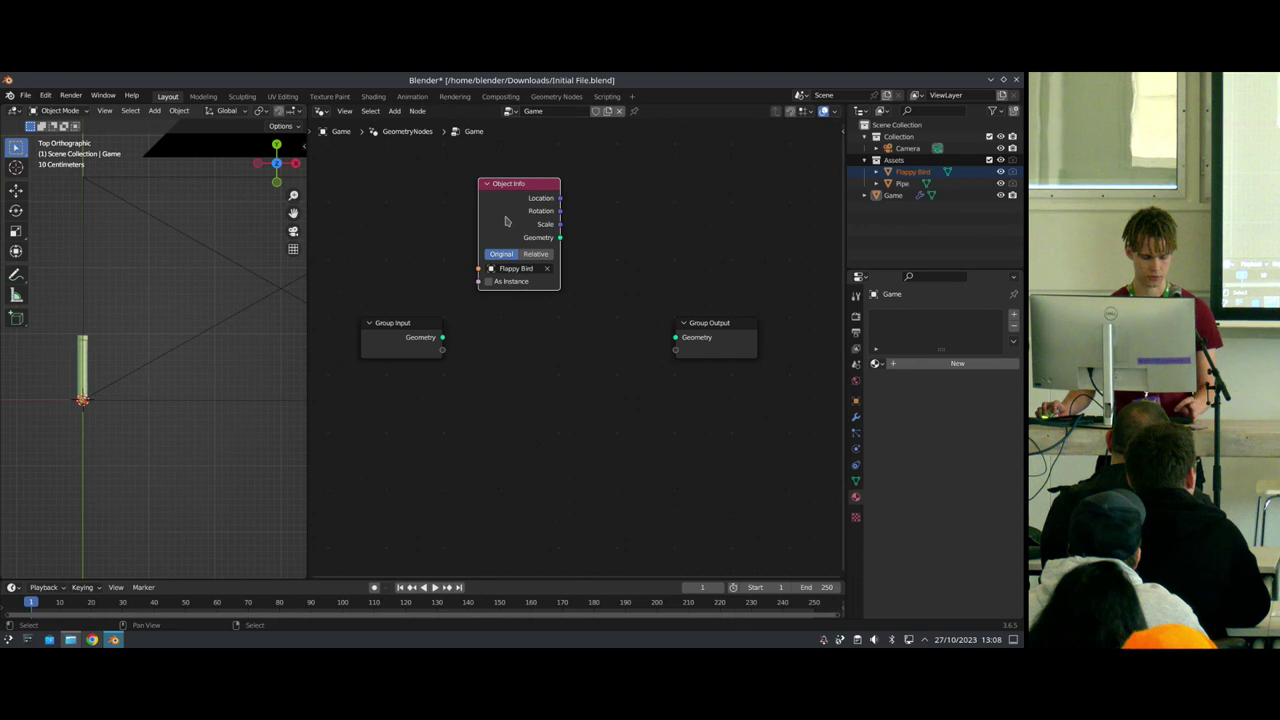
{"action": "scroll", "coordinate": [177, 360], "scroll_direction": "down", "scroll_amount": 5}
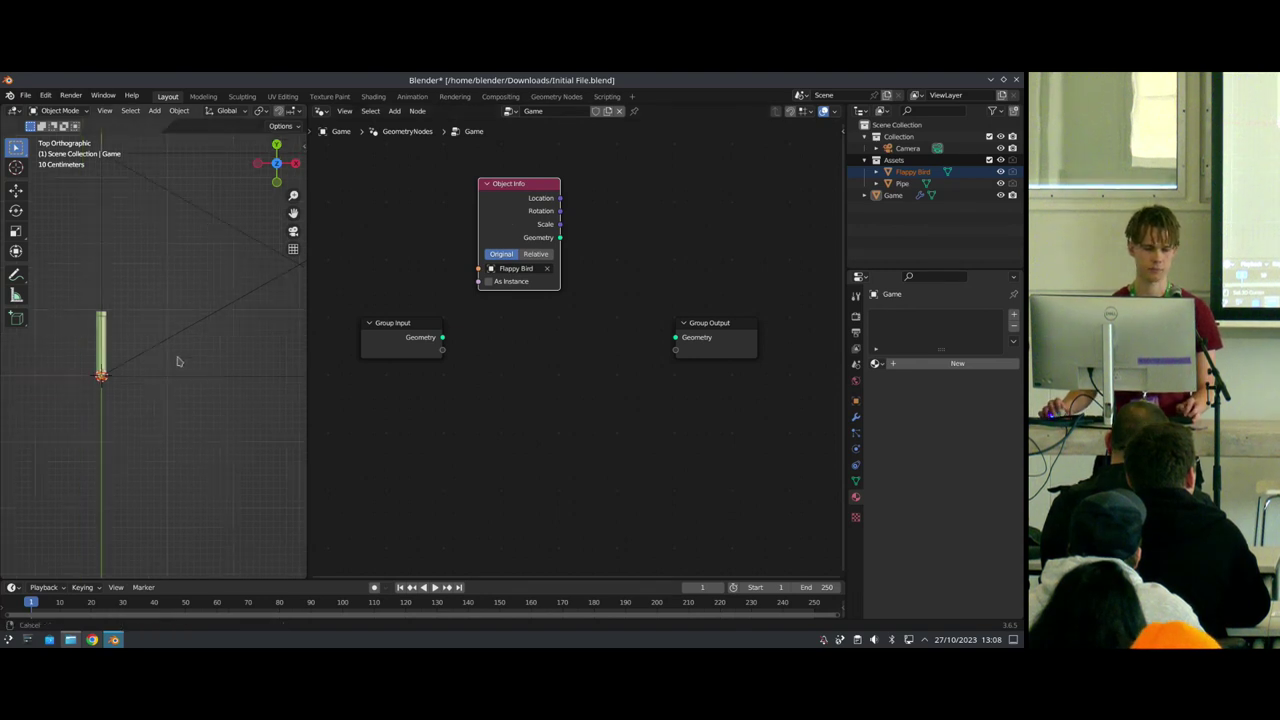
{"action": "scroll", "coordinate": [190, 355], "scroll_direction": "up", "scroll_amount": 6}
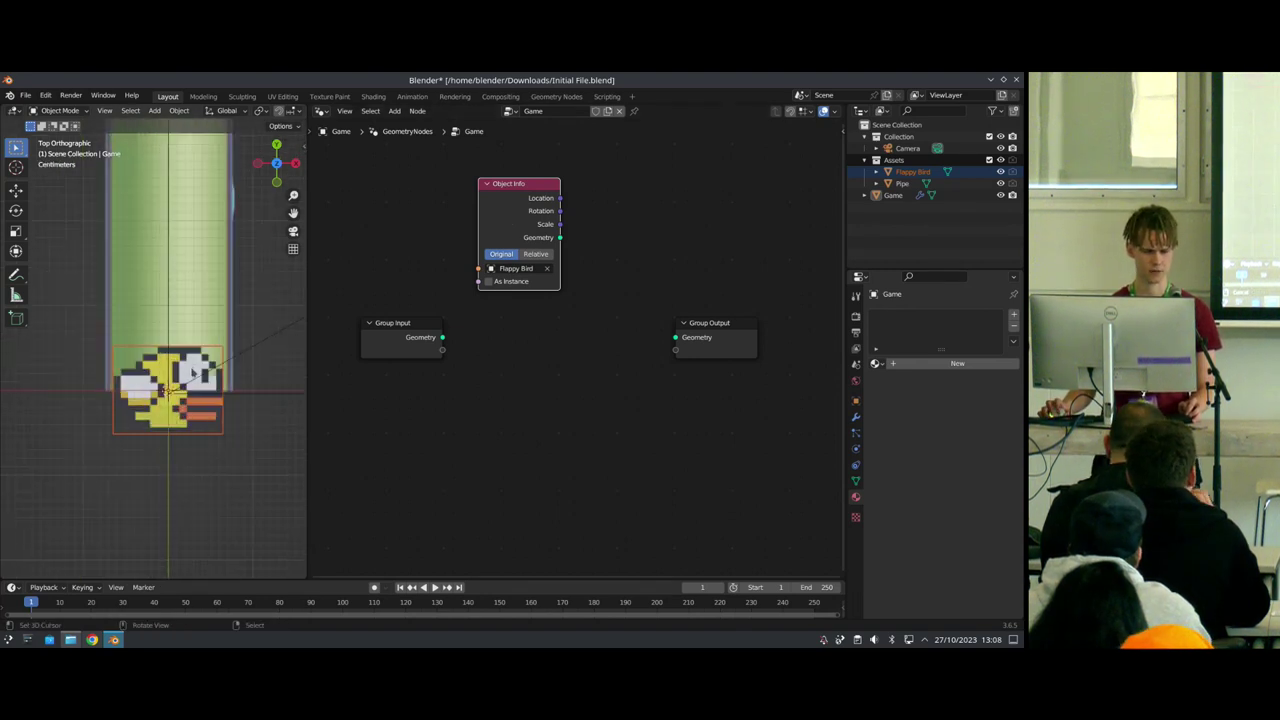
{"action": "key", "text": "Tab"}
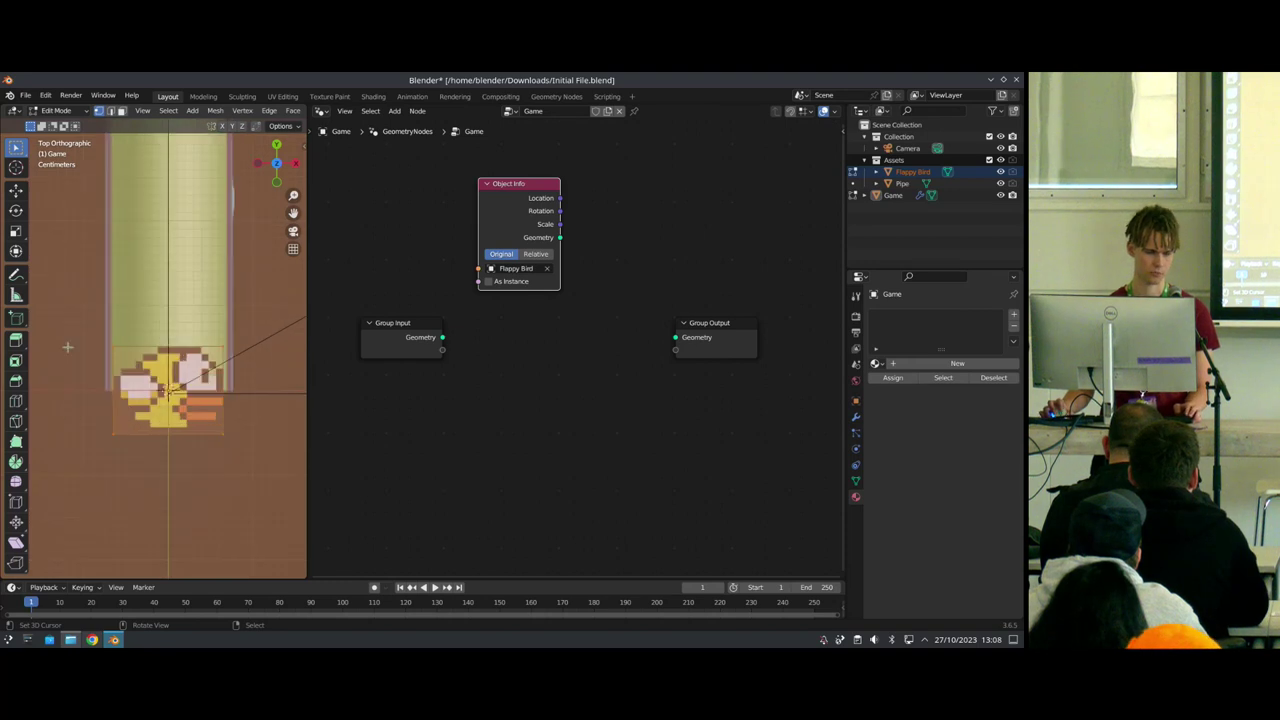
{"action": "key", "text": "Tab"}
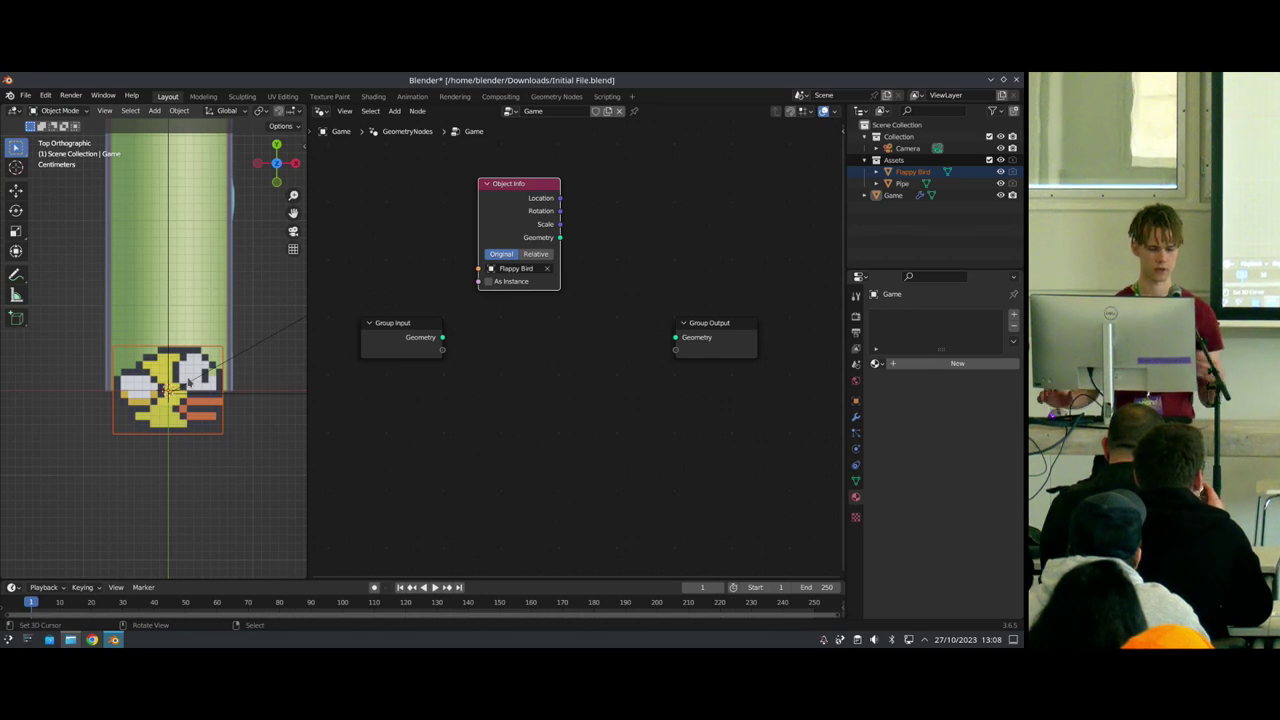
{"action": "scroll", "coordinate": [510, 265], "scroll_direction": "down", "scroll_amount": 2}
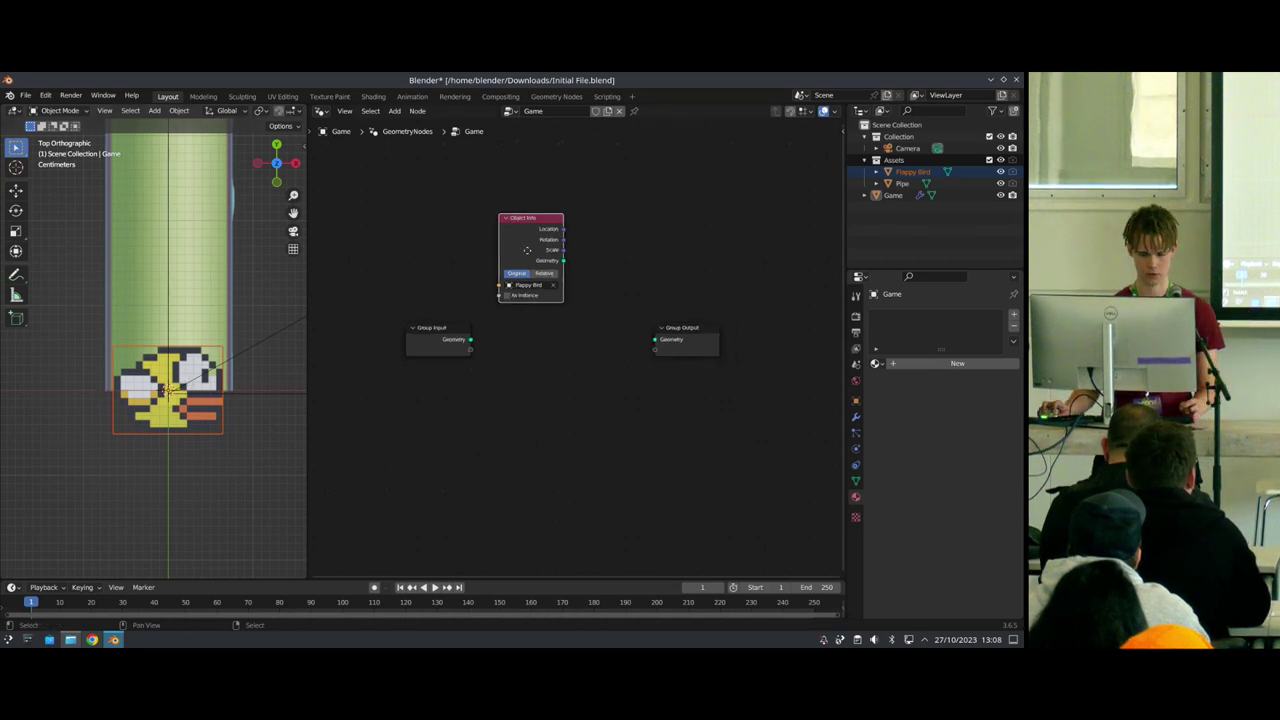
Step: Replace the Object Info node with a Points node linked to Group Output
{"action": "key", "text": "x"}
{"action": "key", "text": "shift+a"}
{"action": "left_click", "coordinate": [438, 120]}
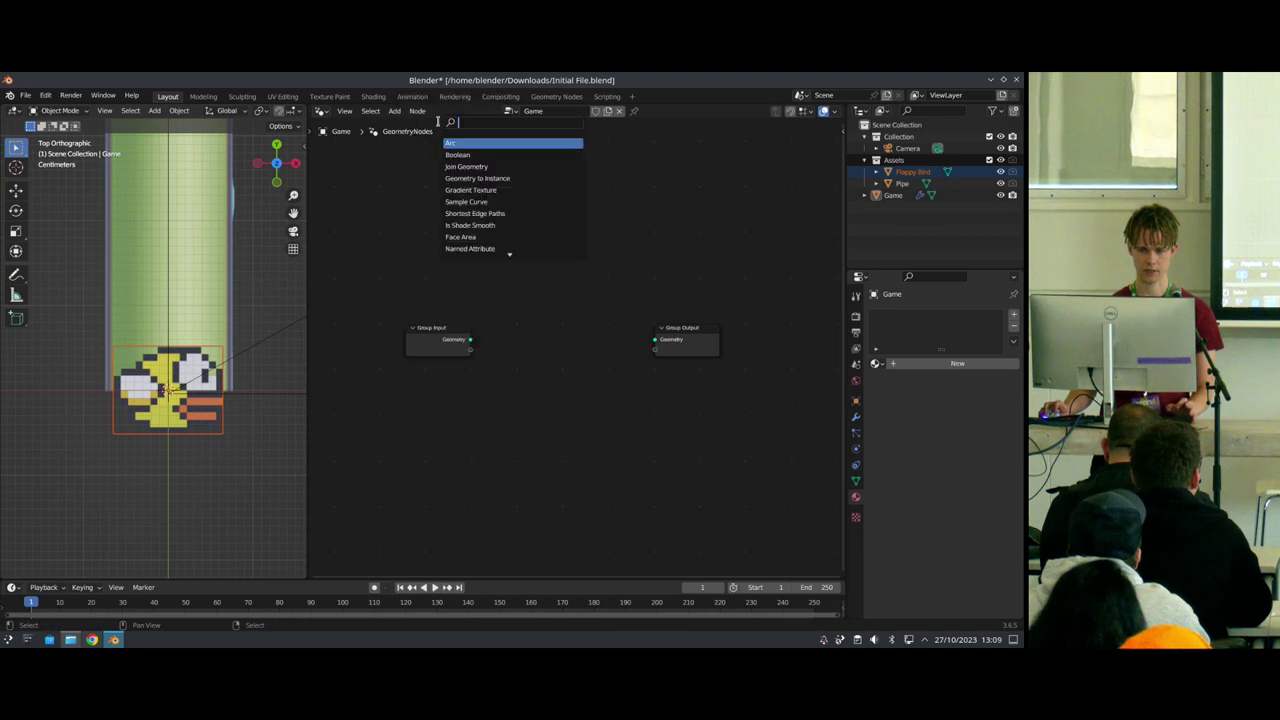
{"action": "type", "text": "point"}
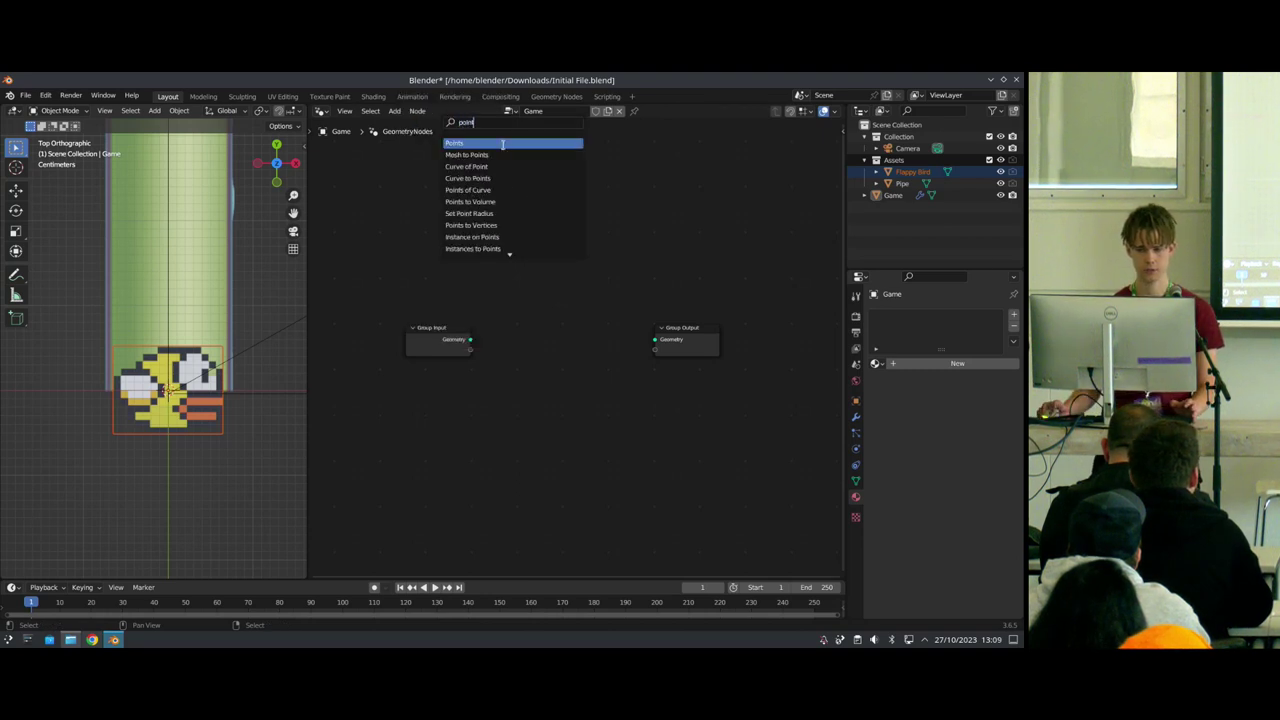
{"action": "left_click", "coordinate": [503, 144]}
{"action": "left_click", "coordinate": [470, 236]}
{"action": "left_click_drag", "start_coordinate": [476, 225], "coordinate": [655, 340]}
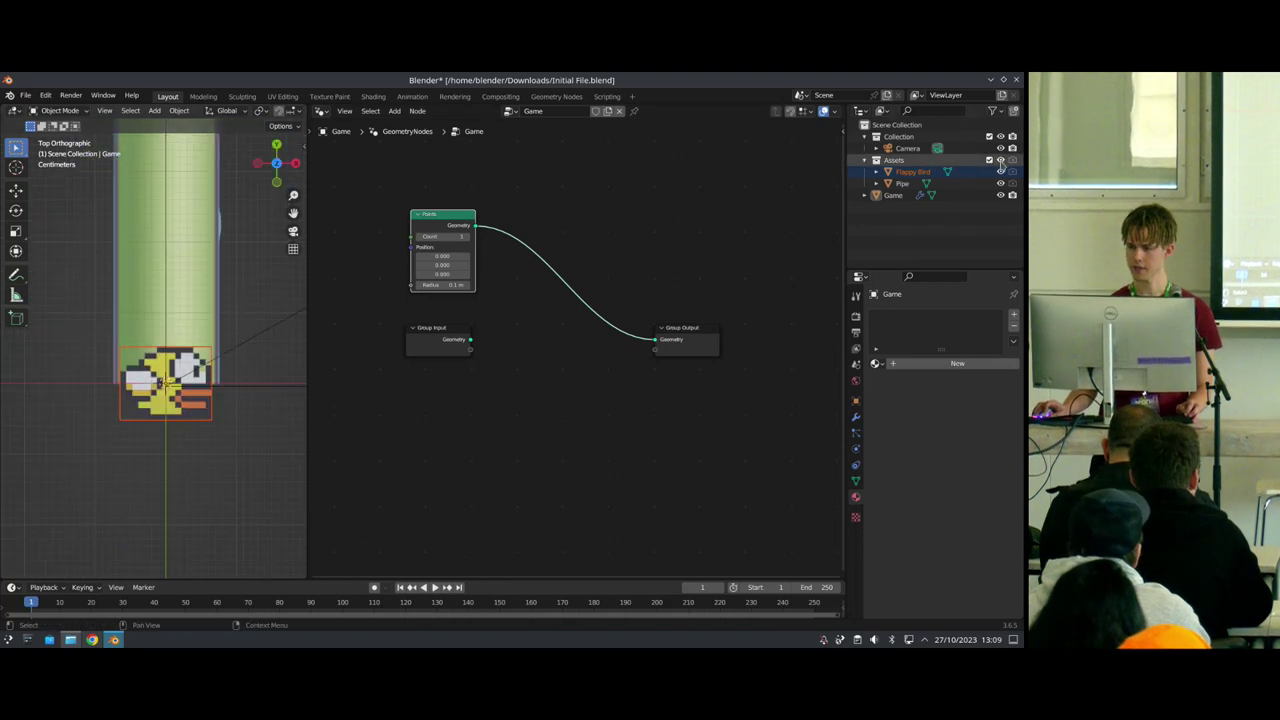
Step: Hide the Assets collection, frame the point in the viewport, and test playback from frame 1
{"action": "left_click", "coordinate": [1000, 160]}
{"action": "key", "text": "Home"}
{"action": "scroll", "coordinate": [152, 386], "scroll_direction": "down", "scroll_amount": 6}
{"action": "key", "text": "KP_0"}
{"action": "middle_click_drag", "start_coordinate": [245, 374], "coordinate": [195, 343]}
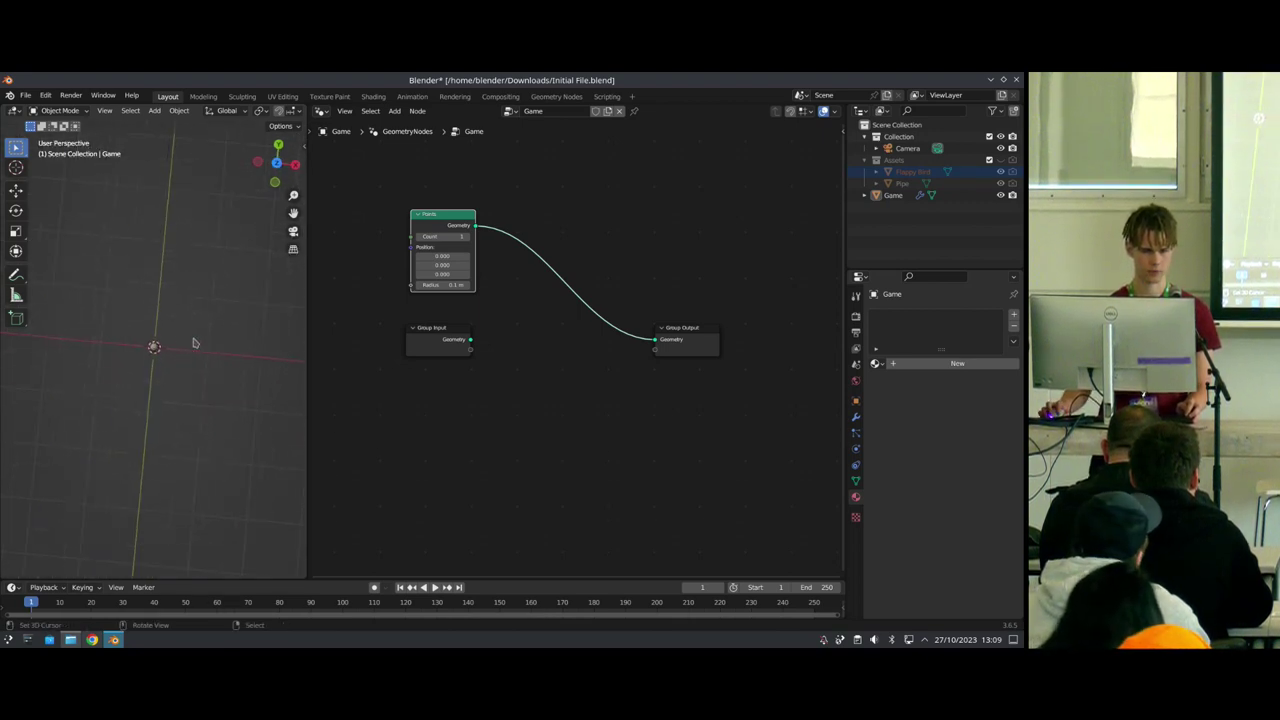
{"action": "left_click", "coordinate": [277, 163]}
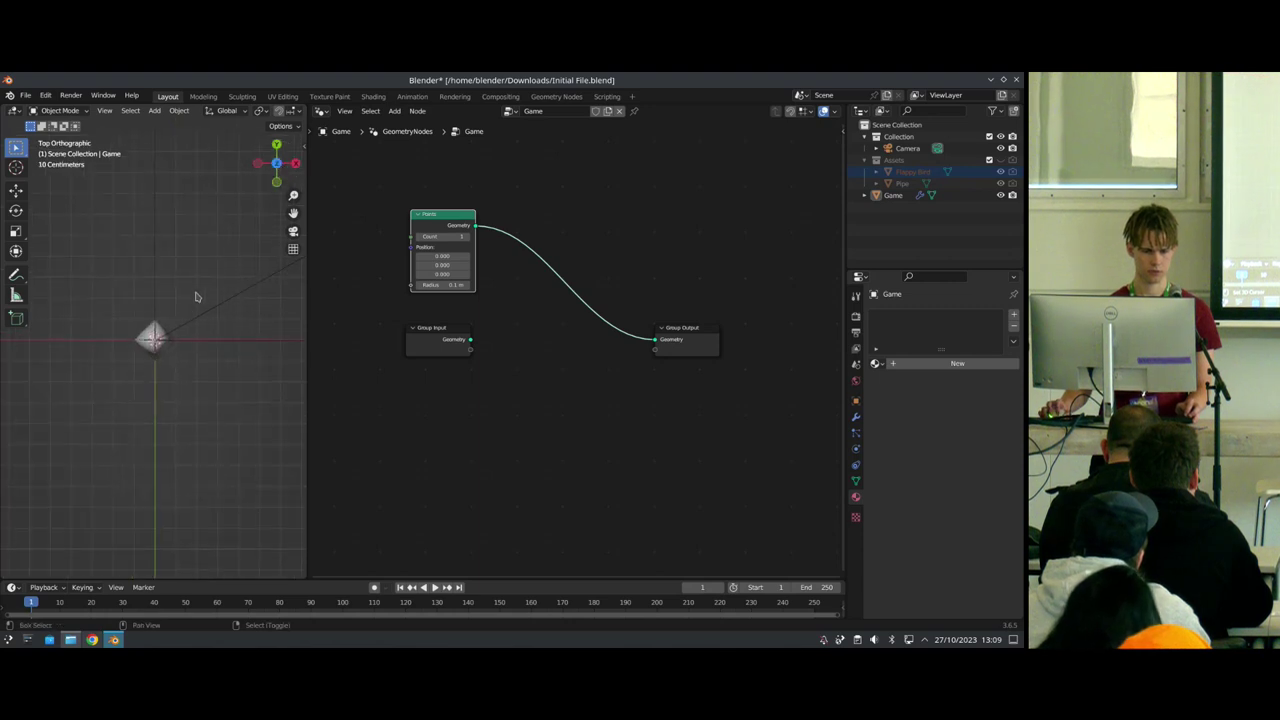
{"action": "key", "text": "space"}
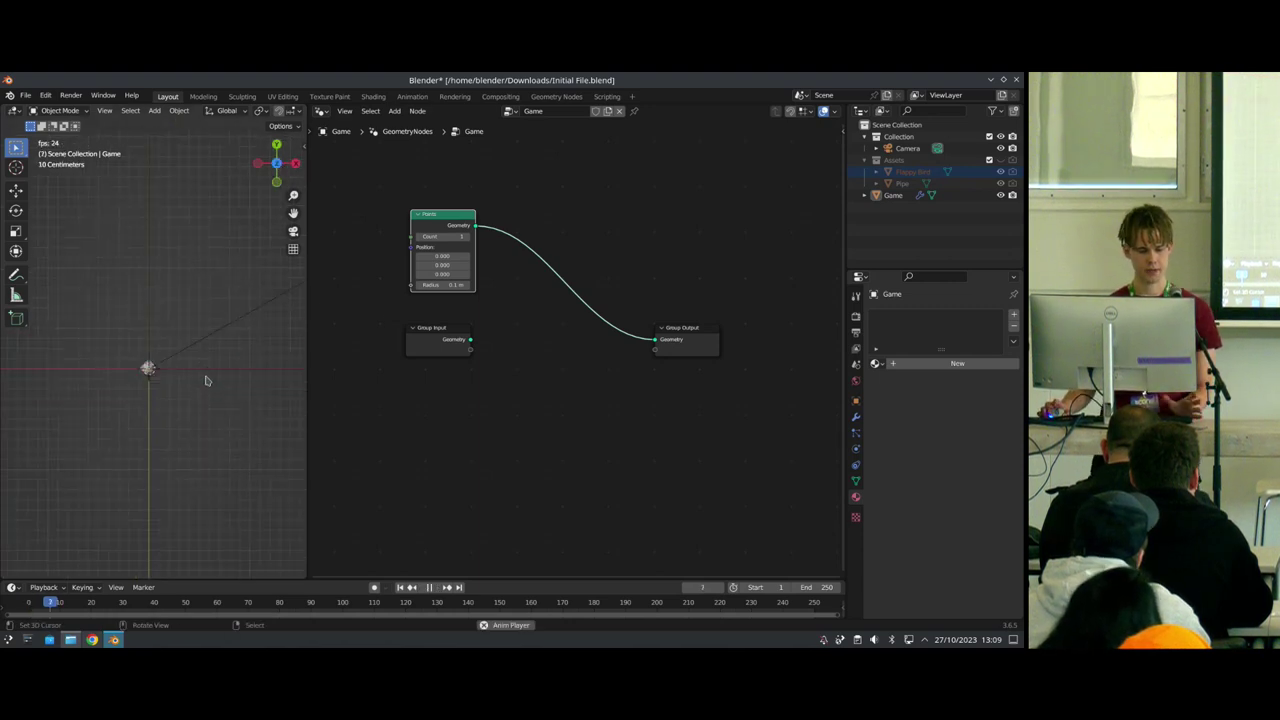
{"action": "key", "text": "space"}
{"action": "key", "text": "shift+Left"}
Step: Insert a Set Position node between Points and Group Output with a -0.19 m Y offset
{"action": "left_click_drag", "start_coordinate": [436, 226], "coordinate": [411, 222]}
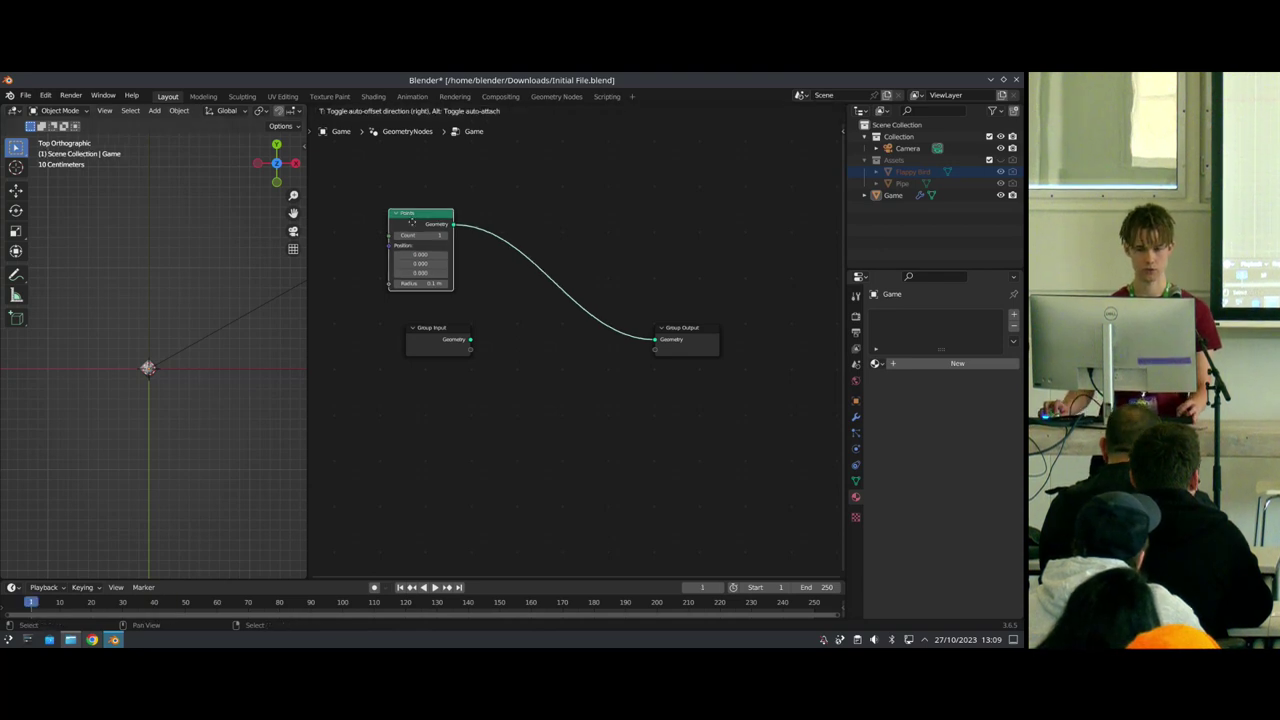
{"action": "key", "text": "shift+a"}
{"action": "type", "text": "set pos"}
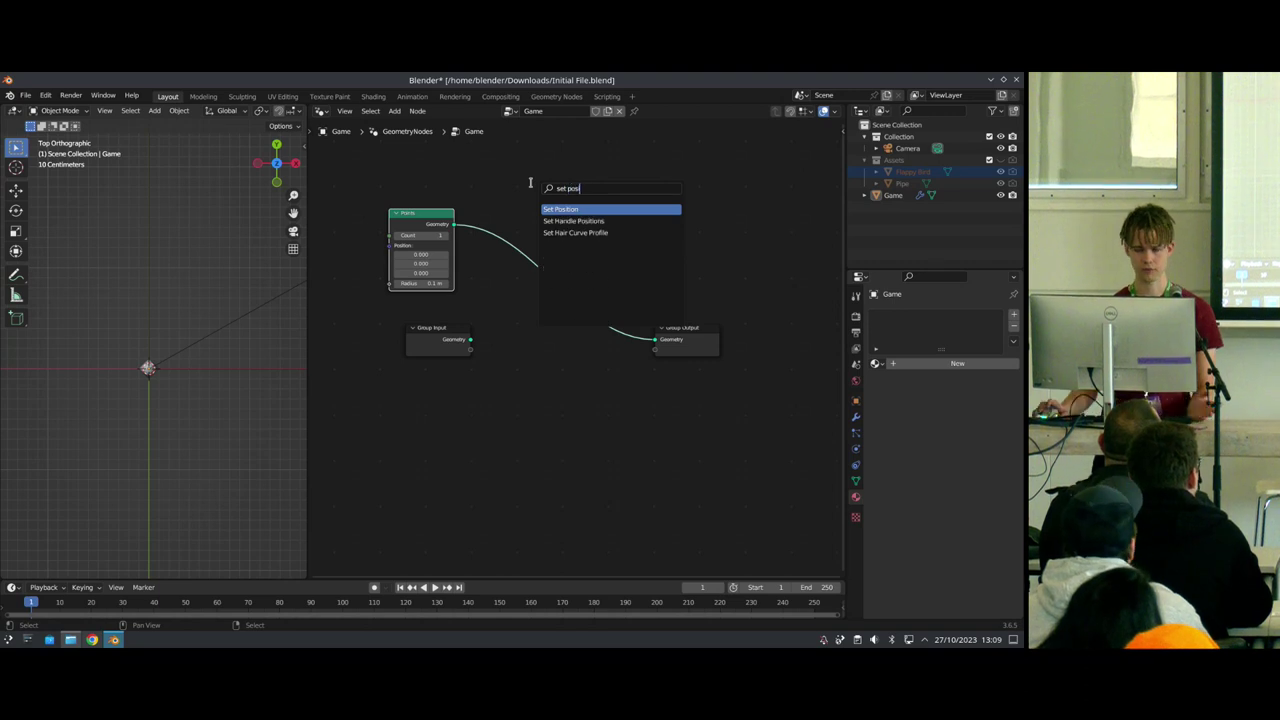
{"action": "key", "text": "Return"}
{"action": "left_click", "coordinate": [579, 285]}
{"action": "left_click_drag", "start_coordinate": [568, 307], "coordinate": [550, 307]}
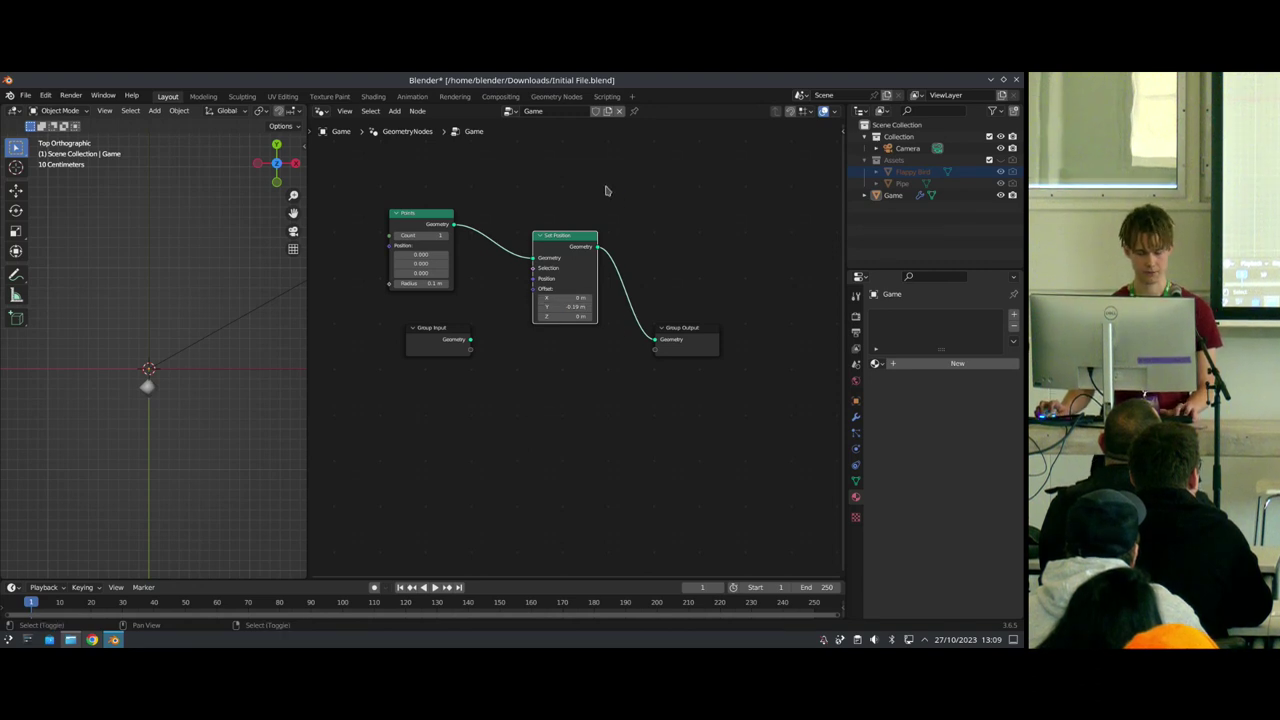
Step: Add a Simulation Zone, dissolve Set Position, and wire Points through the zone into Group Output
{"action": "key", "text": "shift+a"}
{"action": "type", "text": "simulat"}
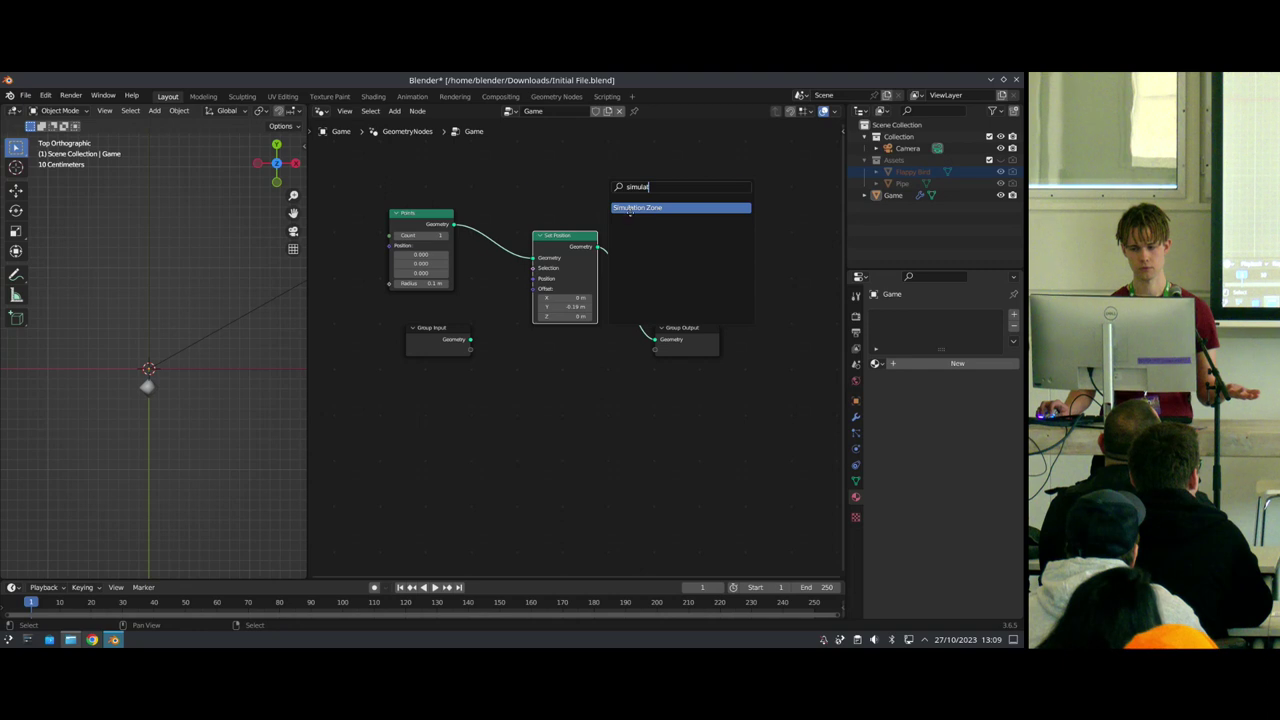
{"action": "left_click", "coordinate": [630, 208]}
{"action": "left_click", "coordinate": [587, 195]}
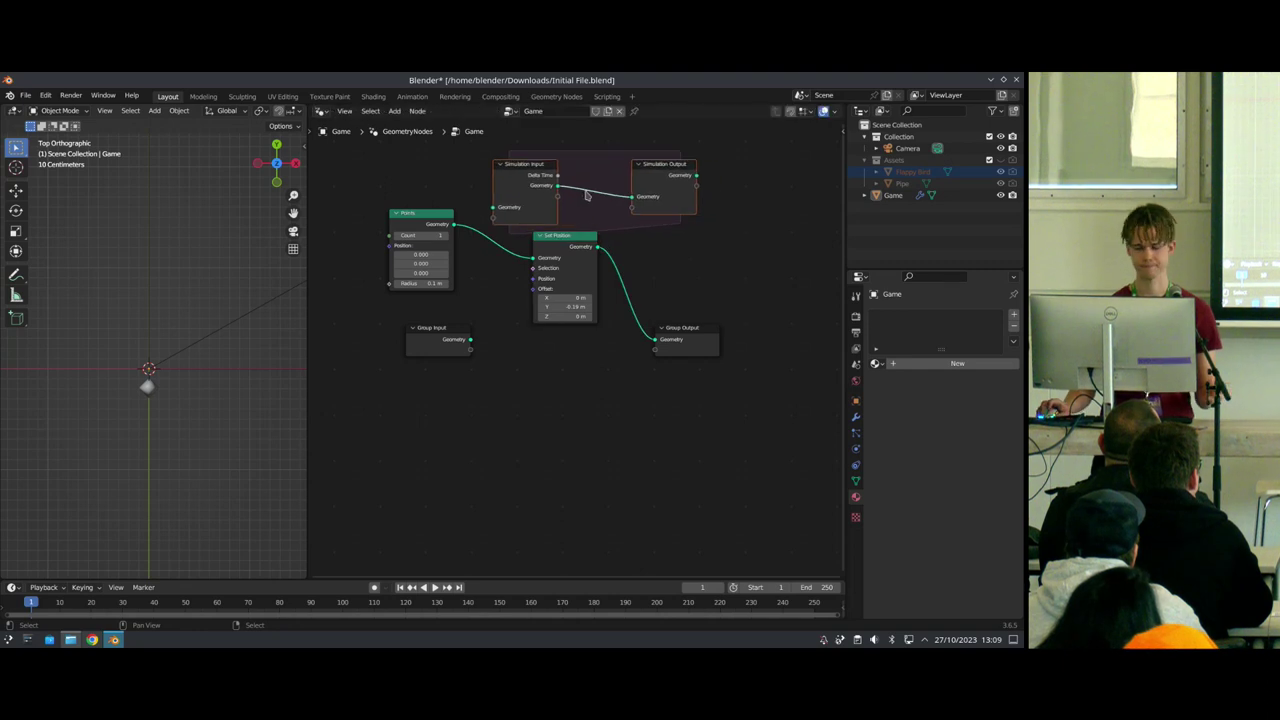
{"action": "left_click_drag", "start_coordinate": [688, 338], "coordinate": [833, 316]}
{"action": "left_click", "coordinate": [572, 250]}
{"action": "key", "text": "ctrl+x"}
{"action": "left_click_drag", "start_coordinate": [454, 224], "coordinate": [512, 208]}
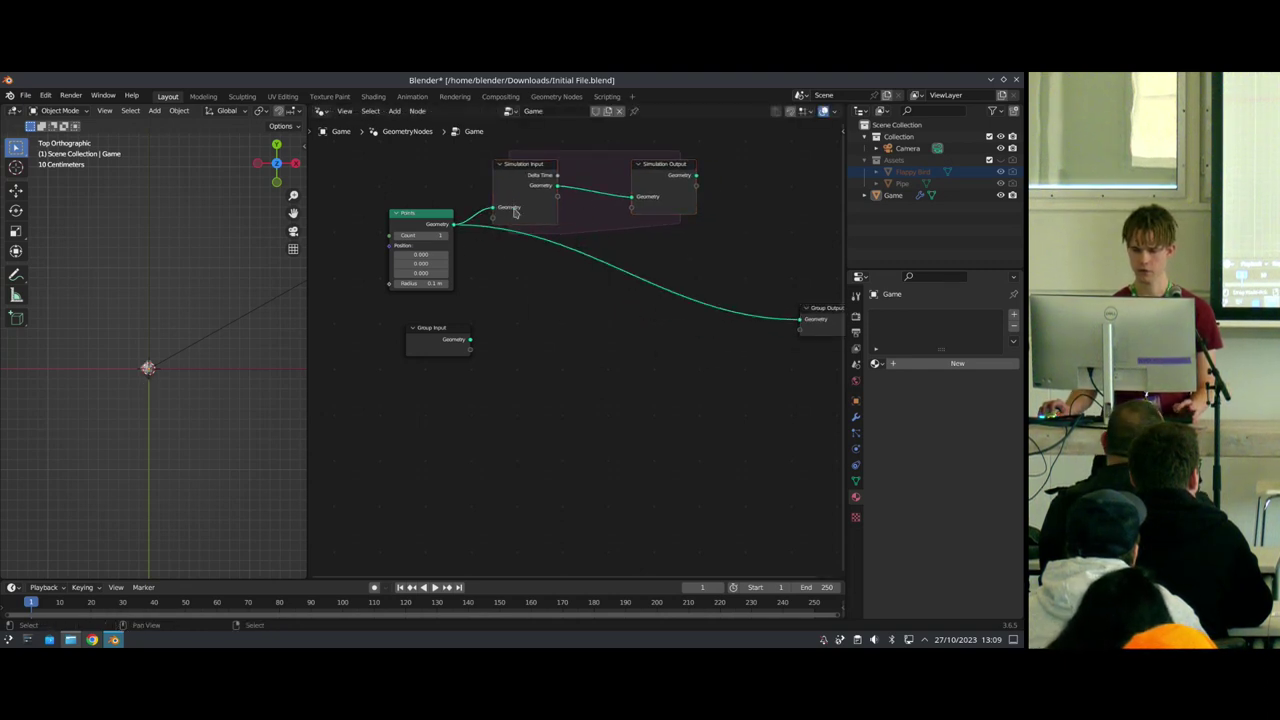
{"action": "left_click_drag", "start_coordinate": [697, 178], "coordinate": [800, 320]}
Step: Tidy the layout of Group Input, Points, Simulation Input/Output and Group Output nodes
{"action": "left_click_drag", "start_coordinate": [537, 179], "coordinate": [545, 234]}
{"action": "left_click_drag", "start_coordinate": [674, 188], "coordinate": [732, 262]}
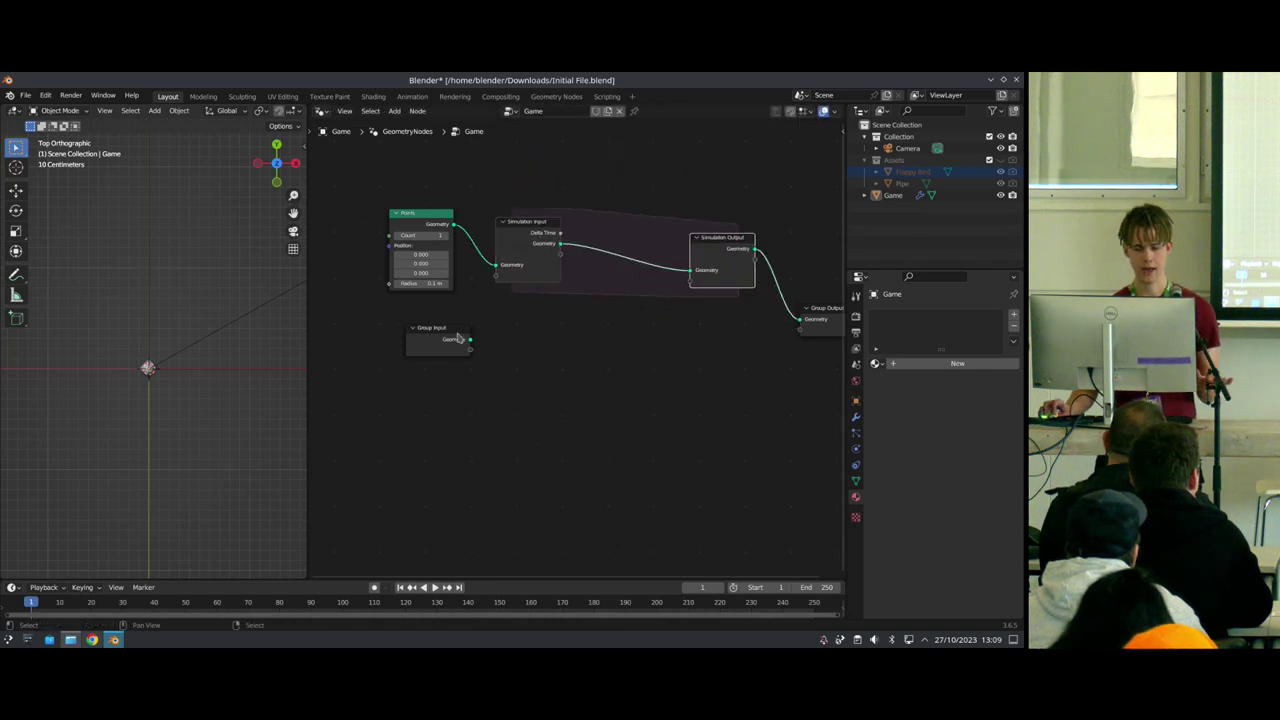
{"action": "left_click_drag", "start_coordinate": [454, 338], "coordinate": [367, 292]}
{"action": "left_click_drag", "start_coordinate": [417, 226], "coordinate": [420, 232]}
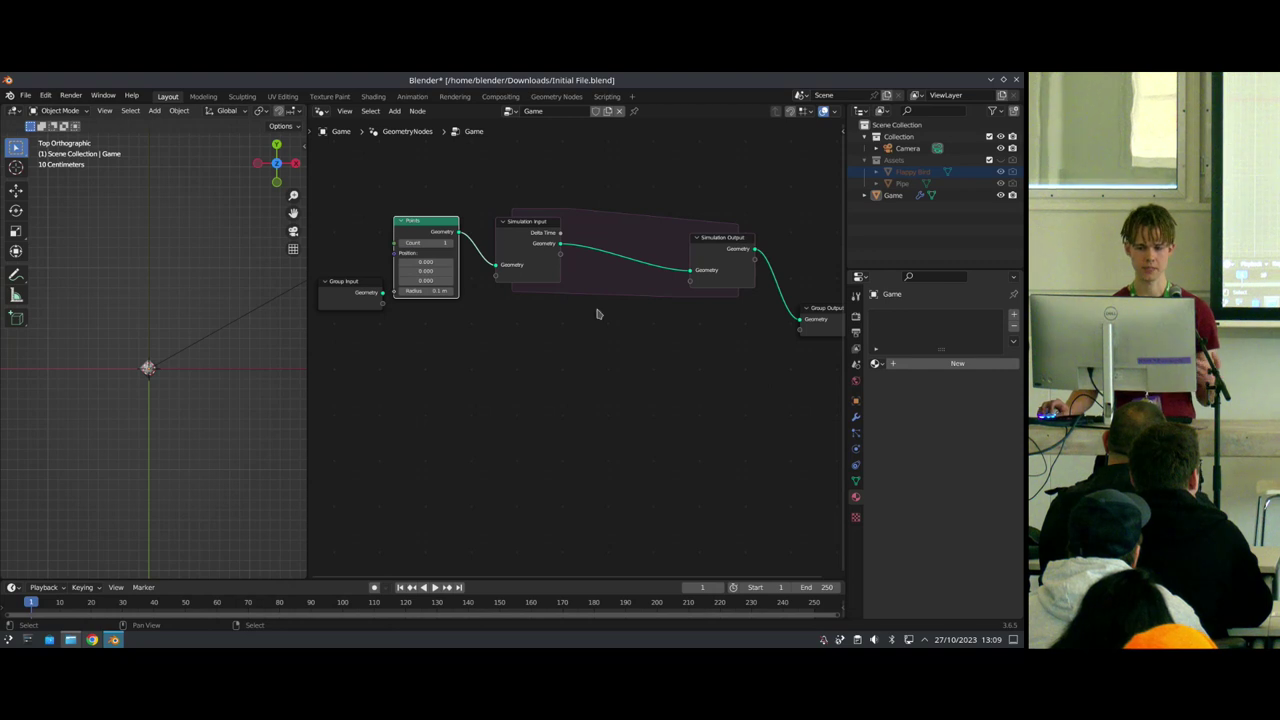
{"action": "left_click_drag", "start_coordinate": [820, 330], "coordinate": [831, 260]}
{"action": "middle_click_drag", "start_coordinate": [754, 334], "coordinate": [704, 364]}
{"action": "left_click_drag", "start_coordinate": [777, 360], "coordinate": [735, 285]}
{"action": "scroll", "coordinate": [556, 291], "scroll_direction": "down", "scroll_amount": 3}
{"action": "left_click", "coordinate": [337, 328]}
{"action": "left_click_drag", "start_coordinate": [336, 328], "coordinate": [322, 298]}
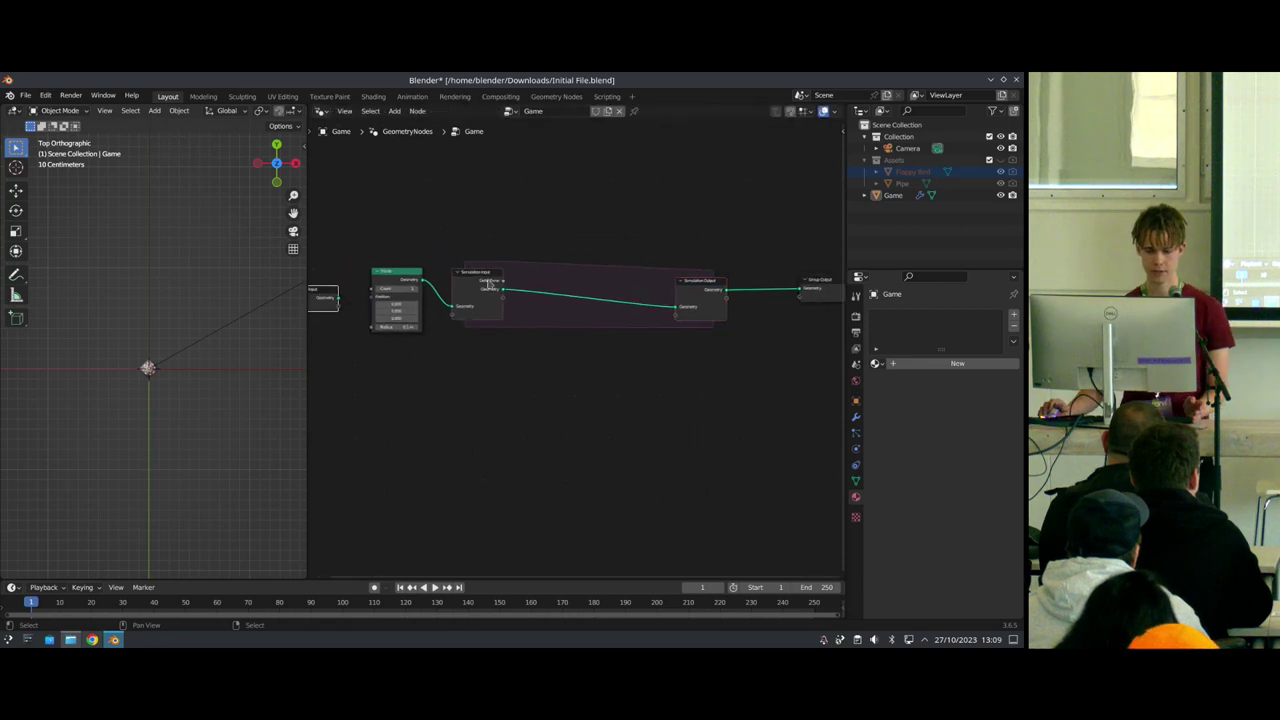
{"action": "scroll", "coordinate": [516, 289], "scroll_direction": "up", "scroll_amount": 2}
Step: Add a Set Position node inside the Simulation Zone with a -0.02 m Y offset
{"action": "middle_click_drag", "start_coordinate": [518, 278], "coordinate": [526, 343]}
{"action": "key", "text": "shift+a"}
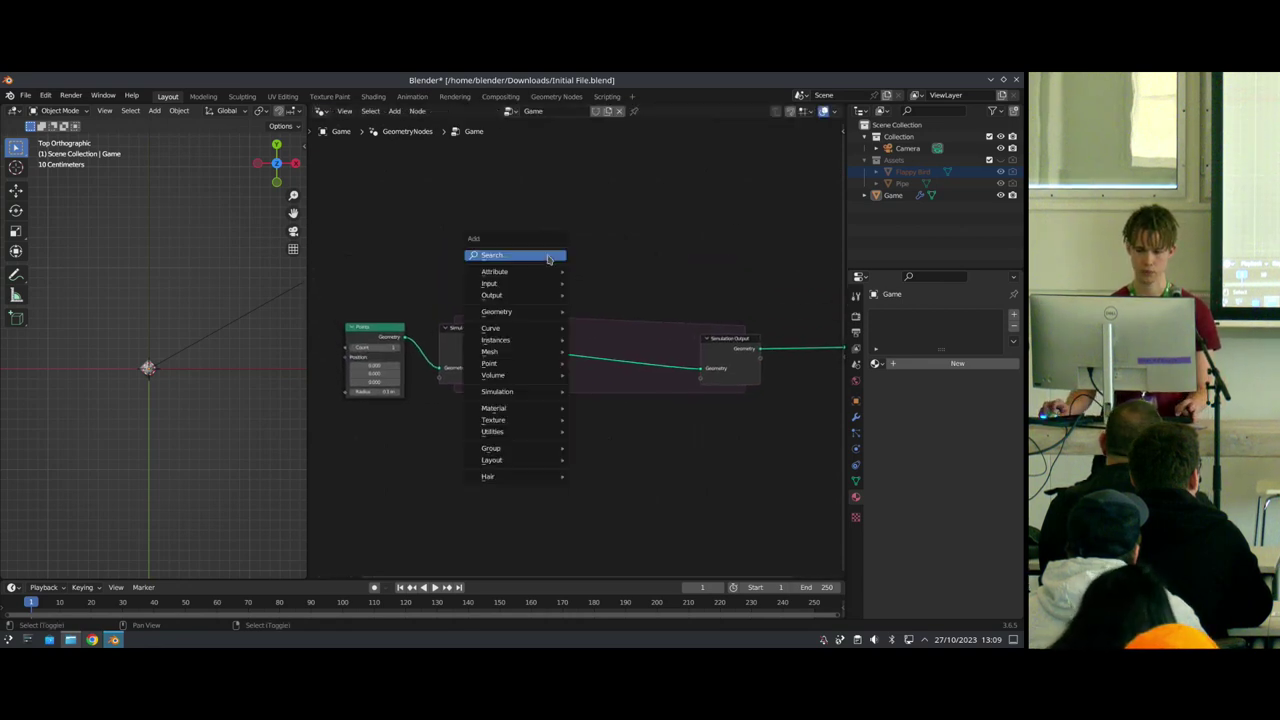
{"action": "left_click", "coordinate": [548, 256]}
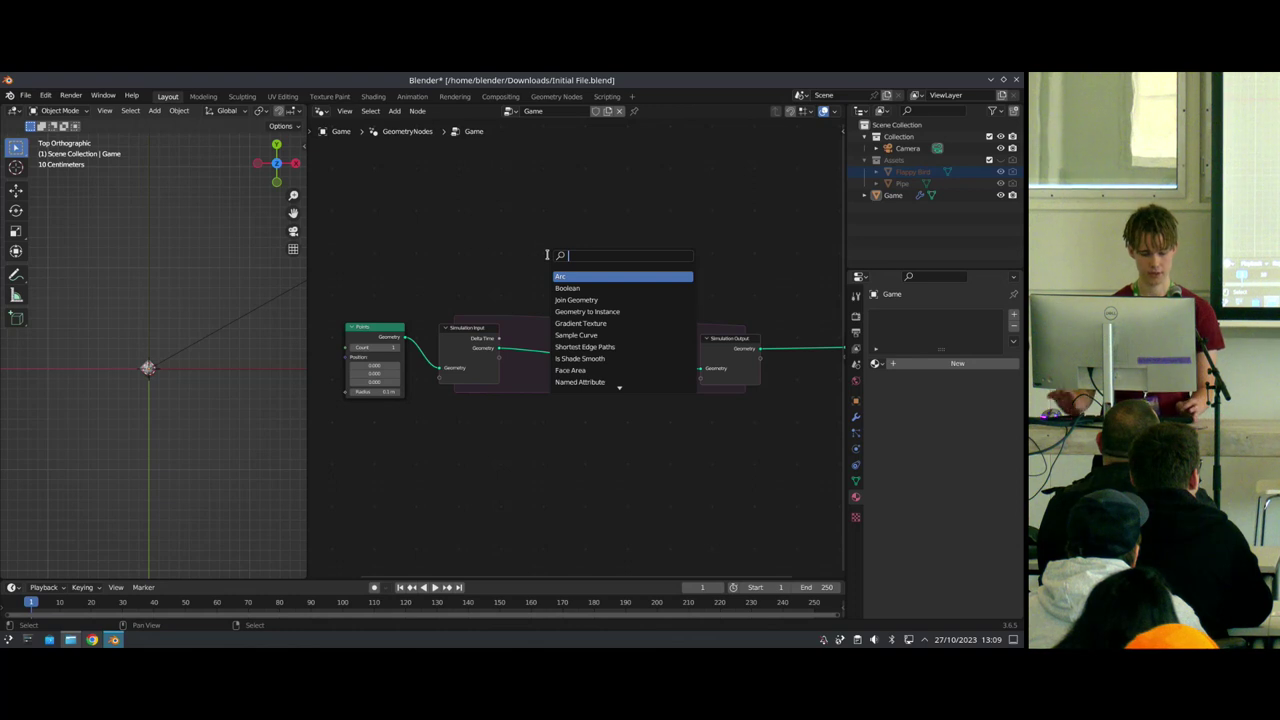
{"action": "type", "text": "s"}
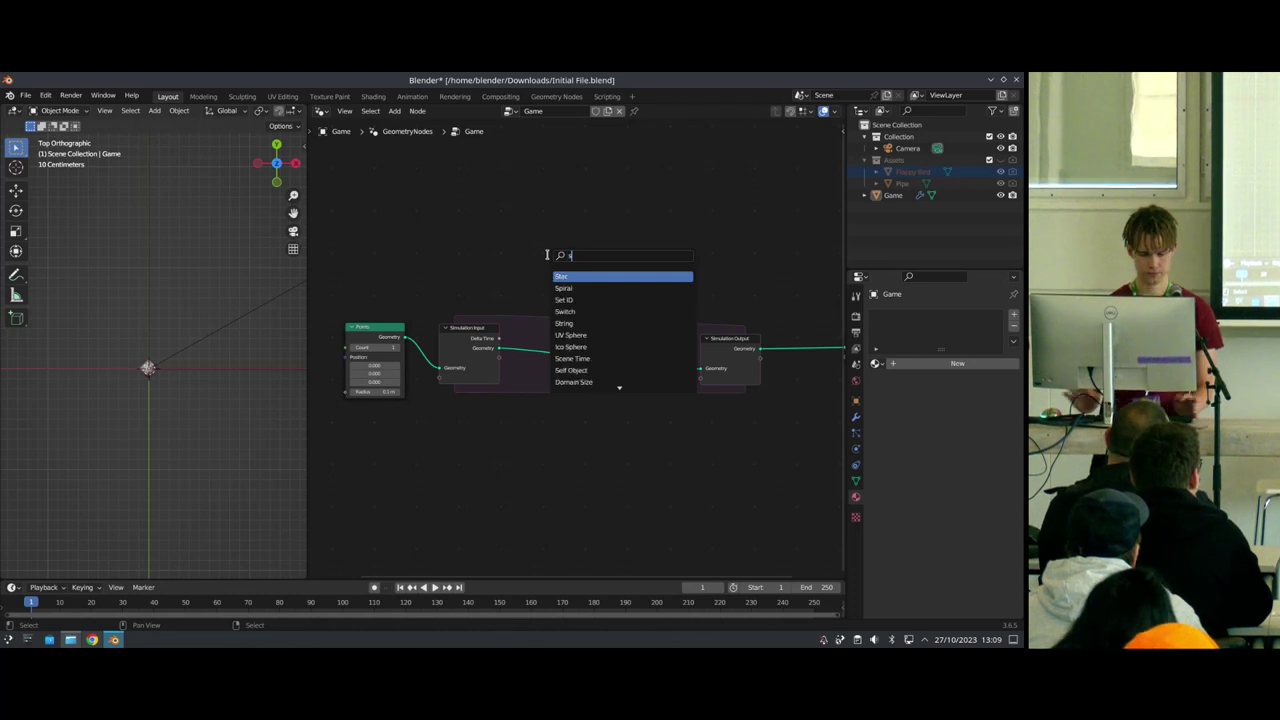
{"action": "type", "text": "et pos"}
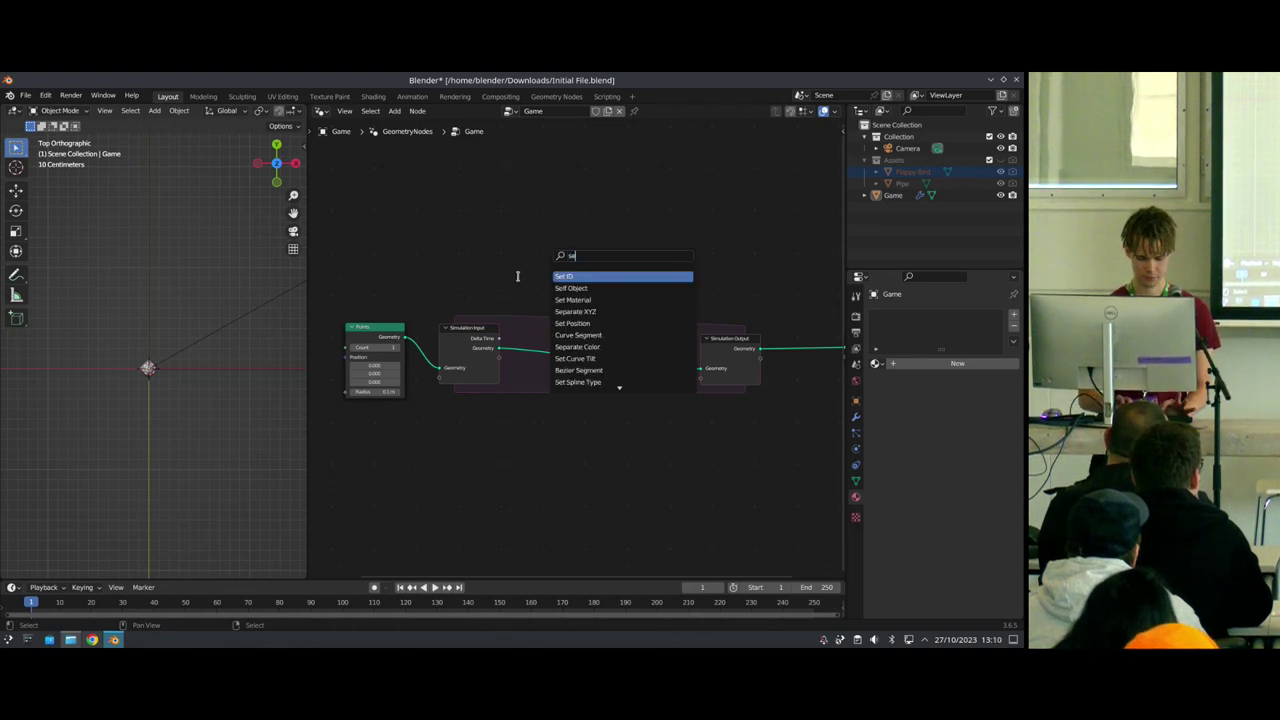
{"action": "left_click", "coordinate": [607, 277]}
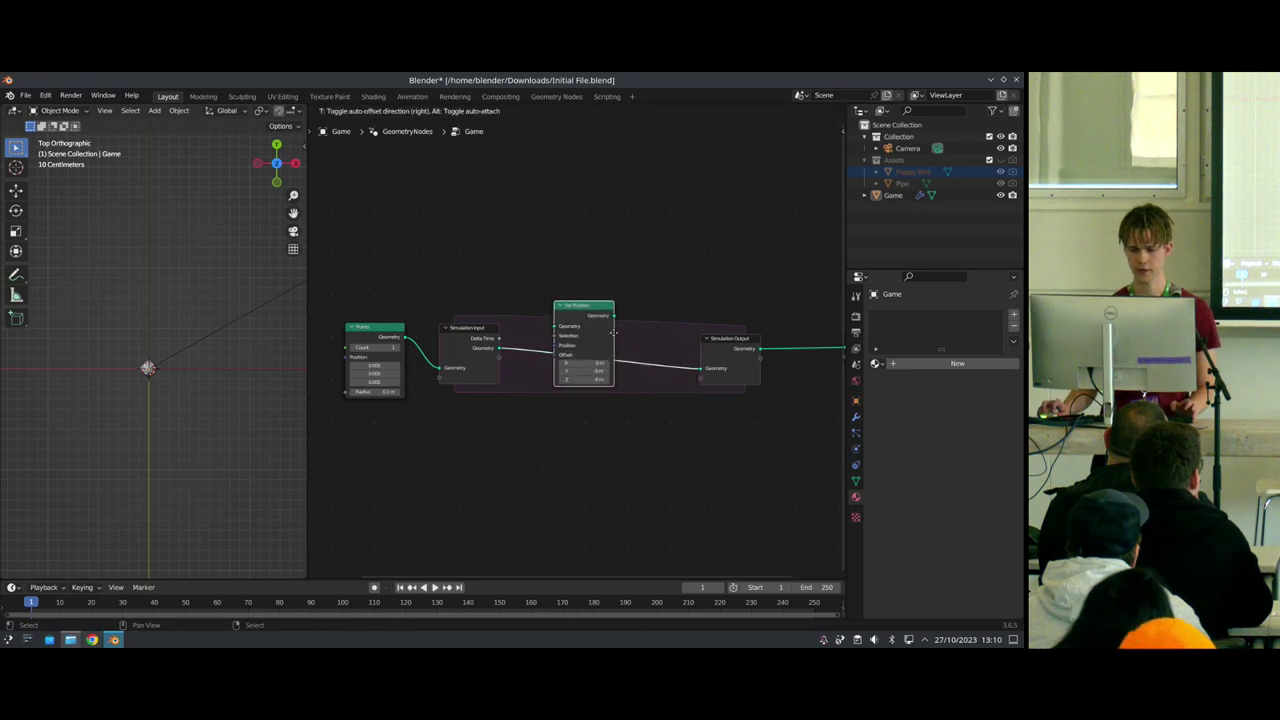
{"action": "scroll", "coordinate": [600, 340], "scroll_direction": "up", "scroll_amount": 5}
{"action": "left_click", "coordinate": [593, 405]}
{"action": "key", "text": "BackSpace"}
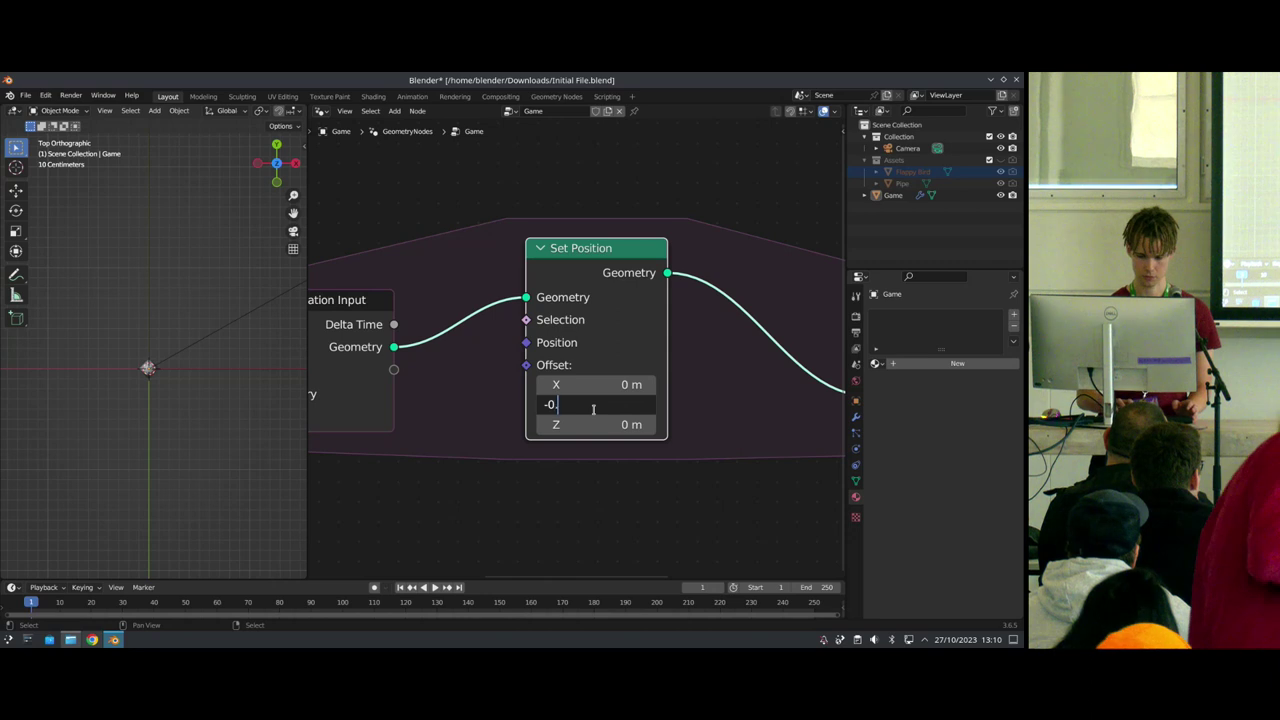
{"action": "key", "text": "Return"}
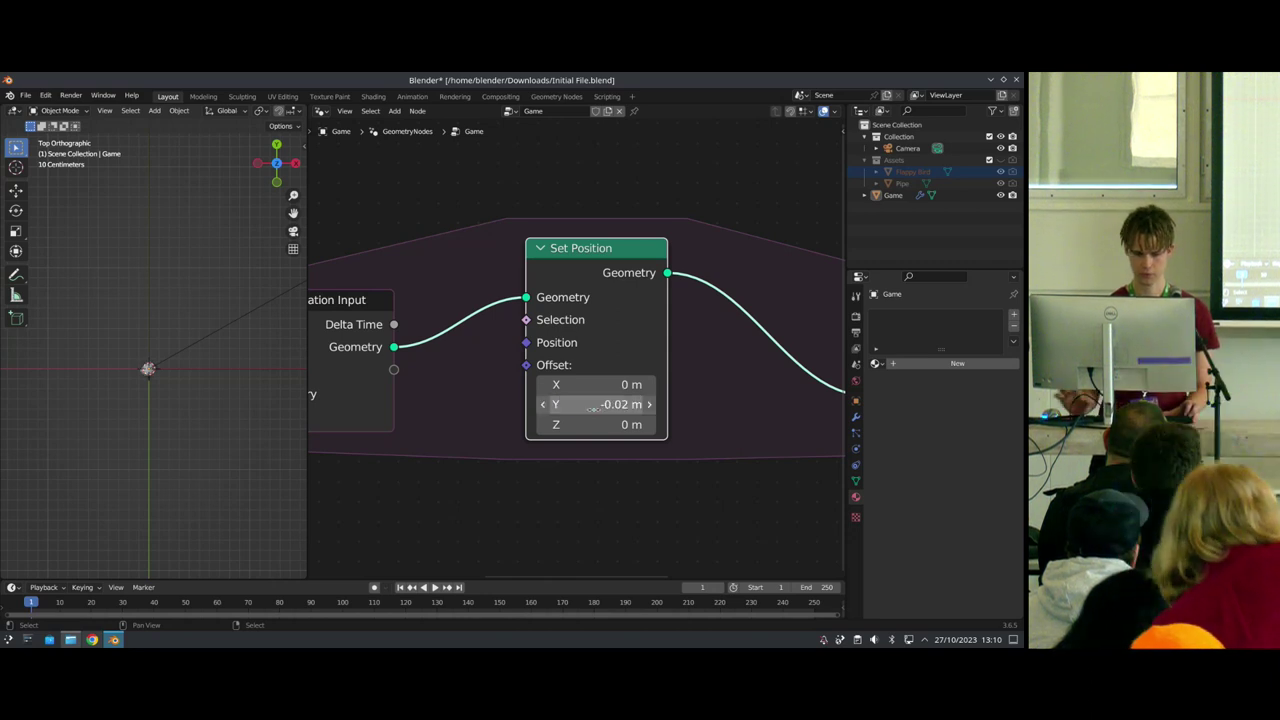
Step: Play the animation to watch the point fall, return to frame 1, and reposition Set Position
{"action": "key", "text": "space"}
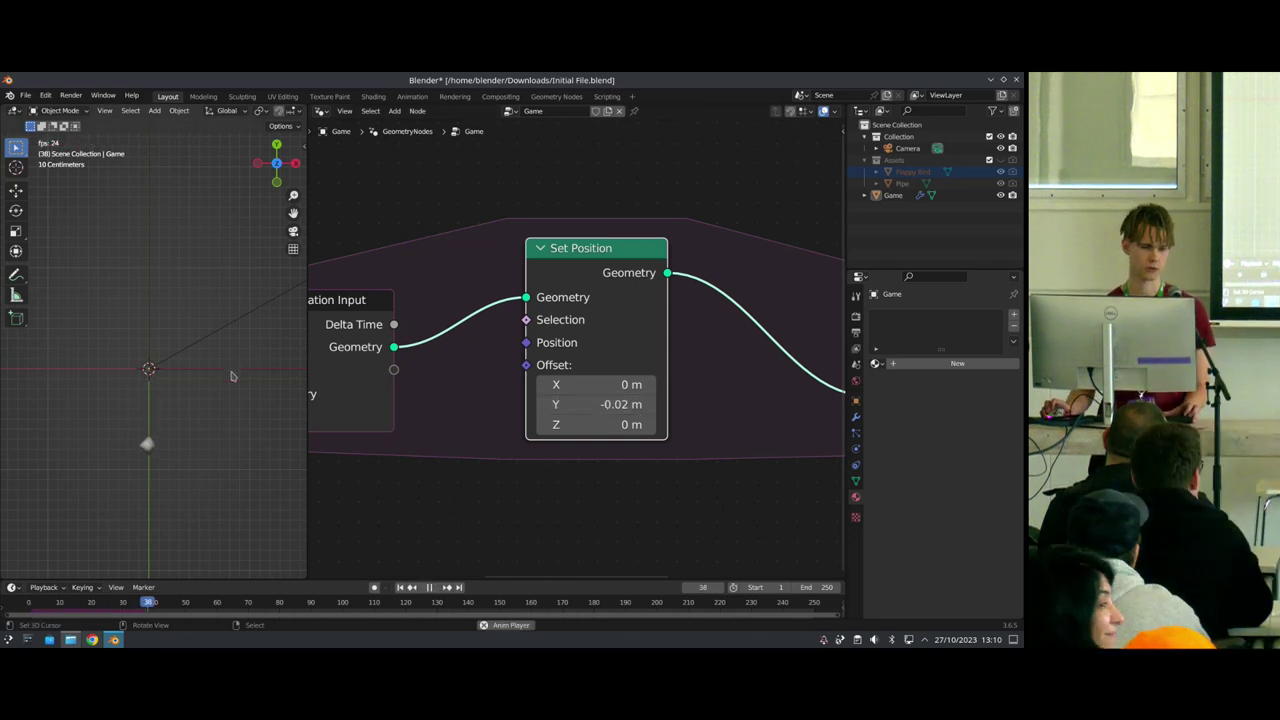
{"action": "key", "text": "space"}
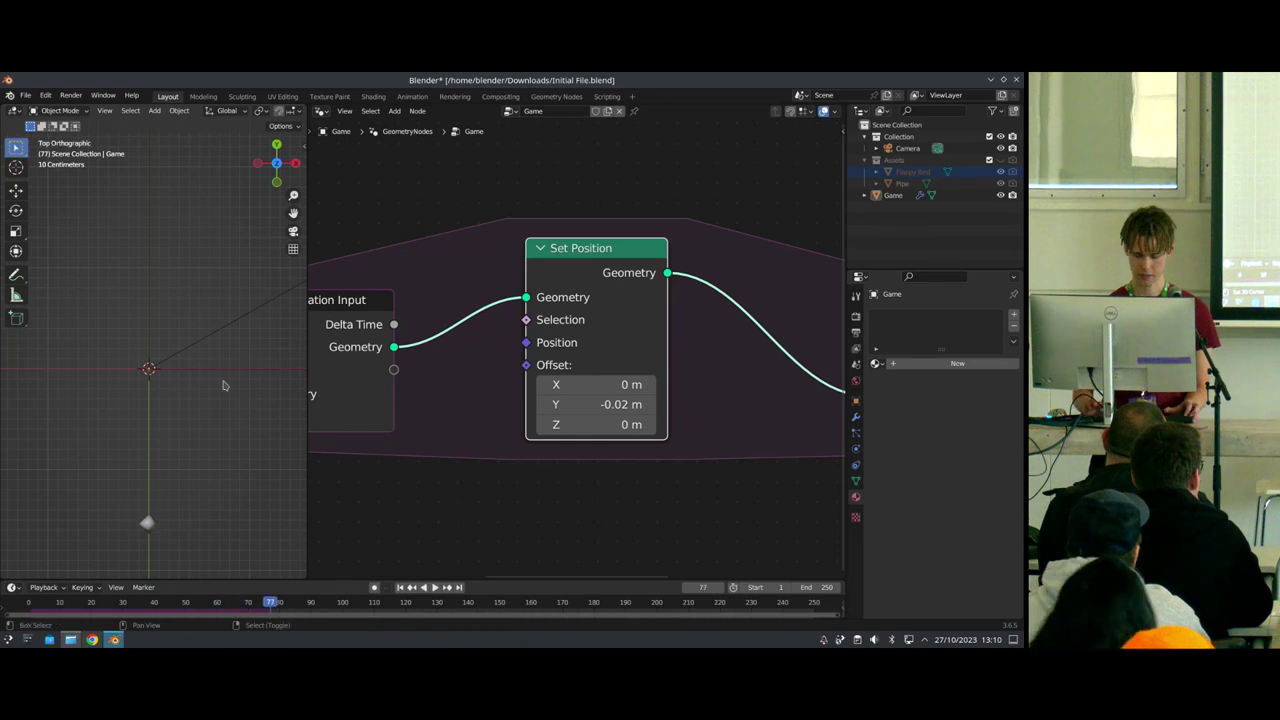
{"action": "key", "text": "shift+Left"}
{"action": "left_click_drag", "start_coordinate": [595, 265], "coordinate": [613, 303]}
{"action": "scroll", "coordinate": [602, 322], "scroll_direction": "up", "scroll_amount": 1}
{"action": "scroll", "coordinate": [606, 378], "scroll_direction": "down", "scroll_amount": 4}
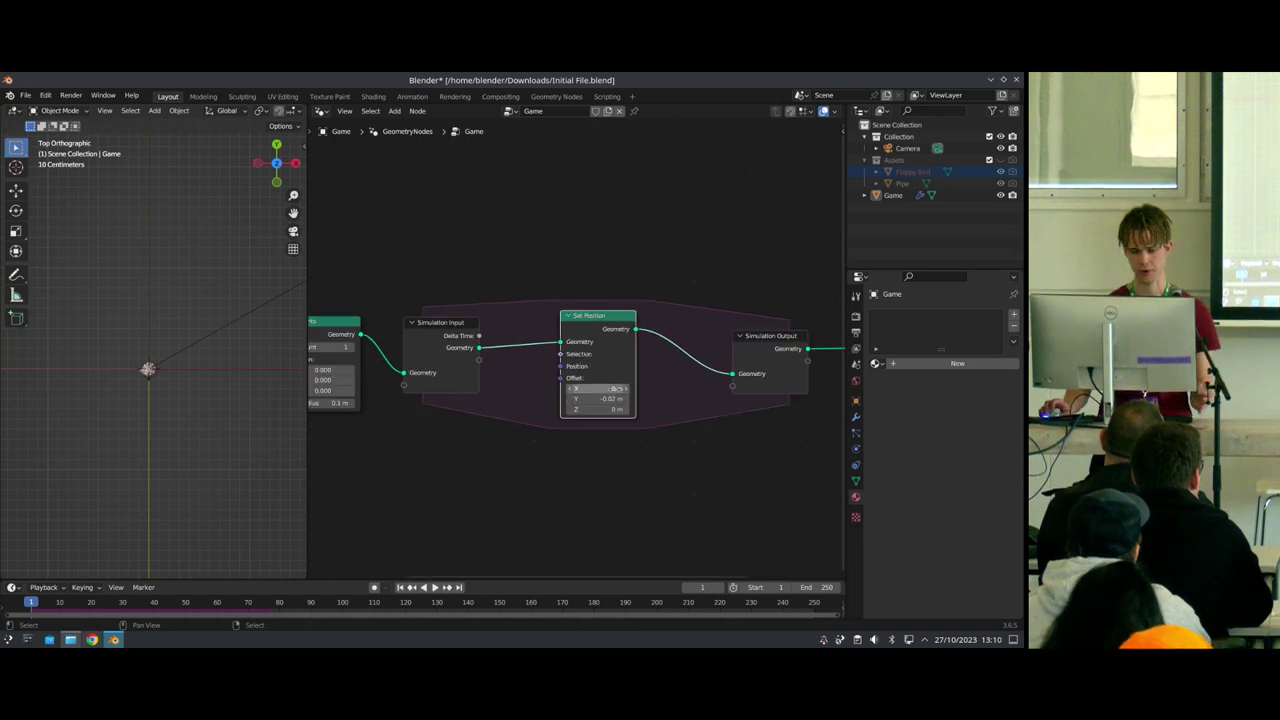
Step: Hand-write -9,81 m/s² with the annotation tool above the simulation nodes
{"action": "middle_click_drag", "start_coordinate": [519, 241], "coordinate": [468, 395]}
{"action": "mouse_move", "coordinate": [424, 289]}
{"action": "left_mouse_down"}
{"action": "mouse_move", "coordinate": [500, 271]}
{"action": "mouse_move", "coordinate": [499, 318]}
{"action": "mouse_move", "coordinate": [563, 265]}
{"action": "mouse_move", "coordinate": [566, 308]}
{"action": "mouse_move", "coordinate": [594, 322]}
{"action": "mouse_move", "coordinate": [645, 302]}
{"action": "left_mouse_up"}
{"action": "left_click_drag", "start_coordinate": [688, 265], "coordinate": [666, 334]}
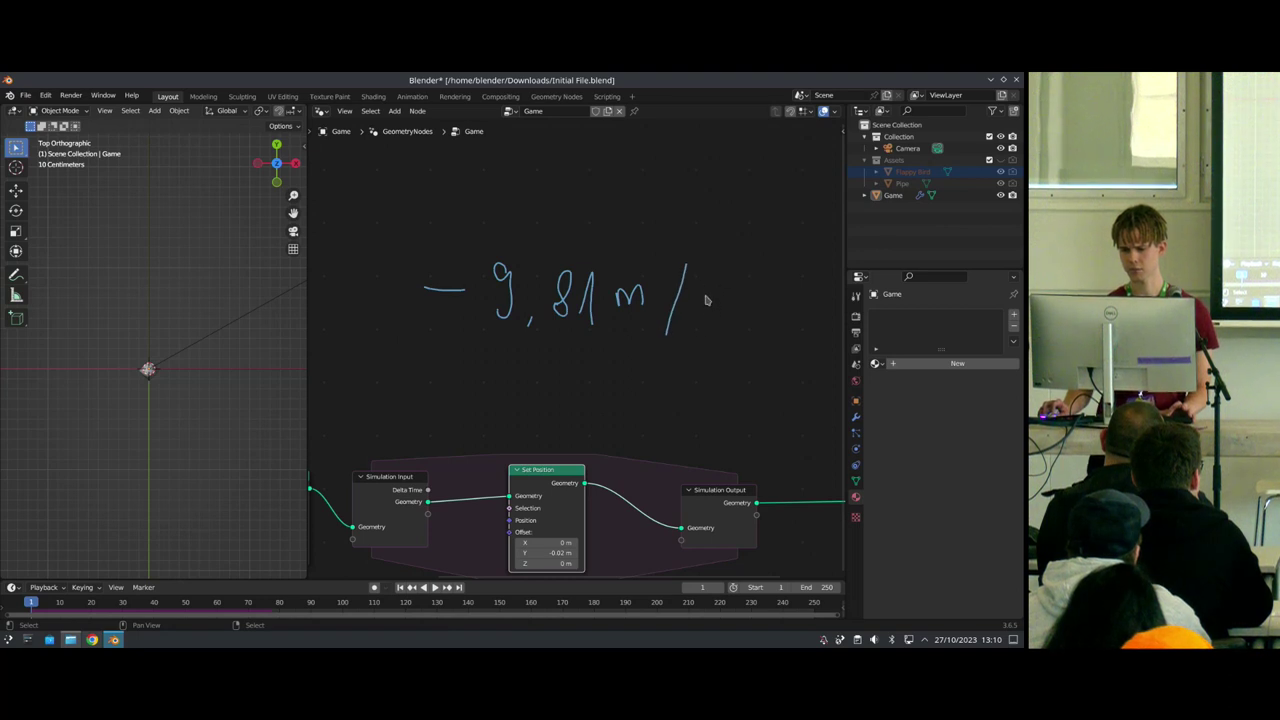
{"action": "left_click_drag", "start_coordinate": [710, 289], "coordinate": [716, 305]}
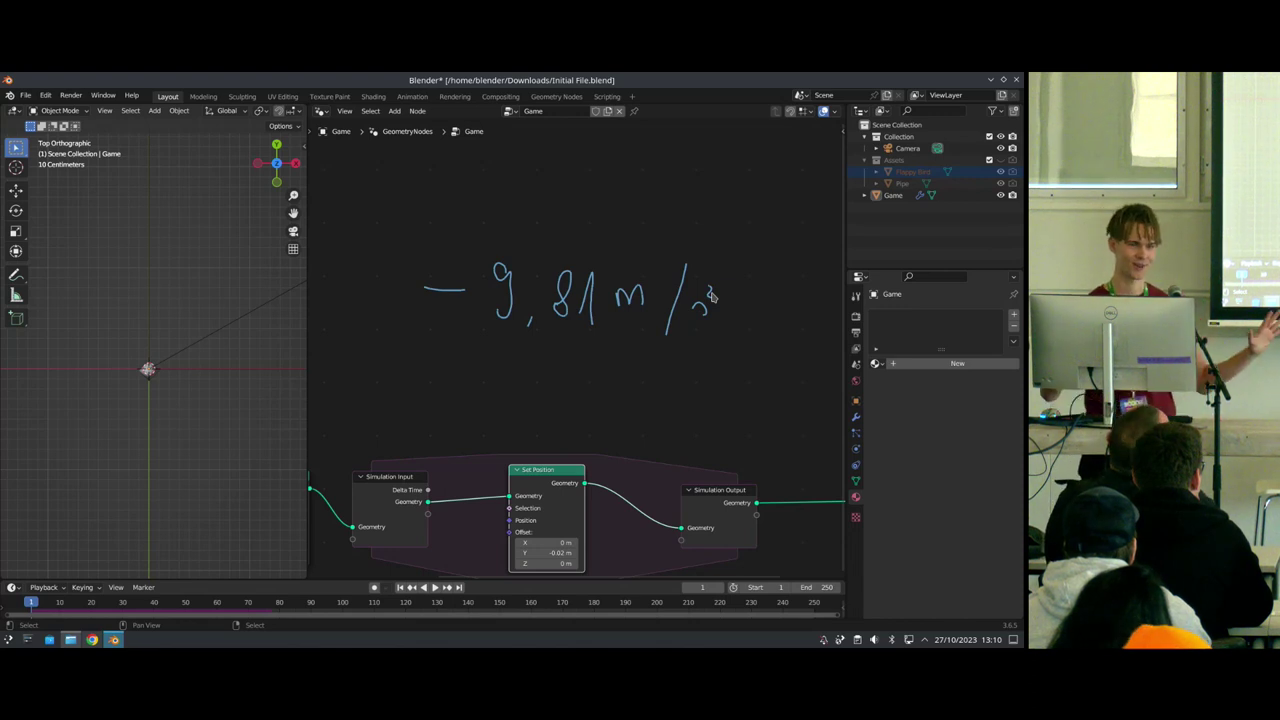
{"action": "scroll", "coordinate": [561, 254], "scroll_direction": "down", "scroll_amount": 5}
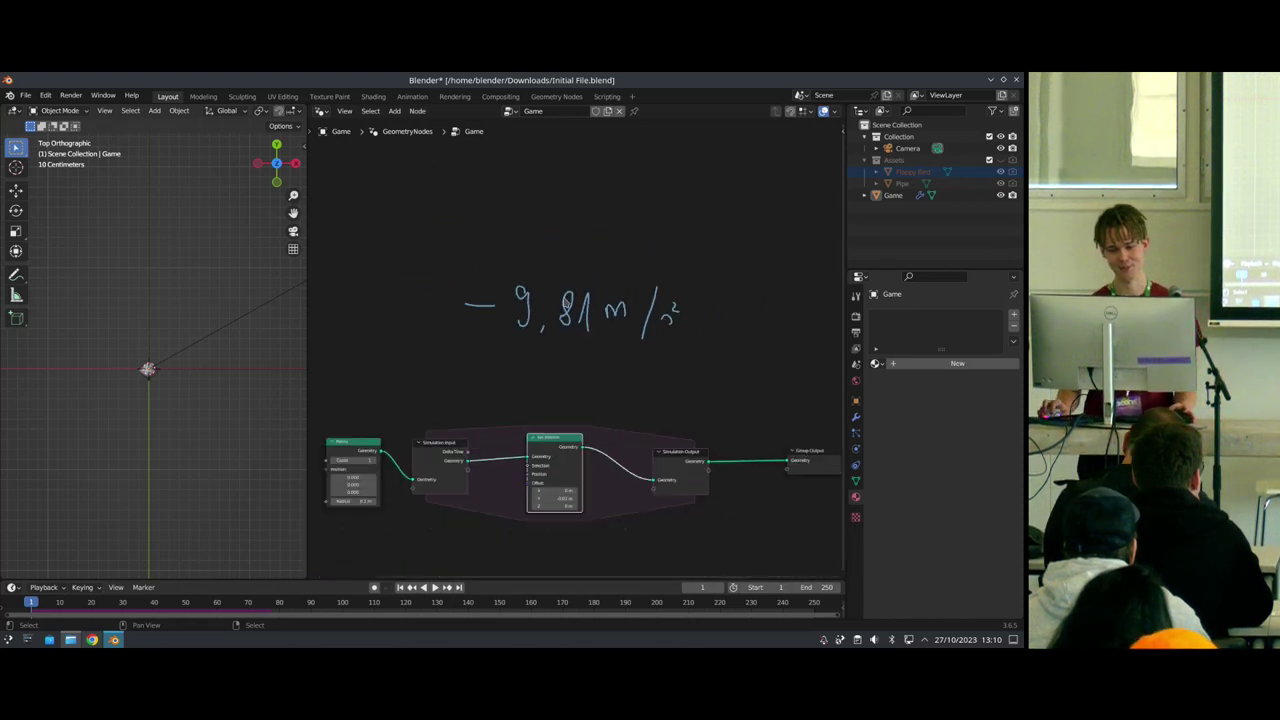
{"action": "scroll", "coordinate": [579, 331], "scroll_direction": "up", "scroll_amount": 5}
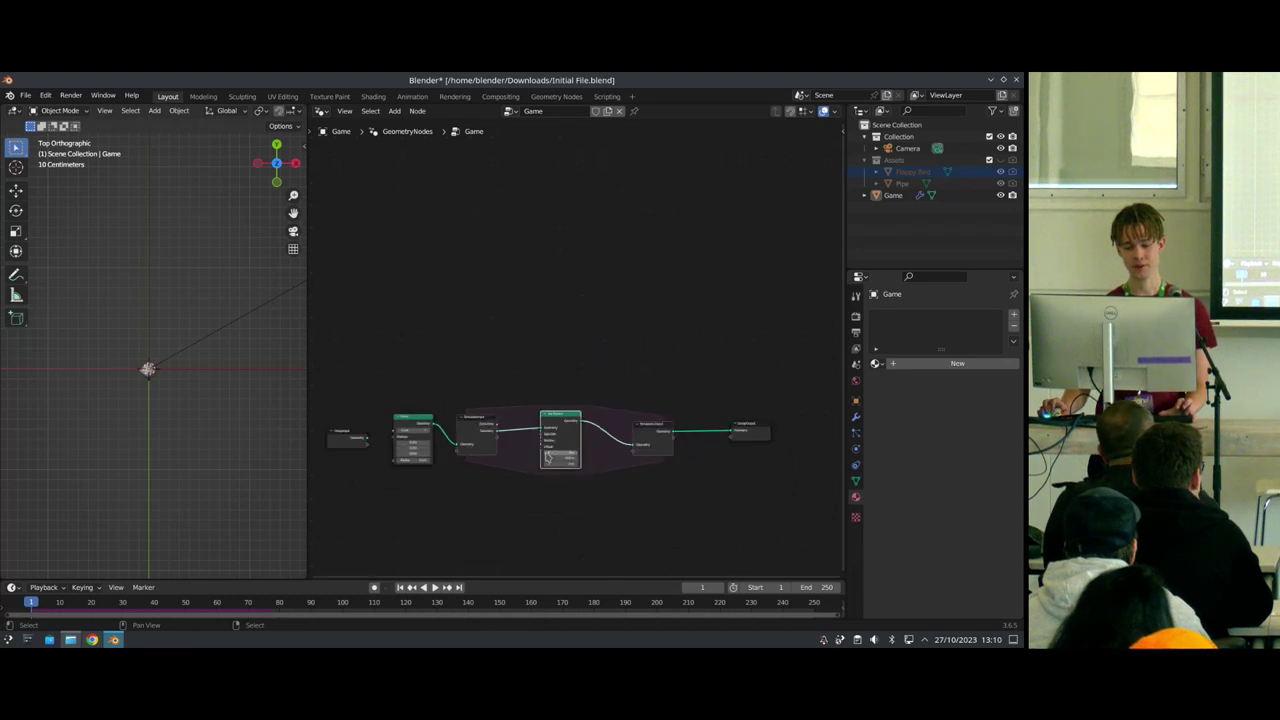
Step: Insert a Vector-type Store Named Attribute node on the link before Simulation Input
{"action": "left_click_drag", "start_coordinate": [346, 377], "coordinate": [288, 374]}
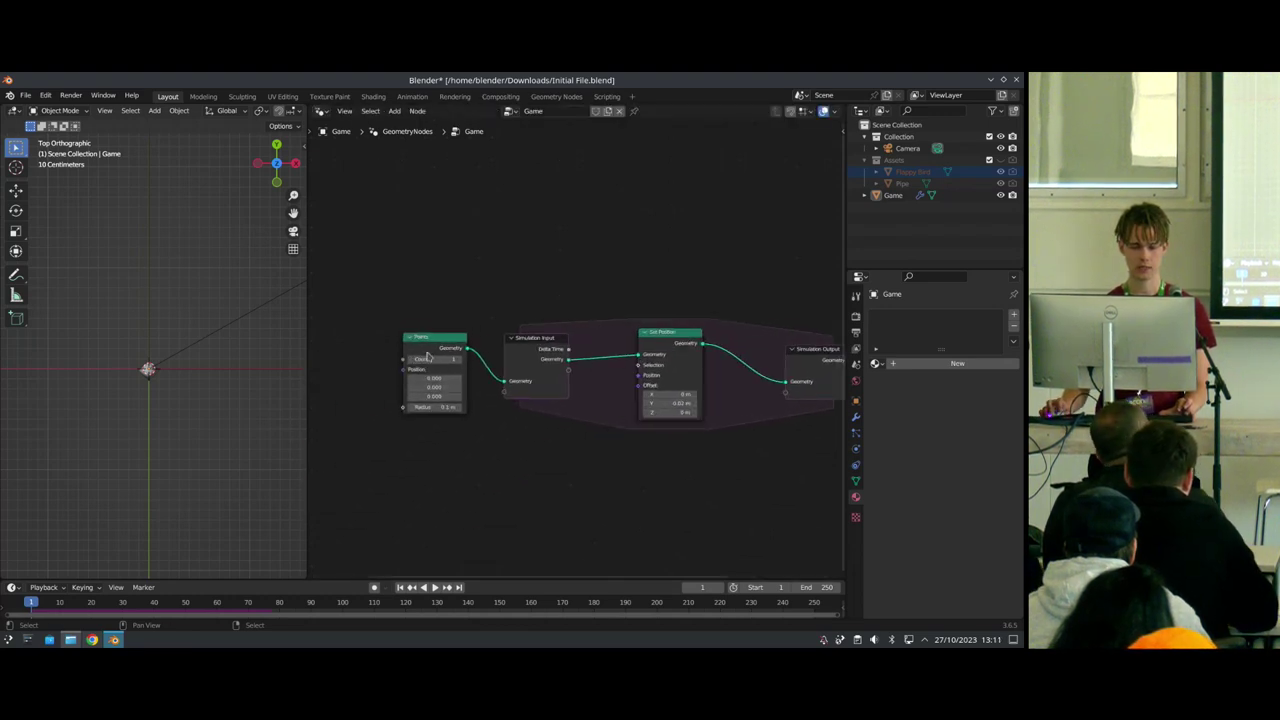
{"action": "left_click_drag", "start_coordinate": [428, 353], "coordinate": [374, 348]}
{"action": "key", "text": "shift+a"}
{"action": "left_click", "coordinate": [460, 285]}
{"action": "type", "text": "sttore"}
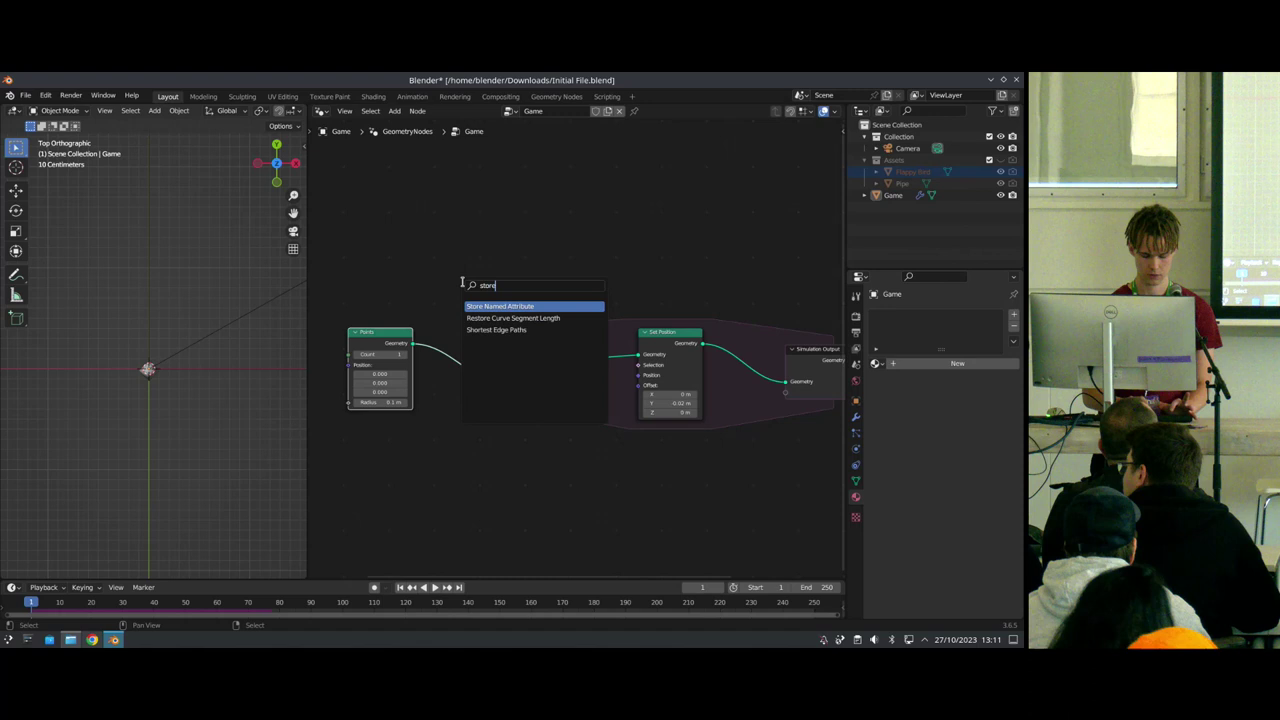
{"action": "key", "text": "Return"}
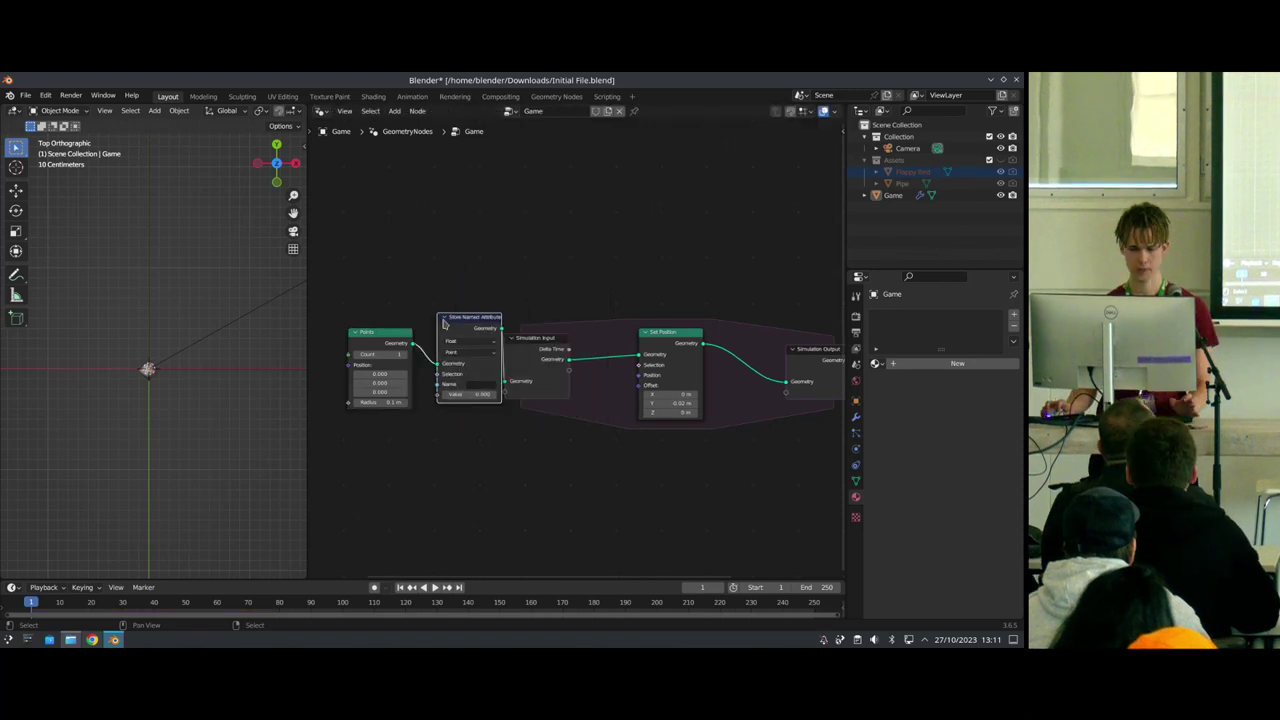
{"action": "left_click", "coordinate": [455, 322]}
{"action": "left_click", "coordinate": [481, 341]}
{"action": "left_click", "coordinate": [476, 373]}
Step: Name the stored attribute g and set its Y value to -9.81
{"action": "scroll", "coordinate": [440, 400], "scroll_direction": "up", "scroll_amount": 4}
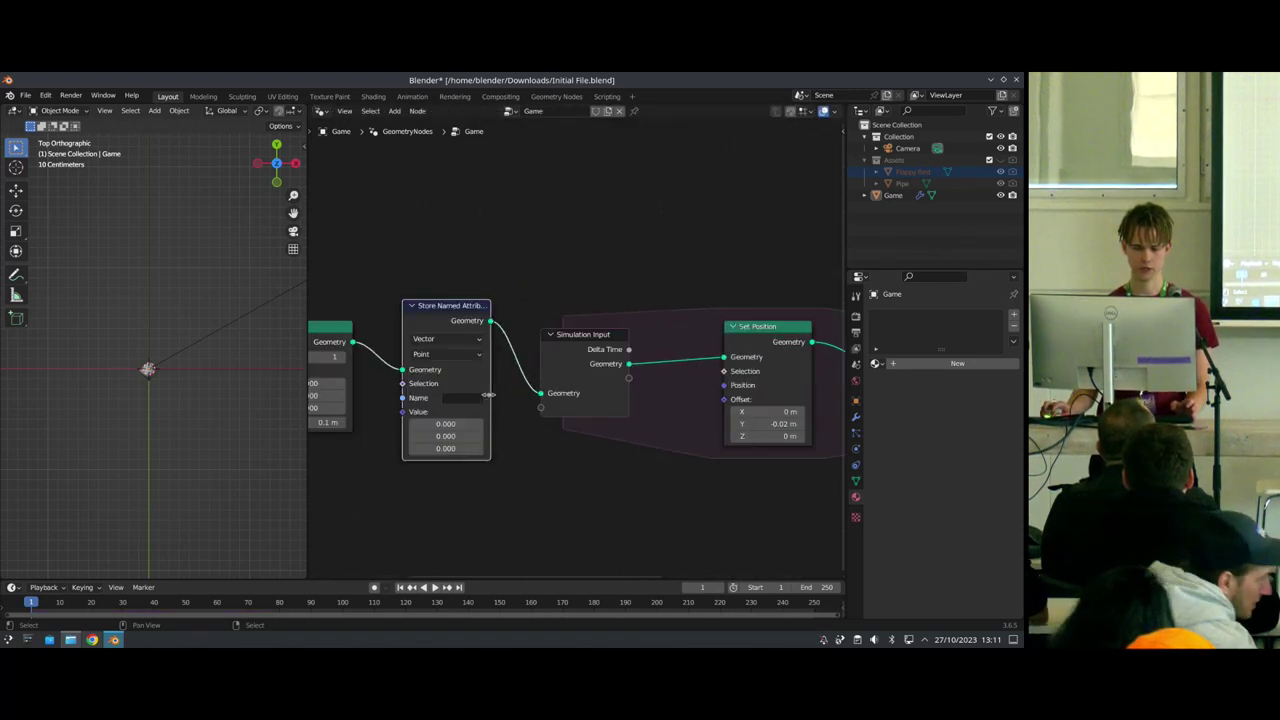
{"action": "left_click", "coordinate": [438, 417]}
{"action": "type", "text": "g"}
{"action": "key", "text": "Return"}
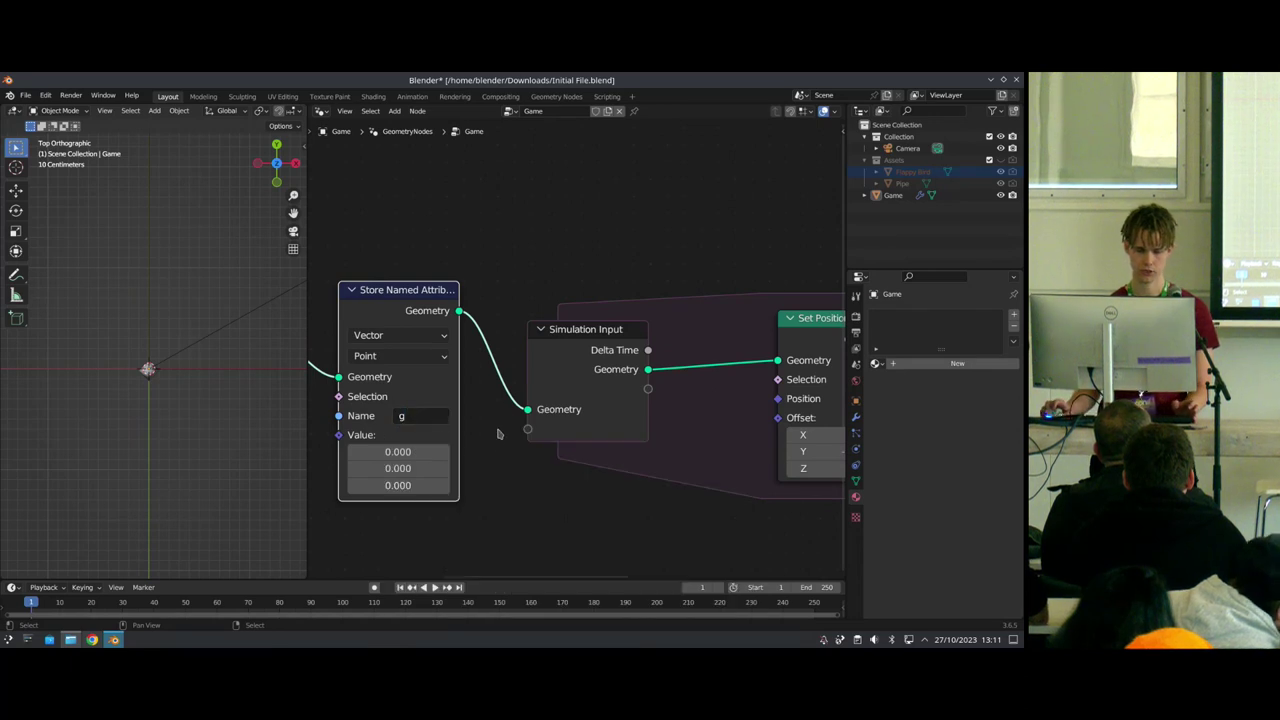
{"action": "middle_click_drag", "start_coordinate": [389, 467], "coordinate": [521, 419]}
{"action": "left_click", "coordinate": [521, 419]}
{"action": "type", "text": "-"}
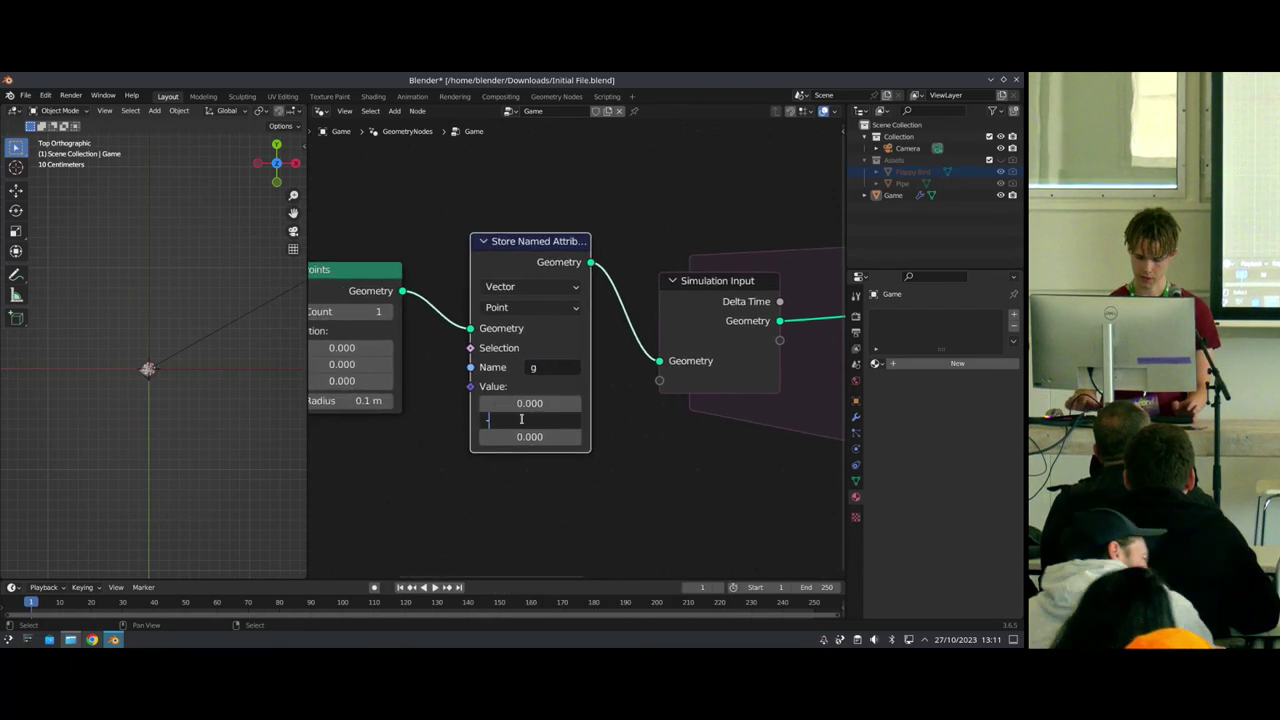
{"action": "type", "text": "9.81"}
{"action": "key", "text": "Return"}
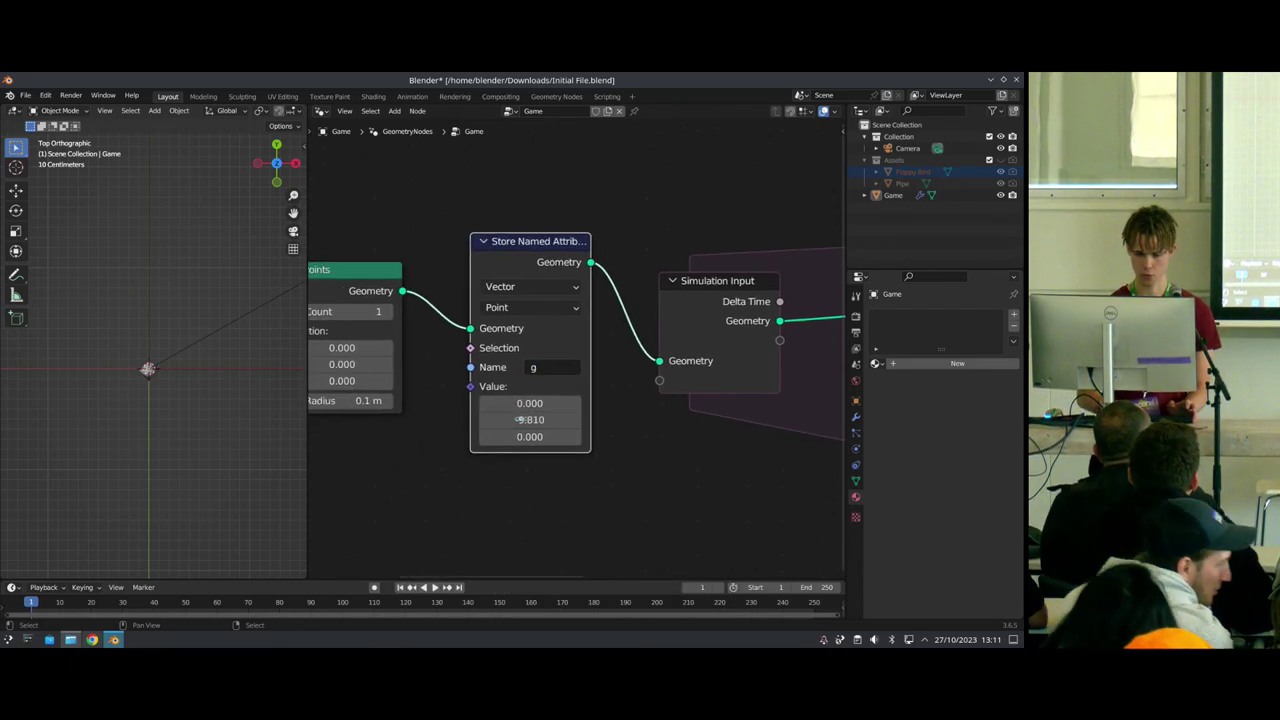
Step: Add a Named Attribute node reading g and link it to Set Position's Offset
{"action": "scroll", "coordinate": [540, 420], "scroll_direction": "down", "scroll_amount": 5}
{"action": "middle_click_drag", "start_coordinate": [656, 440], "coordinate": [543, 446]}
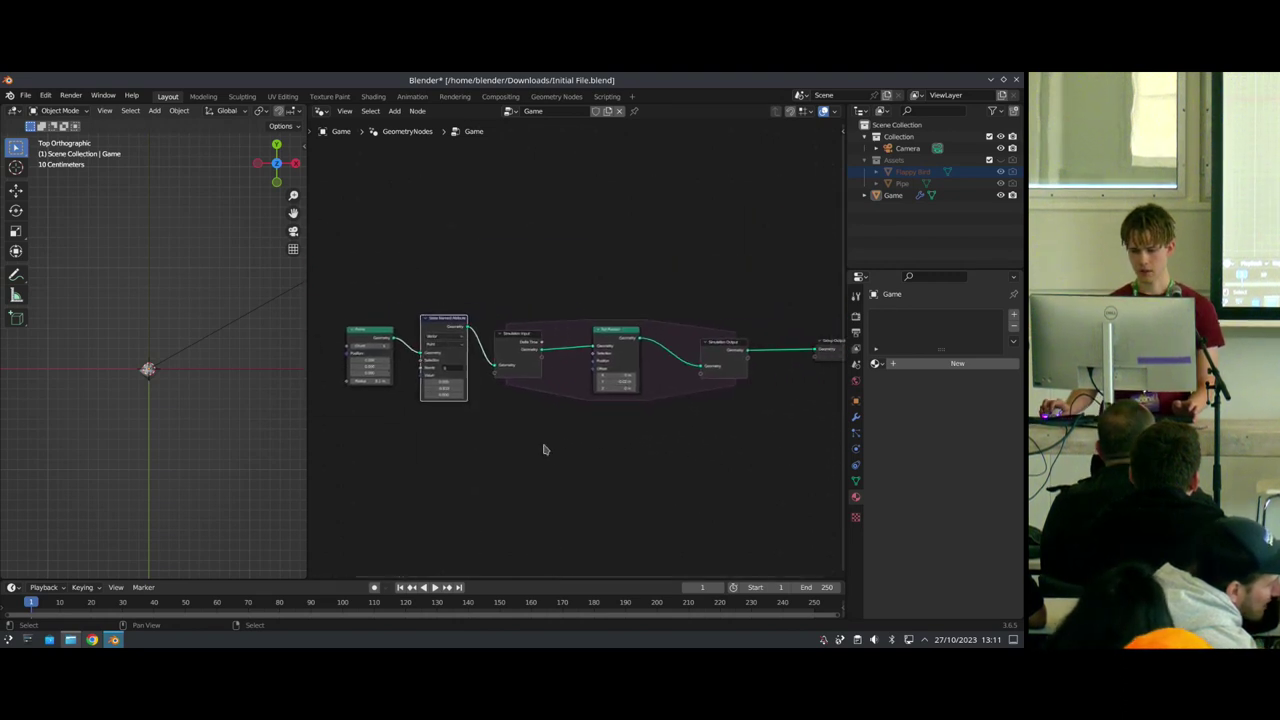
{"action": "scroll", "coordinate": [632, 426], "scroll_direction": "up", "scroll_amount": 3}
{"action": "left_click_drag", "start_coordinate": [635, 352], "coordinate": [672, 359]}
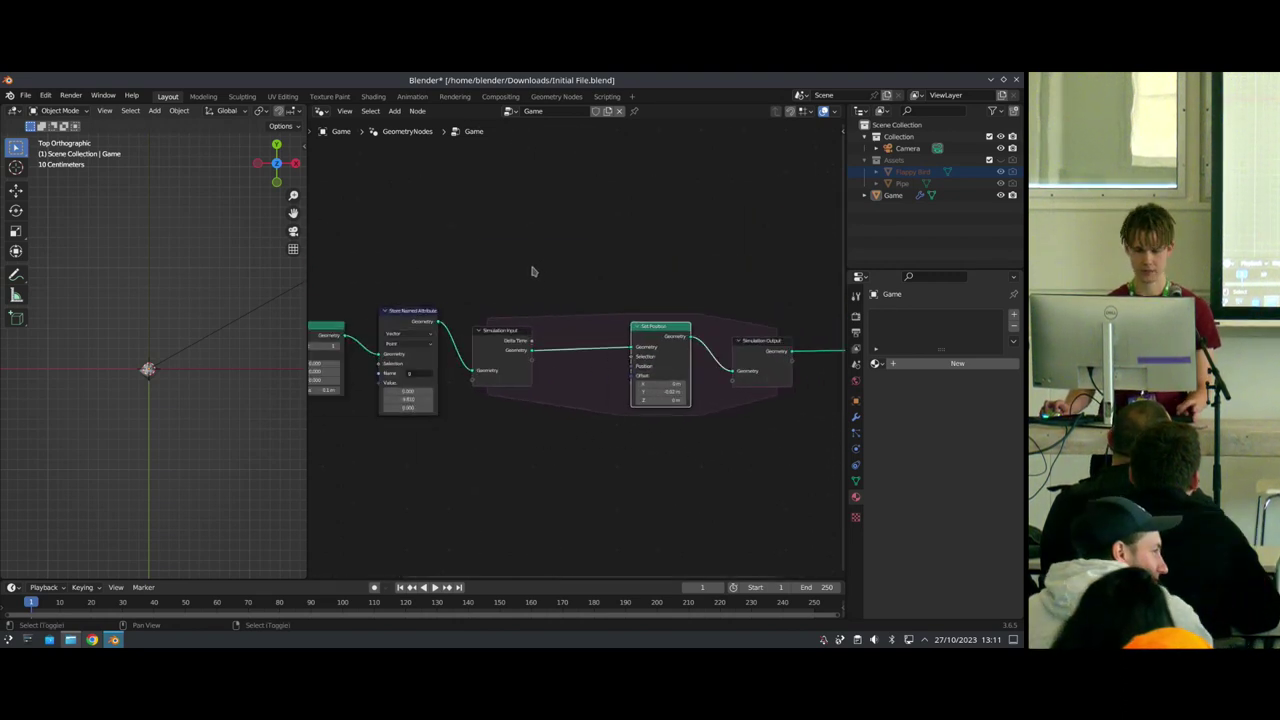
{"action": "key", "text": "shift+a"}
{"action": "type", "text": "named"}
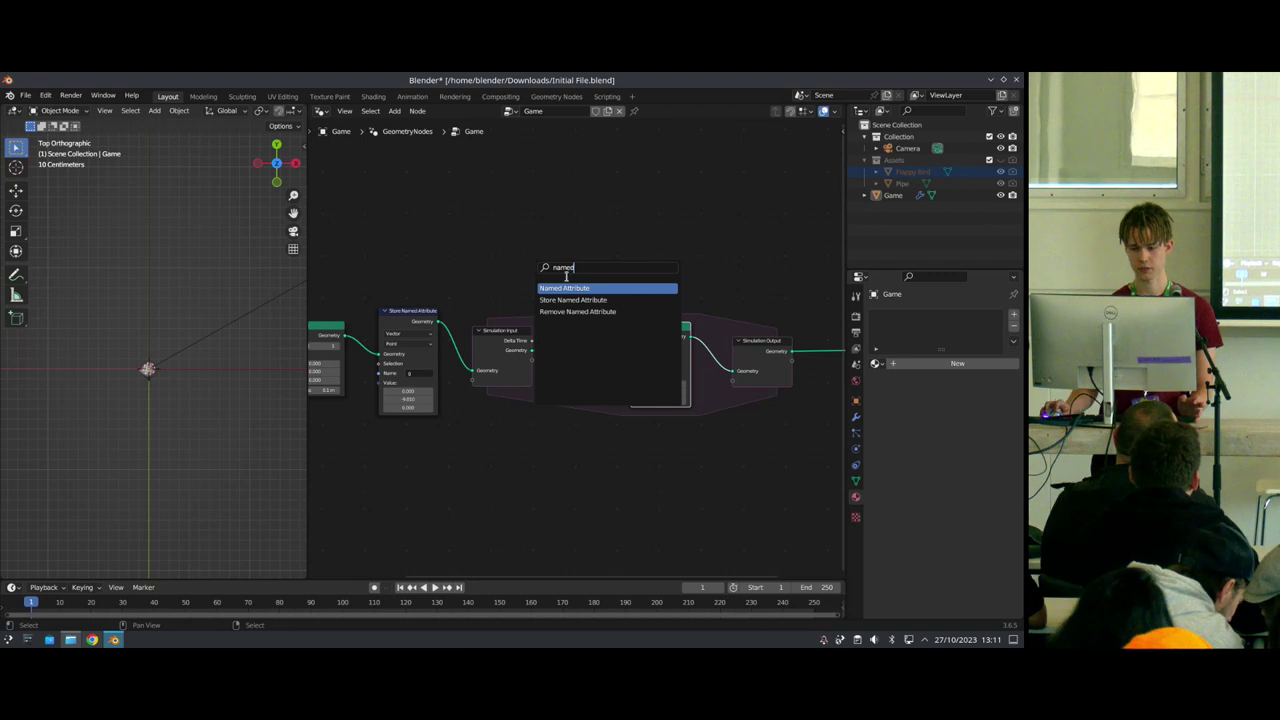
{"action": "key", "text": "Return"}
{"action": "left_click", "coordinate": [494, 464]}
{"action": "left_click", "coordinate": [506, 480]}
{"action": "left_click", "coordinate": [529, 509]}
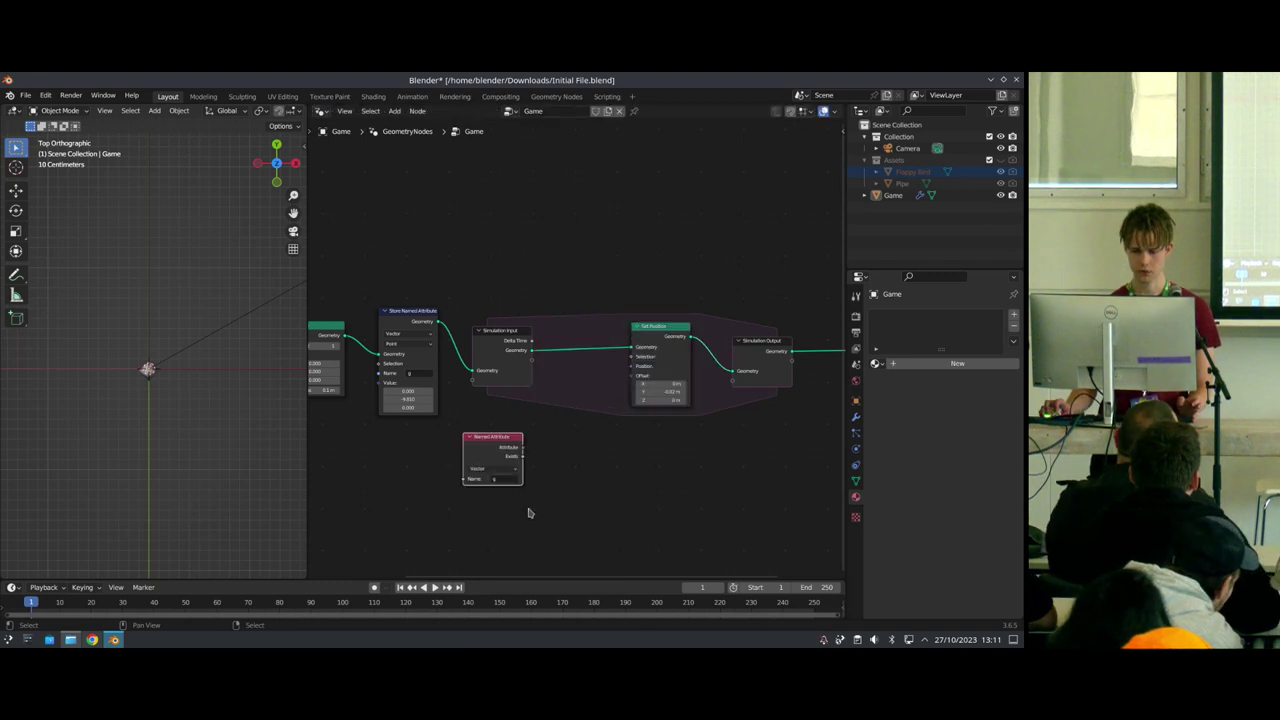
{"action": "scroll", "coordinate": [529, 513], "scroll_direction": "up", "scroll_amount": 2}
{"action": "left_click_drag", "start_coordinate": [513, 463], "coordinate": [640, 385]}
{"action": "left_click_drag", "start_coordinate": [478, 452], "coordinate": [494, 426]}
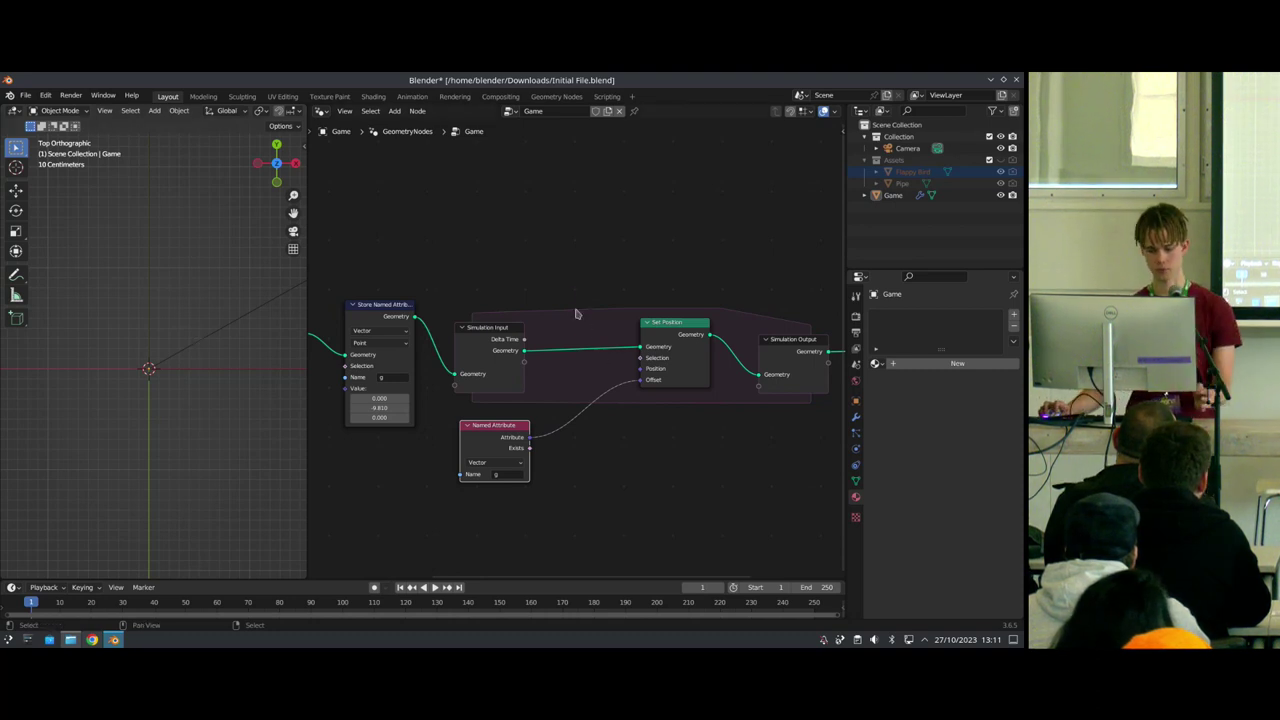
Step: Insert a Store Named Attribute node in the simulation link, storing Vector attribute v
{"action": "key", "text": "shift+a"}
{"action": "type", "text": "store name"}
{"action": "key", "text": "Return"}
{"action": "left_click", "coordinate": [616, 388]}
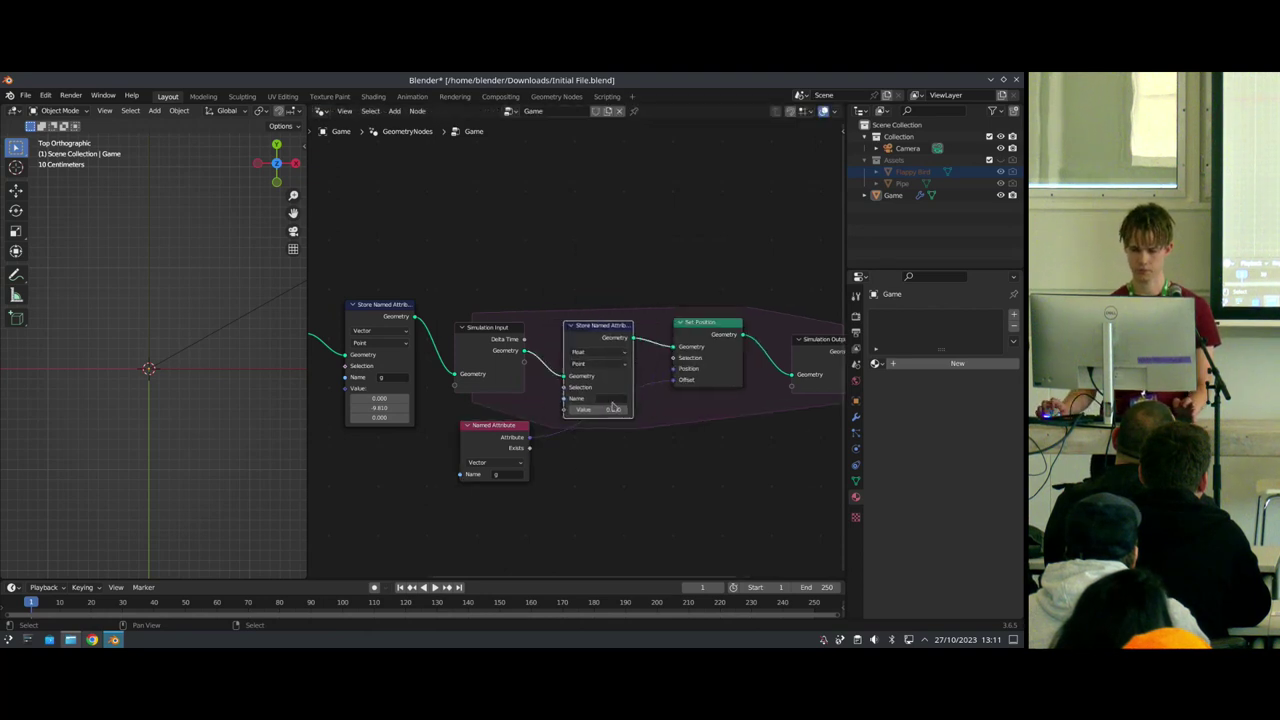
{"action": "left_click", "coordinate": [618, 392]}
{"action": "type", "text": "v"}
{"action": "key", "text": "Return"}
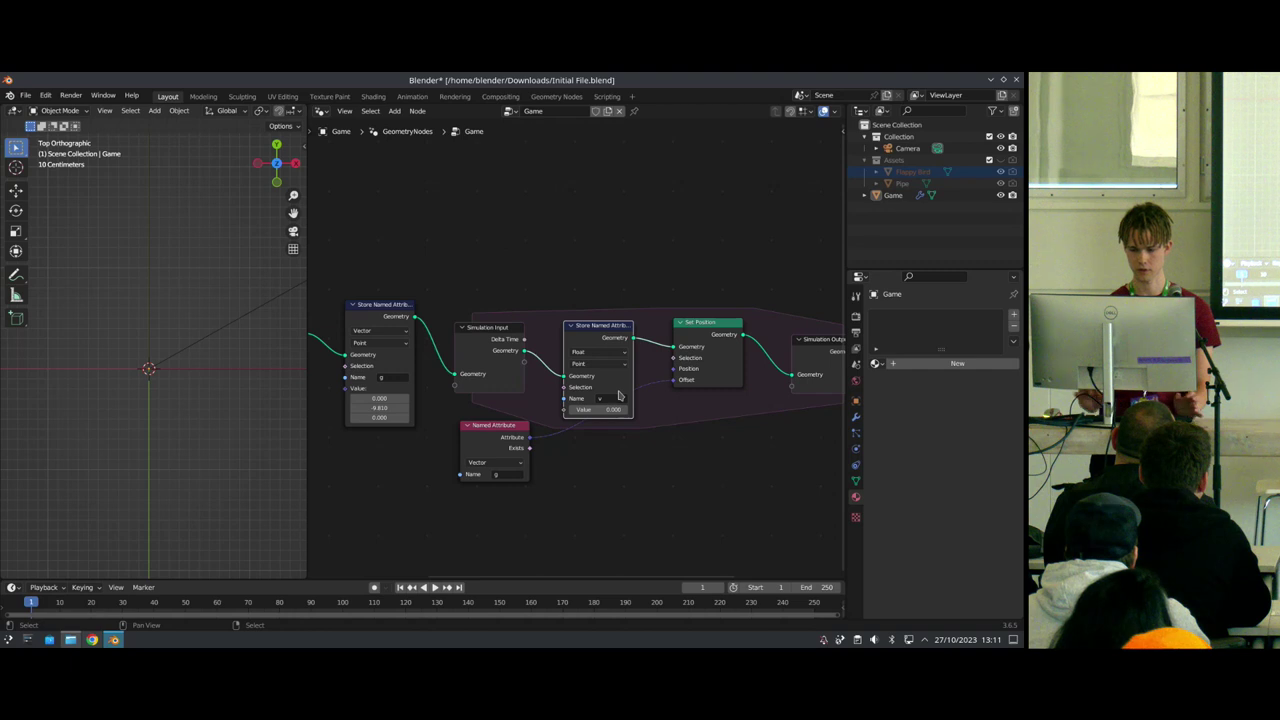
{"action": "scroll", "coordinate": [600, 405], "scroll_direction": "up", "scroll_amount": 3}
{"action": "left_click", "coordinate": [610, 353]}
{"action": "left_click", "coordinate": [600, 402]}
{"action": "left_click_drag", "start_coordinate": [601, 340], "coordinate": [600, 321]}
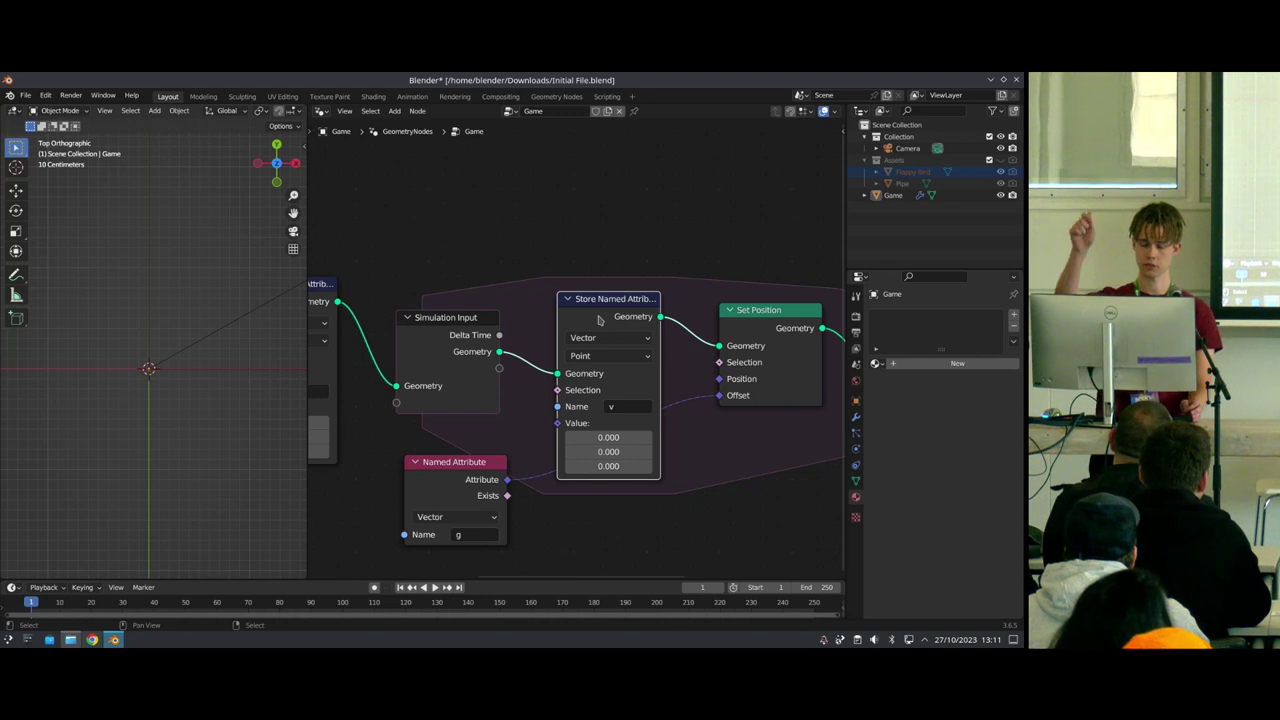
Step: Duplicate the Named Attribute node, switch it to v, and link it into the stored Value
{"action": "middle_click_drag", "start_coordinate": [498, 505], "coordinate": [495, 380]}
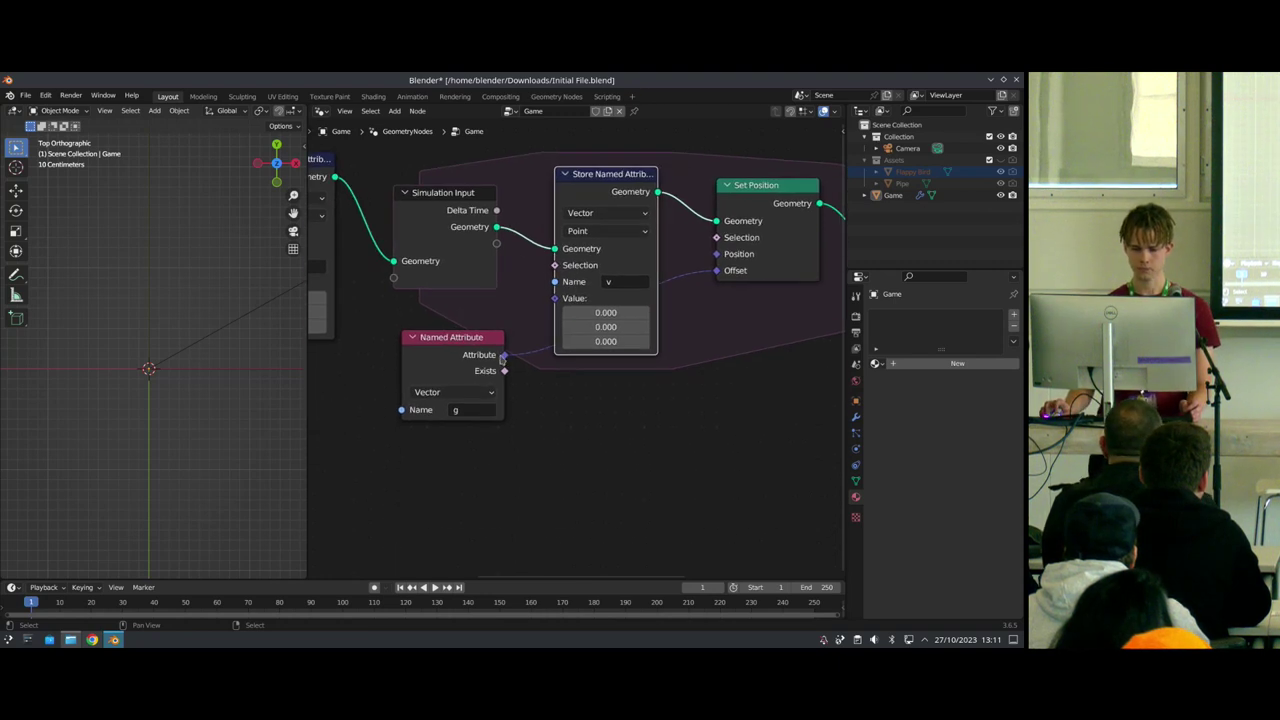
{"action": "left_click_drag", "start_coordinate": [474, 359], "coordinate": [450, 450]}
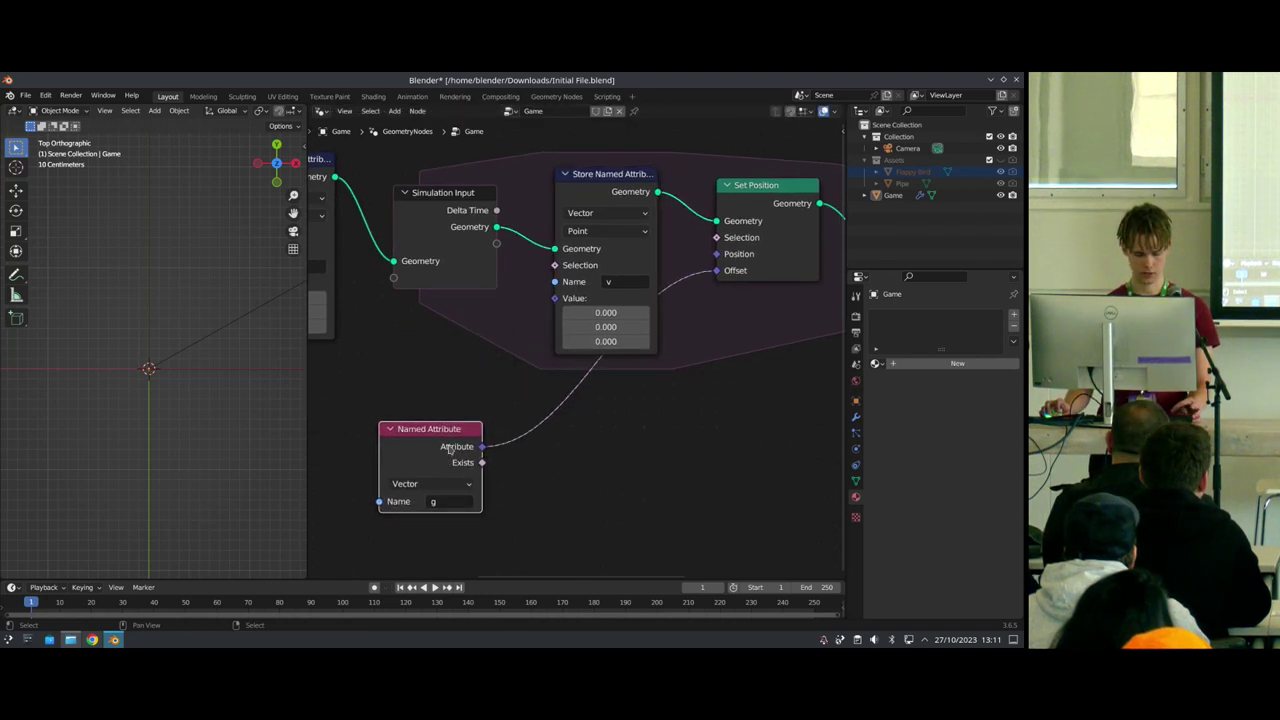
{"action": "key", "text": "shift+d"}
{"action": "left_click", "coordinate": [450, 352]}
{"action": "left_click", "coordinate": [454, 402]}
{"action": "type", "text": "v"}
{"action": "key", "text": "Return"}
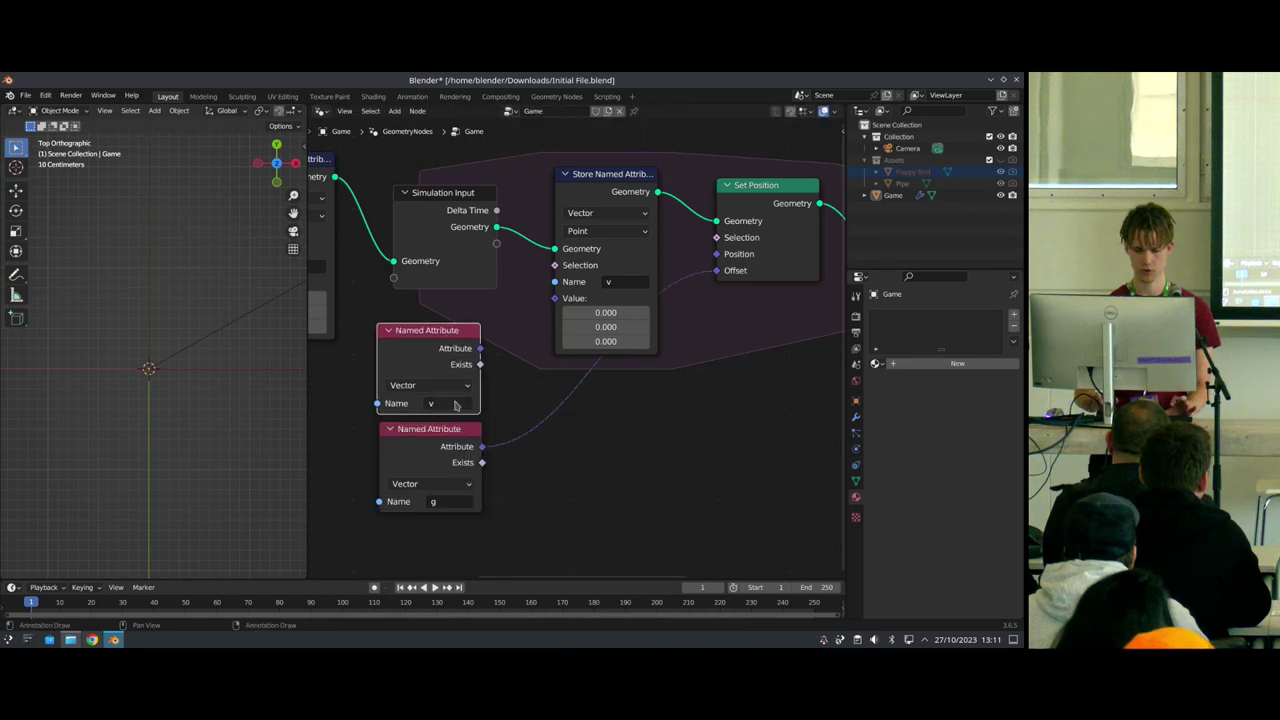
{"action": "left_click_drag", "start_coordinate": [480, 348], "coordinate": [555, 298]}
Step: Move the nodes from the new v store node onward further right
{"action": "scroll", "coordinate": [631, 354], "scroll_direction": "down", "scroll_amount": 3}
{"action": "scroll", "coordinate": [741, 358], "scroll_direction": "up", "scroll_amount": 2}
{"action": "scroll", "coordinate": [742, 358], "scroll_direction": "down", "scroll_amount": 2}
{"action": "left_click_drag", "start_coordinate": [797, 357], "coordinate": [602, 251]}
{"action": "key", "text": "g"}
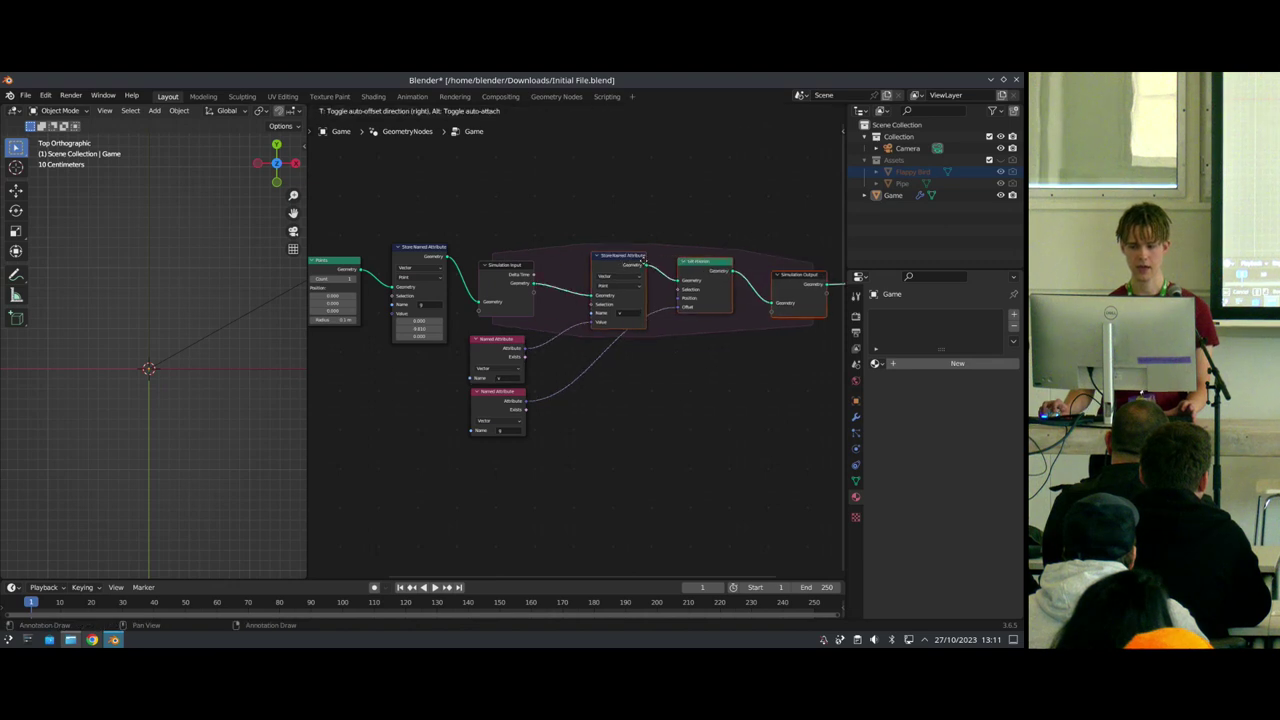
{"action": "left_click", "coordinate": [680, 250]}
{"action": "scroll", "coordinate": [591, 349], "scroll_direction": "up", "scroll_amount": 1}
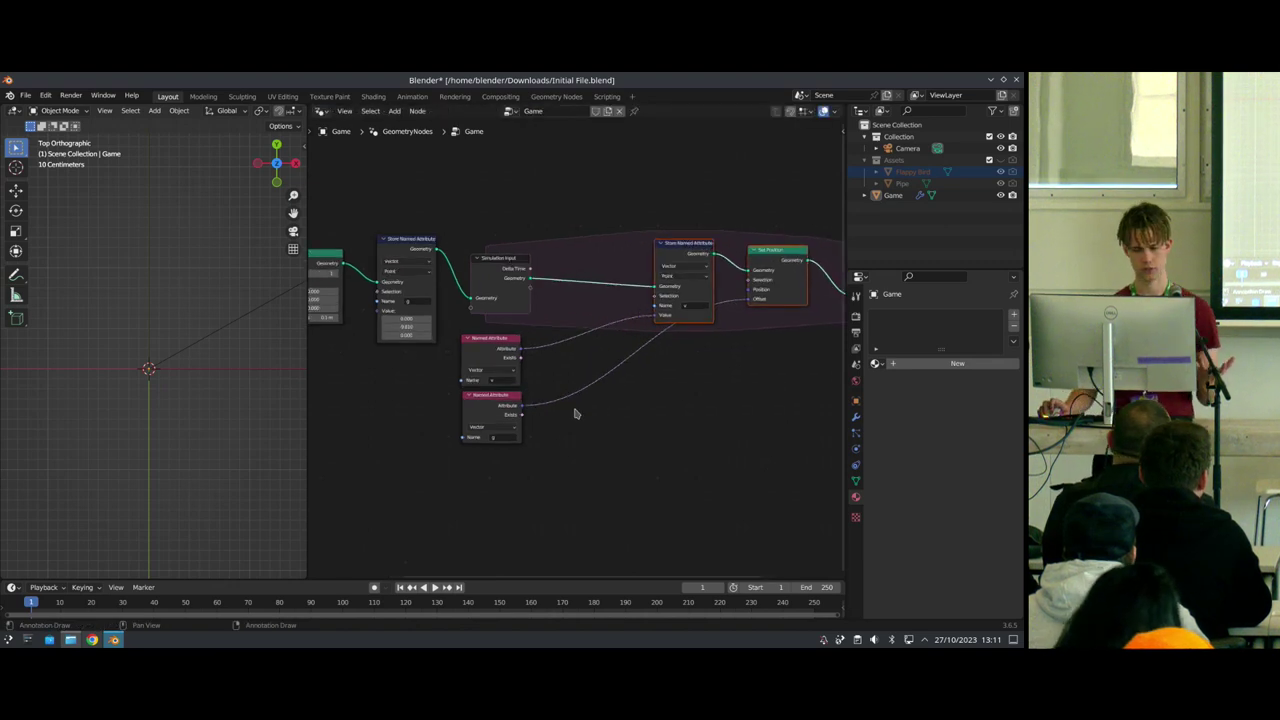
{"action": "scroll", "coordinate": [574, 411], "scroll_direction": "up", "scroll_amount": 1}
{"action": "scroll", "coordinate": [574, 411], "scroll_direction": "up", "scroll_amount": 1}
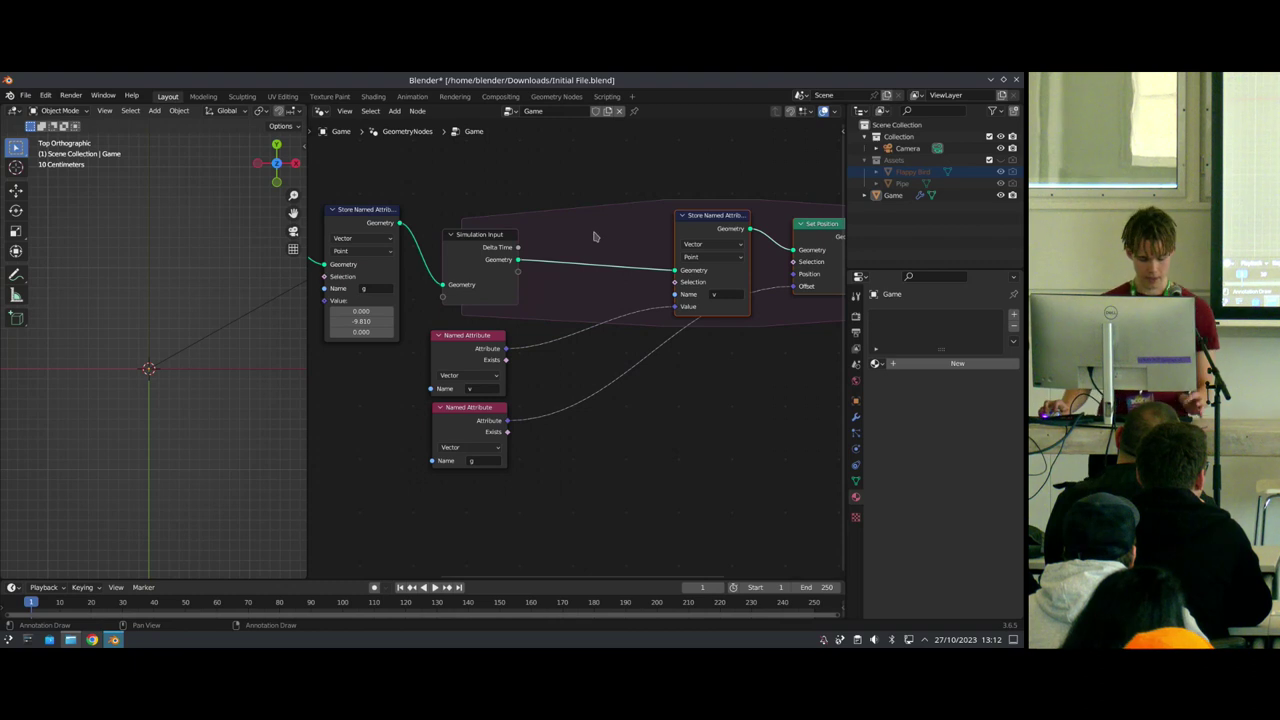
Step: Insert a Vector Math Add between v and the stored Value, with g as second input
{"action": "key", "text": "shift+a"}
{"action": "type", "text": "vec m"}
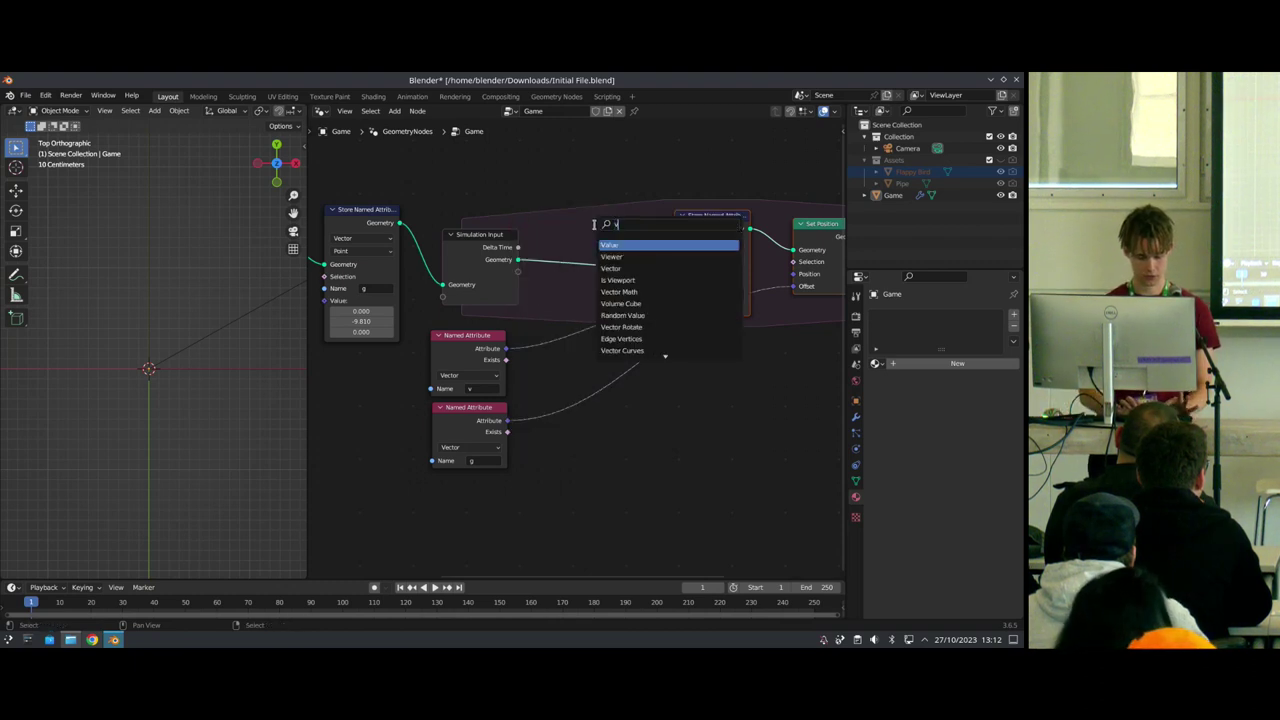
{"action": "left_click", "coordinate": [637, 247]}
{"action": "left_click", "coordinate": [590, 323]}
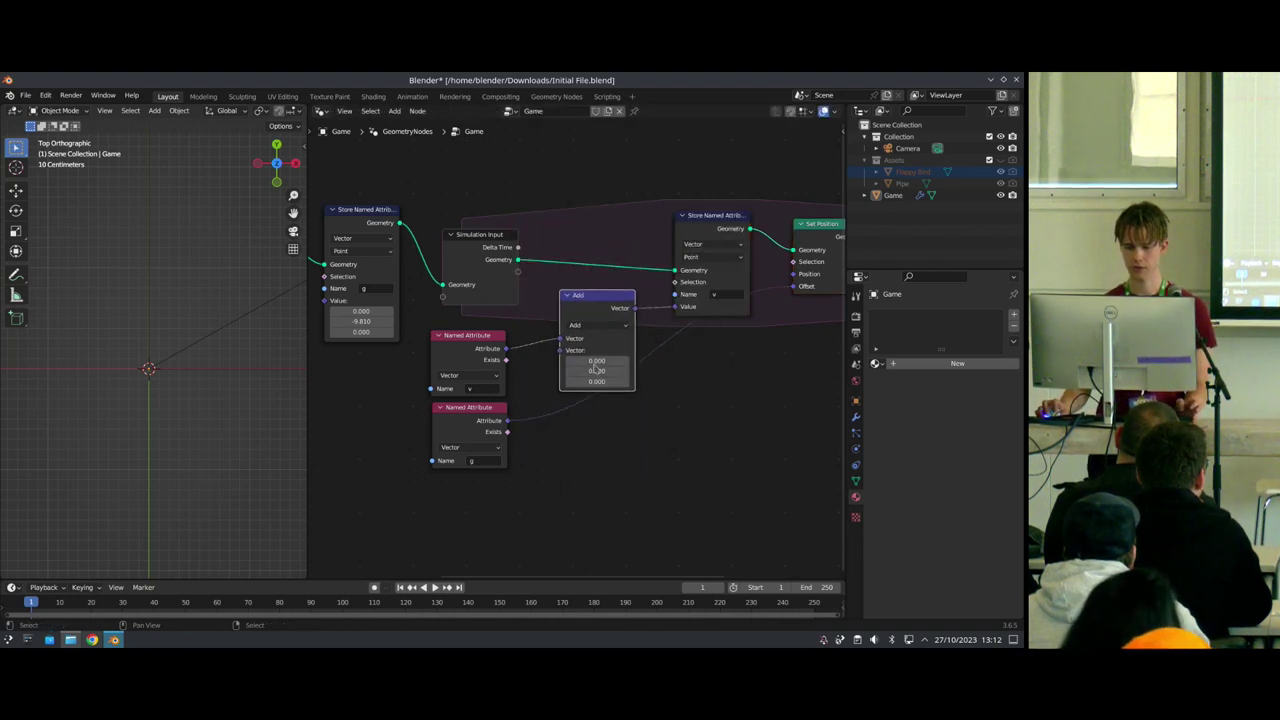
{"action": "left_click_drag", "start_coordinate": [508, 420], "coordinate": [558, 351]}
Step: Duplicate the v Named Attribute node and connect the copy to Set Position's Offset
{"action": "middle_click_drag", "start_coordinate": [660, 378], "coordinate": [522, 380]}
{"action": "left_click", "coordinate": [336, 356]}
{"action": "key", "text": "shift+d"}
{"action": "left_click", "coordinate": [613, 411]}
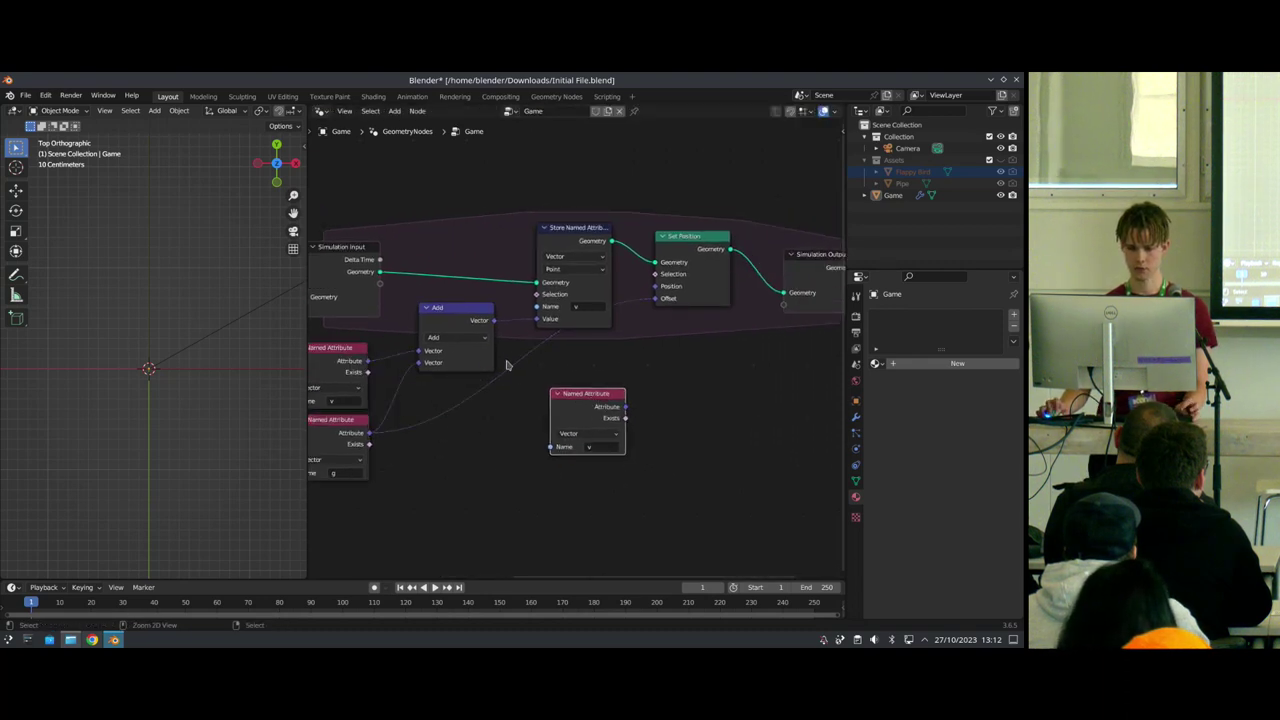
{"action": "left_click_drag", "start_coordinate": [621, 411], "coordinate": [655, 298]}
Step: Frame the whole node tree and play the simulation briefly to test it
{"action": "key", "text": "Home"}
{"action": "scroll", "coordinate": [208, 406], "scroll_direction": "down", "scroll_amount": 4}
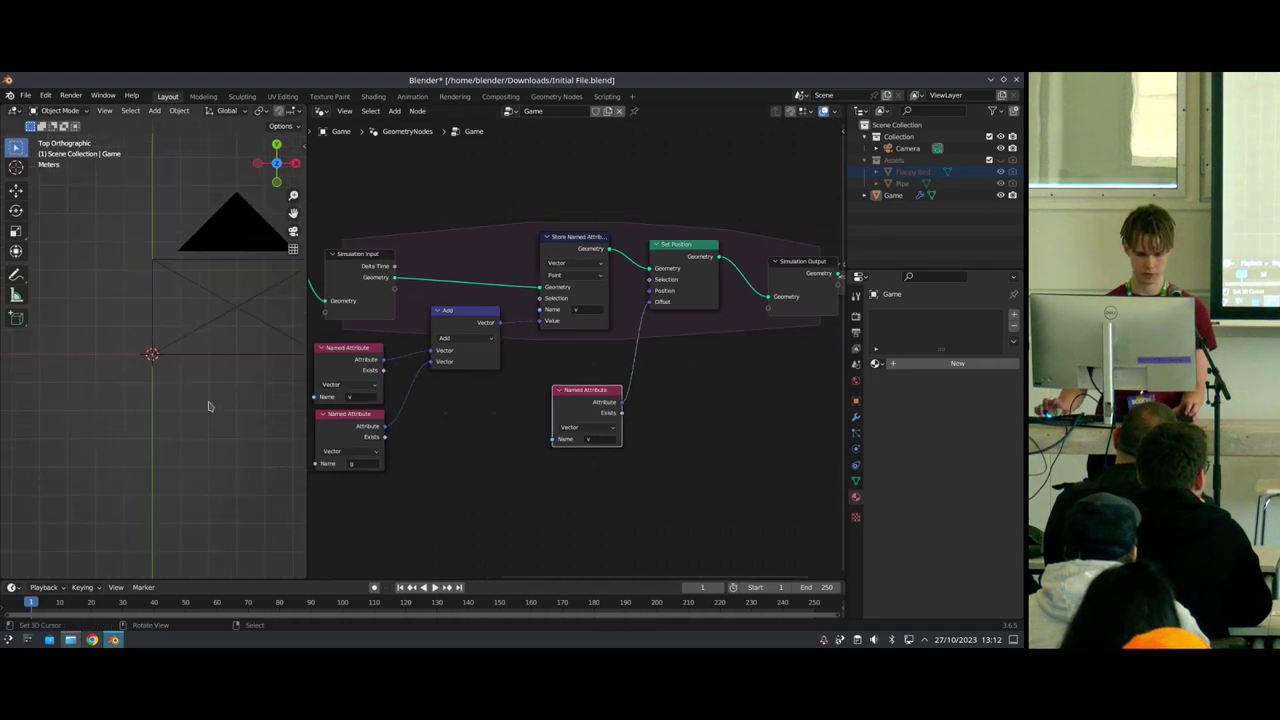
{"action": "key", "text": "space"}
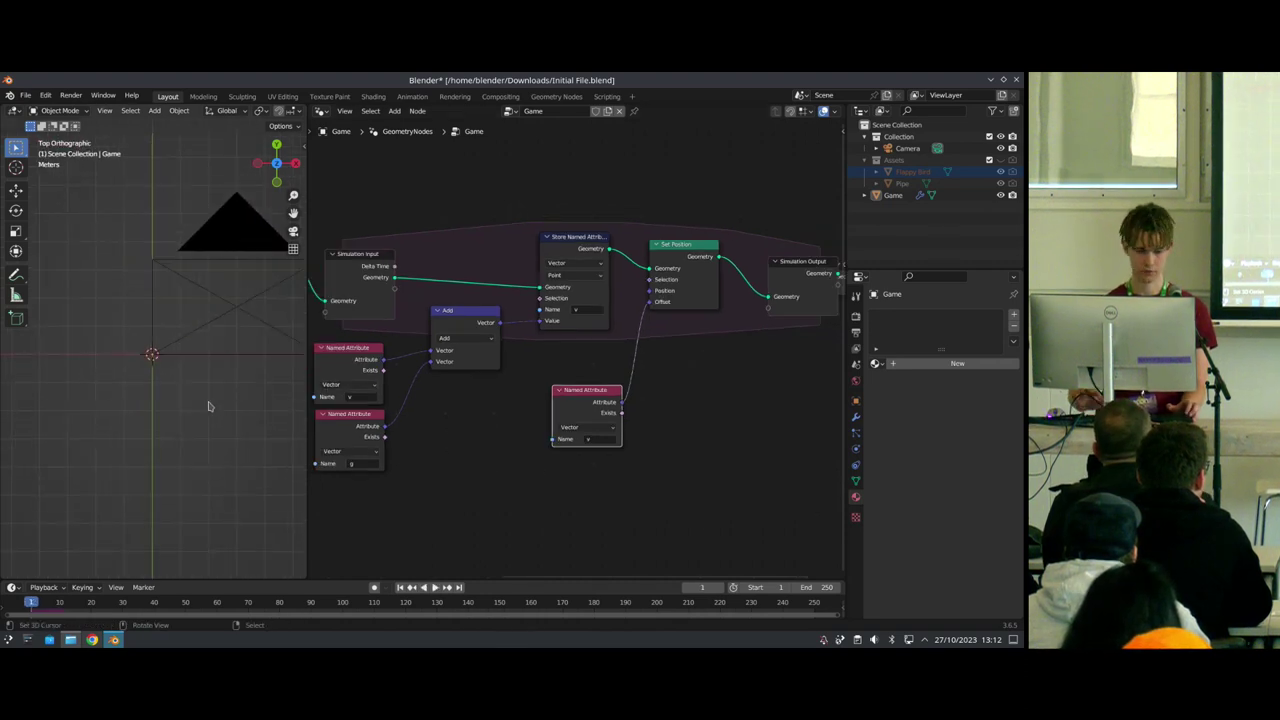
{"action": "key", "text": "Escape"}
Step: Mute the Set Position node, then undo to restore it
{"action": "left_click", "coordinate": [688, 279]}
{"action": "key", "text": "m"}
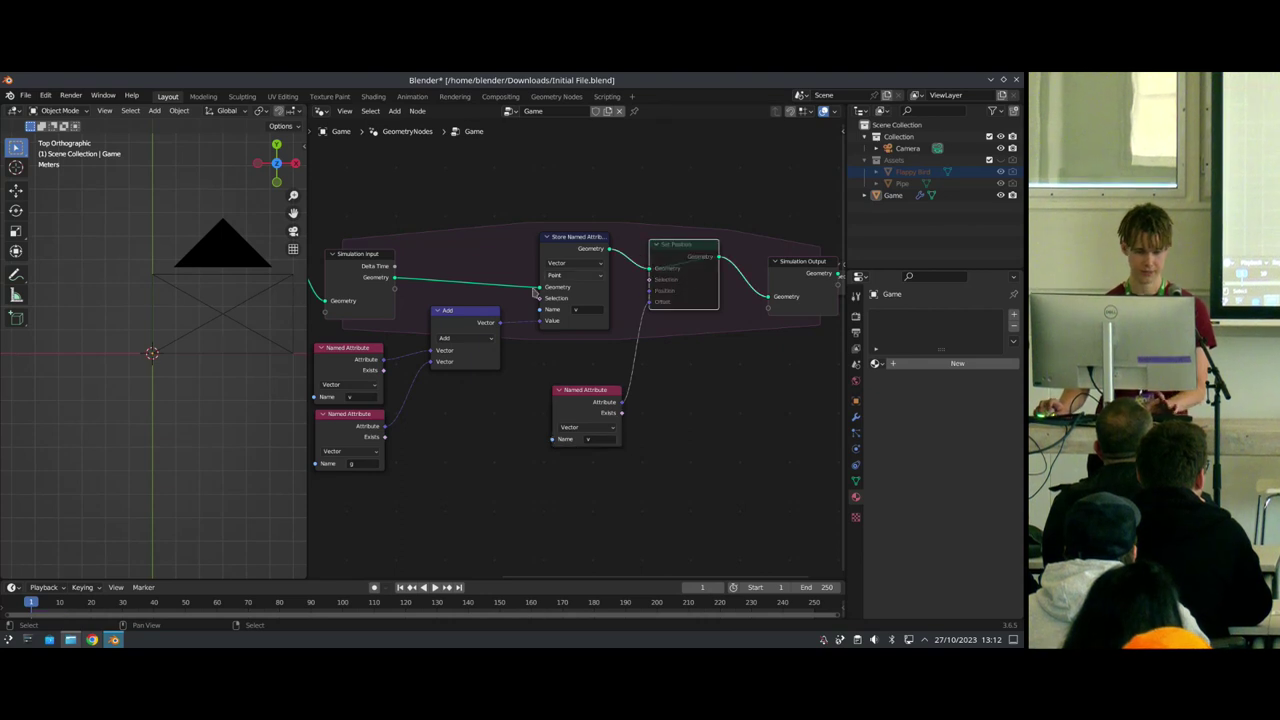
{"action": "scroll", "coordinate": [217, 365], "scroll_direction": "up", "scroll_amount": 5}
{"action": "key", "text": "ctrl+z"}
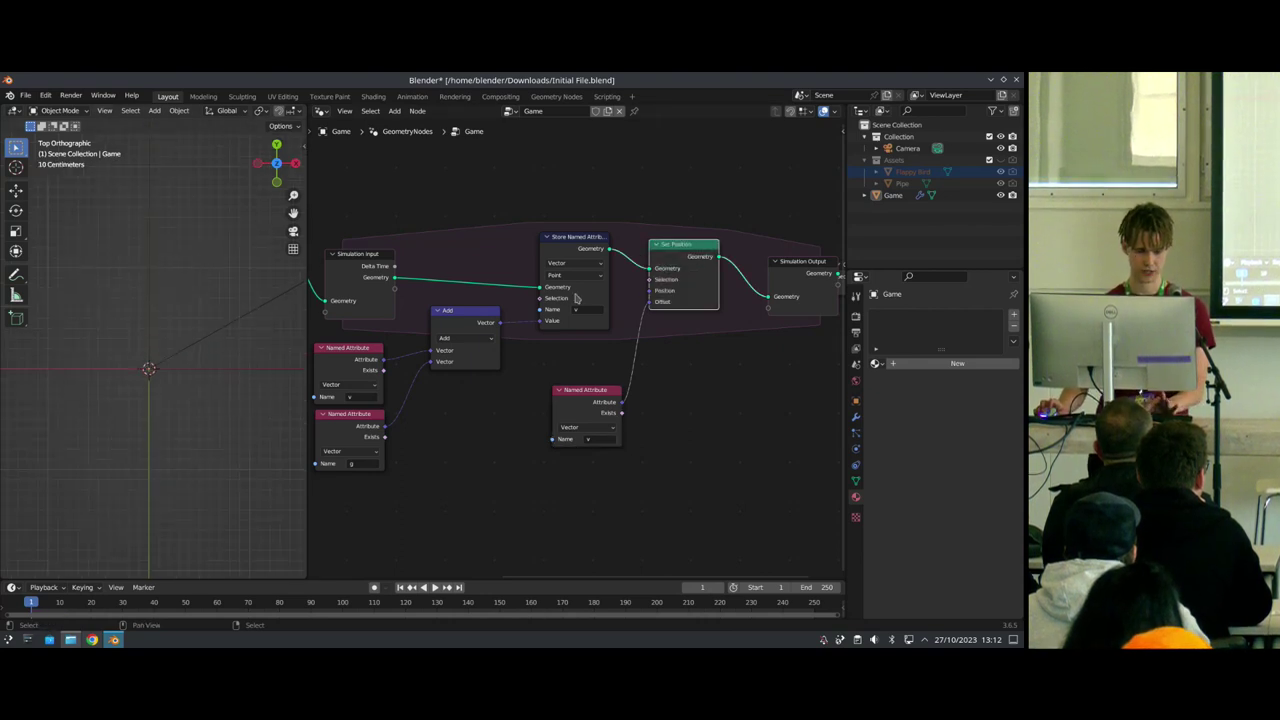
Step: Bring the bird into the 3D view and move the lower Named Attribute node left and down
{"action": "mouse_move", "coordinate": [215, 370]}
{"action": "middle_mouse_down", "text": "shift"}
{"action": "mouse_move", "coordinate": [191, 298]}
{"action": "mouse_move", "coordinate": [221, 190]}
{"action": "mouse_move", "coordinate": [186, 221]}
{"action": "middle_mouse_up", "text": "shift"}
{"action": "mouse_move", "coordinate": [175, 540]}
{"action": "middle_mouse_down", "text": "shift"}
{"action": "mouse_move", "coordinate": [176, 330]}
{"action": "mouse_move", "coordinate": [180, 409]}
{"action": "middle_mouse_up", "text": "shift"}
{"action": "scroll", "coordinate": [164, 384], "scroll_direction": "up", "scroll_amount": 5}
{"action": "scroll", "coordinate": [168, 378], "scroll_direction": "down", "scroll_amount": 14}
{"action": "scroll", "coordinate": [170, 282], "scroll_direction": "down", "scroll_amount": 1}
{"action": "scroll", "coordinate": [200, 240], "scroll_direction": "up", "scroll_amount": 6}
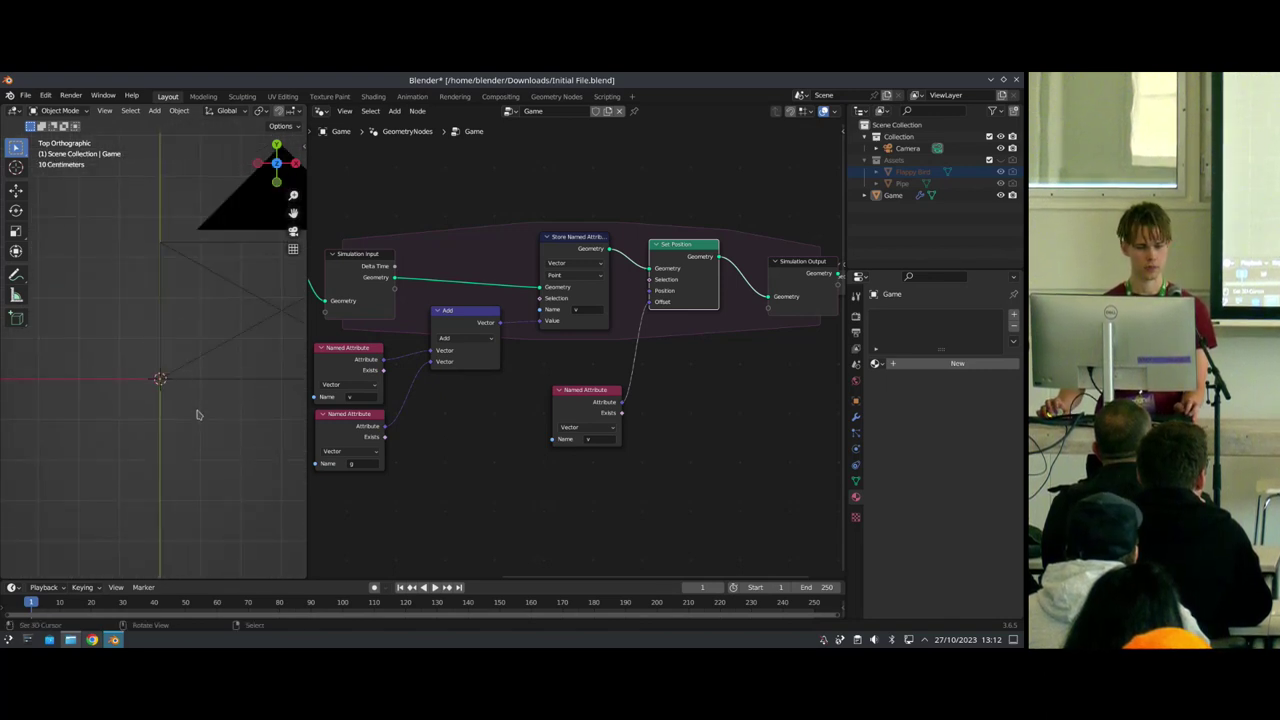
{"action": "left_click_drag", "start_coordinate": [585, 392], "coordinate": [540, 413]}
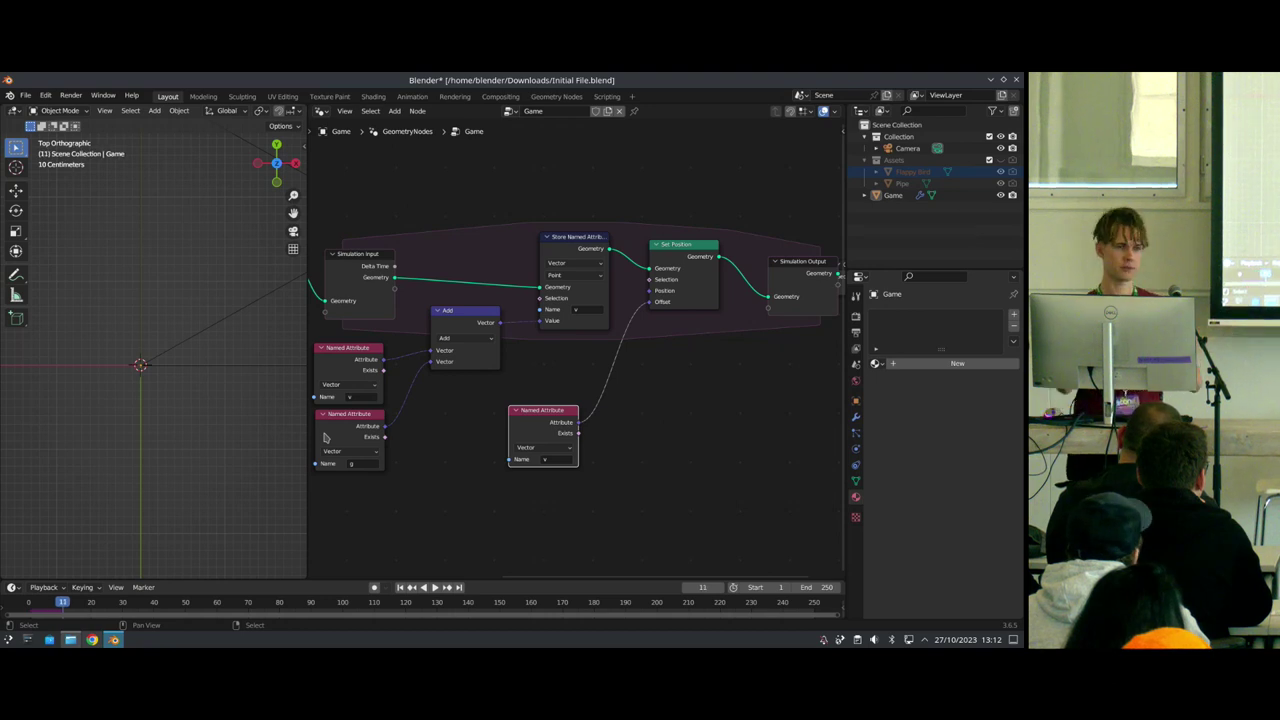
Step: Set the scene frame rate to 60 fps and return to the first frame
{"action": "middle_click_drag", "start_coordinate": [485, 400], "coordinate": [597, 367]}
{"action": "left_click", "coordinate": [855, 348]}
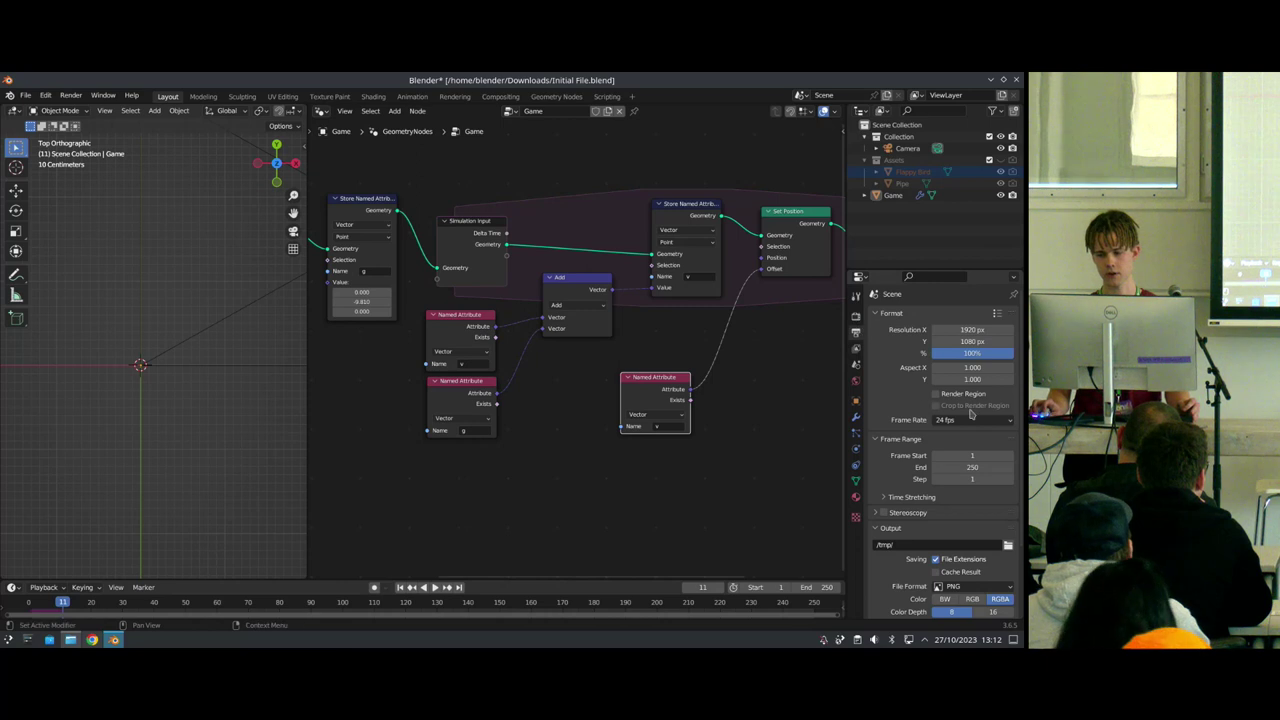
{"action": "left_click", "coordinate": [970, 416]}
{"action": "left_click", "coordinate": [967, 524]}
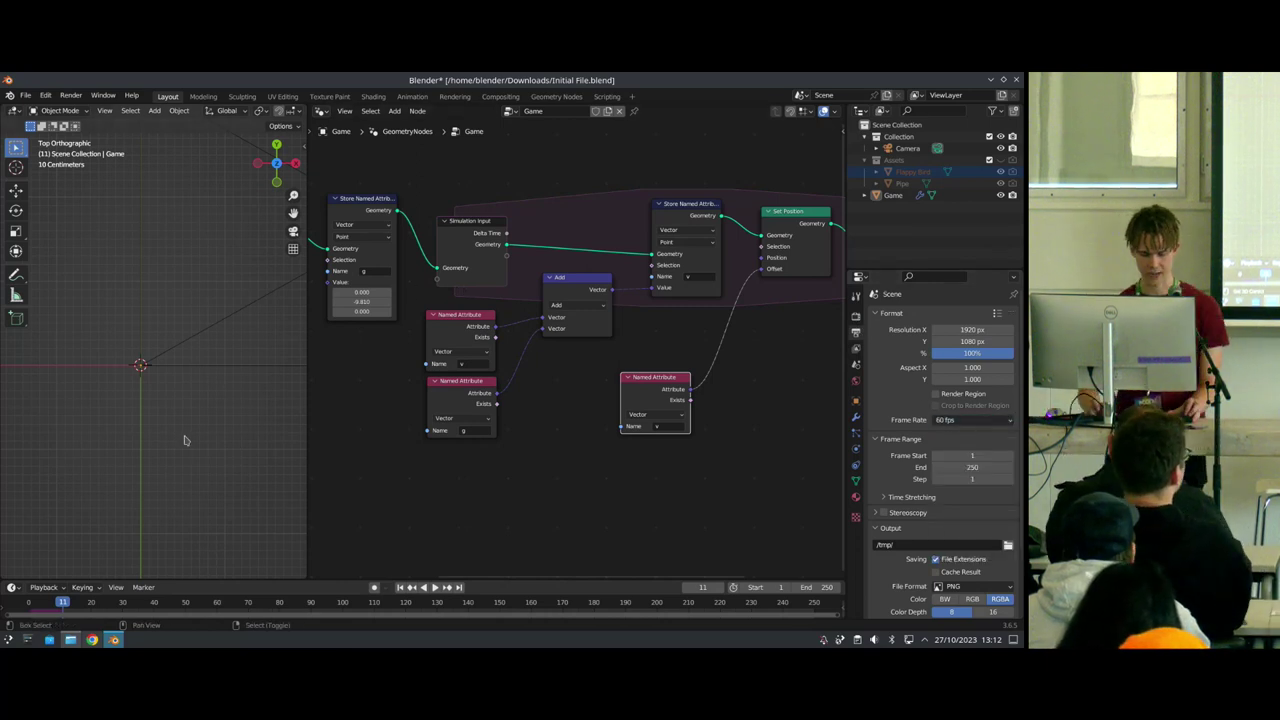
{"action": "key", "text": "shift+Left"}
Step: Insert a Store Named Attribute node on the geometry link right after Simulation Input
{"action": "left_click_drag", "start_coordinate": [469, 244], "coordinate": [457, 230]}
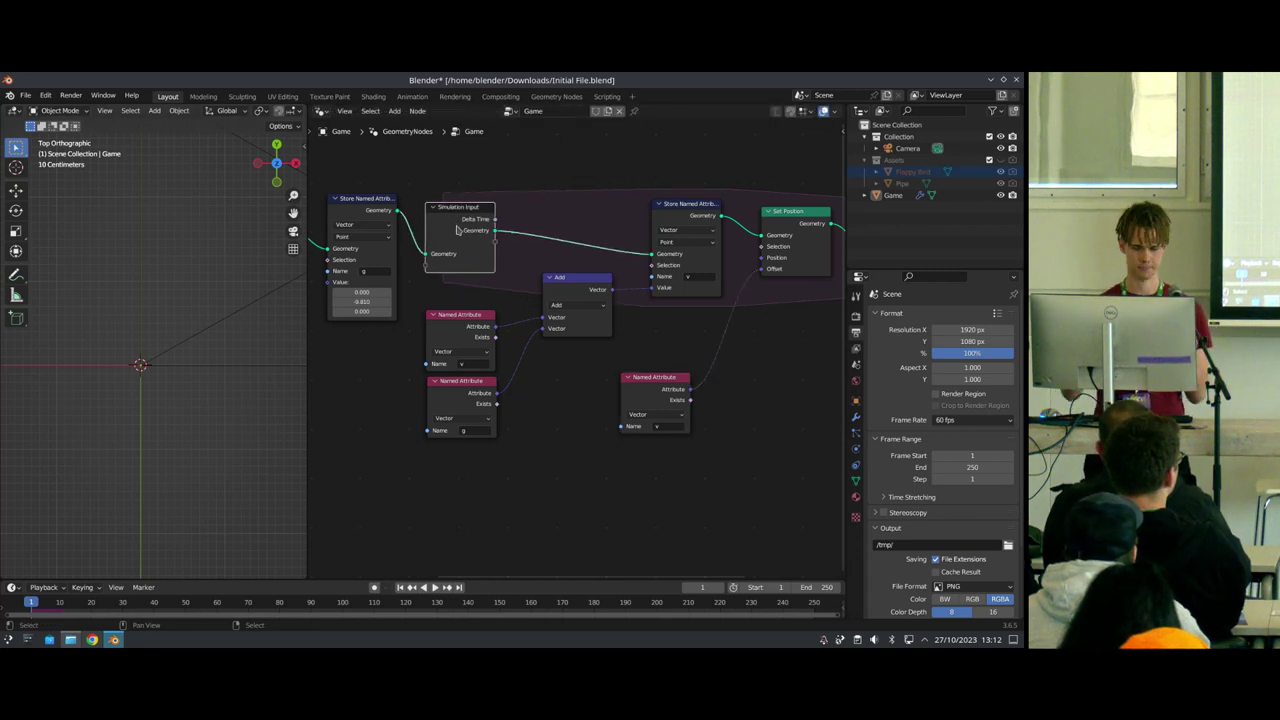
{"action": "key", "text": "shift+a"}
{"action": "type", "text": "se"}
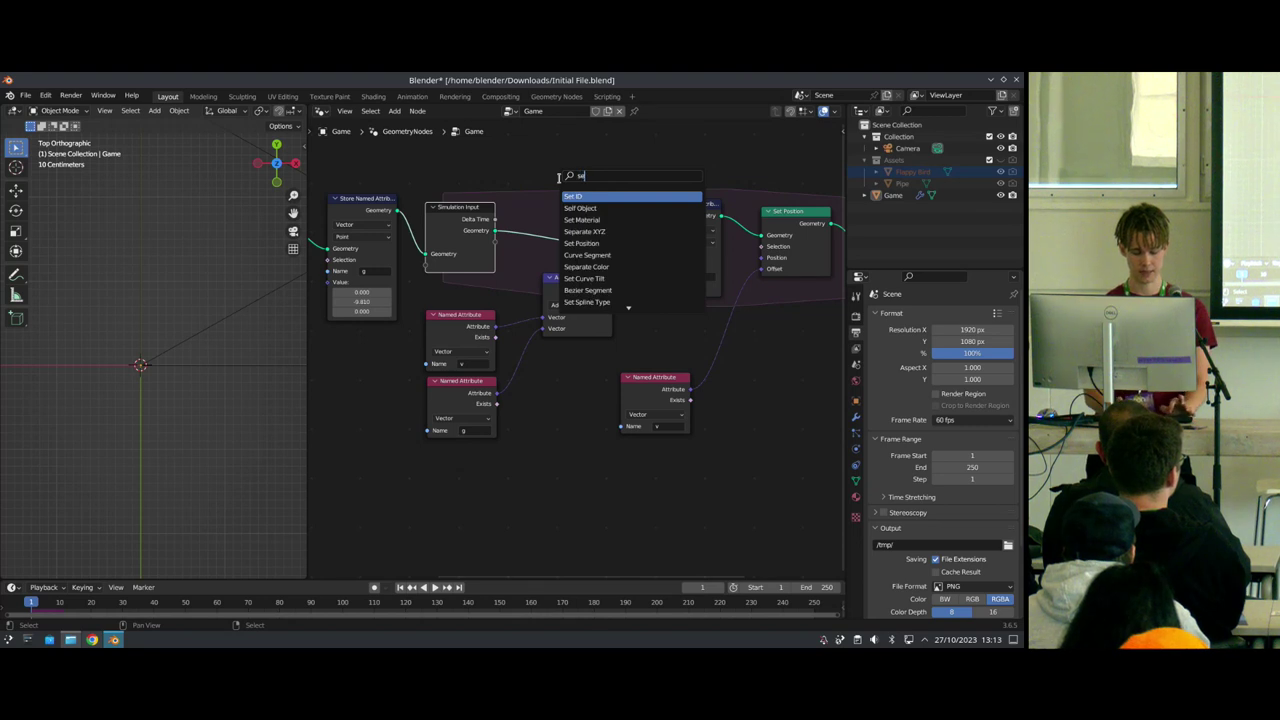
{"action": "key", "text": "BackSpace"}
{"action": "type", "text": "tore"}
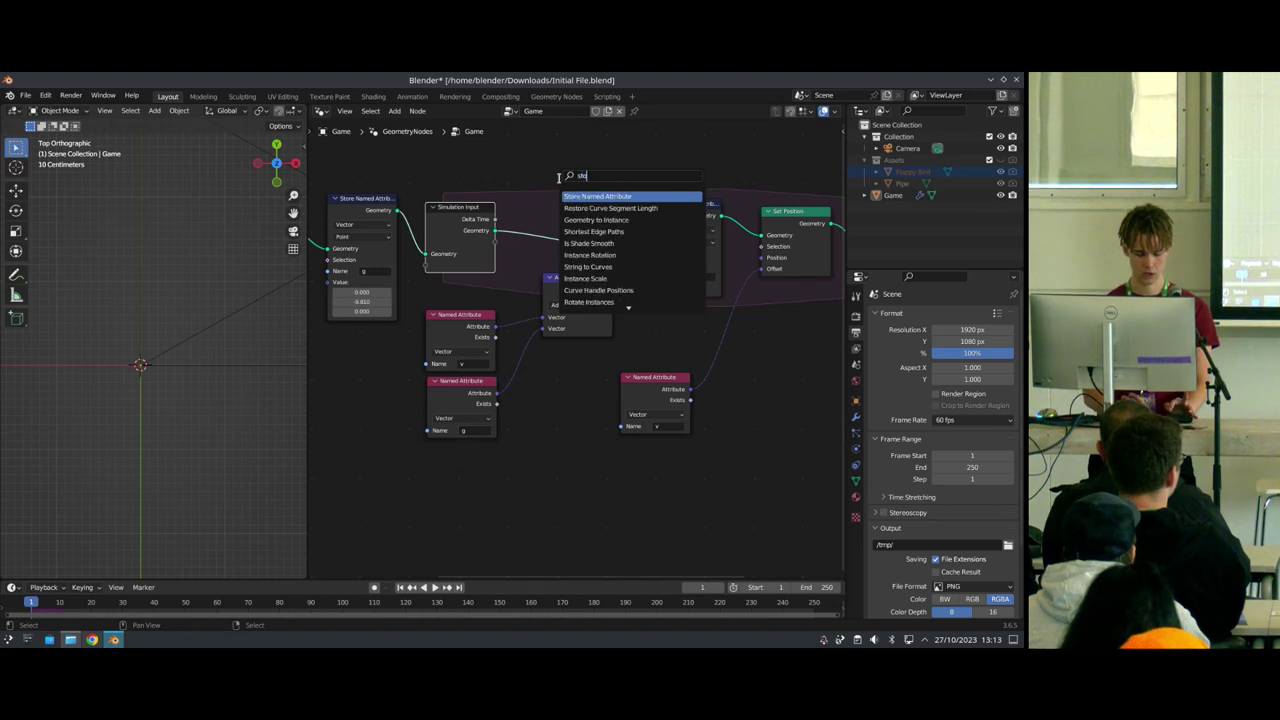
{"action": "key", "text": "Return"}
{"action": "left_click", "coordinate": [549, 196]}
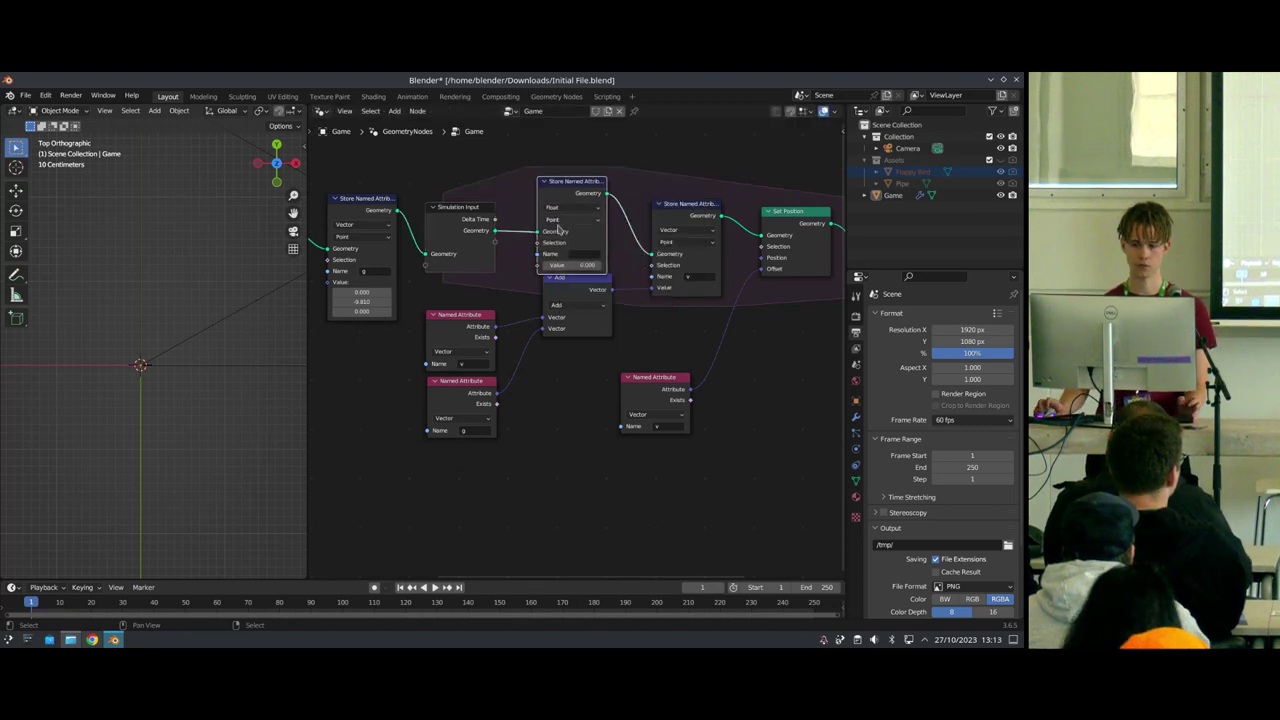
{"action": "scroll", "coordinate": [560, 210], "scroll_direction": "up", "scroll_amount": 5}
{"action": "scroll", "coordinate": [577, 388], "scroll_direction": "up", "scroll_amount": 3}
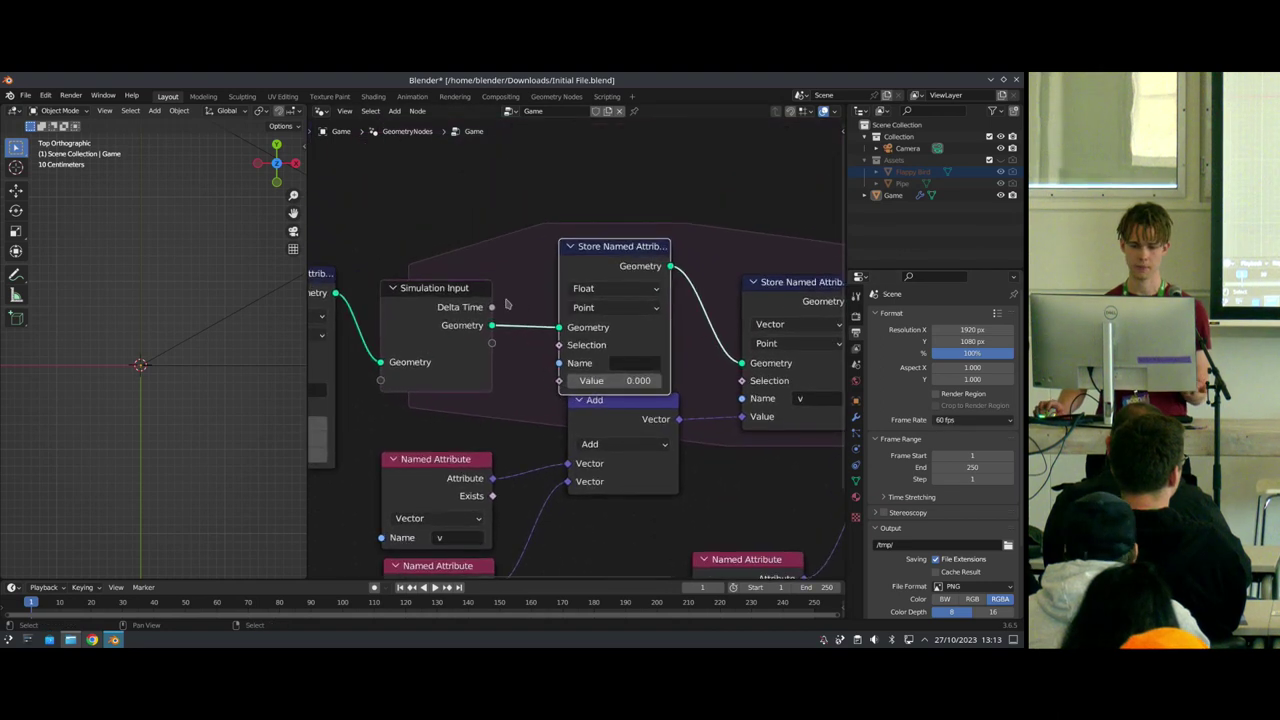
{"action": "left_click_drag", "start_coordinate": [441, 282], "coordinate": [500, 280]}
{"action": "key", "text": "Escape"}
Step: Name the stored float attribute dt with value 1/60, then collapse the node
{"action": "left_click", "coordinate": [665, 371]}
{"action": "type", "text": "dt"}
{"action": "key", "text": "Return"}
{"action": "left_click", "coordinate": [677, 400]}
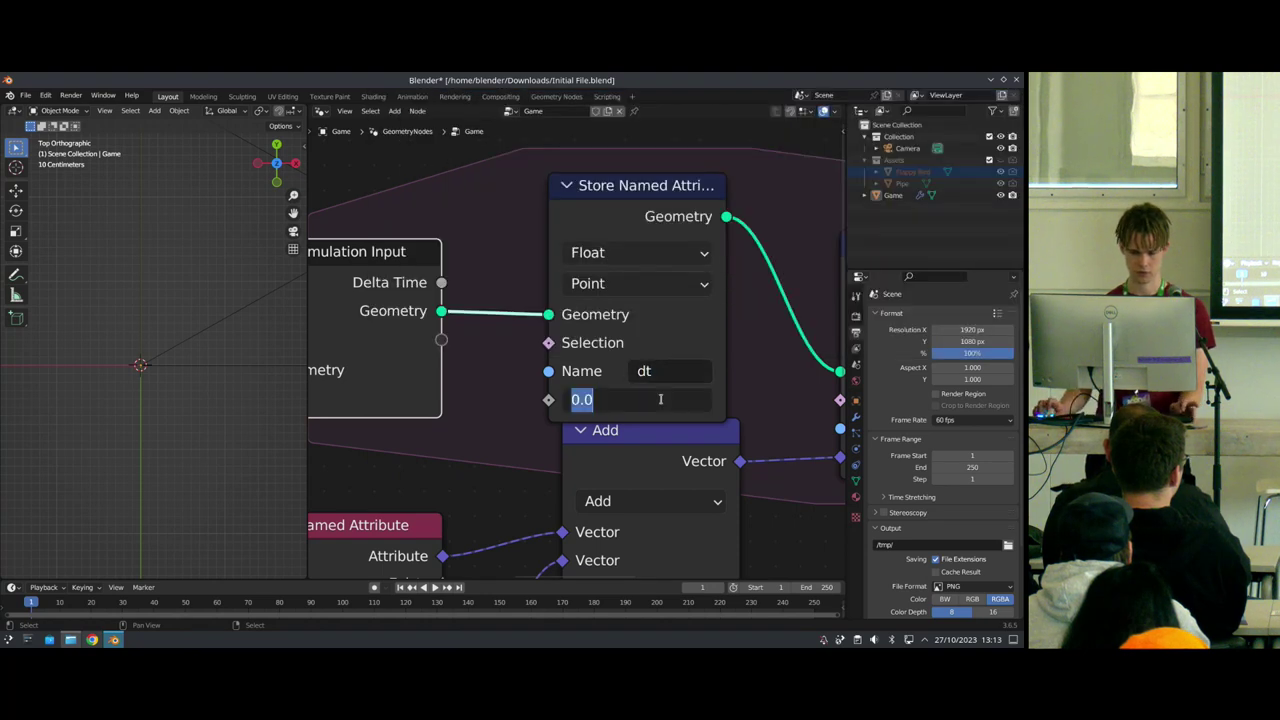
{"action": "type", "text": "1/60"}
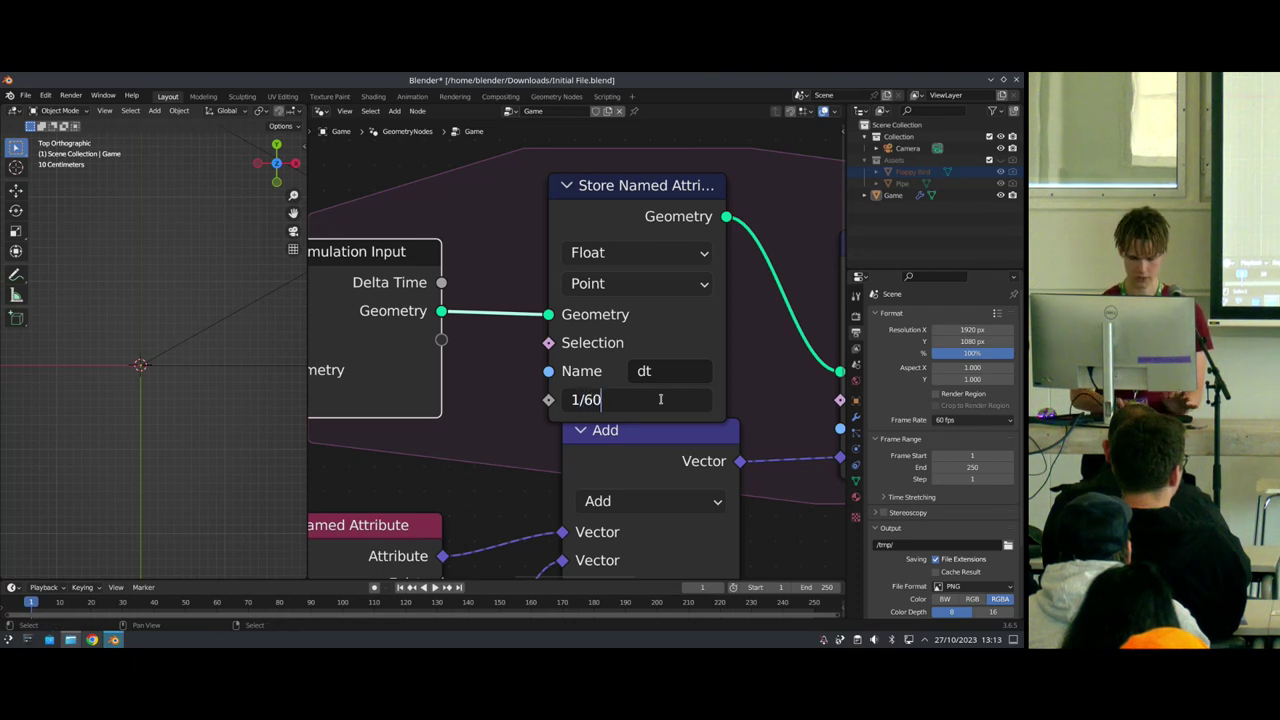
{"action": "key", "text": "Return"}
{"action": "scroll", "coordinate": [576, 335], "scroll_direction": "up", "scroll_amount": 1}
{"action": "left_click_drag", "start_coordinate": [579, 176], "coordinate": [510, 306]}
{"action": "left_click", "coordinate": [528, 190]}
{"action": "scroll", "coordinate": [549, 360], "scroll_direction": "down", "scroll_amount": 4}
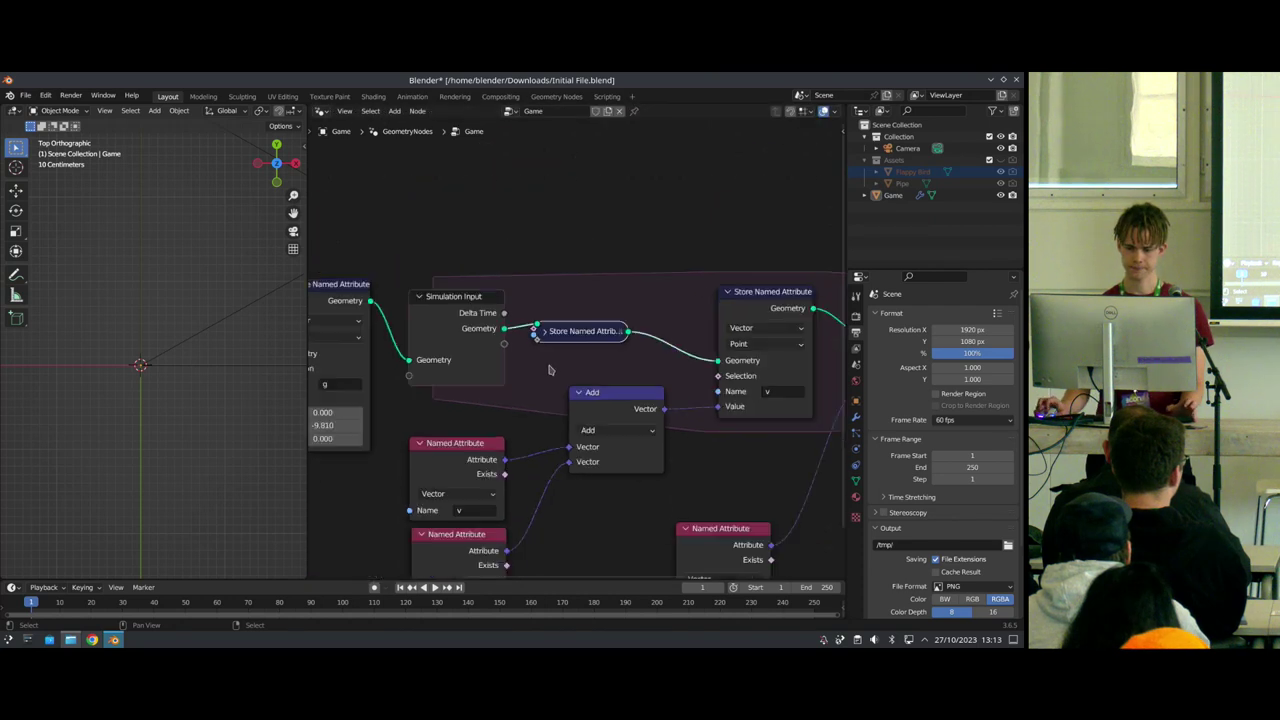
Step: Insert a copy of the Add node on the g attribute's link and switch it to Scale
{"action": "middle_click_drag", "start_coordinate": [549, 355], "coordinate": [564, 305]}
{"action": "left_click_drag", "start_coordinate": [604, 307], "coordinate": [635, 317]}
{"action": "key", "text": "shift+d"}
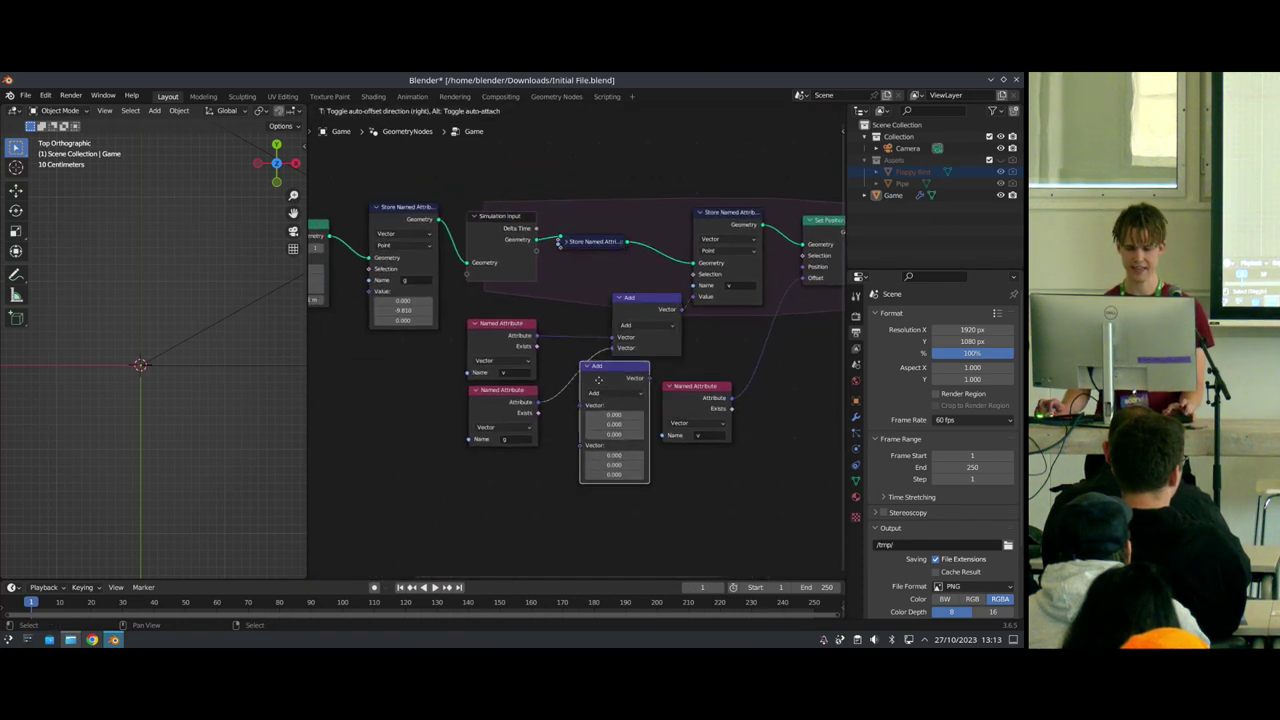
{"action": "left_click", "coordinate": [608, 388]}
{"action": "left_click", "coordinate": [614, 393]}
{"action": "left_click", "coordinate": [605, 556]}
Step: Feed a Named Attribute dt into that Scale node's factor and test-play the animation
{"action": "left_click_drag", "start_coordinate": [538, 402], "coordinate": [555, 400]}
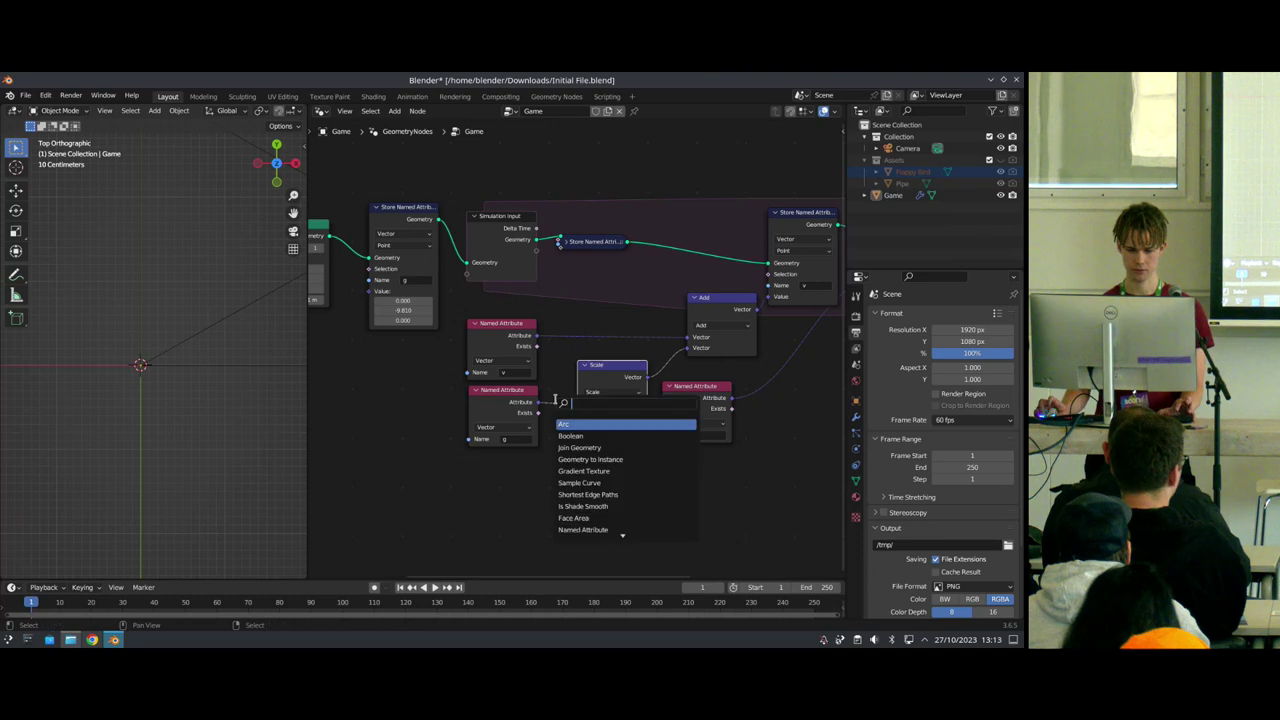
{"action": "type", "text": "named"}
{"action": "key", "text": "Return"}
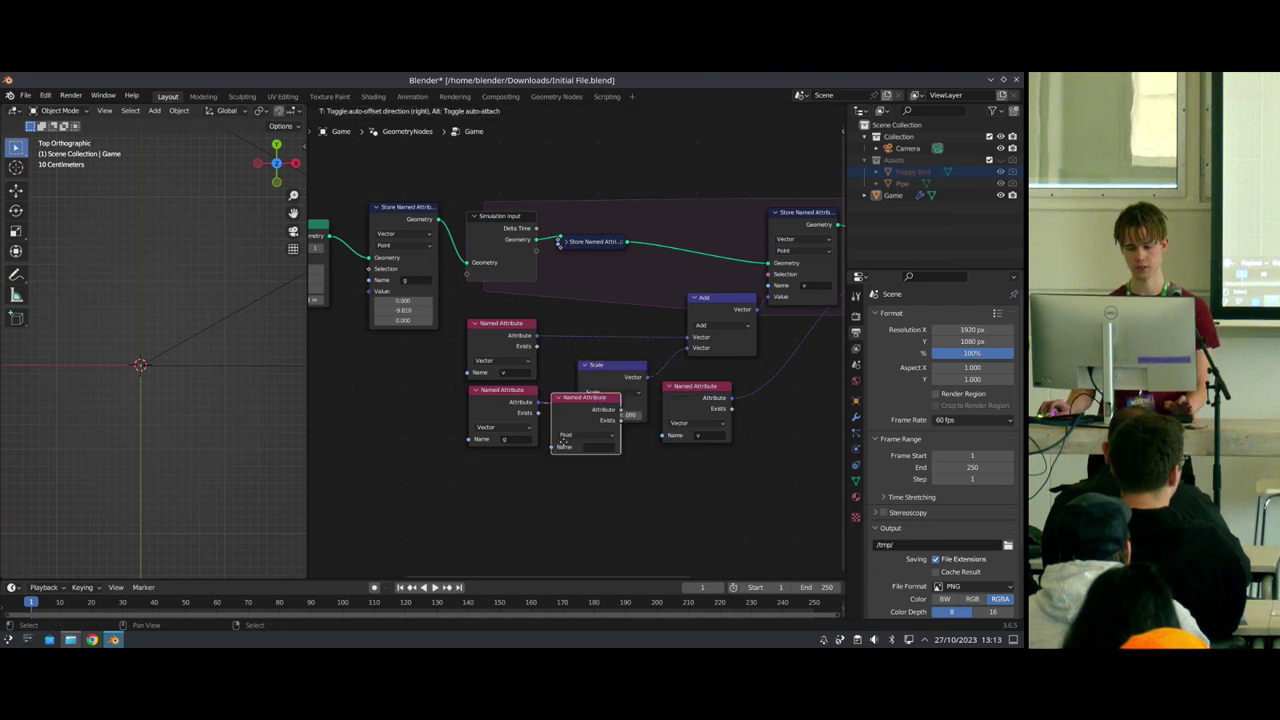
{"action": "left_click", "coordinate": [505, 527]}
{"action": "left_click", "coordinate": [505, 527]}
{"action": "left_click", "coordinate": [520, 456]}
{"action": "left_click_drag", "start_coordinate": [534, 486], "coordinate": [586, 416]}
{"action": "key", "text": "space"}
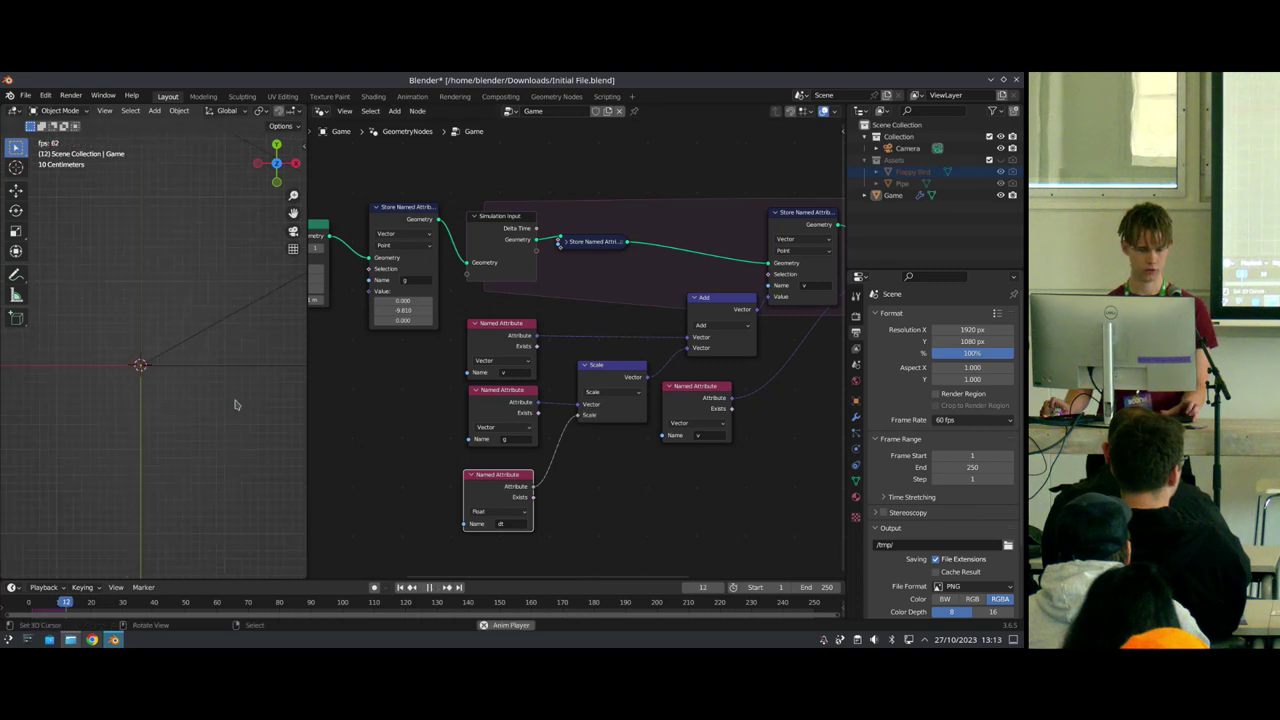
{"action": "key", "text": "Escape"}
Step: Move Set Position and the output nodes right to make room before the Offset
{"action": "middle_click_drag", "start_coordinate": [761, 376], "coordinate": [569, 407]}
{"action": "left_click_drag", "start_coordinate": [505, 438], "coordinate": [603, 409]}
{"action": "middle_click_drag", "start_coordinate": [740, 367], "coordinate": [575, 389]}
{"action": "left_click_drag", "start_coordinate": [755, 420], "coordinate": [556, 248]}
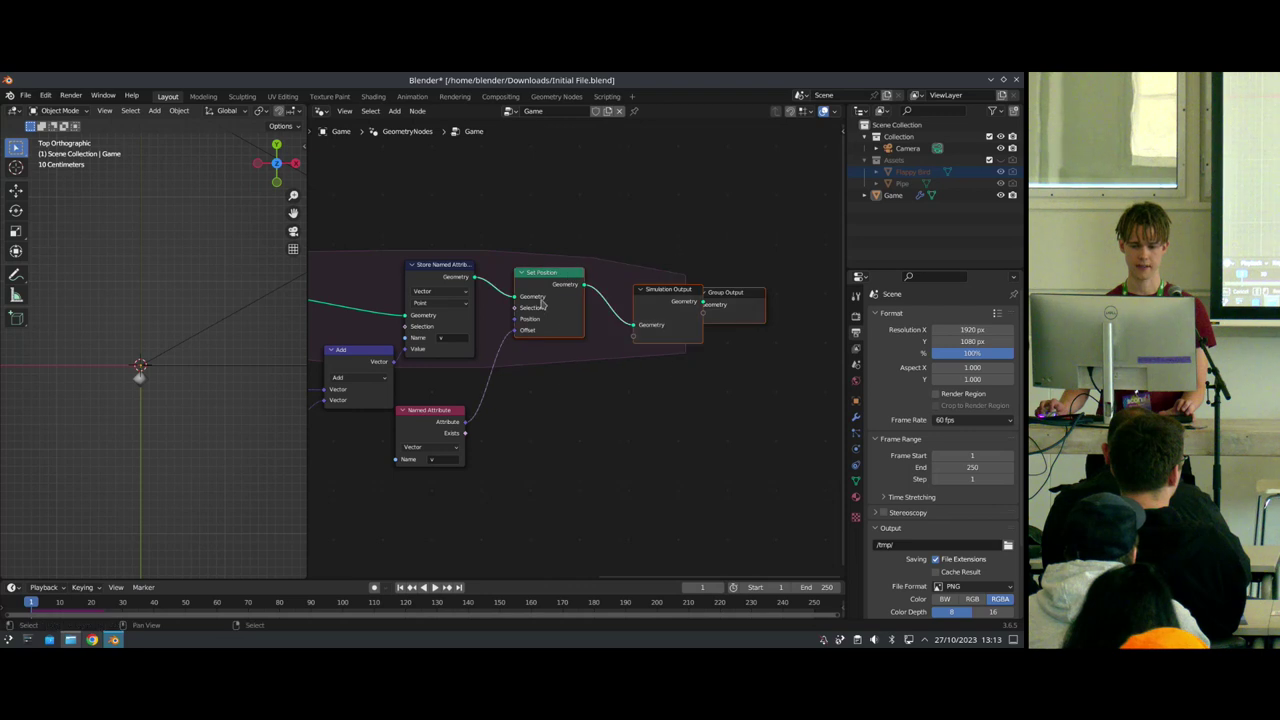
{"action": "left_click_drag", "start_coordinate": [543, 299], "coordinate": [638, 299]}
{"action": "middle_click_drag", "start_coordinate": [452, 412], "coordinate": [546, 394]}
{"action": "left_click_drag", "start_coordinate": [546, 394], "coordinate": [586, 405]}
{"action": "middle_click_drag", "start_coordinate": [456, 446], "coordinate": [576, 397]}
Step: Insert a duplicate Scale node before Set Position's Offset, scaled by a copied dt attribute
{"action": "left_click", "coordinate": [465, 362]}
{"action": "key", "text": "shift+d"}
{"action": "left_click", "coordinate": [746, 341]}
{"action": "left_click", "coordinate": [365, 474]}
{"action": "key", "text": "shift+d"}
{"action": "left_click", "coordinate": [701, 453]}
{"action": "left_click_drag", "start_coordinate": [720, 450], "coordinate": [760, 377]}
Step: Play the animation twice from frame 1 to watch the bird fall
{"action": "key", "text": "space"}
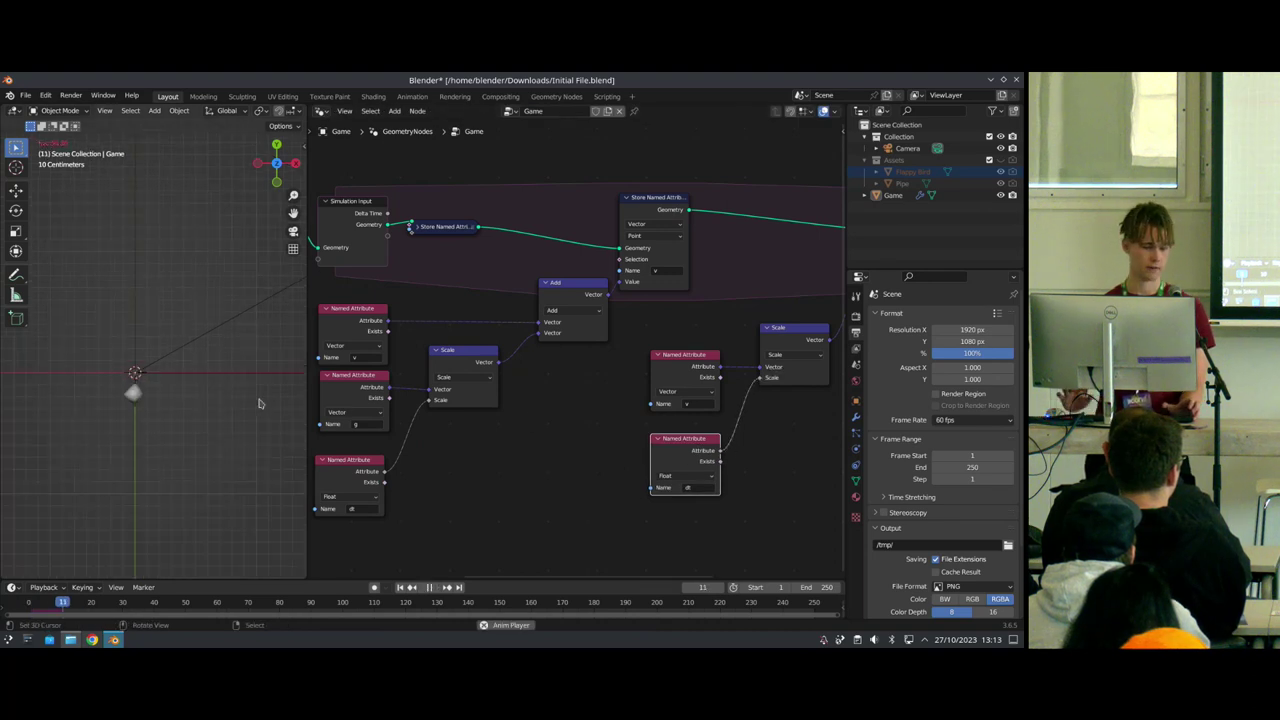
{"action": "key", "text": "space"}
{"action": "key", "text": "shift+Left"}
{"action": "scroll", "coordinate": [181, 412], "scroll_direction": "up", "scroll_amount": 1}
{"action": "key", "text": "space"}
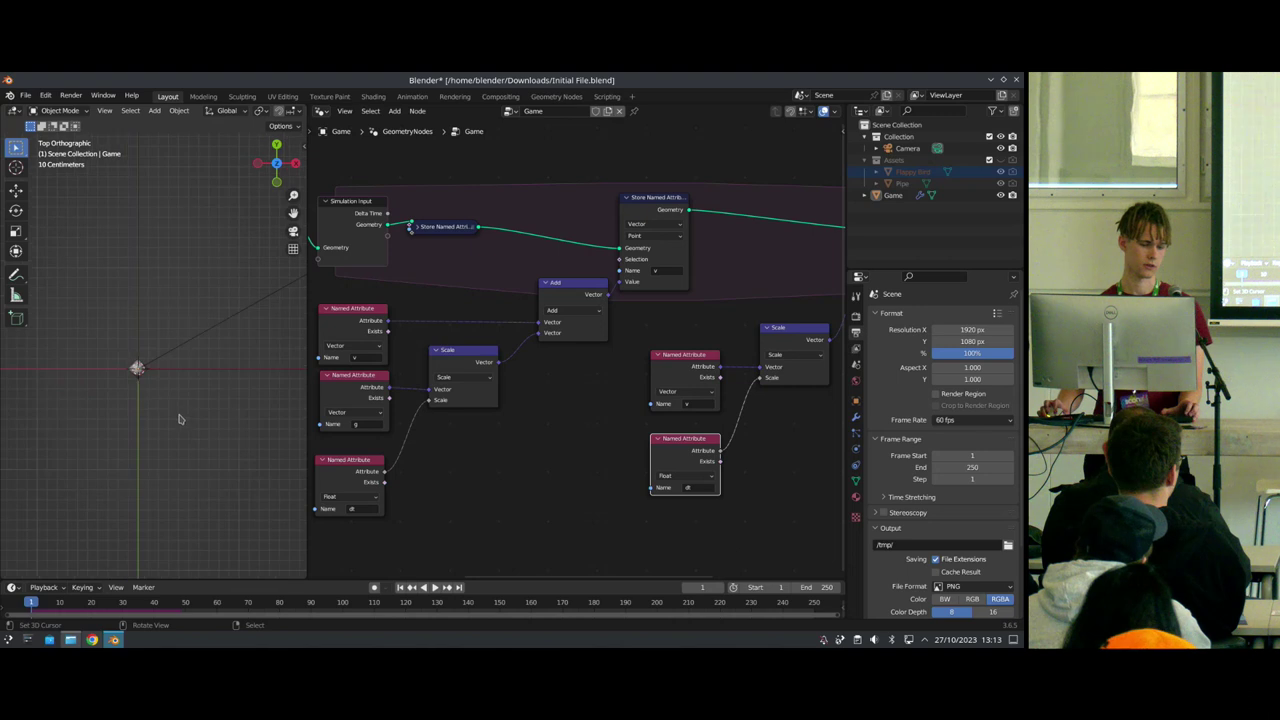
{"action": "key", "text": "space"}
{"action": "key", "text": "shift+Left"}
{"action": "scroll", "coordinate": [489, 296], "scroll_direction": "down", "scroll_amount": 6}
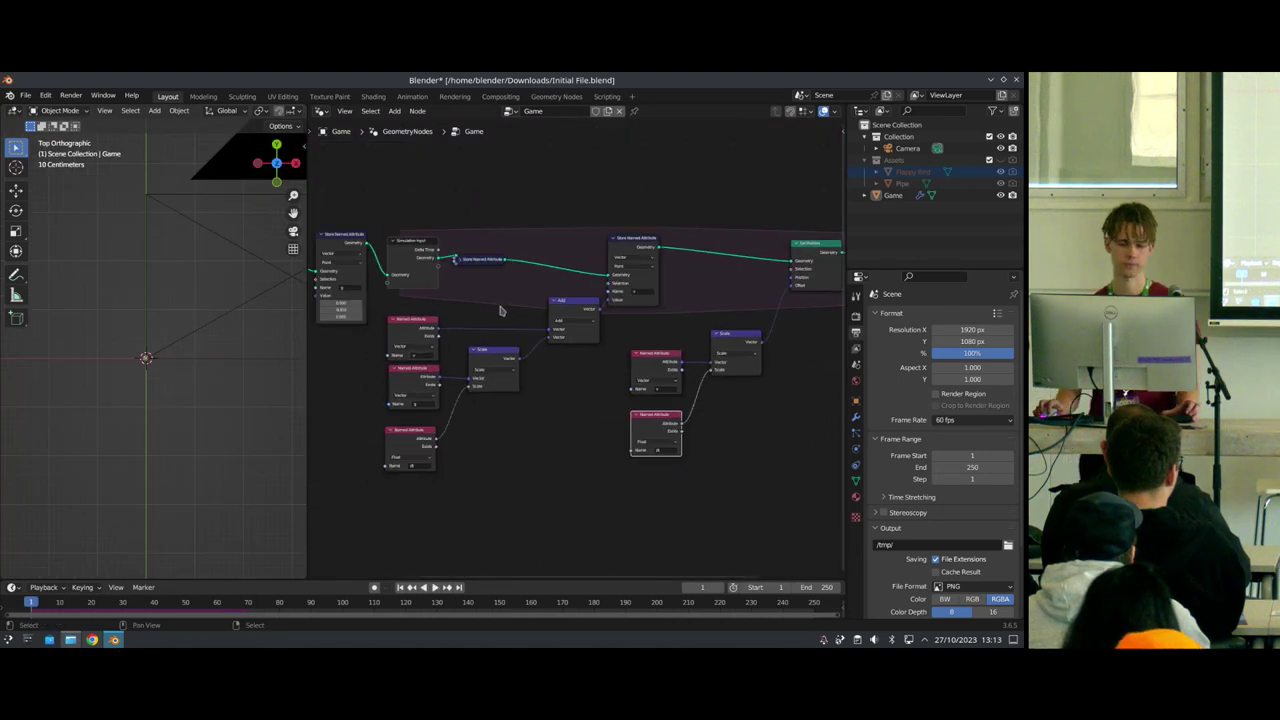
Step: Group the gravity nodes into 'Gravity to Velocity' and place it beside Store Named Attribute
{"action": "left_click_drag", "start_coordinate": [436, 310], "coordinate": [557, 470]}
{"action": "left_click", "coordinate": [613, 267], "text": "shift"}
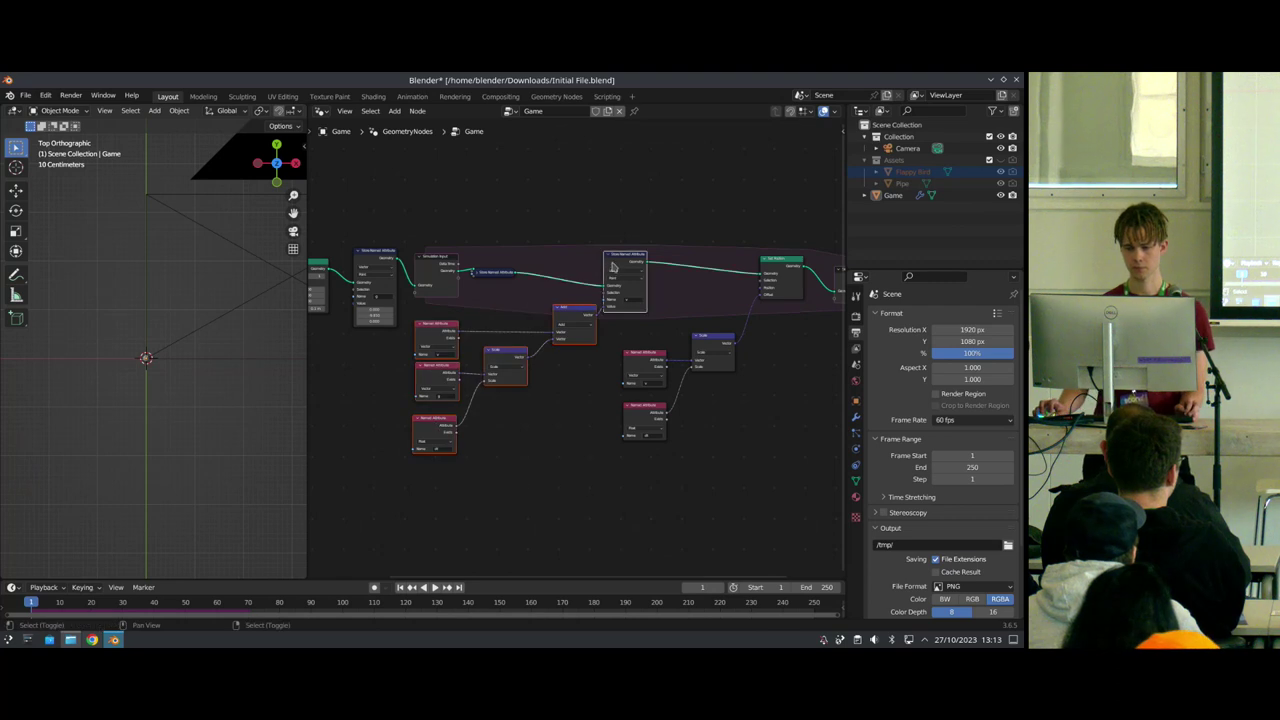
{"action": "key", "text": "ctrl+g"}
{"action": "left_click", "coordinate": [776, 111]}
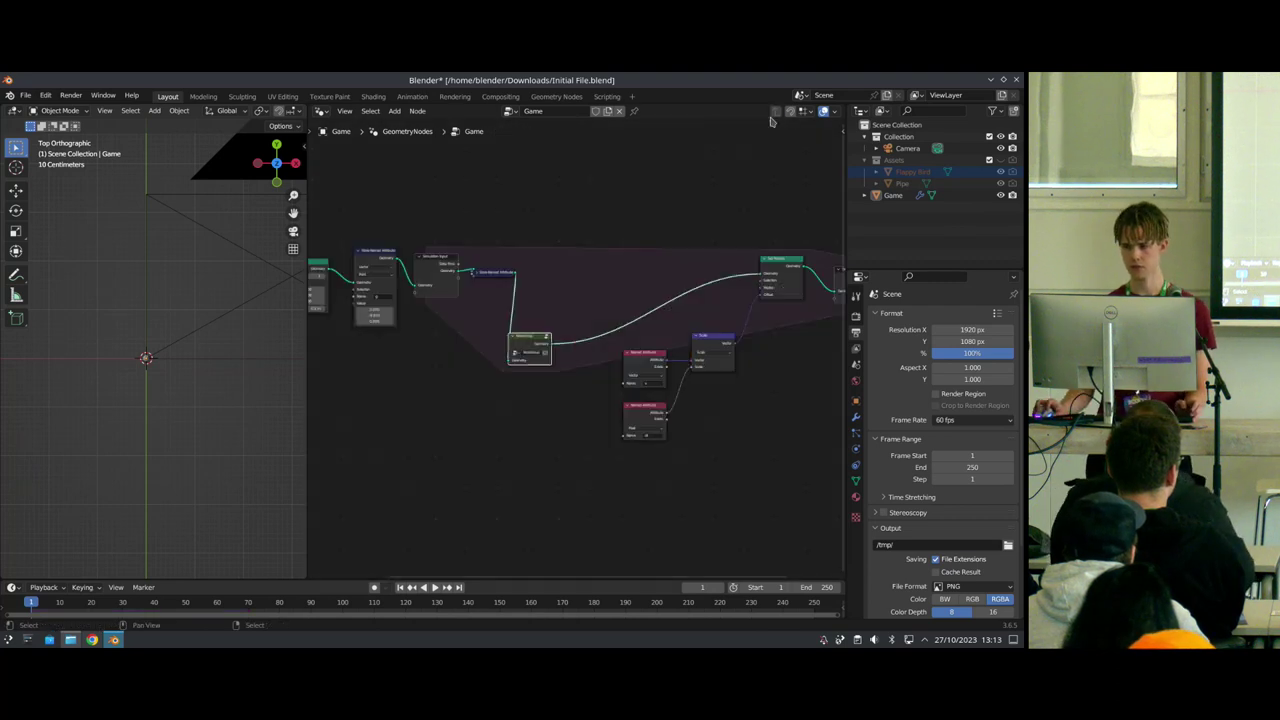
{"action": "scroll", "coordinate": [560, 350], "scroll_direction": "down", "scroll_amount": 1}
{"action": "scroll", "coordinate": [490, 350], "scroll_direction": "up", "scroll_amount": 4}
{"action": "double_click", "coordinate": [485, 356]}
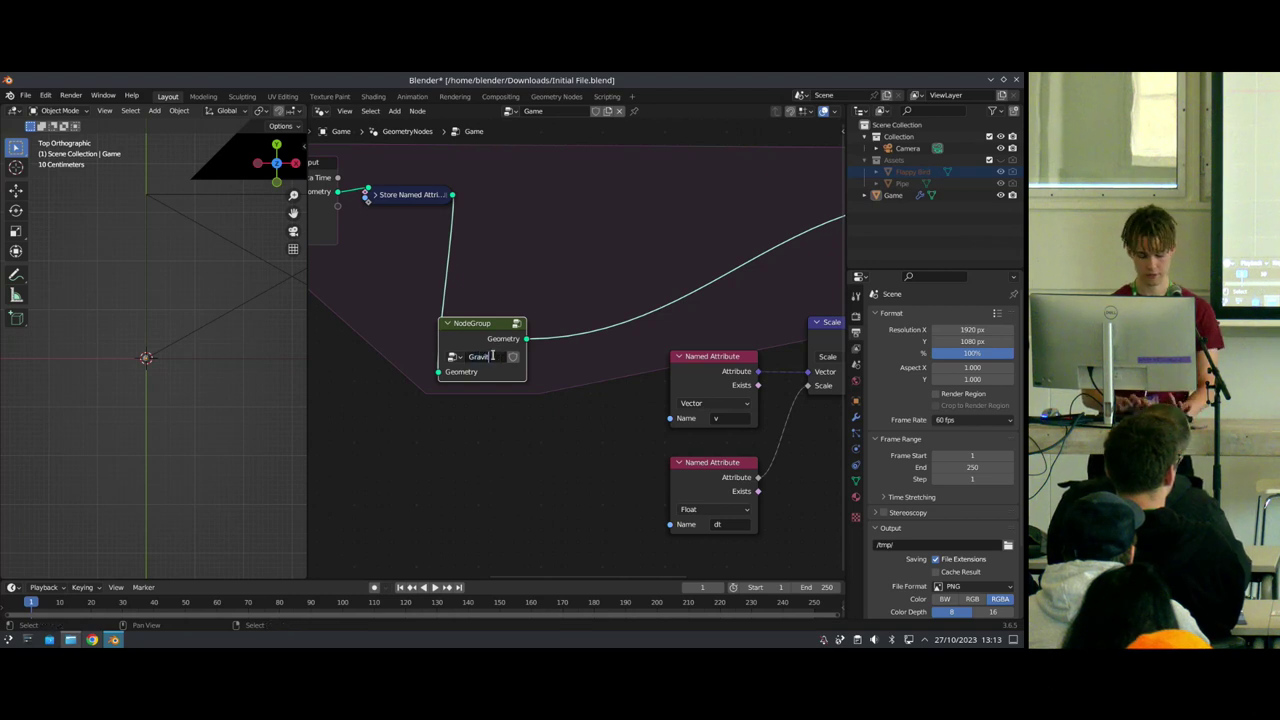
{"action": "type", "text": "Gravity to Velo"}
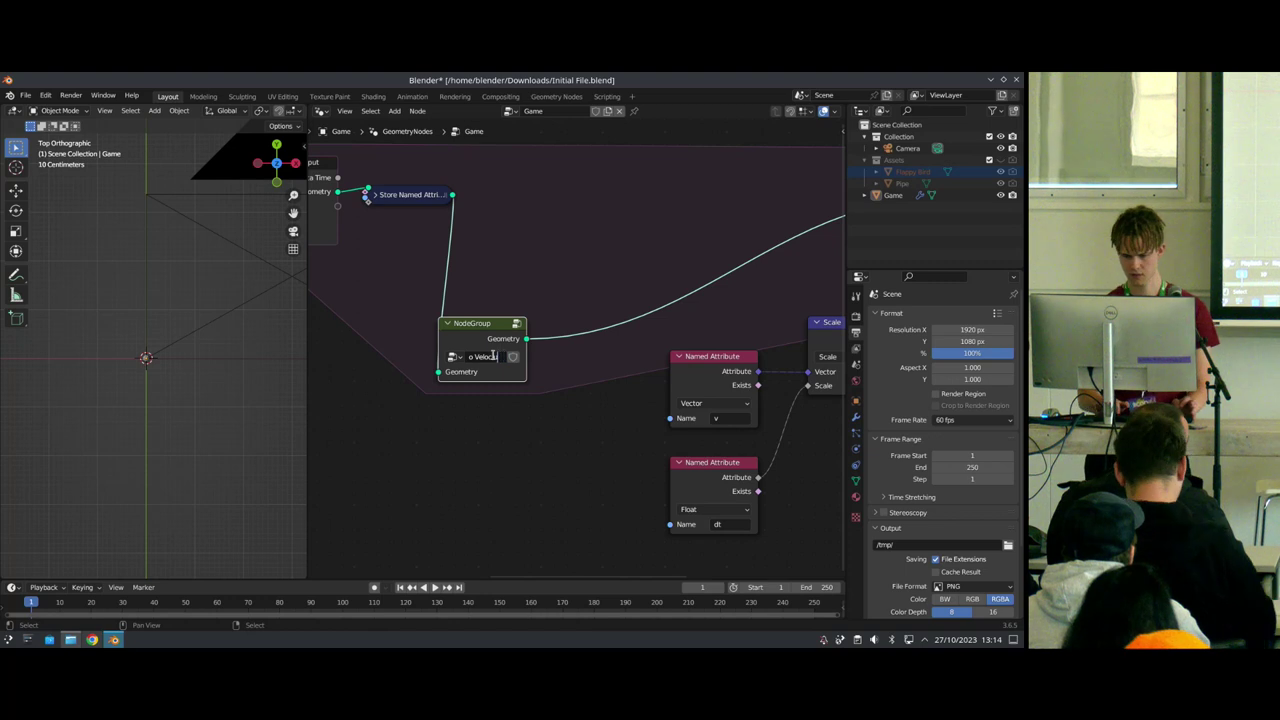
{"action": "type", "text": "city"}
{"action": "key", "text": "Return"}
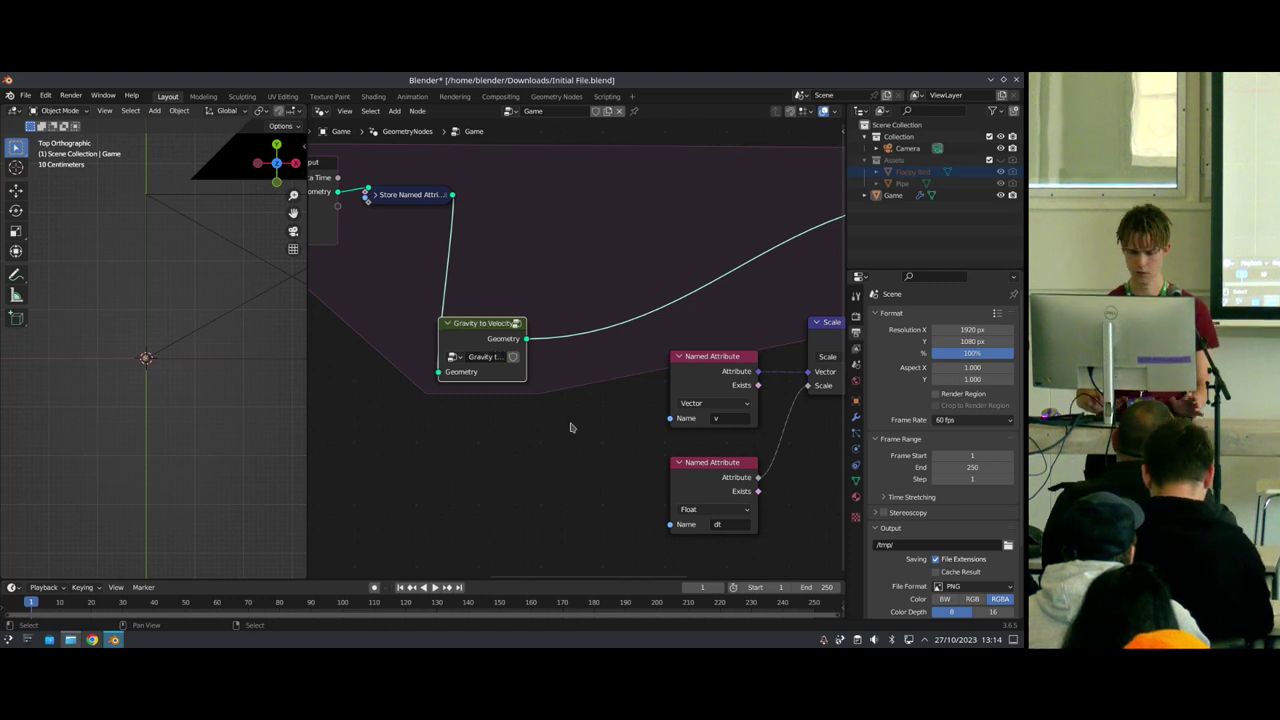
{"action": "left_click_drag", "start_coordinate": [477, 342], "coordinate": [524, 203]}
{"action": "scroll", "coordinate": [609, 289], "scroll_direction": "up", "scroll_amount": 7}
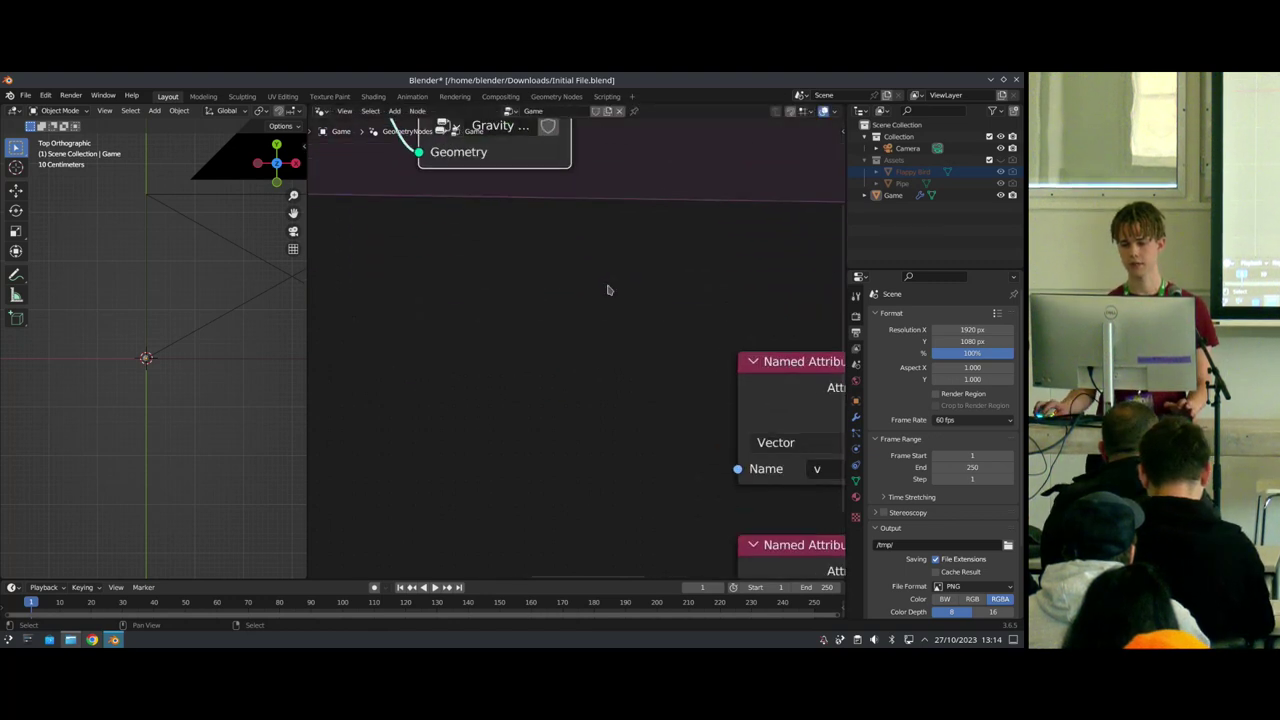
{"action": "scroll", "coordinate": [677, 309], "scroll_direction": "down", "scroll_amount": 18}
Step: Group the velocity nodes into 'Velocity to Position' and move the group up-left
{"action": "middle_click_drag", "start_coordinate": [677, 309], "coordinate": [587, 298]}
{"action": "left_click_drag", "start_coordinate": [538, 237], "coordinate": [654, 423]}
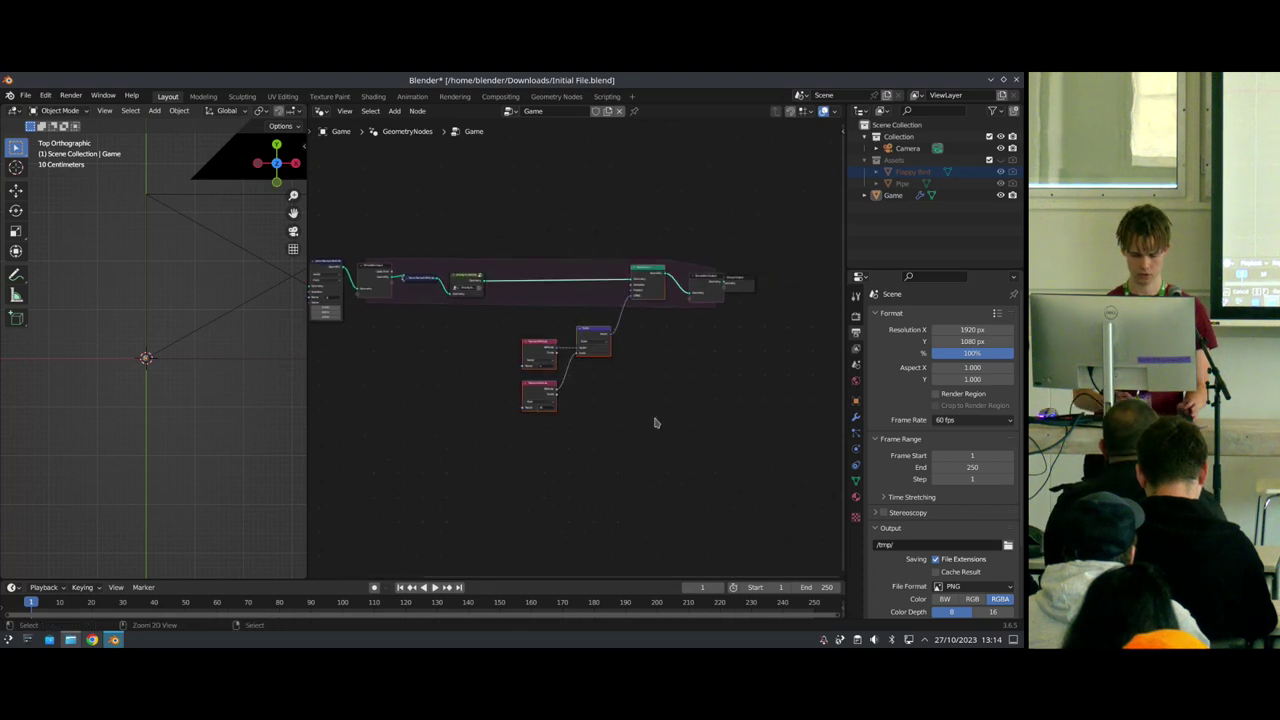
{"action": "key", "text": "ctrl+g"}
{"action": "key", "text": "Tab"}
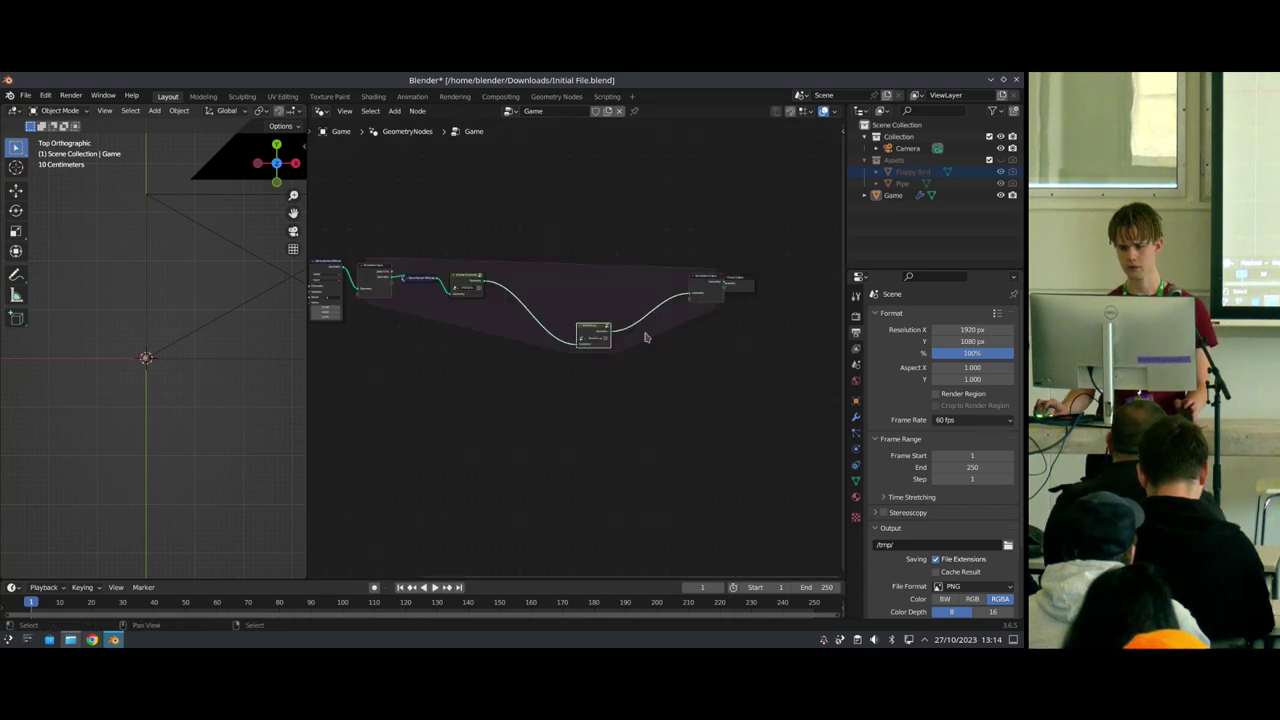
{"action": "scroll", "coordinate": [620, 345], "scroll_direction": "up", "scroll_amount": 3}
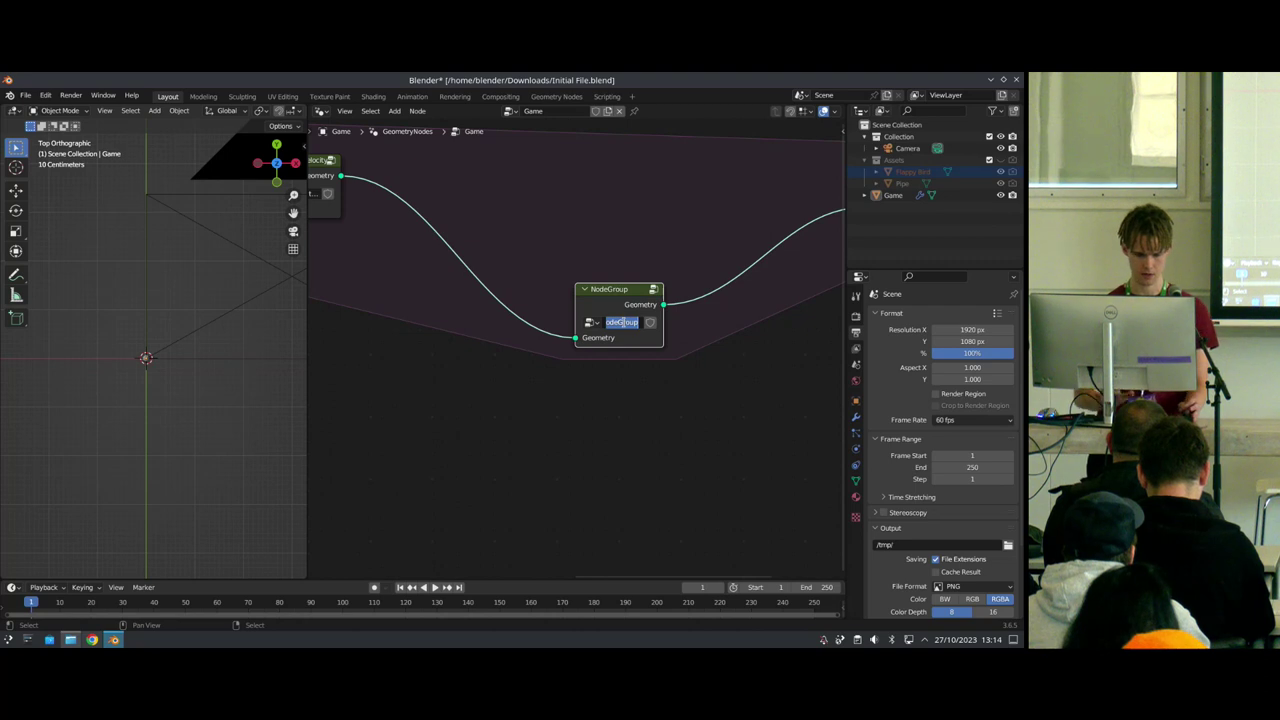
{"action": "type", "text": "V"}
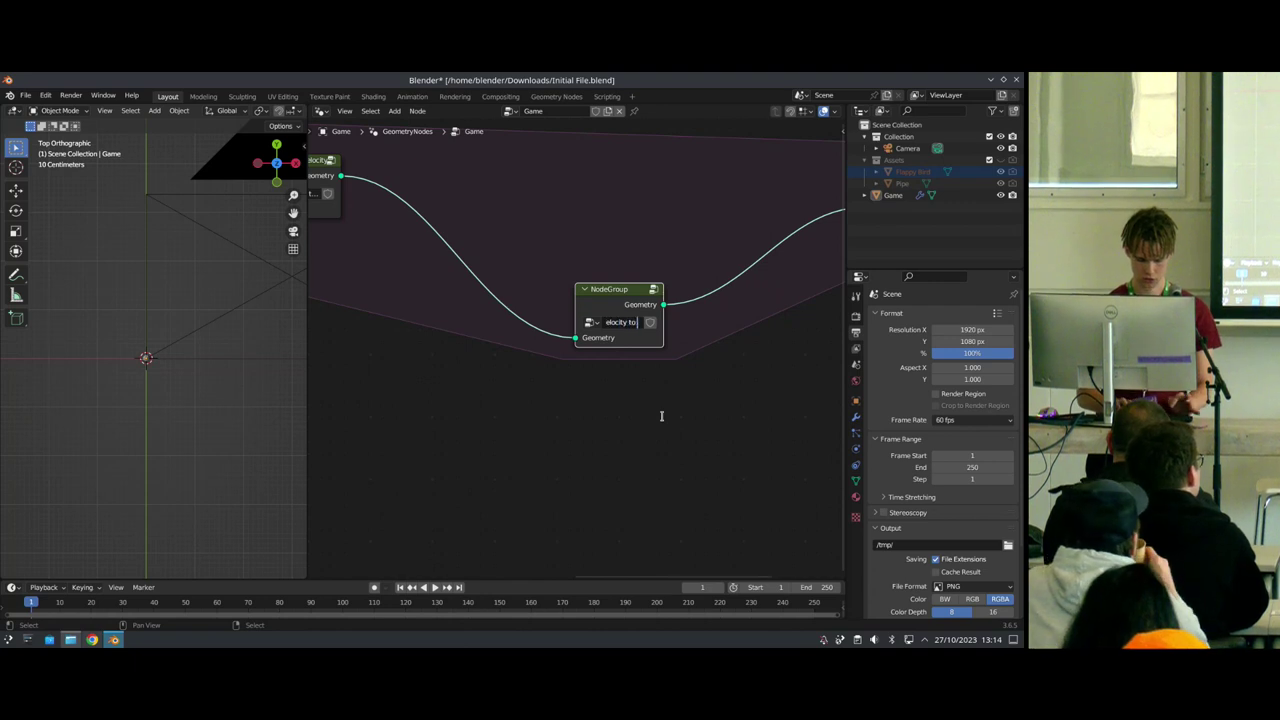
{"action": "type", "text": "elocity to Position"}
{"action": "key", "text": "Return"}
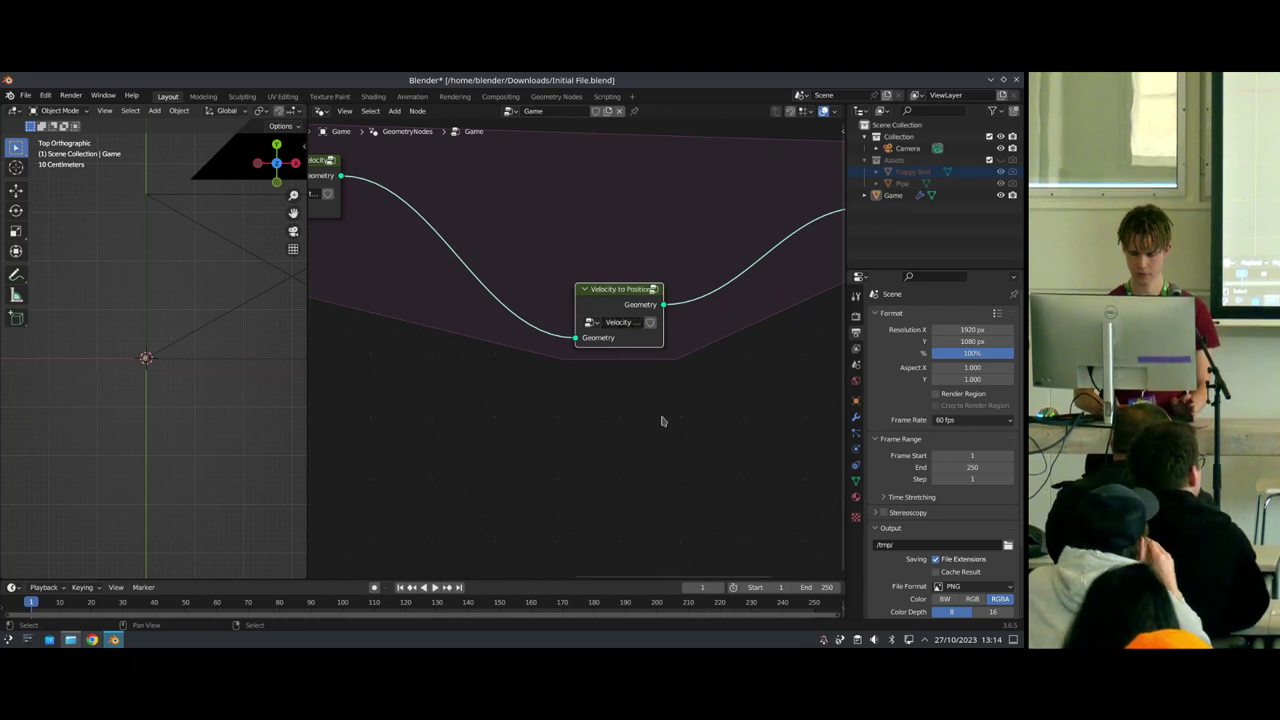
{"action": "scroll", "coordinate": [606, 288], "scroll_direction": "down", "scroll_amount": 2}
{"action": "left_click_drag", "start_coordinate": [610, 300], "coordinate": [451, 216]}
Step: Tuck the Simulation Output beside the simulation nodes, leaving Group Output further right
{"action": "scroll", "coordinate": [591, 309], "scroll_direction": "up", "scroll_amount": 1}
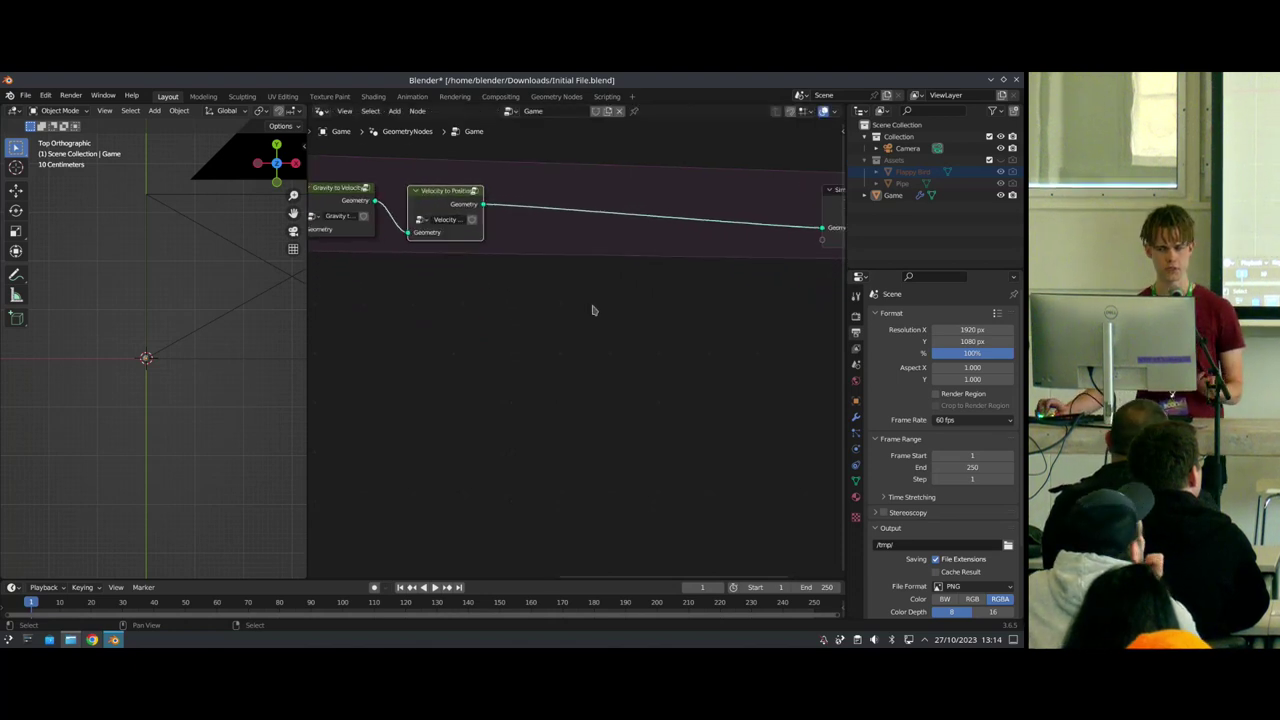
{"action": "scroll", "coordinate": [588, 312], "scroll_direction": "down", "scroll_amount": 4}
{"action": "middle_click_drag", "start_coordinate": [490, 268], "coordinate": [559, 313]}
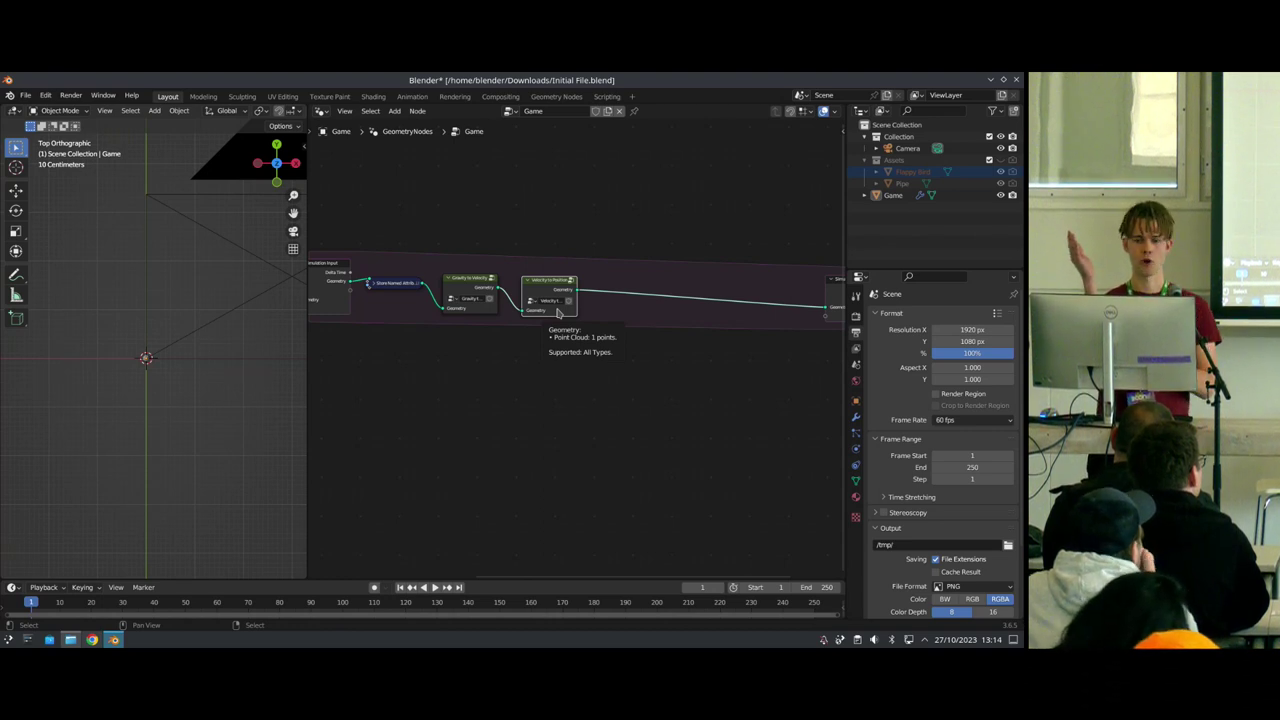
{"action": "scroll", "coordinate": [489, 369], "scroll_direction": "down", "scroll_amount": 4}
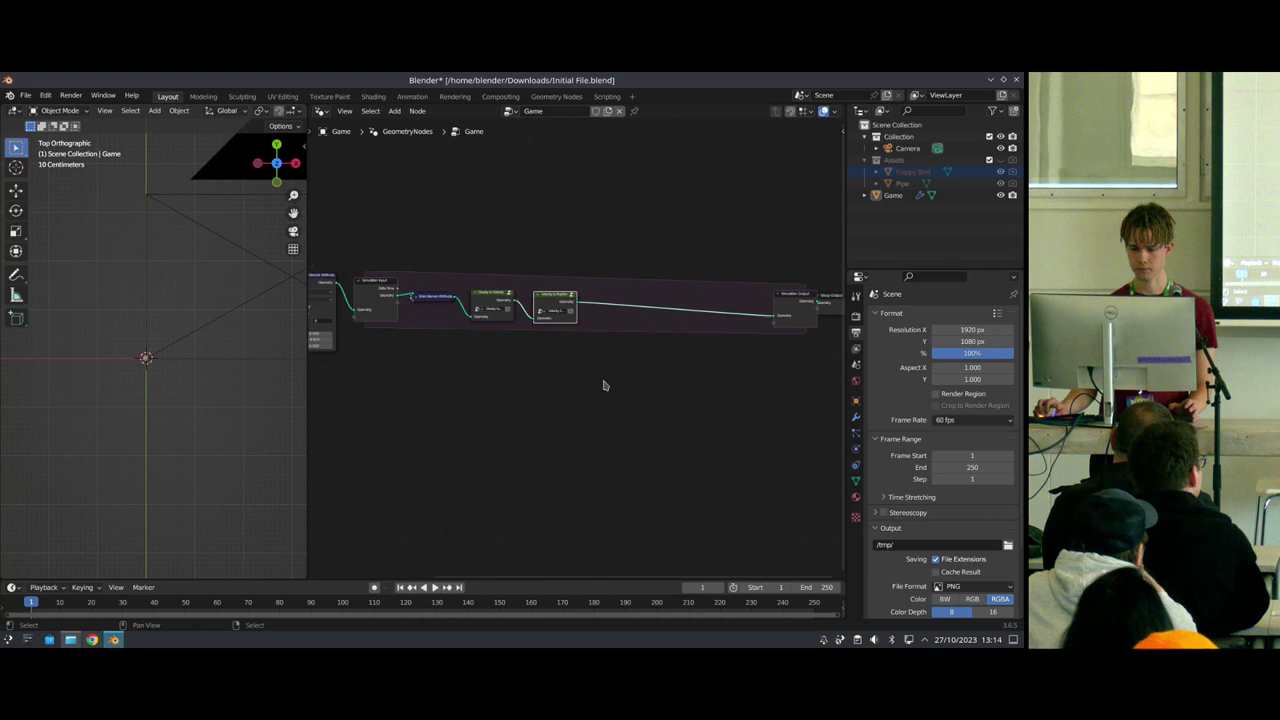
{"action": "left_click_drag", "start_coordinate": [690, 320], "coordinate": [552, 317]}
Step: Add an Instance on Points node onto the link after Simulation Output
{"action": "key", "text": "space"}
{"action": "key", "text": "space"}
{"action": "key", "text": "shift+Left"}
{"action": "scroll", "coordinate": [632, 345], "scroll_direction": "down", "scroll_amount": 3}
{"action": "scroll", "coordinate": [610, 345], "scroll_direction": "up", "scroll_amount": 8}
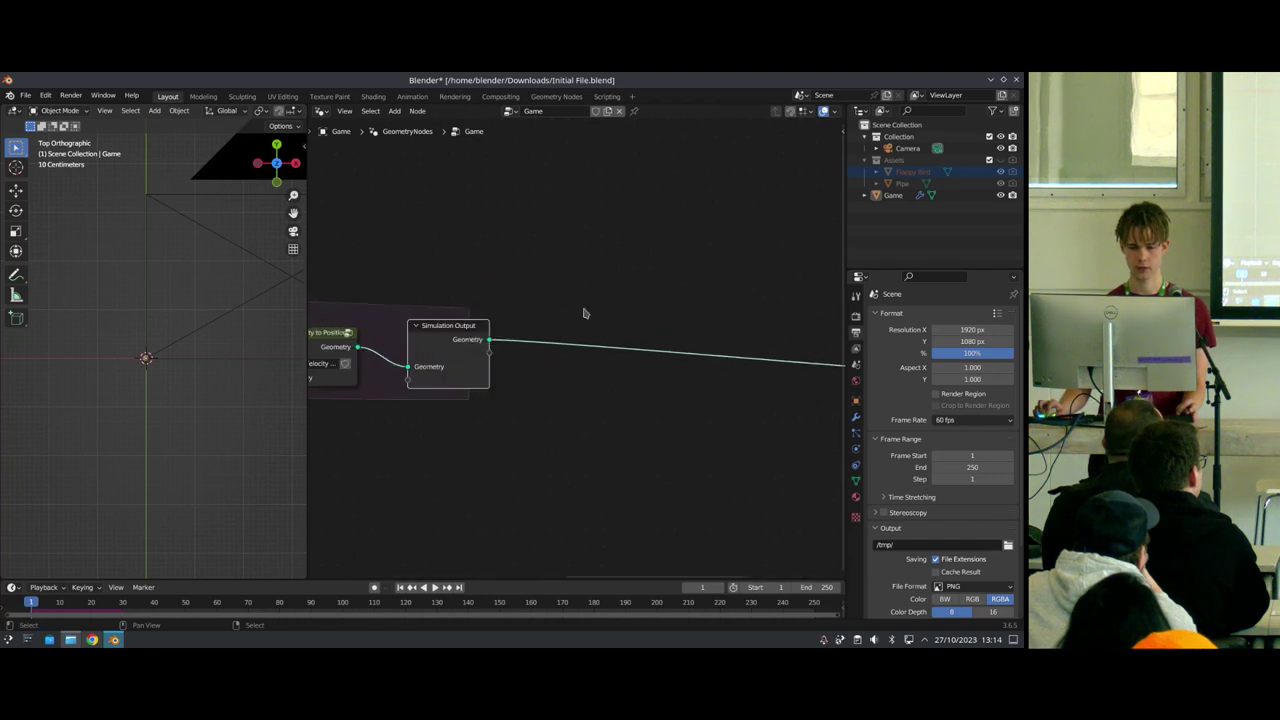
{"action": "key", "text": "shift+a"}
{"action": "left_click", "coordinate": [593, 240]}
{"action": "type", "text": "iinmstance"}
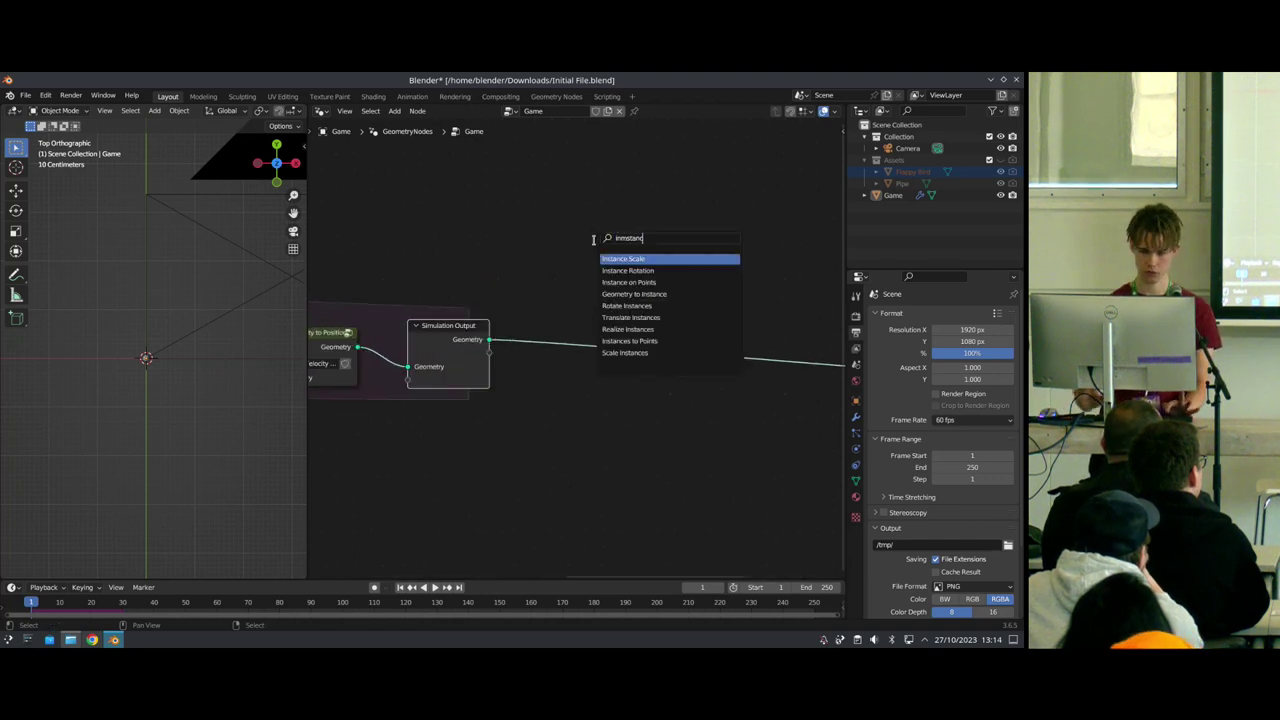
{"action": "left_click", "coordinate": [630, 282]}
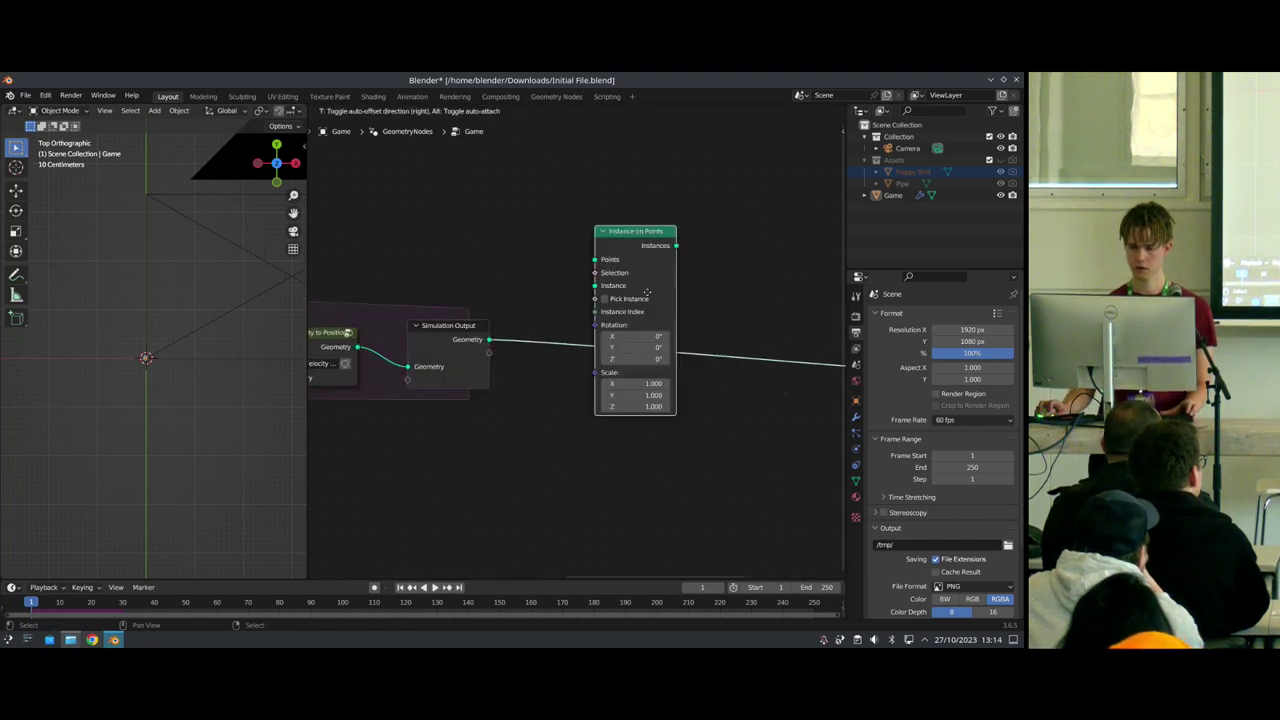
{"action": "left_click", "coordinate": [659, 330]}
Step: Bring in the Flappy Bird object and link its Geometry to the Instance input
{"action": "left_click_drag", "start_coordinate": [908, 176], "coordinate": [502, 434]}
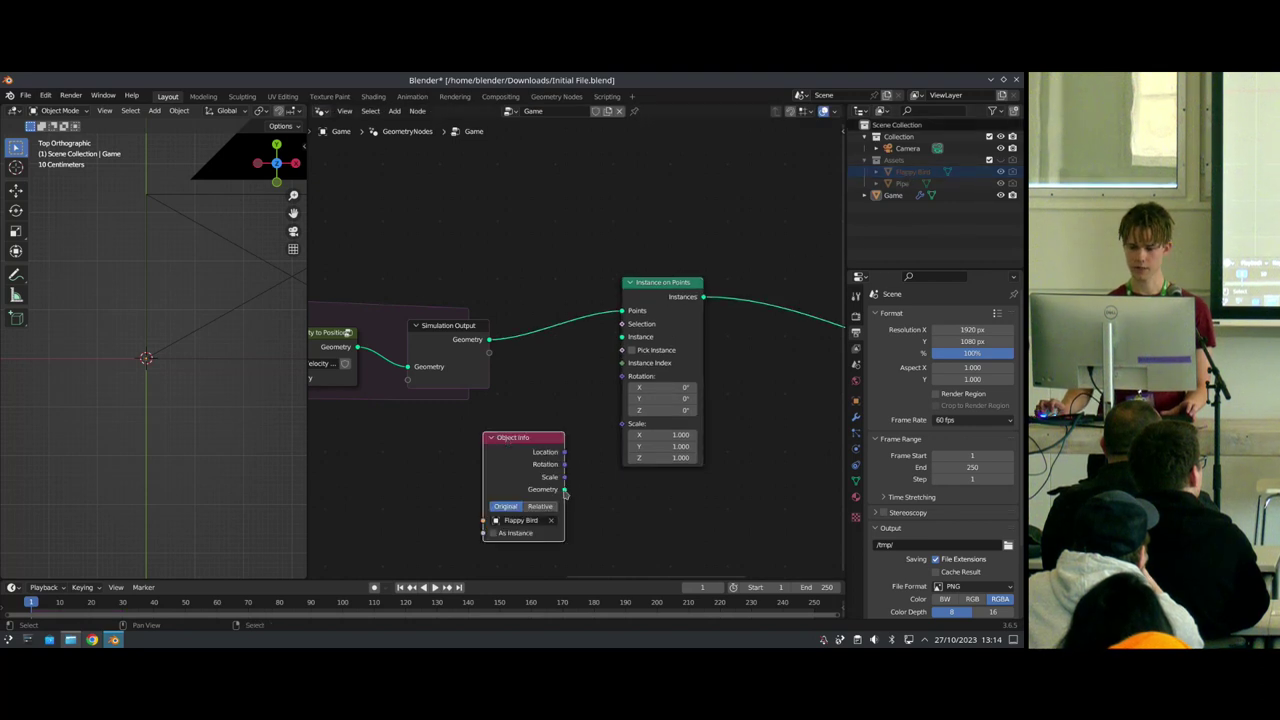
{"action": "left_click_drag", "start_coordinate": [564, 495], "coordinate": [721, 319]}
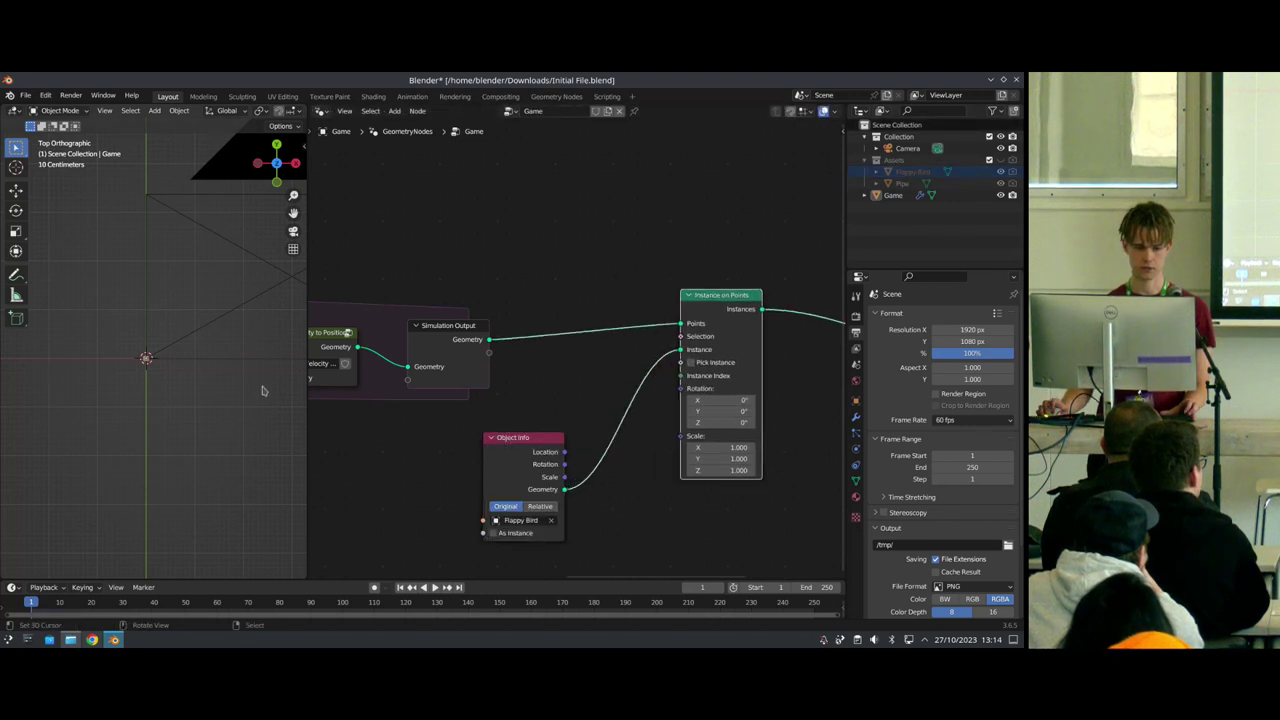
{"action": "scroll", "coordinate": [210, 383], "scroll_direction": "down", "scroll_amount": 3}
{"action": "scroll", "coordinate": [158, 362], "scroll_direction": "up", "scroll_amount": 5}
{"action": "scroll", "coordinate": [157, 449], "scroll_direction": "up", "scroll_amount": 5}
{"action": "scroll", "coordinate": [156, 438], "scroll_direction": "down", "scroll_amount": 8}
Step: Play the animation to watch the bird fall, then view through the camera
{"action": "key", "text": "space"}
{"action": "key", "text": "Escape"}
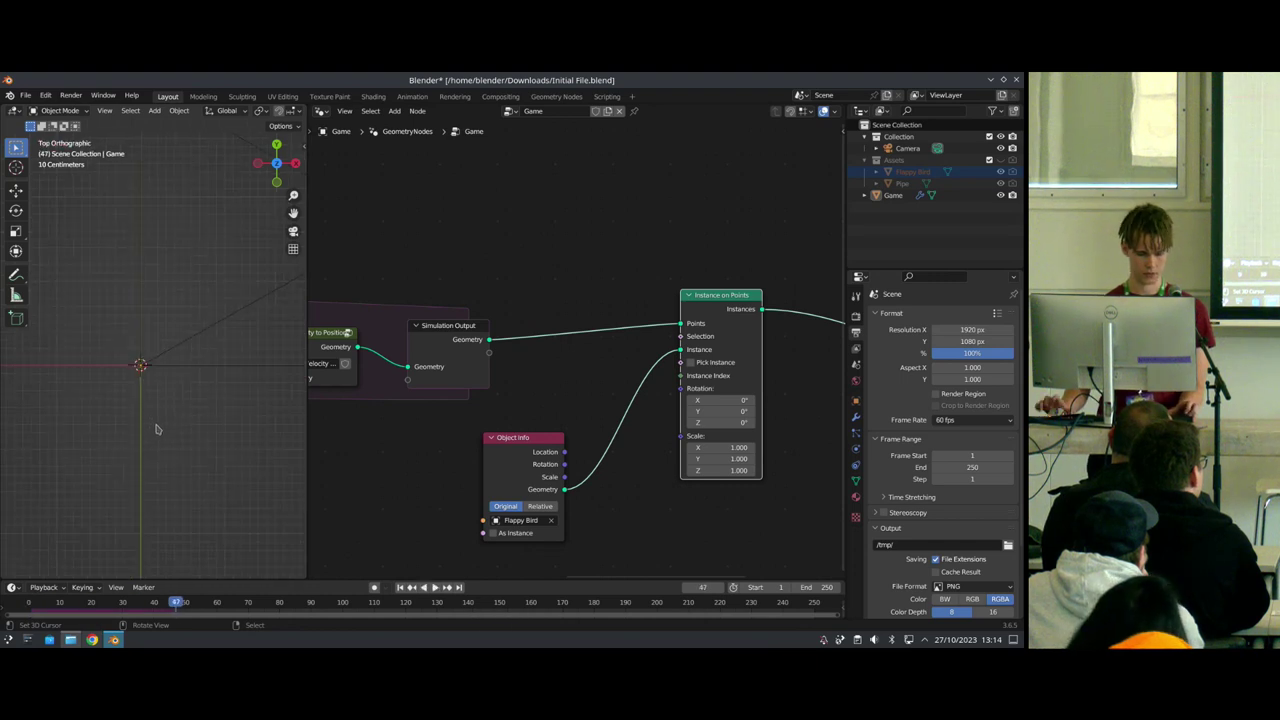
{"action": "scroll", "coordinate": [414, 434], "scroll_direction": "up", "scroll_amount": 5}
{"action": "scroll", "coordinate": [421, 391], "scroll_direction": "down", "scroll_amount": 12}
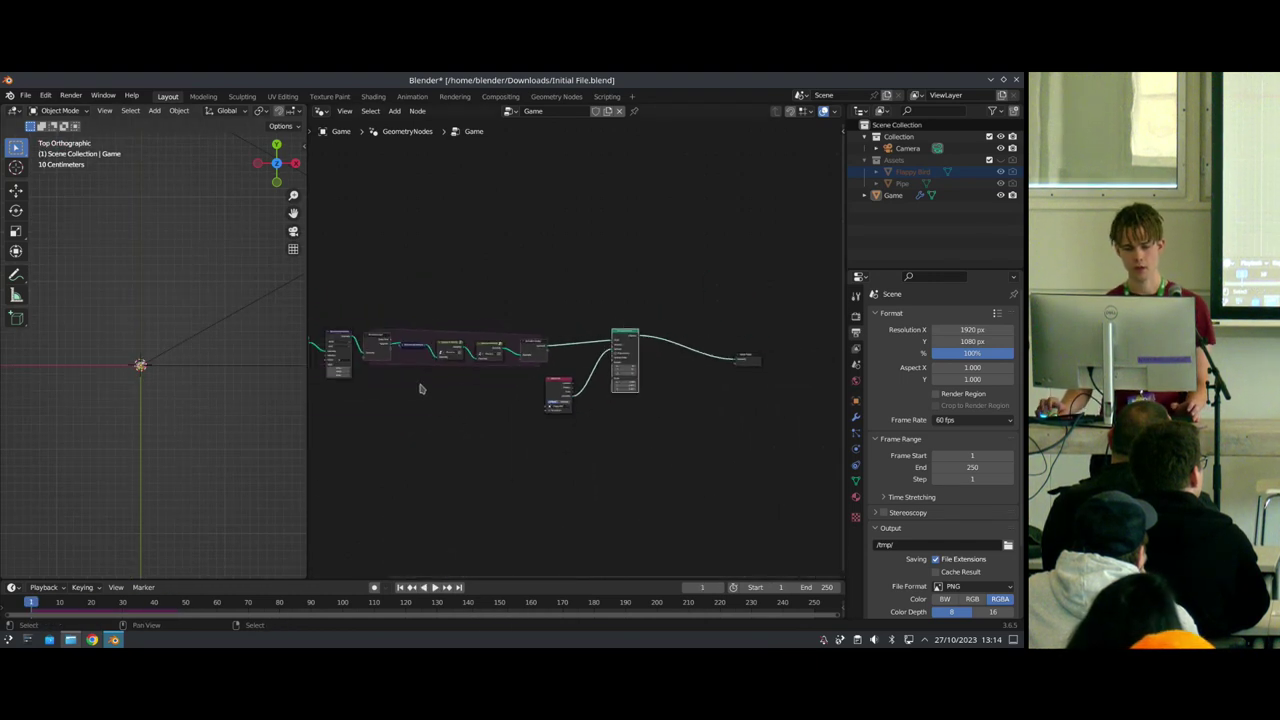
{"action": "key", "text": "KP_0"}
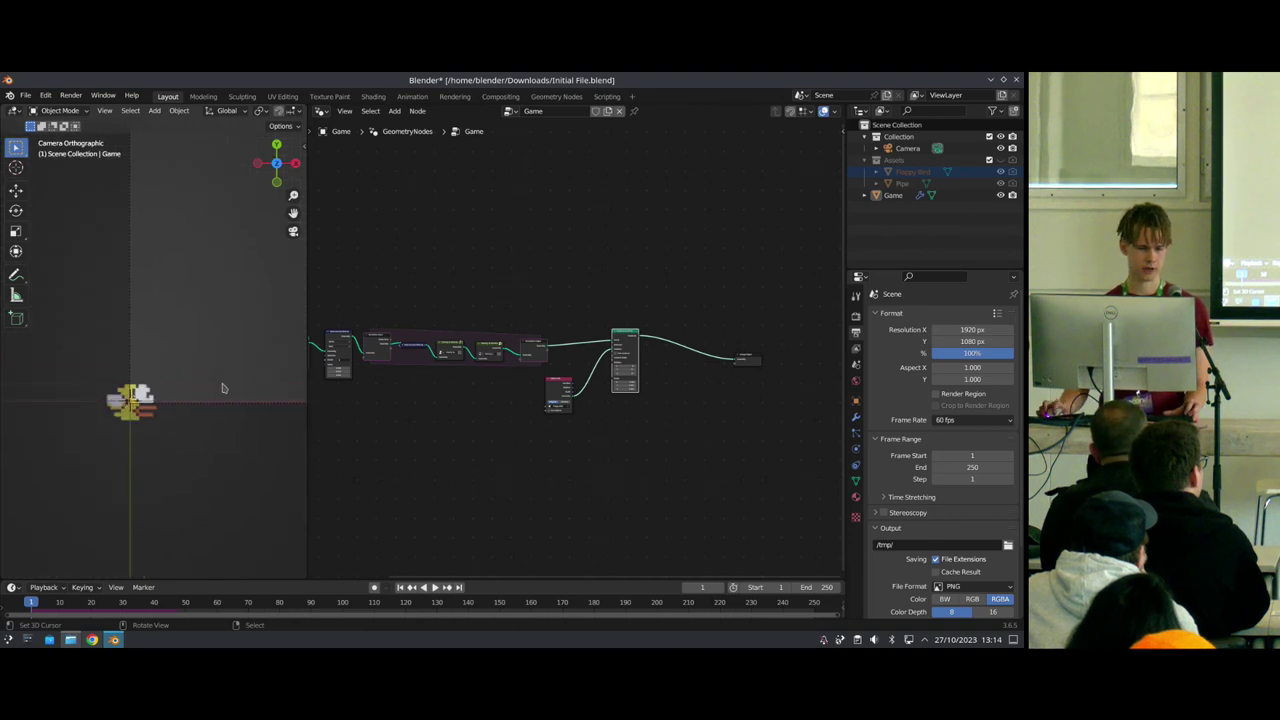
Step: Reframe the camera view and widen the 3D viewport beside the node editor
{"action": "scroll", "coordinate": [222, 393], "scroll_direction": "down", "scroll_amount": 6}
{"action": "middle_click_drag", "start_coordinate": [196, 354], "coordinate": [154, 411], "text": "shift"}
{"action": "scroll", "coordinate": [154, 411], "scroll_direction": "up", "scroll_amount": 1}
{"action": "left_click_drag", "start_coordinate": [308, 382], "coordinate": [406, 400]}
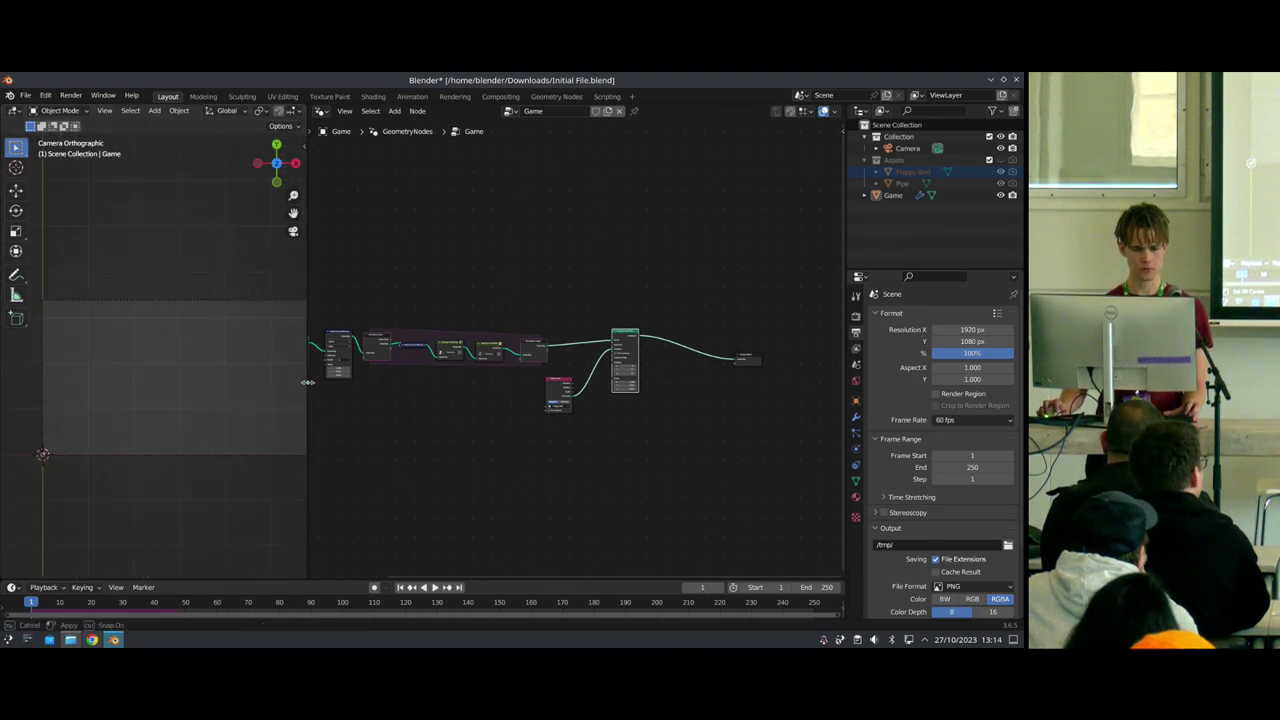
Step: Set the point's start position to X 1 and Y 2.1
{"action": "scroll", "coordinate": [288, 420], "scroll_direction": "up", "scroll_amount": 3}
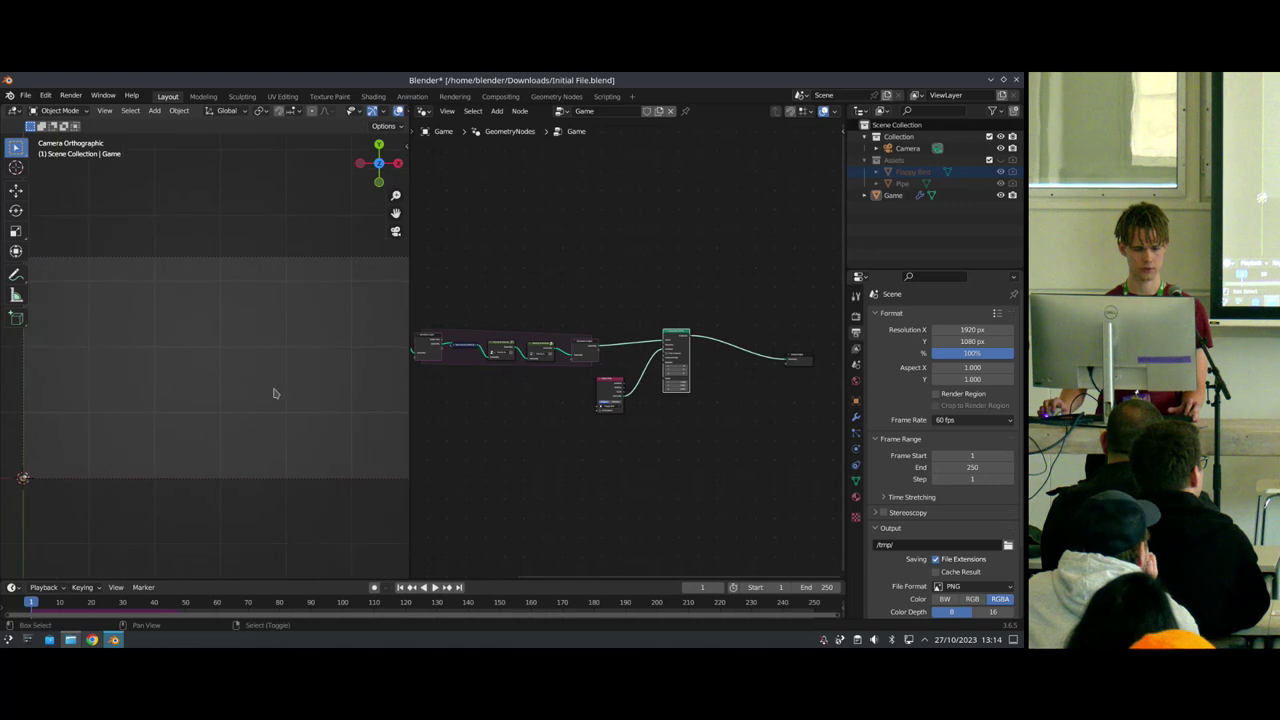
{"action": "scroll", "coordinate": [514, 403], "scroll_direction": "up", "scroll_amount": 5}
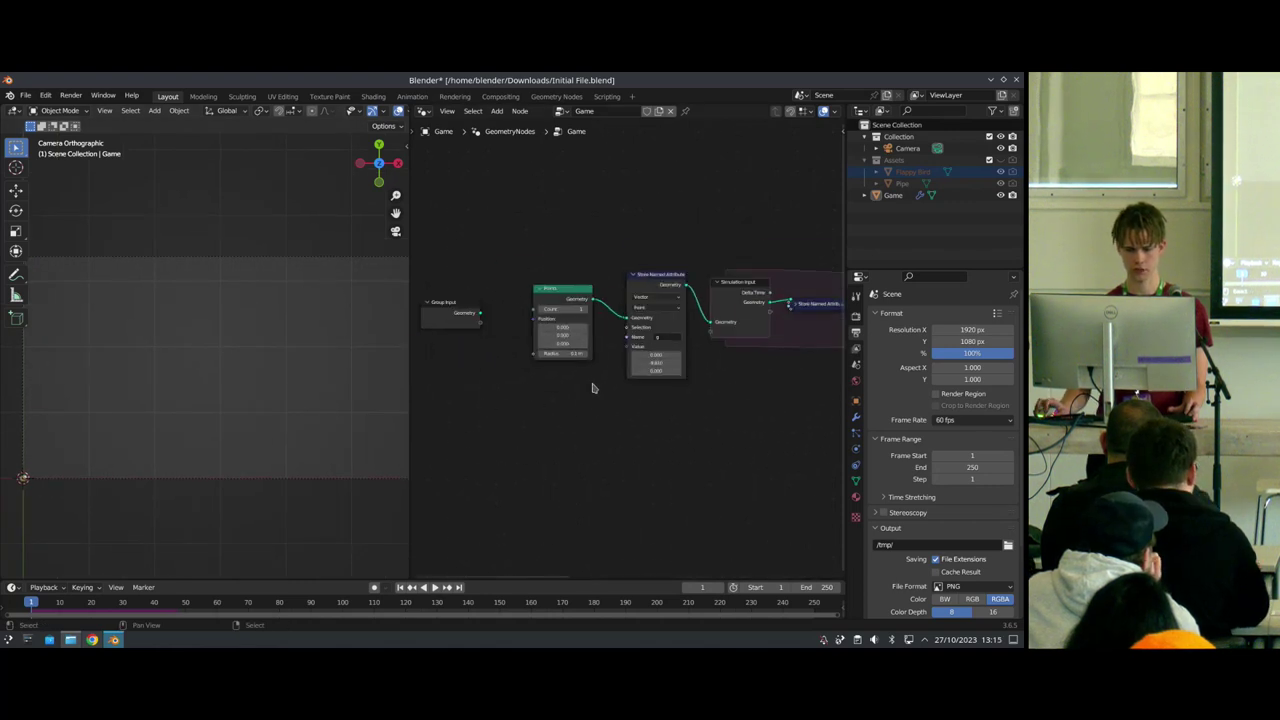
{"action": "left_click_drag", "start_coordinate": [539, 320], "coordinate": [552, 320]}
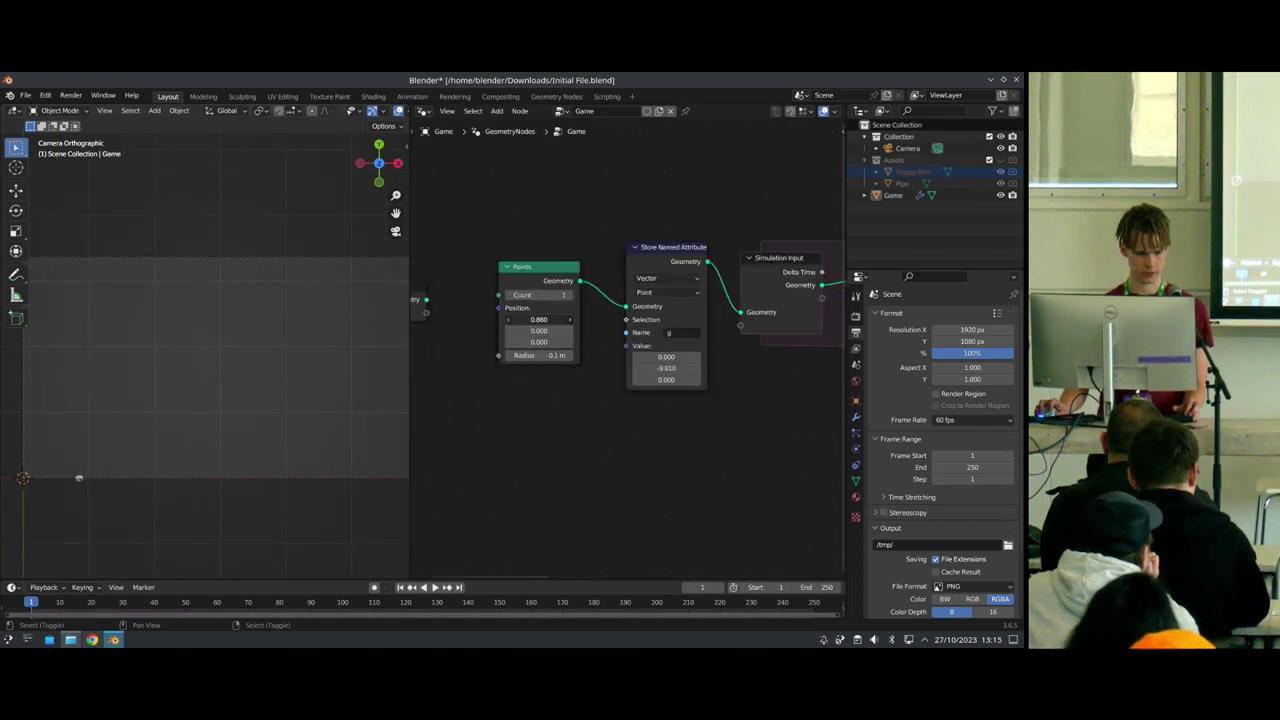
{"action": "left_click", "coordinate": [551, 318]}
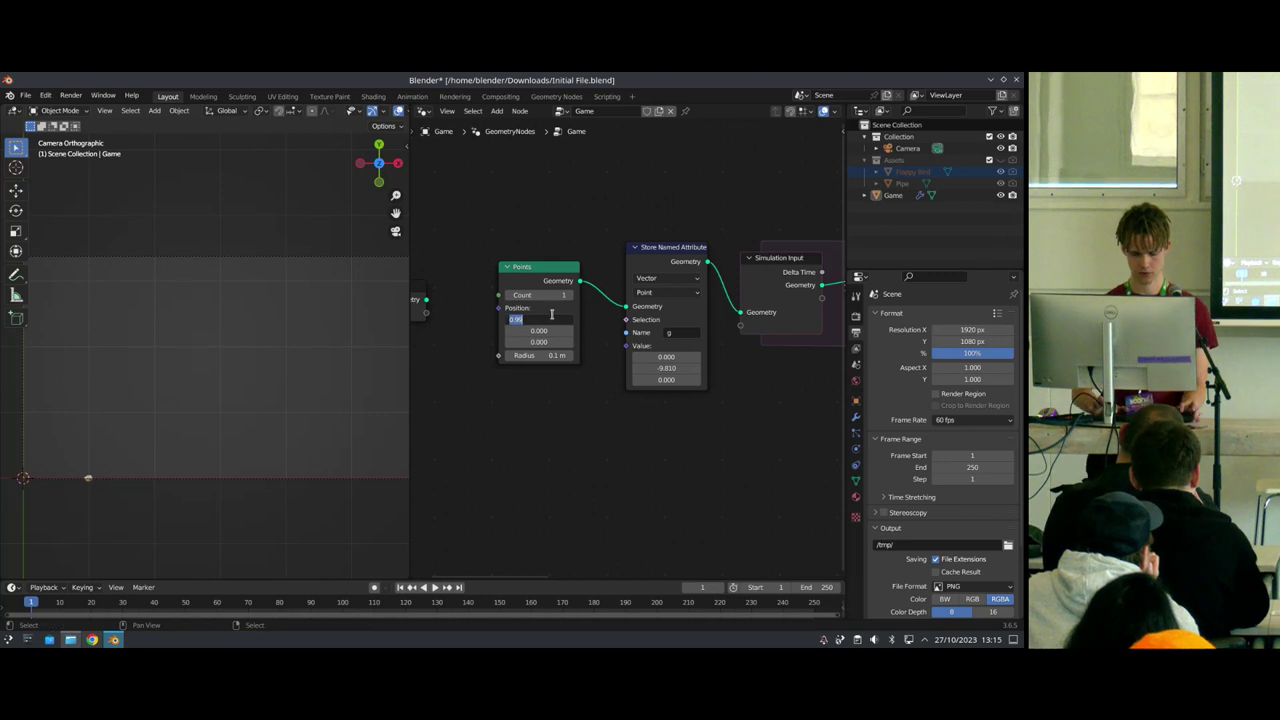
{"action": "type", "text": "1"}
{"action": "key", "text": "Return"}
{"action": "left_click_drag", "start_coordinate": [544, 331], "coordinate": [562, 331], "text": "shift"}
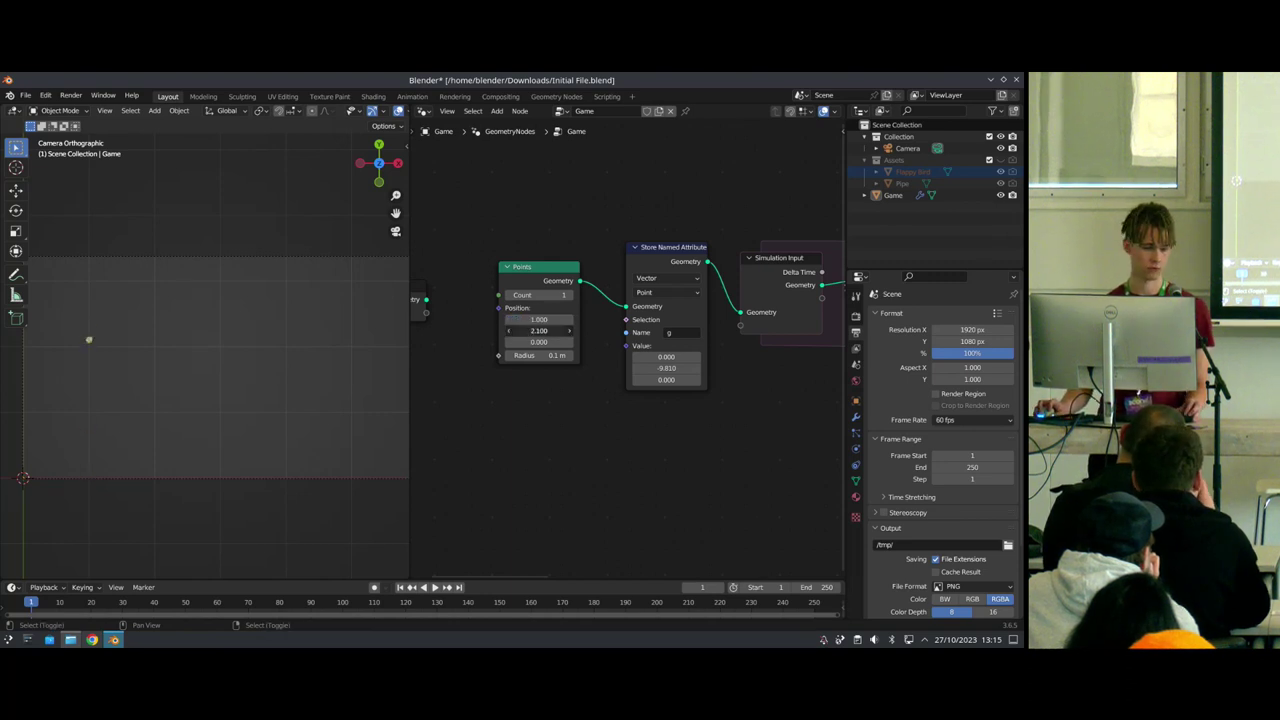
Step: Scale the Flappy Bird instance to 2.47 and replay the fall from frame 1
{"action": "scroll", "coordinate": [594, 391], "scroll_direction": "down", "scroll_amount": 5}
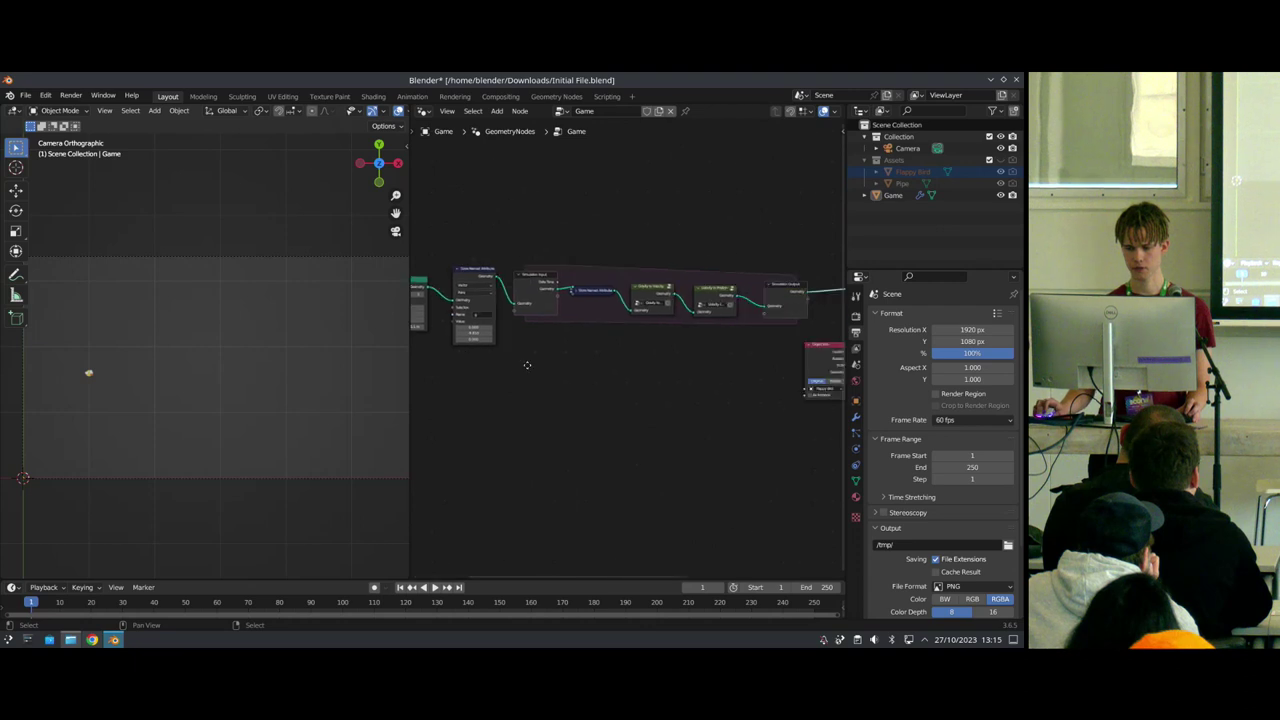
{"action": "middle_click_drag", "start_coordinate": [723, 356], "coordinate": [591, 403]}
{"action": "scroll", "coordinate": [591, 402], "scroll_direction": "up", "scroll_amount": 5}
{"action": "left_click_drag", "start_coordinate": [560, 394], "coordinate": [586, 419], "text": "shift"}
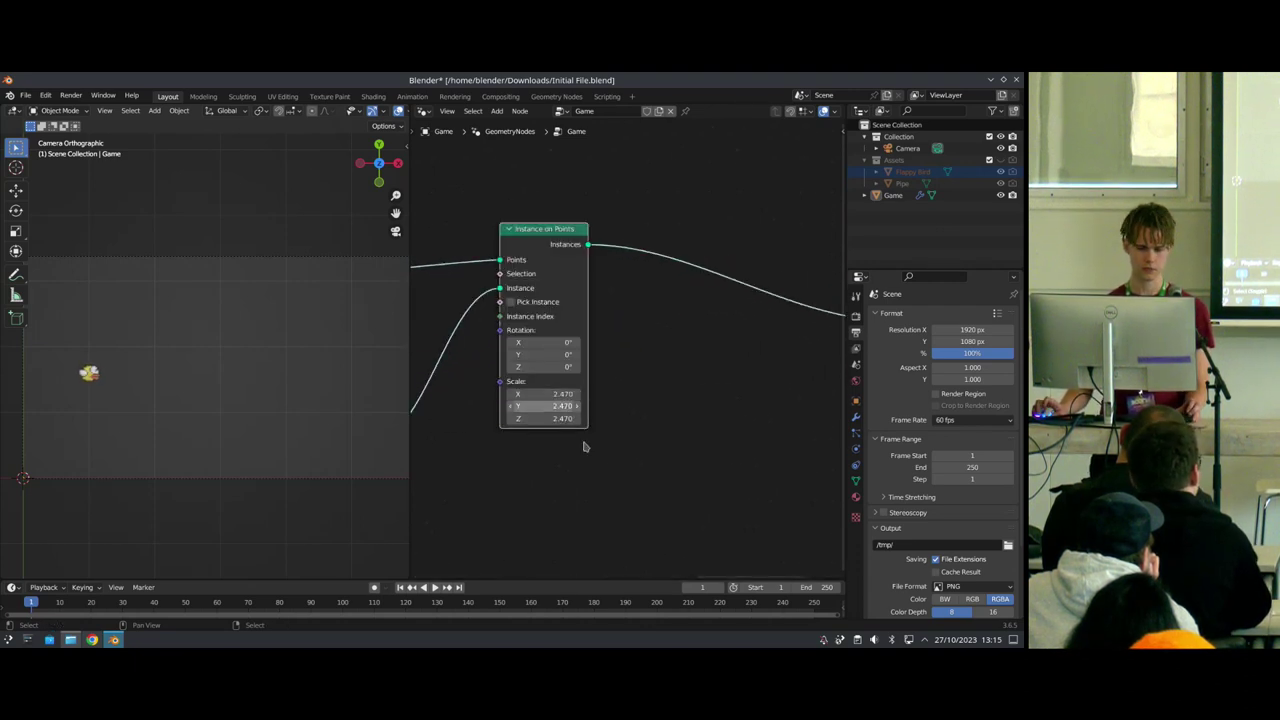
{"action": "scroll", "coordinate": [597, 455], "scroll_direction": "up", "scroll_amount": 5}
{"action": "scroll", "coordinate": [597, 450], "scroll_direction": "down", "scroll_amount": 9}
{"action": "middle_click_drag", "start_coordinate": [473, 366], "coordinate": [675, 384]}
{"action": "key", "text": "space"}
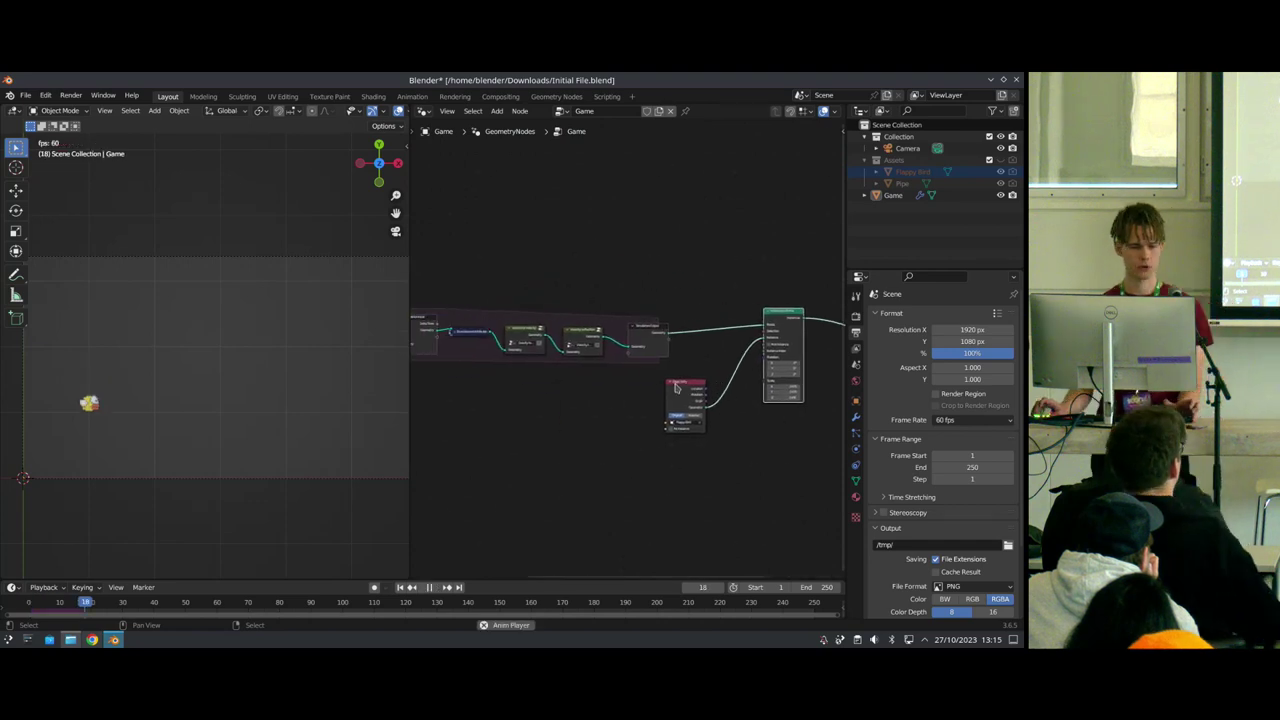
{"action": "key", "text": "space"}
{"action": "key", "text": "shift+Left"}
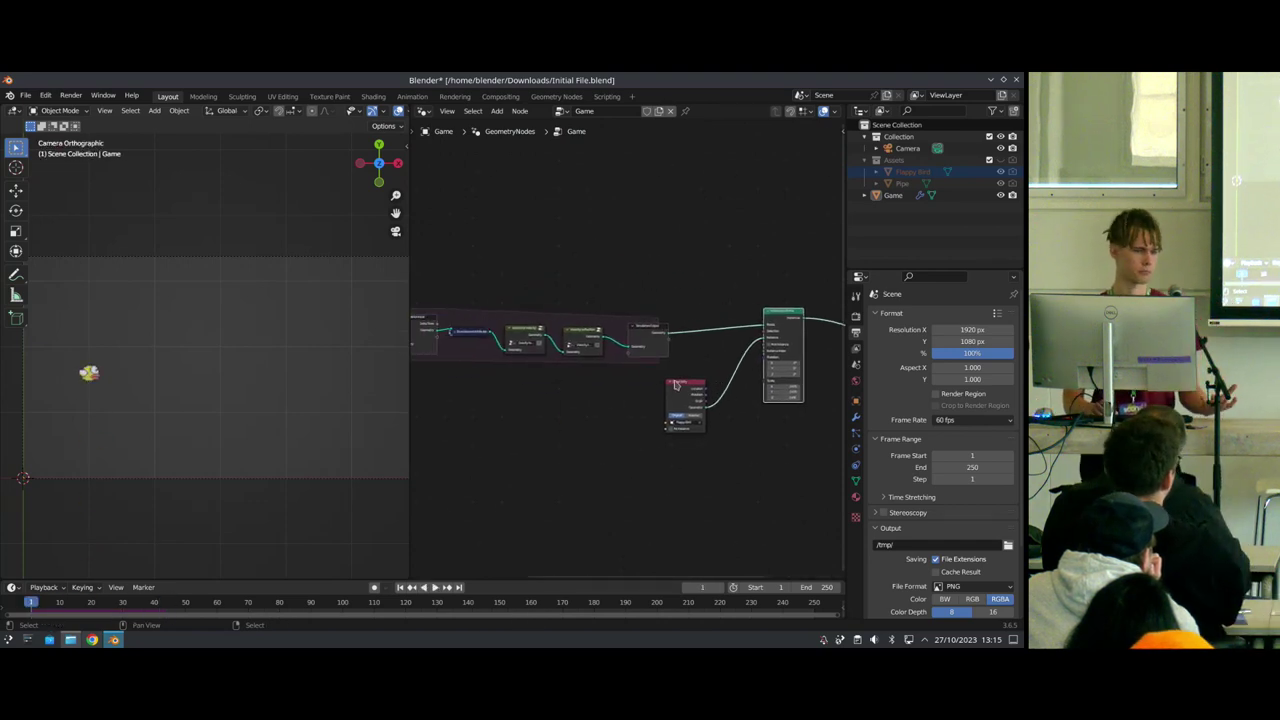
Step: Select the right-hand nodes to open a gap between the velocity nodes
{"action": "mouse_move", "coordinate": [539, 354]}
{"action": "middle_mouse_down"}
{"action": "mouse_move", "coordinate": [631, 358]}
{"action": "mouse_move", "coordinate": [555, 350]}
{"action": "middle_mouse_up"}
{"action": "scroll", "coordinate": [685, 364], "scroll_direction": "down", "scroll_amount": 3}
{"action": "left_click_drag", "start_coordinate": [756, 381], "coordinate": [594, 338]}
{"action": "scroll", "coordinate": [529, 334], "scroll_direction": "up", "scroll_amount": 5}
{"action": "middle_click_drag", "start_coordinate": [490, 319], "coordinate": [619, 354]}
{"action": "scroll", "coordinate": [619, 354], "scroll_direction": "up", "scroll_amount": 5}
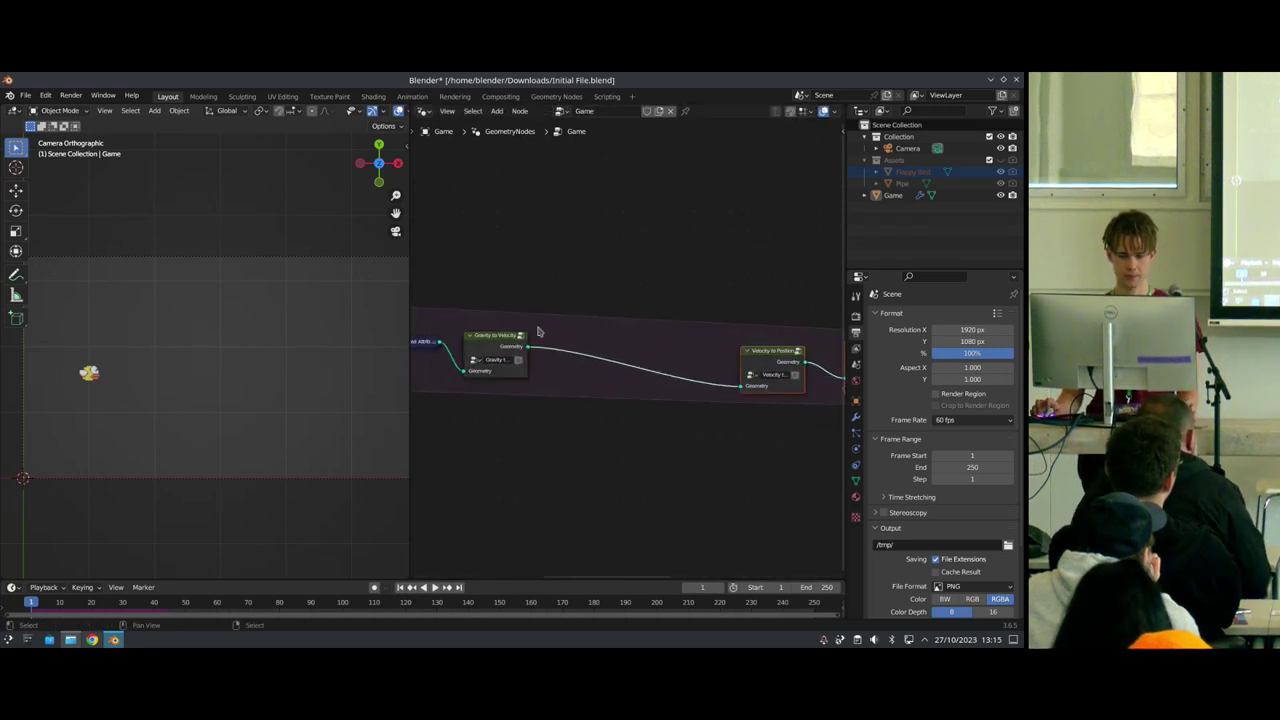
Step: Drop a Store Named Attribute node on the velocity link, set to Vector, named v
{"action": "key", "text": "shift+a"}
{"action": "type", "text": "store nam"}
{"action": "left_click", "coordinate": [604, 286]}
{"action": "left_click", "coordinate": [636, 350]}
{"action": "left_click", "coordinate": [632, 340]}
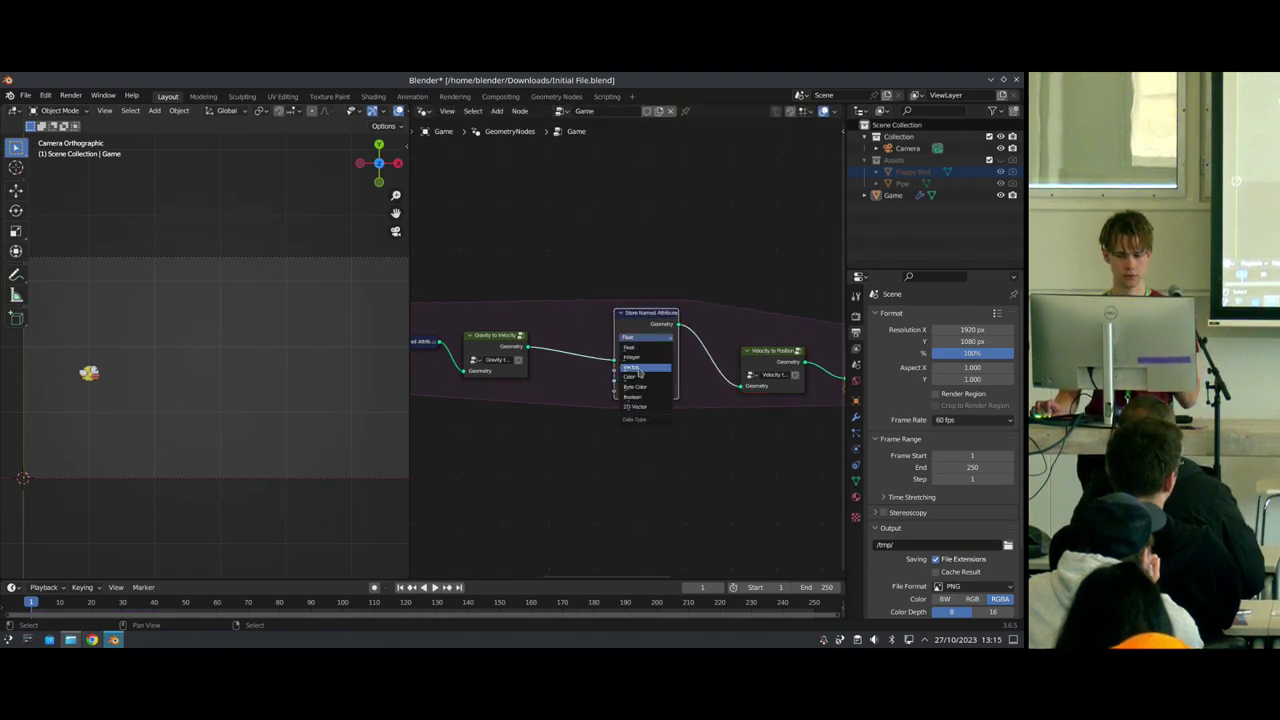
{"action": "left_click", "coordinate": [646, 366]}
{"action": "left_click", "coordinate": [651, 380]}
{"action": "type", "text": "v"}
{"action": "key", "text": "Return"}
Step: Nudge Gravity to Velocity and Store Named Attribute into tidy positions
{"action": "left_click_drag", "start_coordinate": [485, 349], "coordinate": [492, 355]}
{"action": "scroll", "coordinate": [487, 360], "scroll_direction": "down", "scroll_amount": 5}
{"action": "scroll", "coordinate": [487, 360], "scroll_direction": "up", "scroll_amount": 10}
{"action": "middle_click_drag", "start_coordinate": [440, 354], "coordinate": [549, 347]}
{"action": "left_click_drag", "start_coordinate": [551, 348], "coordinate": [560, 350]}
{"action": "middle_click_drag", "start_coordinate": [706, 411], "coordinate": [550, 409]}
{"action": "left_click_drag", "start_coordinate": [594, 304], "coordinate": [595, 319]}
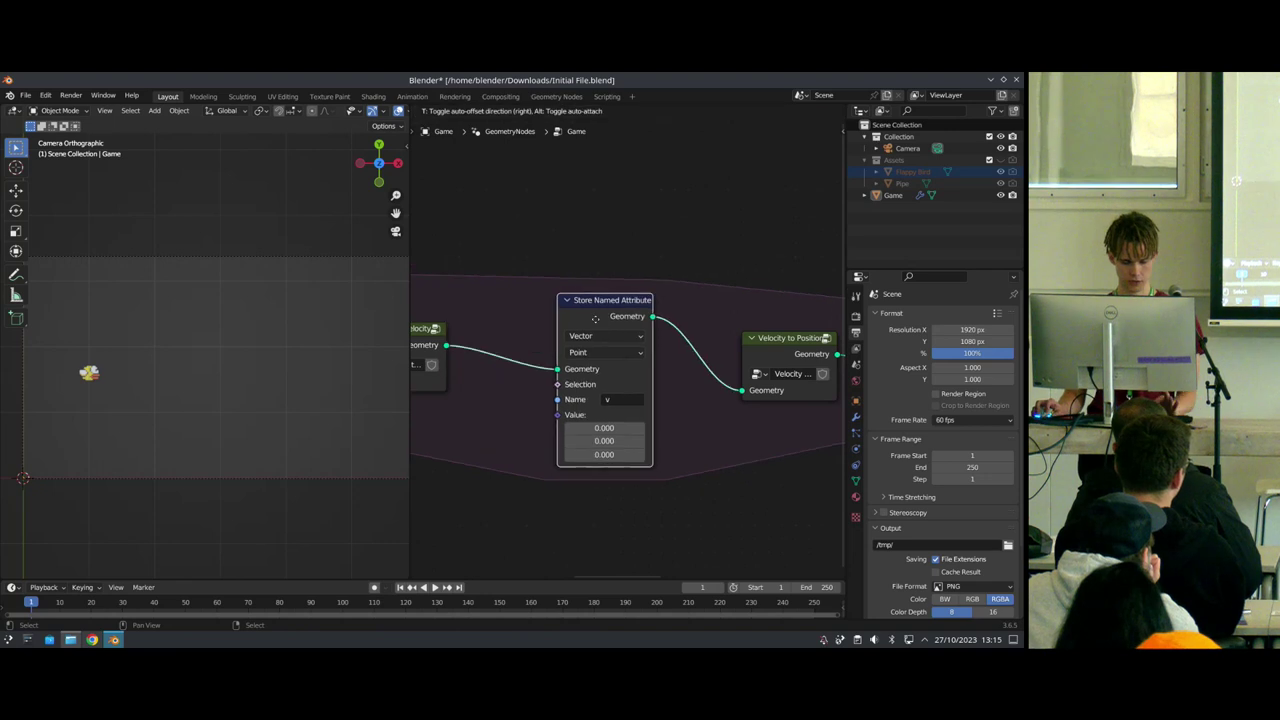
Step: Mute Store Named Attribute to compare the result, then unmute it
{"action": "key", "text": "m"}
{"action": "middle_click_drag", "start_coordinate": [684, 360], "coordinate": [514, 354]}
{"action": "mouse_move", "coordinate": [600, 348]}
{"action": "left_mouse_down"}
{"action": "mouse_move", "coordinate": [618, 348]}
{"action": "mouse_move", "coordinate": [598, 341]}
{"action": "left_mouse_up"}
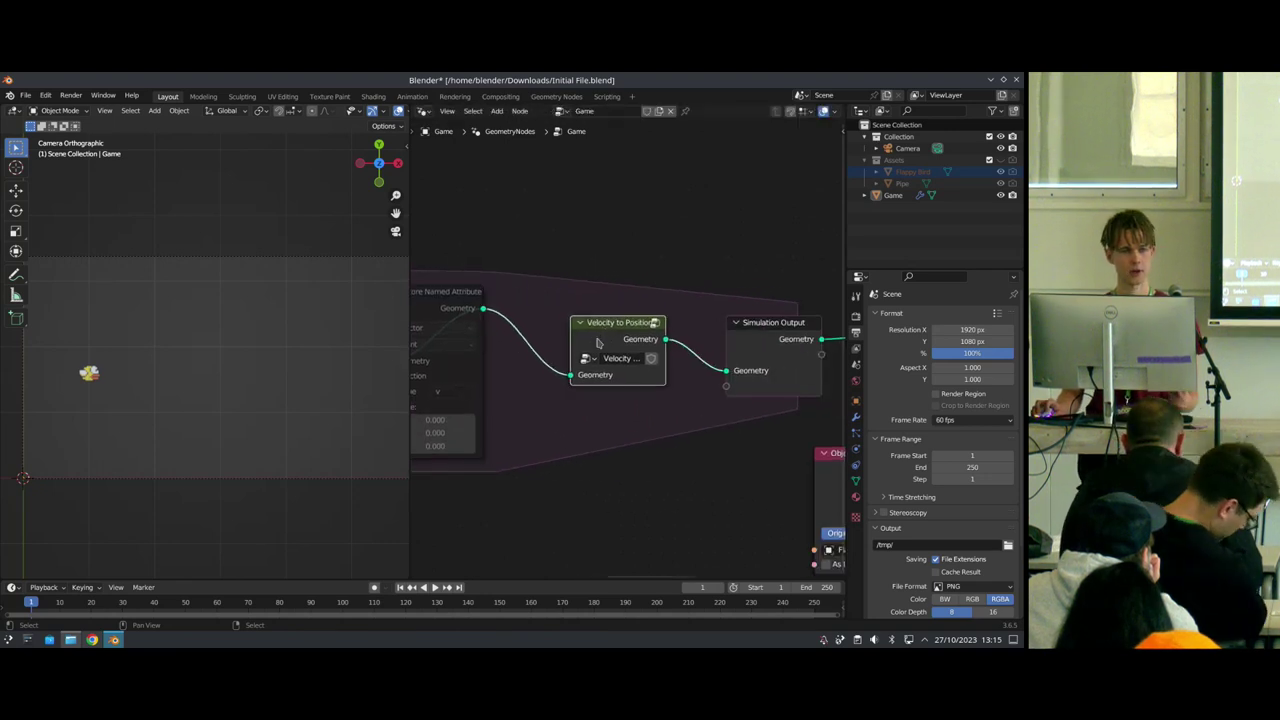
{"action": "middle_click_drag", "start_coordinate": [482, 380], "coordinate": [647, 390]}
{"action": "middle_click_drag", "start_coordinate": [593, 340], "coordinate": [643, 316]}
{"action": "left_click_drag", "start_coordinate": [642, 297], "coordinate": [640, 299]}
{"action": "key", "text": "m"}
{"action": "scroll", "coordinate": [657, 420], "scroll_direction": "down", "scroll_amount": 1}
{"action": "scroll", "coordinate": [657, 420], "scroll_direction": "up", "scroll_amount": 2}
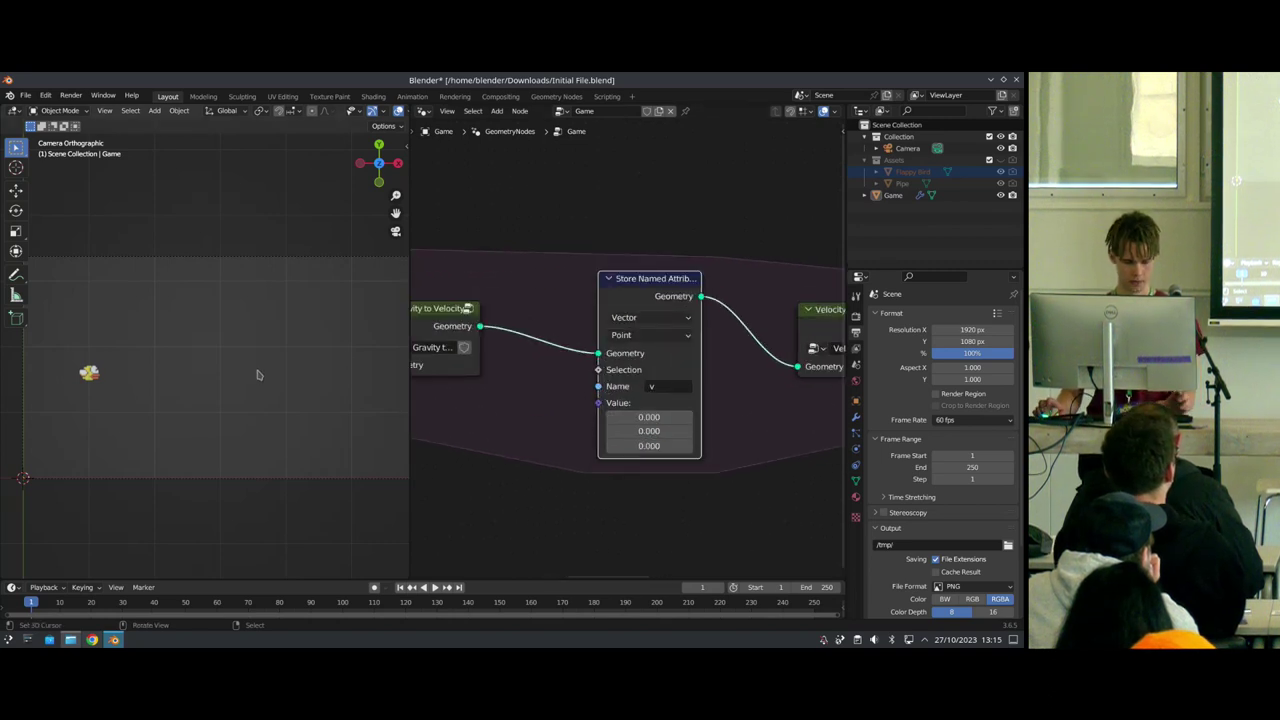
Step: Preview the animation, rewind to frame 1, and set the timeline end frame to 5000
{"action": "key", "text": "space"}
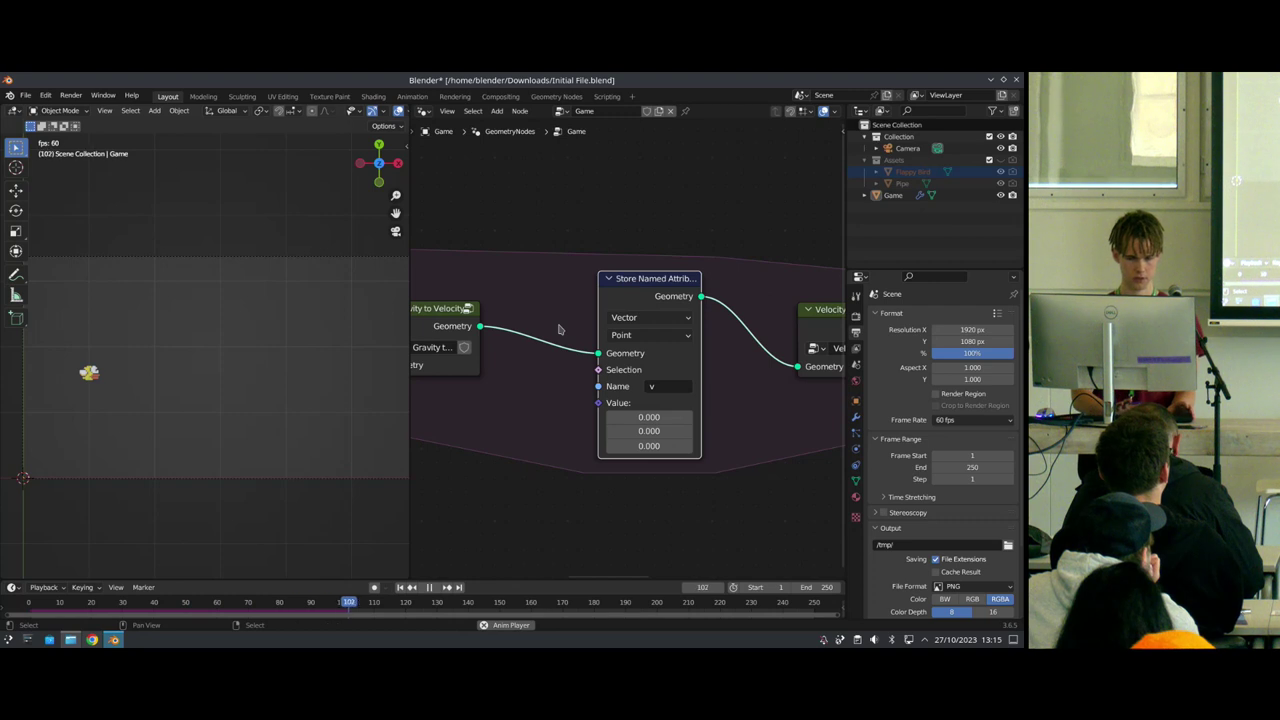
{"action": "key", "text": "space"}
{"action": "key", "text": "shift+Left"}
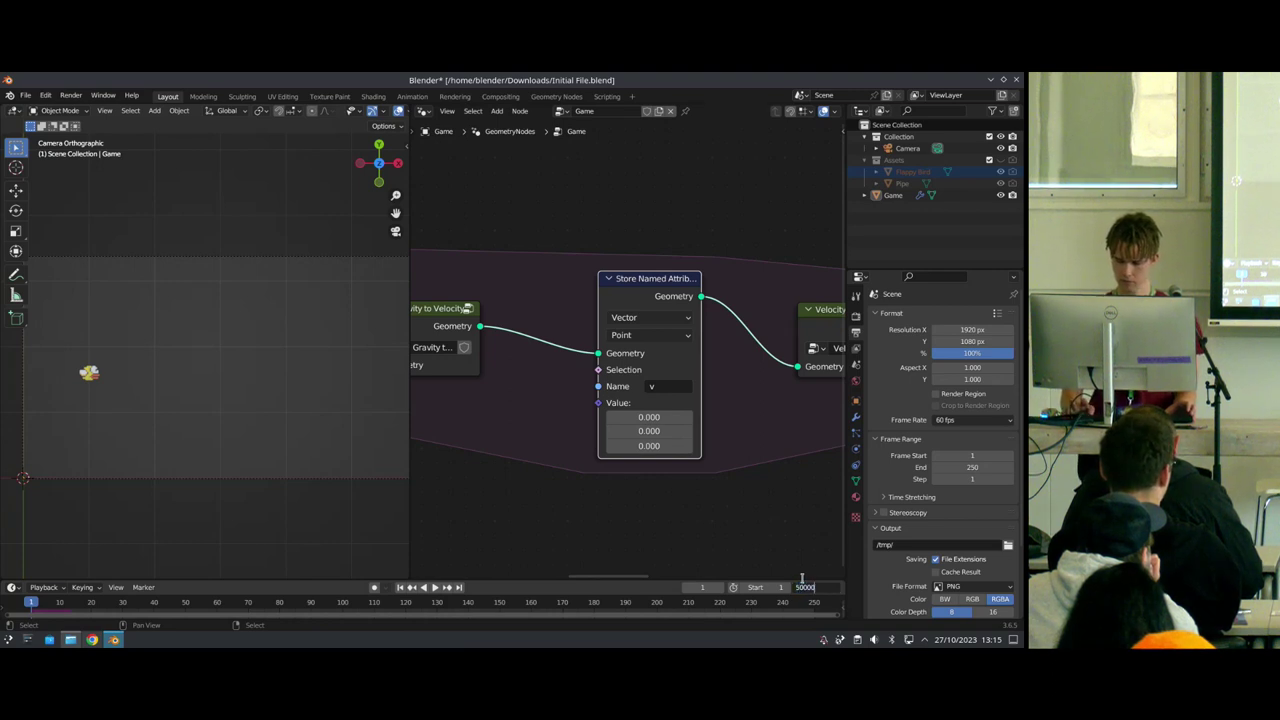
{"action": "key", "text": "Return"}
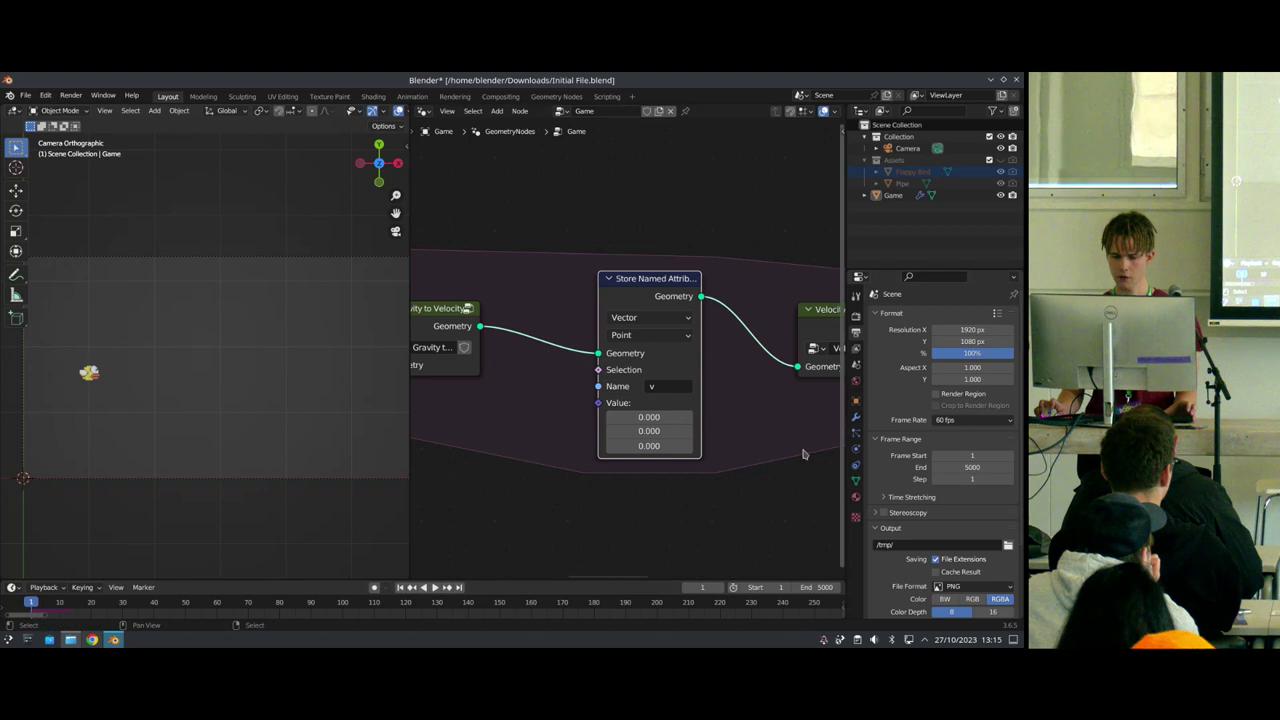
Step: Set the stored v value's Y to 5 and play it back to test the bird rising
{"action": "left_click", "coordinate": [645, 431]}
{"action": "type", "text": "5"}
{"action": "key", "text": "Return"}
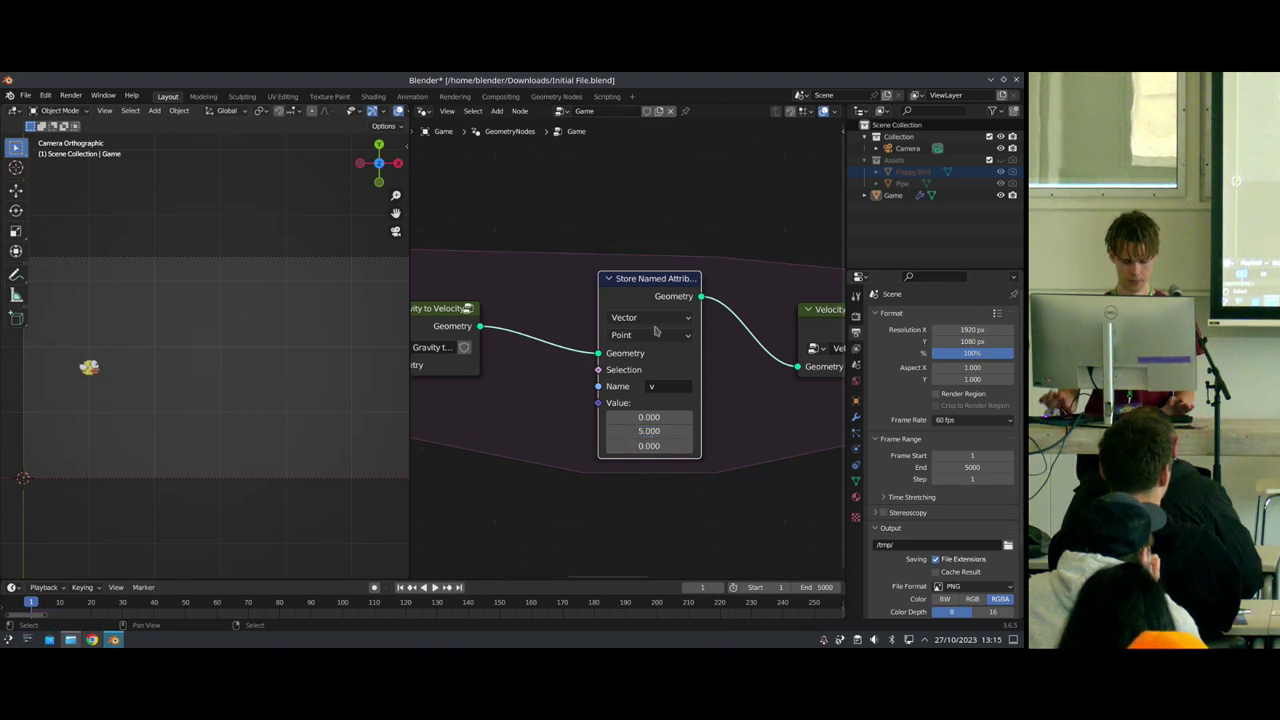
{"action": "key", "text": "space"}
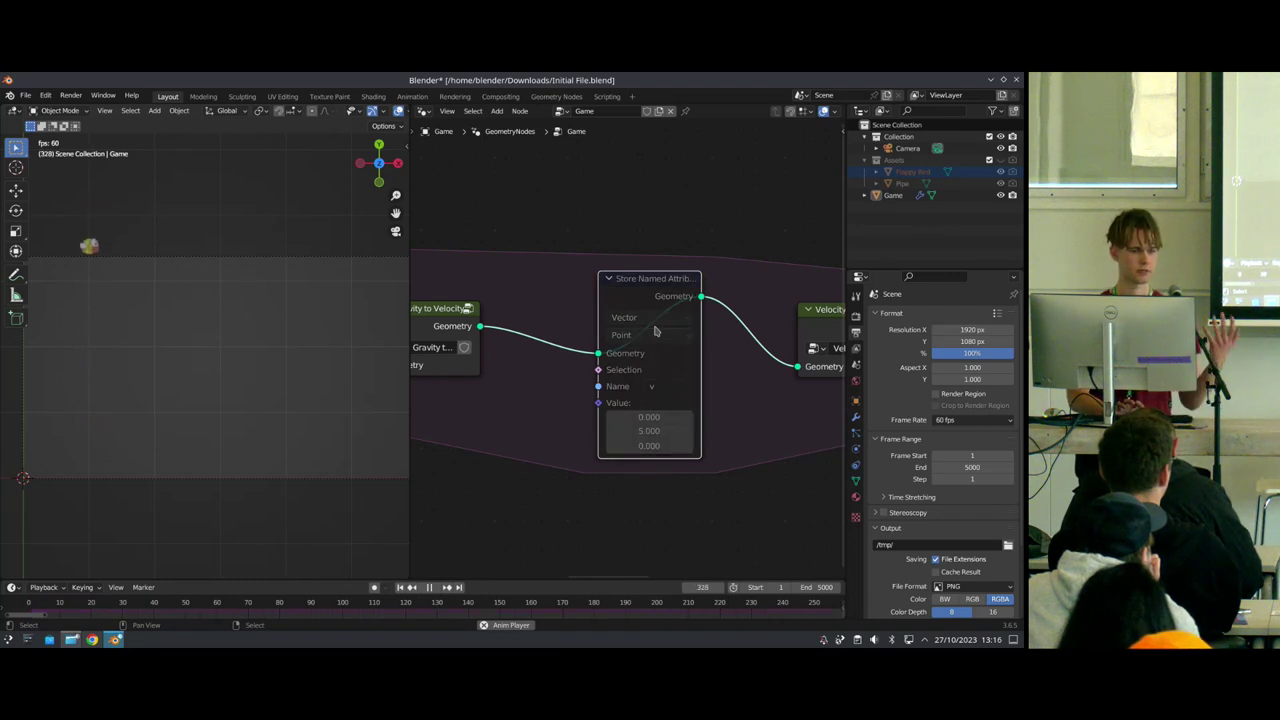
{"action": "key", "text": "space"}
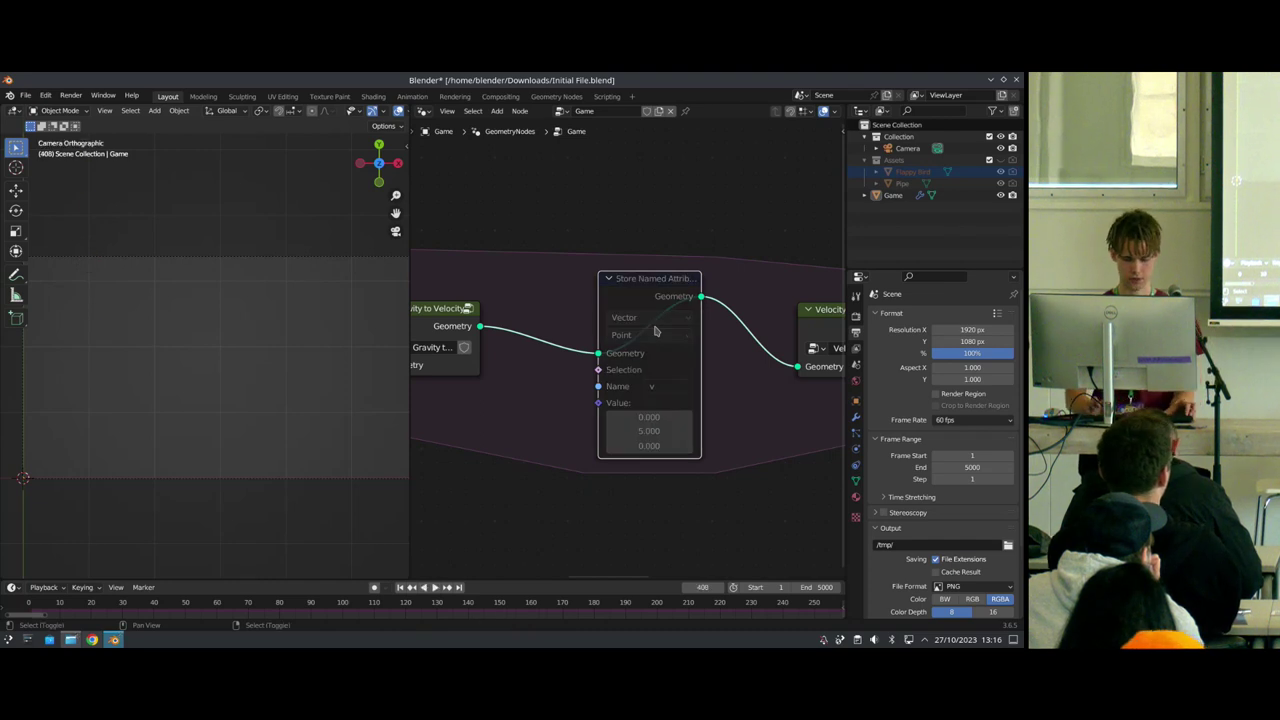
{"action": "key", "text": "shift+Left"}
Step: Play the fall with the Store Named Attribute node muted and unmuted, then rewind to frame 1
{"action": "scroll", "coordinate": [198, 371], "scroll_direction": "up", "scroll_amount": 4}
{"action": "scroll", "coordinate": [195, 379], "scroll_direction": "down", "scroll_amount": 7}
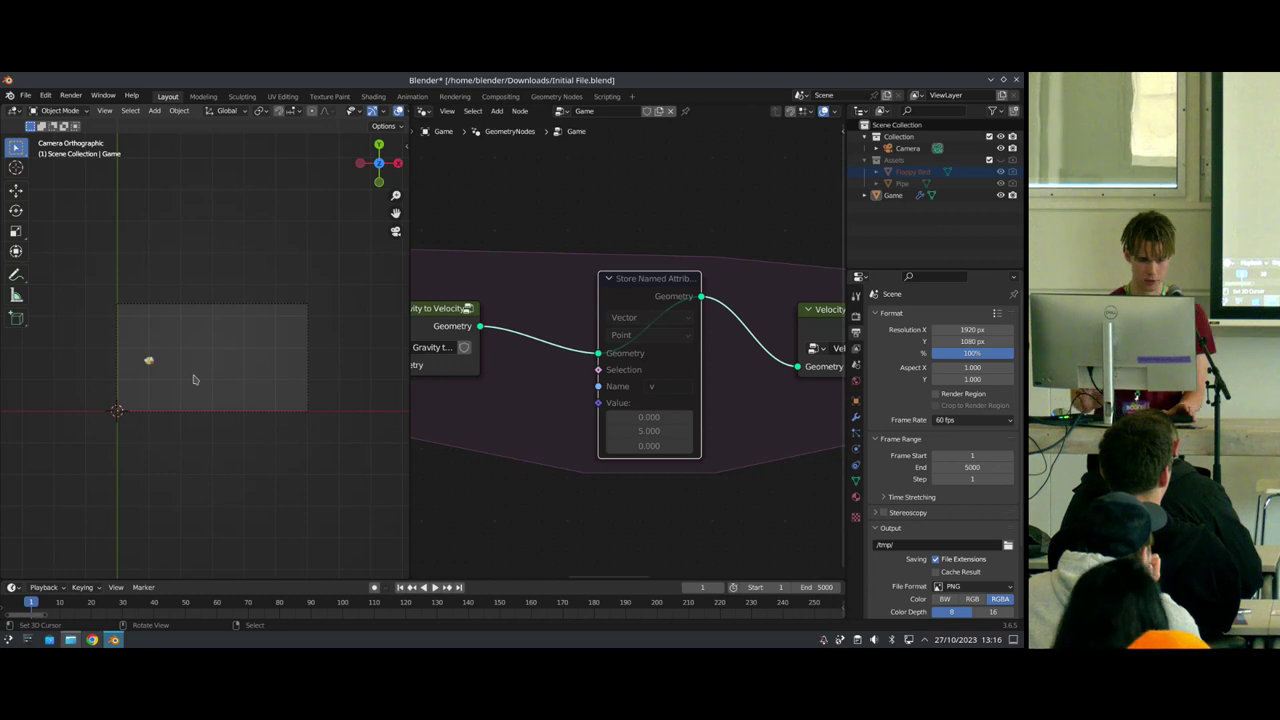
{"action": "left_click_drag", "start_coordinate": [633, 294], "coordinate": [600, 309]}
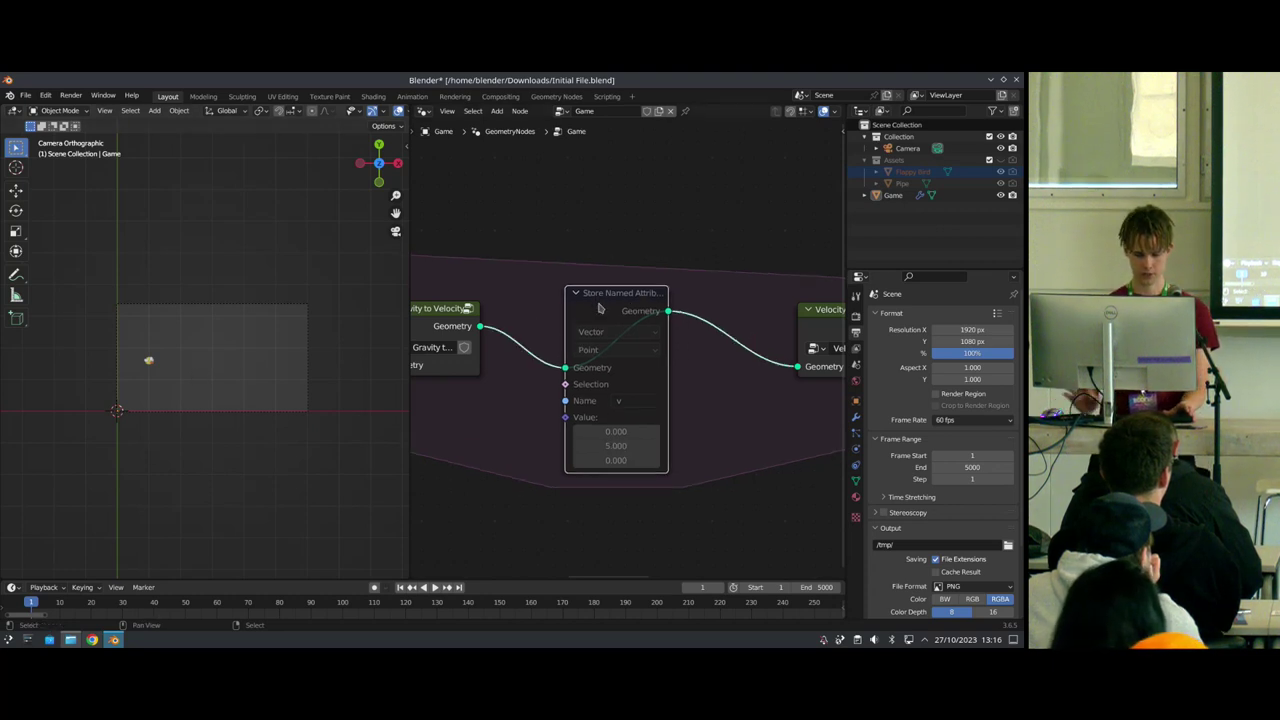
{"action": "key", "text": "space"}
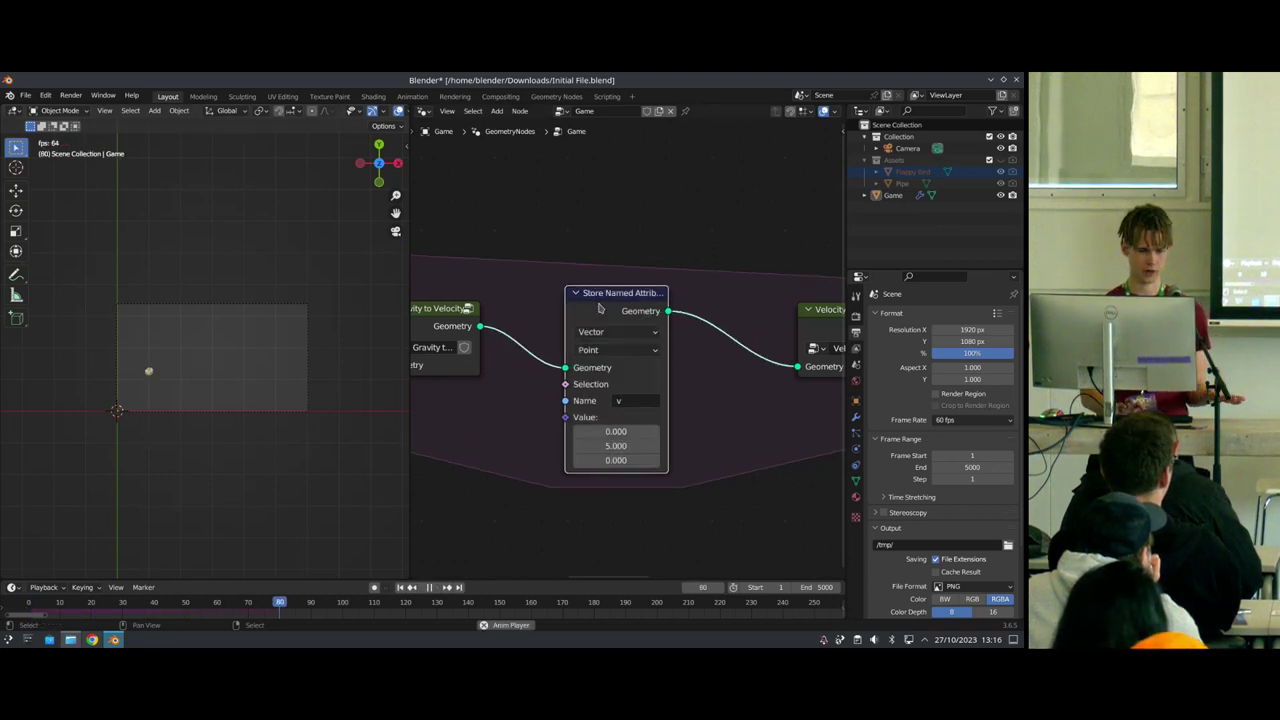
{"action": "key", "text": "m"}
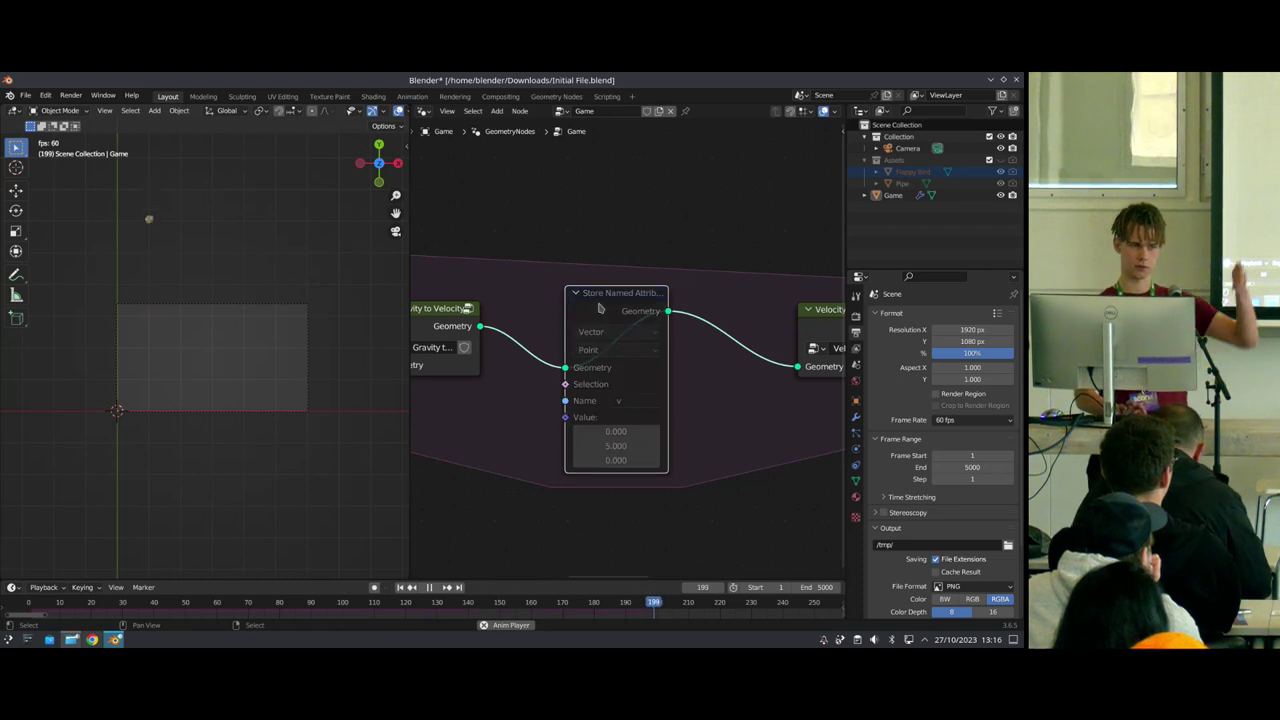
{"action": "key", "text": "m"}
{"action": "key", "text": "m"}
{"action": "key", "text": "space"}
{"action": "key", "text": "shift+Left"}
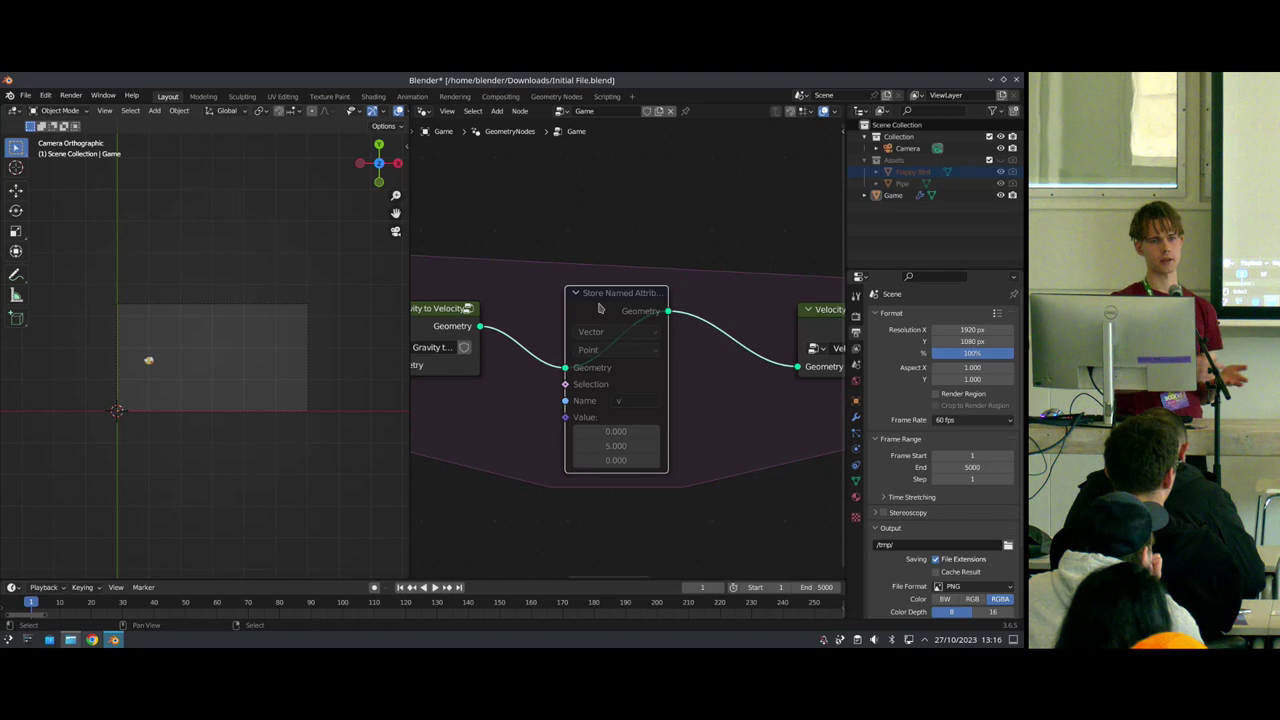
Step: Nudge the Store Named Attribute node right, then pan and orbit the 3D view toward the bird
{"action": "left_click_drag", "start_coordinate": [609, 314], "coordinate": [623, 311]}
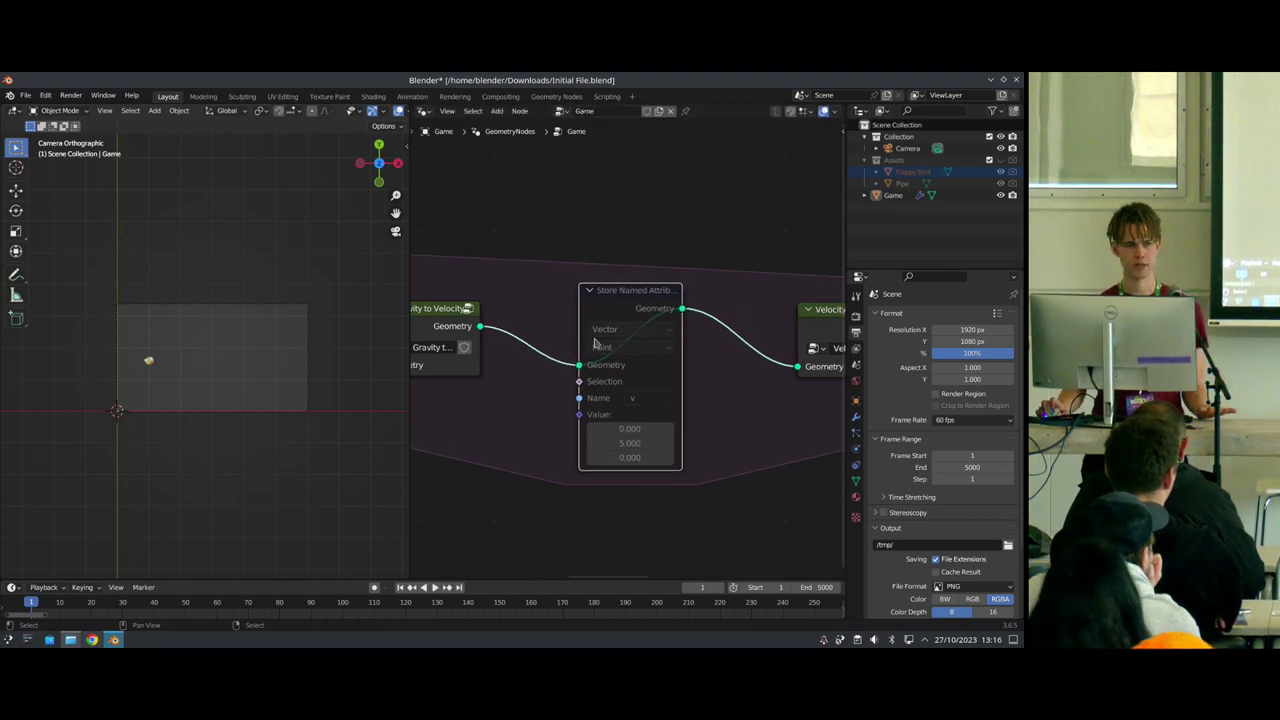
{"action": "middle_click_drag", "start_coordinate": [187, 429], "coordinate": [263, 416], "text": "shift"}
{"action": "scroll", "coordinate": [266, 417], "scroll_direction": "up", "scroll_amount": 2}
{"action": "scroll", "coordinate": [262, 419], "scroll_direction": "down", "scroll_amount": 6}
{"action": "scroll", "coordinate": [253, 421], "scroll_direction": "up", "scroll_amount": 6}
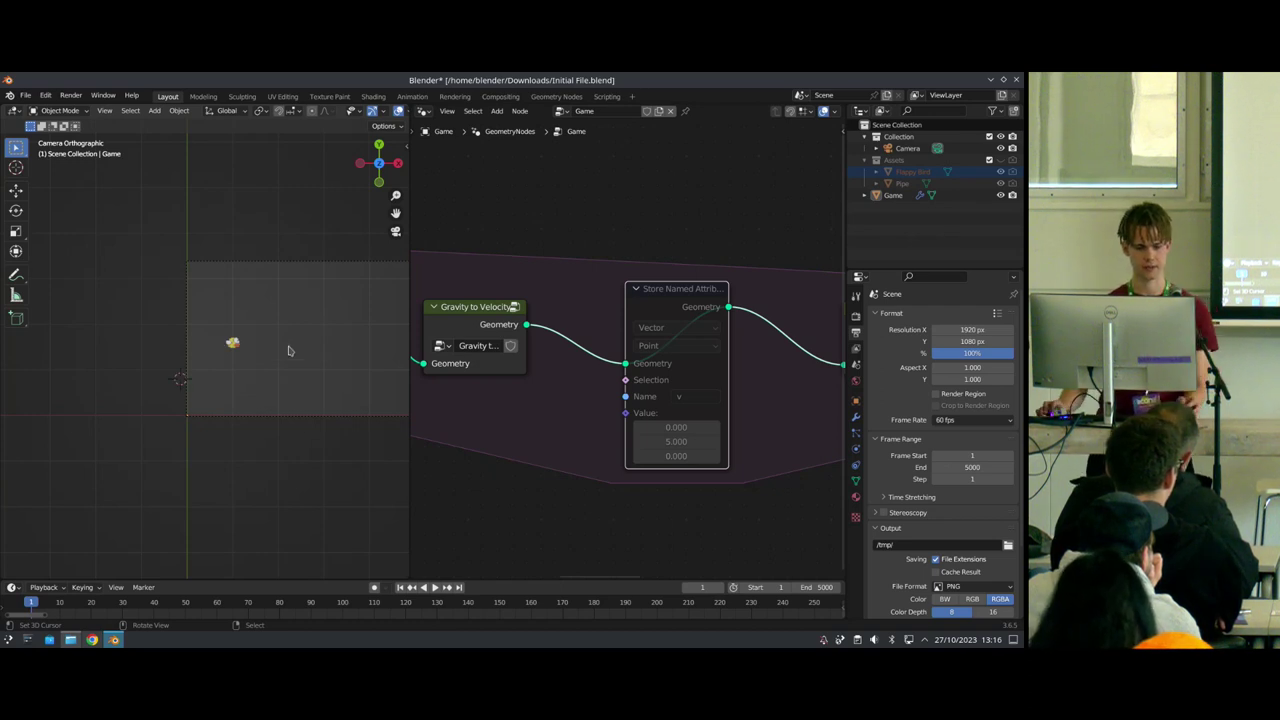
{"action": "middle_click_drag", "start_coordinate": [206, 429], "coordinate": [243, 363], "text": "shift"}
Step: Switch to top orthographic view and snap the 3D cursor to the world origin
{"action": "left_click", "coordinate": [382, 158]}
{"action": "scroll", "coordinate": [220, 328], "scroll_direction": "down", "scroll_amount": 4}
{"action": "scroll", "coordinate": [206, 337], "scroll_direction": "up", "scroll_amount": 10}
{"action": "key", "text": "shift+s"}
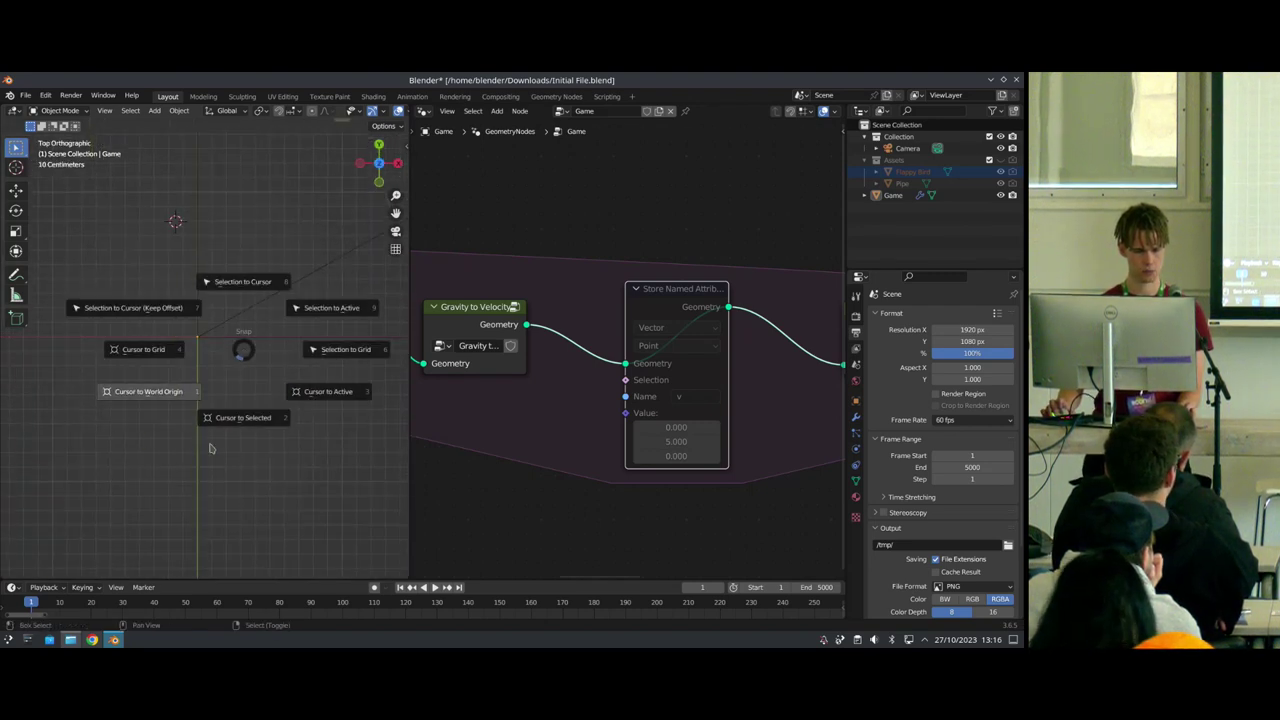
{"action": "left_click", "coordinate": [144, 427]}
Step: Add a Cube empty at the origin and scale it down
{"action": "key", "text": "shift+a"}
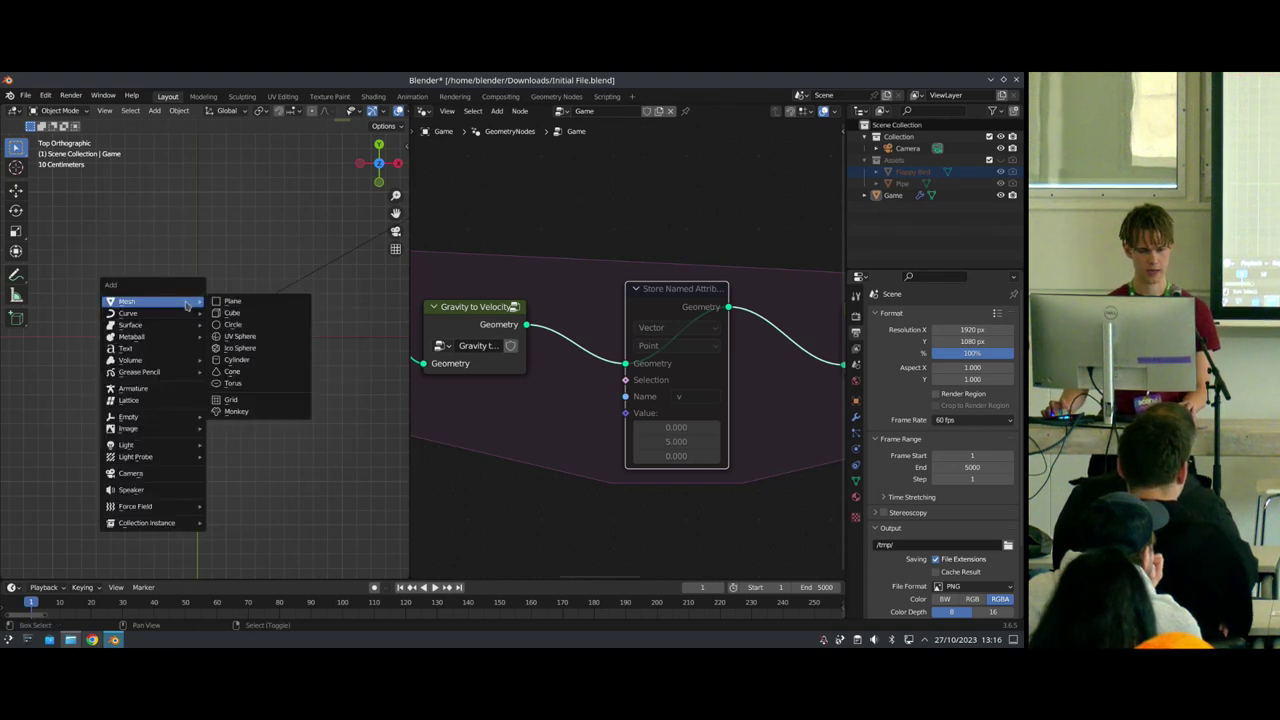
{"action": "mouse_move", "coordinate": [159, 305]}
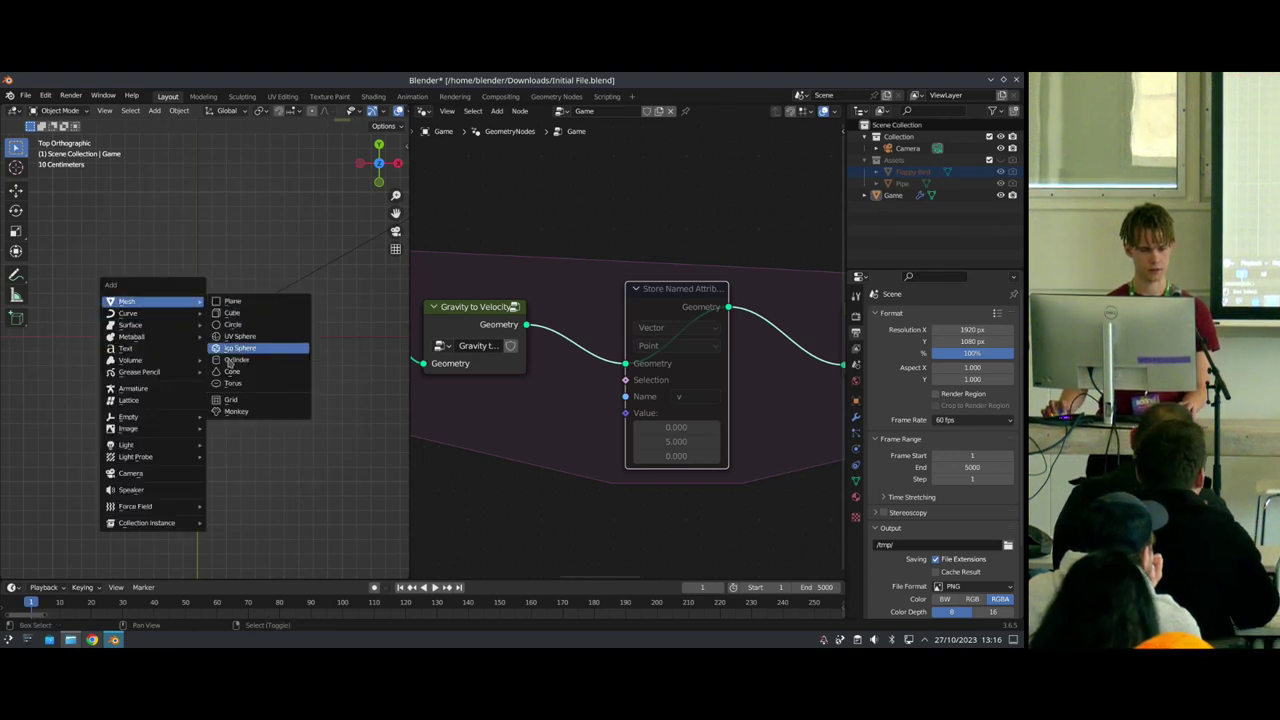
{"action": "mouse_move", "coordinate": [163, 418]}
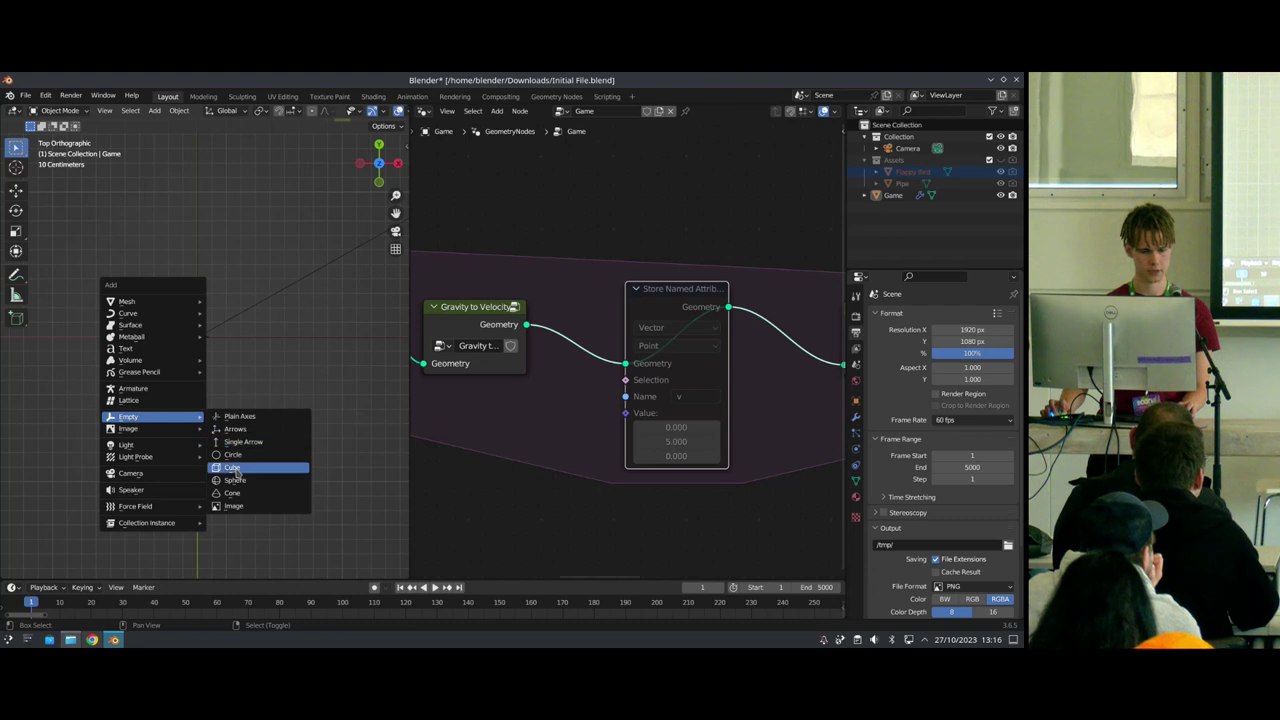
{"action": "left_click", "coordinate": [232, 467]}
{"action": "key", "text": "s"}
{"action": "left_click", "coordinate": [232, 355]}
Step: Move the cube empty to a new position in the viewport
{"action": "scroll", "coordinate": [233, 372], "scroll_direction": "down", "scroll_amount": 2}
{"action": "scroll", "coordinate": [231, 385], "scroll_direction": "up", "scroll_amount": 3}
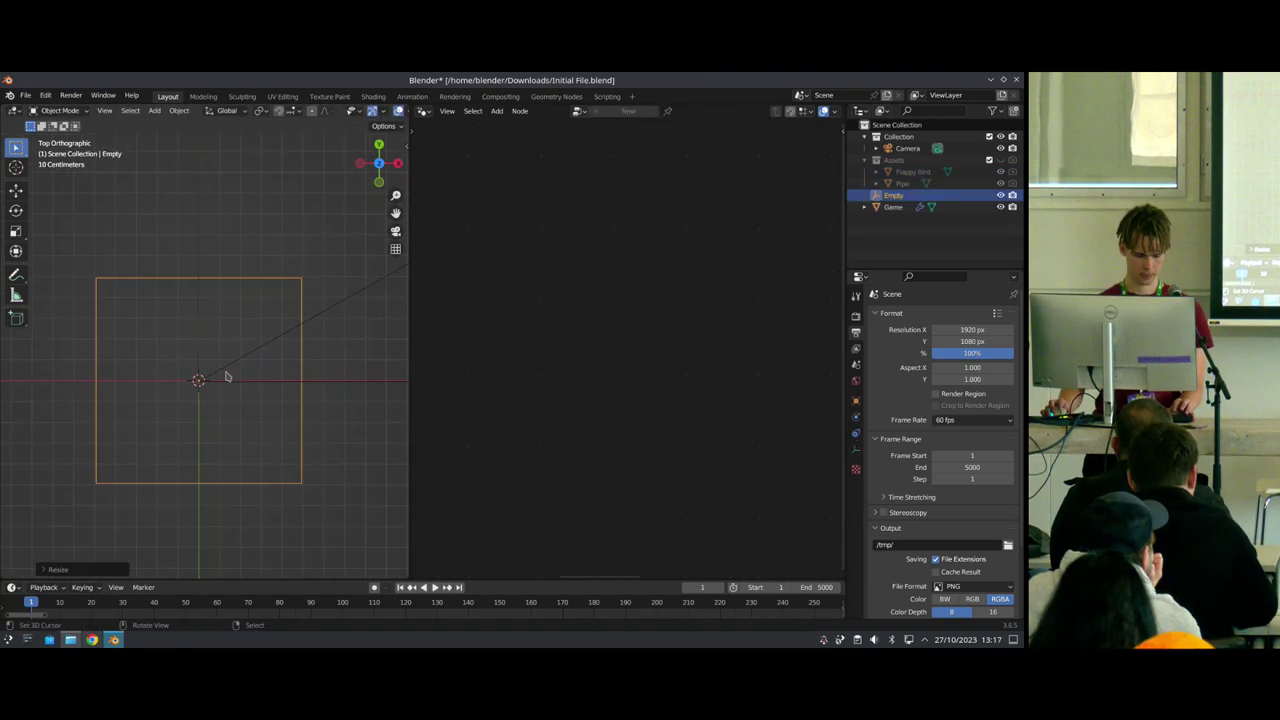
{"action": "key", "text": "g"}
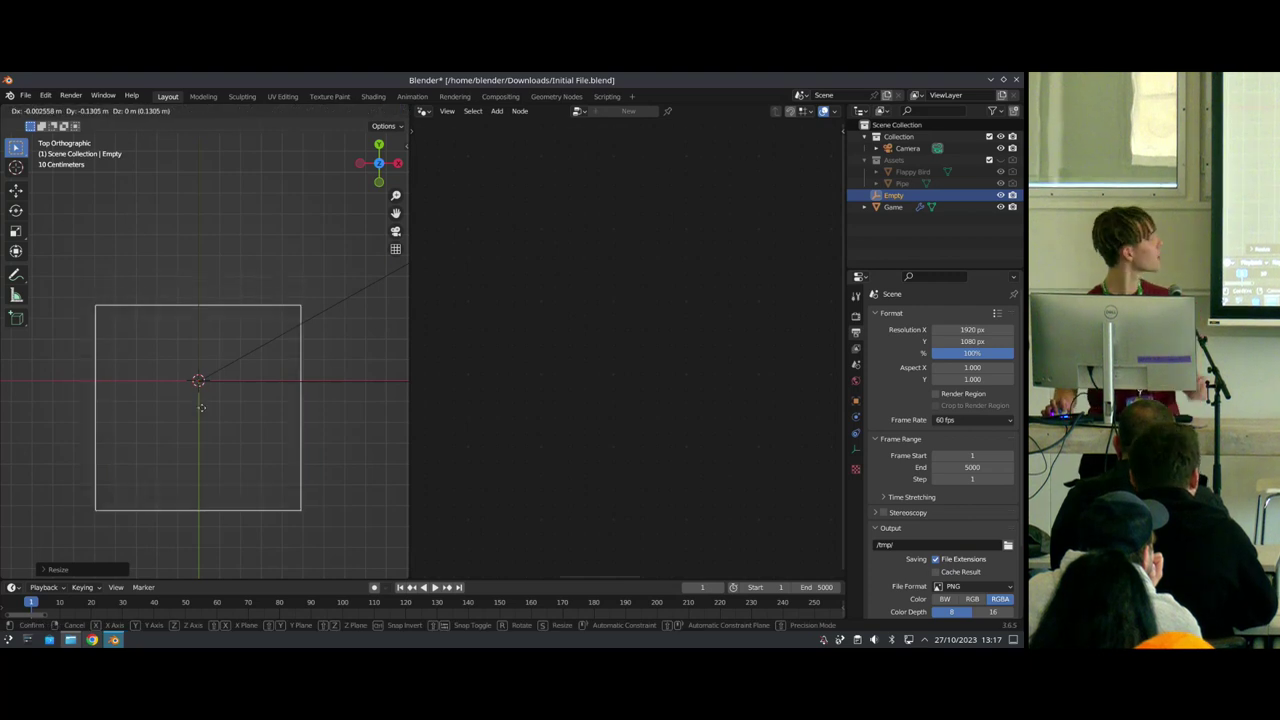
{"action": "right_click", "coordinate": [196, 394]}
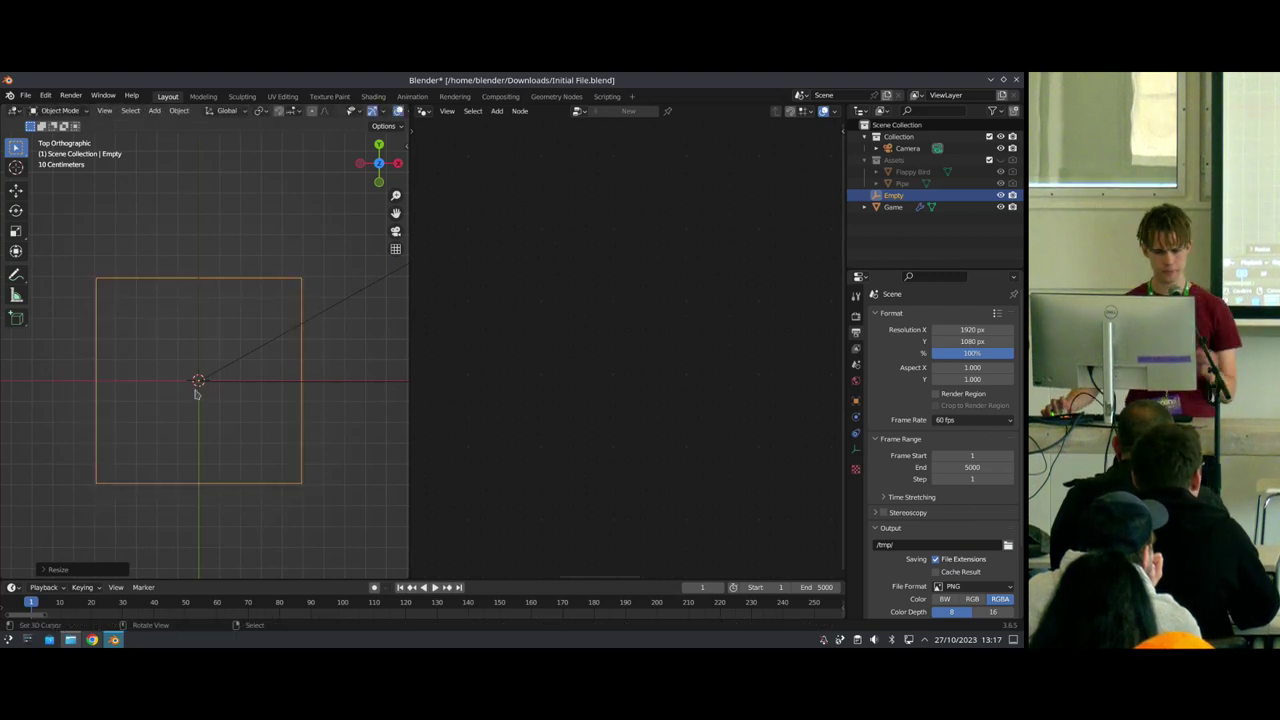
{"action": "scroll", "coordinate": [208, 388], "scroll_direction": "down", "scroll_amount": 2}
{"action": "scroll", "coordinate": [190, 410], "scroll_direction": "up", "scroll_amount": 5}
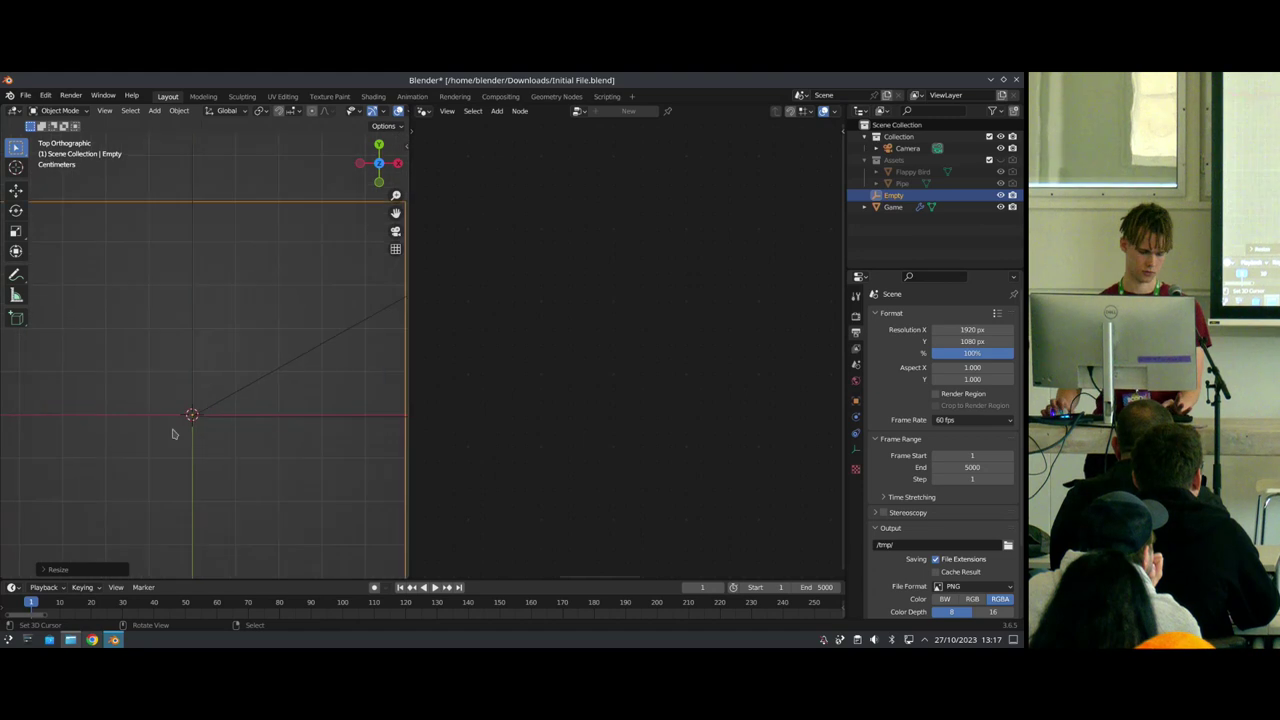
{"action": "key", "text": "g"}
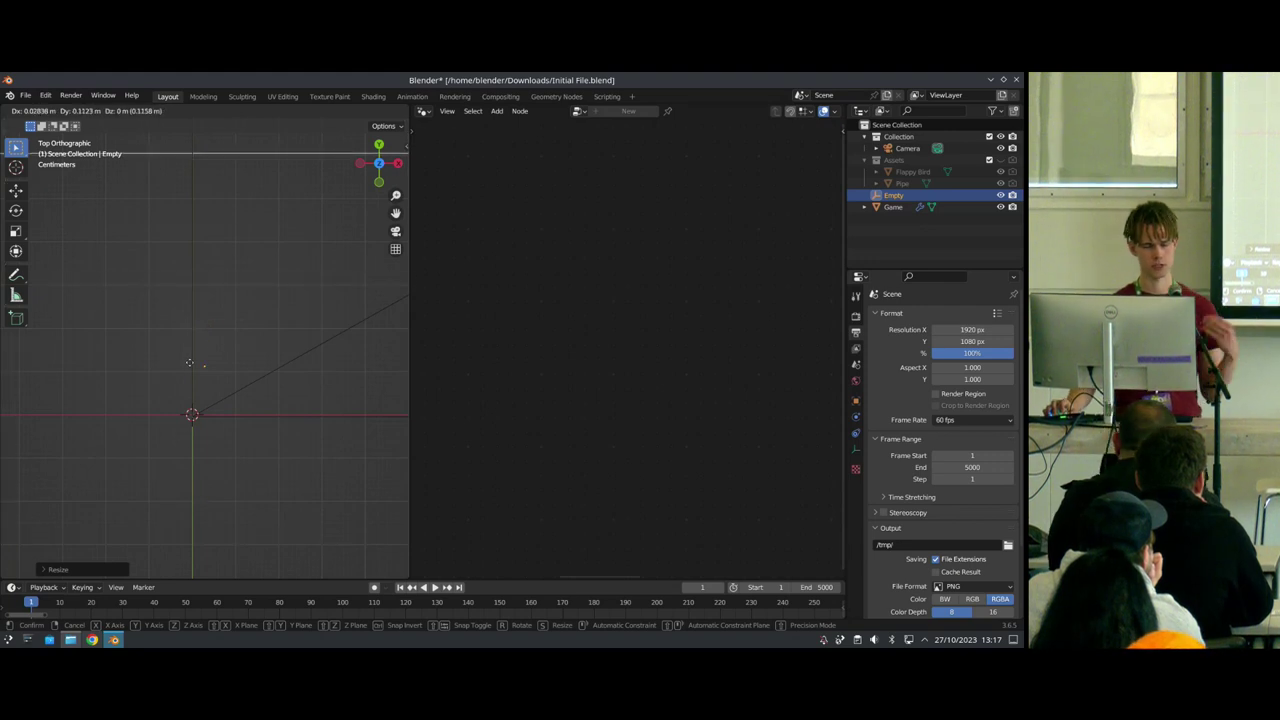
{"action": "left_click", "coordinate": [183, 420]}
{"action": "scroll", "coordinate": [215, 432], "scroll_direction": "down", "scroll_amount": 8}
{"action": "scroll", "coordinate": [220, 432], "scroll_direction": "up", "scroll_amount": 5}
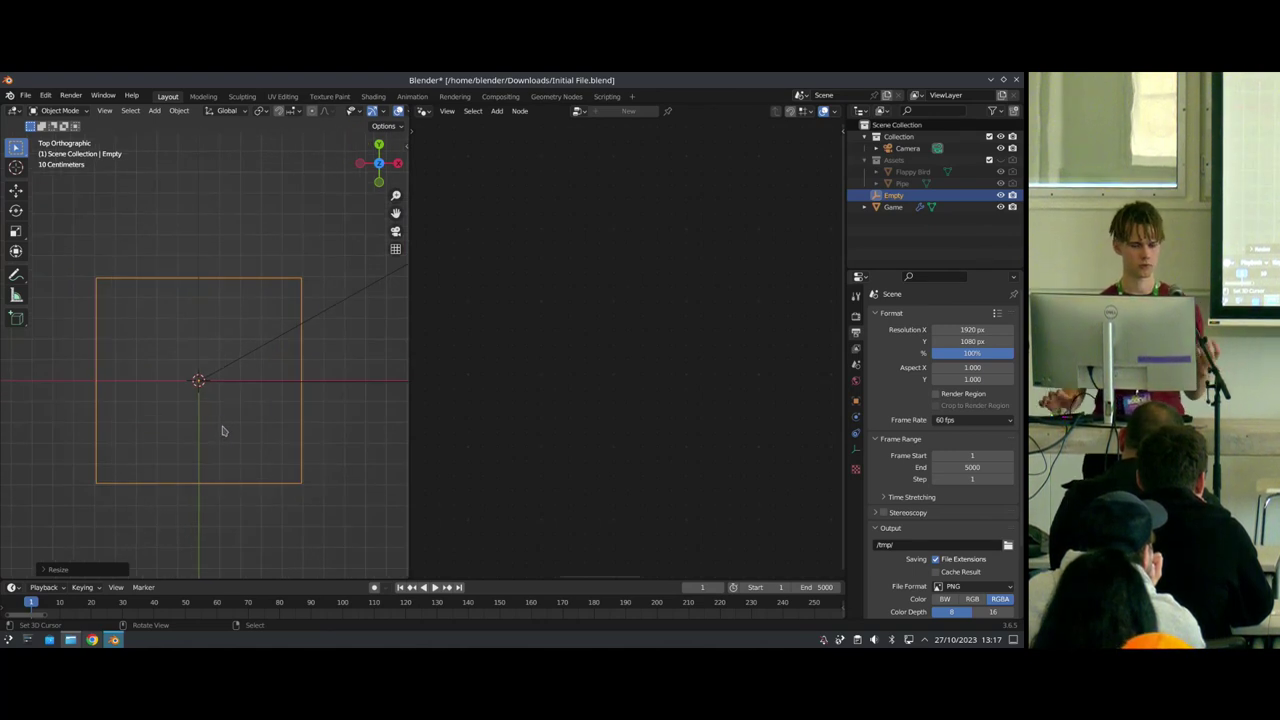
{"action": "scroll", "coordinate": [212, 432], "scroll_direction": "down", "scroll_amount": 2}
{"action": "scroll", "coordinate": [211, 432], "scroll_direction": "up", "scroll_amount": 4}
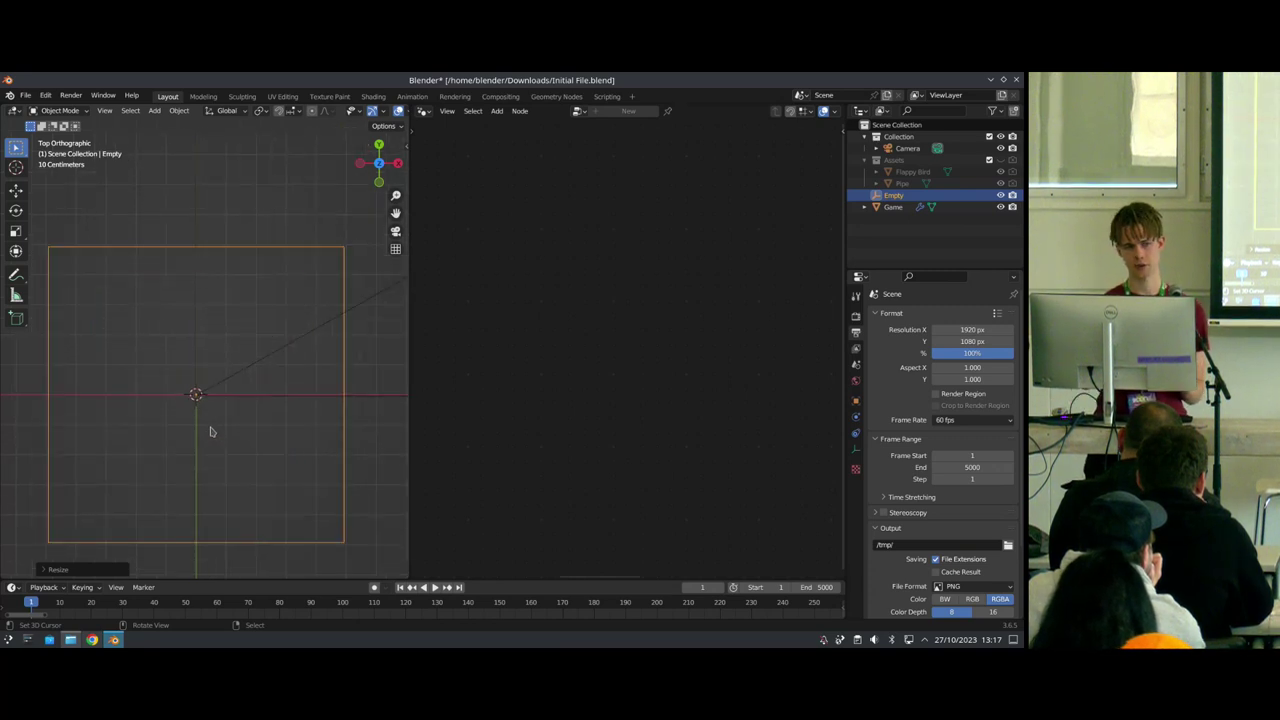
{"action": "key", "text": "g"}
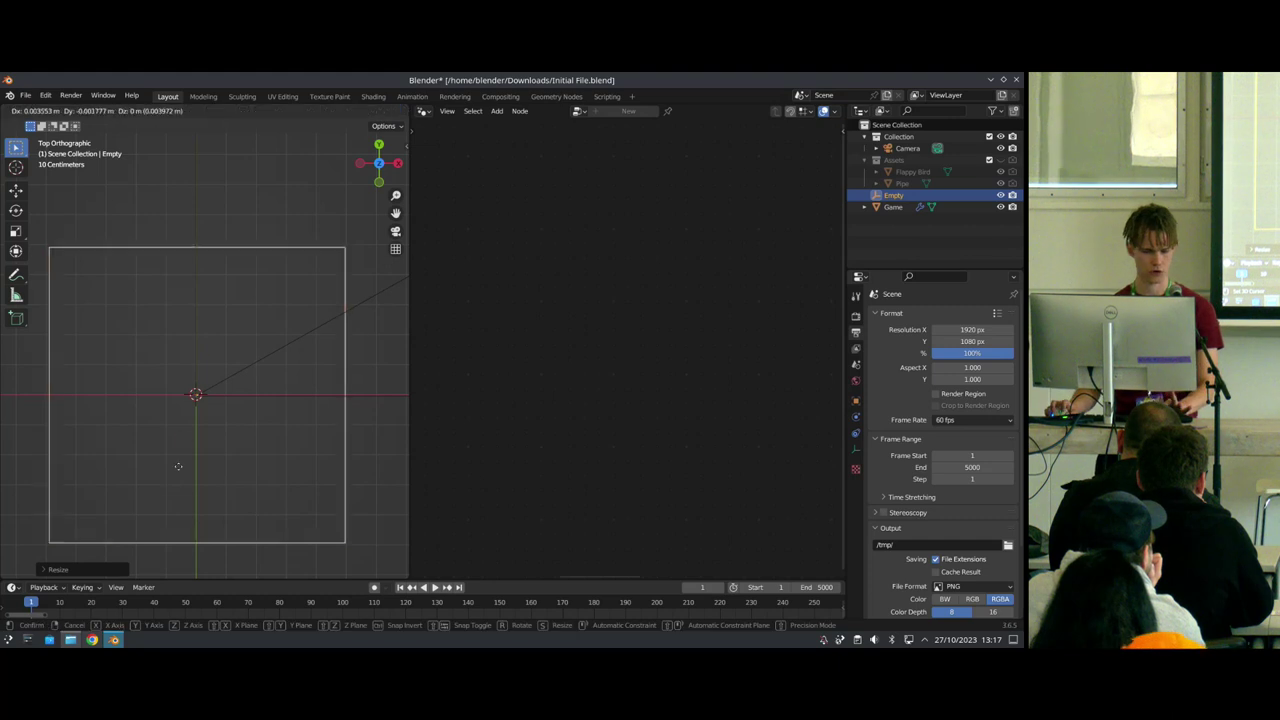
{"action": "right_click", "coordinate": [172, 486]}
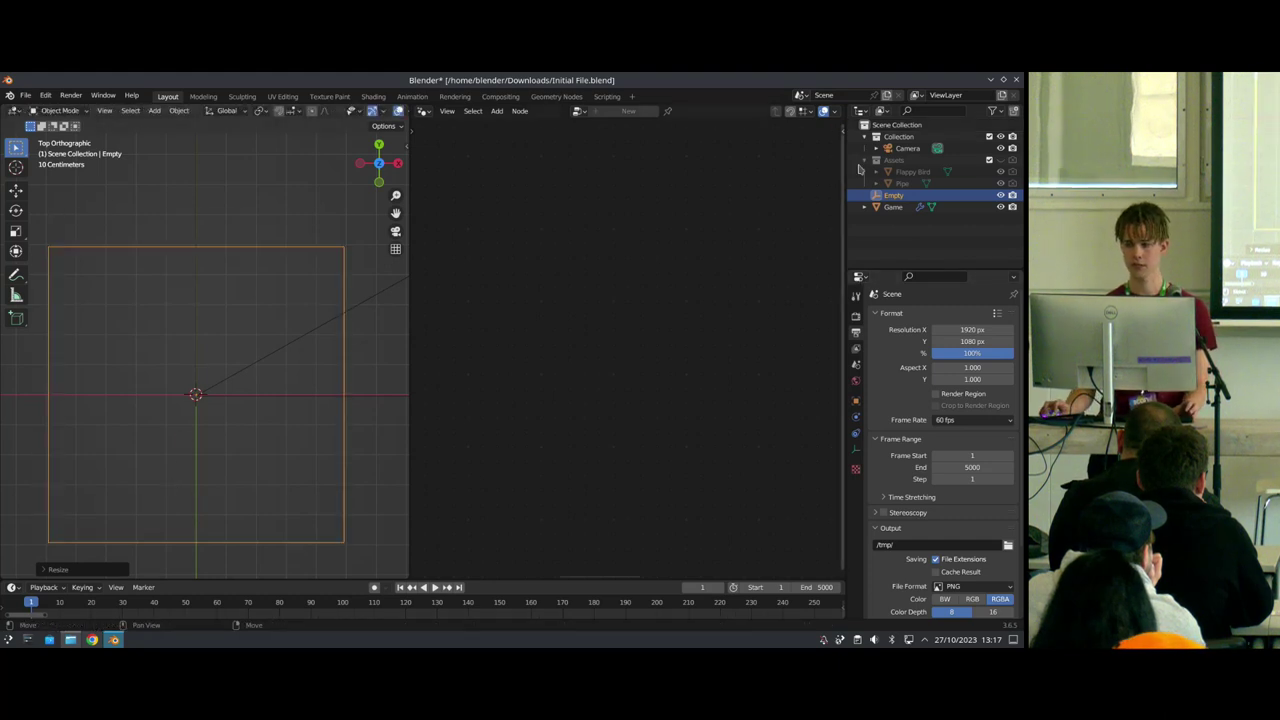
Step: Select Game, pin its node tree, and drag the Empty in from the outliner
{"action": "left_click", "coordinate": [893, 207]}
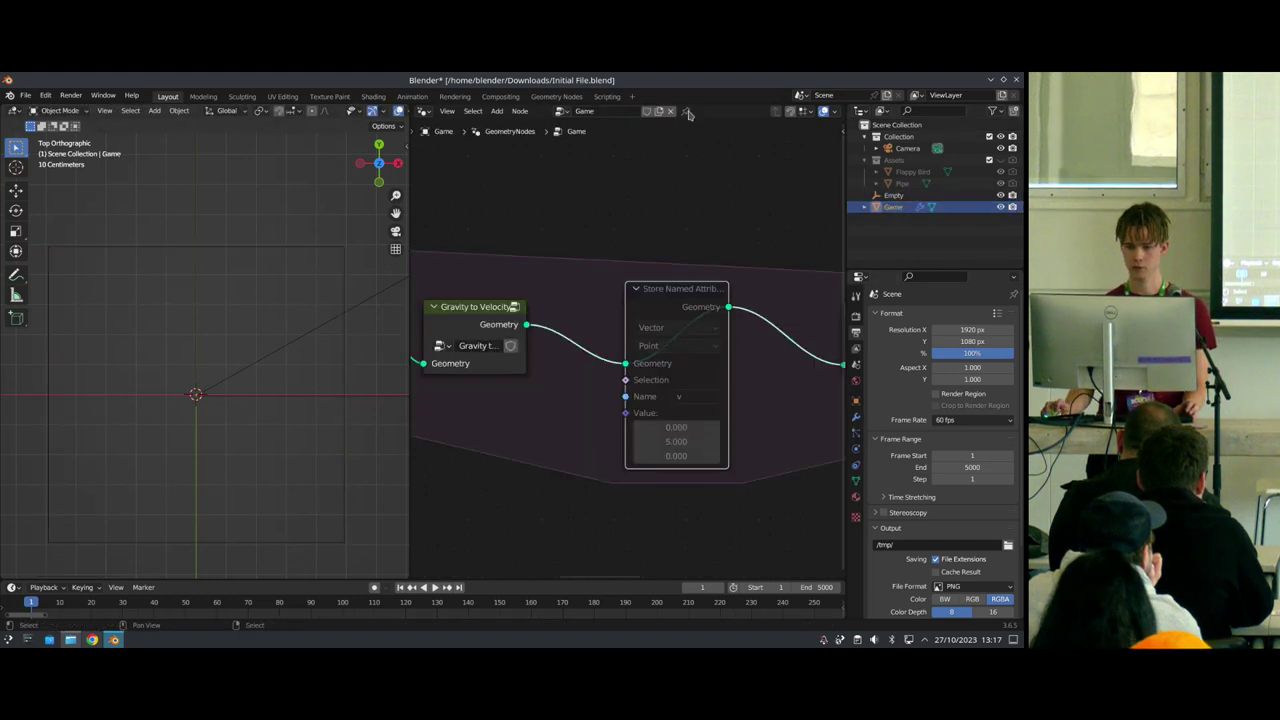
{"action": "left_click", "coordinate": [685, 112]}
{"action": "scroll", "coordinate": [641, 325], "scroll_direction": "down", "scroll_amount": 6}
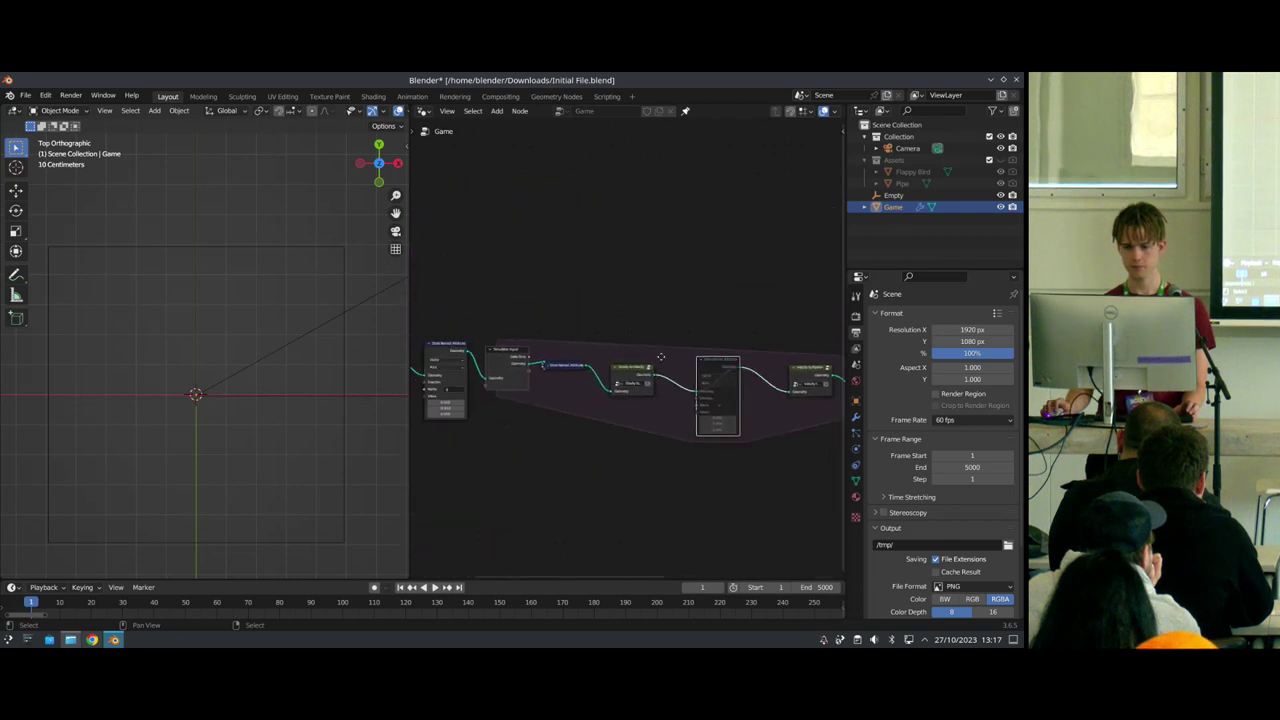
{"action": "scroll", "coordinate": [641, 325], "scroll_direction": "up", "scroll_amount": 2}
{"action": "left_click_drag", "start_coordinate": [893, 195], "coordinate": [578, 204]}
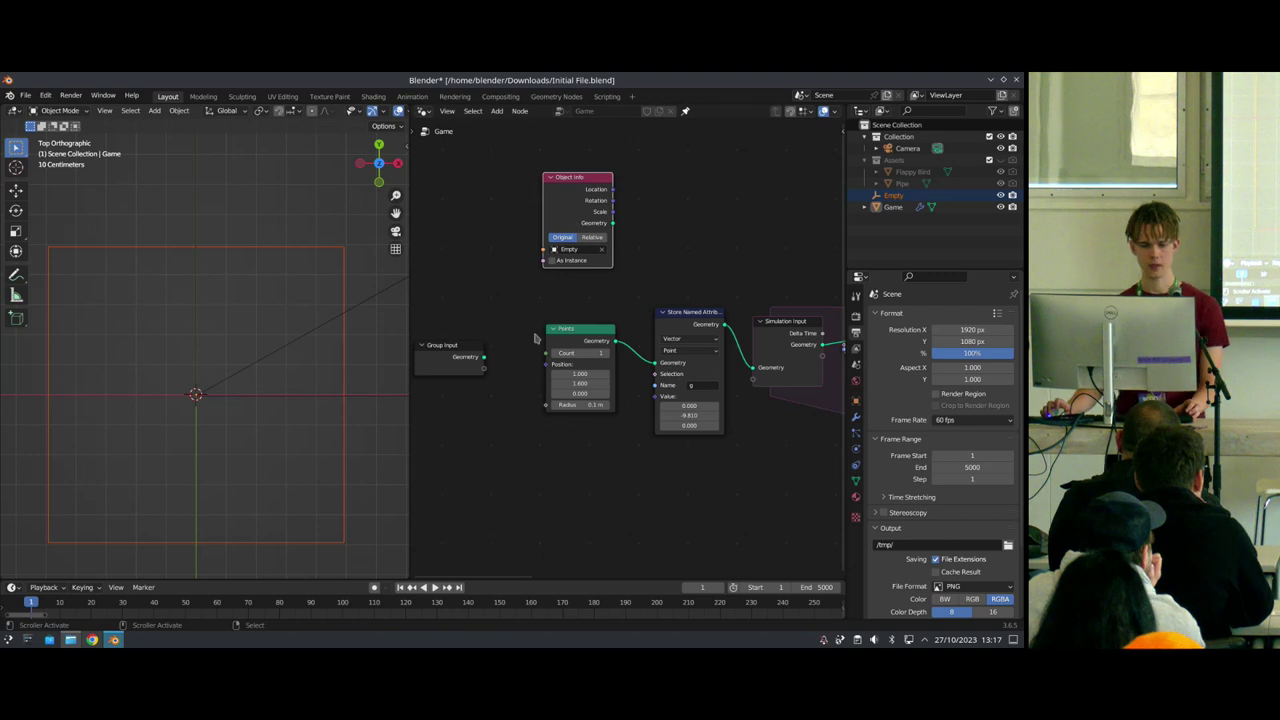
Step: Place the Object Info node above Points, then duplicate and delete a g Store Named Attribute copy
{"action": "middle_click_drag", "start_coordinate": [660, 197], "coordinate": [584, 253]}
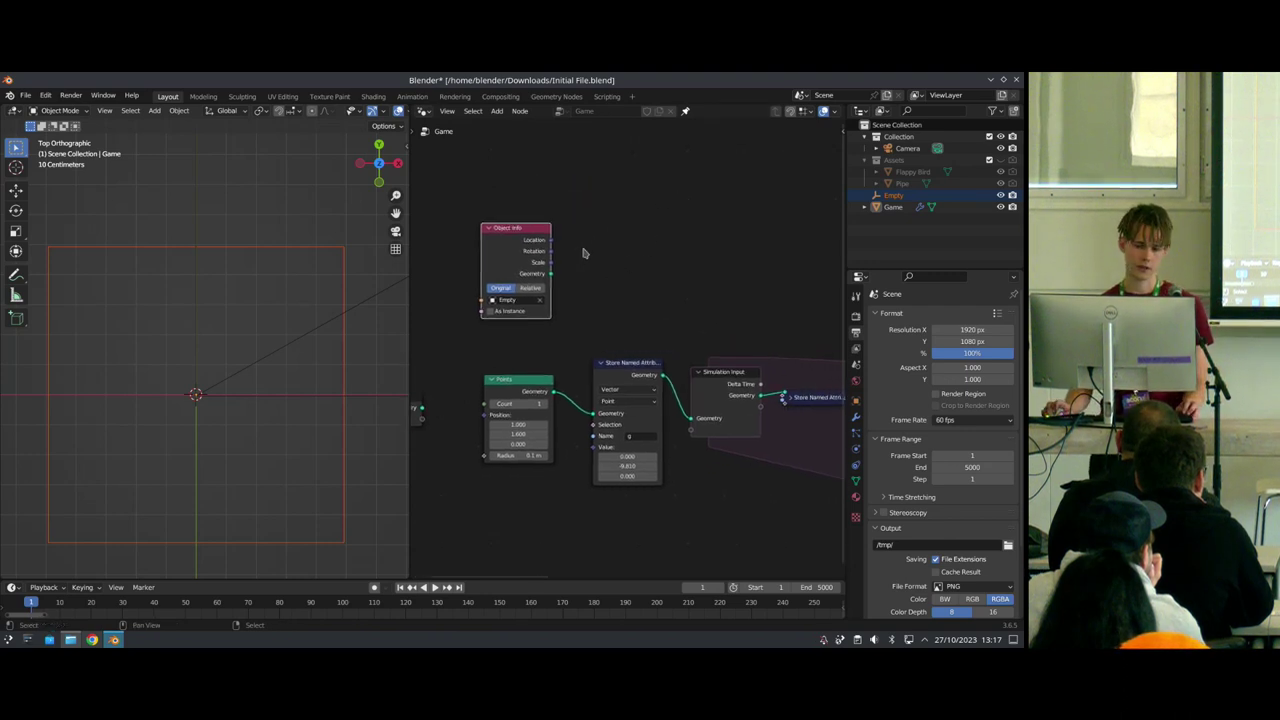
{"action": "left_click_drag", "start_coordinate": [509, 264], "coordinate": [511, 274]}
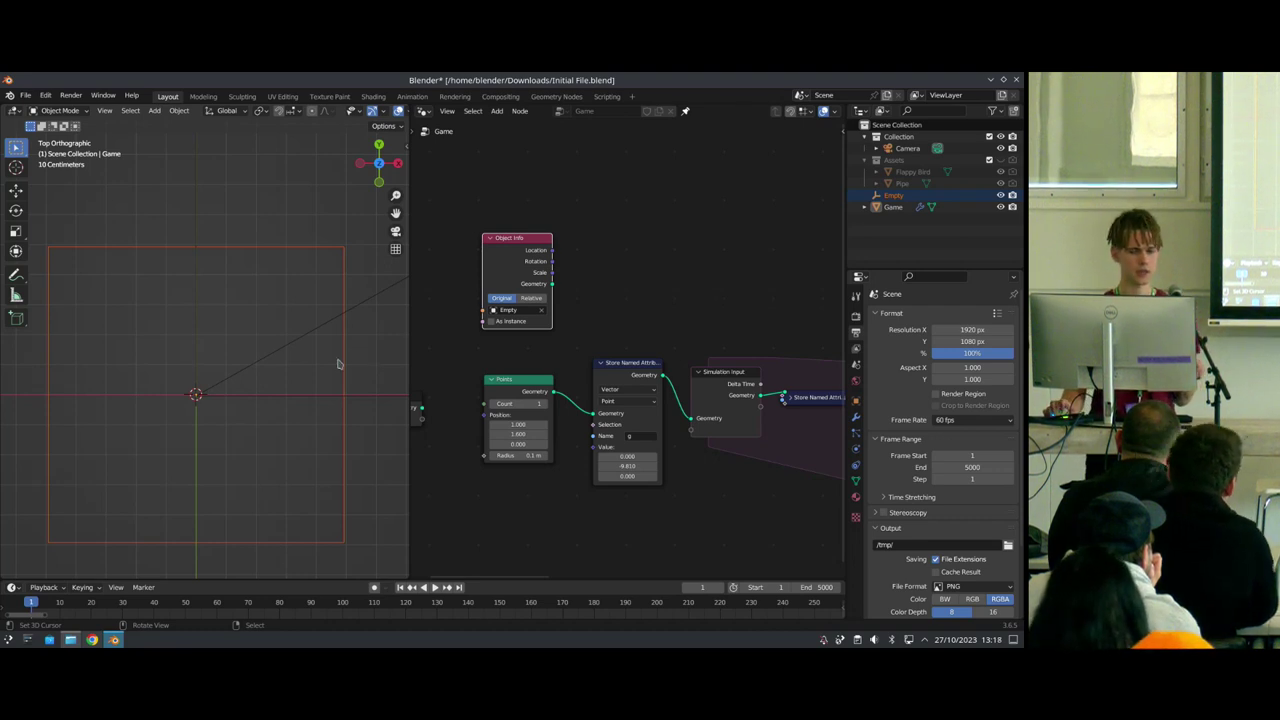
{"action": "left_click", "coordinate": [628, 371]}
{"action": "key", "text": "shift+d"}
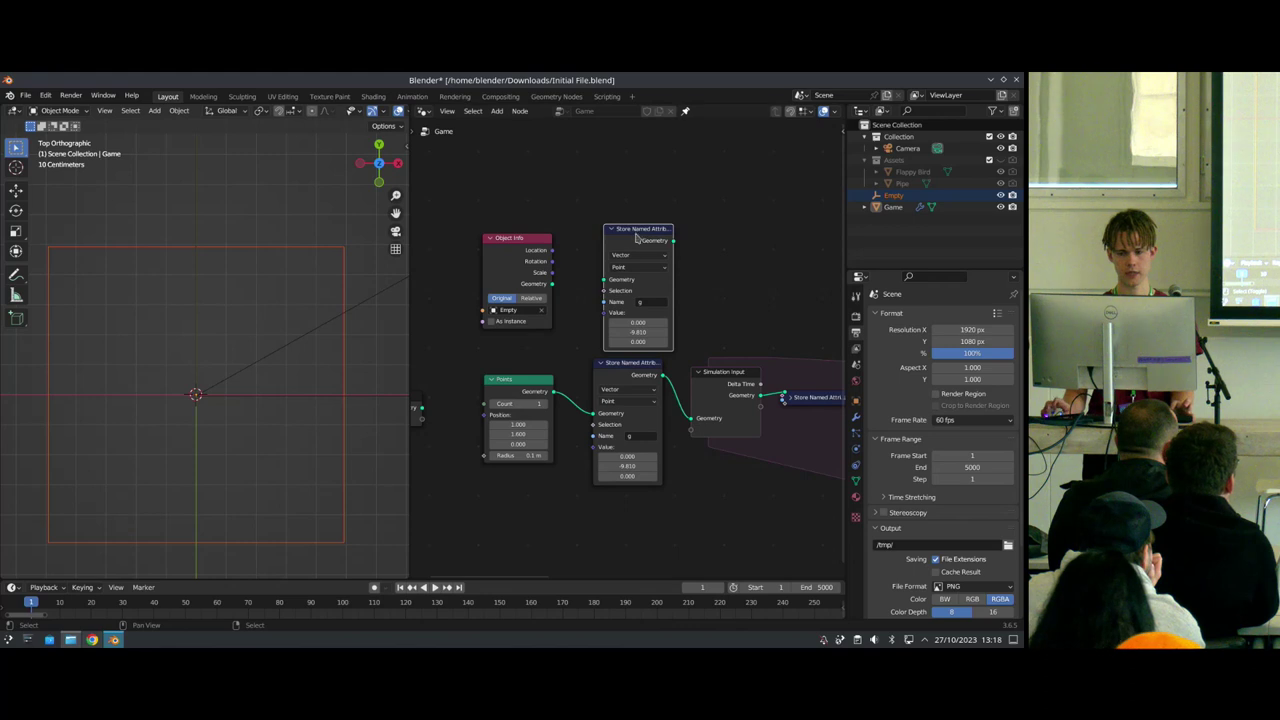
{"action": "left_click", "coordinate": [639, 235]}
{"action": "scroll", "coordinate": [639, 235], "scroll_direction": "up", "scroll_amount": 3}
{"action": "left_click", "coordinate": [640, 208]}
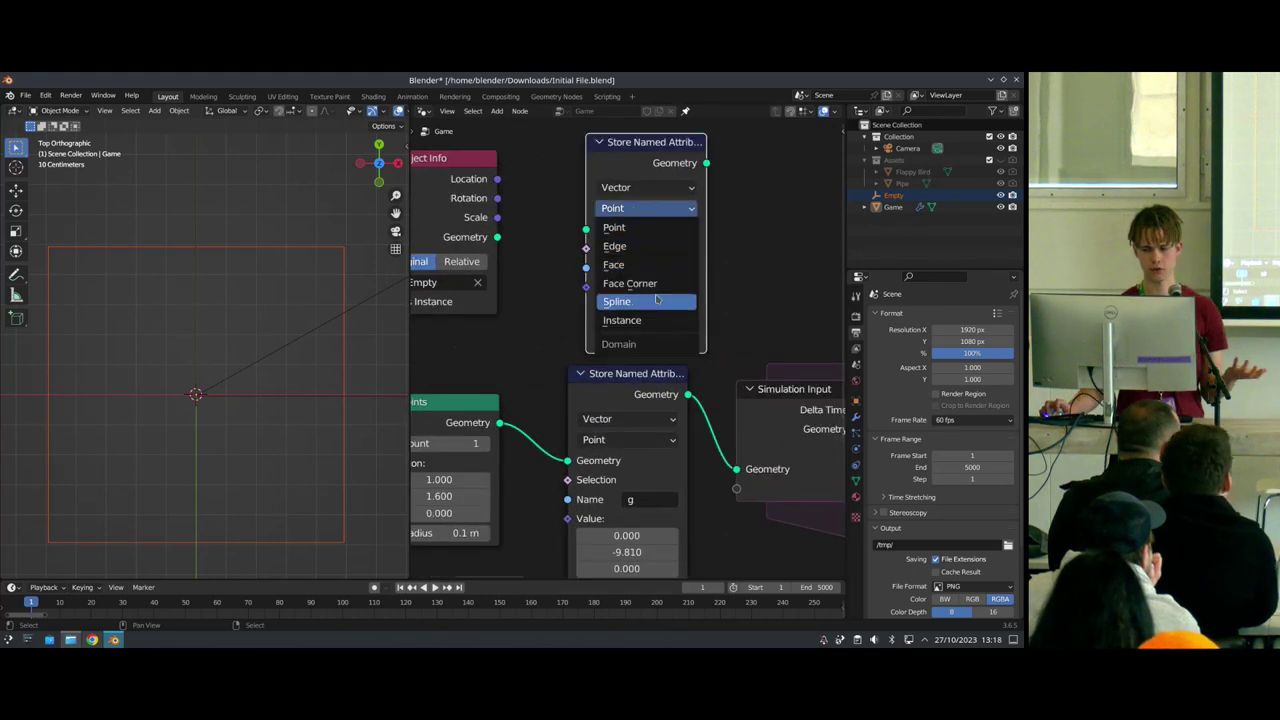
{"action": "left_click", "coordinate": [738, 290]}
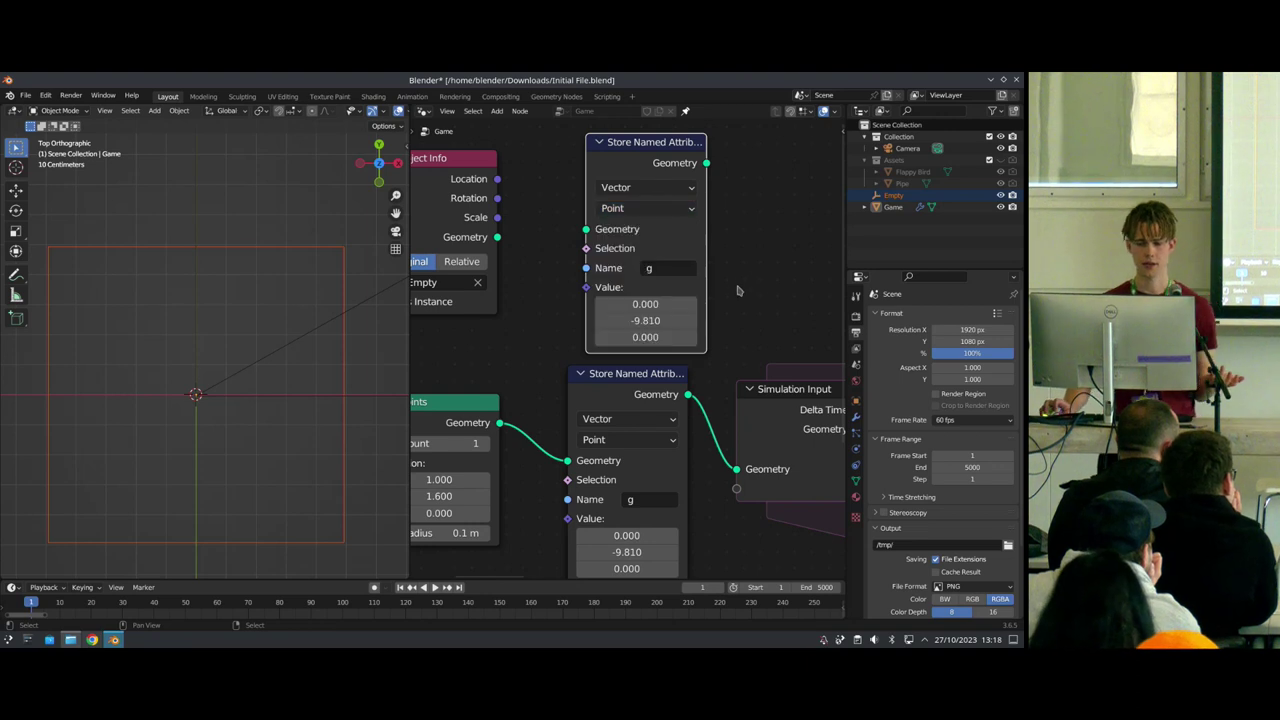
{"action": "left_click_drag", "start_coordinate": [631, 165], "coordinate": [655, 158]}
{"action": "key", "text": "x"}
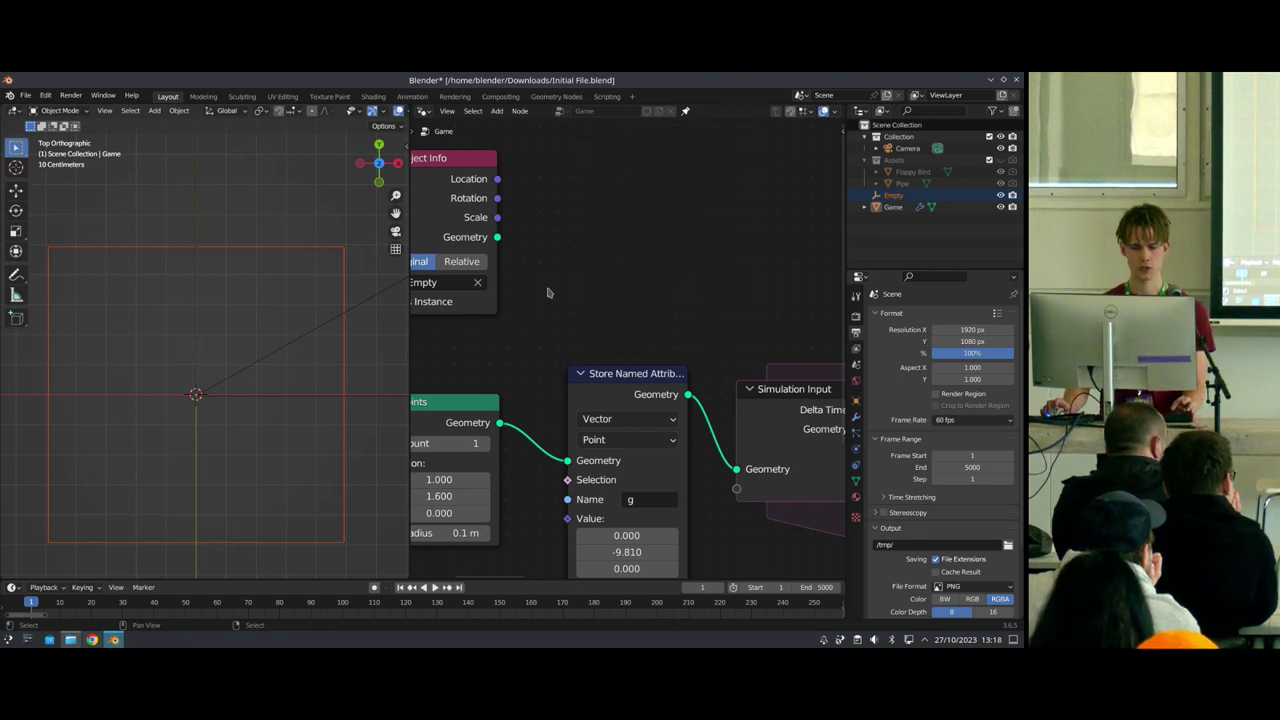
{"action": "scroll", "coordinate": [552, 316], "scroll_direction": "up", "scroll_amount": 4}
{"action": "scroll", "coordinate": [550, 316], "scroll_direction": "down", "scroll_amount": 3}
Step: Wrap the Points node in a frame labelled 'Bird'
{"action": "left_click", "coordinate": [516, 389]}
{"action": "key", "text": "ctrl+j"}
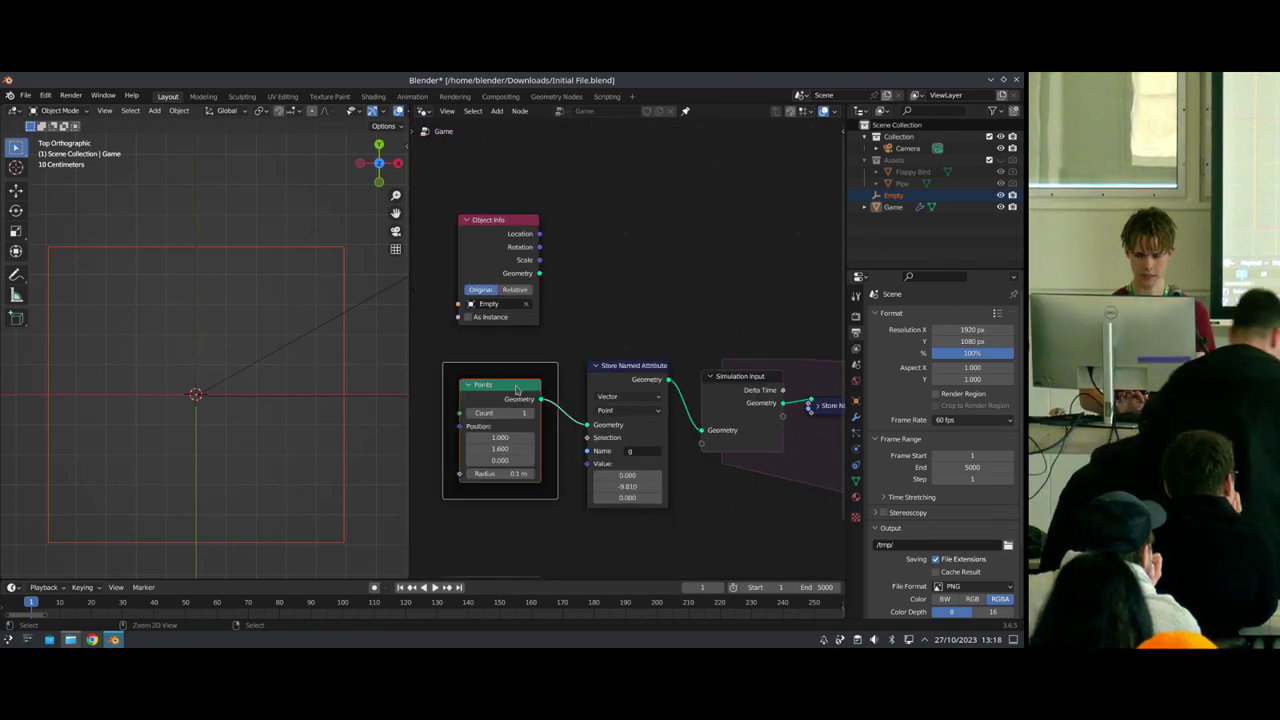
{"action": "key", "text": "F2"}
{"action": "type", "text": "B"}
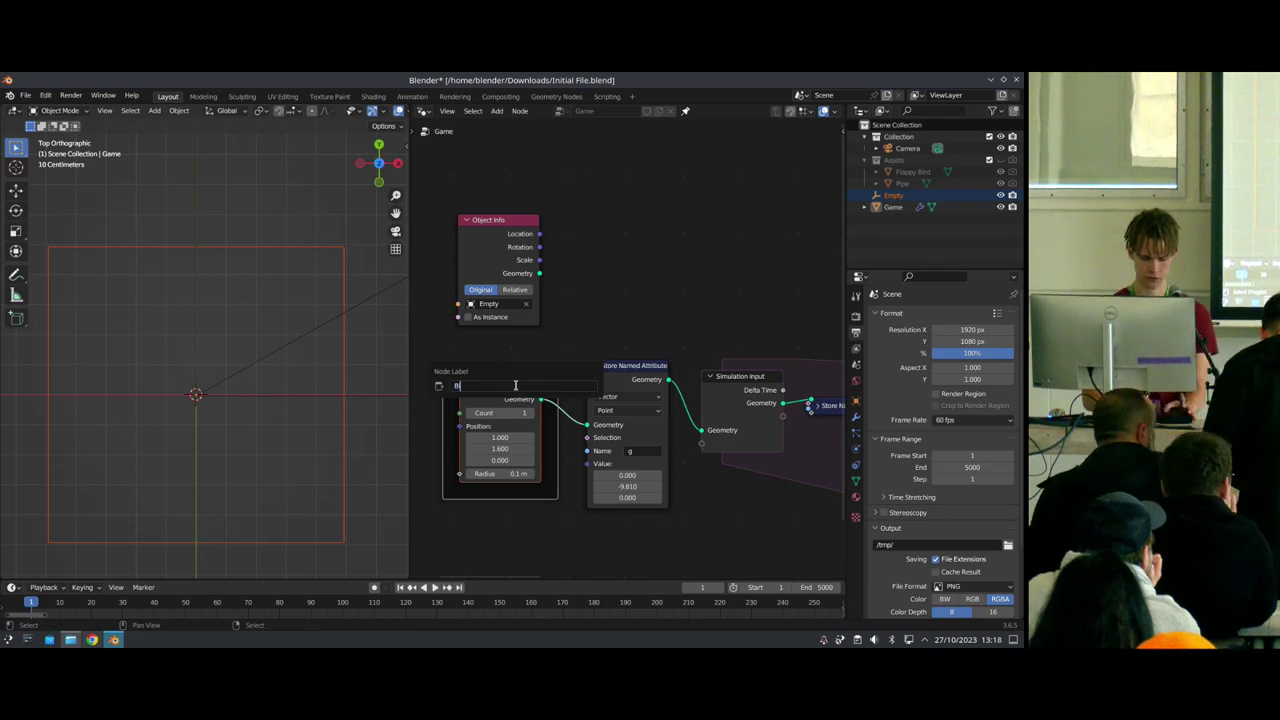
{"action": "type", "text": "ird"}
{"action": "key", "text": "Return"}
Step: Move Object Info aside and duplicate the Bird frame as a second frame labelled 'Ctrl'
{"action": "left_click_drag", "start_coordinate": [512, 290], "coordinate": [714, 269]}
{"action": "left_click_drag", "start_coordinate": [501, 370], "coordinate": [494, 235]}
{"action": "key", "text": "shift+d"}
{"action": "left_click", "coordinate": [472, 420]}
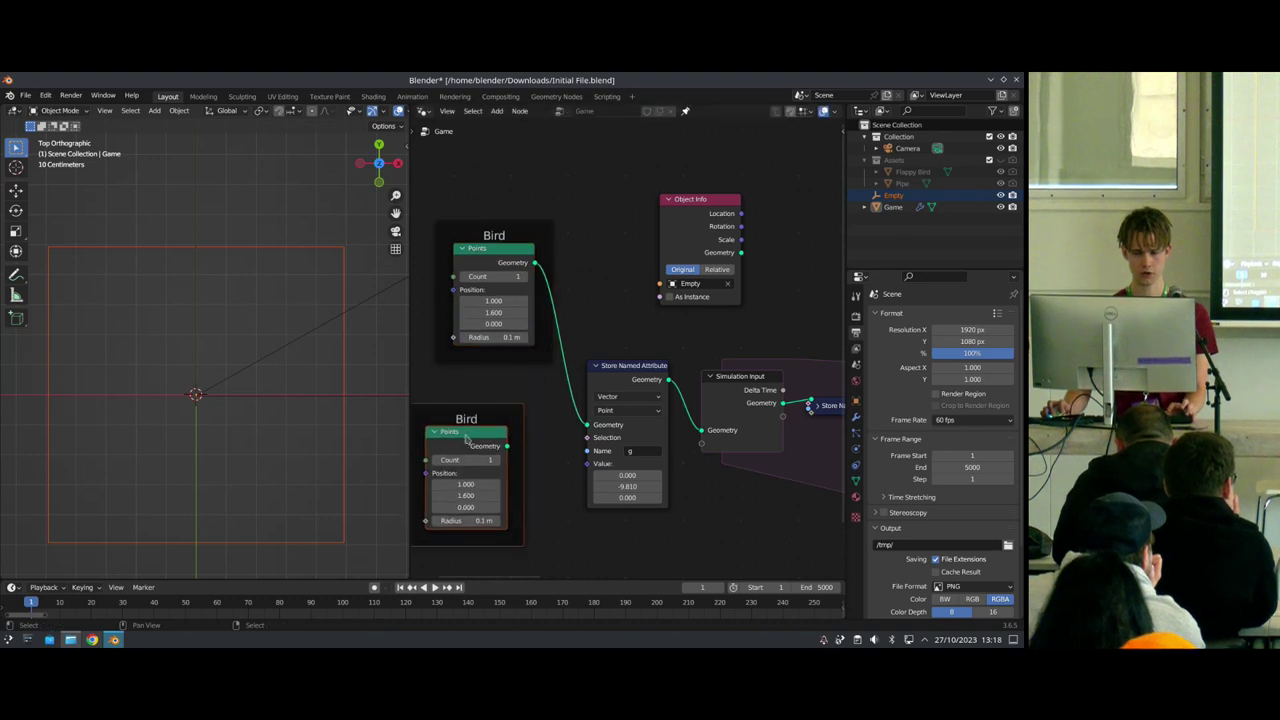
{"action": "key", "text": "F2"}
{"action": "type", "text": "G"}
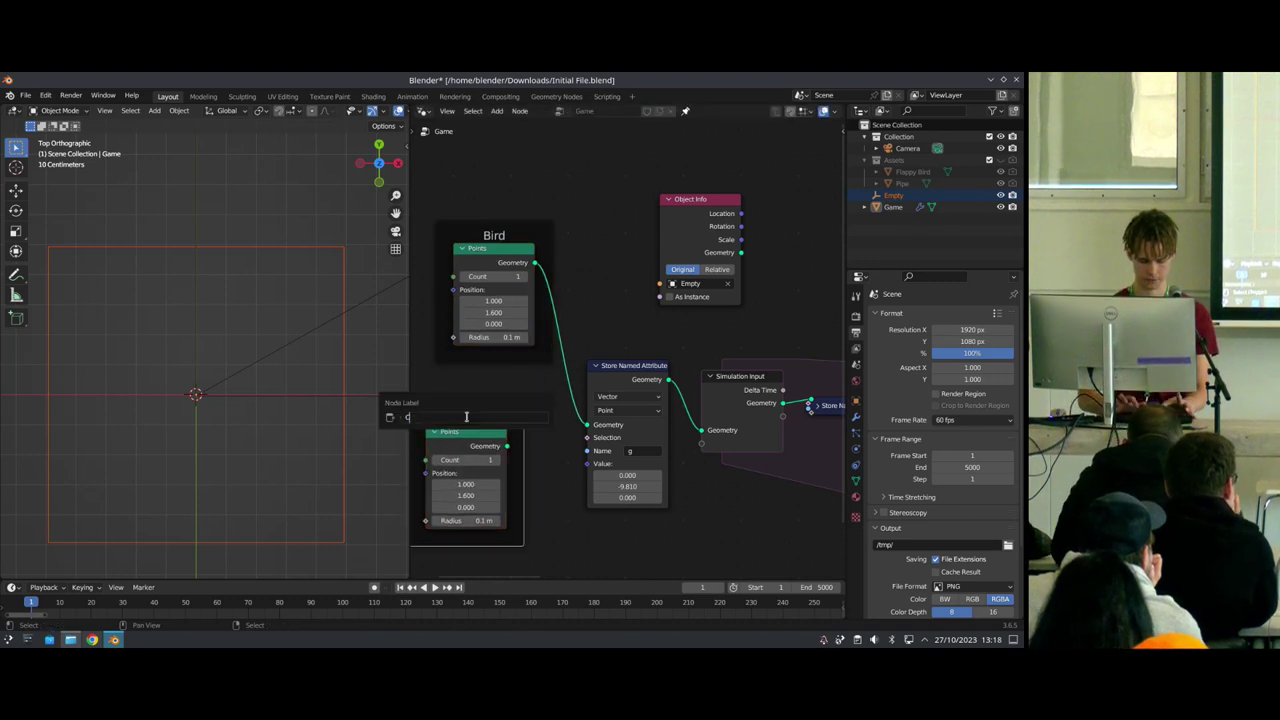
{"action": "type", "text": "trl"}
{"action": "key", "text": "Return"}
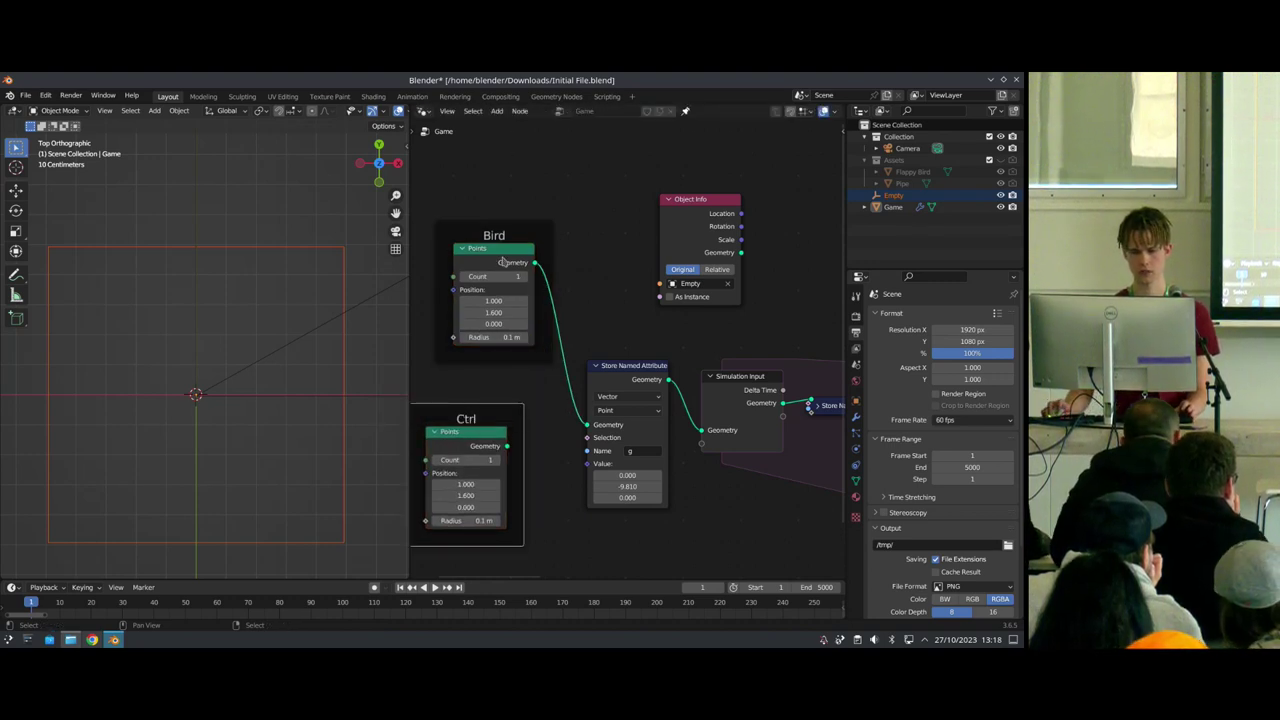
Step: Insert a Join Geometry node on the Bird link and connect the Ctrl geometry into it
{"action": "left_click_drag", "start_coordinate": [494, 235], "coordinate": [446, 251]}
{"action": "middle_click_drag", "start_coordinate": [600, 373], "coordinate": [648, 323]}
{"action": "left_click_drag", "start_coordinate": [520, 355], "coordinate": [510, 364]}
{"action": "key", "text": "shift+a"}
{"action": "type", "text": "sjoin"}
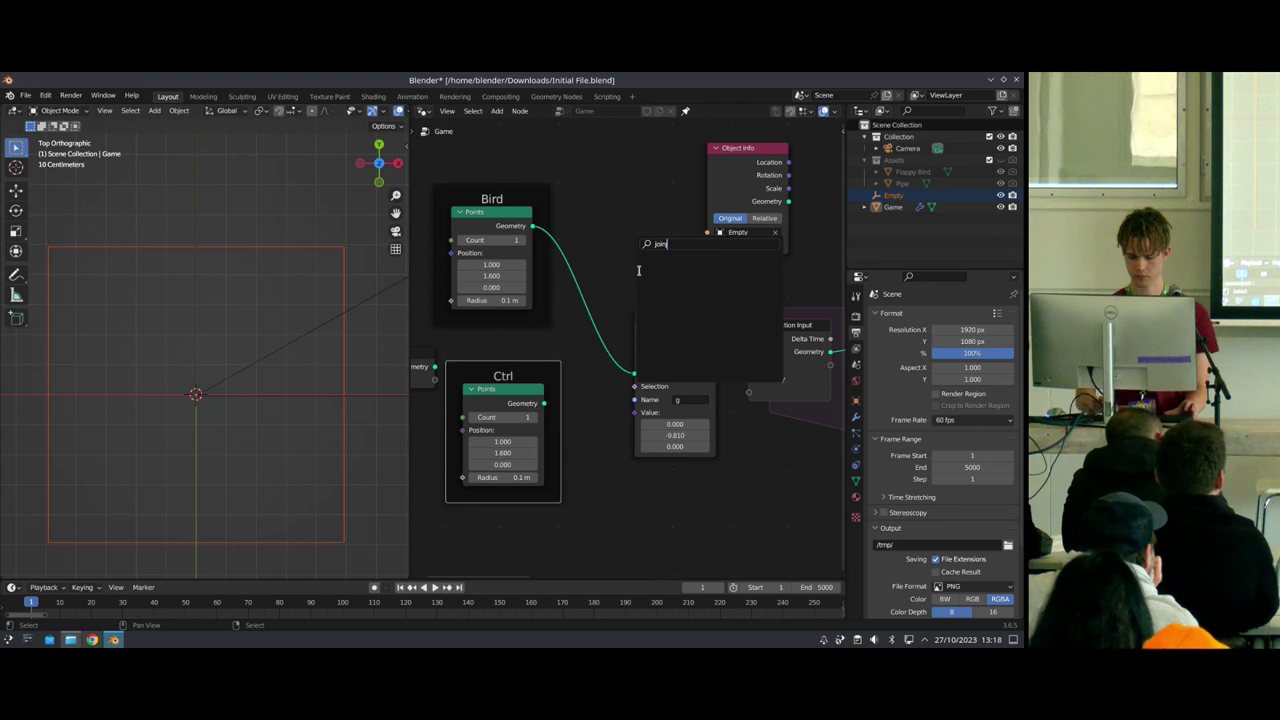
{"action": "key", "text": "Return"}
{"action": "left_click", "coordinate": [598, 394]}
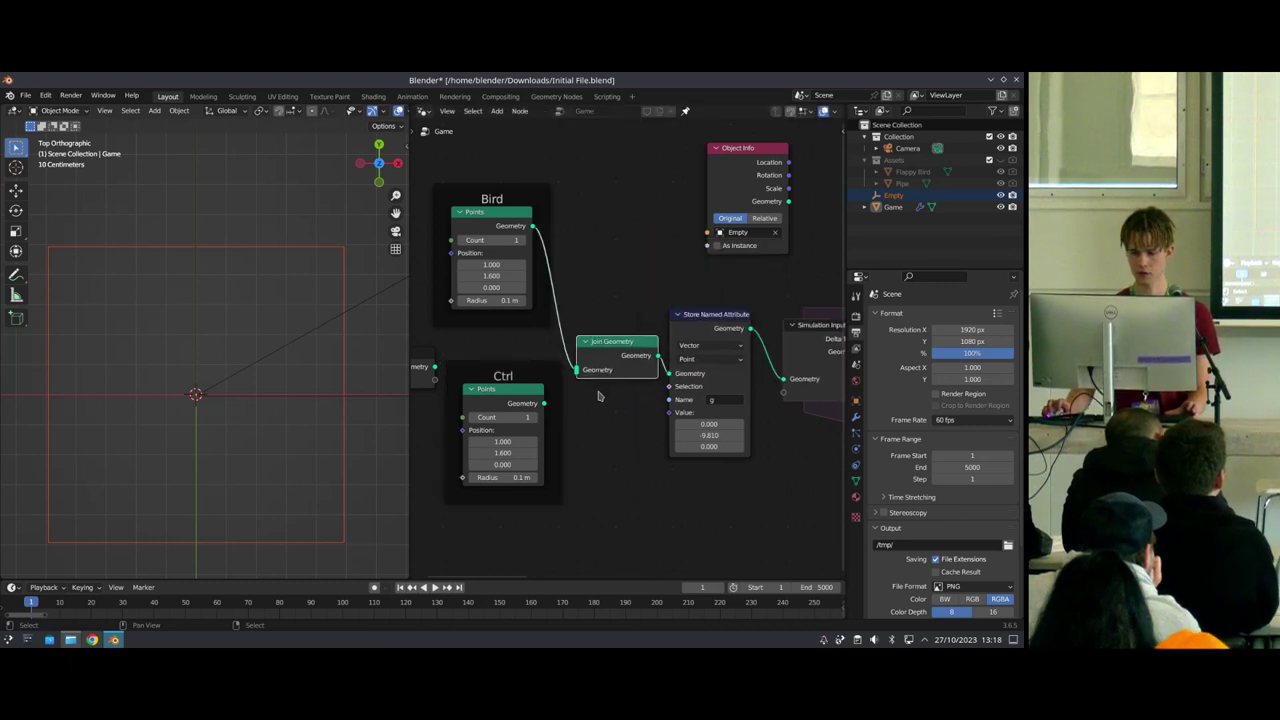
{"action": "left_click_drag", "start_coordinate": [543, 403], "coordinate": [622, 338]}
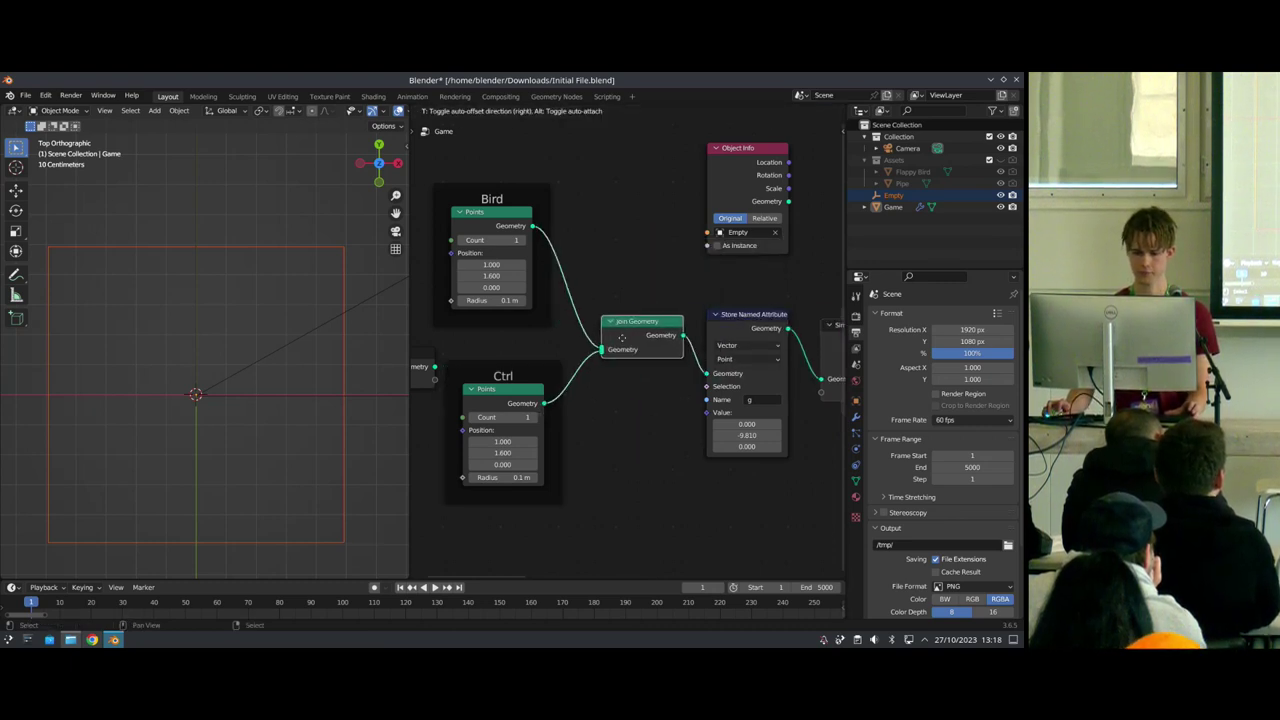
{"action": "scroll", "coordinate": [618, 351], "scroll_direction": "up", "scroll_amount": 3}
Step: Set the Ctrl Points position to 0, 0, 0
{"action": "scroll", "coordinate": [620, 351], "scroll_direction": "down", "scroll_amount": 10}
{"action": "left_click_drag", "start_coordinate": [480, 369], "coordinate": [434, 360]}
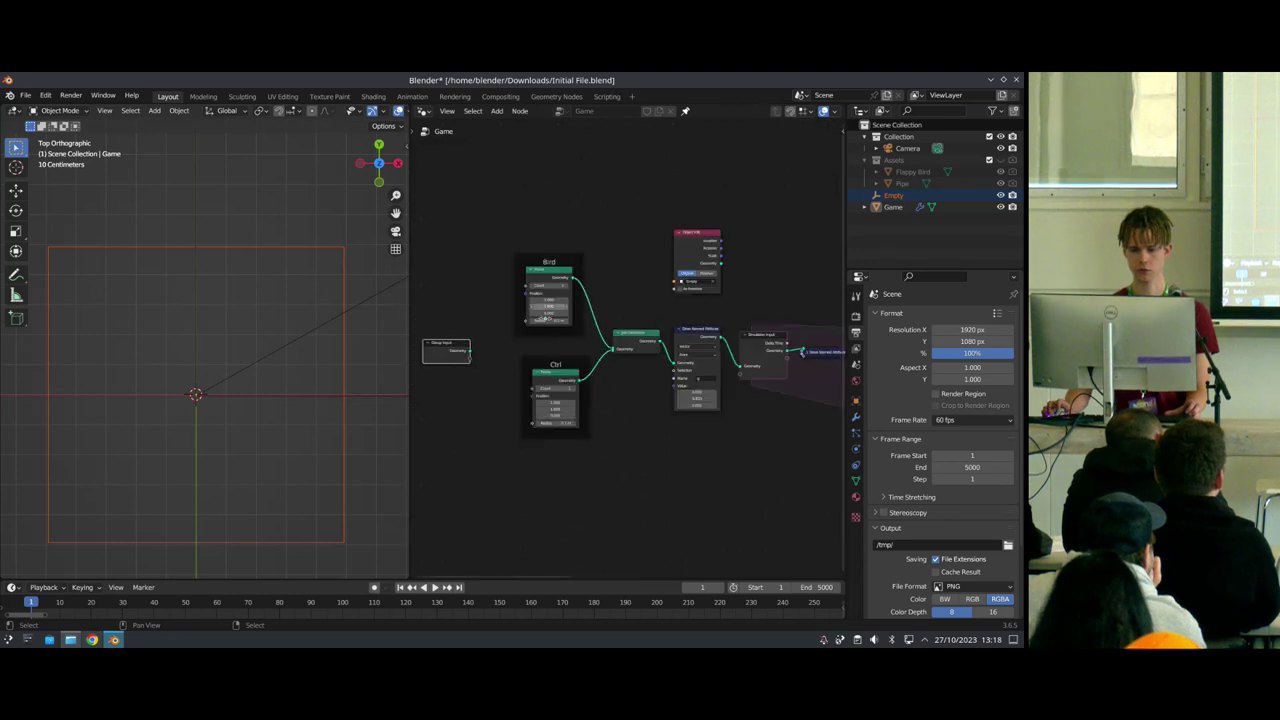
{"action": "middle_click_drag", "start_coordinate": [697, 398], "coordinate": [561, 394]}
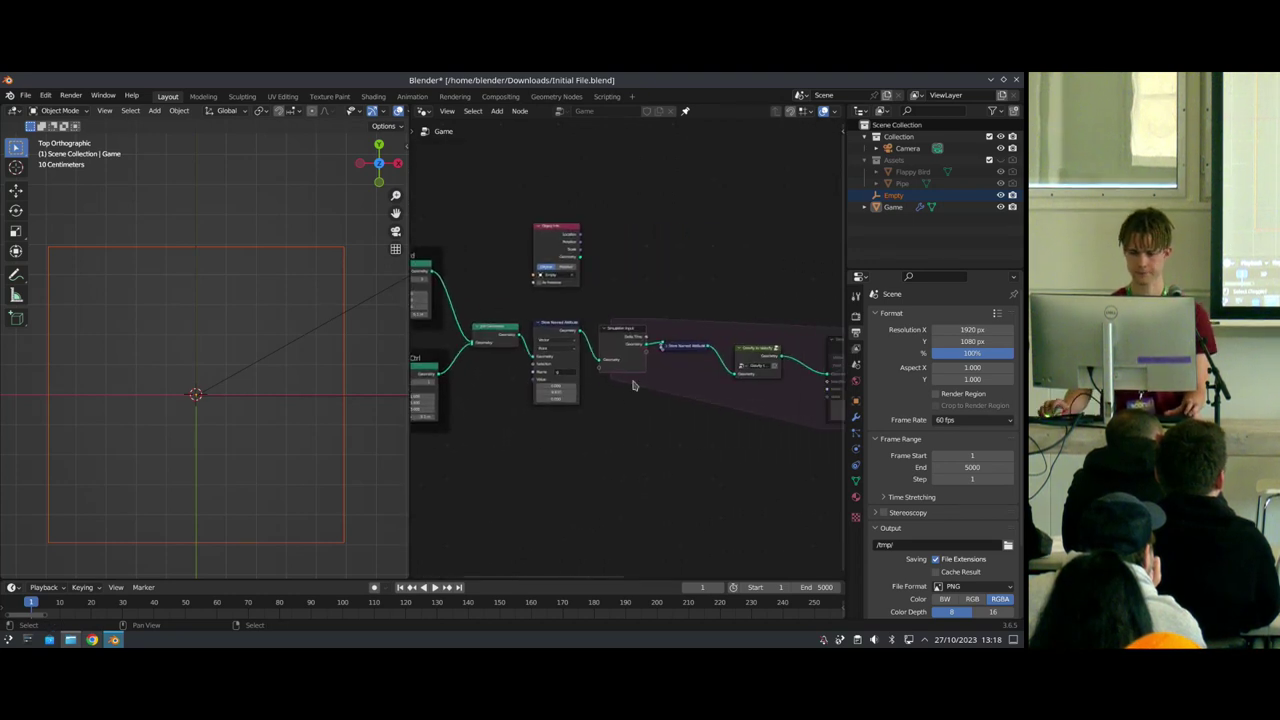
{"action": "scroll", "coordinate": [640, 384], "scroll_direction": "down", "scroll_amount": 3}
{"action": "middle_click_drag", "start_coordinate": [717, 406], "coordinate": [546, 410]}
{"action": "scroll", "coordinate": [248, 392], "scroll_direction": "down", "scroll_amount": 4}
{"action": "scroll", "coordinate": [198, 378], "scroll_direction": "down", "scroll_amount": 5}
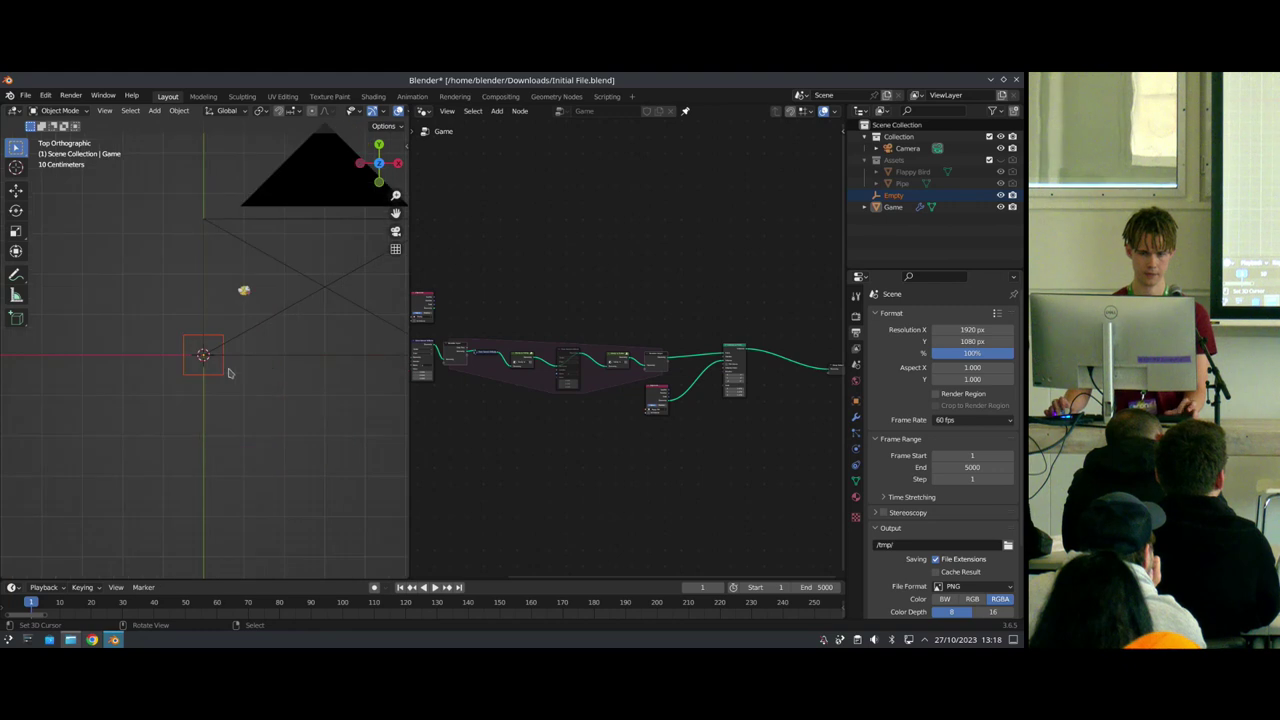
{"action": "scroll", "coordinate": [270, 375], "scroll_direction": "up", "scroll_amount": 2}
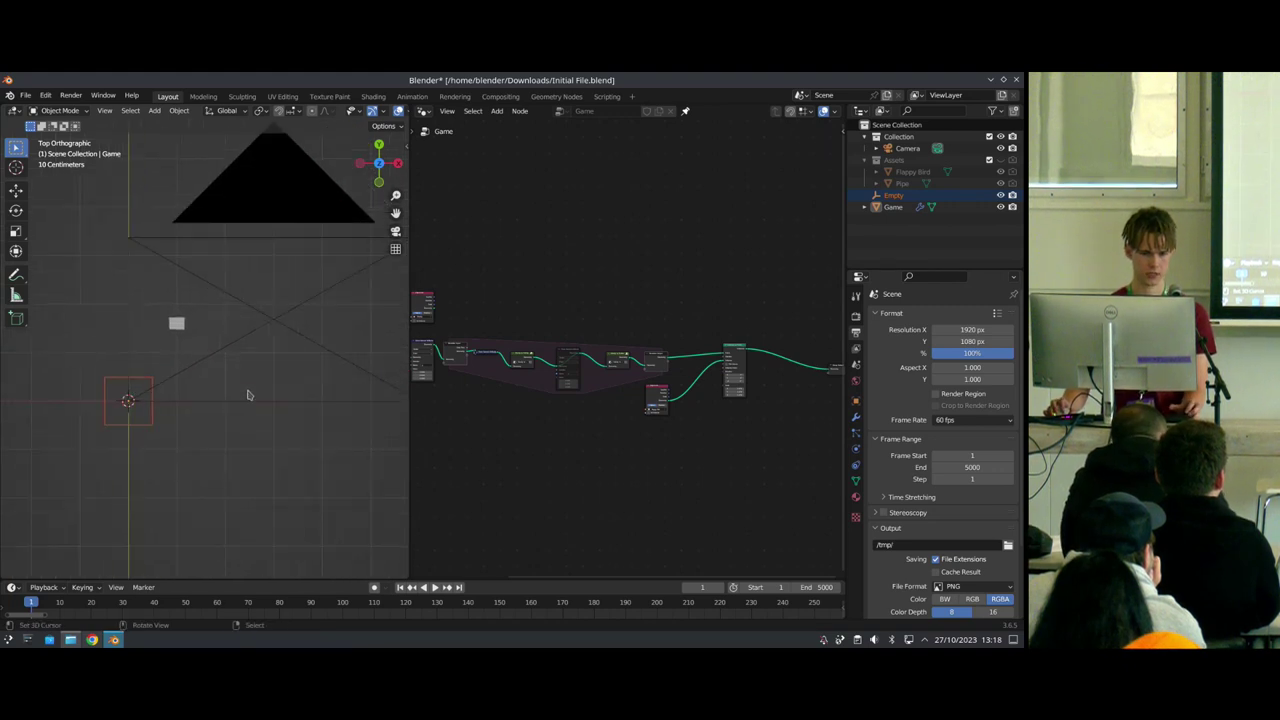
{"action": "middle_click_drag", "start_coordinate": [443, 374], "coordinate": [584, 404]}
{"action": "scroll", "coordinate": [584, 404], "scroll_direction": "up", "scroll_amount": 6}
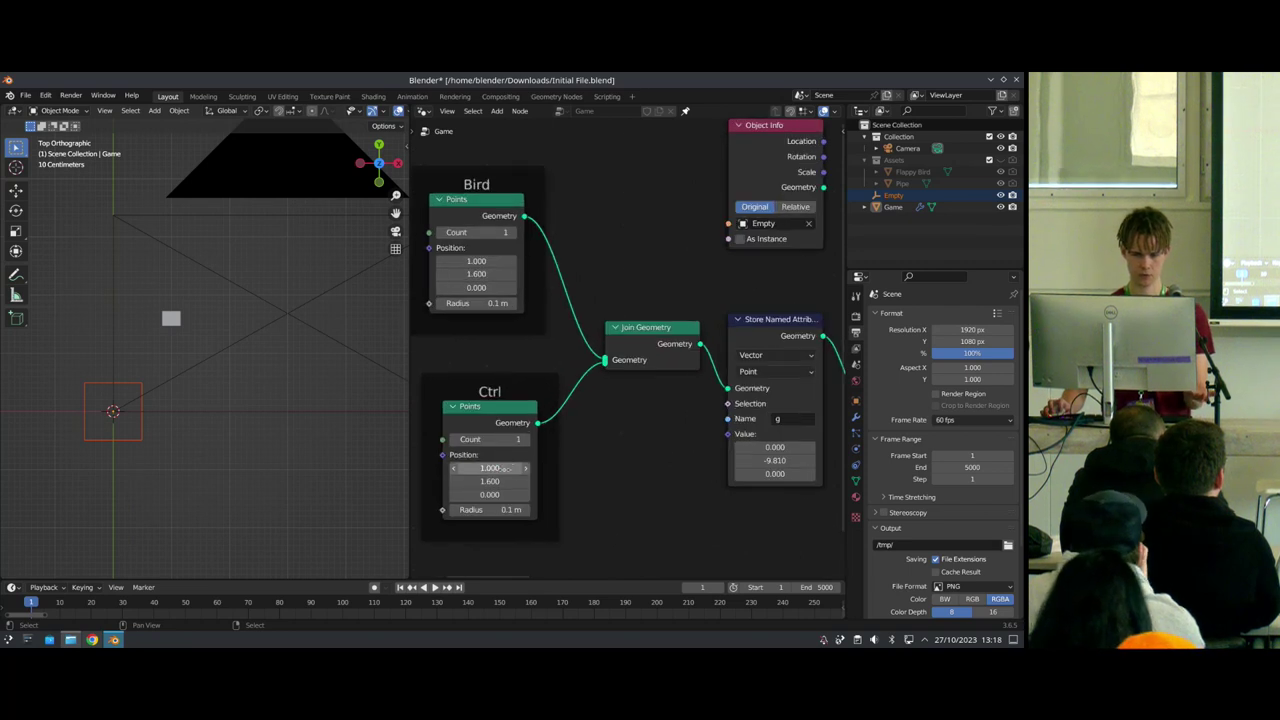
{"action": "left_click_drag", "start_coordinate": [506, 468], "coordinate": [506, 495]}
{"action": "type", "text": "0"}
{"action": "key", "text": "Return"}
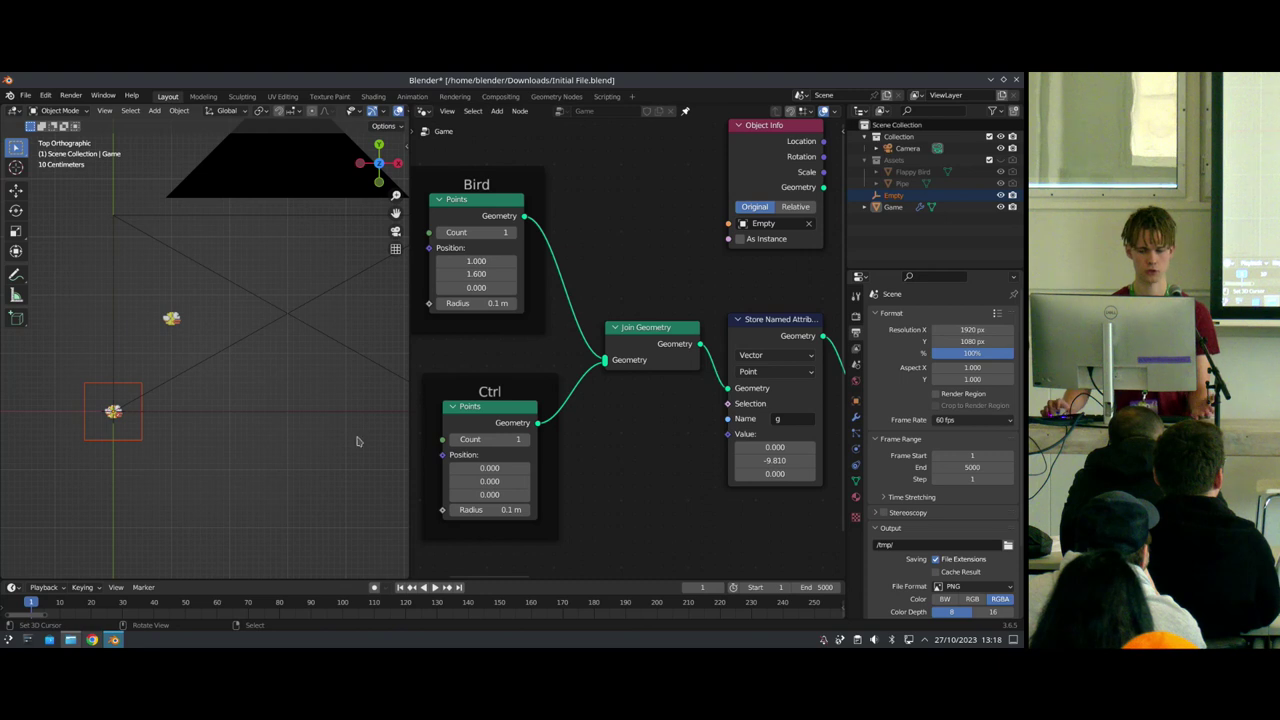
Step: Move the Ctrl frame down-left and the Bird frame to the left
{"action": "key", "text": "shift+a"}
{"action": "key", "text": "s"}
{"action": "key", "text": "Escape"}
{"action": "scroll", "coordinate": [532, 420], "scroll_direction": "down", "scroll_amount": 4}
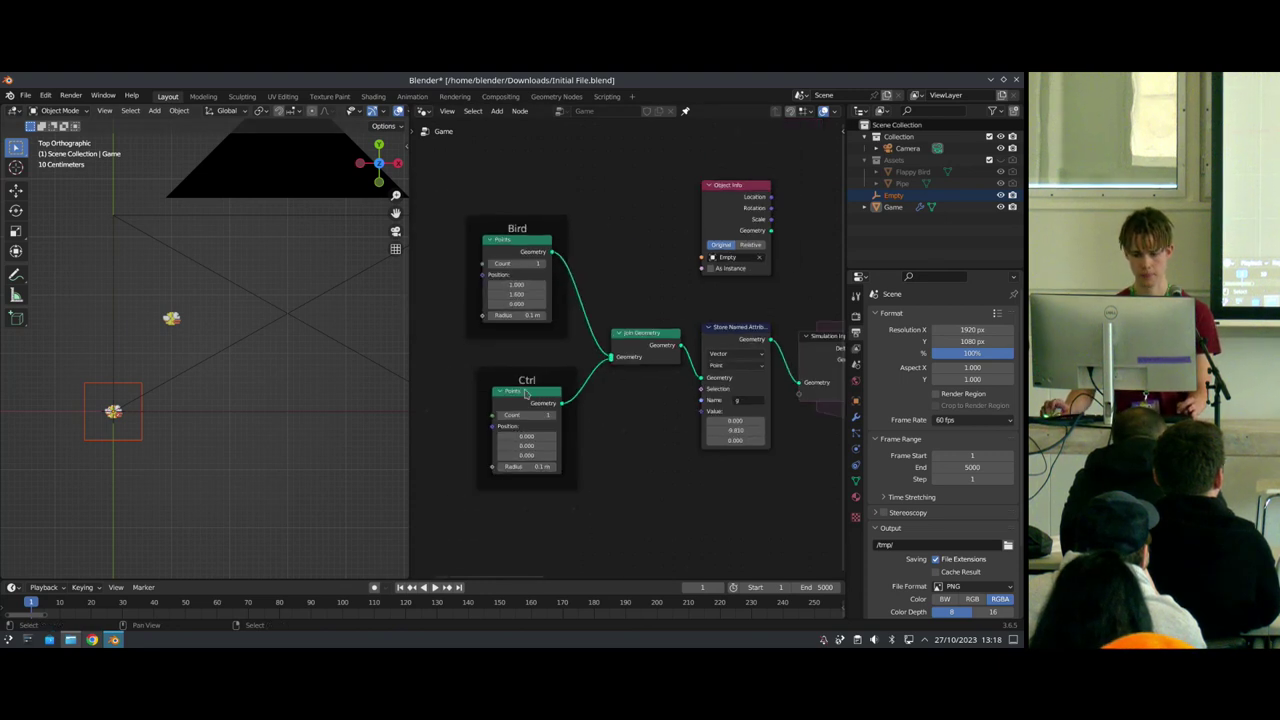
{"action": "left_click_drag", "start_coordinate": [527, 376], "coordinate": [466, 413]}
{"action": "left_click", "coordinate": [465, 413]}
{"action": "left_click_drag", "start_coordinate": [561, 234], "coordinate": [483, 242]}
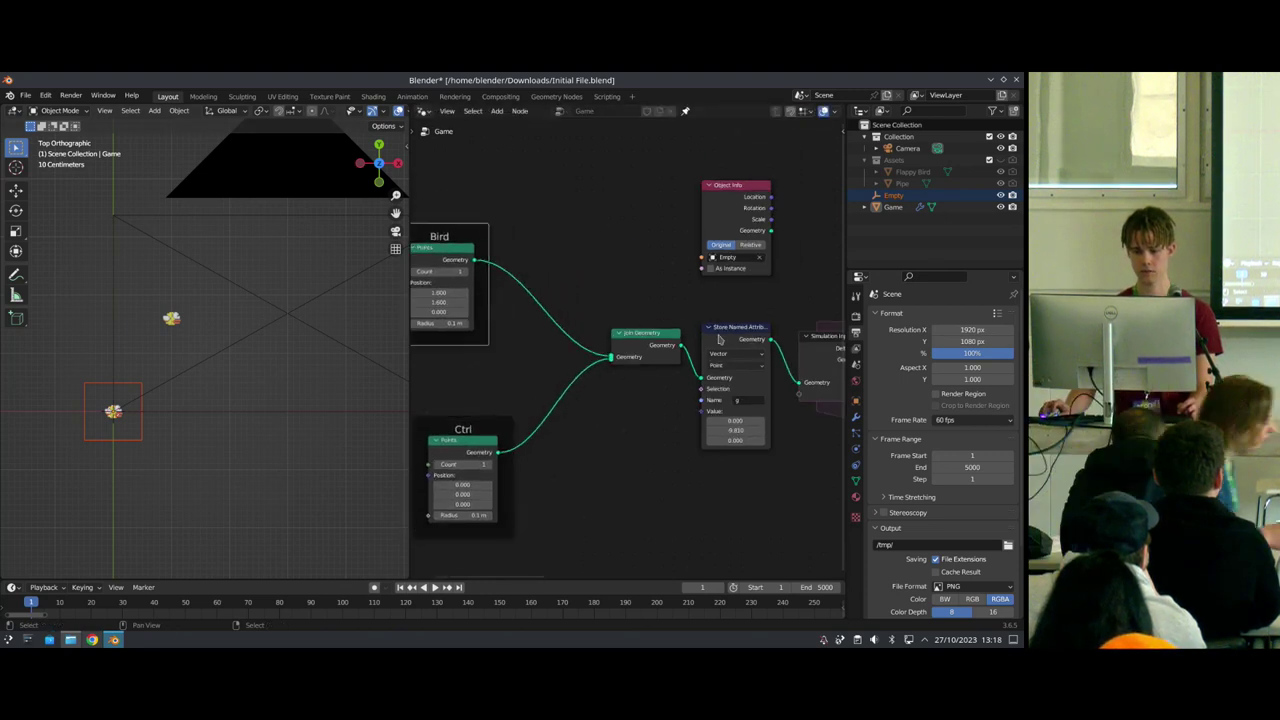
{"action": "scroll", "coordinate": [652, 459], "scroll_direction": "down", "scroll_amount": 7}
Step: Tidy the positions of Instance on Points, Object Info, Group Input and the Ctrl frame
{"action": "middle_click_drag", "start_coordinate": [635, 412], "coordinate": [750, 464]}
{"action": "scroll", "coordinate": [528, 408], "scroll_direction": "up", "scroll_amount": 5}
{"action": "scroll", "coordinate": [686, 427], "scroll_direction": "up", "scroll_amount": 2}
{"action": "left_click_drag", "start_coordinate": [648, 323], "coordinate": [664, 319]}
{"action": "left_click_drag", "start_coordinate": [452, 438], "coordinate": [562, 385]}
{"action": "scroll", "coordinate": [620, 375], "scroll_direction": "up", "scroll_amount": 1}
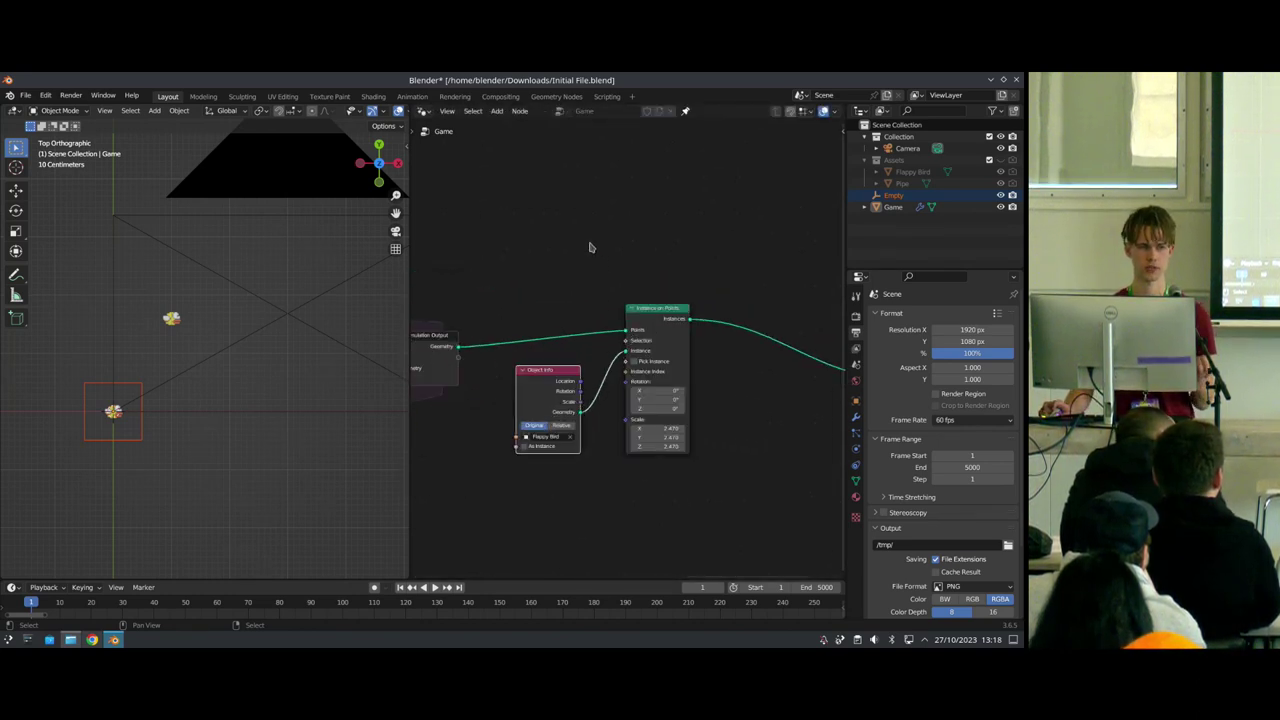
{"action": "scroll", "coordinate": [563, 355], "scroll_direction": "down", "scroll_amount": 10}
{"action": "middle_click_drag", "start_coordinate": [540, 411], "coordinate": [770, 438]}
{"action": "scroll", "coordinate": [612, 446], "scroll_direction": "up", "scroll_amount": 10}
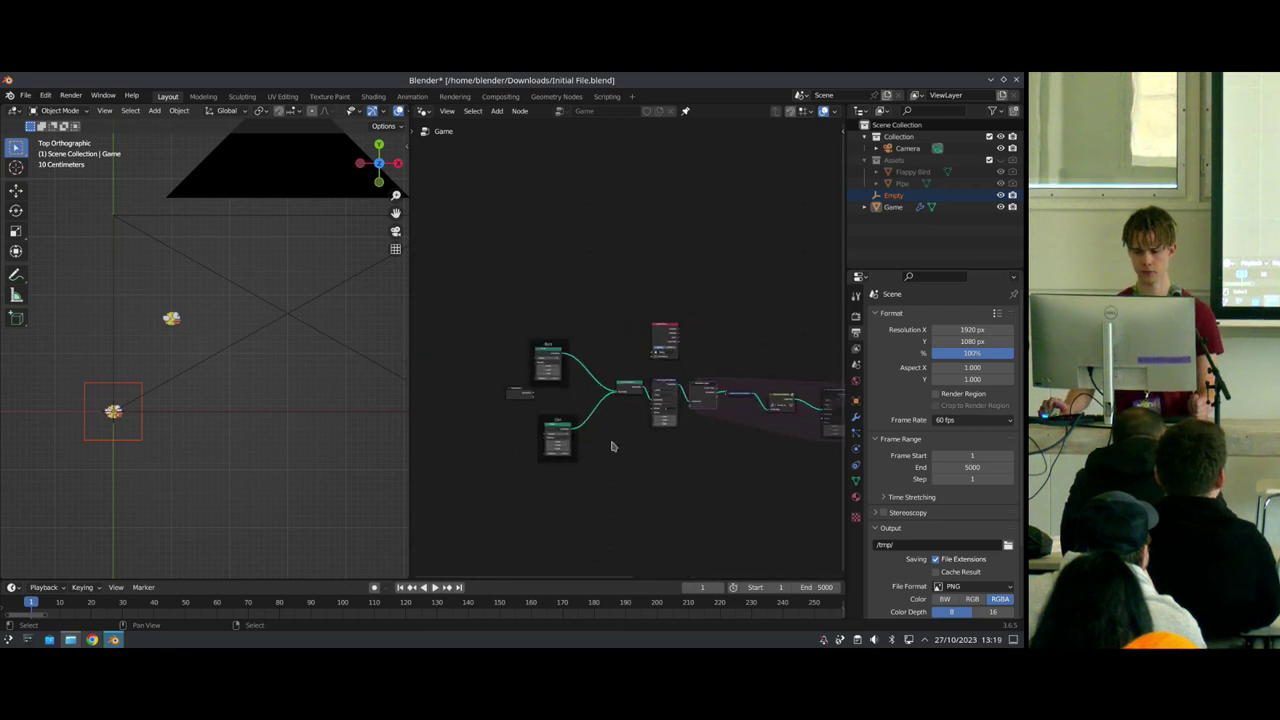
{"action": "middle_click_drag", "start_coordinate": [494, 447], "coordinate": [632, 328]}
{"action": "left_click_drag", "start_coordinate": [500, 365], "coordinate": [410, 393]}
{"action": "left_click_drag", "start_coordinate": [577, 421], "coordinate": [546, 425]}
Step: Add a Store Named Attribute on the Bird link storing Boolean 'bird' as true
{"action": "middle_click_drag", "start_coordinate": [617, 357], "coordinate": [507, 372]}
{"action": "scroll", "coordinate": [630, 355], "scroll_direction": "down", "scroll_amount": 3}
{"action": "left_click", "coordinate": [726, 346]}
{"action": "key", "text": "shift+d"}
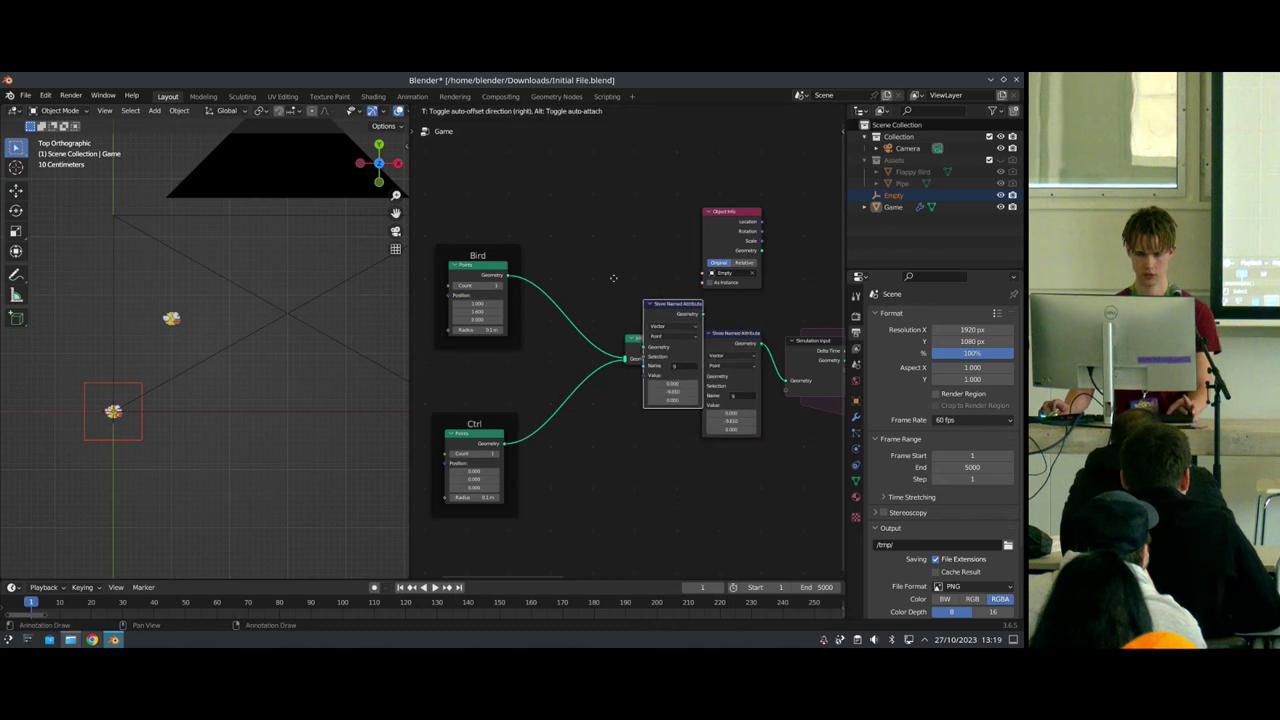
{"action": "left_click", "coordinate": [588, 290]}
{"action": "left_click", "coordinate": [587, 318]}
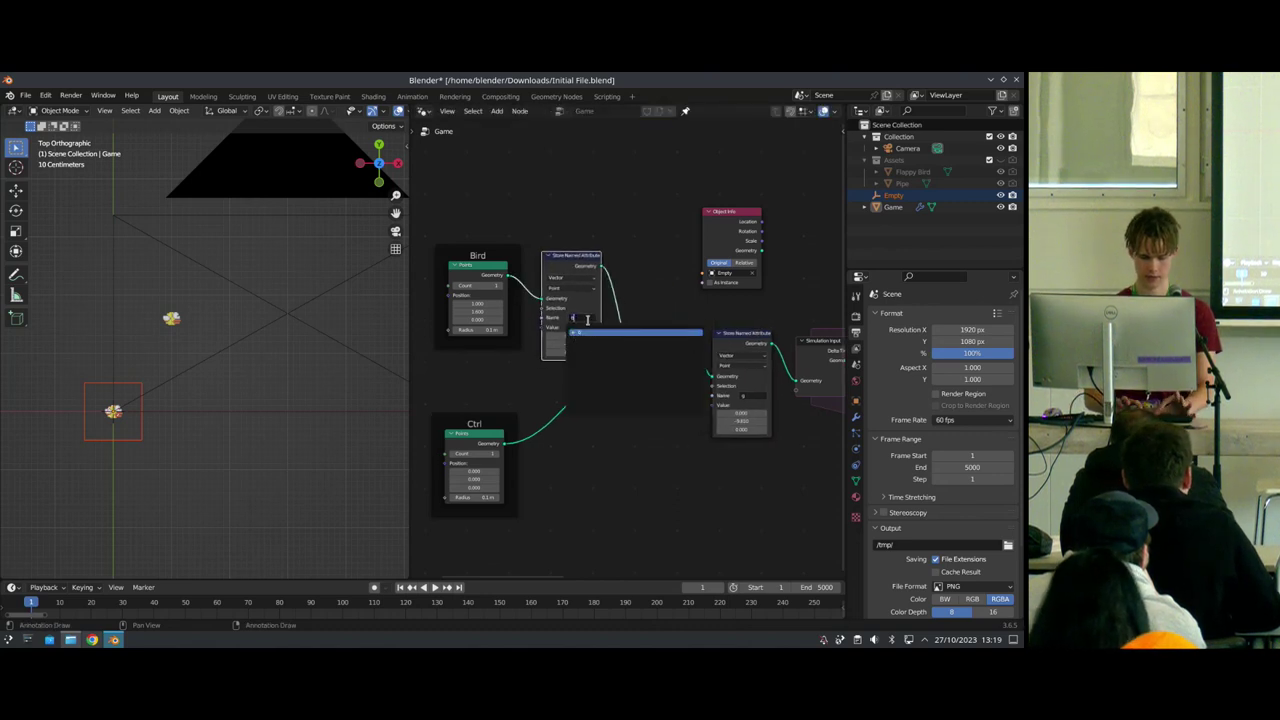
{"action": "key", "text": "Return"}
{"action": "scroll", "coordinate": [620, 350], "scroll_direction": "up", "scroll_amount": 2}
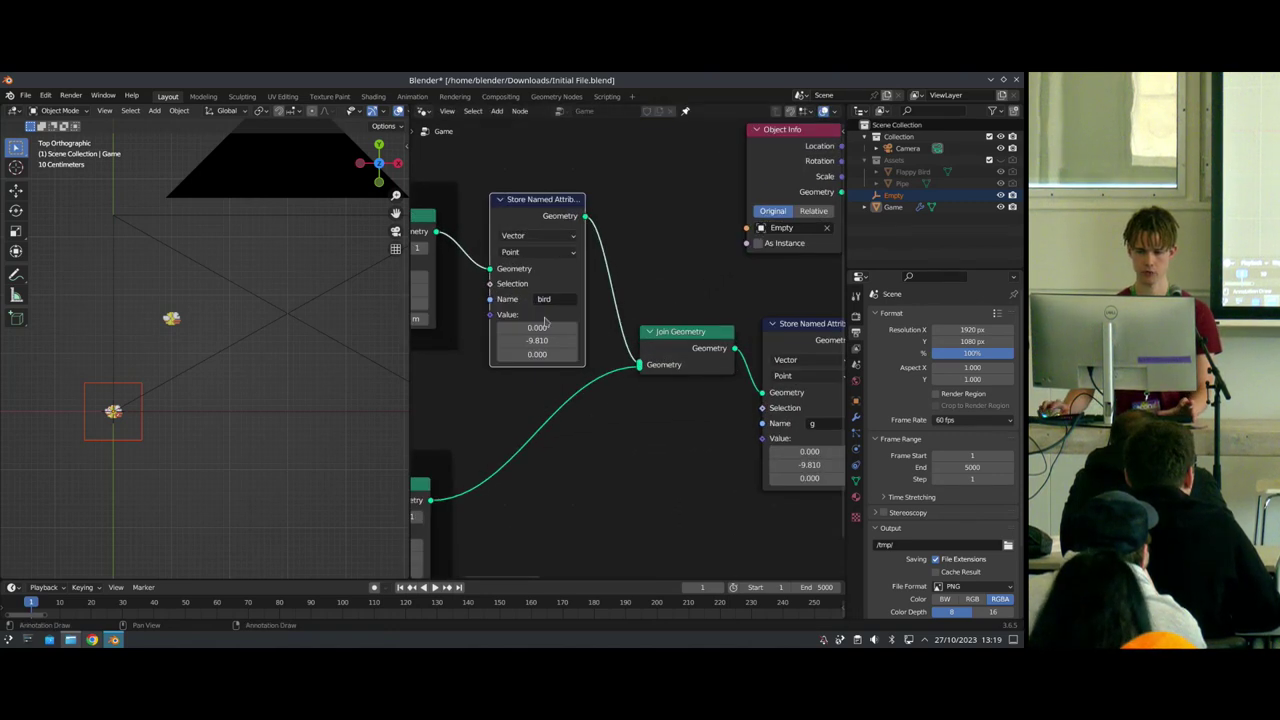
{"action": "left_click", "coordinate": [525, 236]}
{"action": "left_click", "coordinate": [522, 324]}
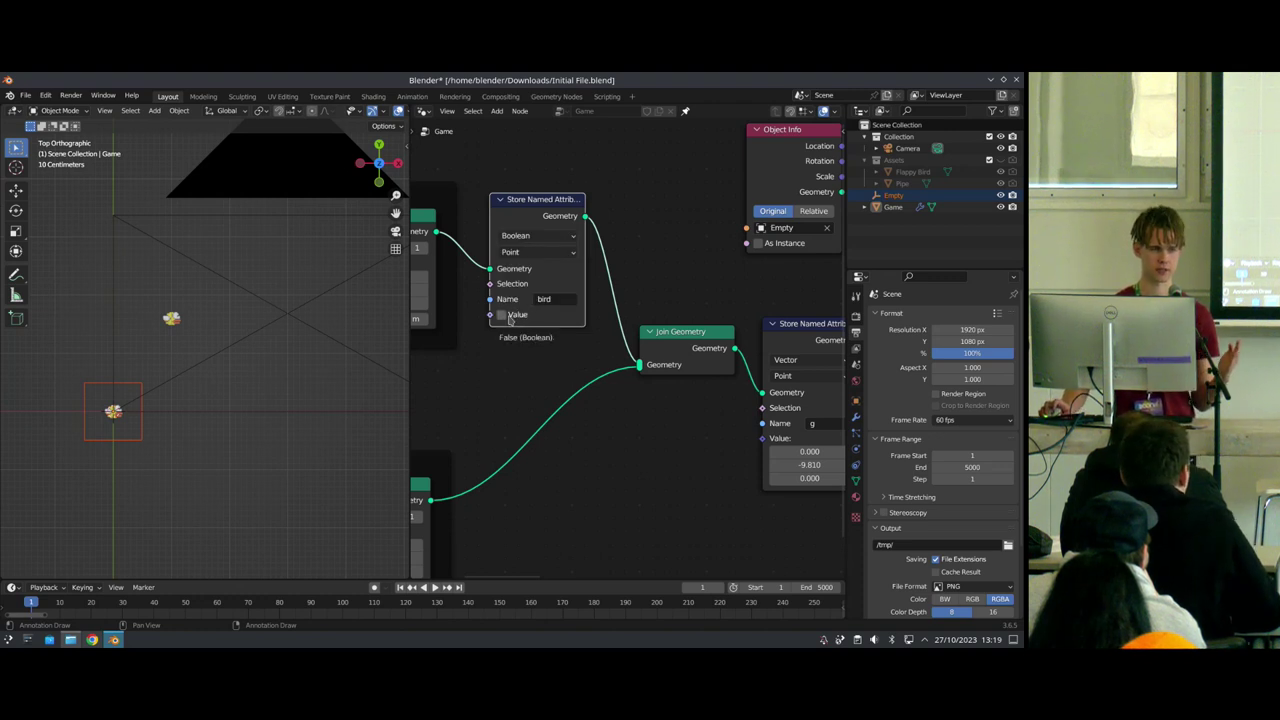
{"action": "middle_click_drag", "start_coordinate": [524, 325], "coordinate": [541, 324]}
{"action": "left_click", "coordinate": [527, 317]}
{"action": "left_click_drag", "start_coordinate": [549, 217], "coordinate": [549, 223]}
Step: Duplicate it onto the Ctrl link and rename the attribute 'ctrl'
{"action": "key", "text": "shift+d"}
{"action": "left_click", "coordinate": [541, 428]}
{"action": "left_click", "coordinate": [565, 499]}
{"action": "type", "text": "c"}
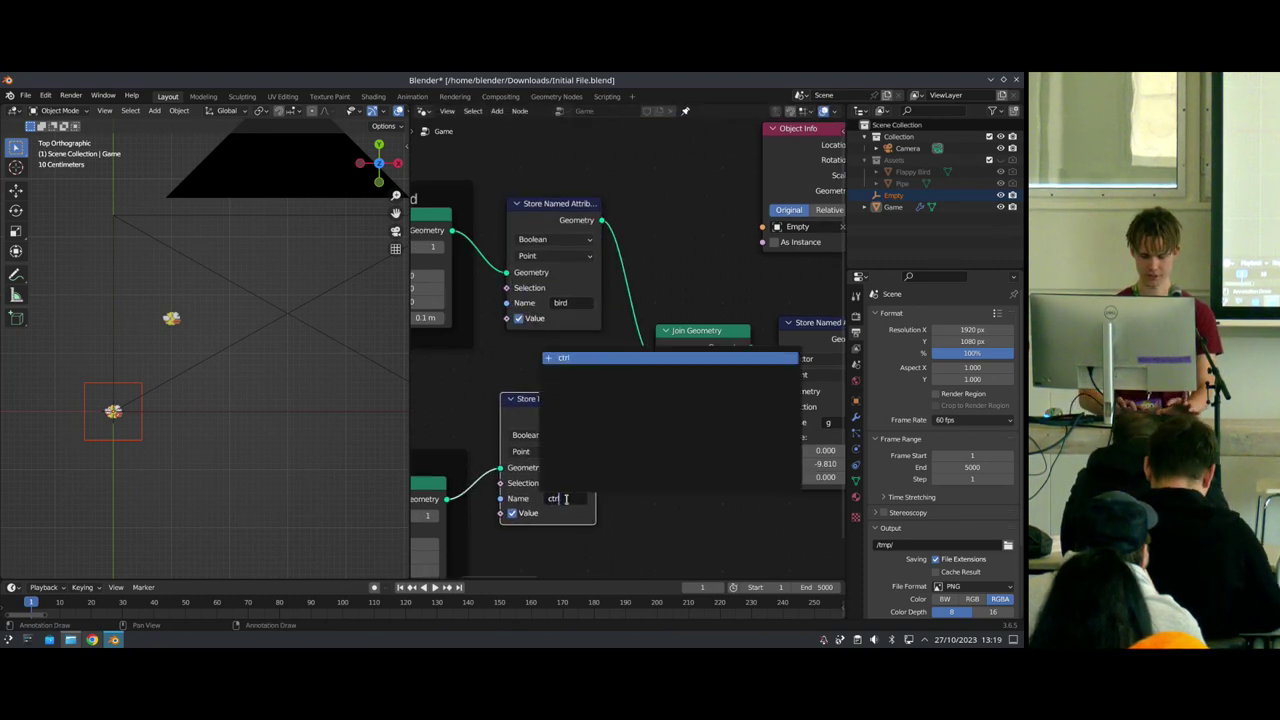
{"action": "type", "text": "trl"}
{"action": "key", "text": "Return"}
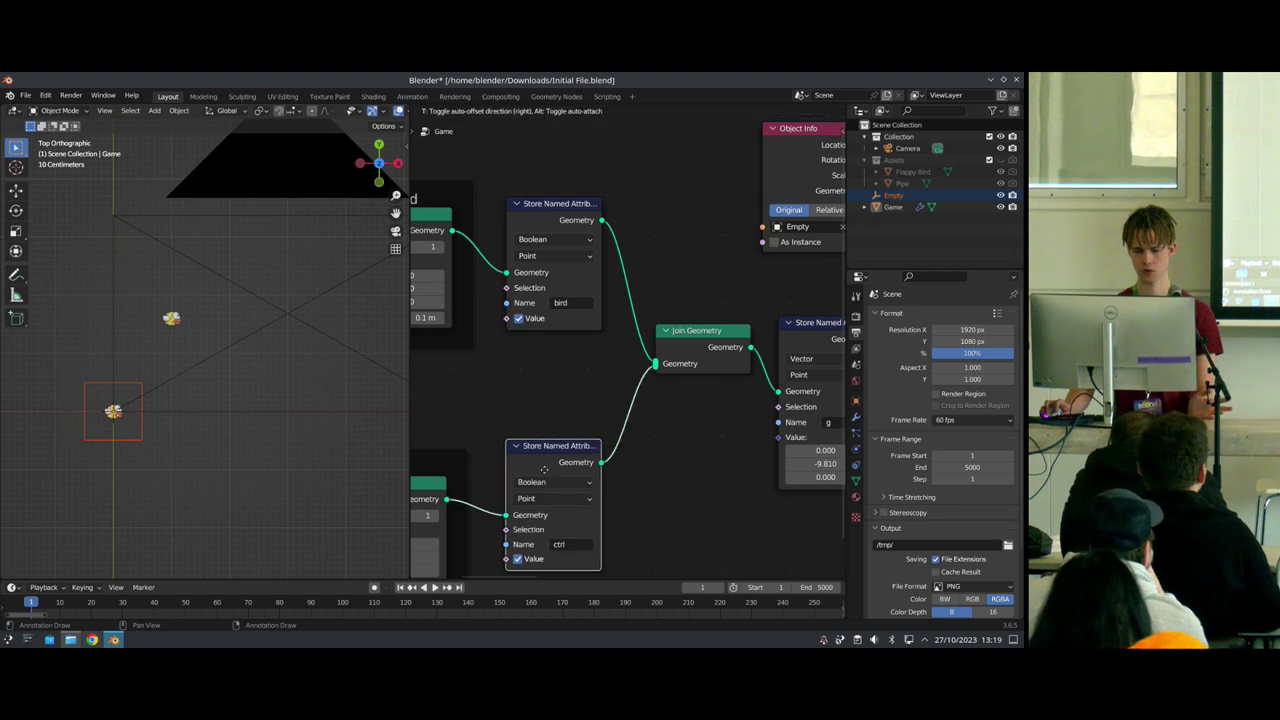
{"action": "scroll", "coordinate": [620, 413], "scroll_direction": "down", "scroll_amount": 6}
{"action": "middle_click_drag", "start_coordinate": [621, 413], "coordinate": [415, 428]}
Step: Add a Named Attribute node reading 'bird' and connect it to the Instance on Points Selection
{"action": "scroll", "coordinate": [534, 400], "scroll_direction": "up", "scroll_amount": 8}
{"action": "key", "text": "shift+a"}
{"action": "type", "text": "snamed"}
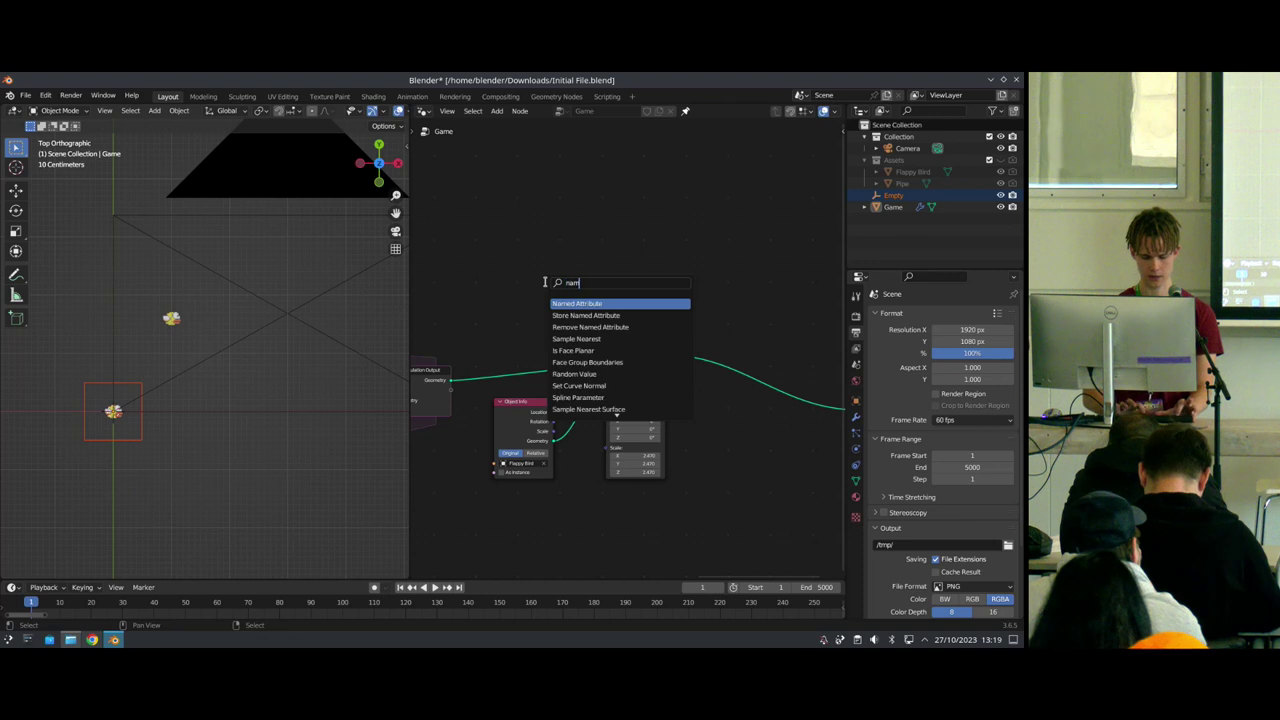
{"action": "left_click", "coordinate": [594, 302]}
{"action": "left_click", "coordinate": [510, 300]}
{"action": "left_click", "coordinate": [520, 321]}
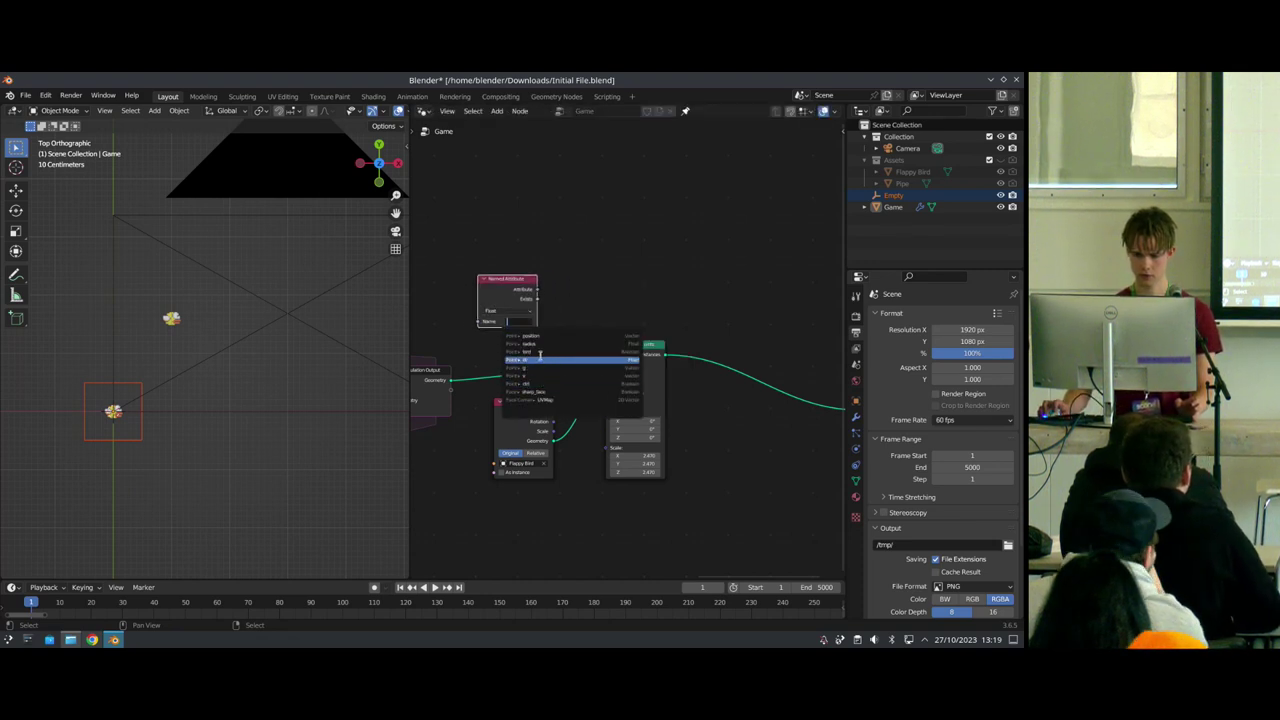
{"action": "left_click", "coordinate": [540, 352]}
{"action": "left_click_drag", "start_coordinate": [537, 290], "coordinate": [606, 374]}
Step: Move Named Attribute above Object Info, shift three nodes right, and pan to Group Output
{"action": "left_click_drag", "start_coordinate": [490, 307], "coordinate": [505, 381]}
{"action": "left_click_drag", "start_coordinate": [674, 506], "coordinate": [608, 400]}
{"action": "scroll", "coordinate": [572, 405], "scroll_direction": "down", "scroll_amount": 5}
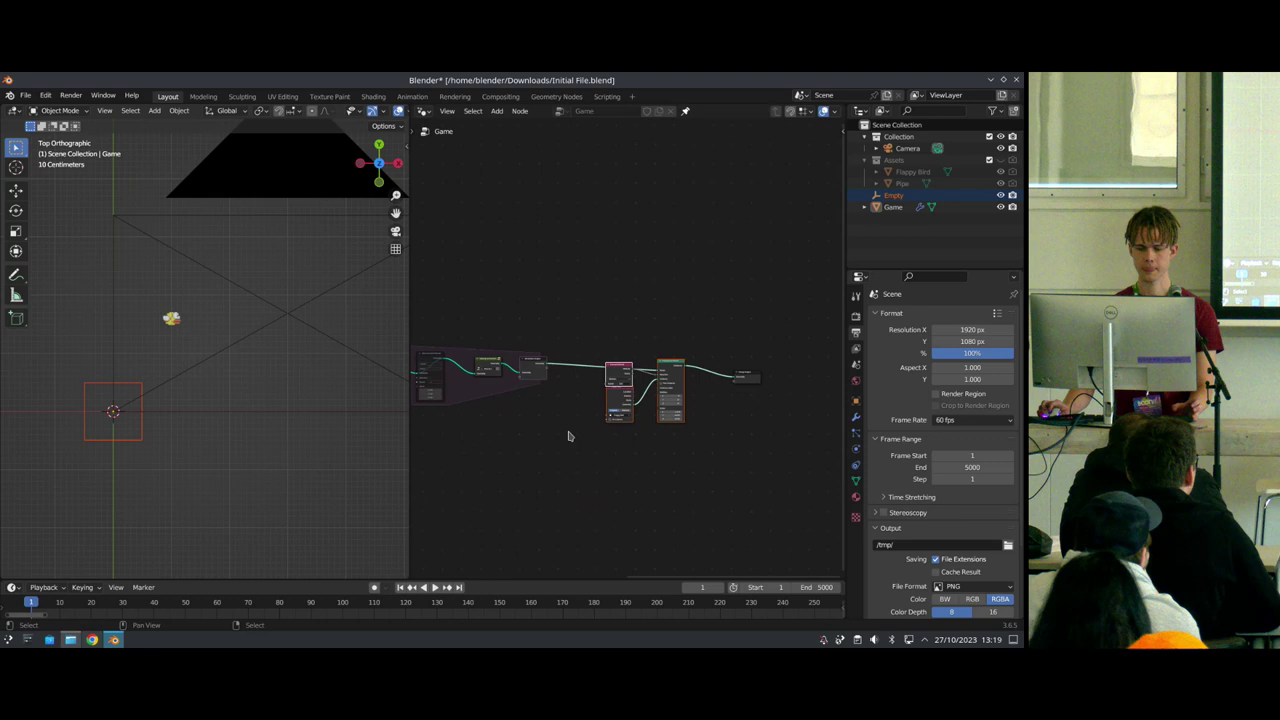
{"action": "scroll", "coordinate": [545, 435], "scroll_direction": "up", "scroll_amount": 4}
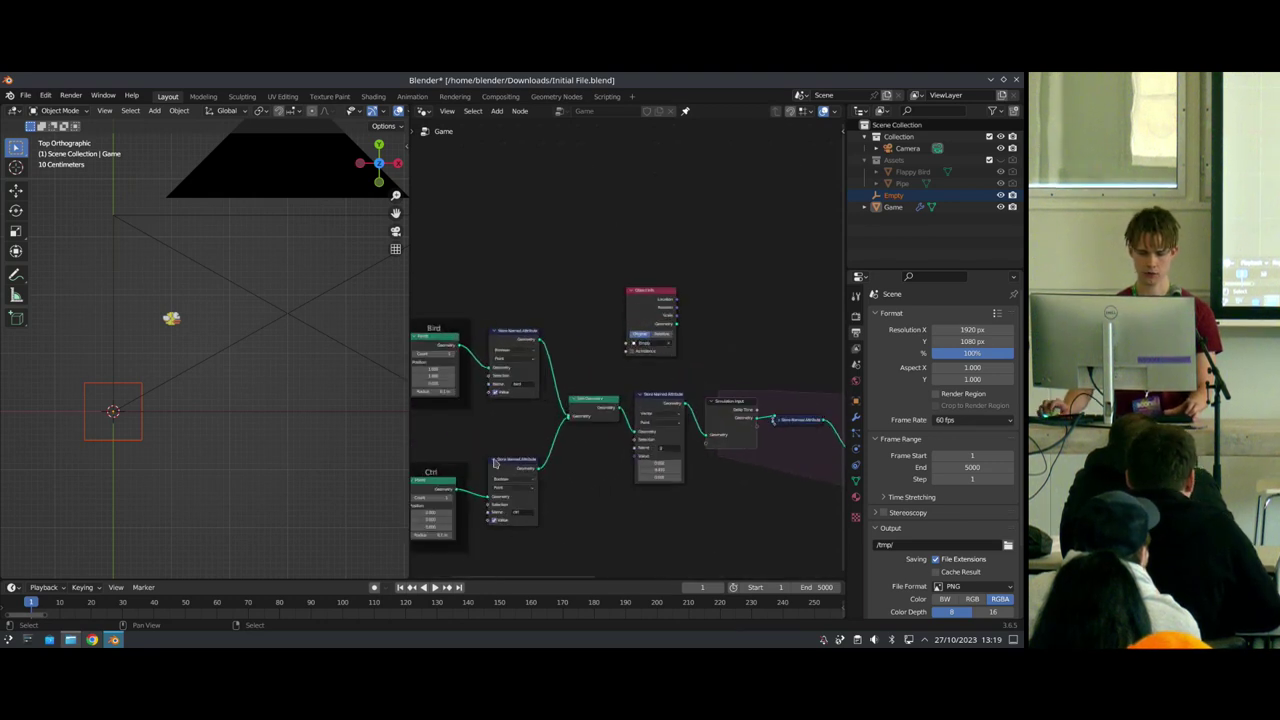
{"action": "scroll", "coordinate": [205, 410], "scroll_direction": "up", "scroll_amount": 6}
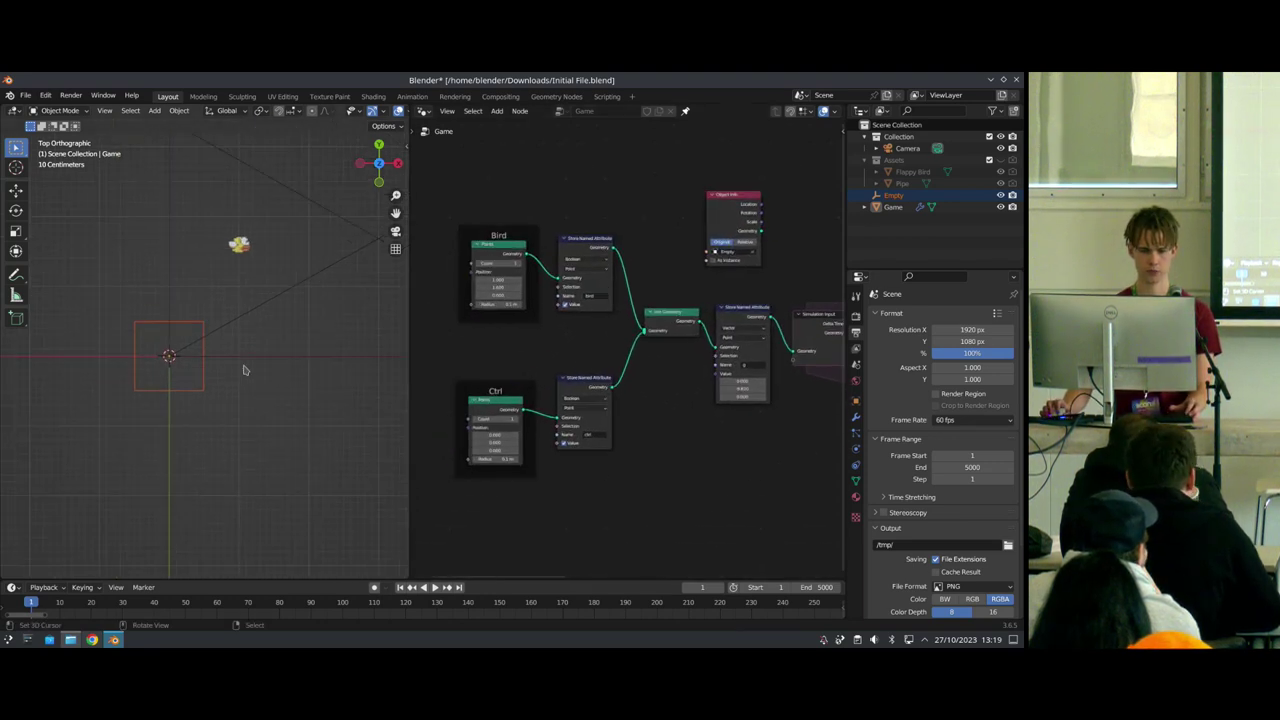
{"action": "scroll", "coordinate": [571, 409], "scroll_direction": "down", "scroll_amount": 7}
{"action": "middle_click_drag", "start_coordinate": [572, 412], "coordinate": [437, 434]}
{"action": "middle_click_drag", "start_coordinate": [622, 401], "coordinate": [470, 432]}
{"action": "scroll", "coordinate": [583, 343], "scroll_direction": "up", "scroll_amount": 4}
Step: Add a Join Geometry node on the link and add a reroute point on the upper link
{"action": "key", "text": "shift+a"}
{"action": "type", "text": "join"}
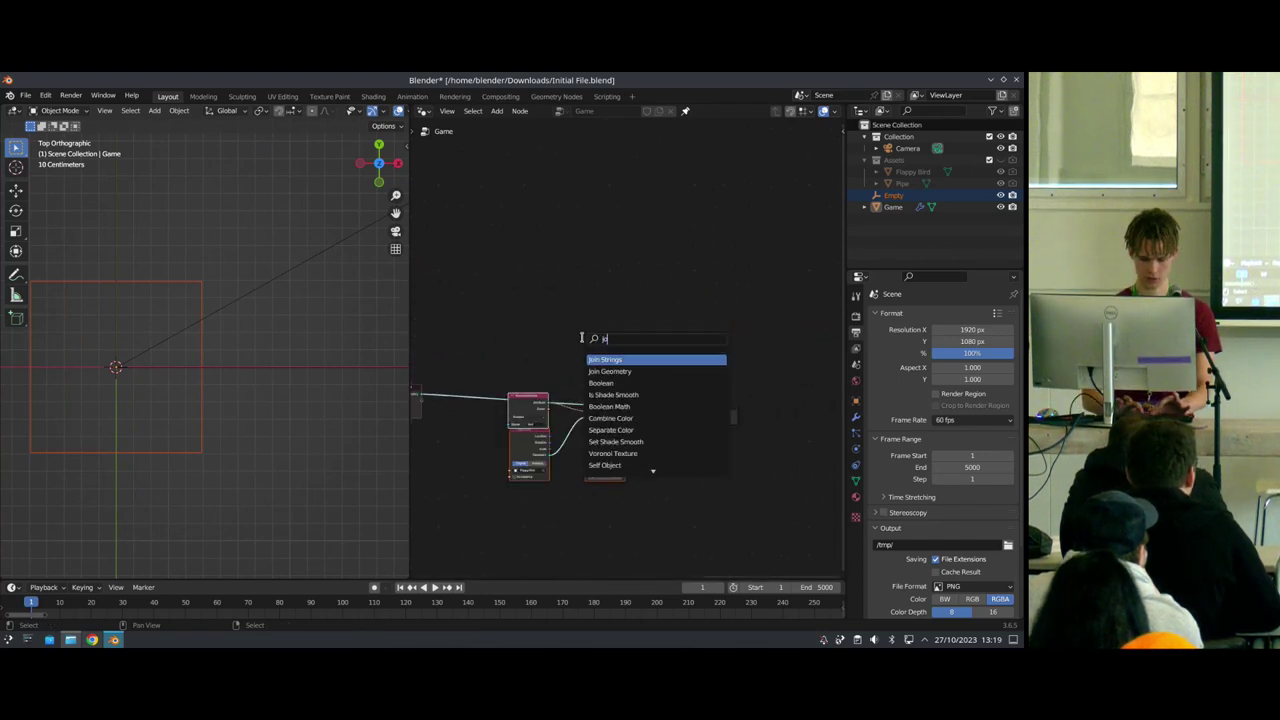
{"action": "left_click", "coordinate": [604, 372]}
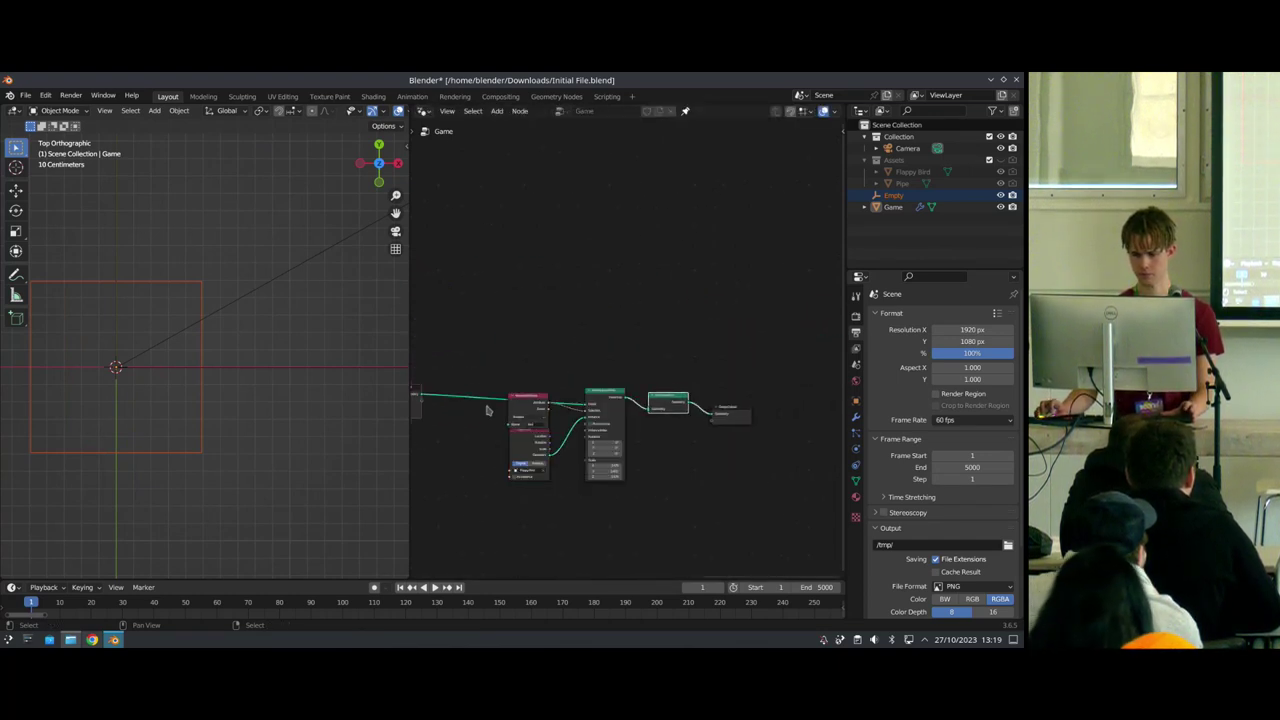
{"action": "left_click_drag", "start_coordinate": [650, 416], "coordinate": [662, 323]}
{"action": "right_click_drag", "start_coordinate": [588, 363], "coordinate": [558, 323], "text": "shift"}
{"action": "key", "text": "g"}
{"action": "left_click", "coordinate": [506, 345]}
Step: Reframe the 3D view around the bird and bring the simulation zone into view
{"action": "scroll", "coordinate": [267, 364], "scroll_direction": "down", "scroll_amount": 4}
{"action": "middle_click_drag", "start_coordinate": [265, 362], "coordinate": [221, 402], "text": "shift"}
{"action": "middle_click_drag", "start_coordinate": [477, 374], "coordinate": [866, 352]}
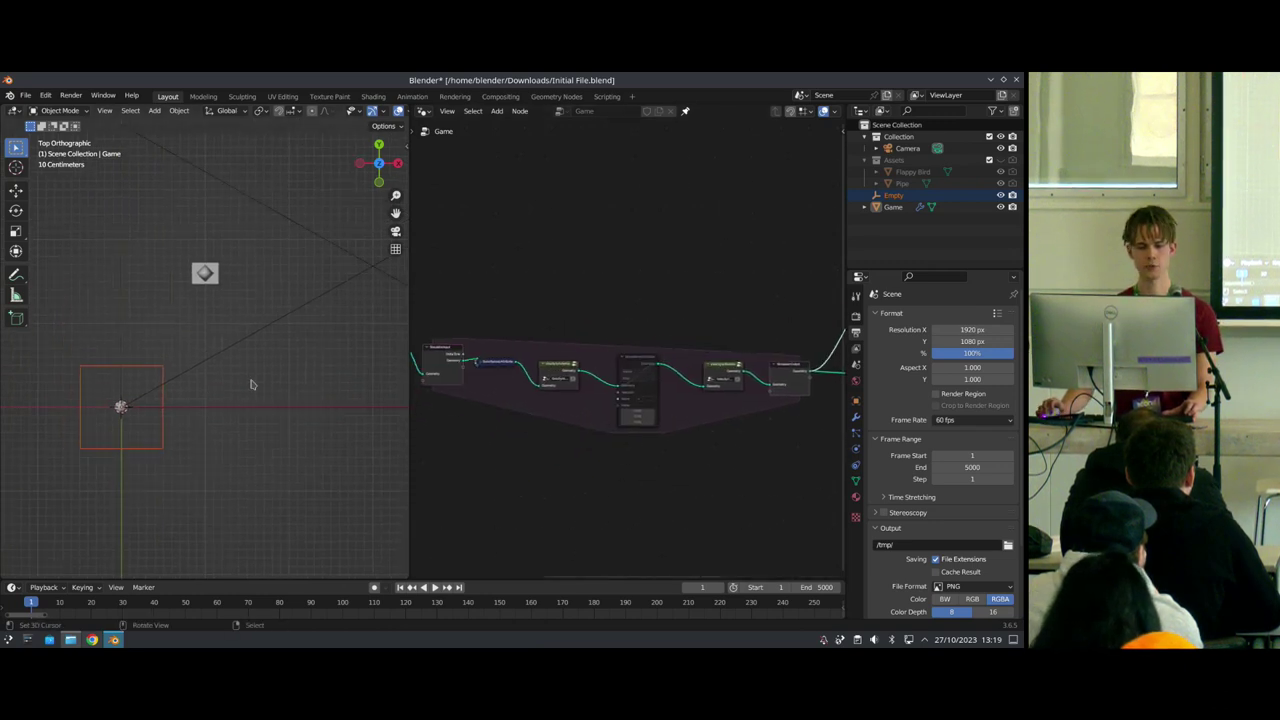
{"action": "scroll", "coordinate": [125, 432], "scroll_direction": "up", "scroll_amount": 2}
{"action": "scroll", "coordinate": [120, 434], "scroll_direction": "down", "scroll_amount": 3}
{"action": "middle_click_drag", "start_coordinate": [123, 434], "coordinate": [202, 400], "text": "shift"}
{"action": "scroll", "coordinate": [205, 393], "scroll_direction": "up", "scroll_amount": 3}
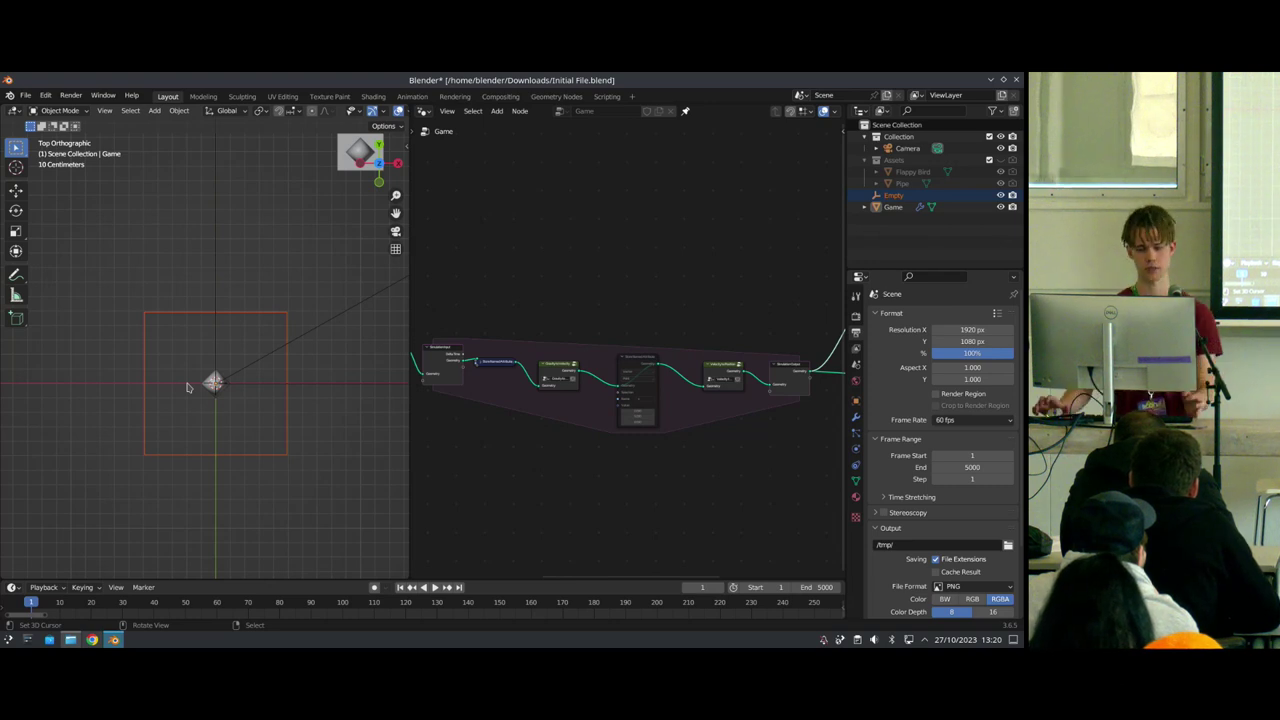
Step: Inspect the Bird and Ctrl point nodes, then play the animation and rewind to frame 1
{"action": "middle_click_drag", "start_coordinate": [443, 358], "coordinate": [681, 358]}
{"action": "scroll", "coordinate": [630, 359], "scroll_direction": "down", "scroll_amount": 1}
{"action": "scroll", "coordinate": [540, 402], "scroll_direction": "up", "scroll_amount": 2}
{"action": "scroll", "coordinate": [531, 407], "scroll_direction": "up", "scroll_amount": 1}
{"action": "middle_click_drag", "start_coordinate": [531, 407], "coordinate": [697, 363]}
{"action": "scroll", "coordinate": [564, 368], "scroll_direction": "up", "scroll_amount": 5}
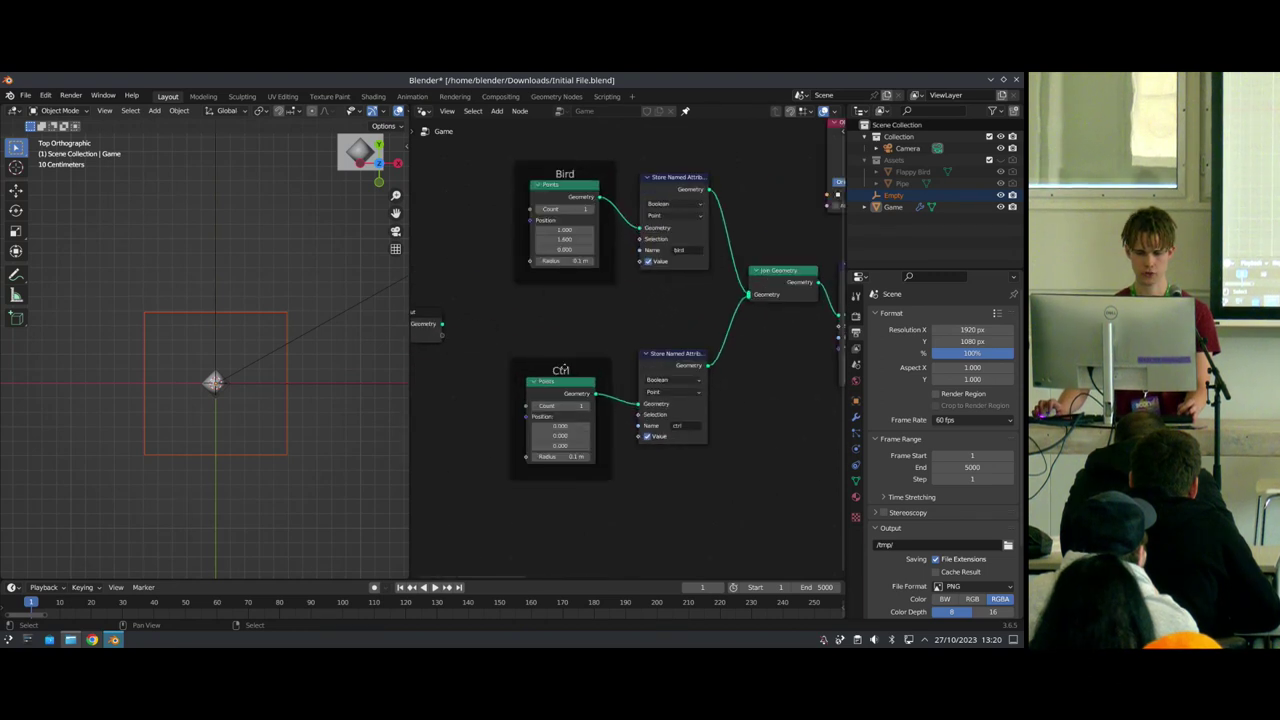
{"action": "scroll", "coordinate": [579, 364], "scroll_direction": "down", "scroll_amount": 6}
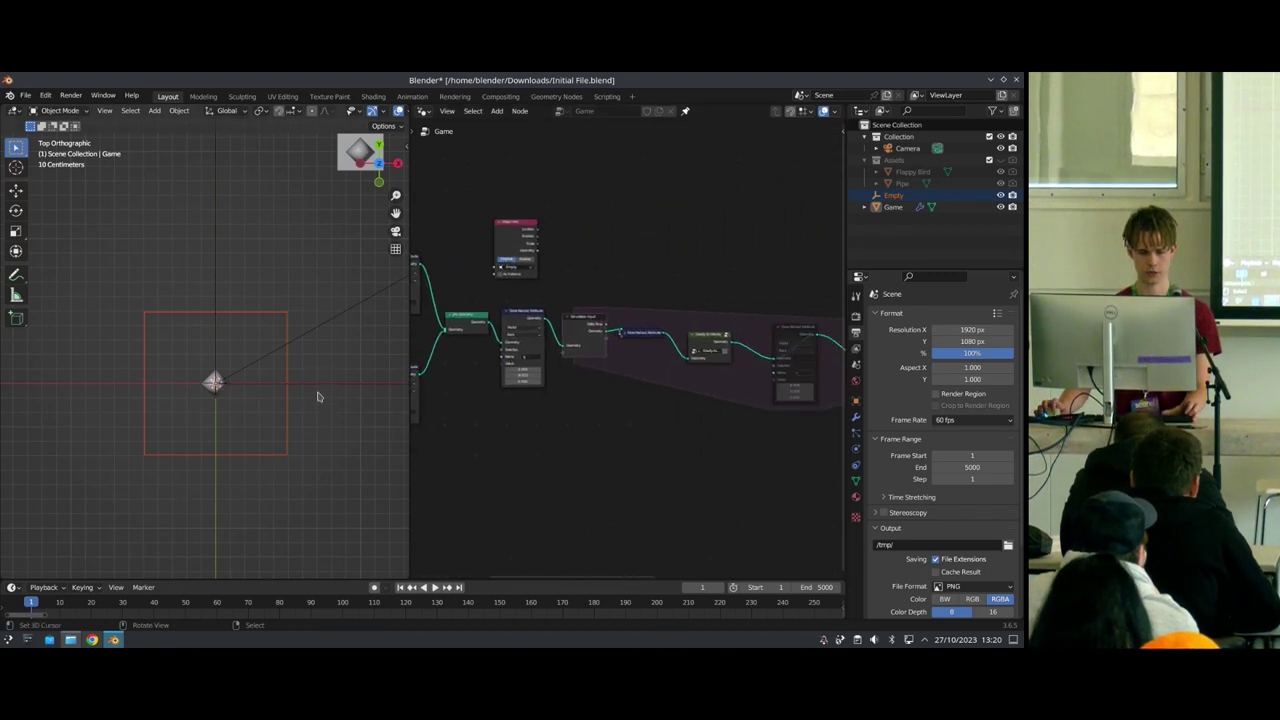
{"action": "scroll", "coordinate": [339, 387], "scroll_direction": "down", "scroll_amount": 2}
{"action": "middle_click_drag", "start_coordinate": [339, 387], "coordinate": [277, 394], "text": "shift"}
{"action": "key", "text": "space"}
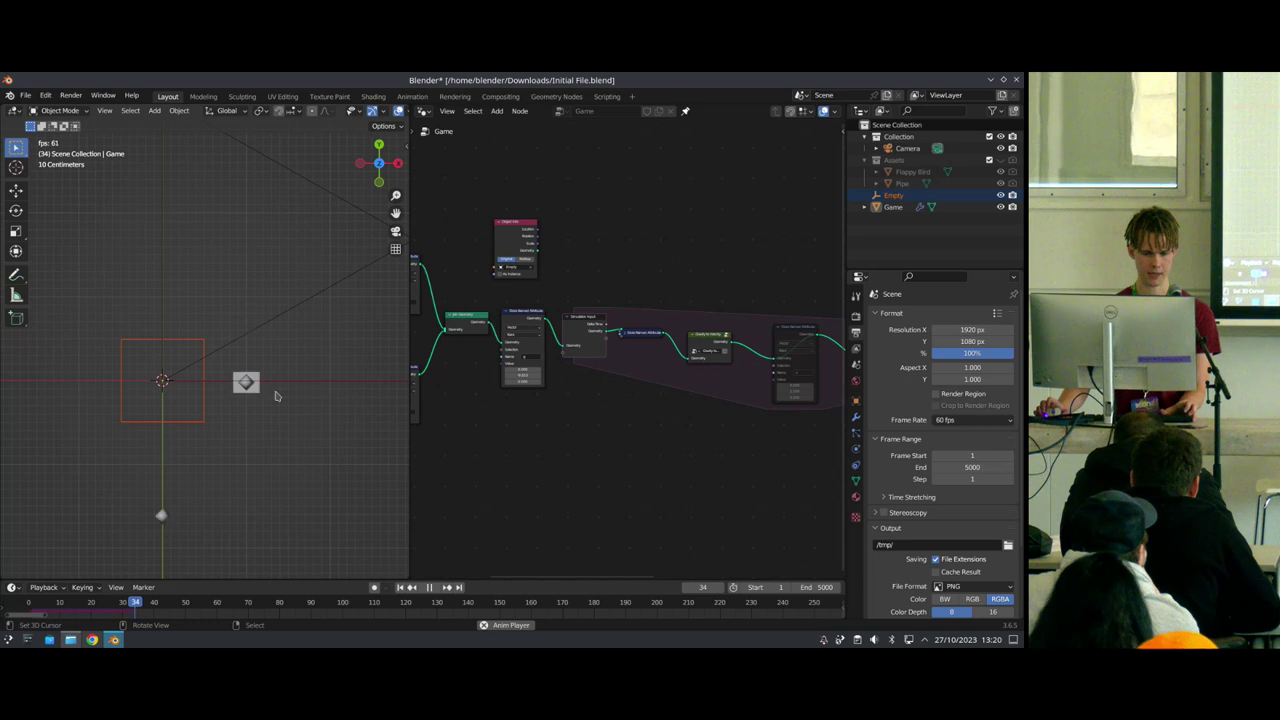
{"action": "key", "text": "shift+Left"}
Step: Replay and reset the simulation, then lift the gravity and velocity nodes above the main line
{"action": "key", "text": "space"}
{"action": "key", "text": "space"}
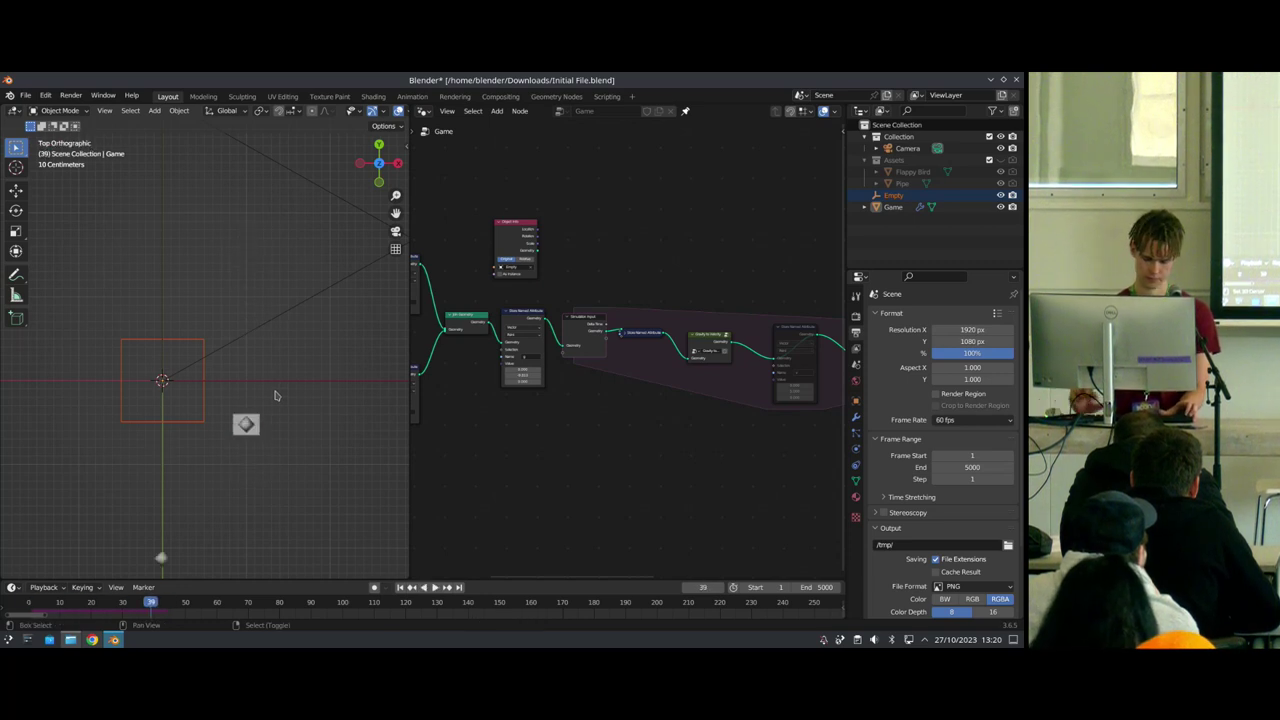
{"action": "key", "text": "shift+Left"}
{"action": "scroll", "coordinate": [642, 323], "scroll_direction": "right", "scroll_amount": 5, "text": "ctrl"}
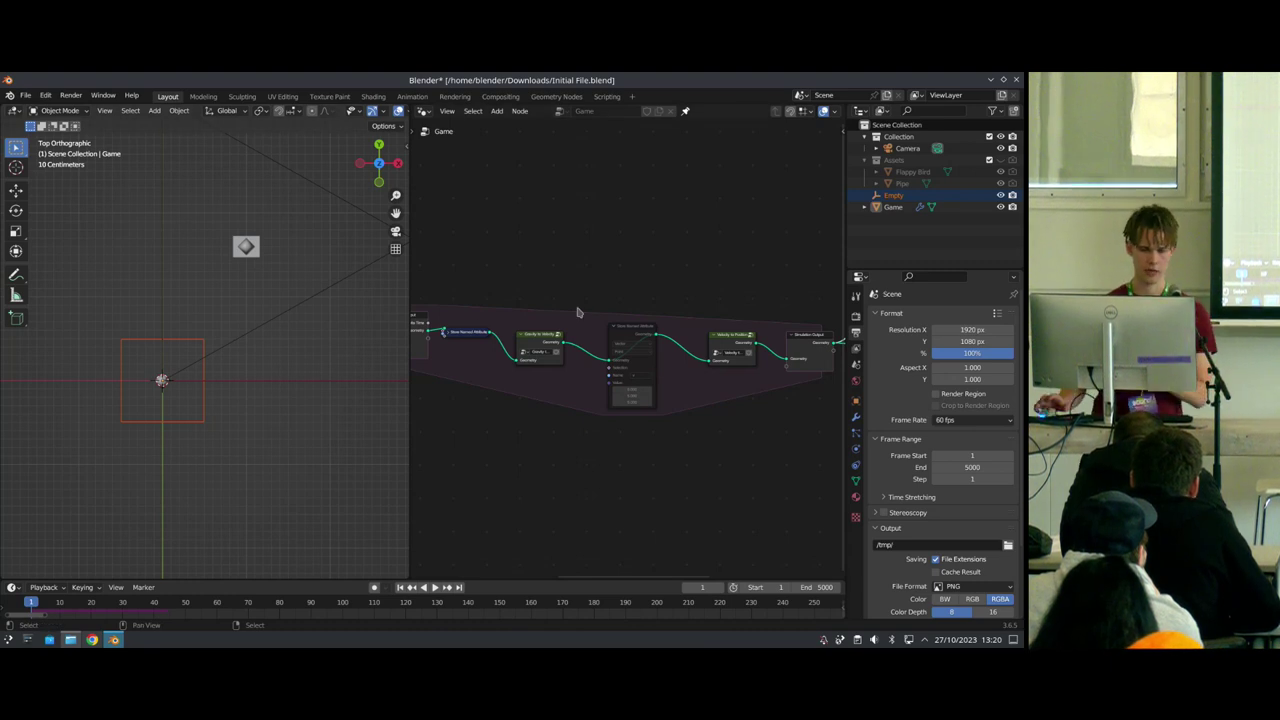
{"action": "left_click_drag", "start_coordinate": [535, 350], "coordinate": [563, 350]}
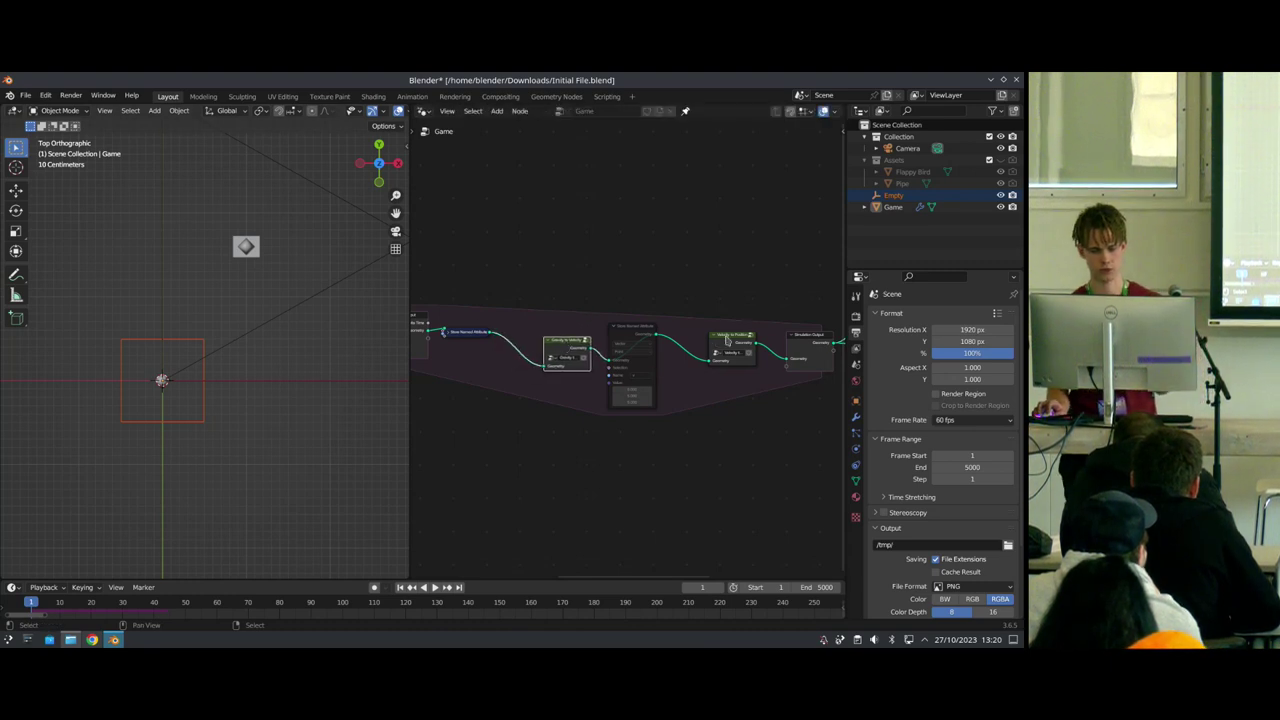
{"action": "left_click_drag", "start_coordinate": [720, 344], "coordinate": [681, 346]}
{"action": "left_click_drag", "start_coordinate": [717, 429], "coordinate": [562, 196]}
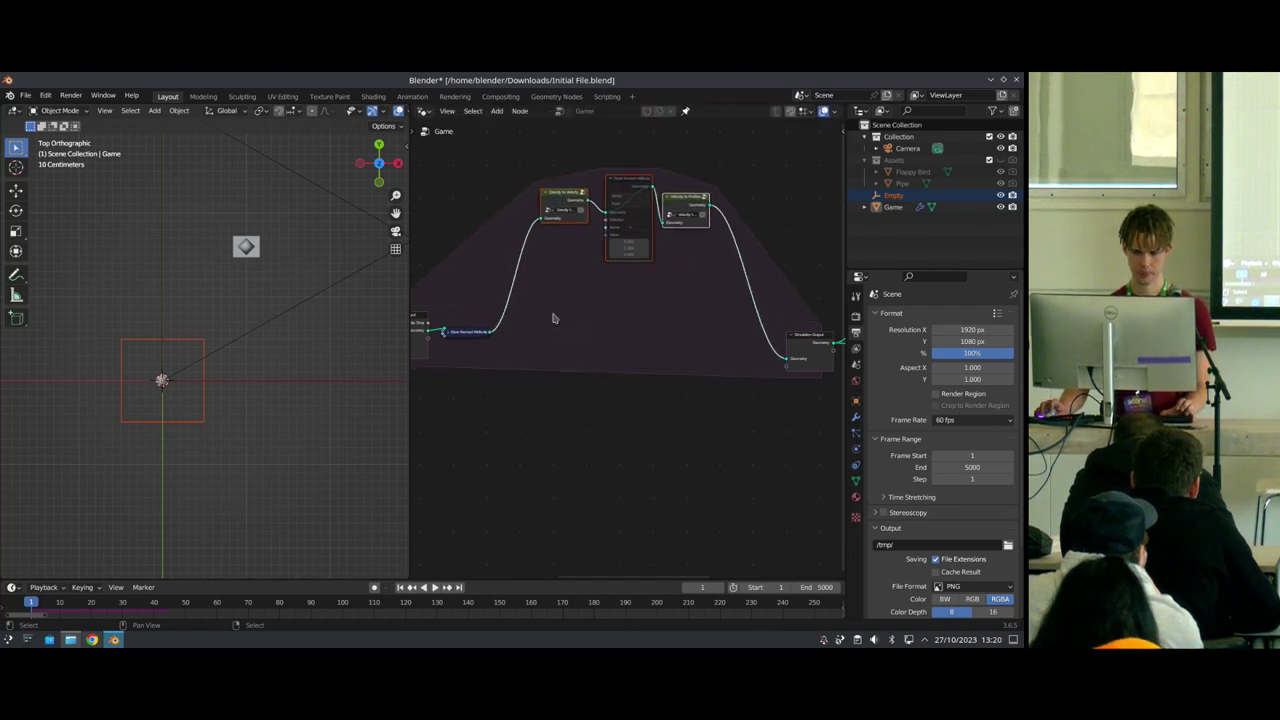
Step: Insert a Join Geometry before Simulation Output, fed by stored geometry and Velocity to Position
{"action": "left_click_drag", "start_coordinate": [491, 336], "coordinate": [718, 333]}
{"action": "left_click", "coordinate": [757, 351]}
{"action": "left_click", "coordinate": [777, 354]}
{"action": "left_click_drag", "start_coordinate": [710, 209], "coordinate": [801, 338]}
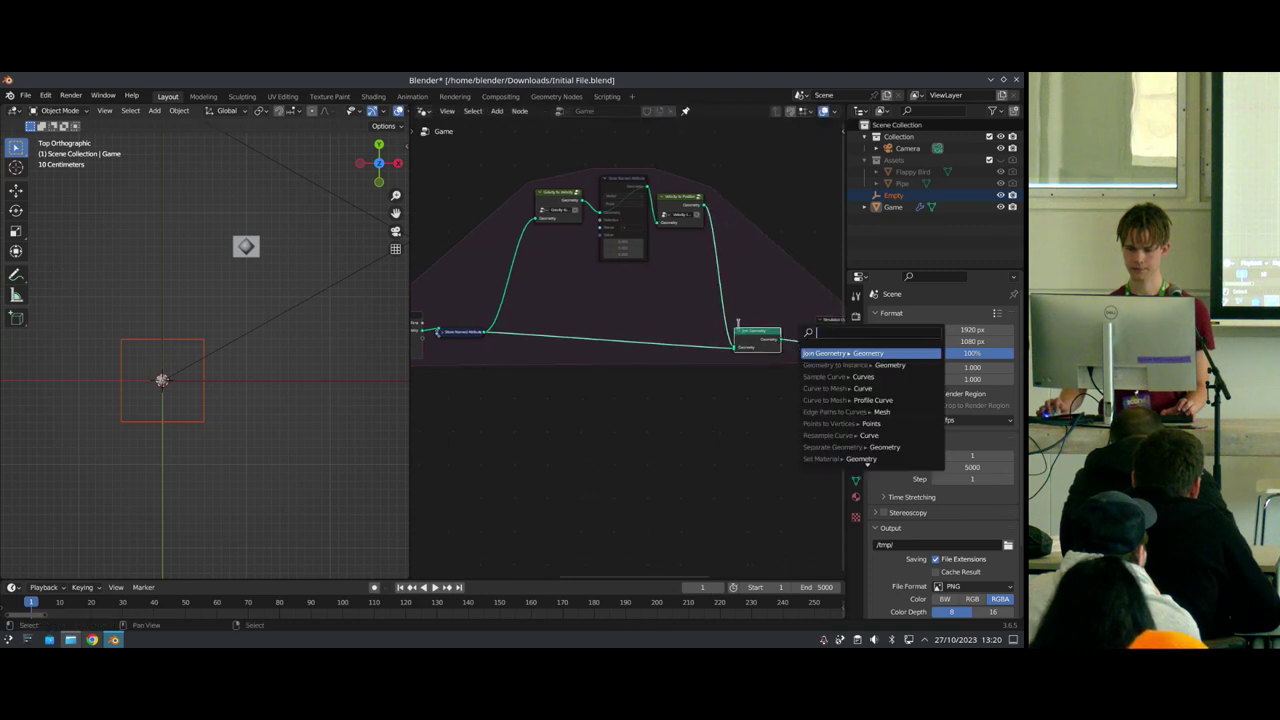
Step: Drop a Separate Geometry node onto the stored-geometry link and wire Inverted to Join Geometry
{"action": "middle_click_drag", "start_coordinate": [578, 332], "coordinate": [677, 306]}
{"action": "scroll", "coordinate": [660, 300], "scroll_direction": "up", "scroll_amount": 3}
{"action": "middle_click_drag", "start_coordinate": [636, 202], "coordinate": [598, 249]}
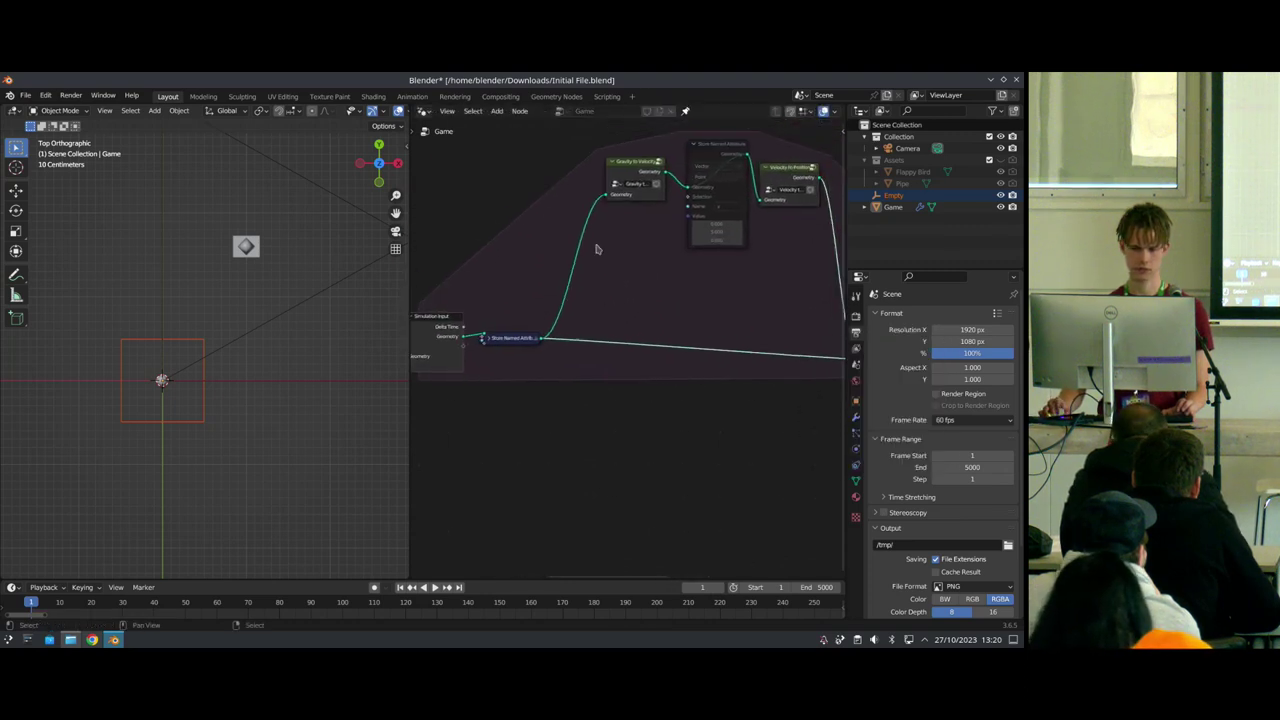
{"action": "key", "text": "shift+a"}
{"action": "left_click", "coordinate": [598, 242]}
{"action": "type", "text": "separ"}
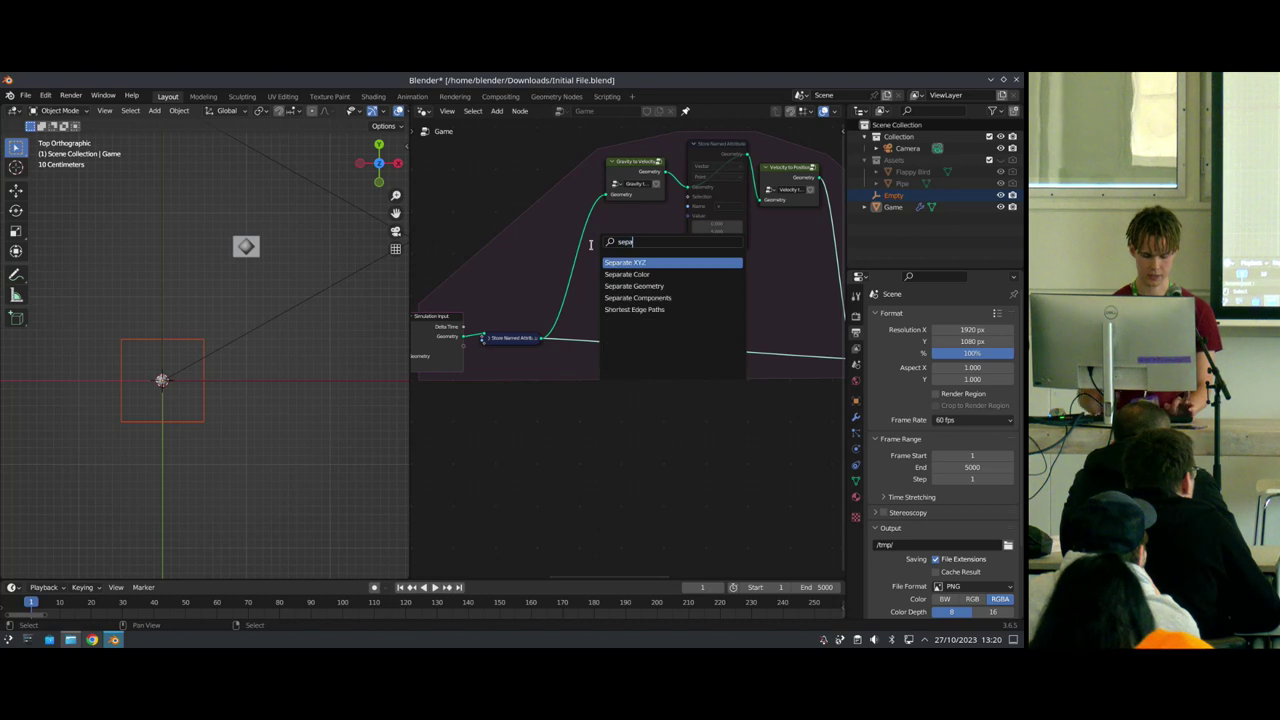
{"action": "left_click", "coordinate": [645, 286]}
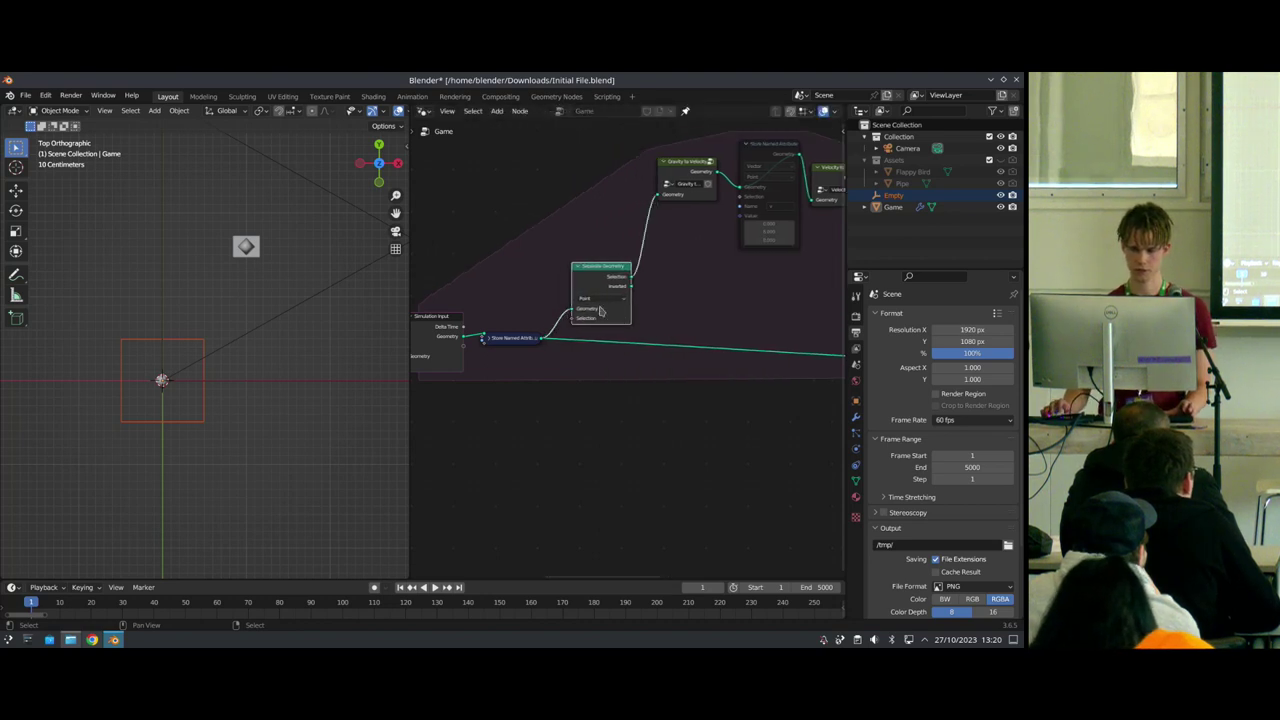
{"action": "left_click", "coordinate": [502, 299]}
{"action": "left_click_drag", "start_coordinate": [491, 284], "coordinate": [788, 352]}
Step: Remove the bypass link into Join Geometry and label the Separate Geometry node 'Bird + Ctrl'
{"action": "right_click_drag", "start_coordinate": [582, 320], "coordinate": [578, 375], "text": "ctrl"}
{"action": "left_click_drag", "start_coordinate": [468, 281], "coordinate": [457, 318]}
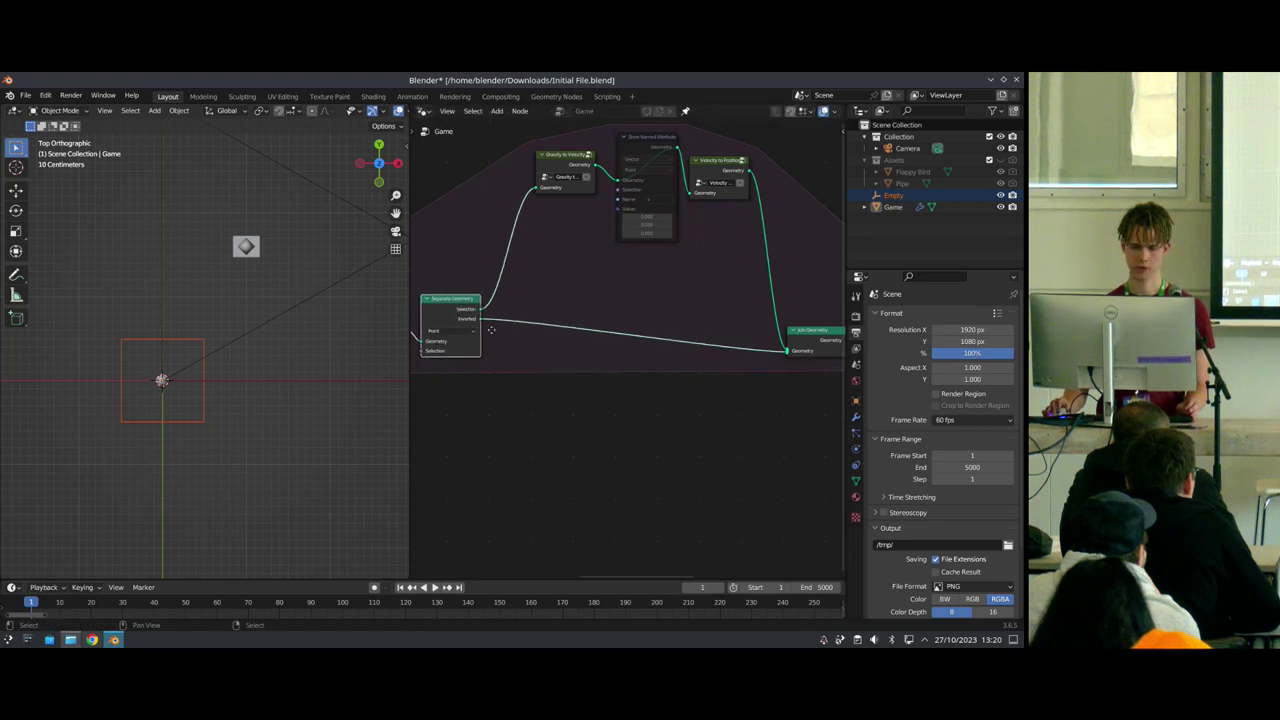
{"action": "middle_click_drag", "start_coordinate": [457, 320], "coordinate": [538, 310]}
{"action": "scroll", "coordinate": [539, 318], "scroll_direction": "up", "scroll_amount": 3}
{"action": "scroll", "coordinate": [521, 299], "scroll_direction": "up", "scroll_amount": 1}
{"action": "key", "text": "F2"}
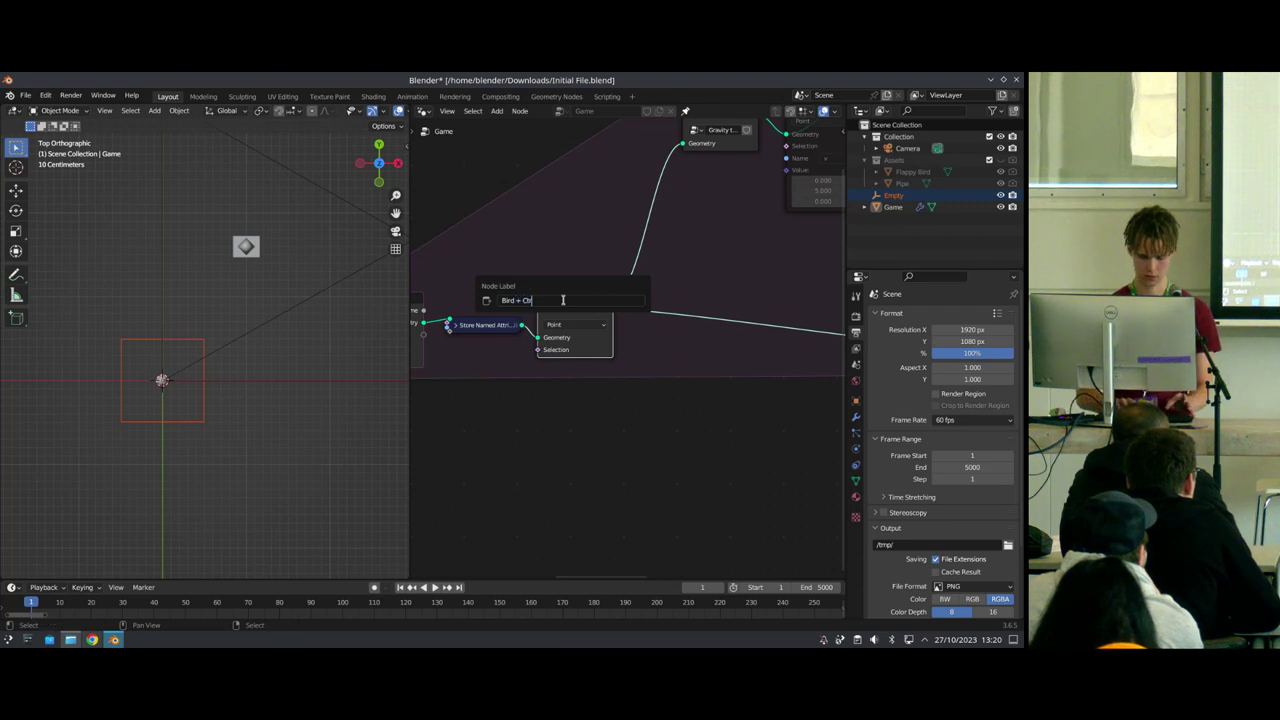
{"action": "type", "text": "Bird + Ctrl"}
{"action": "key", "text": "Return"}
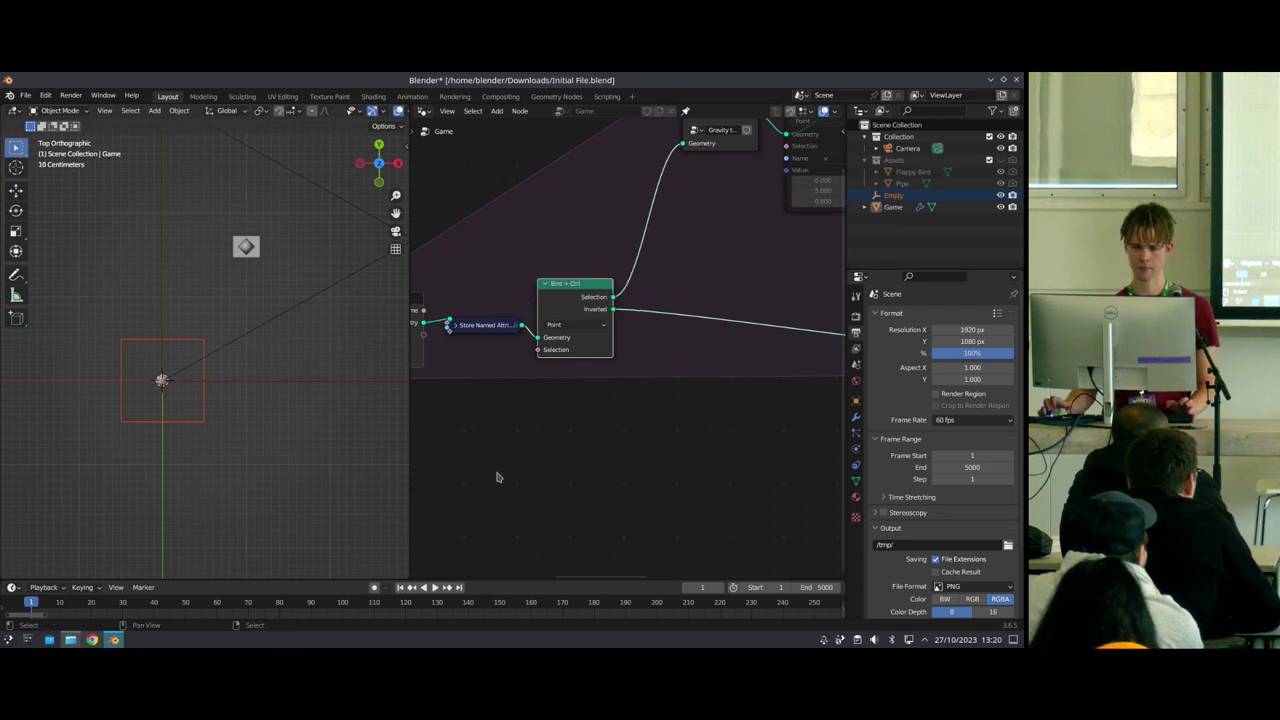
Step: Add a Named Attribute node set to 'bird' and connect it to the Separate Geometry Selection
{"action": "scroll", "coordinate": [635, 350], "scroll_direction": "up", "scroll_amount": 1}
{"action": "key", "text": "shift+a"}
{"action": "type", "text": "name"}
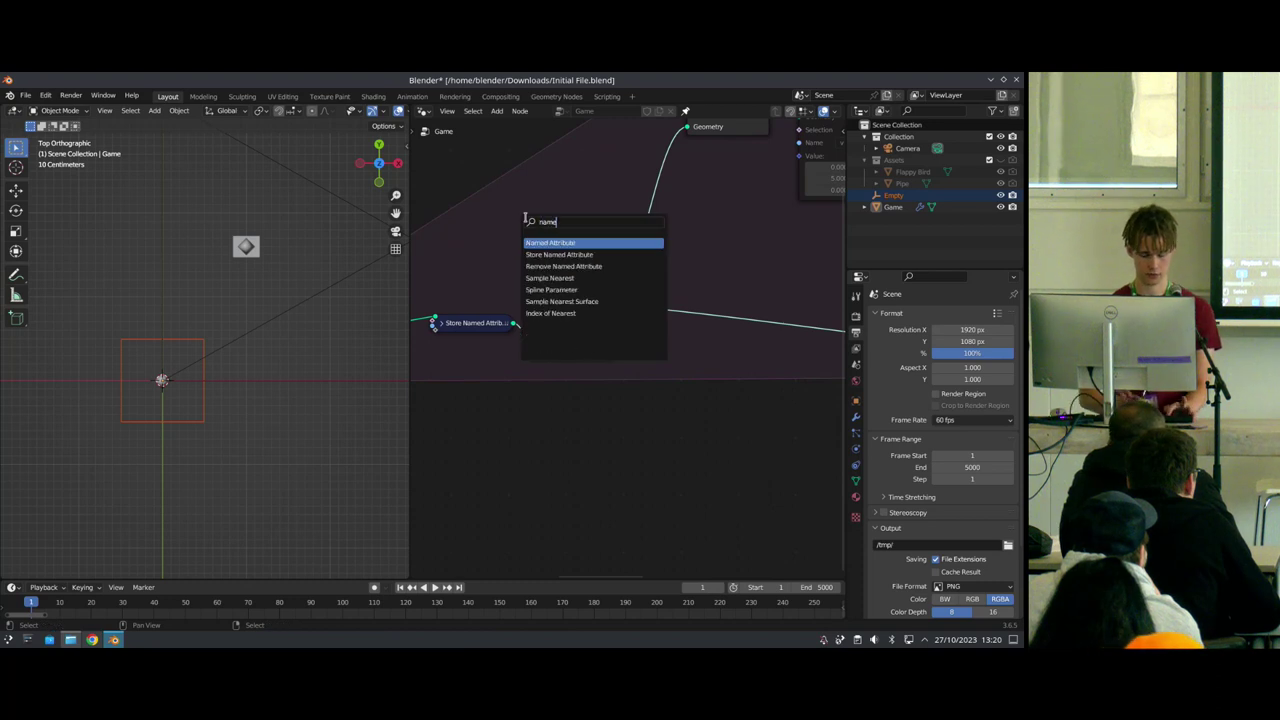
{"action": "left_click", "coordinate": [539, 245]}
{"action": "left_click", "coordinate": [480, 398]}
{"action": "left_click", "coordinate": [505, 420]}
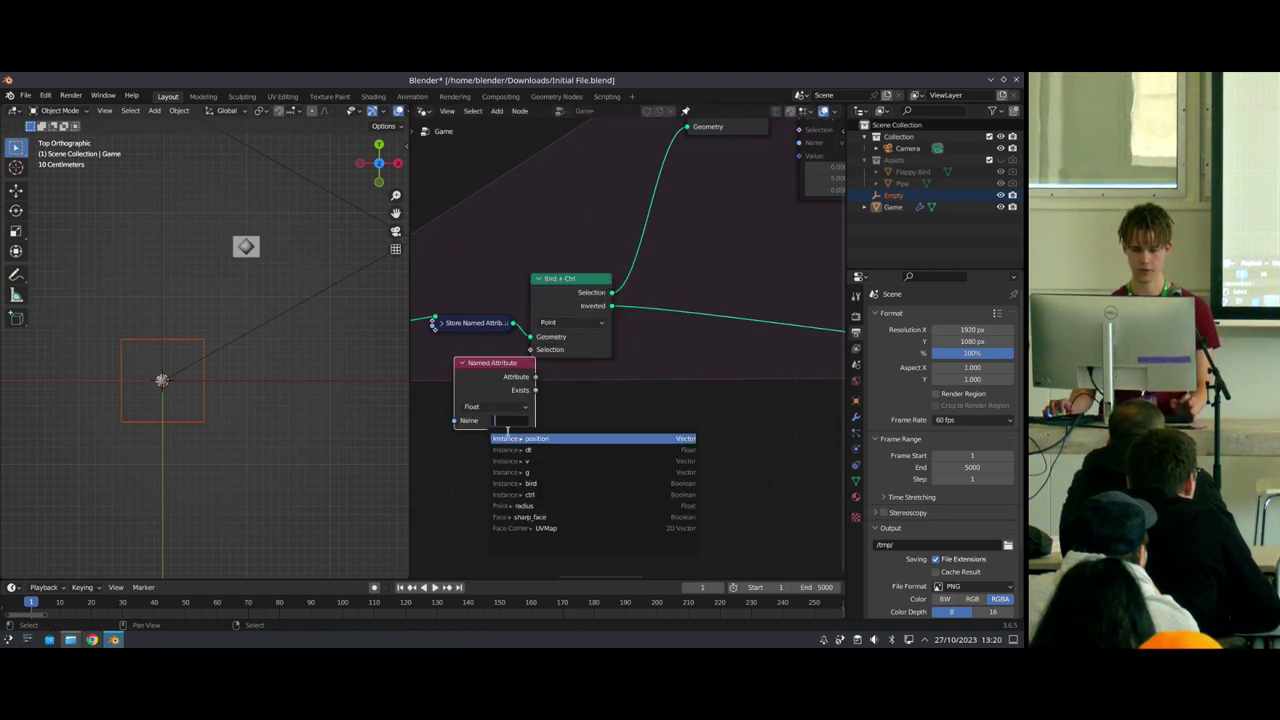
{"action": "left_click", "coordinate": [539, 484]}
{"action": "left_click_drag", "start_coordinate": [495, 363], "coordinate": [531, 350]}
Step: Pan across the tree to select the Bird point nodes and centre the Gravity and Velocity nodes
{"action": "scroll", "coordinate": [537, 354], "scroll_direction": "up", "scroll_amount": 2}
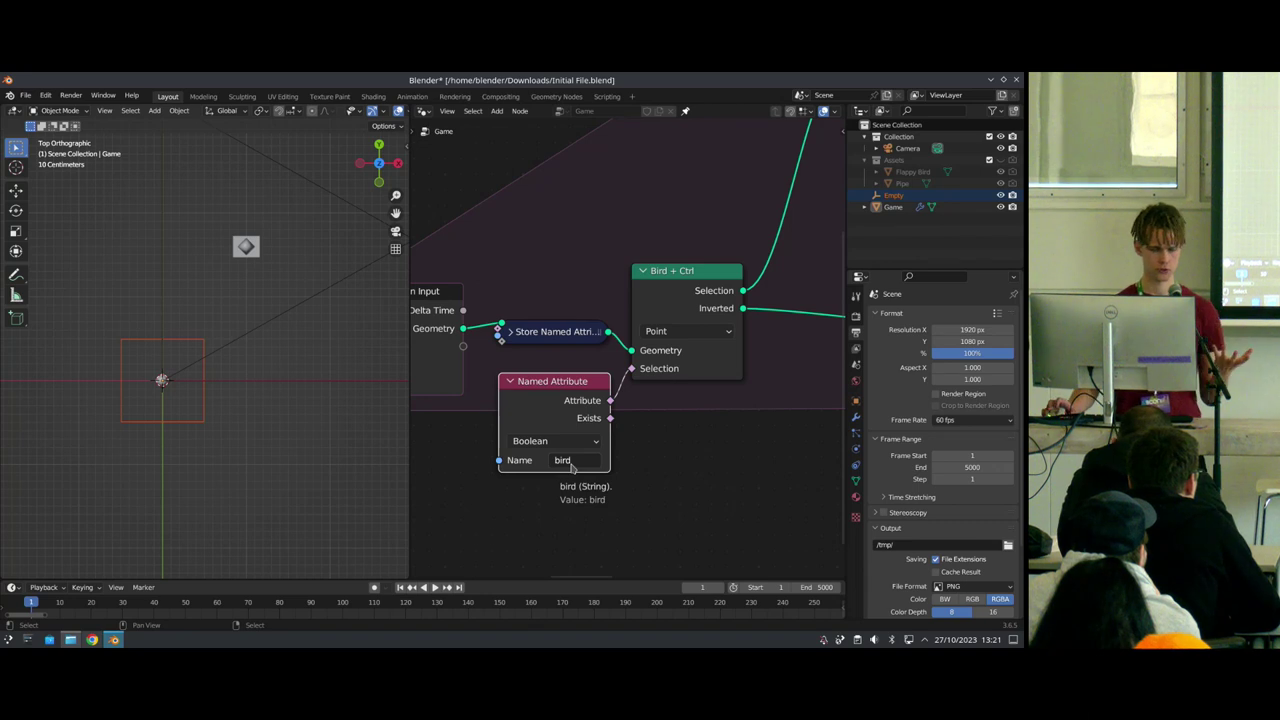
{"action": "scroll", "coordinate": [582, 460], "scroll_direction": "down", "scroll_amount": 6}
{"action": "middle_click_drag", "start_coordinate": [522, 383], "coordinate": [748, 397]}
{"action": "middle_click_drag", "start_coordinate": [580, 386], "coordinate": [740, 363]}
{"action": "left_click_drag", "start_coordinate": [487, 169], "coordinate": [634, 308]}
{"action": "middle_click_drag", "start_coordinate": [838, 412], "coordinate": [466, 417]}
{"action": "scroll", "coordinate": [666, 289], "scroll_direction": "up", "scroll_amount": 2}
{"action": "middle_click_drag", "start_coordinate": [666, 289], "coordinate": [552, 340]}
{"action": "scroll", "coordinate": [508, 386], "scroll_direction": "down", "scroll_amount": 5}
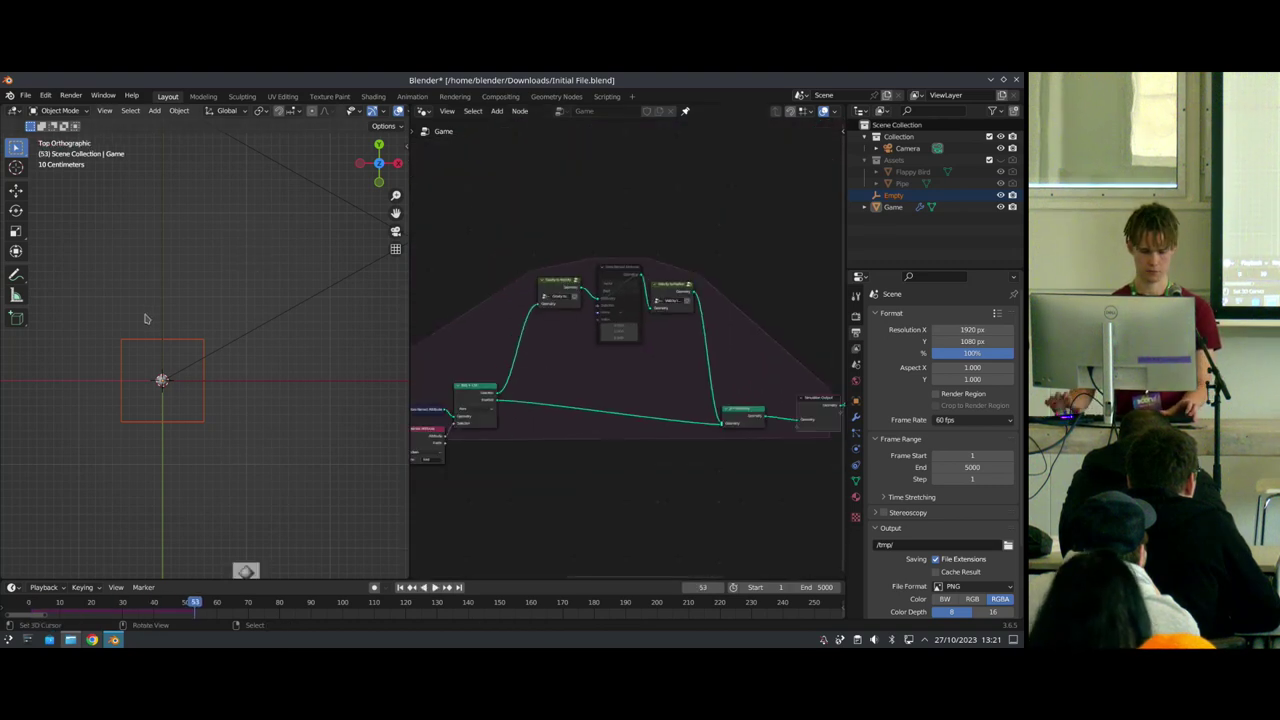
{"action": "middle_click_drag", "start_coordinate": [617, 399], "coordinate": [560, 374]}
{"action": "scroll", "coordinate": [688, 365], "scroll_direction": "up", "scroll_amount": 5}
{"action": "scroll", "coordinate": [545, 357], "scroll_direction": "down", "scroll_amount": 2}
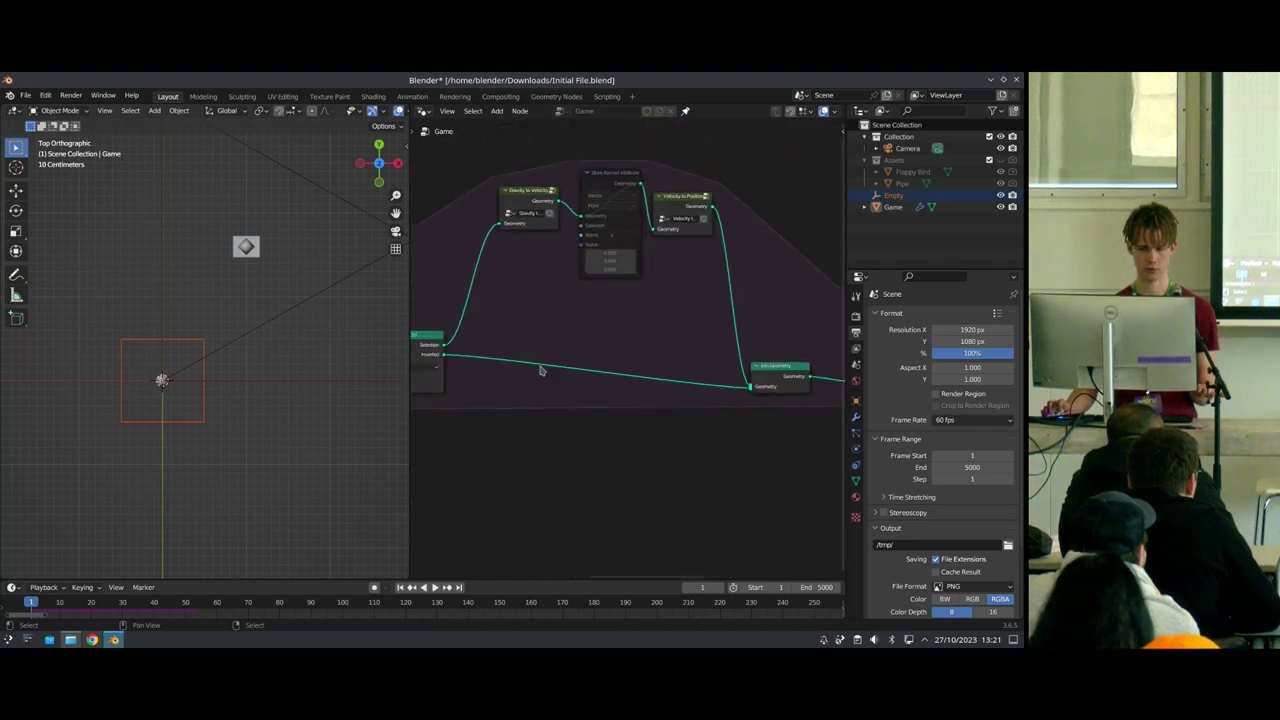
Step: Save the blend file and shift the node tree into view
{"action": "key", "text": "ctrl+s"}
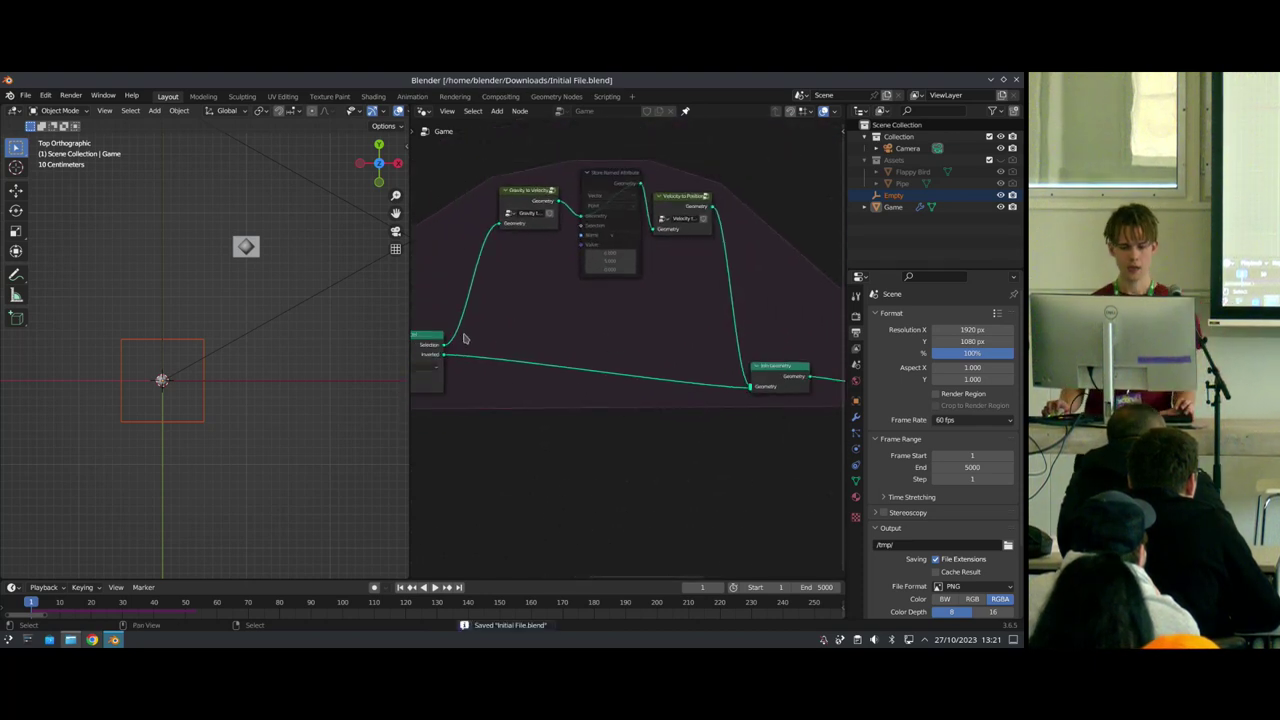
{"action": "middle_click_drag", "start_coordinate": [540, 324], "coordinate": [672, 310]}
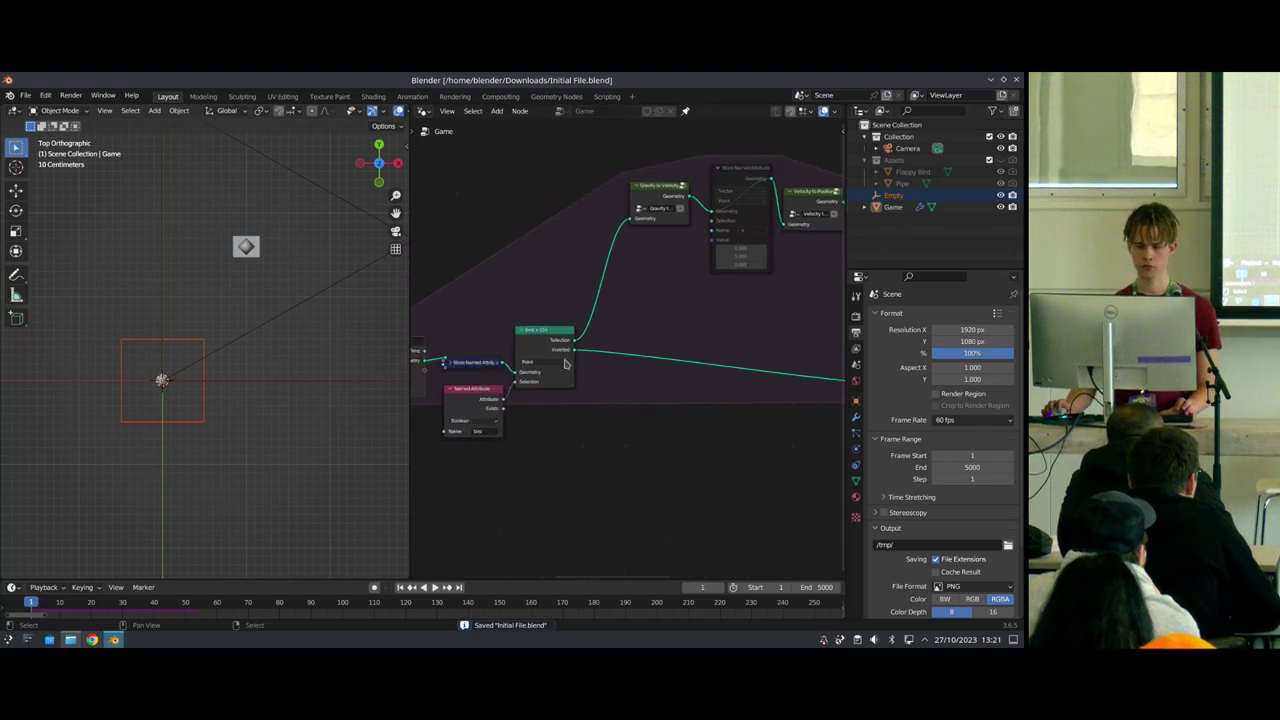
{"action": "scroll", "coordinate": [565, 364], "scroll_direction": "down", "scroll_amount": 2}
{"action": "scroll", "coordinate": [237, 363], "scroll_direction": "up", "scroll_amount": 3}
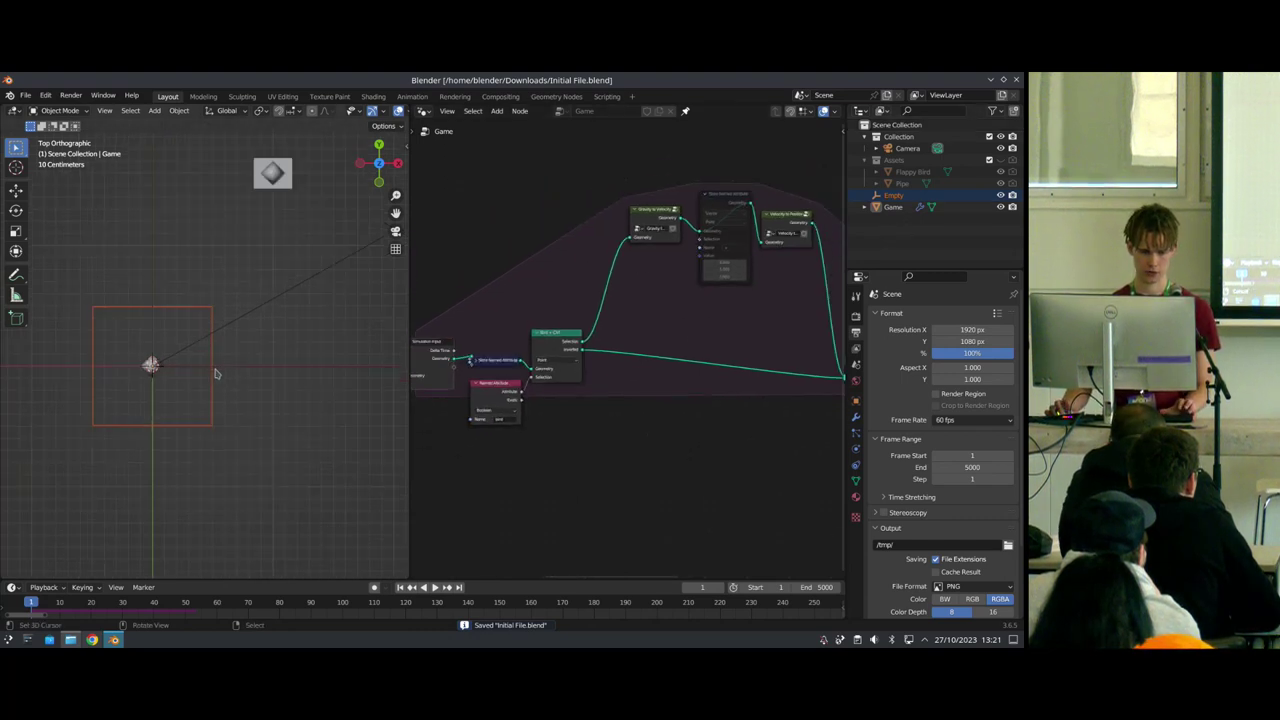
Step: Test playback with the Empty selected, cancel its move, and rewind to frame 1
{"action": "right_click", "coordinate": [209, 376], "text": "shift"}
{"action": "key", "text": "space"}
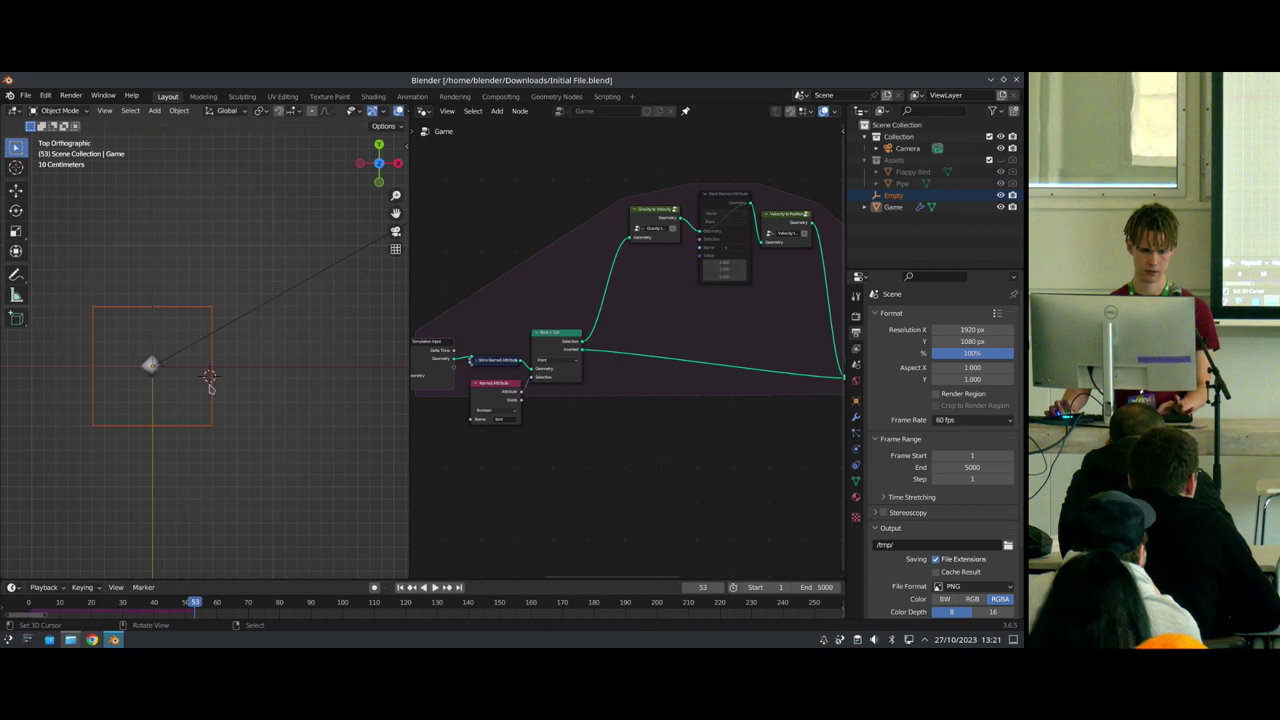
{"action": "key", "text": "Escape"}
{"action": "left_click", "coordinate": [892, 195]}
{"action": "key", "text": "space"}
{"action": "key", "text": "g"}
{"action": "right_click", "coordinate": [188, 368]}
{"action": "key", "text": "space"}
{"action": "key", "text": "shift+Left"}
Step: Insert a Set Position node into the Inverted link
{"action": "key", "text": "shift+a"}
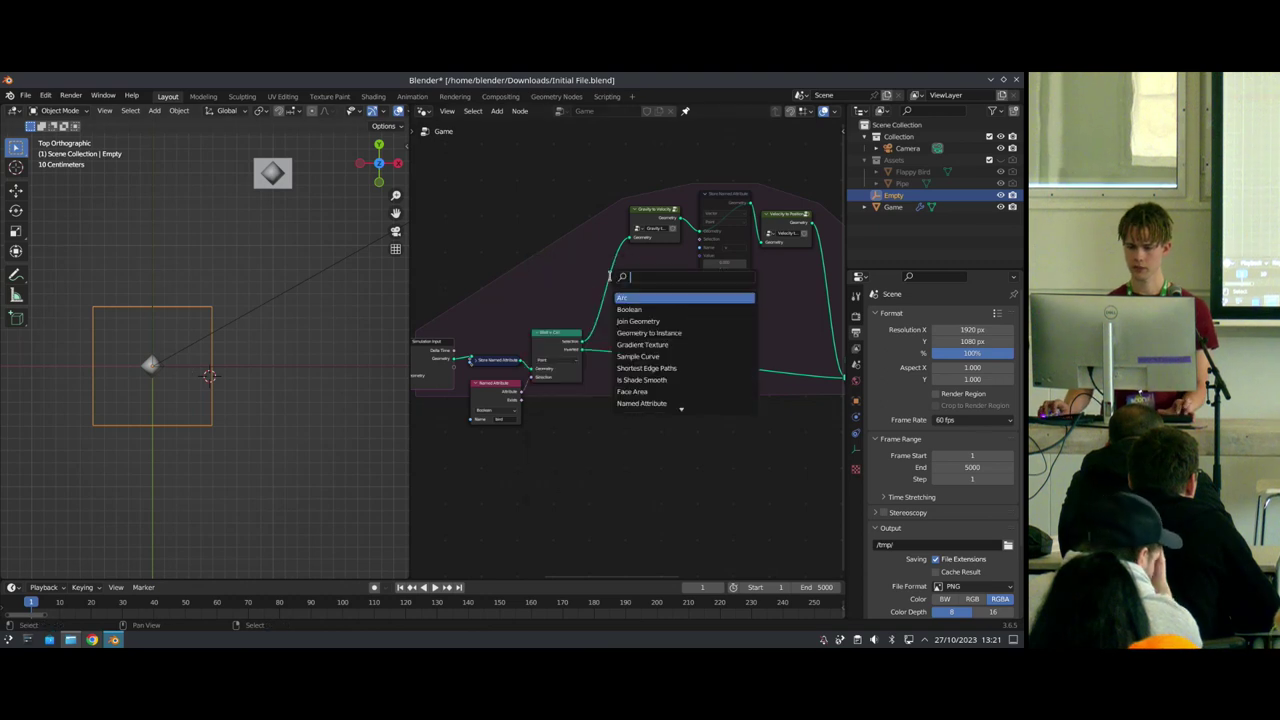
{"action": "type", "text": "set pos"}
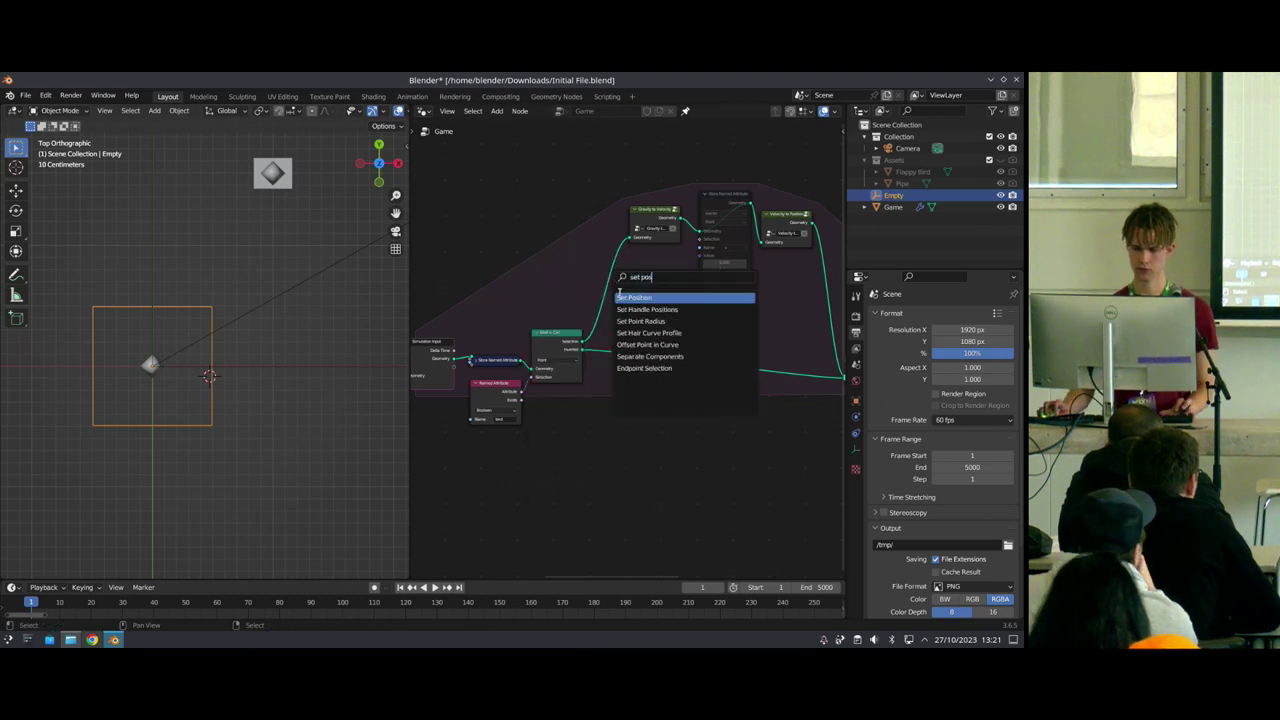
{"action": "key", "text": "Return"}
{"action": "left_click", "coordinate": [710, 388]}
{"action": "scroll", "coordinate": [716, 396], "scroll_direction": "up", "scroll_amount": 2}
Step: Drive Set Position from the Empty's location via a Relative Object Info node, then test playback
{"action": "left_click_drag", "start_coordinate": [890, 197], "coordinate": [596, 433]}
{"action": "middle_click_drag", "start_coordinate": [679, 477], "coordinate": [554, 415]}
{"action": "scroll", "coordinate": [554, 415], "scroll_direction": "up", "scroll_amount": 2}
{"action": "left_click", "coordinate": [511, 429]}
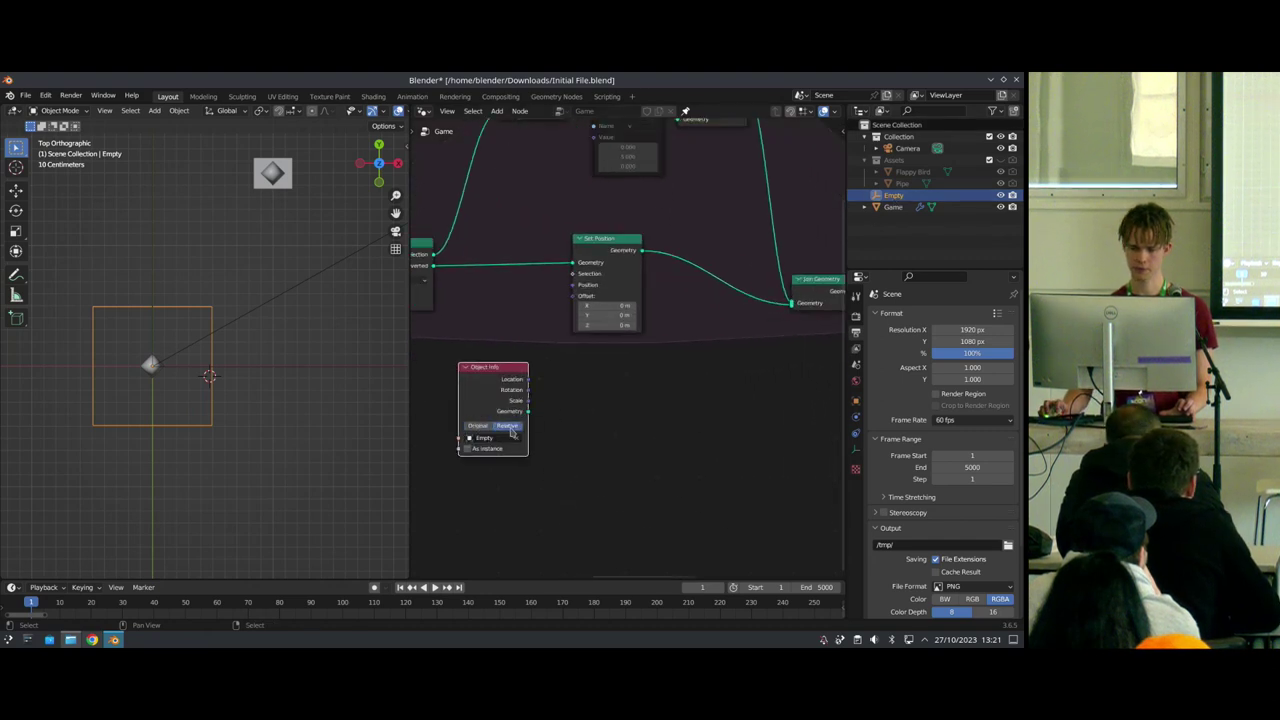
{"action": "left_click_drag", "start_coordinate": [529, 380], "coordinate": [630, 283]}
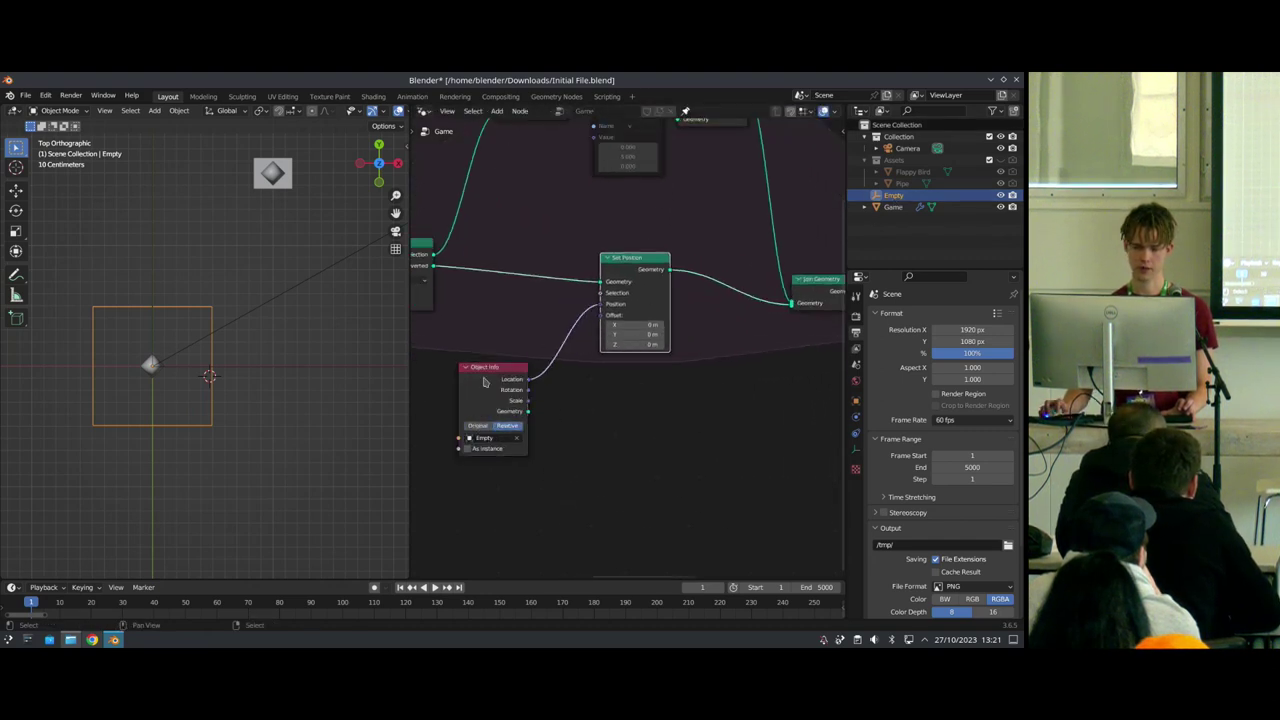
{"action": "left_click_drag", "start_coordinate": [486, 379], "coordinate": [530, 330]}
{"action": "key", "text": "space"}
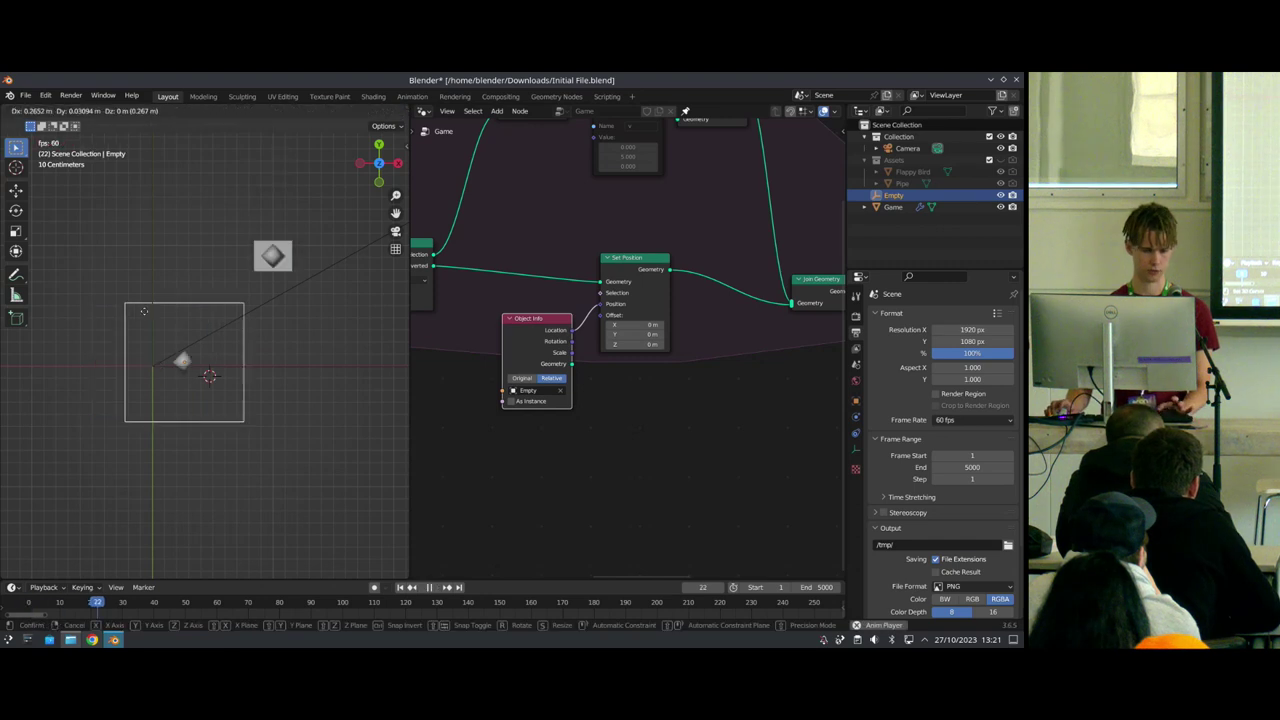
{"action": "key", "text": "Escape"}
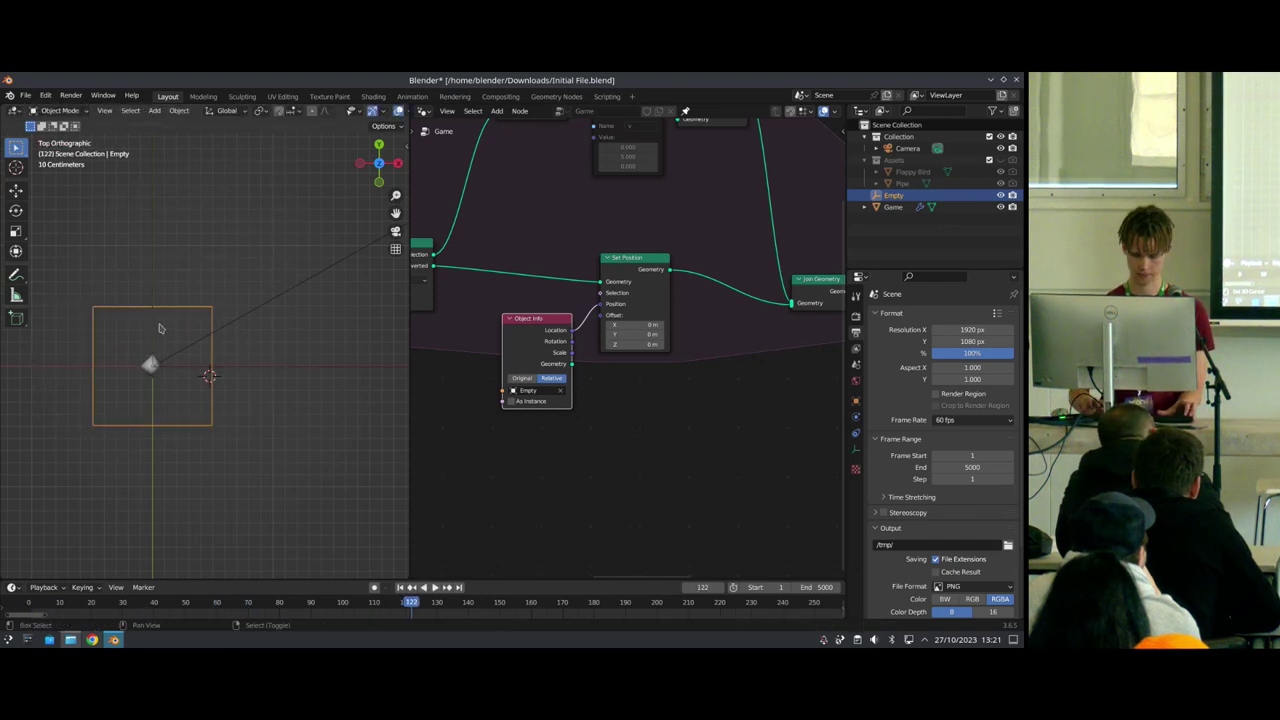
{"action": "key", "text": "g"}
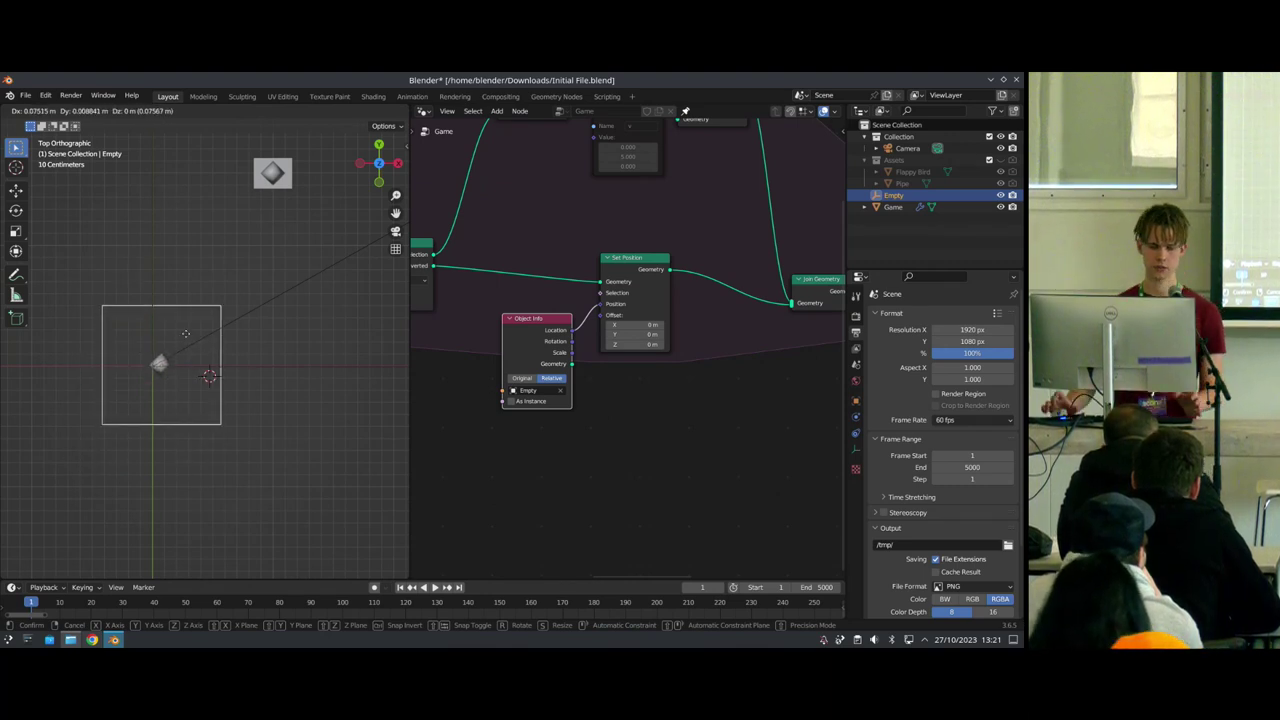
Step: Confirm the Empty's new position and add a Limit Location constraint to it
{"action": "left_click", "coordinate": [176, 334]}
{"action": "left_click", "coordinate": [856, 434]}
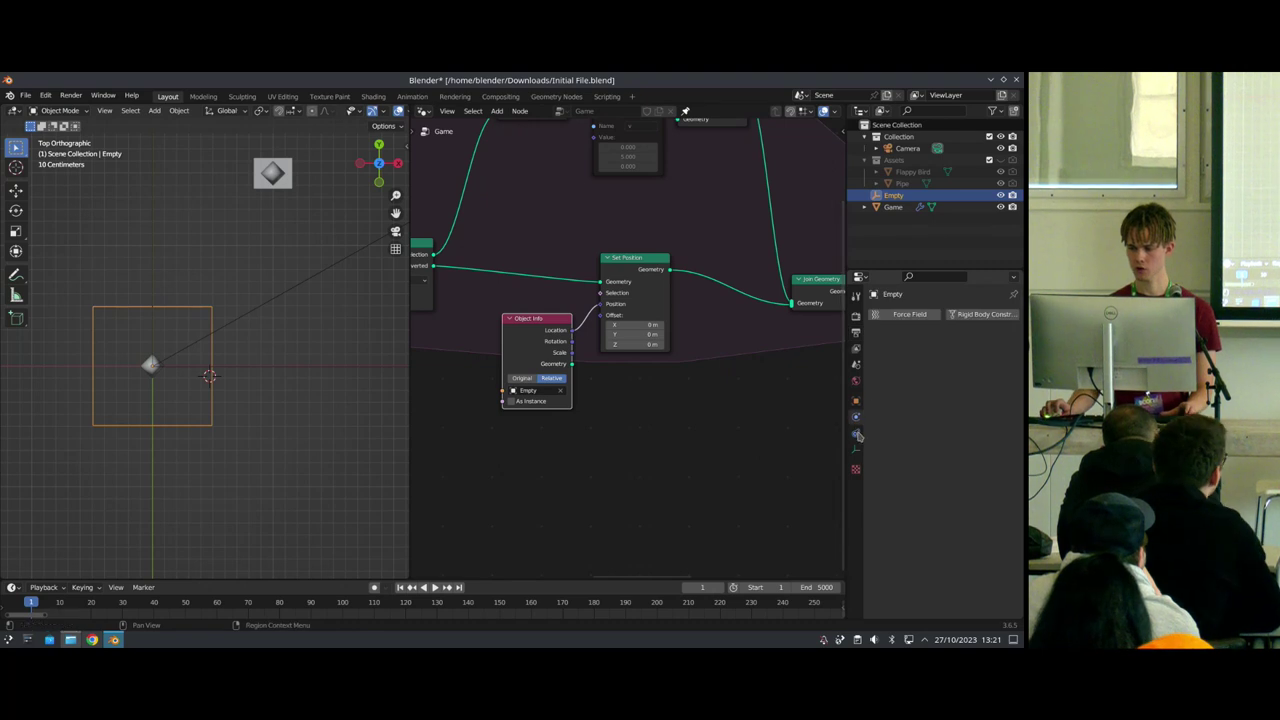
{"action": "left_click", "coordinate": [856, 431]}
{"action": "left_click", "coordinate": [892, 315]}
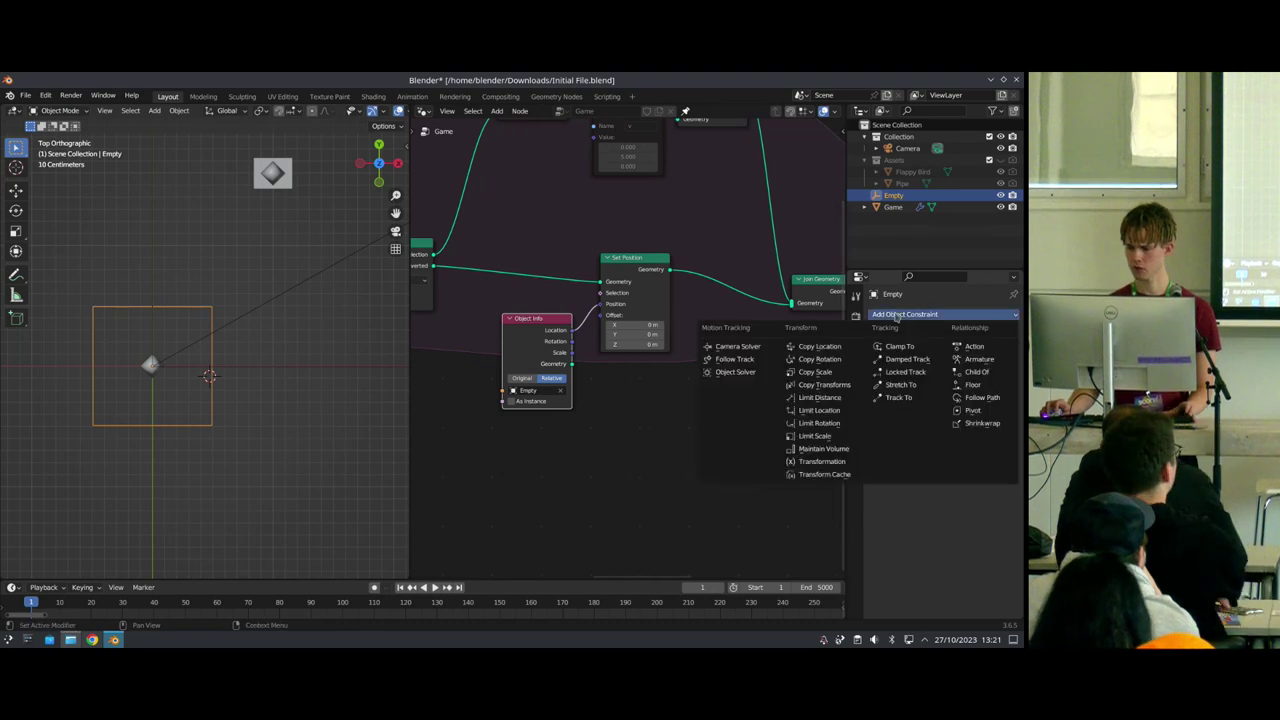
{"action": "left_click", "coordinate": [837, 416]}
Step: Enable min/max limits on X, Y and Z, with Y between -0.25 m and 0.25 m
{"action": "left_click", "coordinate": [931, 350]}
{"action": "left_click", "coordinate": [931, 393]}
{"action": "left_click", "coordinate": [931, 418]}
{"action": "left_click", "coordinate": [931, 375]}
{"action": "left_click", "coordinate": [931, 362]}
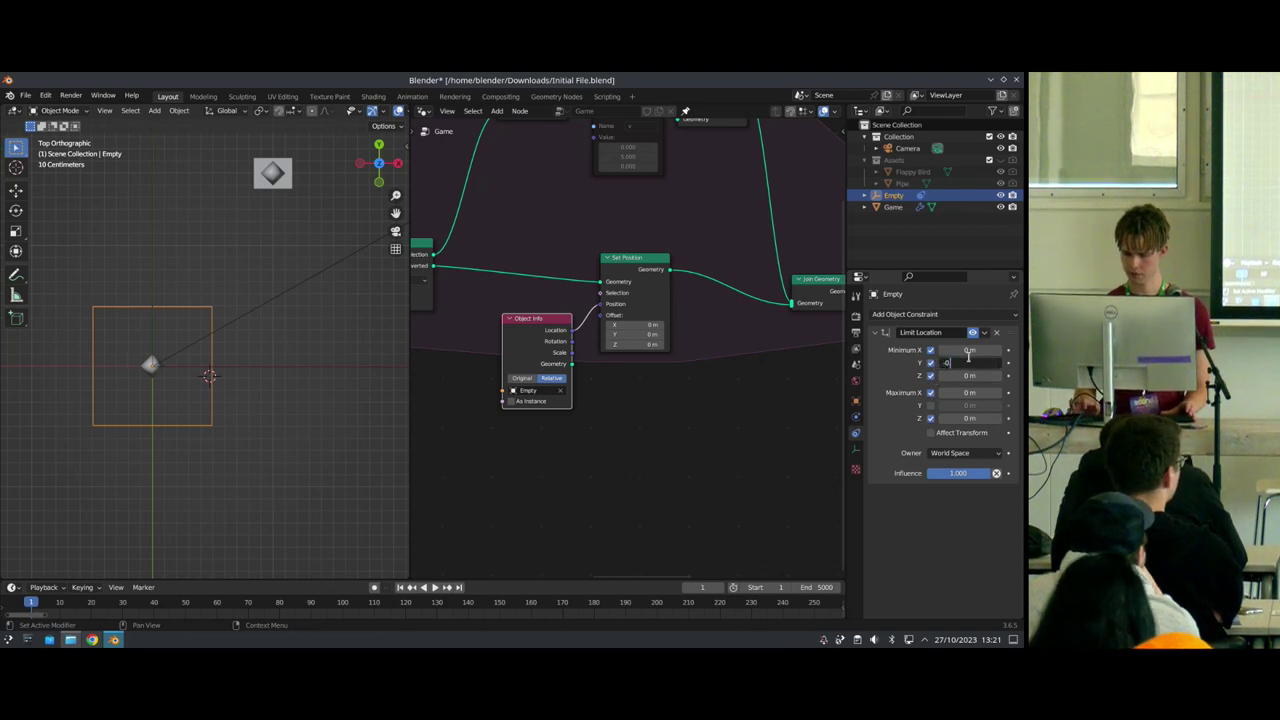
{"action": "key", "text": "Return"}
{"action": "left_click", "coordinate": [931, 405]}
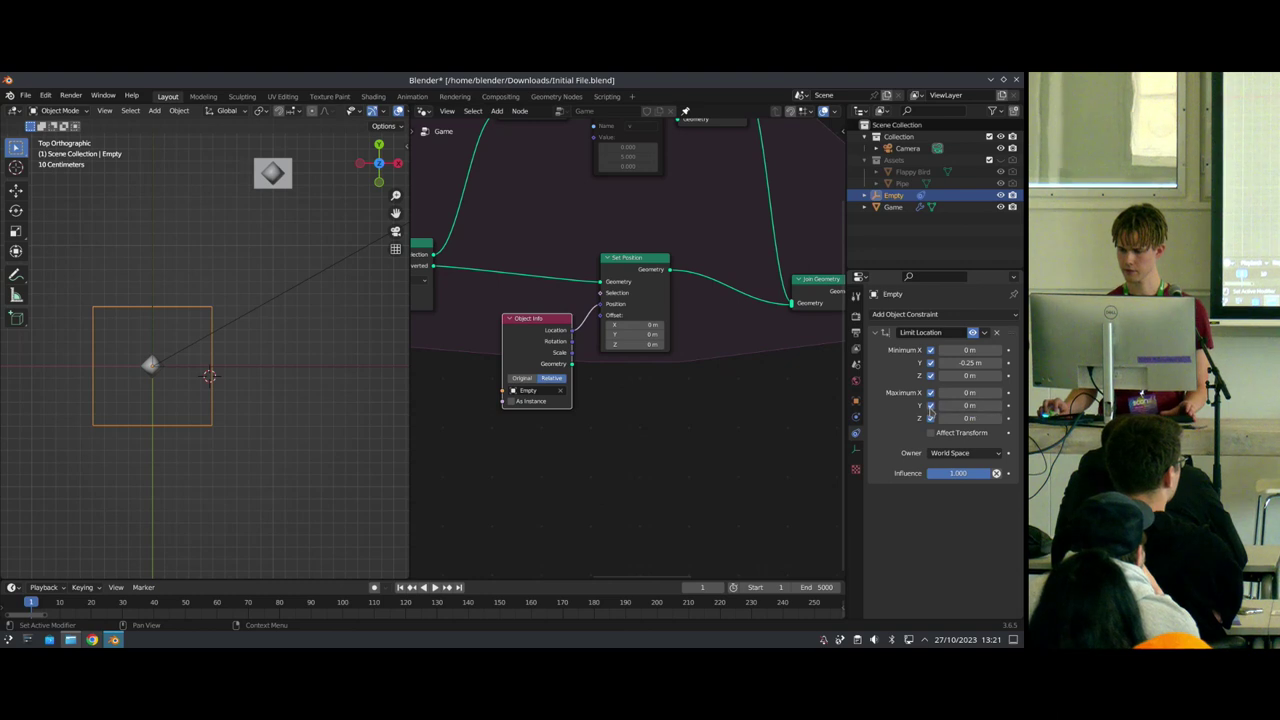
{"action": "left_click", "coordinate": [963, 406]}
{"action": "type", "text": "0.25"}
{"action": "key", "text": "Return"}
Step: Test the Empty's limited movement, save the file, and select the Object Info and Set Position nodes
{"action": "key", "text": "g"}
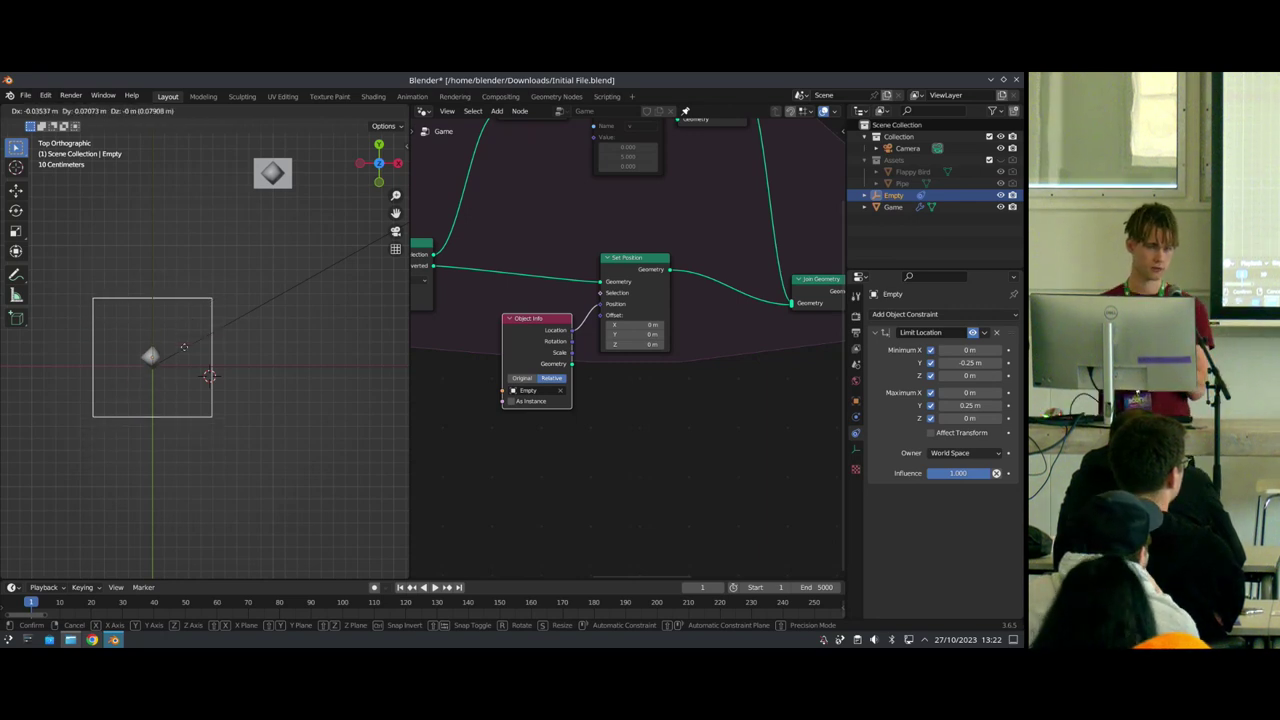
{"action": "left_click", "coordinate": [195, 365]}
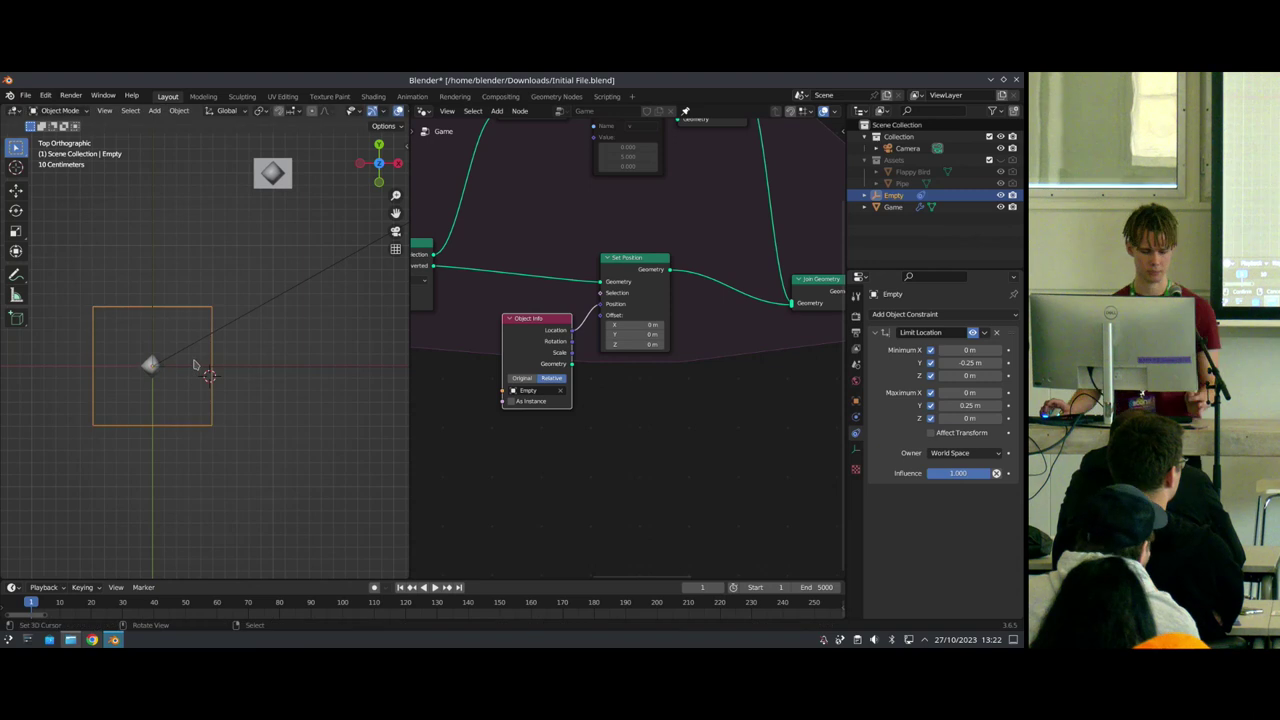
{"action": "key", "text": "ctrl+s"}
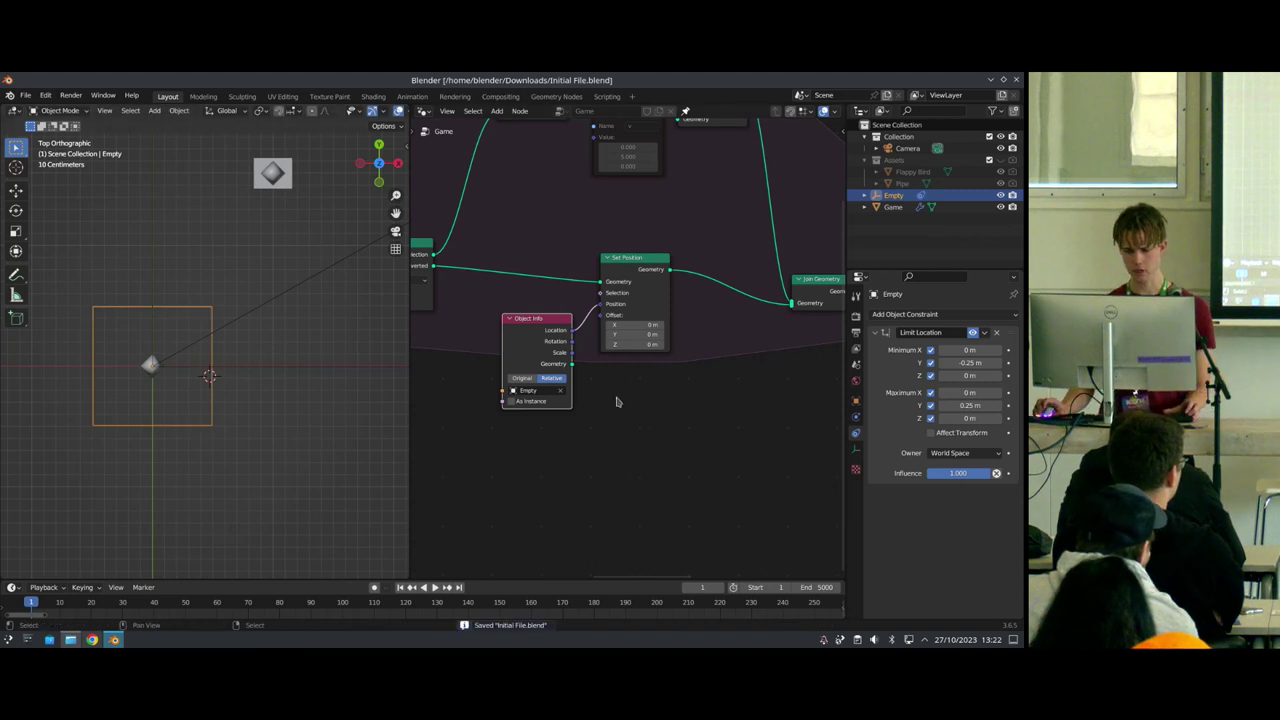
{"action": "scroll", "coordinate": [621, 405], "scroll_direction": "down", "scroll_amount": 5}
{"action": "left_click_drag", "start_coordinate": [657, 426], "coordinate": [578, 307]}
{"action": "scroll", "coordinate": [578, 307], "scroll_direction": "down", "scroll_amount": 4}
{"action": "scroll", "coordinate": [580, 308], "scroll_direction": "up", "scroll_amount": 4}
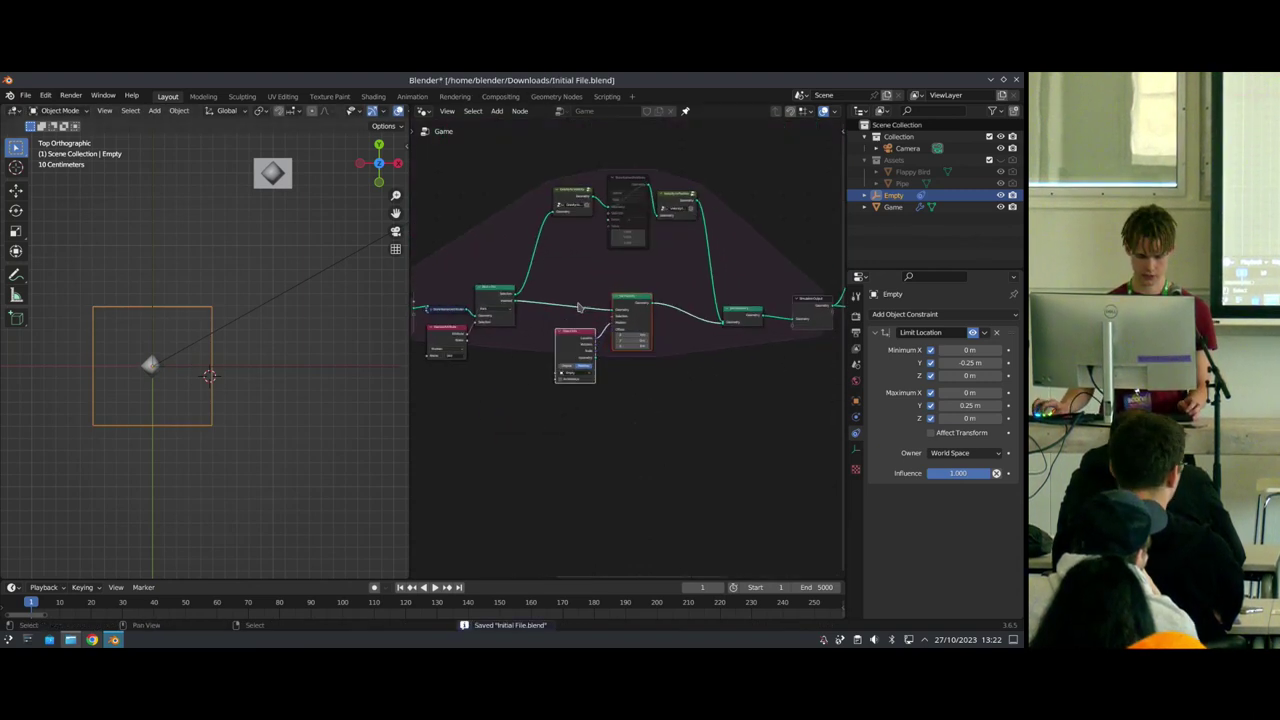
Step: Wrap the selected nodes into a node group, return to the Game tree, and shift Move ctrl to empty left
{"action": "scroll", "coordinate": [578, 307], "scroll_direction": "up", "scroll_amount": 3}
{"action": "key", "text": "Tab"}
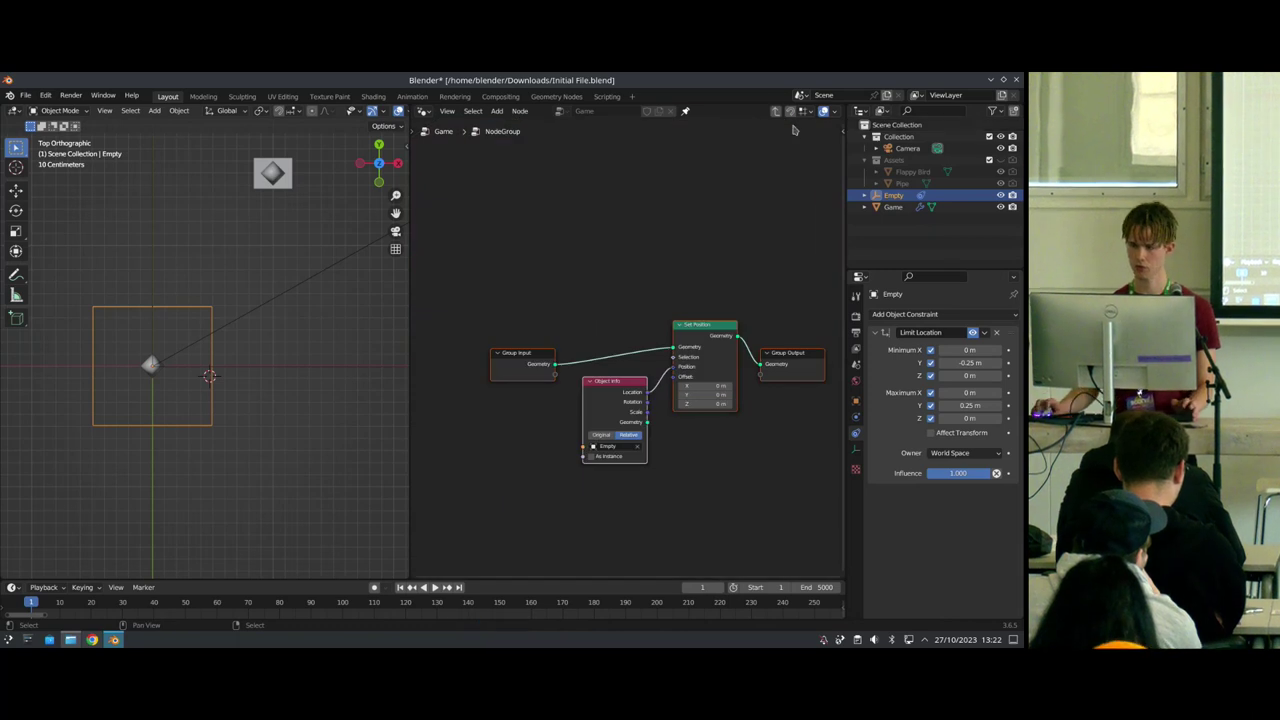
{"action": "key", "text": "Tab"}
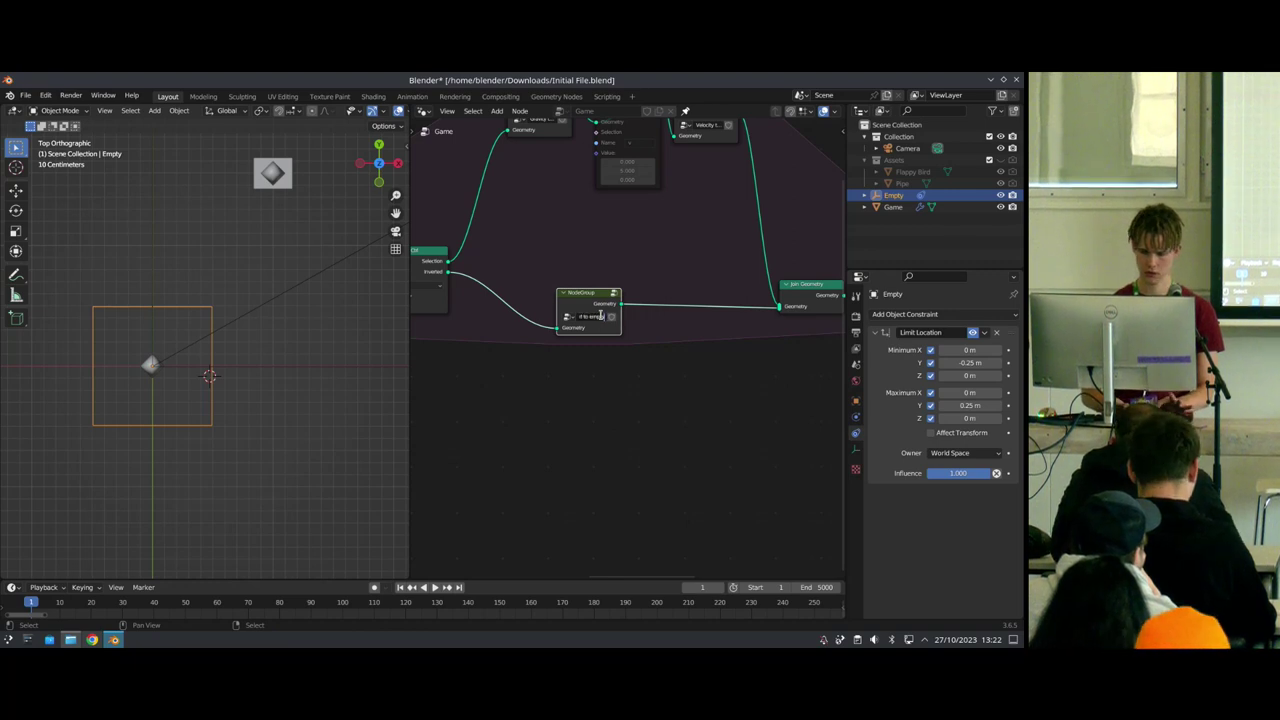
{"action": "scroll", "coordinate": [601, 249], "scroll_direction": "down", "scroll_amount": 2}
{"action": "left_click_drag", "start_coordinate": [591, 307], "coordinate": [527, 319]}
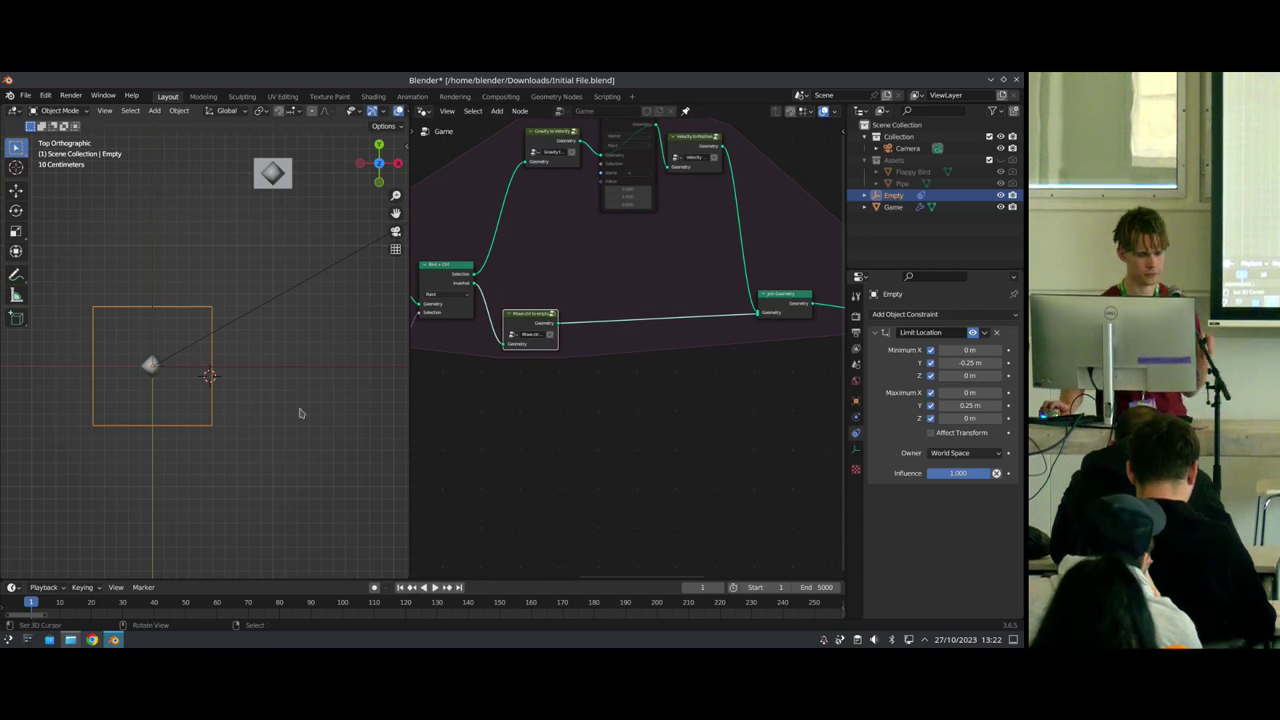
Step: Pan the 3D view and test-move the Empty upward, cancelling back to its origin
{"action": "scroll", "coordinate": [203, 390], "scroll_direction": "up", "scroll_amount": 2}
{"action": "middle_click_drag", "start_coordinate": [176, 398], "coordinate": [224, 400], "text": "shift"}
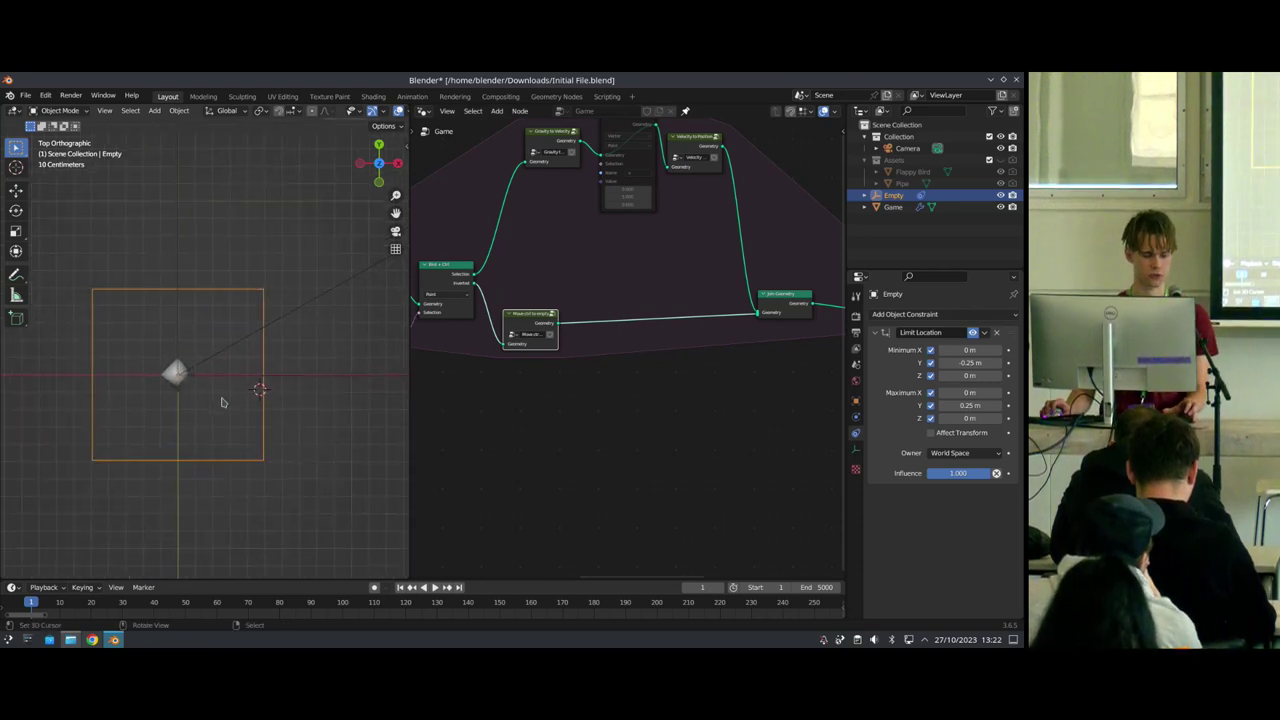
{"action": "key", "text": "g"}
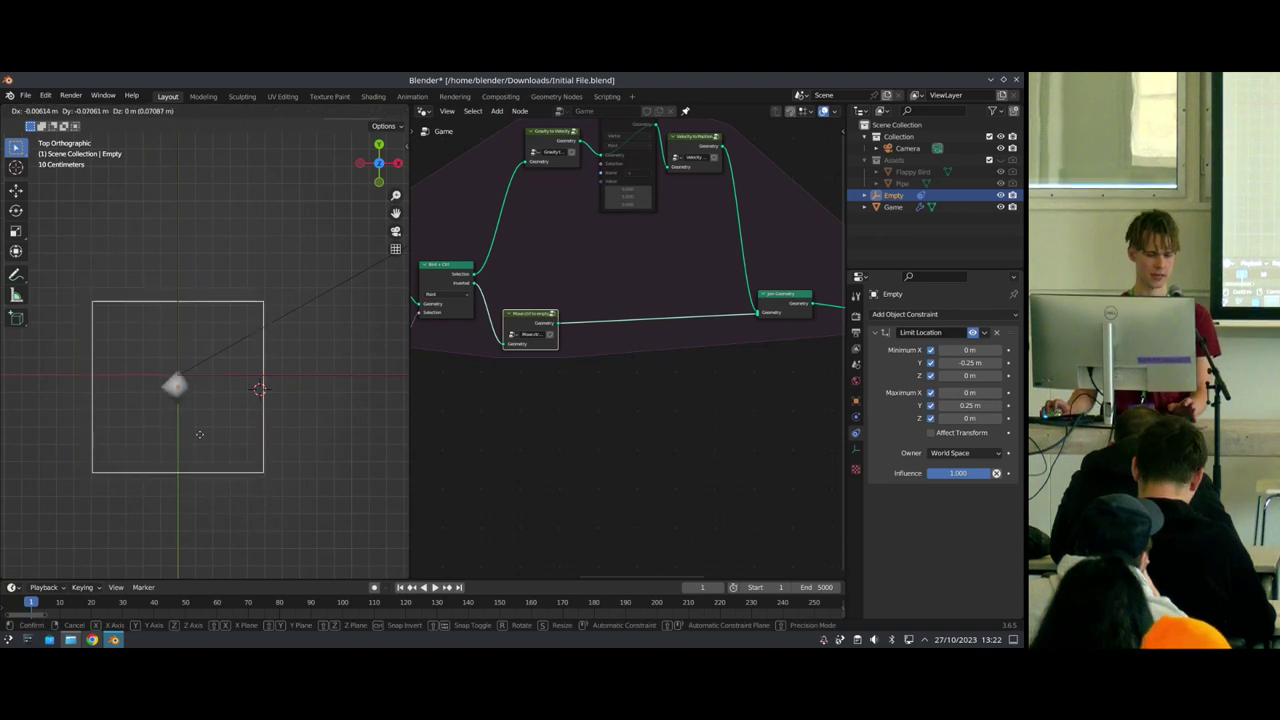
{"action": "right_click", "coordinate": [222, 428]}
Step: Add a Position node below the tree and preview it in a Viewer fed by the Simulation Output
{"action": "key", "text": "shift+a"}
{"action": "type", "text": "spos"}
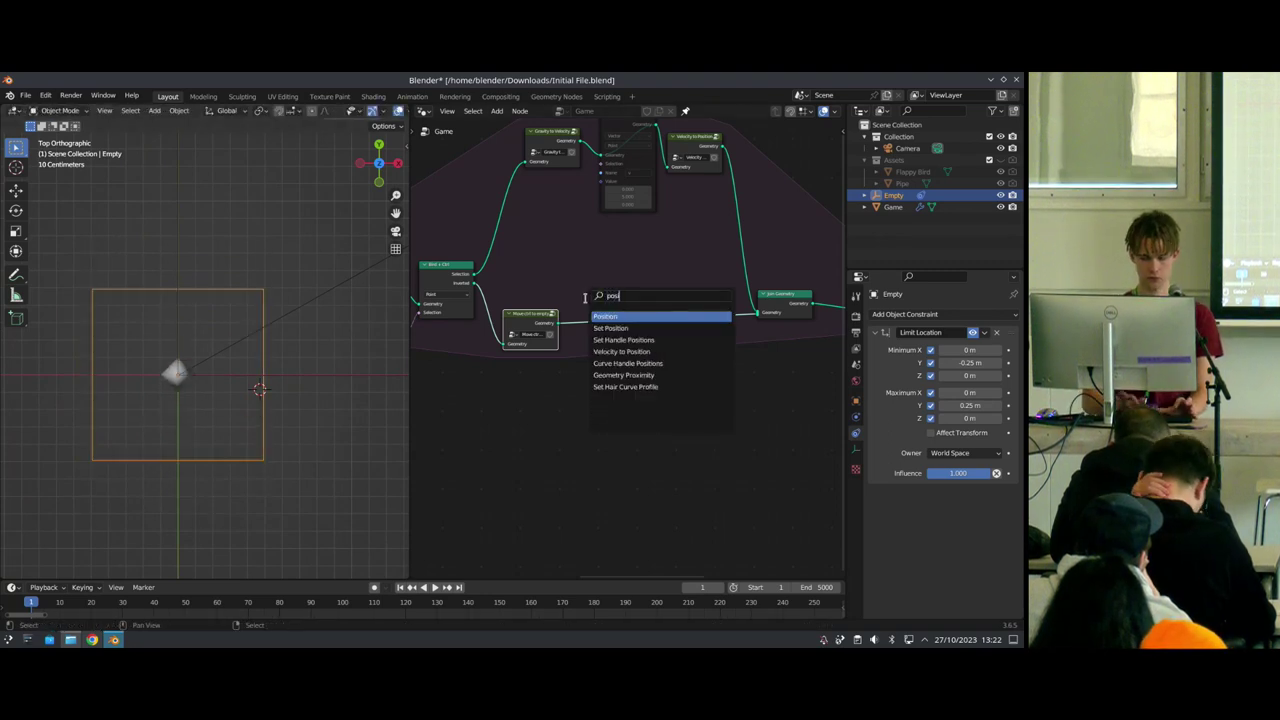
{"action": "key", "text": "Return"}
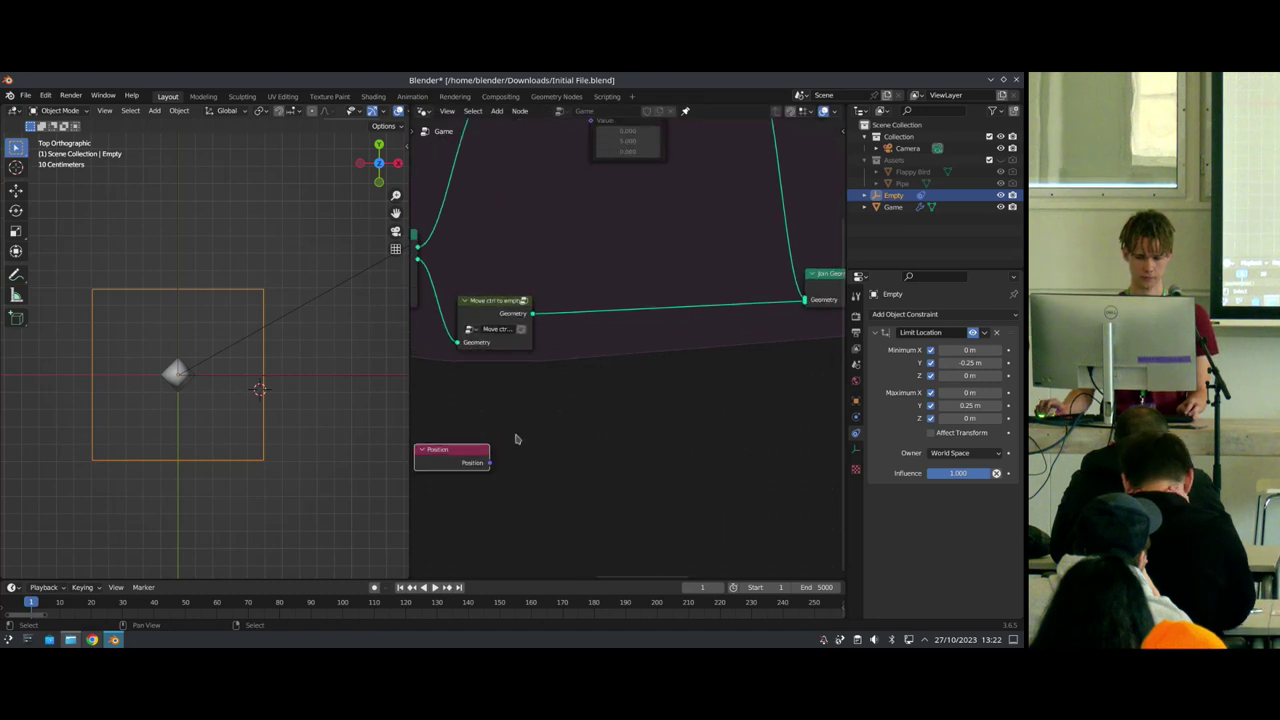
{"action": "left_click", "coordinate": [518, 468]}
{"action": "scroll", "coordinate": [518, 468], "scroll_direction": "down", "scroll_amount": 2}
{"action": "left_click", "coordinate": [470, 423], "text": "ctrl+shift"}
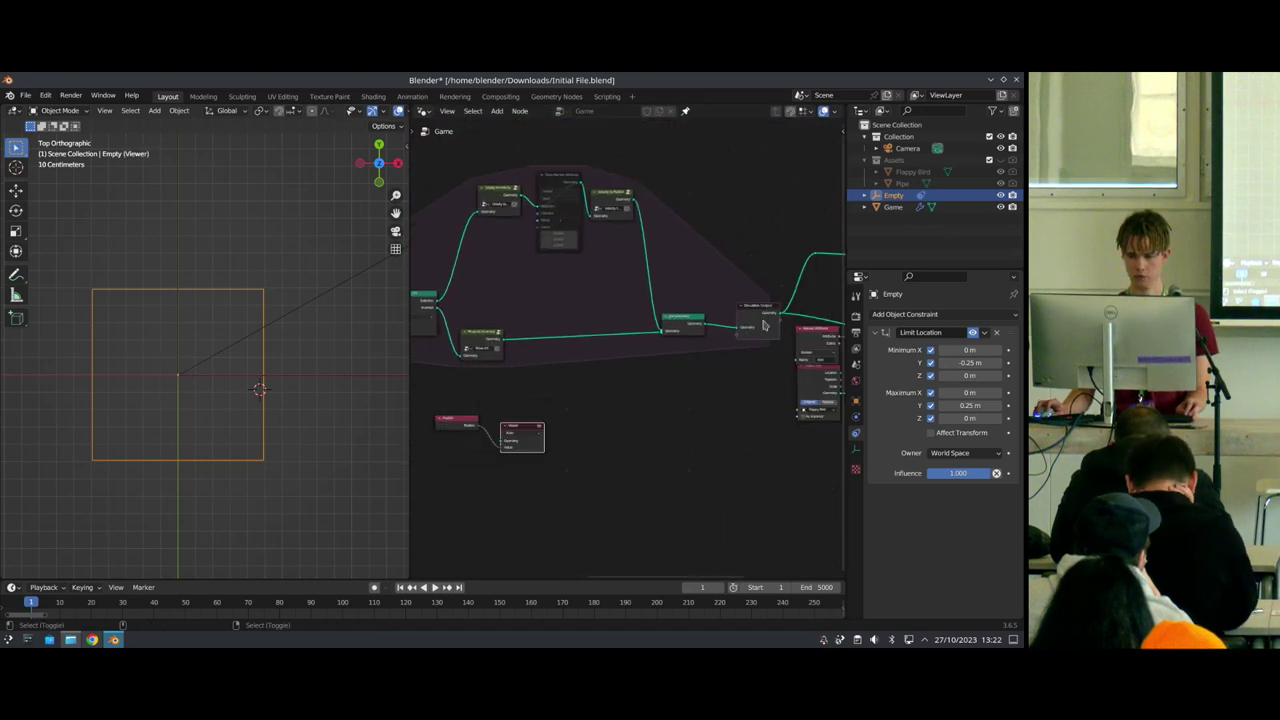
{"action": "left_click", "coordinate": [785, 316], "text": "ctrl+shift"}
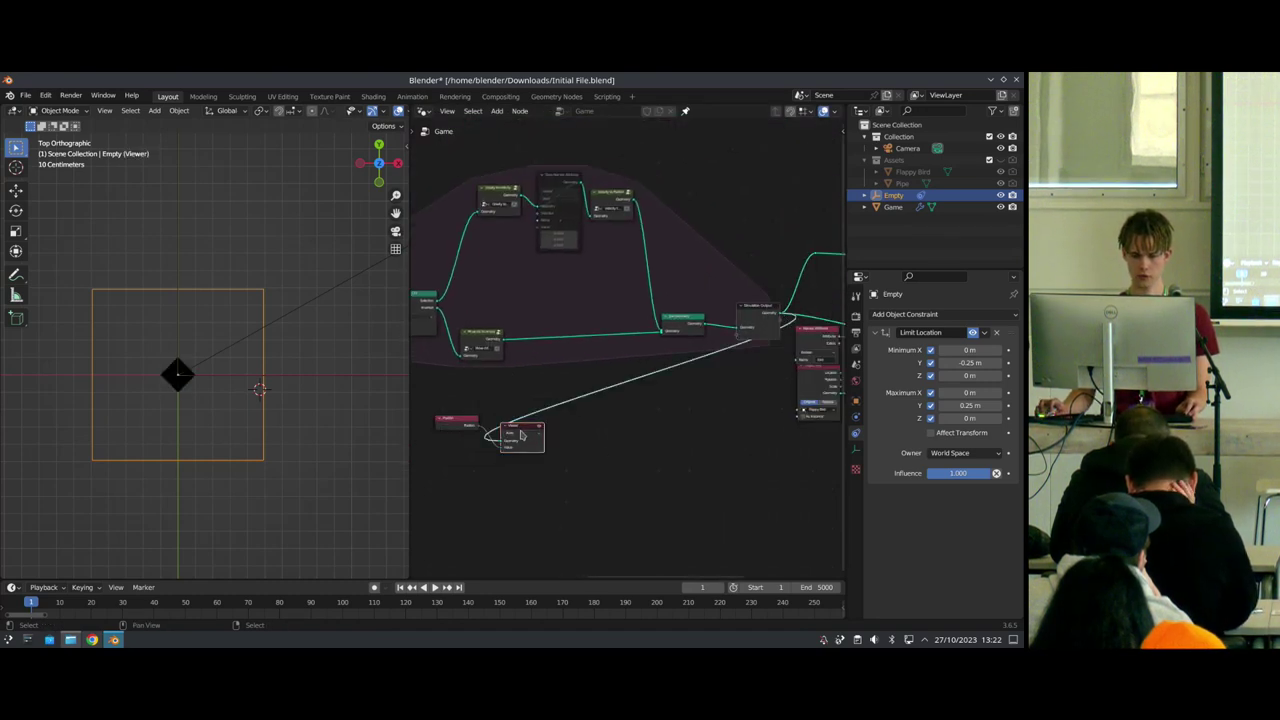
Step: Insert a Separate XYZ node on the link between Position and the Viewer
{"action": "scroll", "coordinate": [281, 394], "scroll_direction": "down", "scroll_amount": 4}
{"action": "middle_click_drag", "start_coordinate": [281, 394], "coordinate": [264, 442], "text": "shift"}
{"action": "scroll", "coordinate": [279, 394], "scroll_direction": "down", "scroll_amount": 1}
{"action": "scroll", "coordinate": [279, 393], "scroll_direction": "up", "scroll_amount": 4}
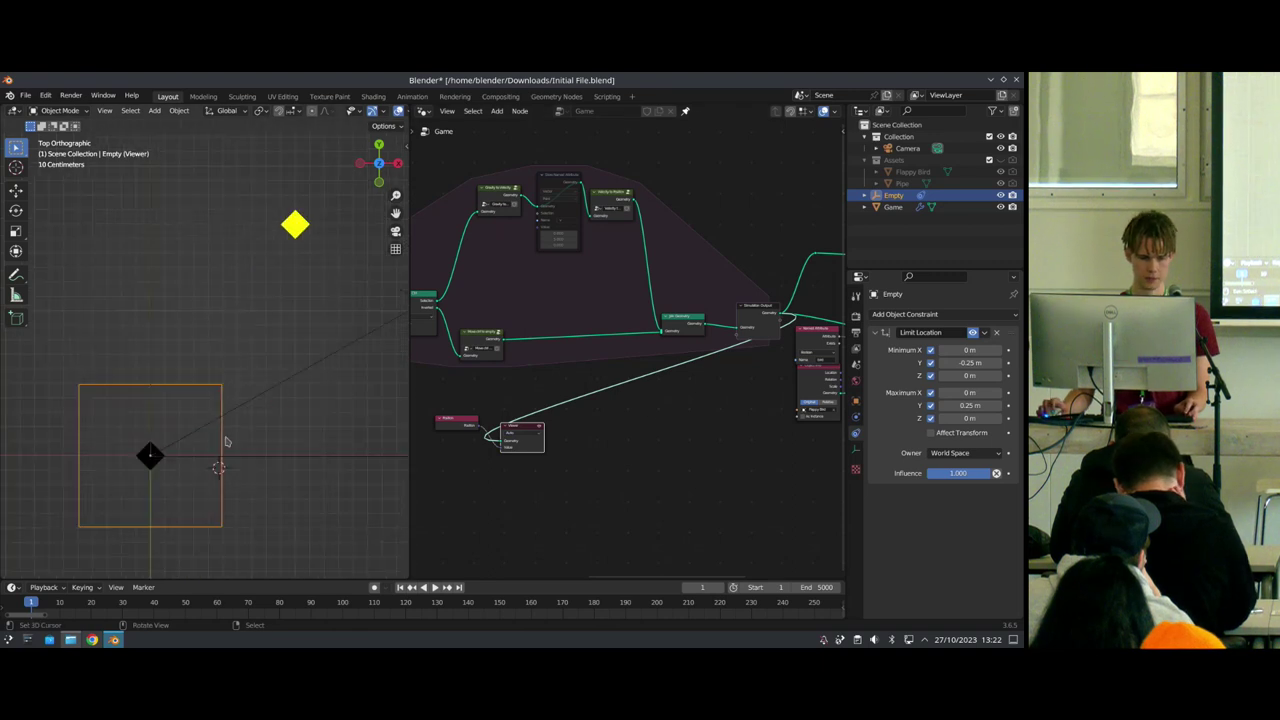
{"action": "key", "text": "shift+a"}
{"action": "type", "text": "sepa"}
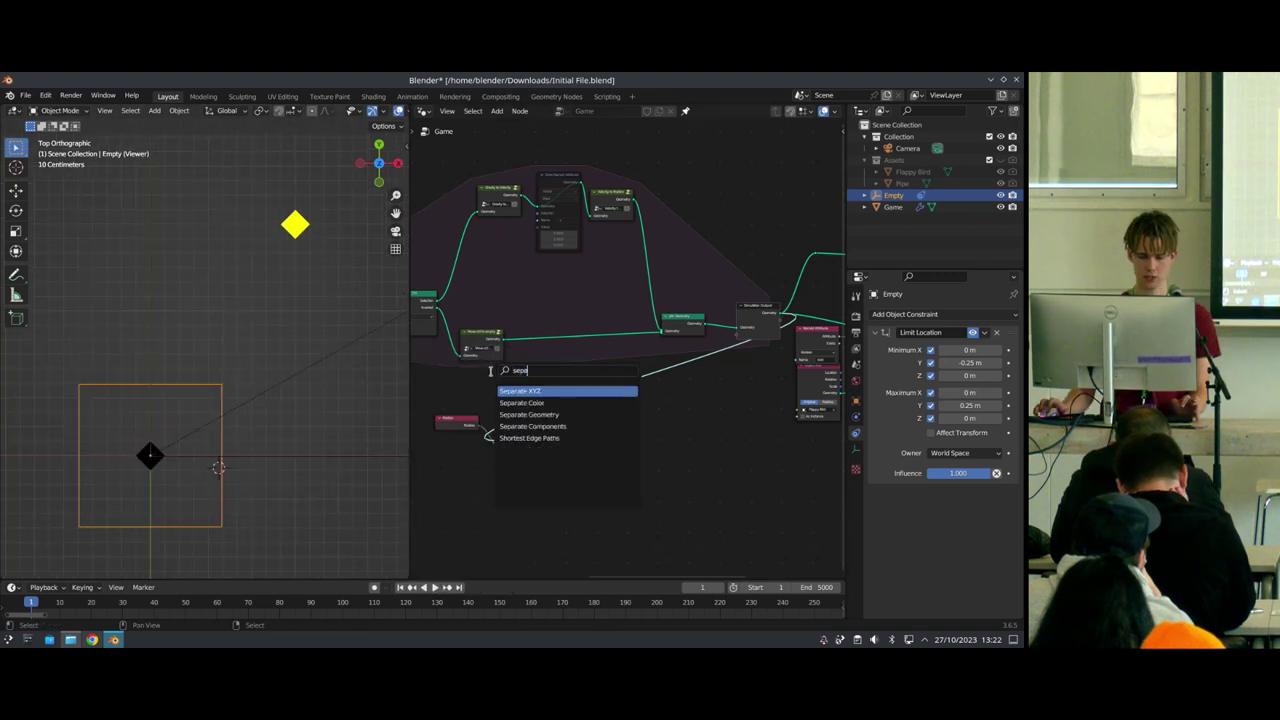
{"action": "left_click", "coordinate": [524, 390]}
{"action": "left_click", "coordinate": [522, 435]}
Step: Reframe the node editor and 3D view, then test-move the Empty downward and cancel
{"action": "scroll", "coordinate": [524, 435], "scroll_direction": "up", "scroll_amount": 2}
{"action": "middle_click_drag", "start_coordinate": [550, 434], "coordinate": [571, 369]}
{"action": "scroll", "coordinate": [571, 369], "scroll_direction": "up", "scroll_amount": 1}
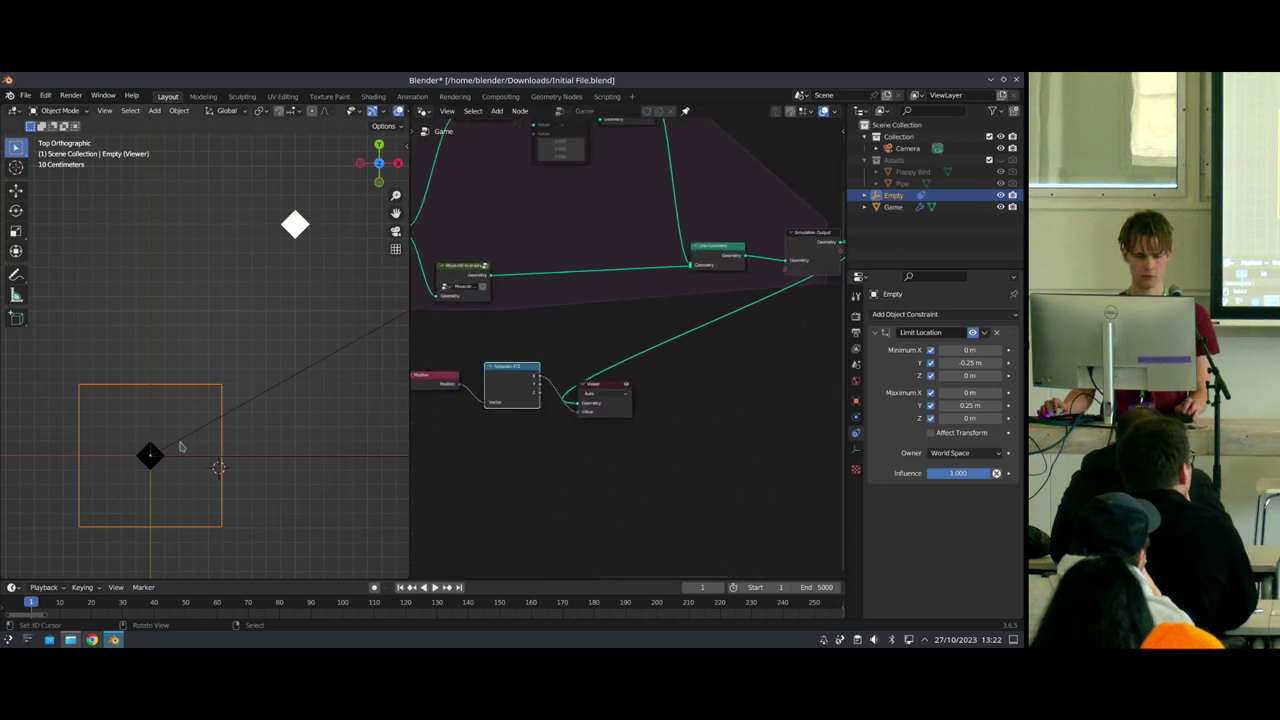
{"action": "middle_click_drag", "start_coordinate": [190, 436], "coordinate": [225, 363], "text": "shift"}
{"action": "scroll", "coordinate": [225, 365], "scroll_direction": "up", "scroll_amount": 5}
{"action": "key", "text": "g"}
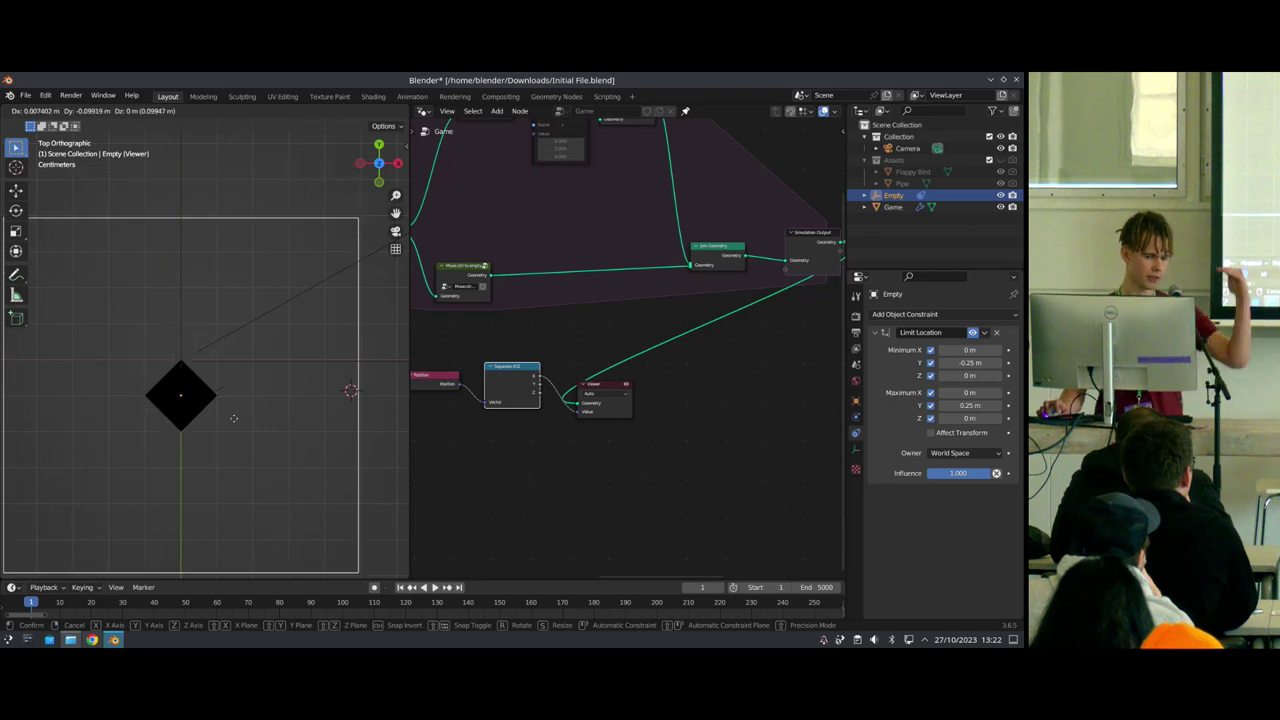
{"action": "right_click", "coordinate": [290, 275]}
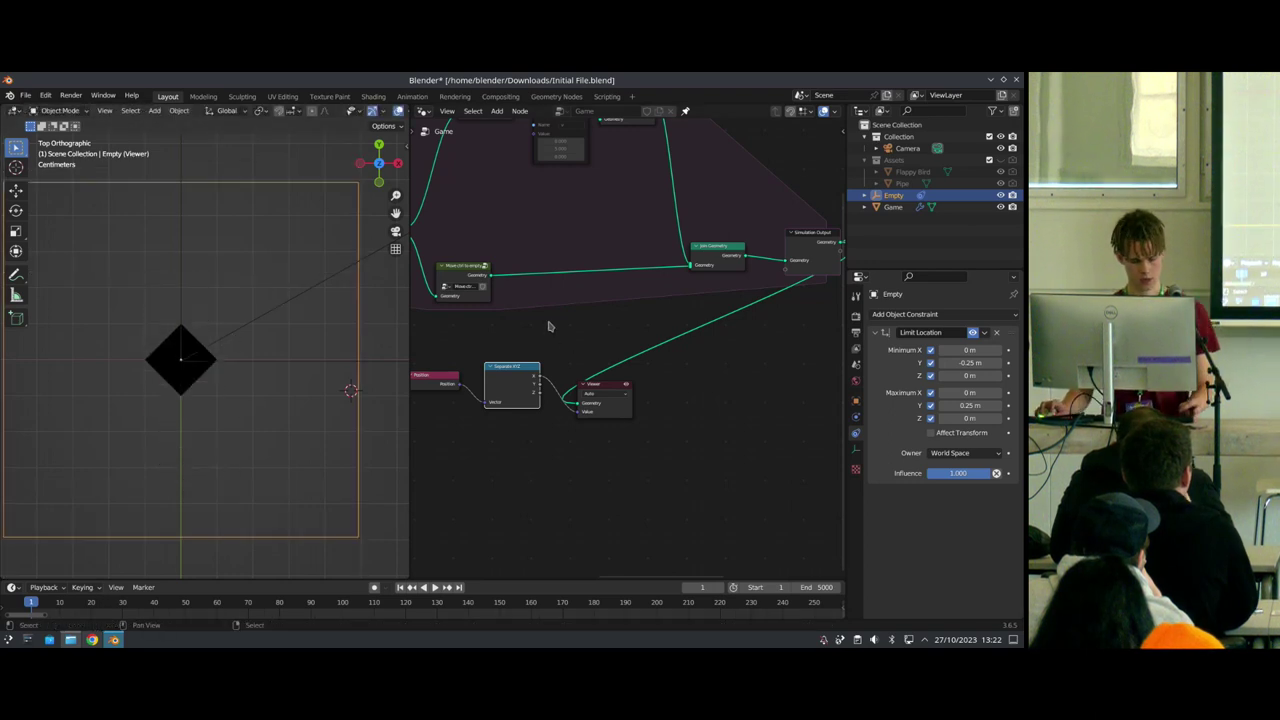
{"action": "key", "text": "shift+a"}
{"action": "left_click", "coordinate": [549, 322]}
{"action": "type", "text": "compare"}
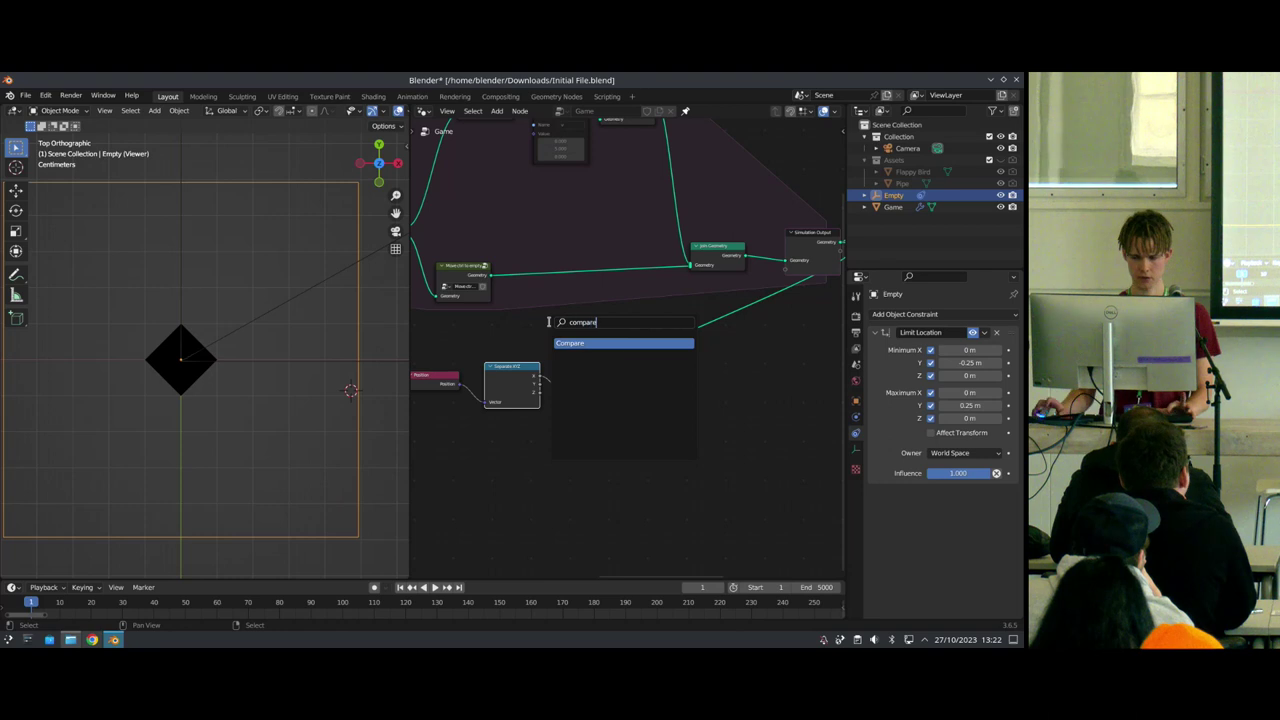
{"action": "key", "text": "Return"}
{"action": "left_click", "coordinate": [560, 461]}
{"action": "left_click_drag", "start_coordinate": [539, 385], "coordinate": [561, 494]}
{"action": "left_click_drag", "start_coordinate": [615, 463], "coordinate": [623, 459]}
{"action": "left_click_drag", "start_coordinate": [585, 415], "coordinate": [735, 345]}
{"action": "left_click_drag", "start_coordinate": [594, 456], "coordinate": [608, 346]}
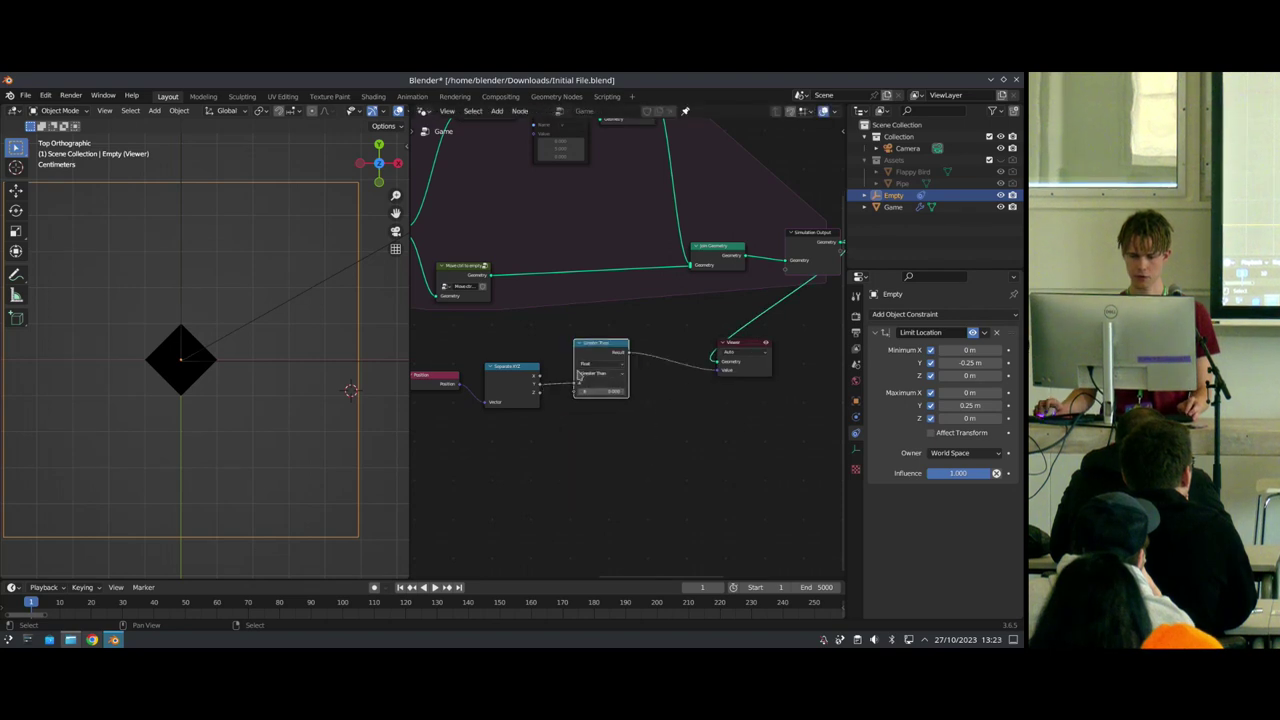
{"action": "scroll", "coordinate": [578, 375], "scroll_direction": "up", "scroll_amount": 2}
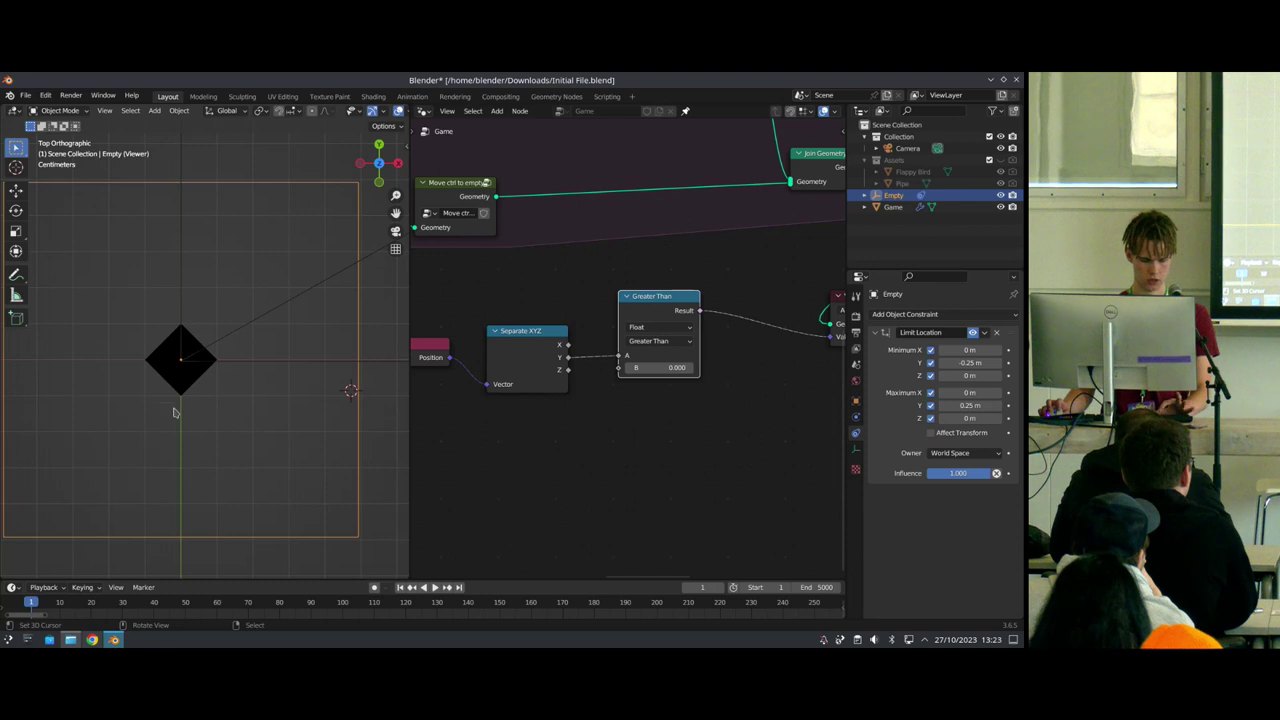
{"action": "key", "text": "g"}
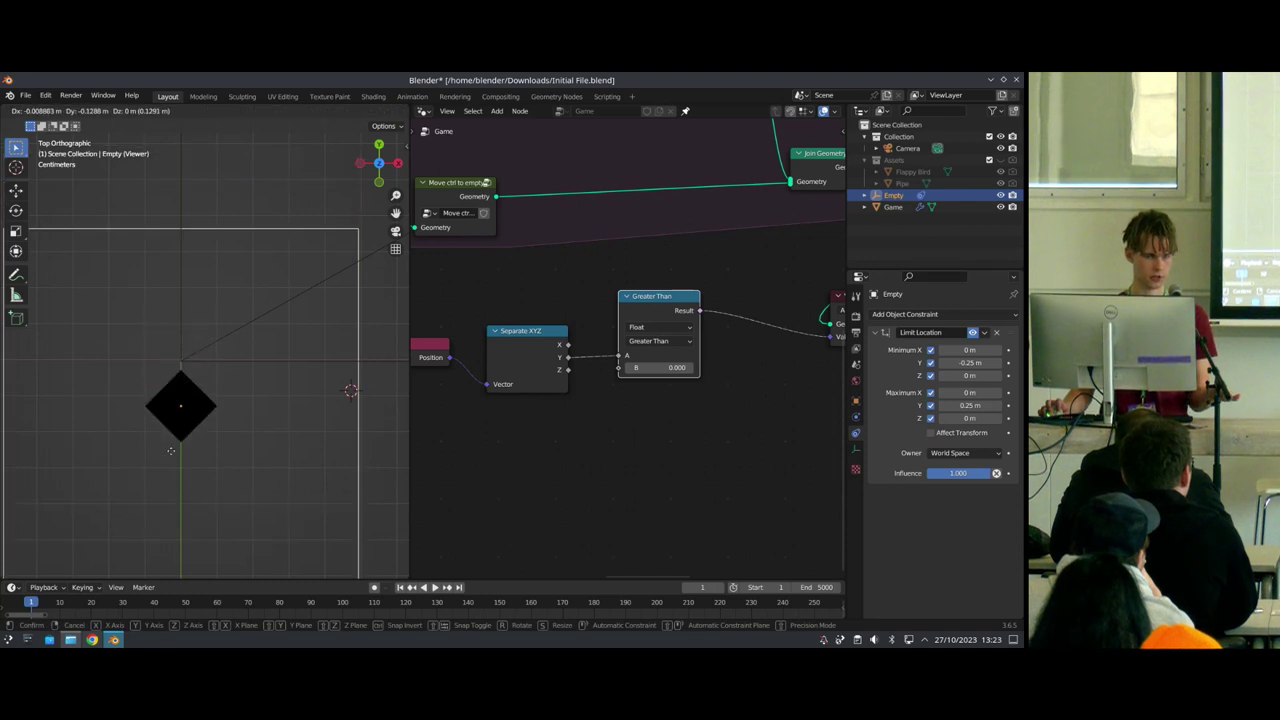
{"action": "right_click", "coordinate": [168, 455]}
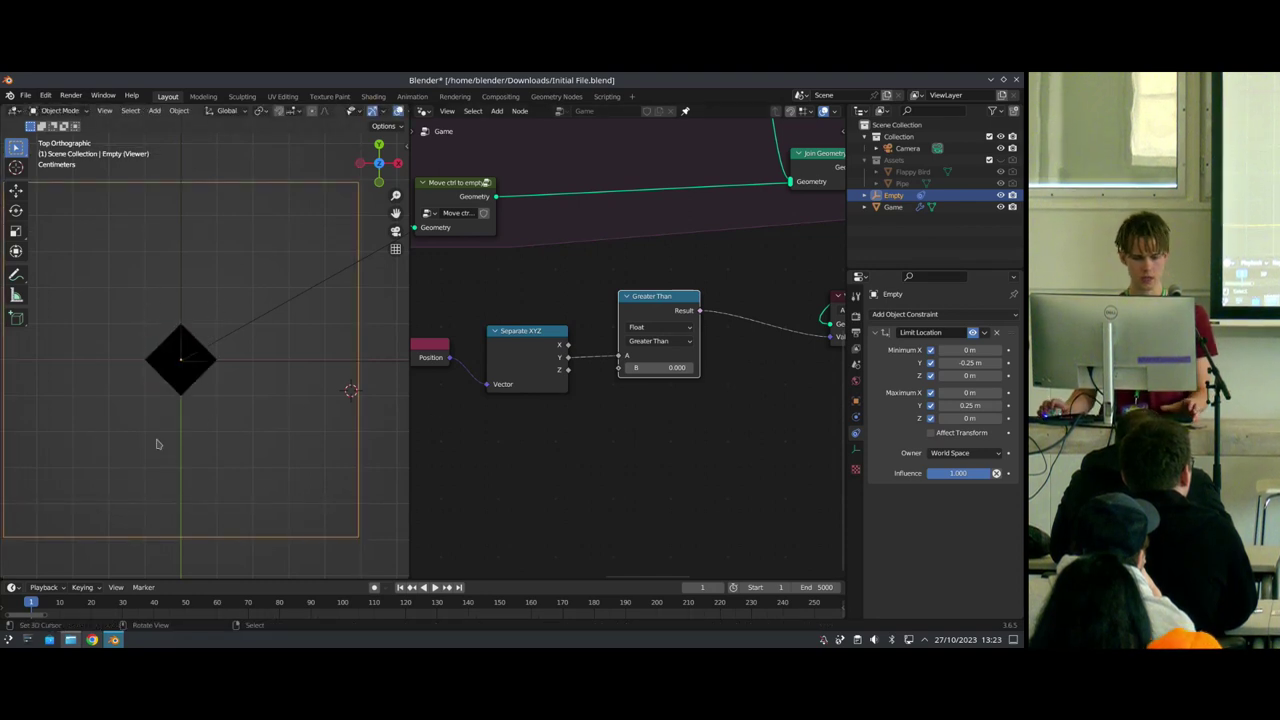
{"action": "key", "text": "g"}
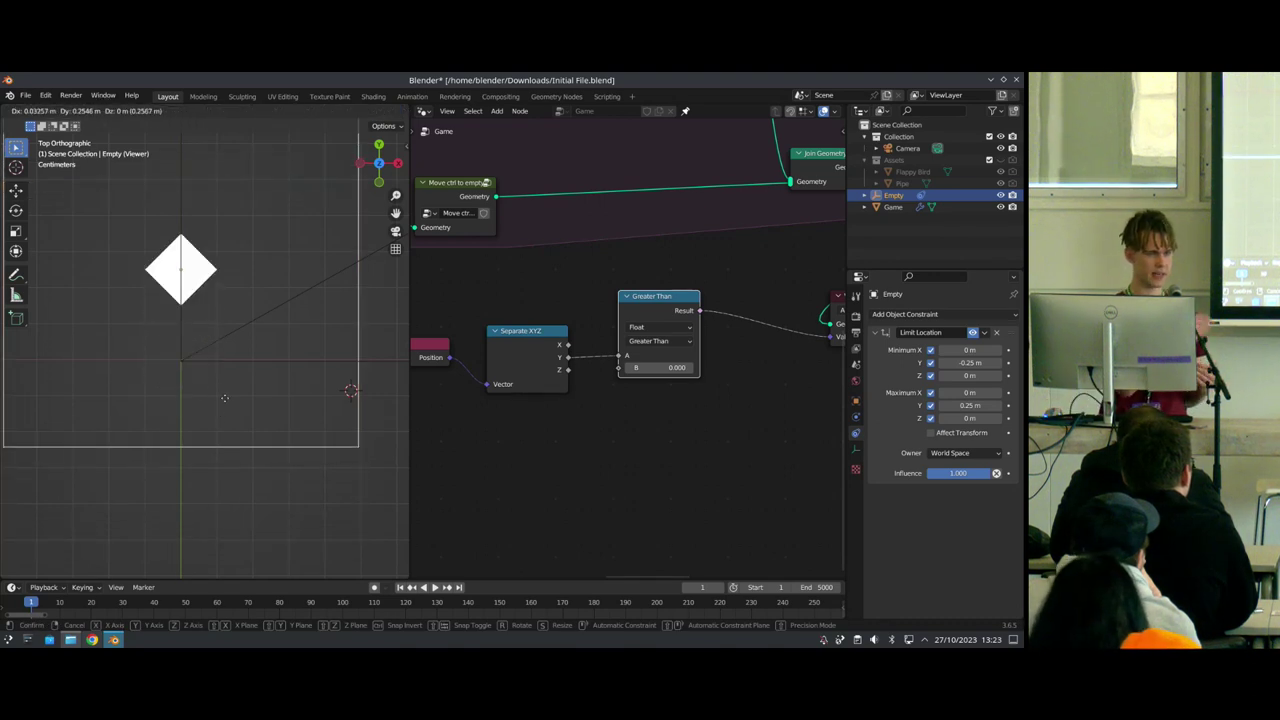
{"action": "left_click", "coordinate": [207, 406]}
{"action": "key", "text": "space"}
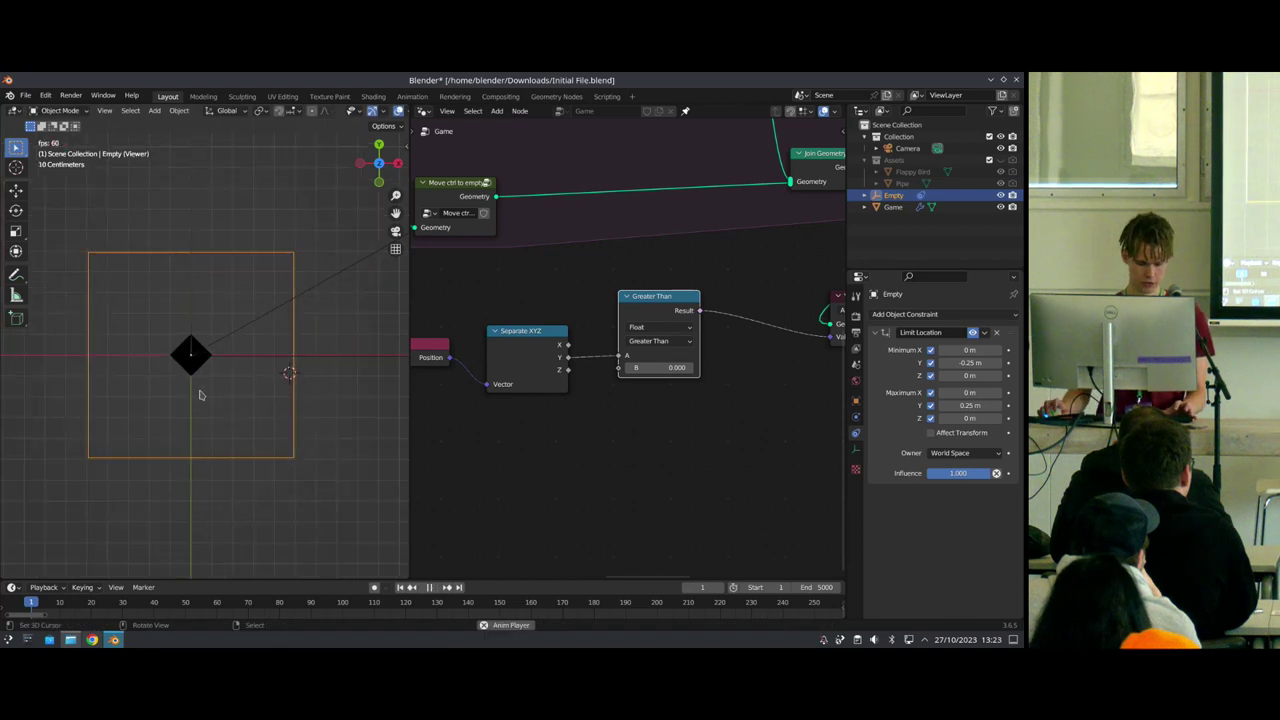
{"action": "key", "text": "g"}
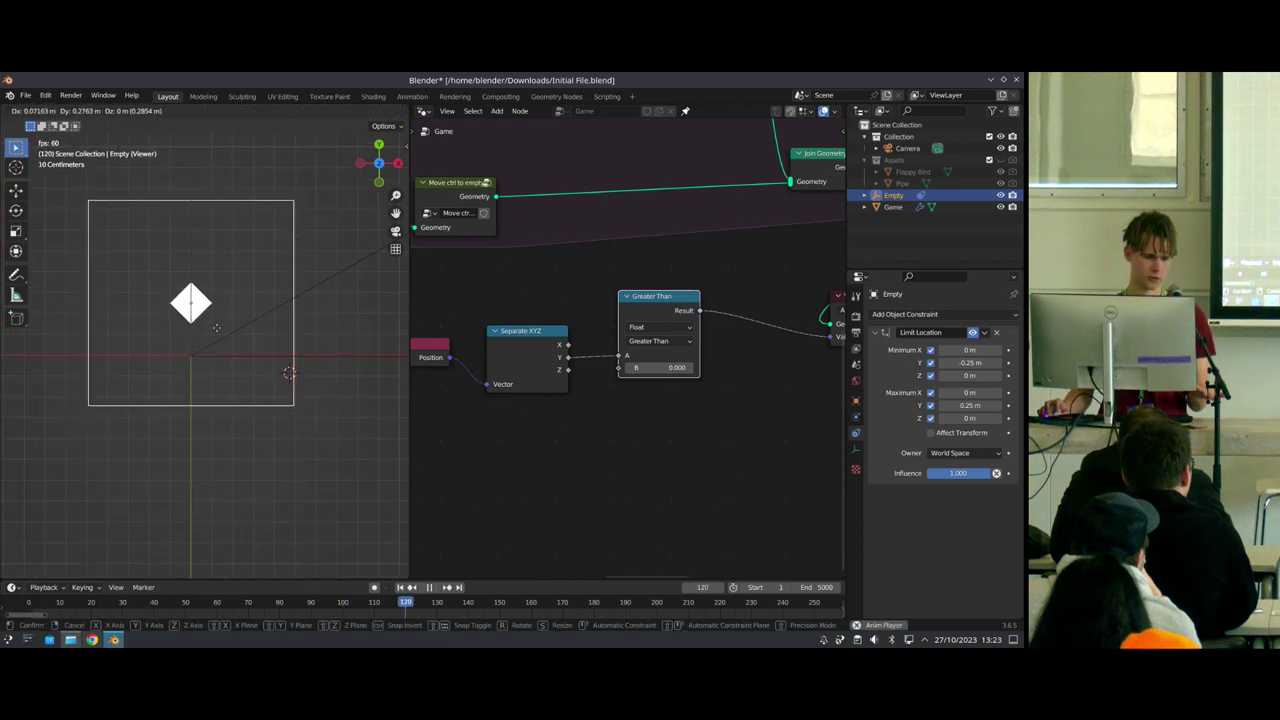
{"action": "key", "text": "Escape"}
{"action": "key", "text": "Escape"}
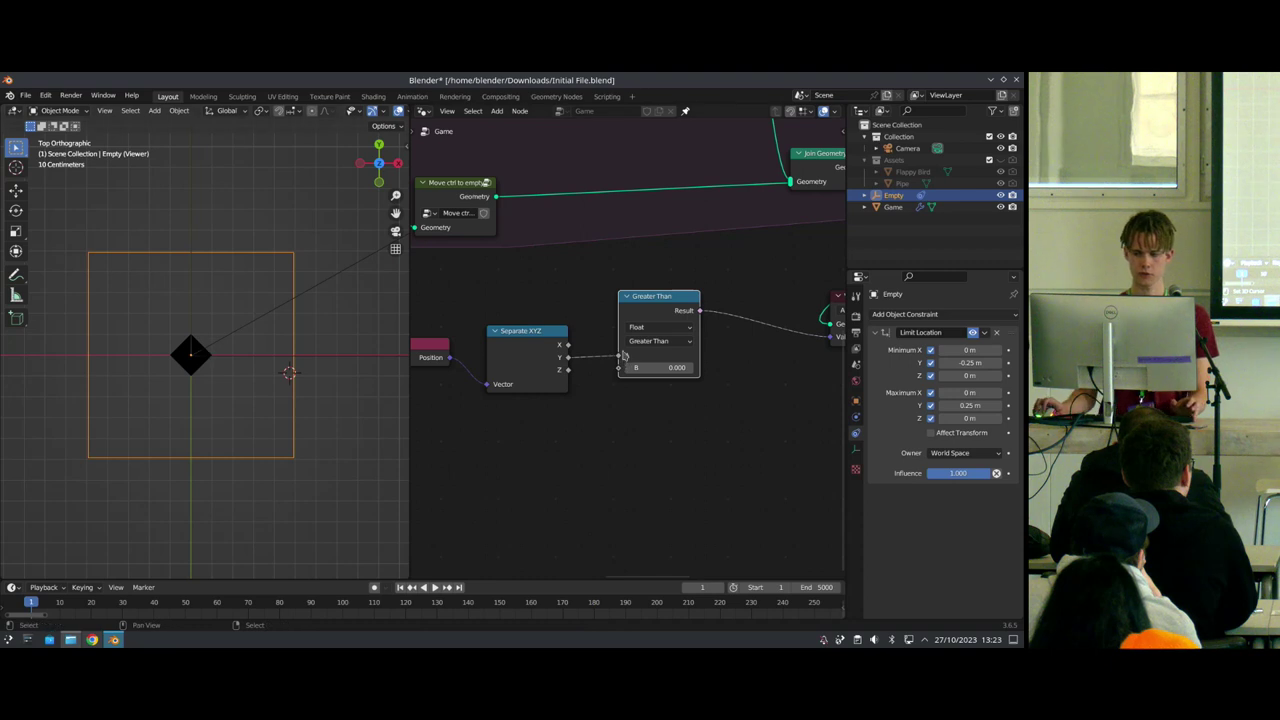
{"action": "scroll", "coordinate": [631, 333], "scroll_direction": "down", "scroll_amount": 7}
{"action": "middle_click_drag", "start_coordinate": [587, 275], "coordinate": [577, 368]}
{"action": "scroll", "coordinate": [615, 285], "scroll_direction": "up", "scroll_amount": 5}
{"action": "left_click_drag", "start_coordinate": [577, 145], "coordinate": [581, 152]}
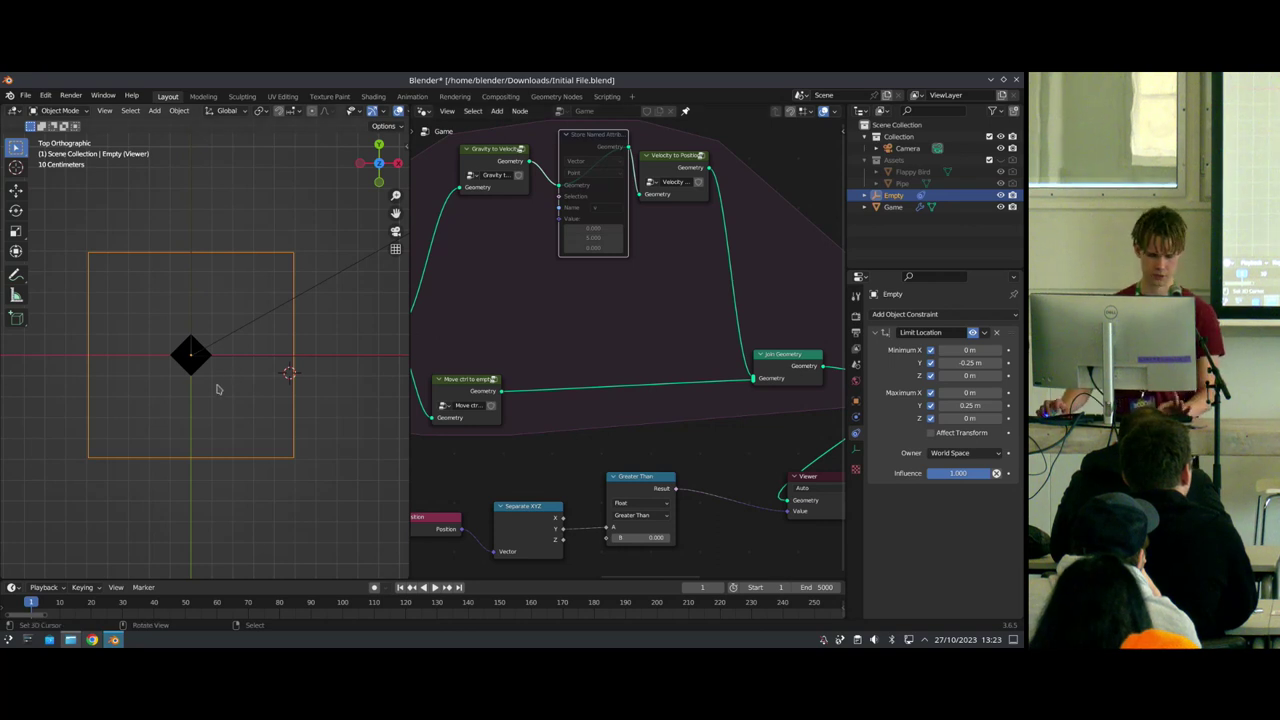
{"action": "key", "text": "g"}
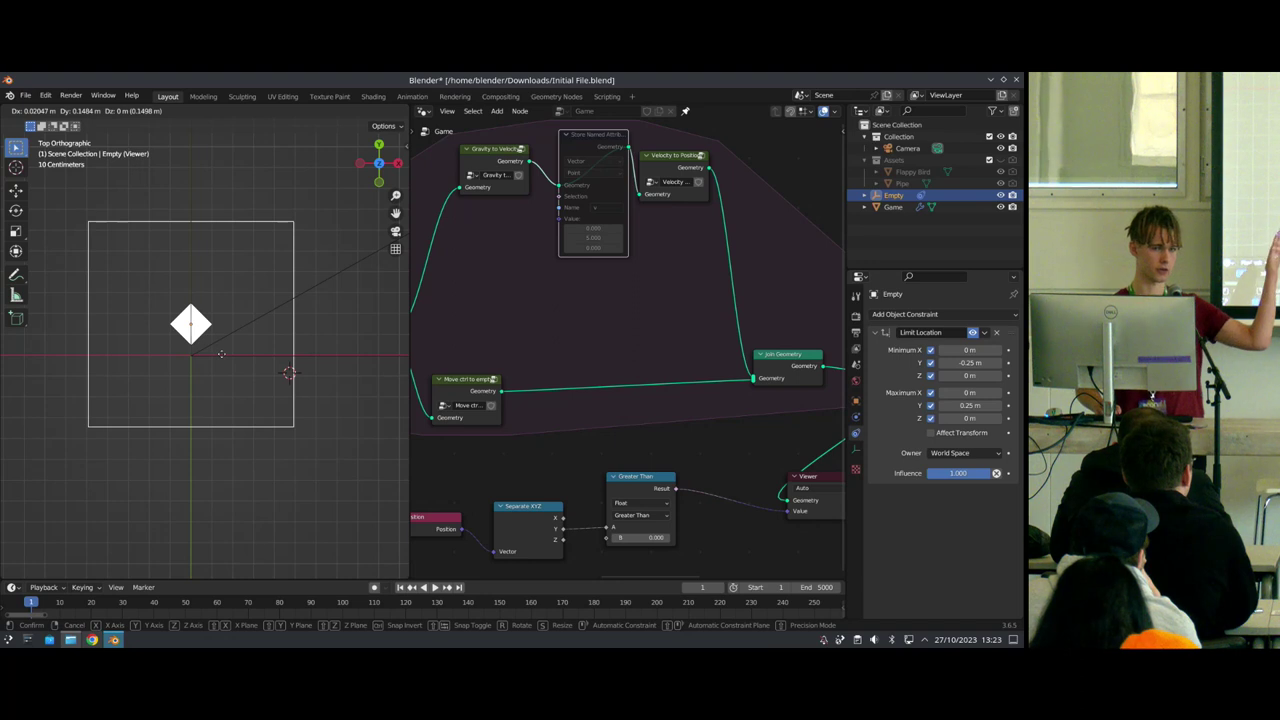
{"action": "right_click", "coordinate": [221, 354]}
{"action": "scroll", "coordinate": [555, 402], "scroll_direction": "down", "scroll_amount": 4}
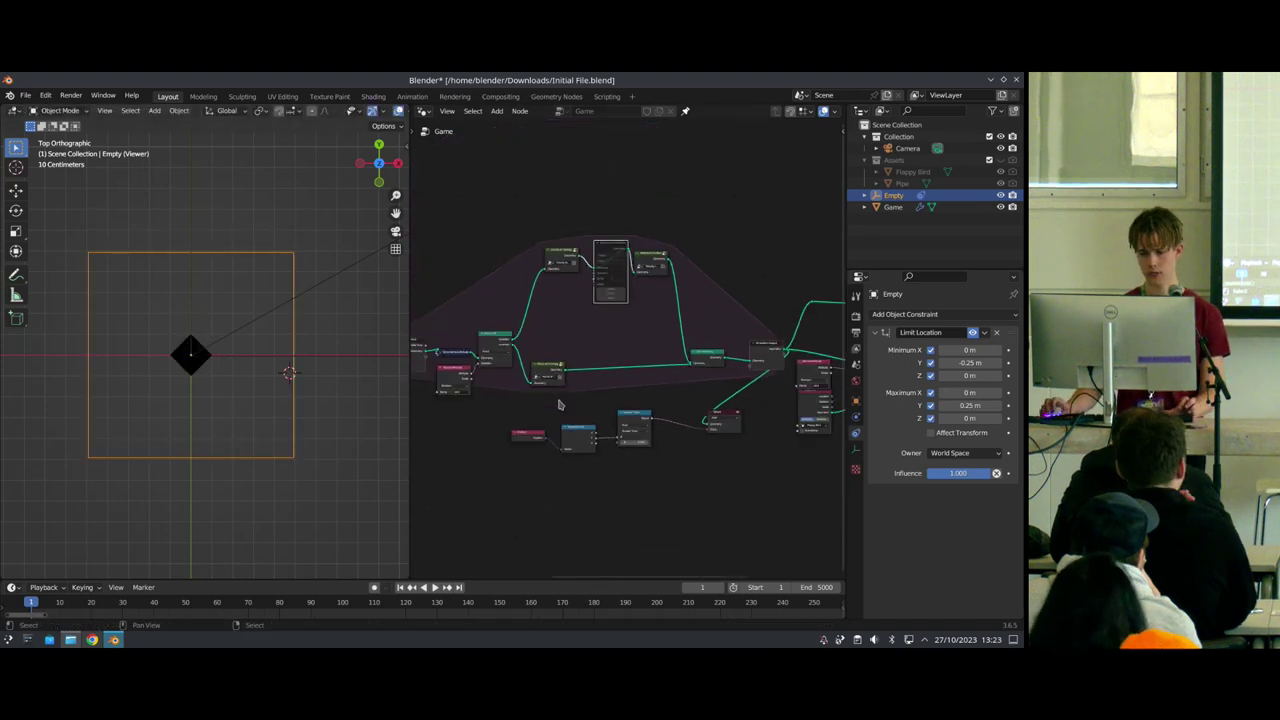
Step: Add a Store Named Attribute node to the Game tree
{"action": "scroll", "coordinate": [555, 406], "scroll_direction": "up", "scroll_amount": 3}
{"action": "middle_click_drag", "start_coordinate": [507, 404], "coordinate": [531, 395]}
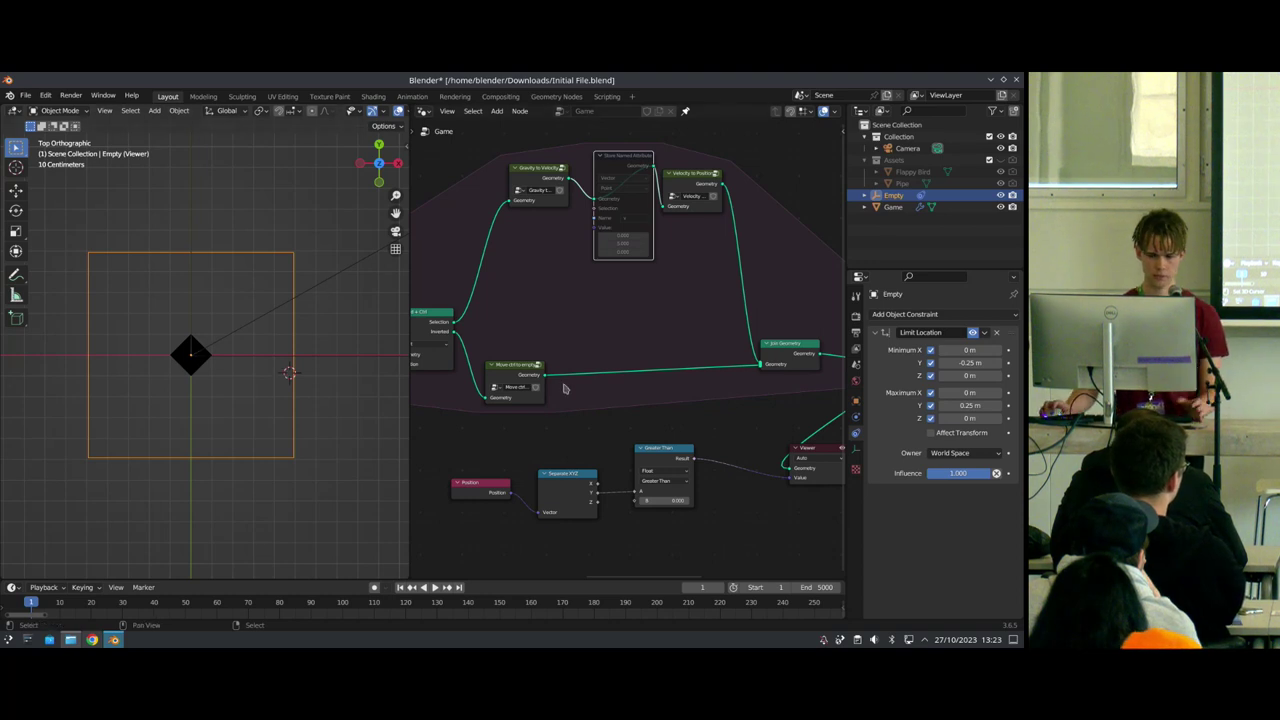
{"action": "scroll", "coordinate": [196, 399], "scroll_direction": "up", "scroll_amount": 3}
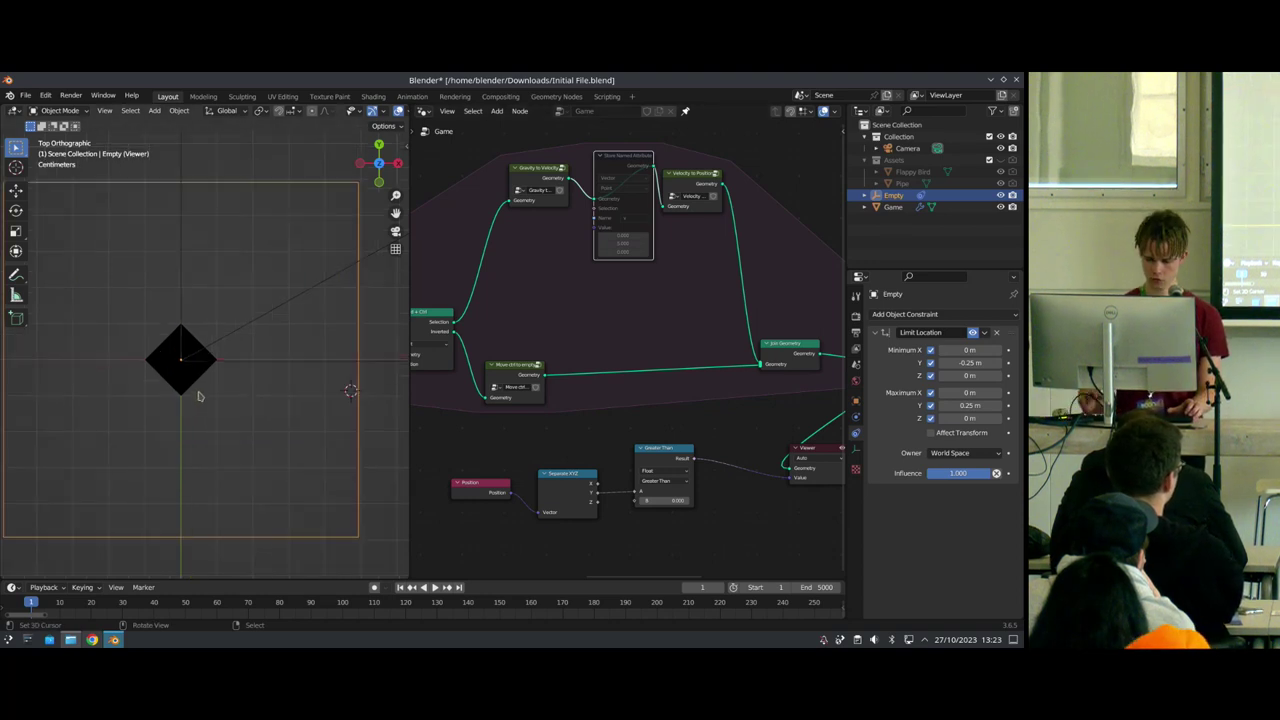
{"action": "key", "text": "shift+a"}
{"action": "type", "text": "s"}
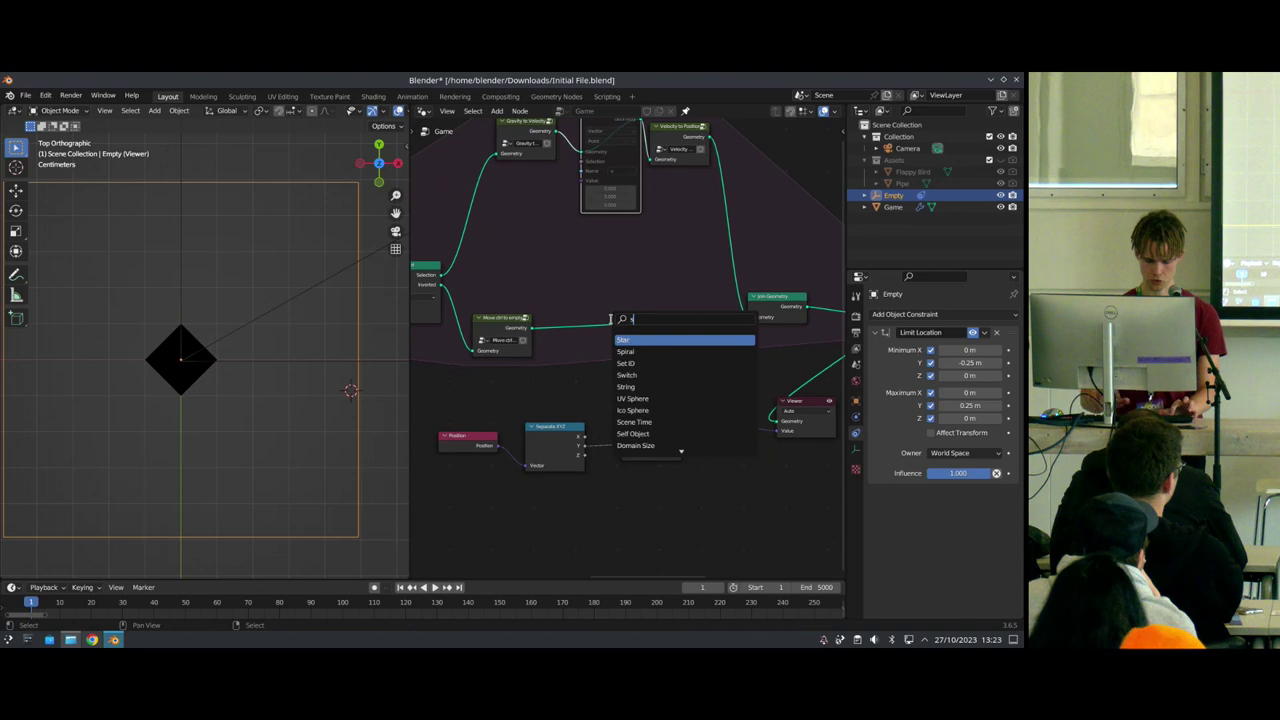
{"action": "type", "text": "tore nam"}
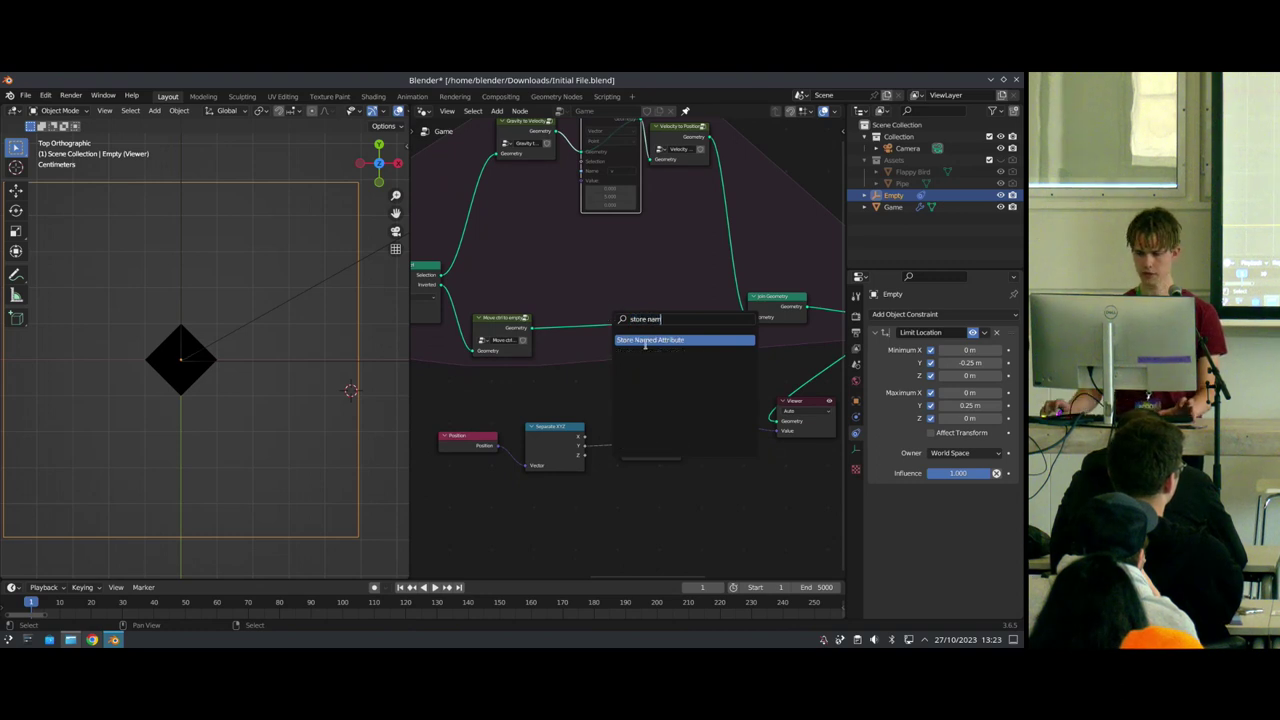
{"action": "left_click", "coordinate": [645, 343]}
Step: Move Position, Separate XYZ and Greater Than left and down to make room for the new node
{"action": "scroll", "coordinate": [633, 428], "scroll_direction": "up", "scroll_amount": 2}
{"action": "middle_click_drag", "start_coordinate": [684, 506], "coordinate": [778, 466]}
{"action": "left_click_drag", "start_coordinate": [748, 520], "coordinate": [530, 412]}
{"action": "left_click_drag", "start_coordinate": [752, 400], "coordinate": [611, 424]}
{"action": "left_click", "coordinate": [676, 375]}
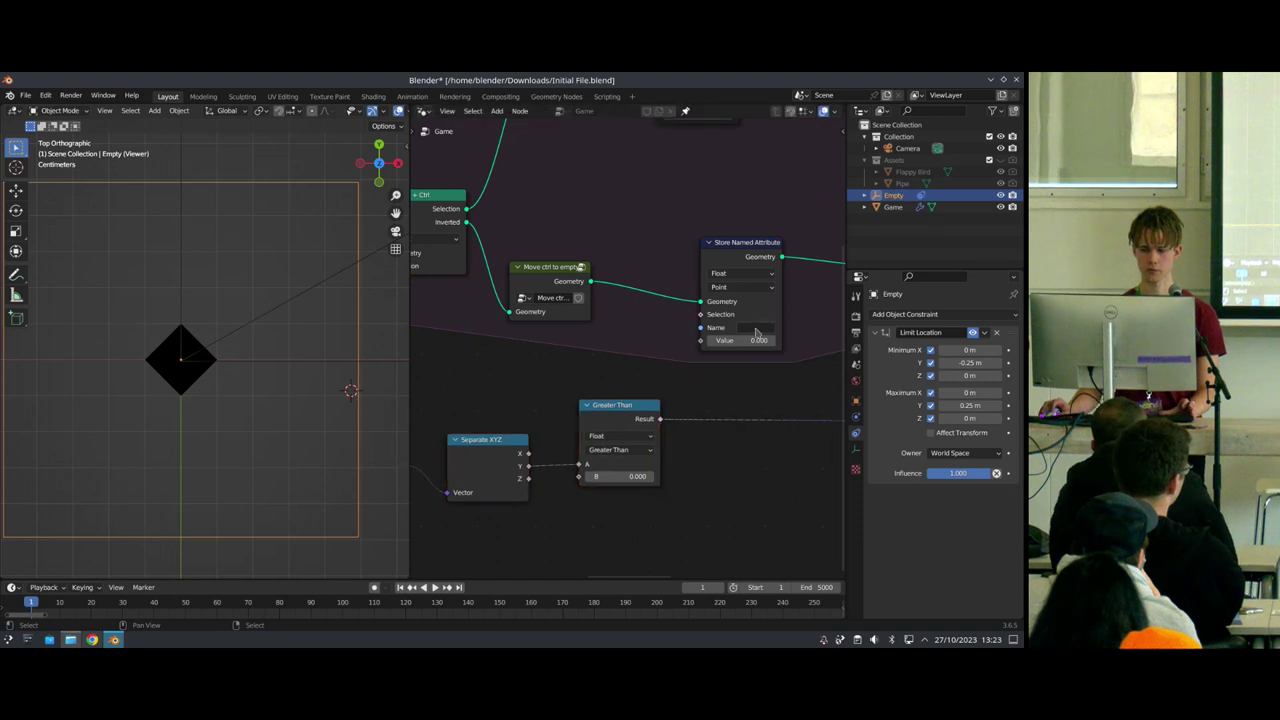
Step: Name the stored attribute 'current', set it to Boolean, and feed it the Greater Than result
{"action": "left_click", "coordinate": [757, 330]}
{"action": "type", "text": "ct"}
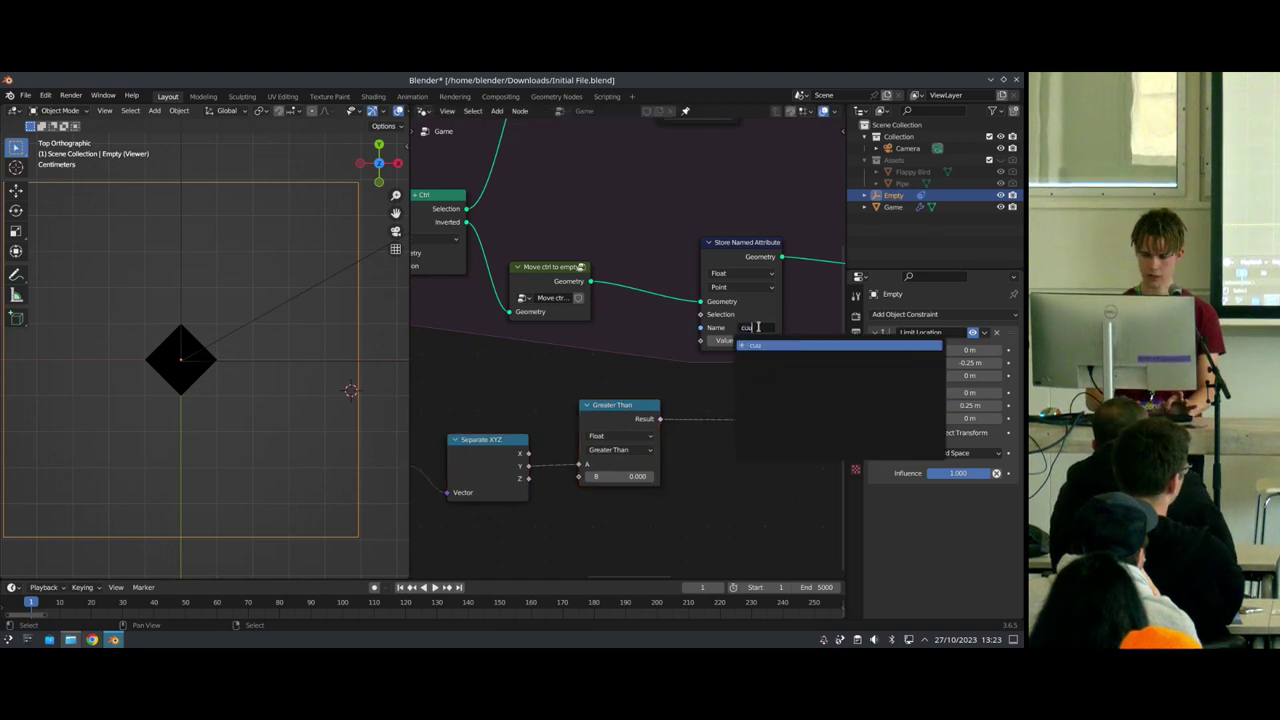
{"action": "type", "text": "rr"}
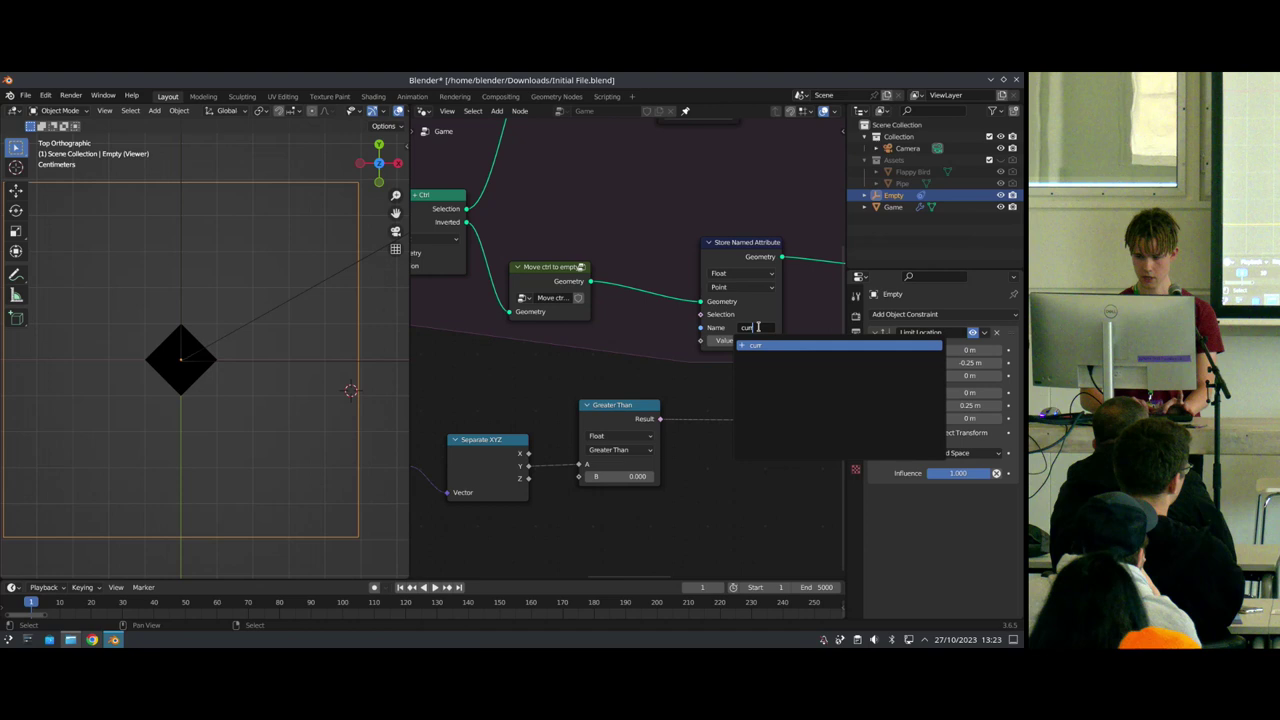
{"action": "type", "text": "ent"}
{"action": "key", "text": "Return"}
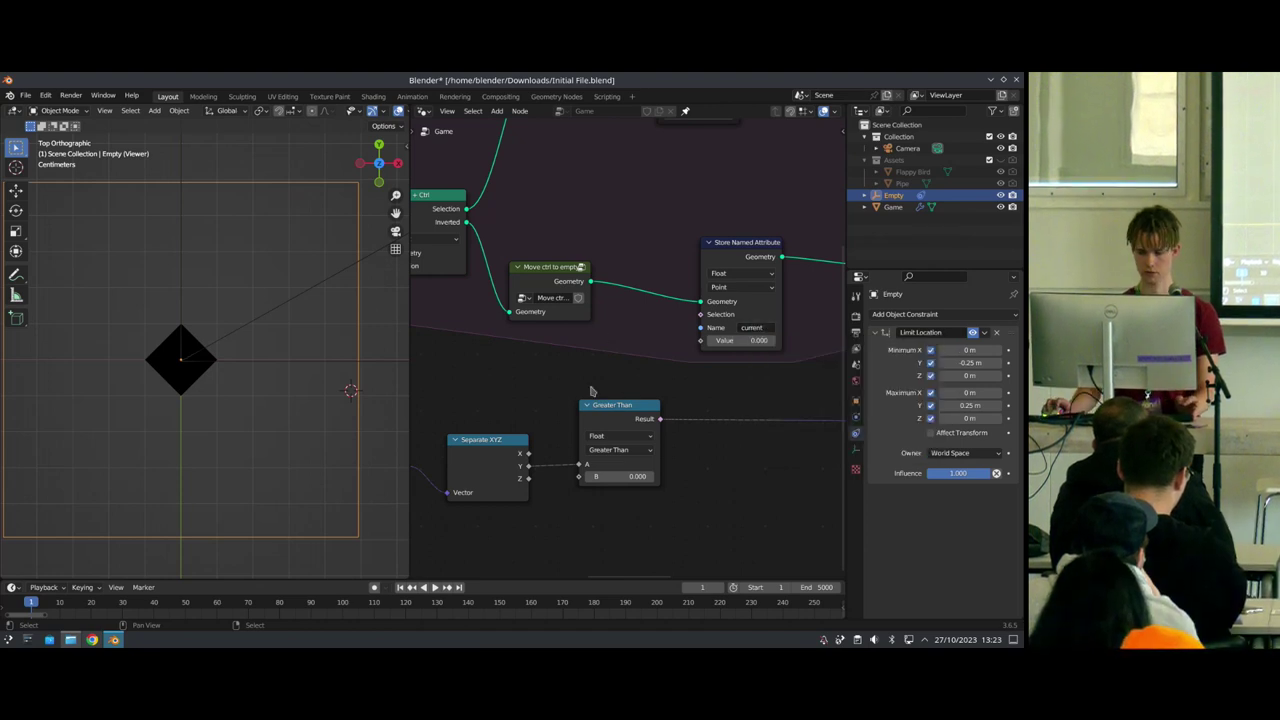
{"action": "left_click", "coordinate": [740, 273]}
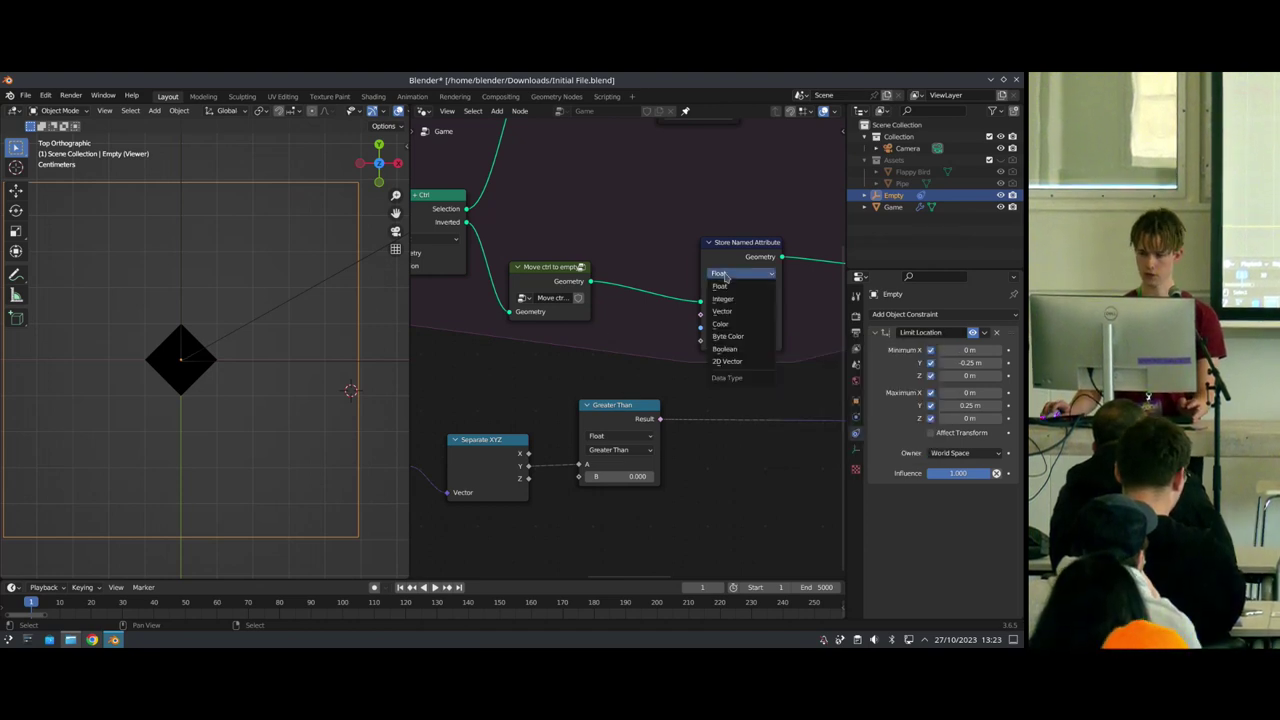
{"action": "left_click", "coordinate": [737, 346]}
{"action": "left_click_drag", "start_coordinate": [659, 424], "coordinate": [701, 341]}
{"action": "scroll", "coordinate": [700, 414], "scroll_direction": "down", "scroll_amount": 3}
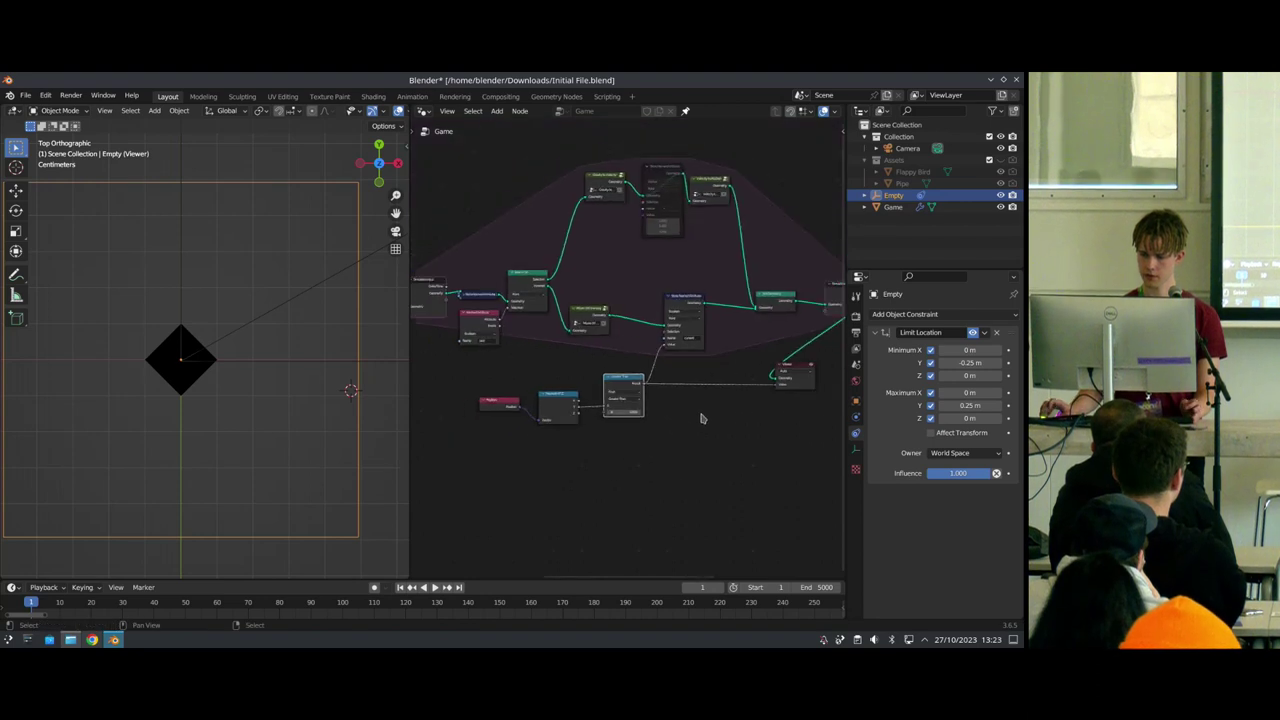
Step: Cut the Greater Than–Viewer link and spread out the comparison, output and Viewer nodes
{"action": "scroll", "coordinate": [690, 422], "scroll_direction": "up", "scroll_amount": 2}
{"action": "right_click_drag", "start_coordinate": [704, 398], "coordinate": [711, 467], "text": "ctrl"}
{"action": "scroll", "coordinate": [690, 467], "scroll_direction": "down", "scroll_amount": 6}
{"action": "mouse_move", "coordinate": [604, 464]}
{"action": "left_mouse_down"}
{"action": "mouse_move", "coordinate": [449, 400]}
{"action": "mouse_move", "coordinate": [513, 383]}
{"action": "left_mouse_up"}
{"action": "middle_click_drag", "start_coordinate": [785, 395], "coordinate": [561, 417]}
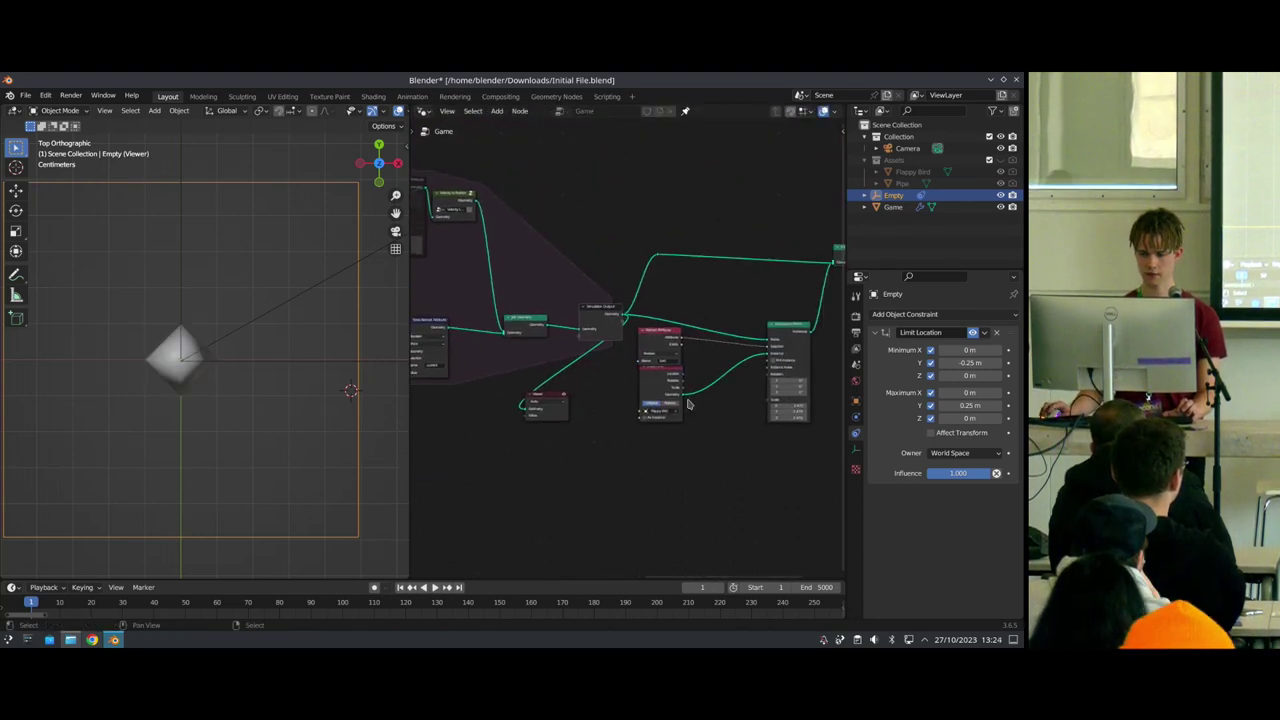
{"action": "scroll", "coordinate": [688, 404], "scroll_direction": "down", "scroll_amount": 2}
{"action": "left_click_drag", "start_coordinate": [750, 444], "coordinate": [566, 262]}
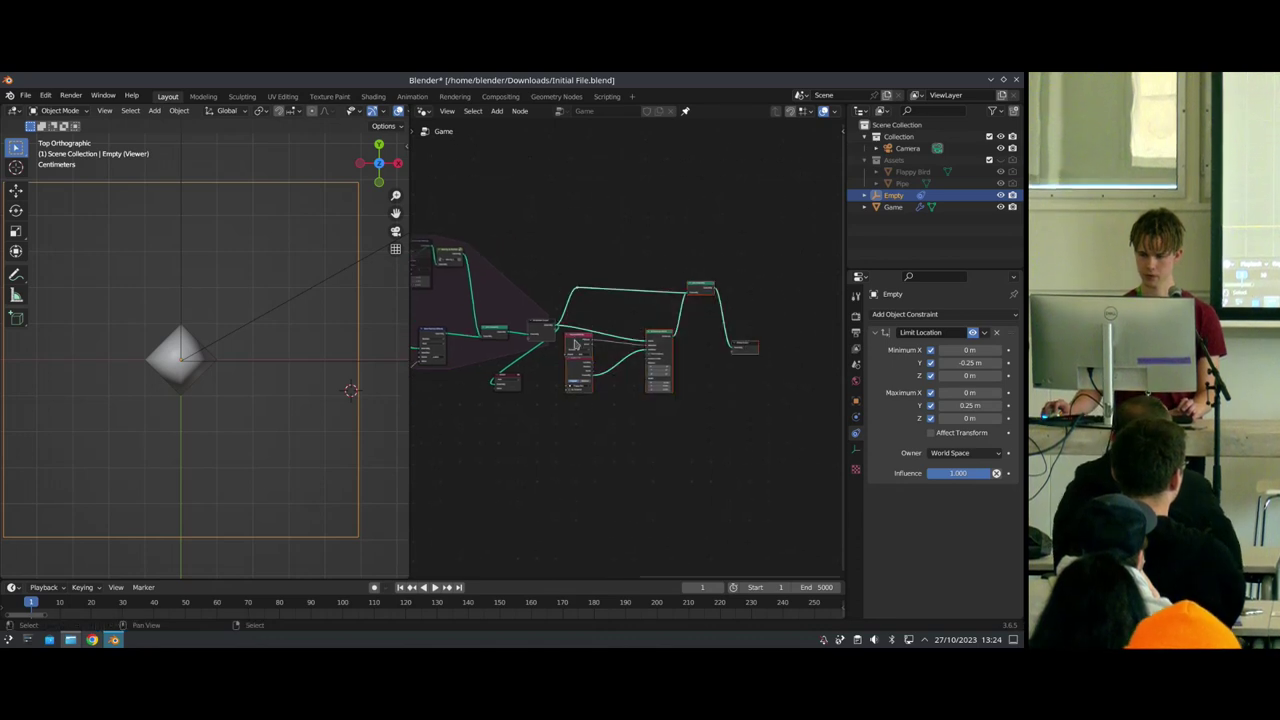
{"action": "left_click_drag", "start_coordinate": [575, 345], "coordinate": [668, 350]}
{"action": "scroll", "coordinate": [543, 412], "scroll_direction": "up", "scroll_amount": 2}
{"action": "left_click_drag", "start_coordinate": [463, 391], "coordinate": [618, 385]}
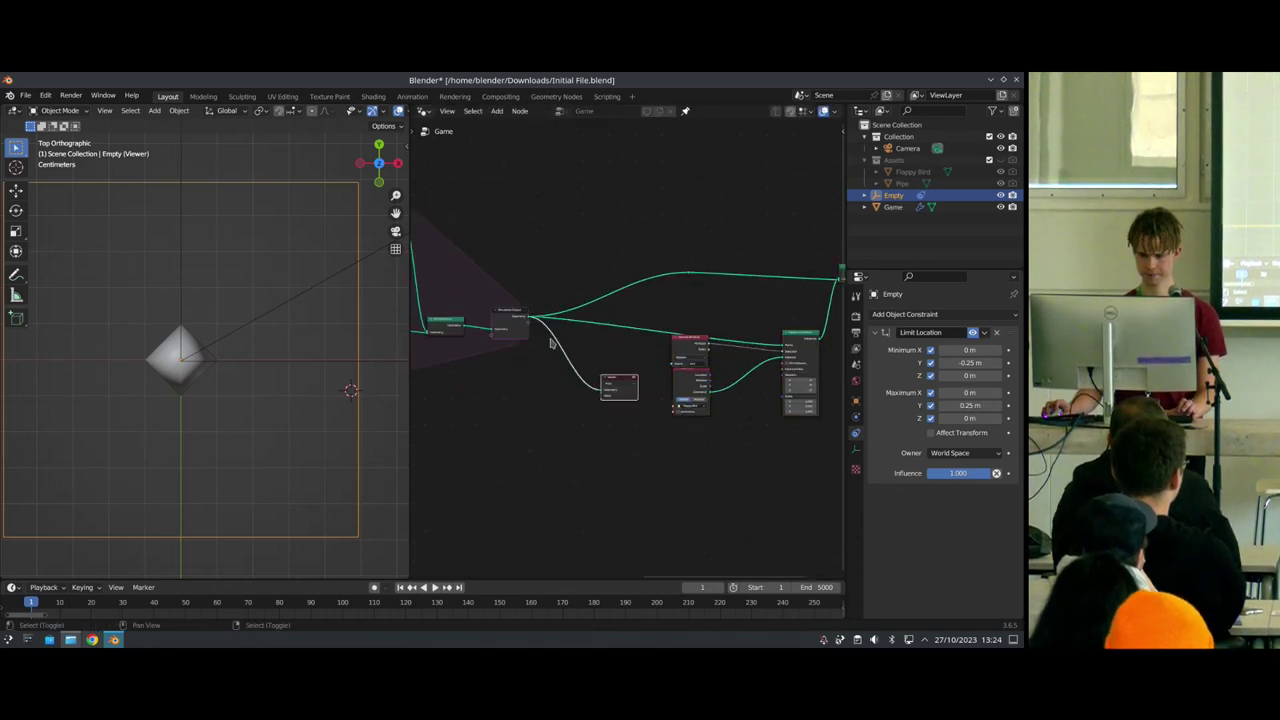
Step: Add a Named Attribute node from the Simulation Output reading 'current' and send it to the Viewer
{"action": "left_click_drag", "start_coordinate": [529, 317], "coordinate": [552, 338]}
{"action": "type", "text": "name"}
{"action": "key", "text": "Return"}
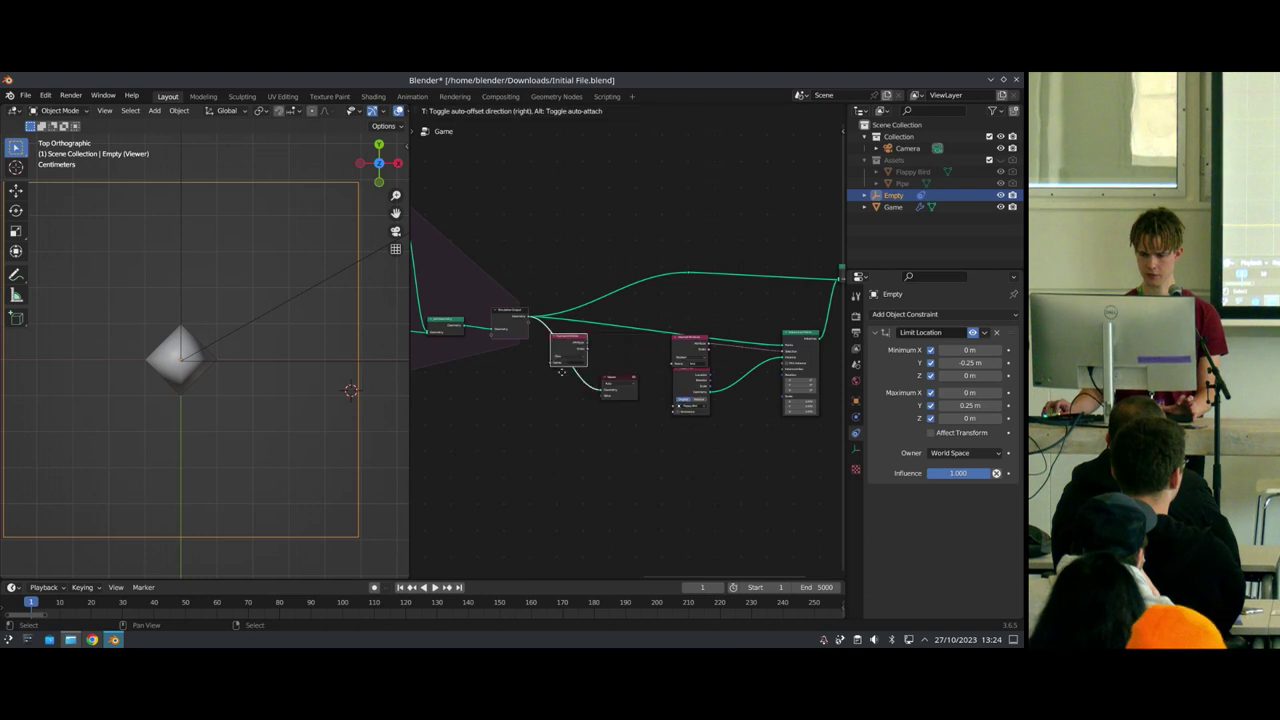
{"action": "left_click", "coordinate": [594, 386]}
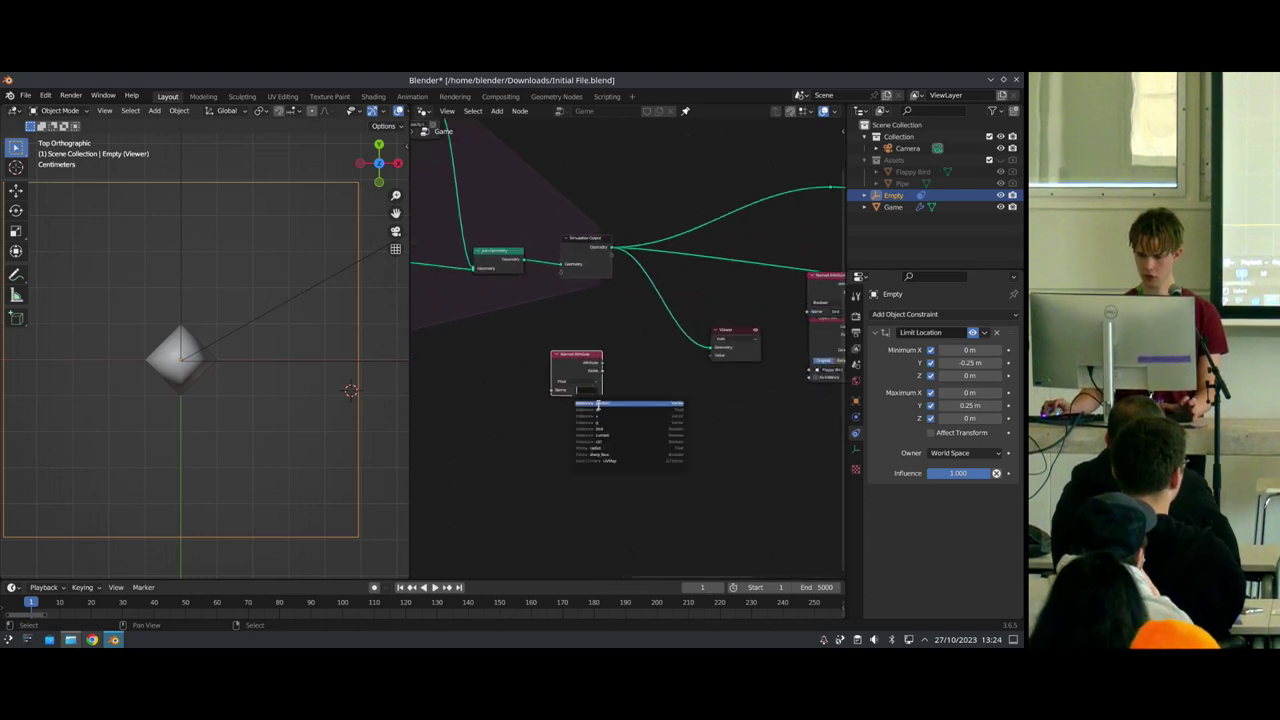
{"action": "left_click", "coordinate": [600, 438]}
{"action": "left_click", "coordinate": [592, 381], "text": "ctrl+shift"}
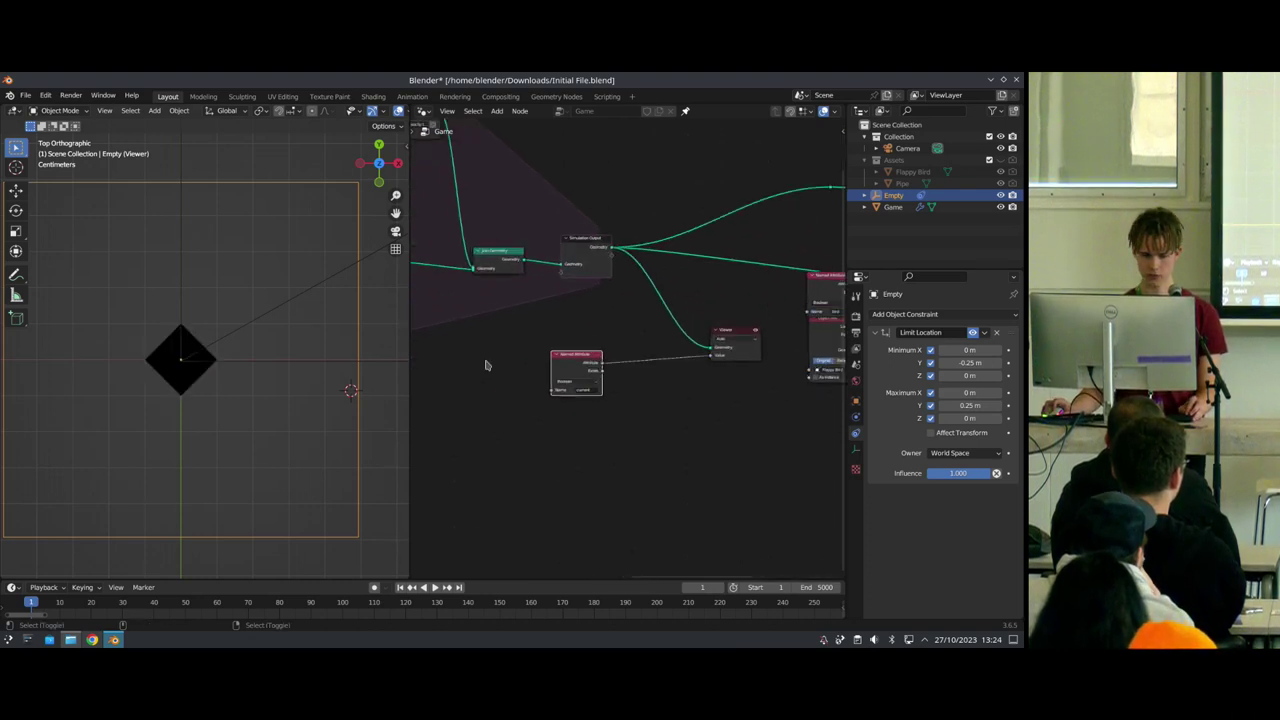
Step: Play the animation briefly, stop, and return to frame 58
{"action": "scroll", "coordinate": [246, 408], "scroll_direction": "down", "scroll_amount": 5}
{"action": "scroll", "coordinate": [205, 395], "scroll_direction": "down", "scroll_amount": 2}
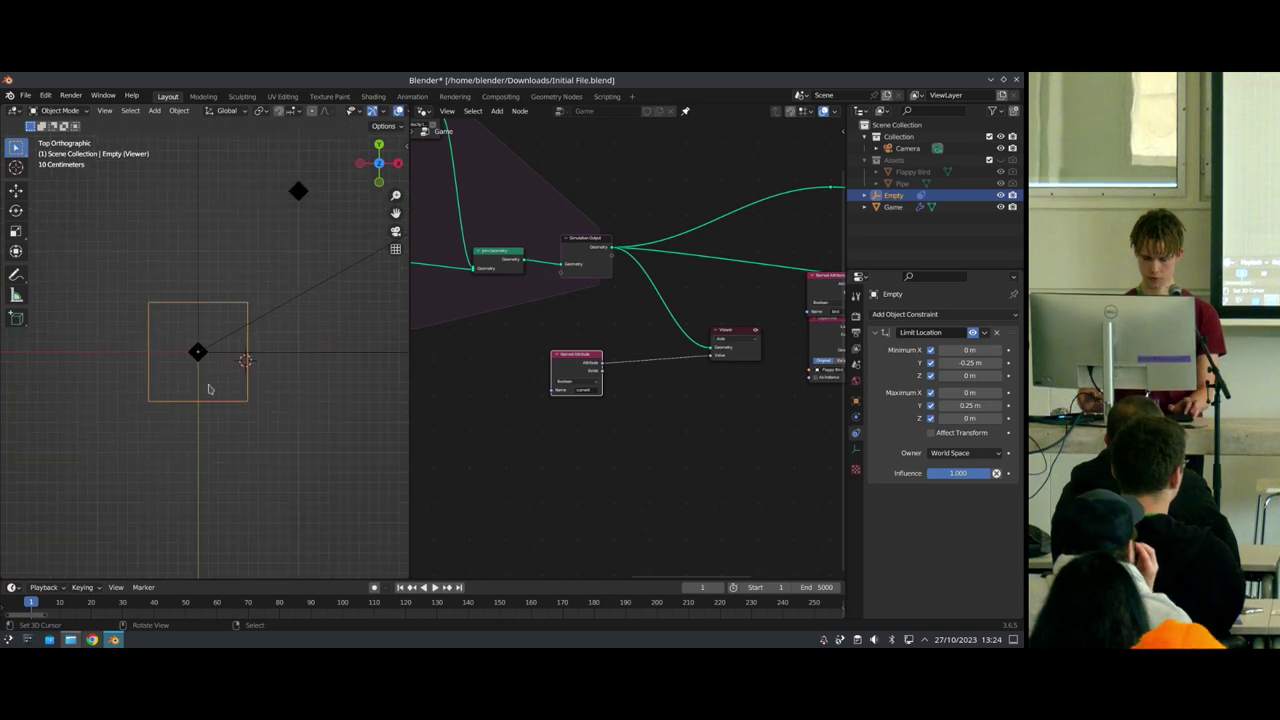
{"action": "key", "text": "space"}
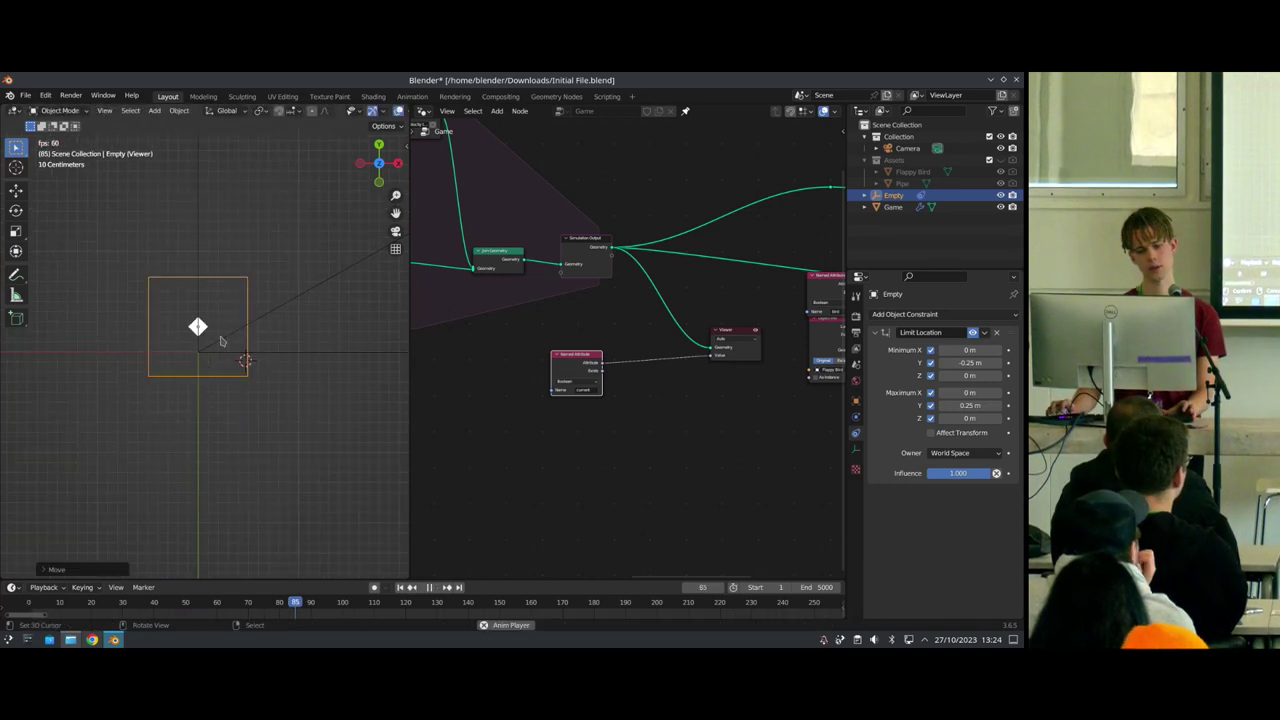
{"action": "key", "text": "space"}
{"action": "scroll", "coordinate": [235, 415], "scroll_direction": "up", "scroll_amount": 7}
{"action": "left_click_drag", "start_coordinate": [320, 602], "coordinate": [212, 602]}
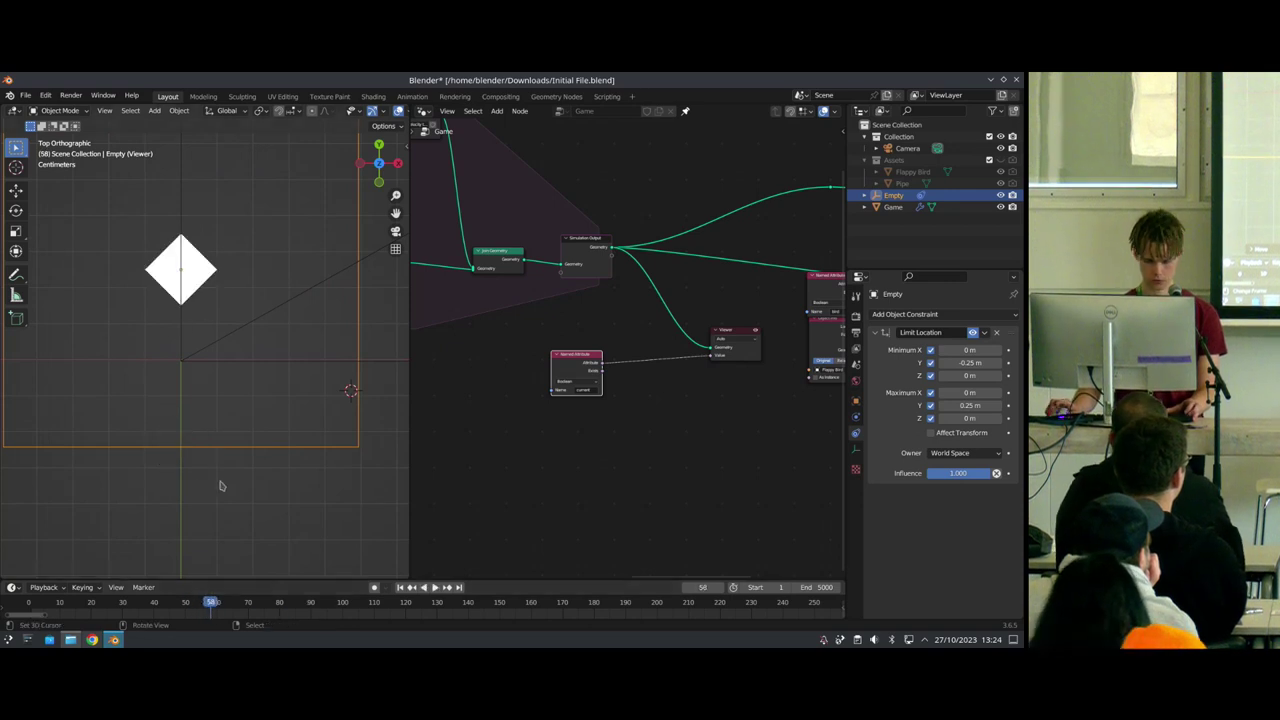
Step: Move the control empty during playback, then stop, go back to frame 110 and center the diamond
{"action": "key", "text": "space"}
{"action": "key", "text": "g"}
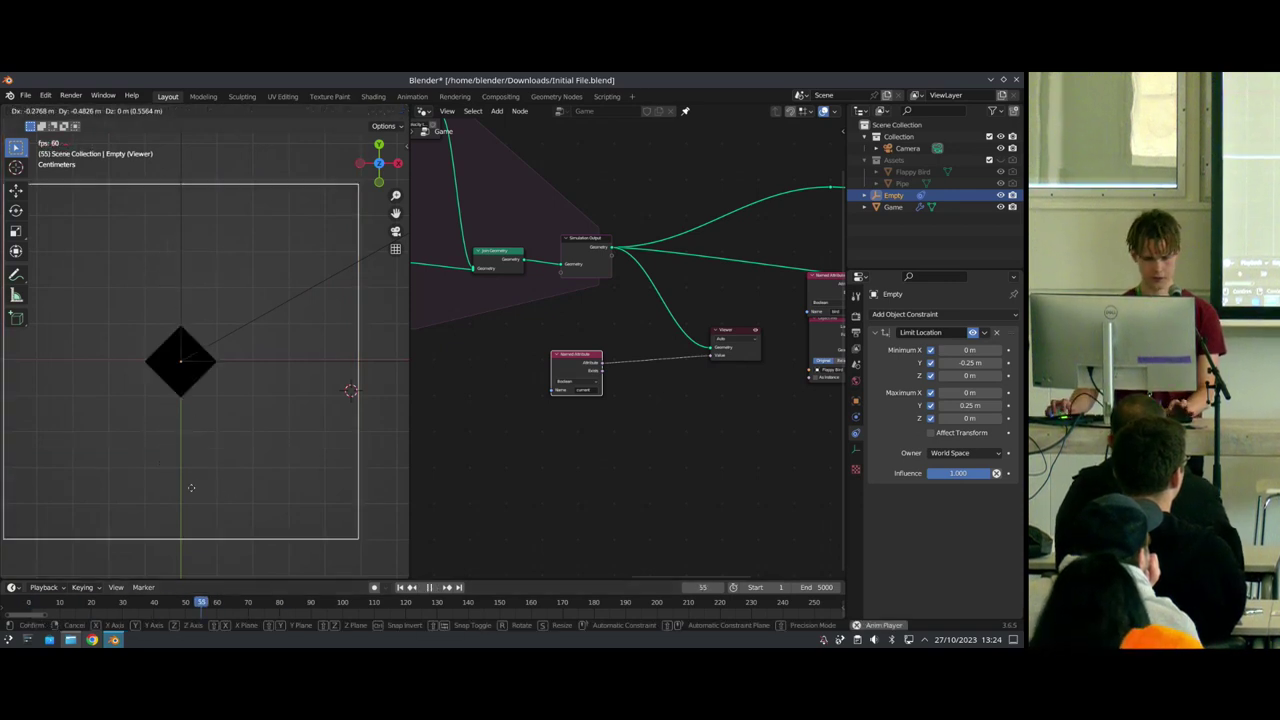
{"action": "left_click", "coordinate": [205, 477]}
{"action": "key", "text": "space"}
{"action": "left_click_drag", "start_coordinate": [455, 611], "coordinate": [374, 608]}
{"action": "scroll", "coordinate": [206, 428], "scroll_direction": "up", "scroll_amount": 6}
{"action": "middle_click_drag", "start_coordinate": [192, 420], "coordinate": [229, 415], "text": "shift"}
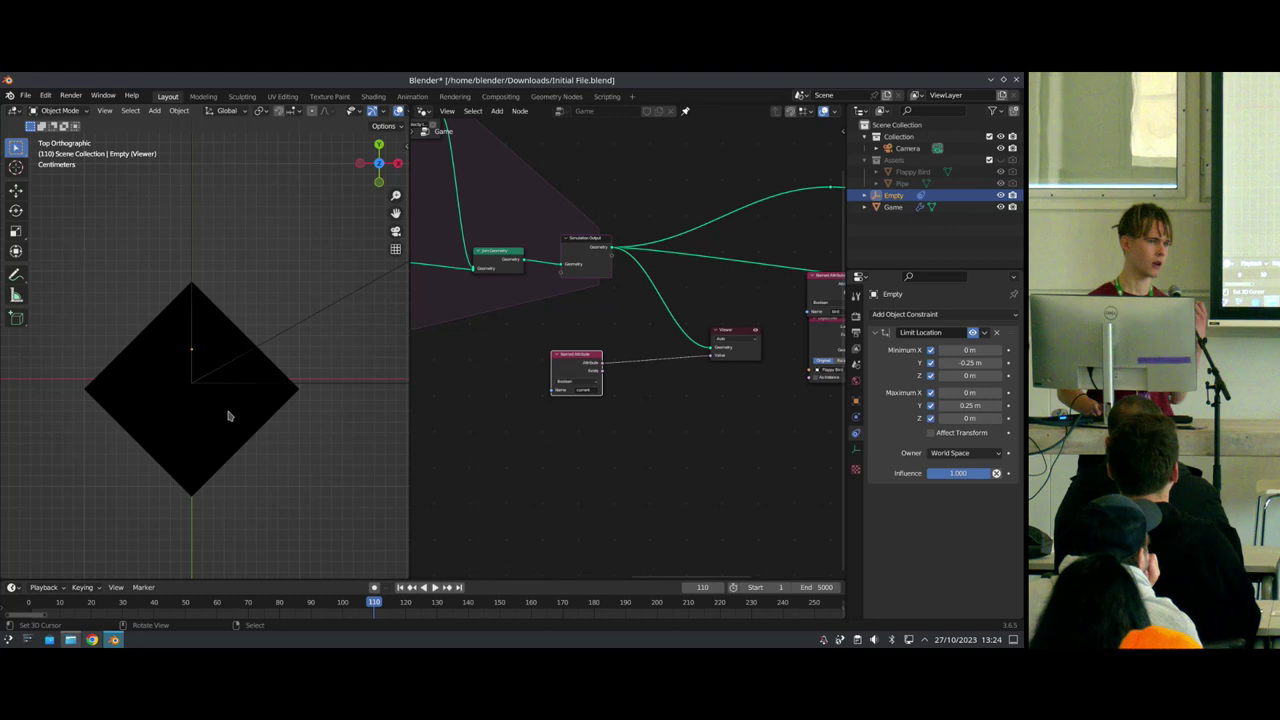
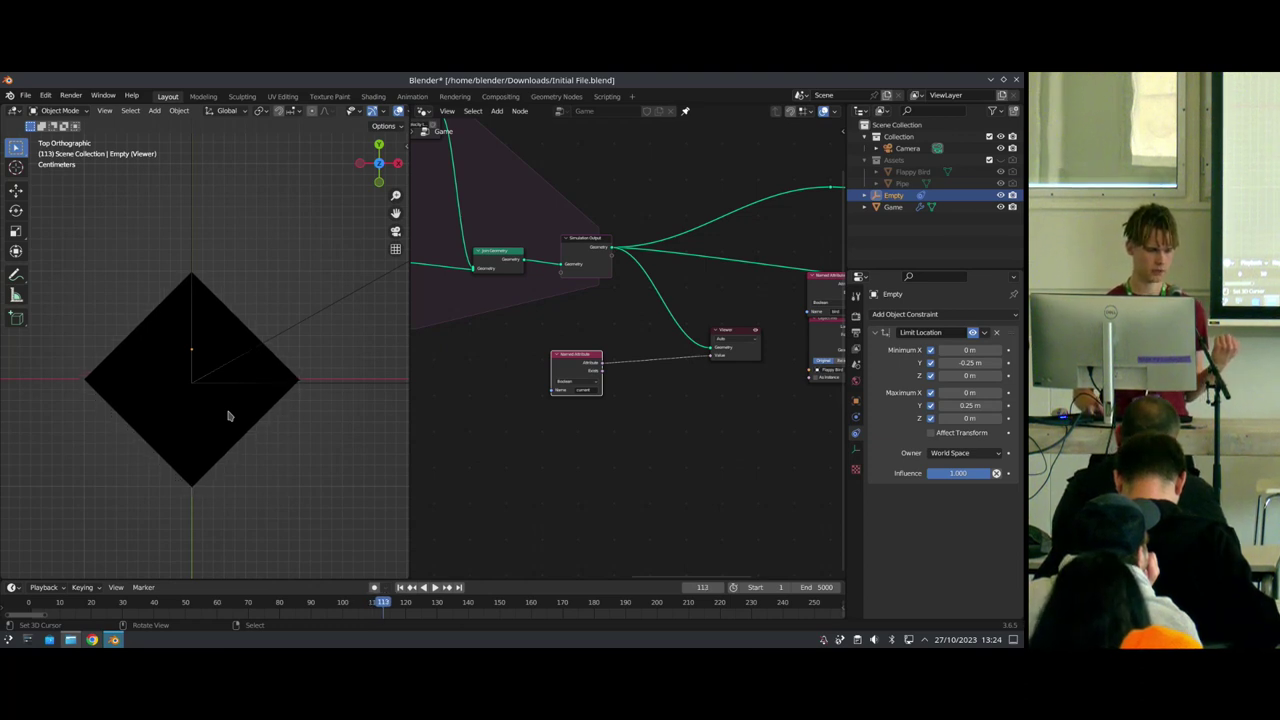
Step: Step between frames 113 and 115 to watch the diamond flip from black to white
{"action": "scroll", "coordinate": [174, 408], "scroll_direction": "up", "scroll_amount": 2}
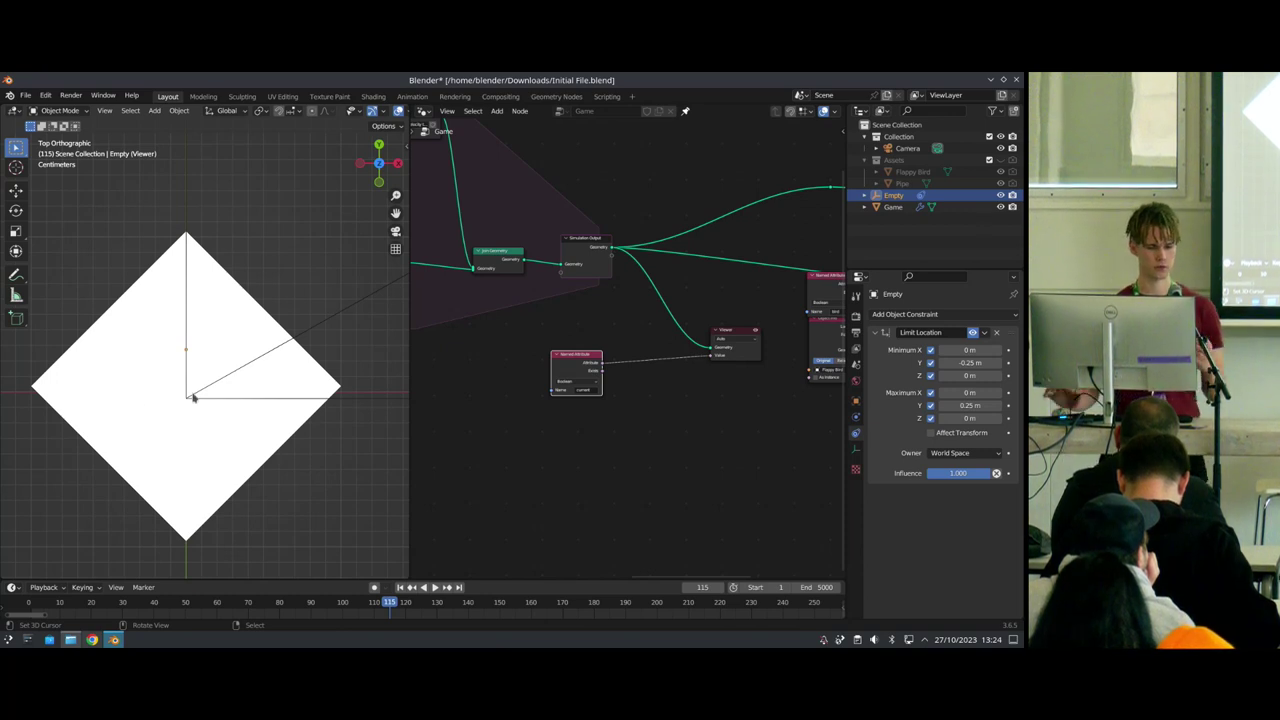
{"action": "middle_click_drag", "start_coordinate": [167, 425], "coordinate": [191, 391], "text": "shift"}
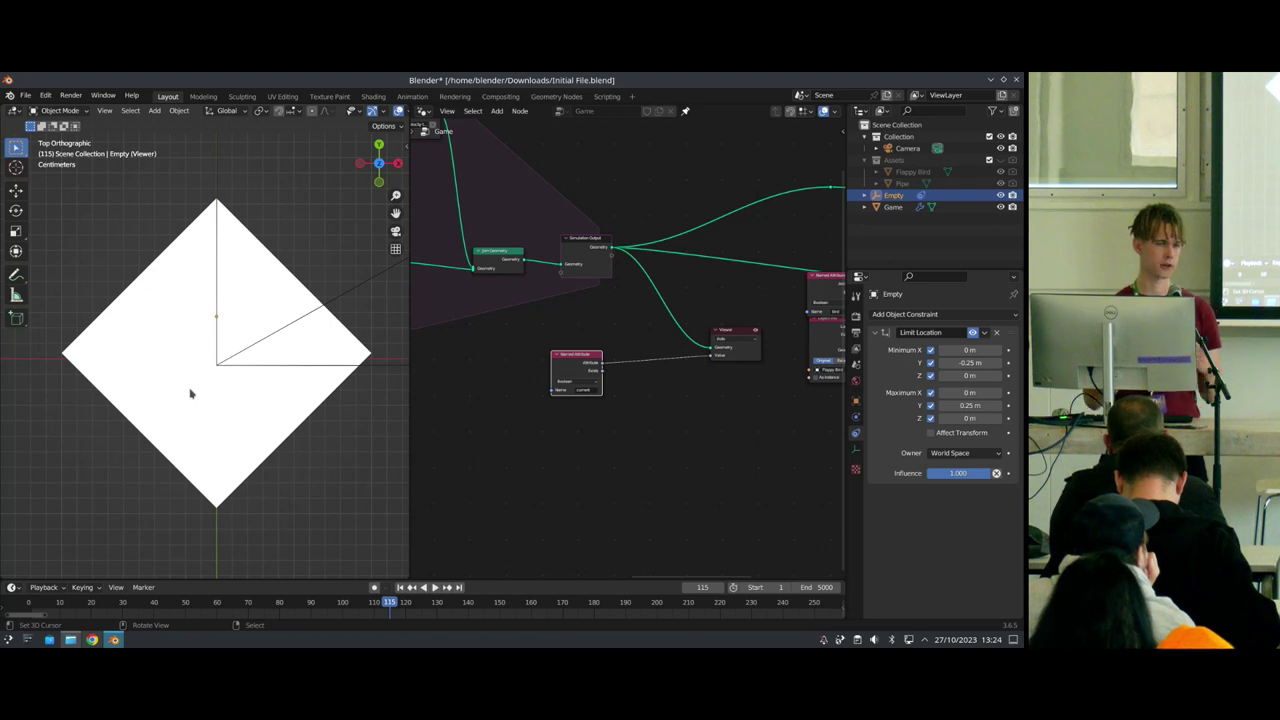
{"action": "middle_click_drag", "start_coordinate": [547, 380], "coordinate": [840, 412]}
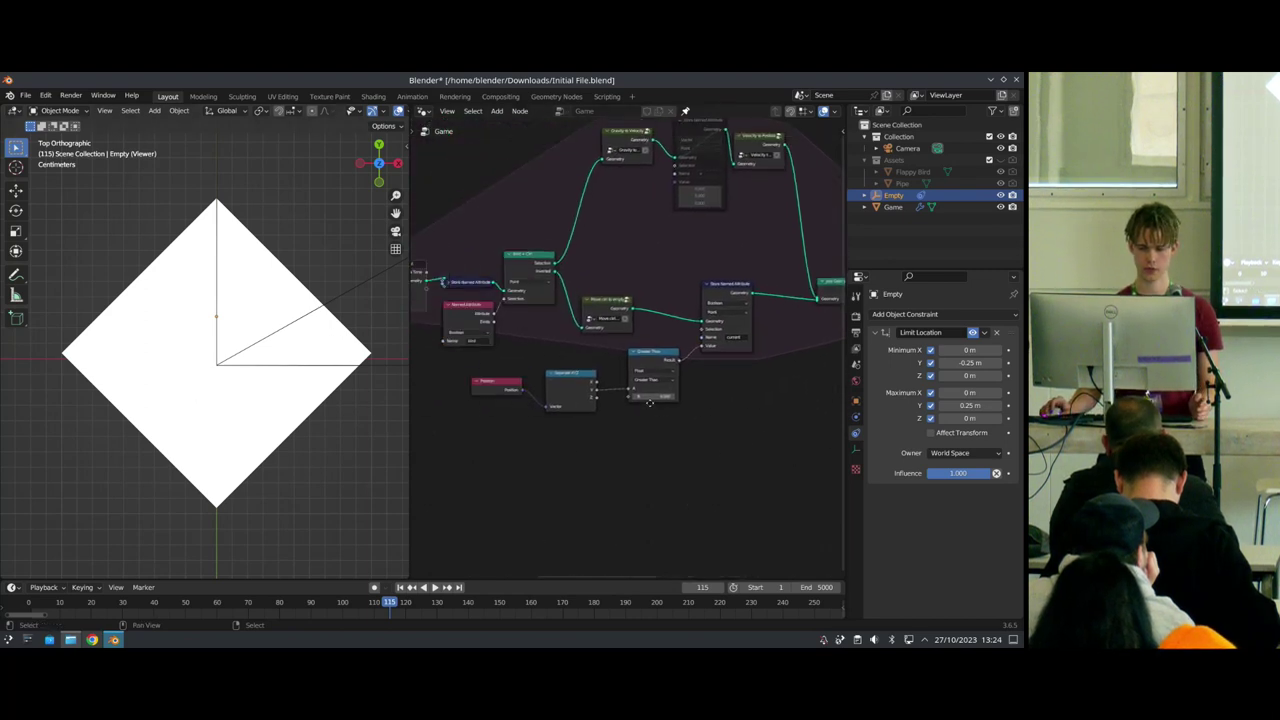
{"action": "scroll", "coordinate": [654, 400], "scroll_direction": "up", "scroll_amount": 5}
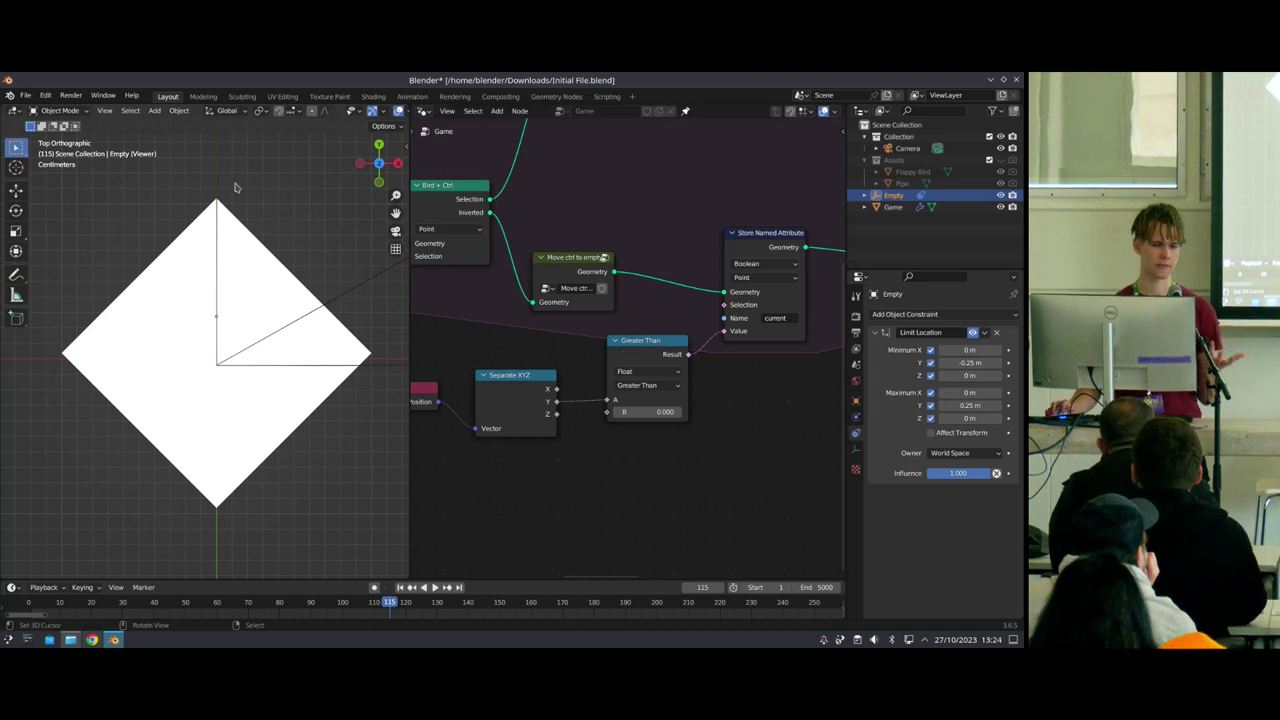
{"action": "key", "text": "Left"}
{"action": "key", "text": "Left"}
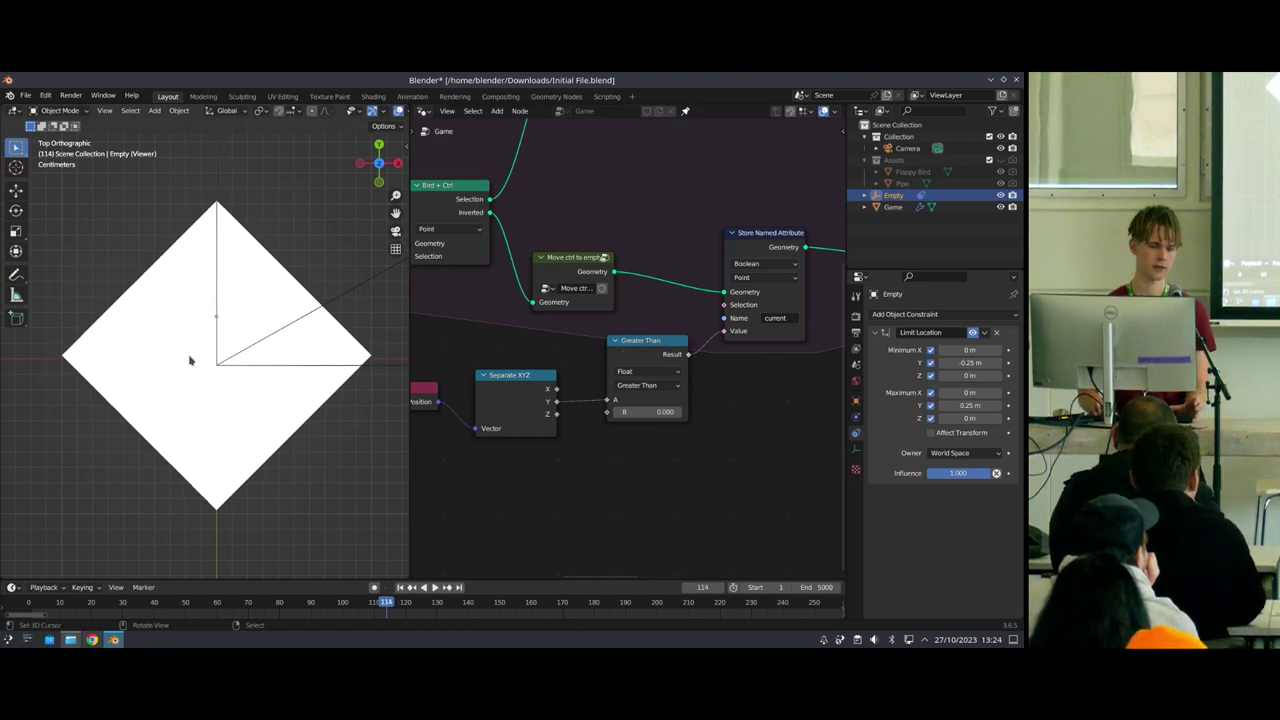
{"action": "key", "text": "Right"}
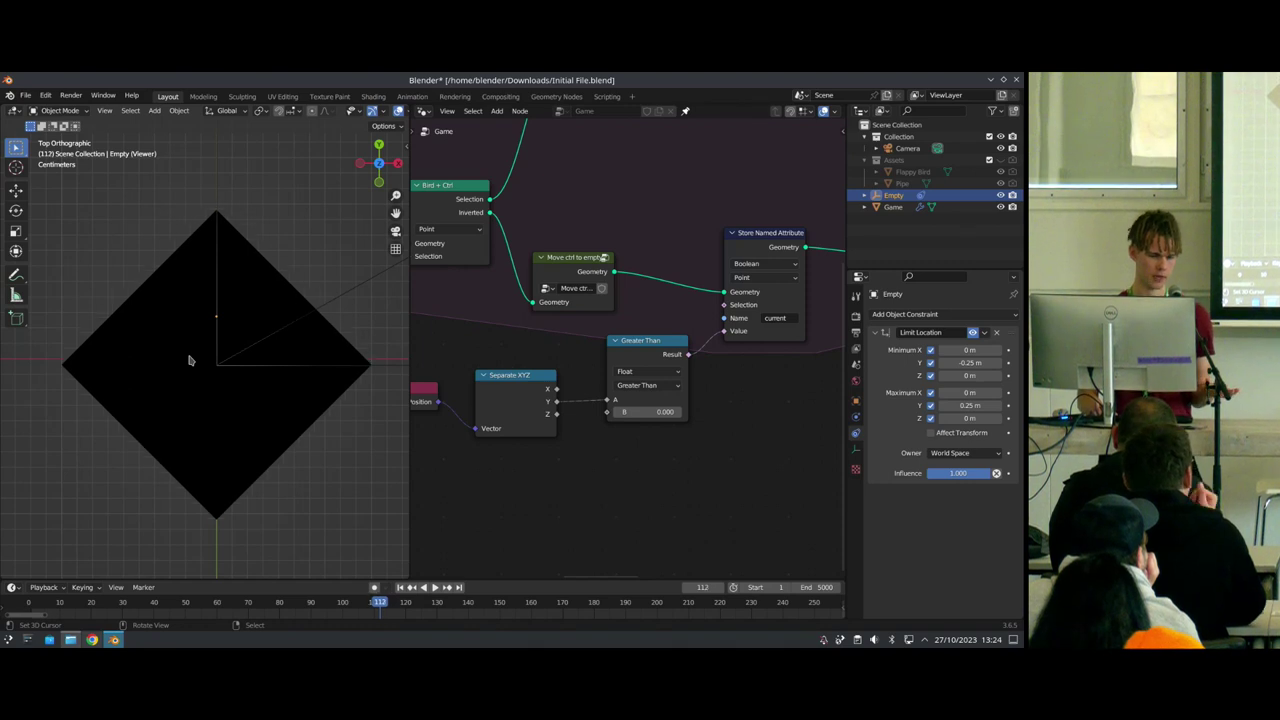
{"action": "key", "text": "Left"}
{"action": "key", "text": "Right"}
{"action": "key", "text": "Right"}
{"action": "key", "text": "Left"}
{"action": "key", "text": "Right"}
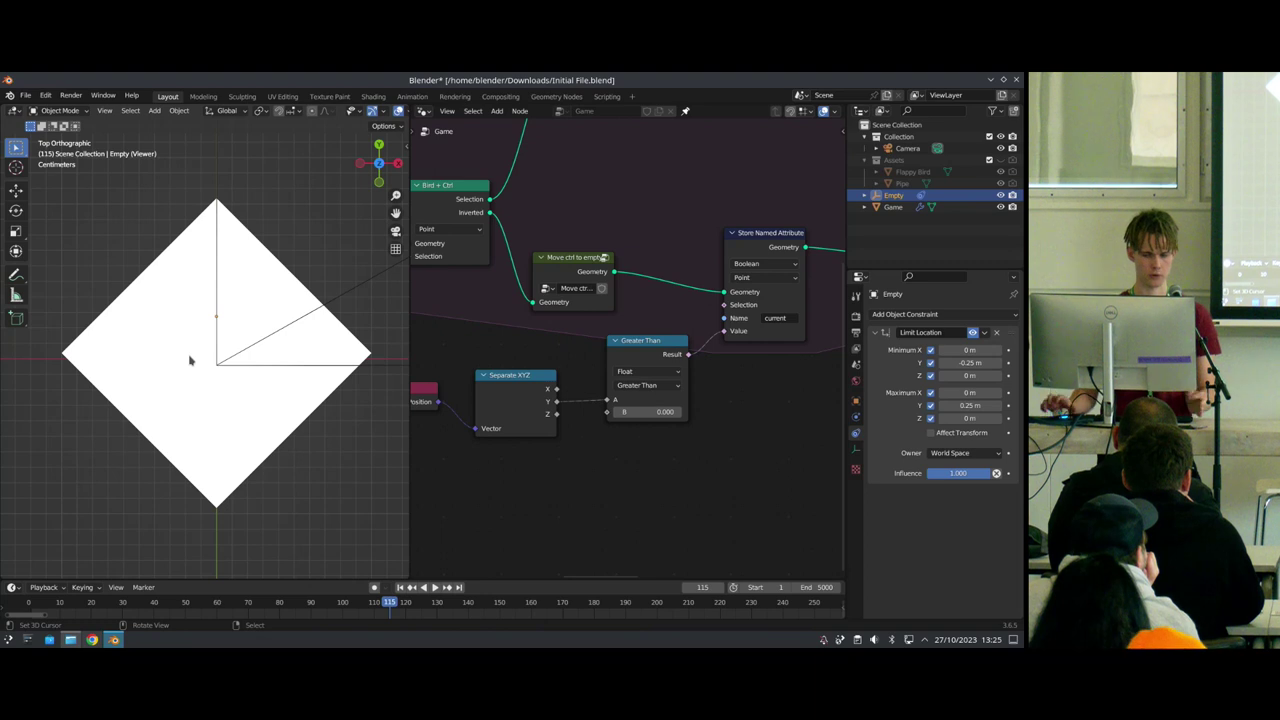
Step: Move the left-hand group of nodes further left
{"action": "scroll", "coordinate": [565, 318], "scroll_direction": "down", "scroll_amount": 3}
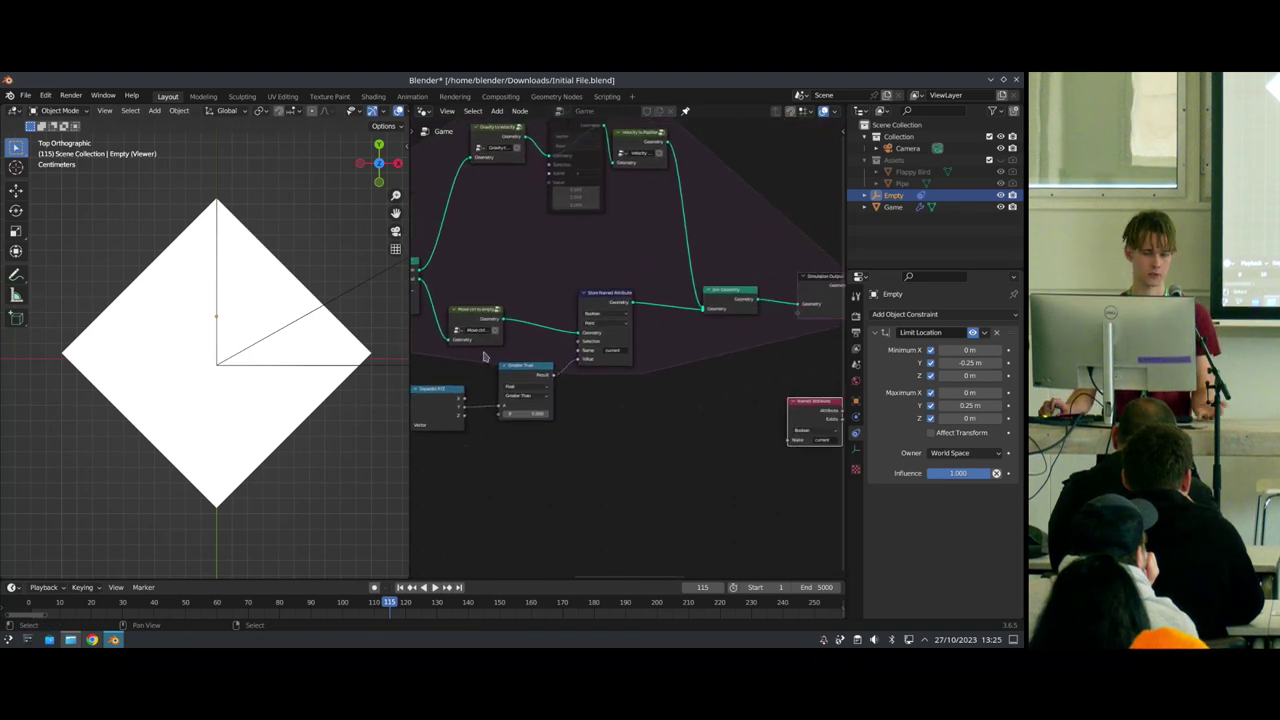
{"action": "middle_click_drag", "start_coordinate": [637, 376], "coordinate": [697, 325]}
{"action": "scroll", "coordinate": [643, 334], "scroll_direction": "up", "scroll_amount": 1}
{"action": "scroll", "coordinate": [559, 294], "scroll_direction": "down", "scroll_amount": 6}
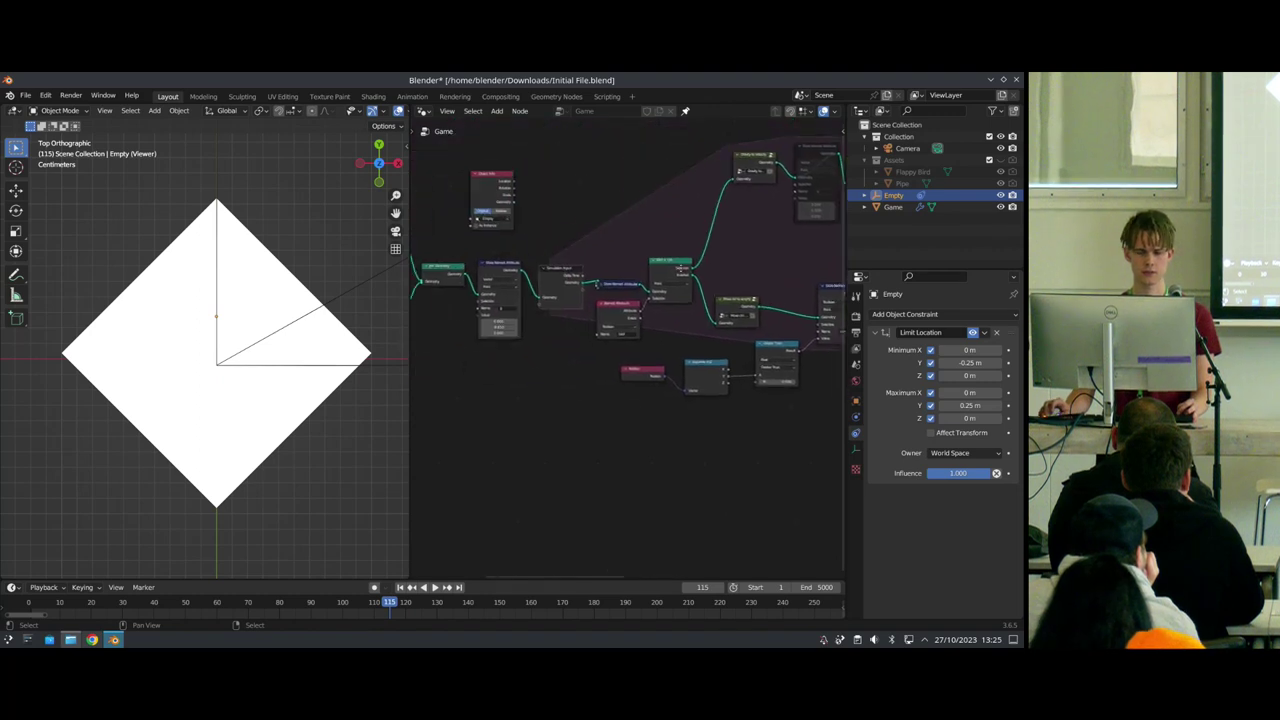
{"action": "left_click_drag", "start_coordinate": [434, 211], "coordinate": [694, 350]}
{"action": "key", "text": "g"}
{"action": "left_click_drag", "start_coordinate": [645, 315], "coordinate": [643, 309]}
{"action": "scroll", "coordinate": [660, 335], "scroll_direction": "up", "scroll_amount": 4}
{"action": "middle_click_drag", "start_coordinate": [683, 334], "coordinate": [571, 374]}
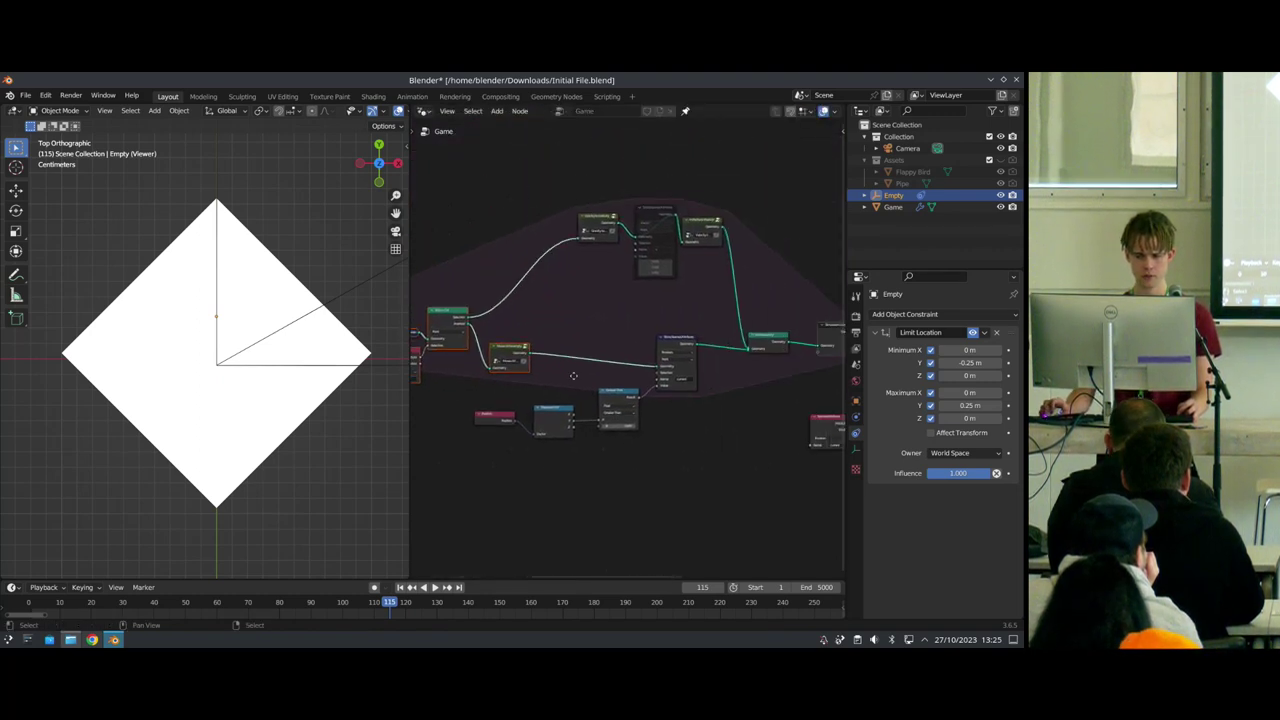
Step: Insert a new Store Named Attribute node onto the existing geometry link
{"action": "scroll", "coordinate": [575, 373], "scroll_direction": "up", "scroll_amount": 5}
{"action": "left_click", "coordinate": [465, 332]}
{"action": "left_click_drag", "start_coordinate": [451, 347], "coordinate": [486, 347]}
{"action": "key", "text": "shift+a"}
{"action": "type", "text": "stor"}
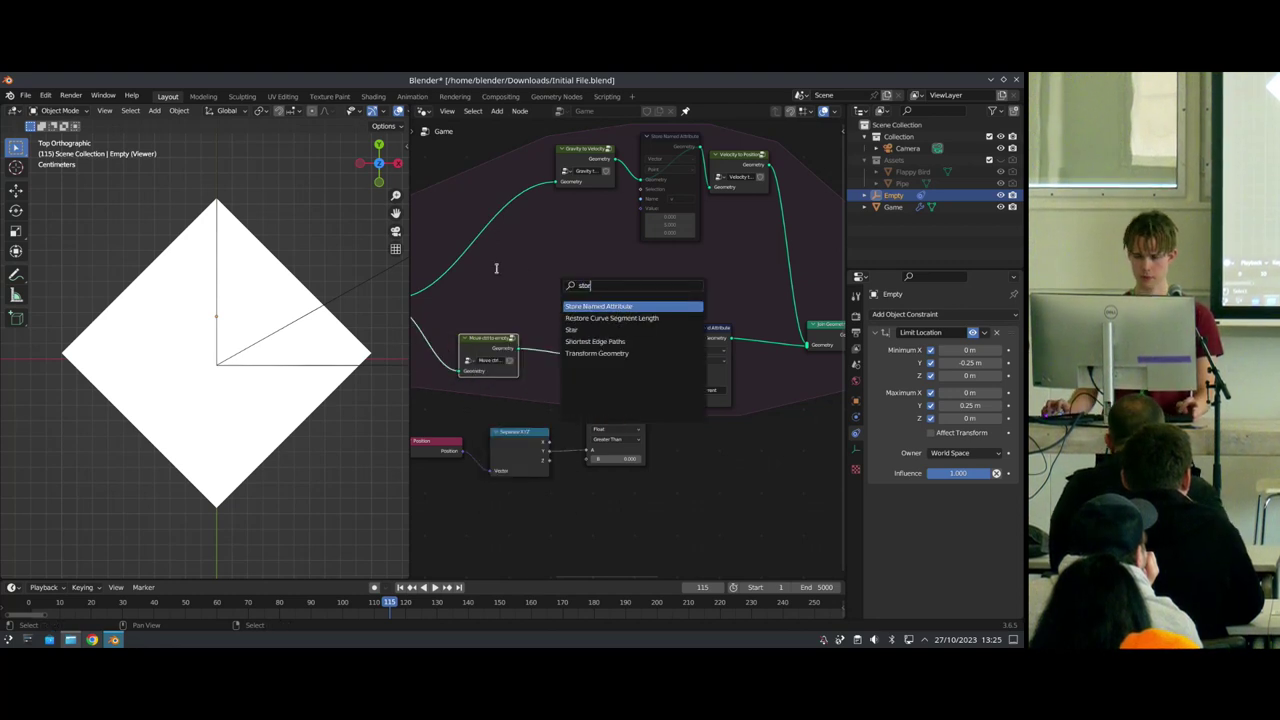
{"action": "key", "text": "Return"}
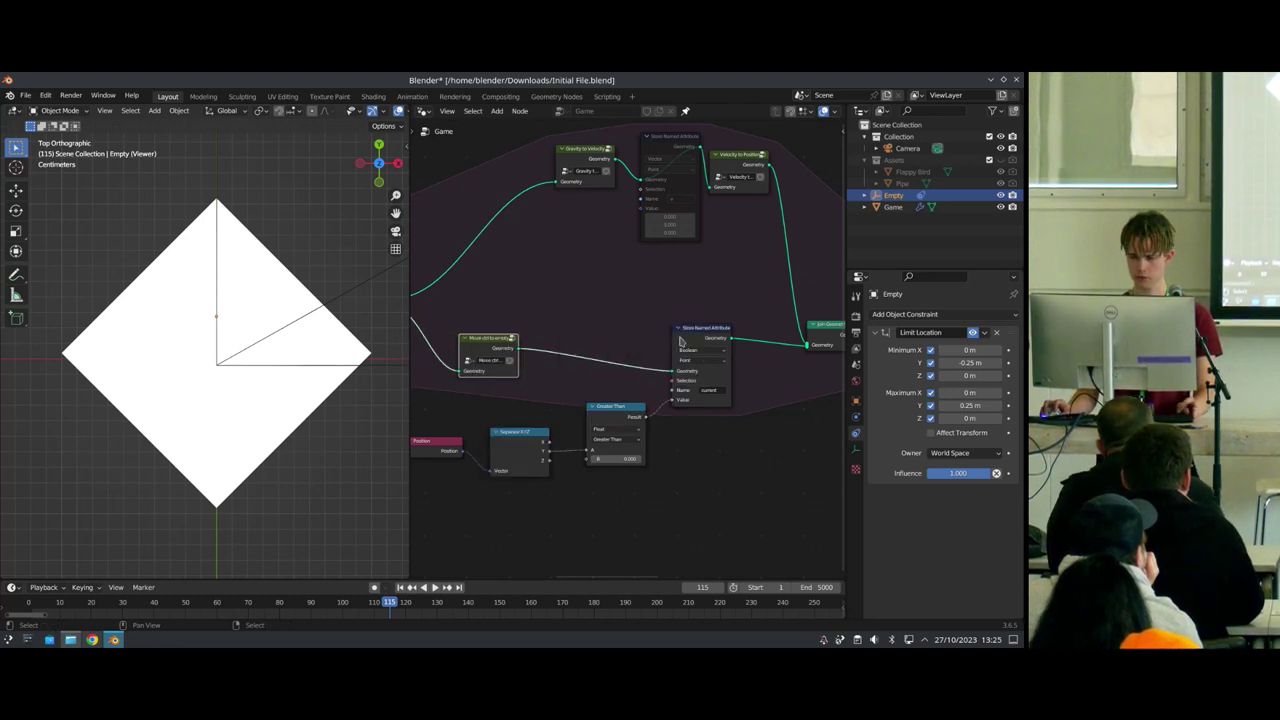
{"action": "left_click", "coordinate": [592, 321]}
Step: Move the Named Attribute node left and the Position, Separate XYZ and Greater Than nodes lower right
{"action": "left_click_drag", "start_coordinate": [663, 482], "coordinate": [416, 435]}
{"action": "mouse_move", "coordinate": [599, 415]}
{"action": "left_mouse_down"}
{"action": "mouse_move", "coordinate": [622, 430]}
{"action": "mouse_move", "coordinate": [616, 416]}
{"action": "left_mouse_up"}
{"action": "scroll", "coordinate": [667, 415], "scroll_direction": "down", "scroll_amount": 1}
{"action": "scroll", "coordinate": [688, 424], "scroll_direction": "up", "scroll_amount": 5}
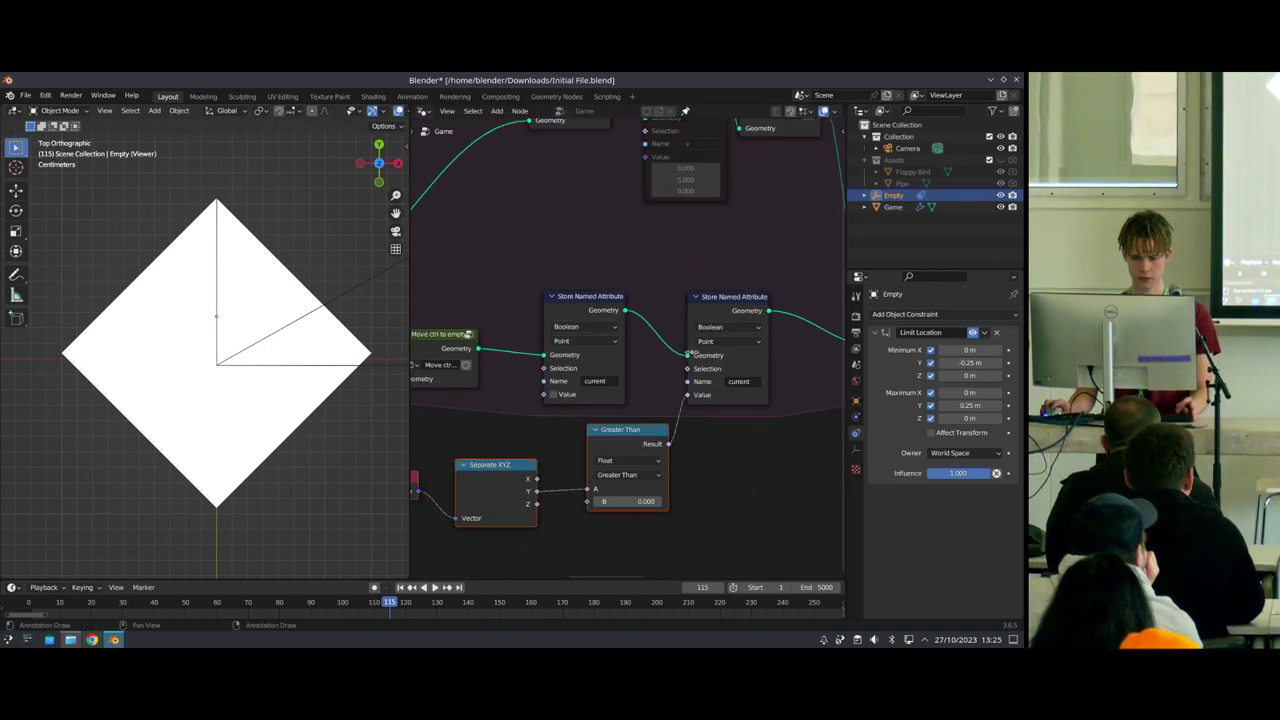
{"action": "scroll", "coordinate": [689, 426], "scroll_direction": "down", "scroll_amount": 5}
{"action": "middle_click_drag", "start_coordinate": [728, 446], "coordinate": [607, 409]}
{"action": "left_click_drag", "start_coordinate": [787, 426], "coordinate": [448, 373]}
{"action": "left_click_drag", "start_coordinate": [649, 463], "coordinate": [414, 427]}
{"action": "left_click_drag", "start_coordinate": [497, 411], "coordinate": [514, 445]}
{"action": "scroll", "coordinate": [512, 421], "scroll_direction": "up", "scroll_amount": 4}
{"action": "scroll", "coordinate": [513, 420], "scroll_direction": "up", "scroll_amount": 2}
{"action": "middle_click_drag", "start_coordinate": [472, 391], "coordinate": [545, 399]}
Step: Feed the 'current' Named Attribute into the new node's Value and name it 'previous'
{"action": "left_click_drag", "start_coordinate": [489, 389], "coordinate": [588, 366]}
{"action": "left_click", "coordinate": [628, 354]}
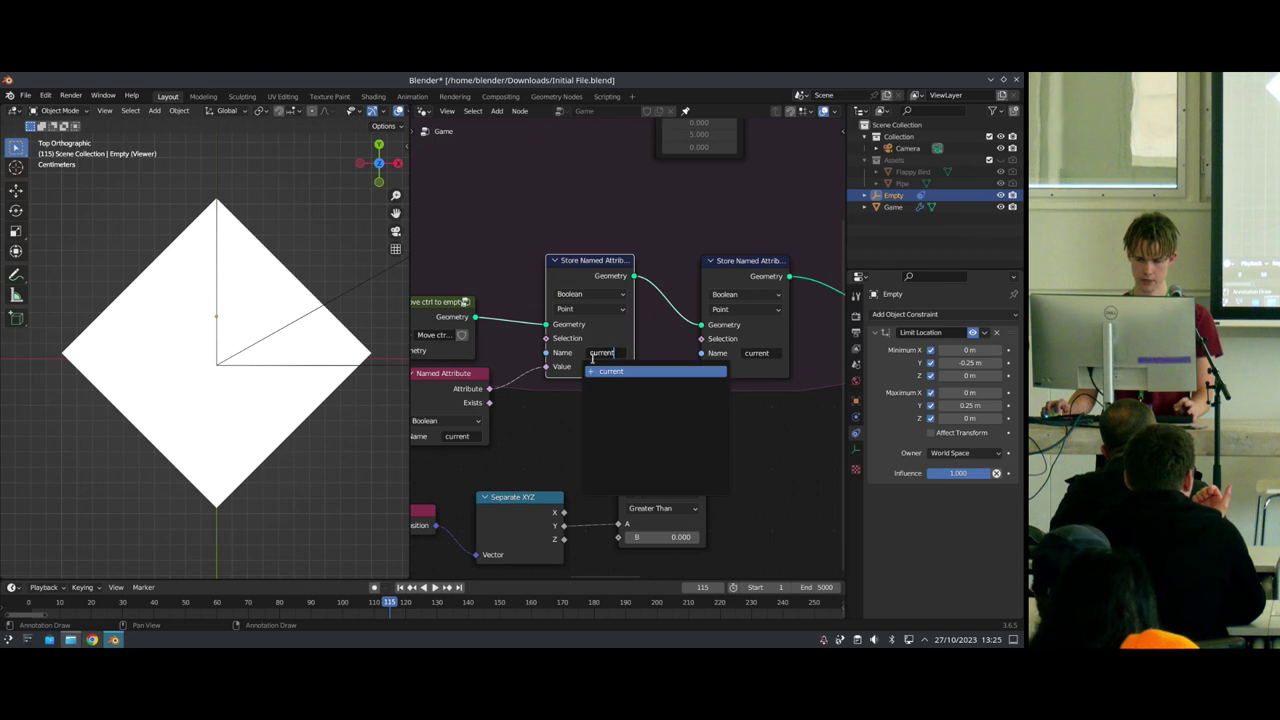
{"action": "type", "text": "previo"}
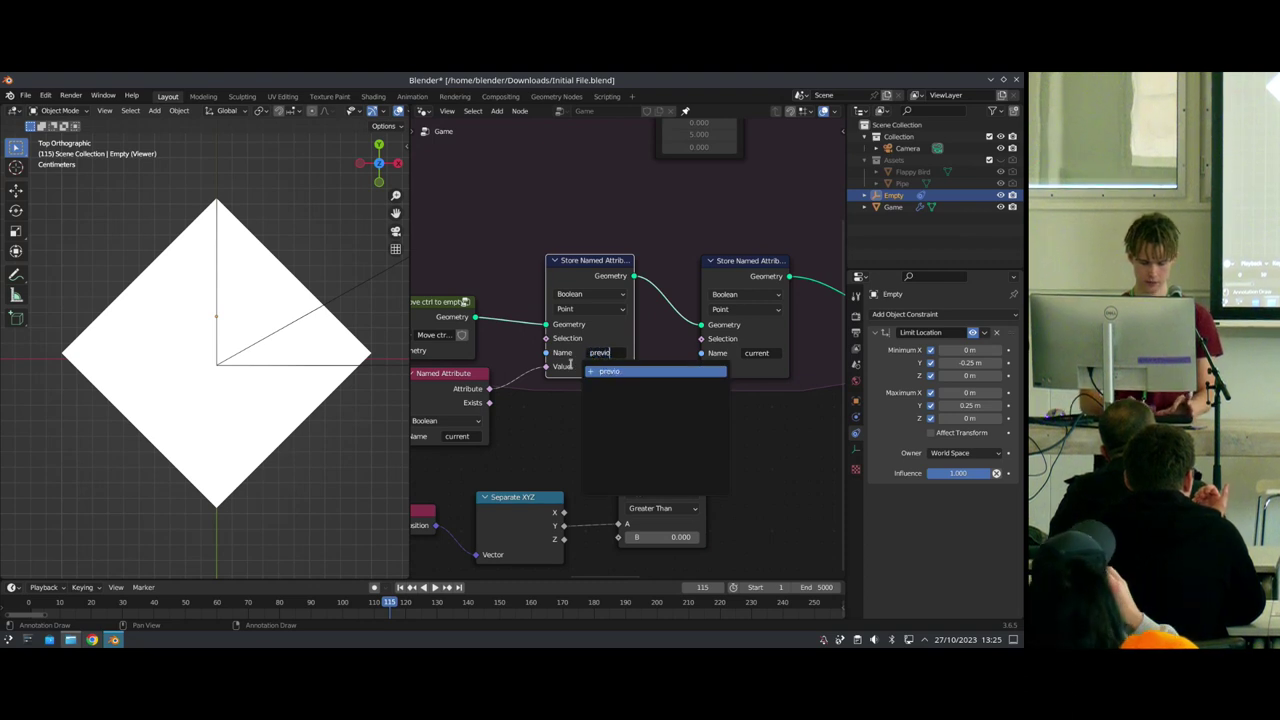
{"action": "type", "text": "us"}
{"action": "key", "text": "Return"}
Step: Reposition the move-to-empty node beside the two store nodes
{"action": "scroll", "coordinate": [621, 424], "scroll_direction": "down", "scroll_amount": 3}
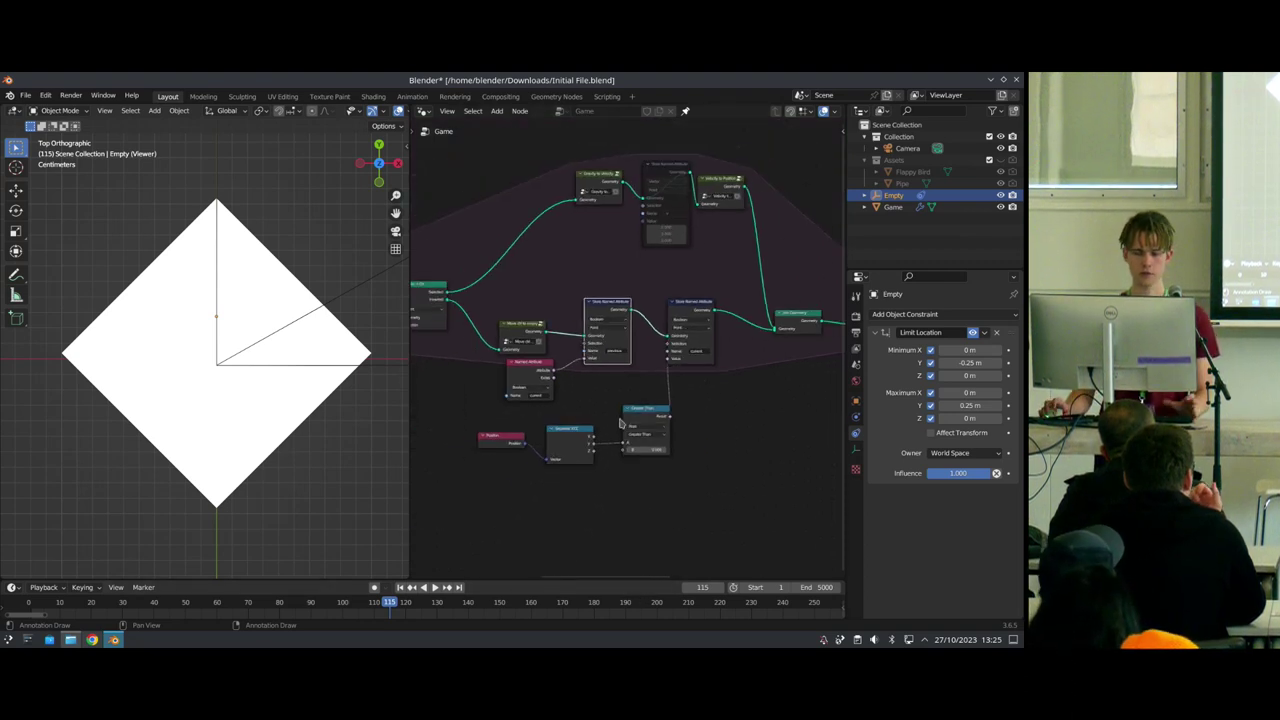
{"action": "middle_click_drag", "start_coordinate": [598, 383], "coordinate": [626, 387]}
{"action": "scroll", "coordinate": [627, 387], "scroll_direction": "up", "scroll_amount": 3}
{"action": "left_click_drag", "start_coordinate": [538, 319], "coordinate": [510, 309]}
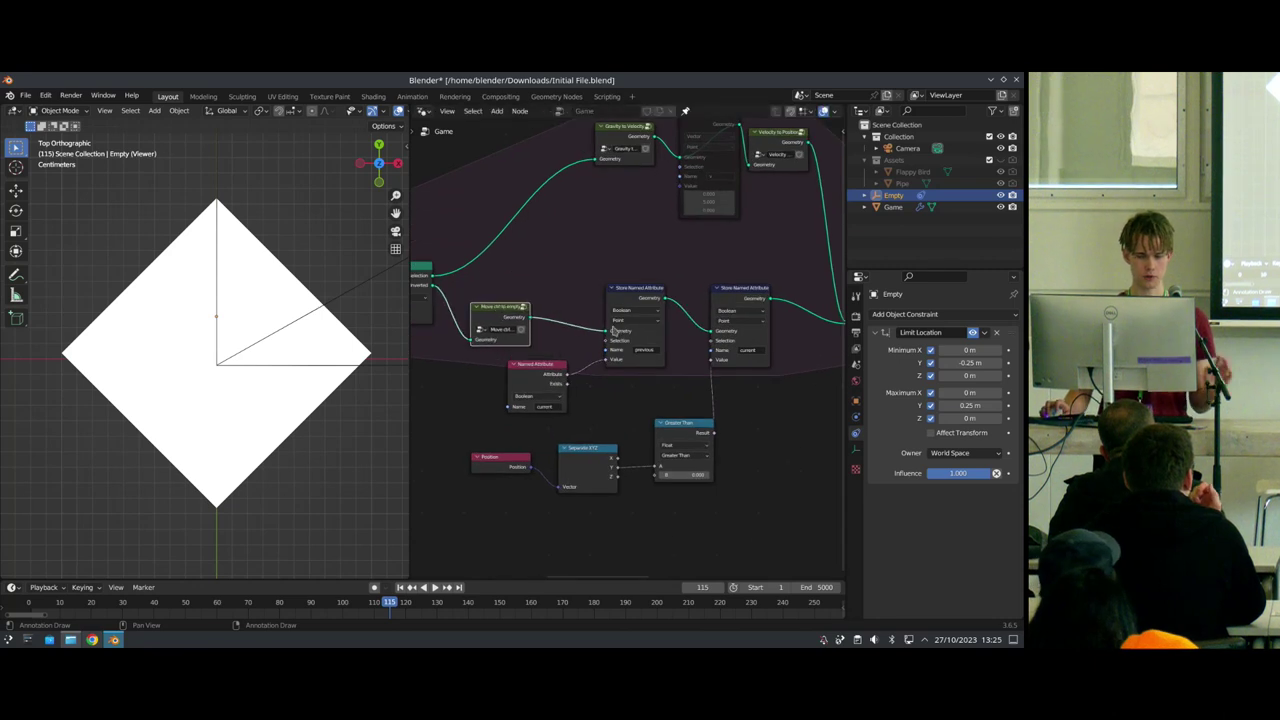
{"action": "scroll", "coordinate": [627, 389], "scroll_direction": "down", "scroll_amount": 1}
{"action": "scroll", "coordinate": [628, 389], "scroll_direction": "down", "scroll_amount": 1}
{"action": "middle_click_drag", "start_coordinate": [634, 389], "coordinate": [576, 402]}
{"action": "mouse_move", "coordinate": [502, 338]}
{"action": "middle_mouse_down"}
{"action": "mouse_move", "coordinate": [545, 346]}
{"action": "mouse_move", "coordinate": [510, 347]}
{"action": "middle_mouse_up"}
{"action": "scroll", "coordinate": [510, 347], "scroll_direction": "up", "scroll_amount": 2}
Step: Rewind to frame 1 and annotate the data flow between the two store nodes
{"action": "key", "text": "shift+Left"}
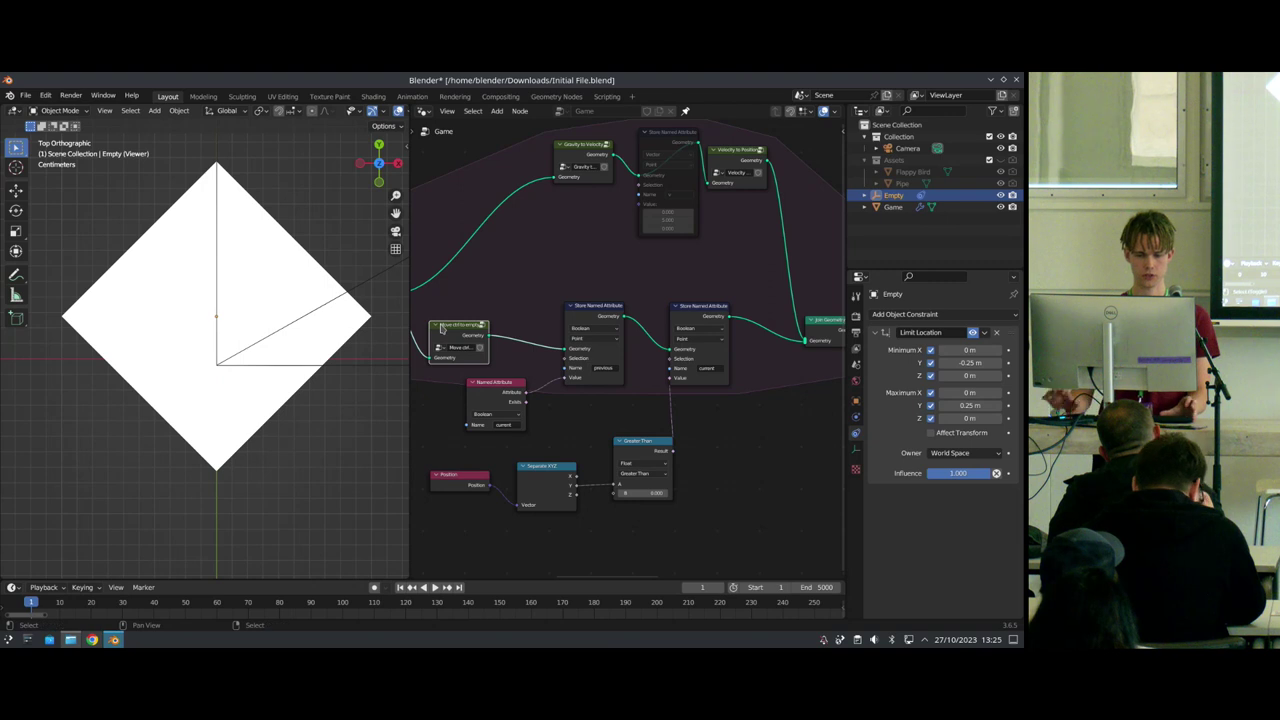
{"action": "left_click_drag", "start_coordinate": [458, 321], "coordinate": [568, 372]}
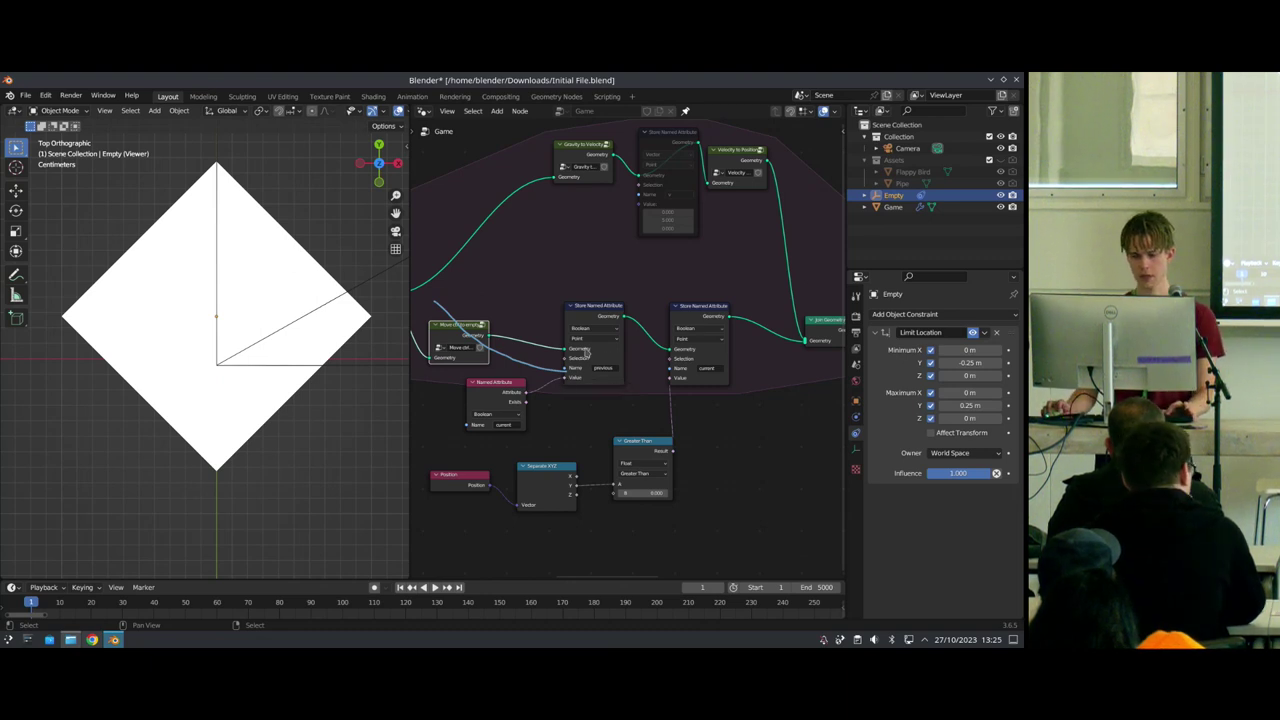
{"action": "left_click_drag", "start_coordinate": [638, 372], "coordinate": [573, 366]}
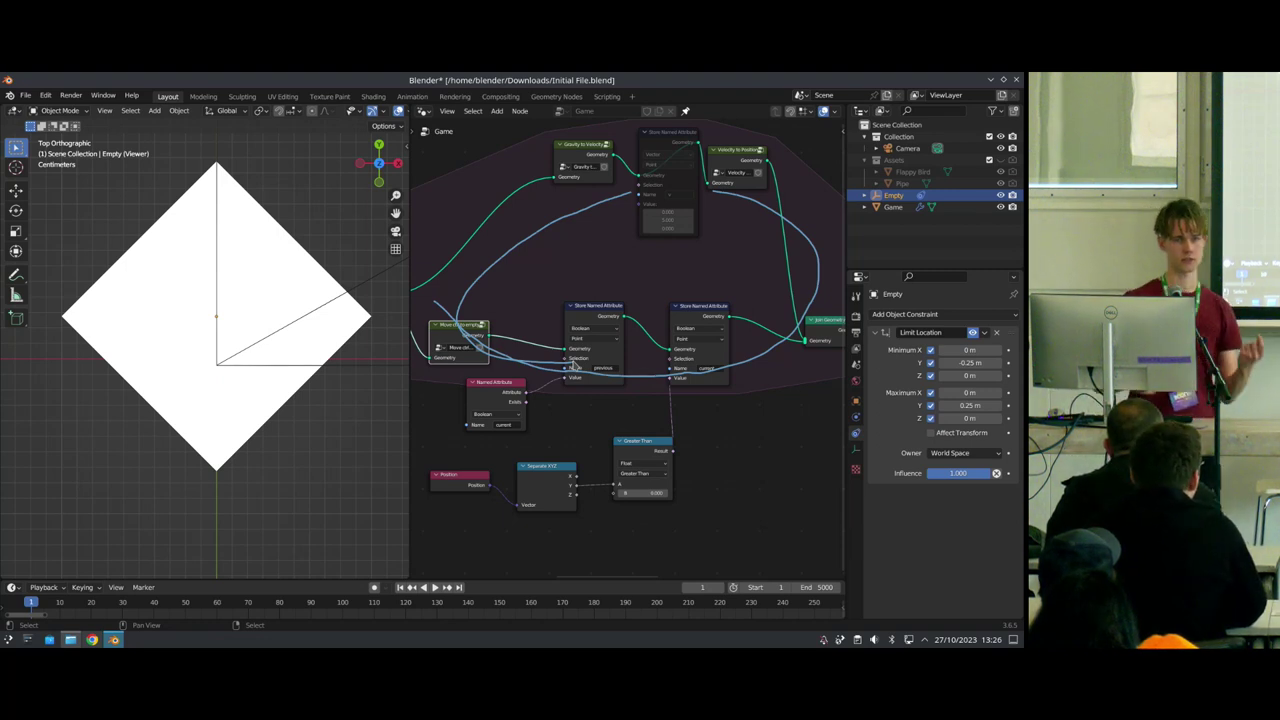
{"action": "scroll", "coordinate": [617, 346], "scroll_direction": "down", "scroll_amount": 2}
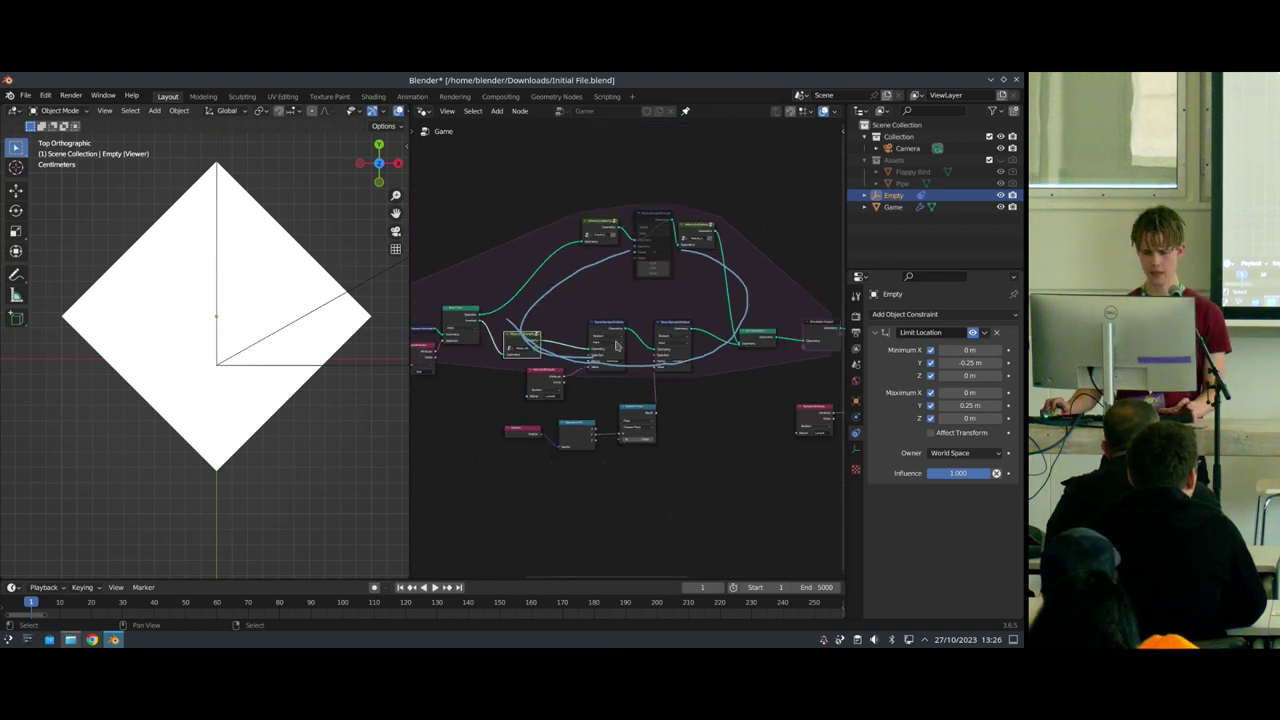
{"action": "scroll", "coordinate": [636, 278], "scroll_direction": "down", "scroll_amount": 3}
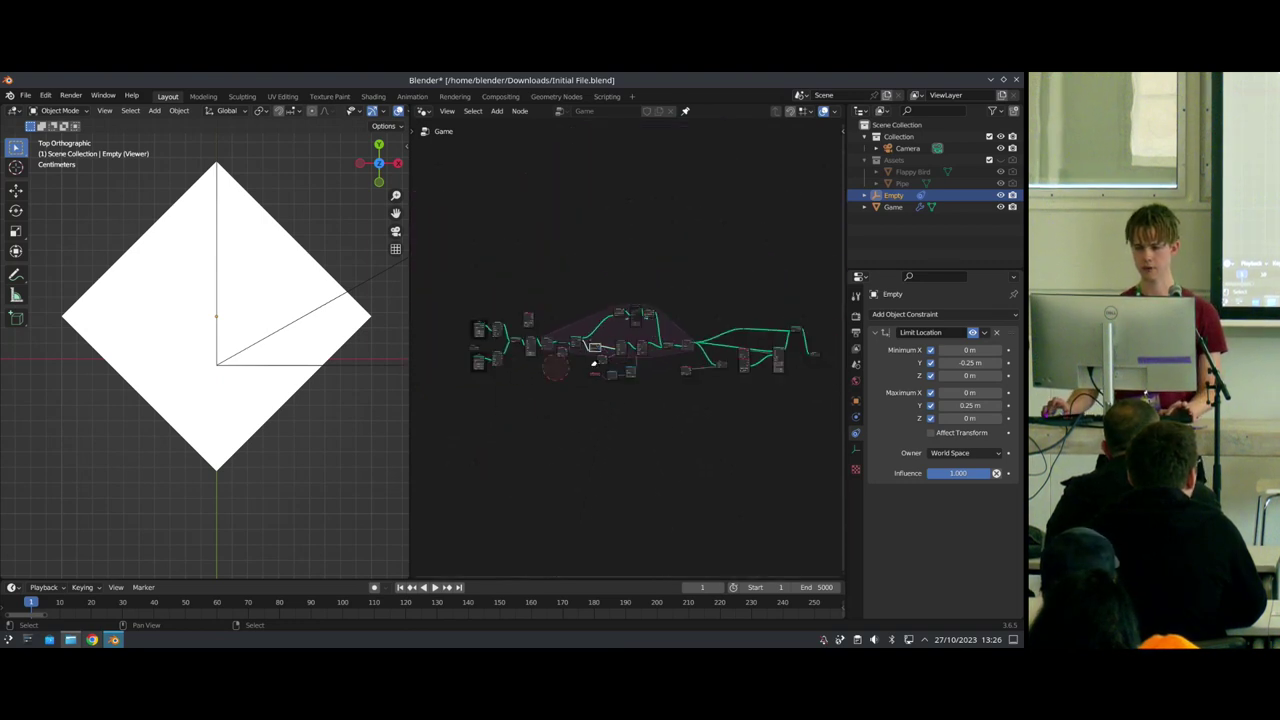
{"action": "scroll", "coordinate": [631, 357], "scroll_direction": "up", "scroll_amount": 5}
Step: Move the Position, Separate XYZ and Greater Than nodes further left and up
{"action": "left_click_drag", "start_coordinate": [688, 488], "coordinate": [454, 428]}
{"action": "key", "text": "g"}
{"action": "left_click", "coordinate": [637, 402]}
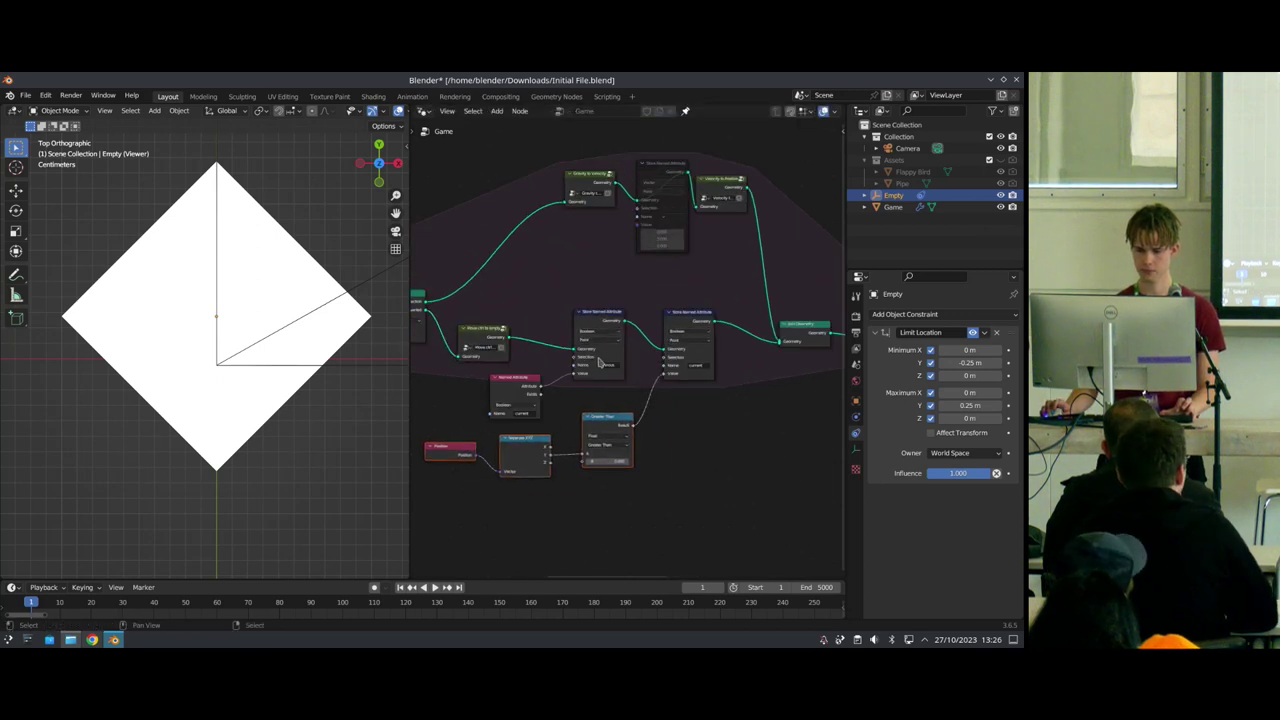
{"action": "scroll", "coordinate": [748, 384], "scroll_direction": "down", "scroll_amount": 1}
{"action": "middle_click_drag", "start_coordinate": [749, 383], "coordinate": [634, 406]}
{"action": "scroll", "coordinate": [634, 406], "scroll_direction": "up", "scroll_amount": 1}
{"action": "scroll", "coordinate": [640, 406], "scroll_direction": "down", "scroll_amount": 5}
{"action": "middle_click_drag", "start_coordinate": [760, 420], "coordinate": [609, 437]}
Step: Shift the right-hand cluster of nodes slightly to the right
{"action": "left_click_drag", "start_coordinate": [793, 441], "coordinate": [510, 312]}
{"action": "left_click_drag", "start_coordinate": [502, 359], "coordinate": [557, 355]}
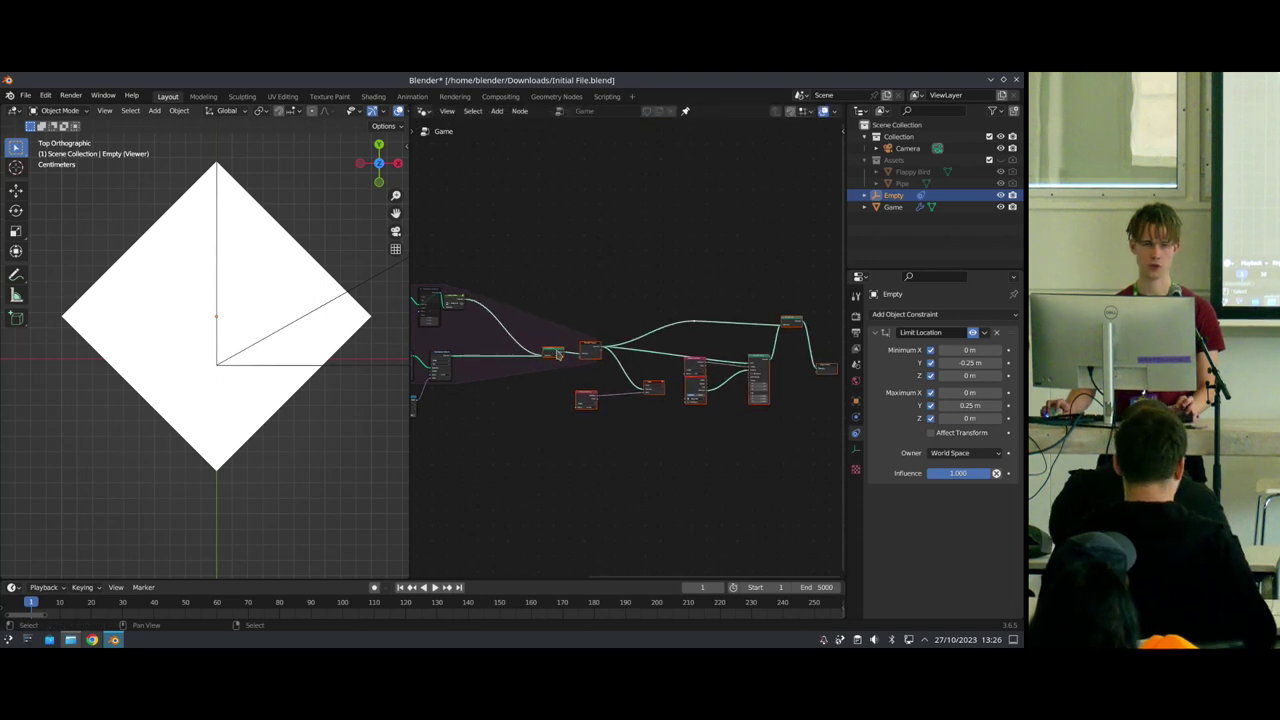
{"action": "mouse_move", "coordinate": [557, 355]}
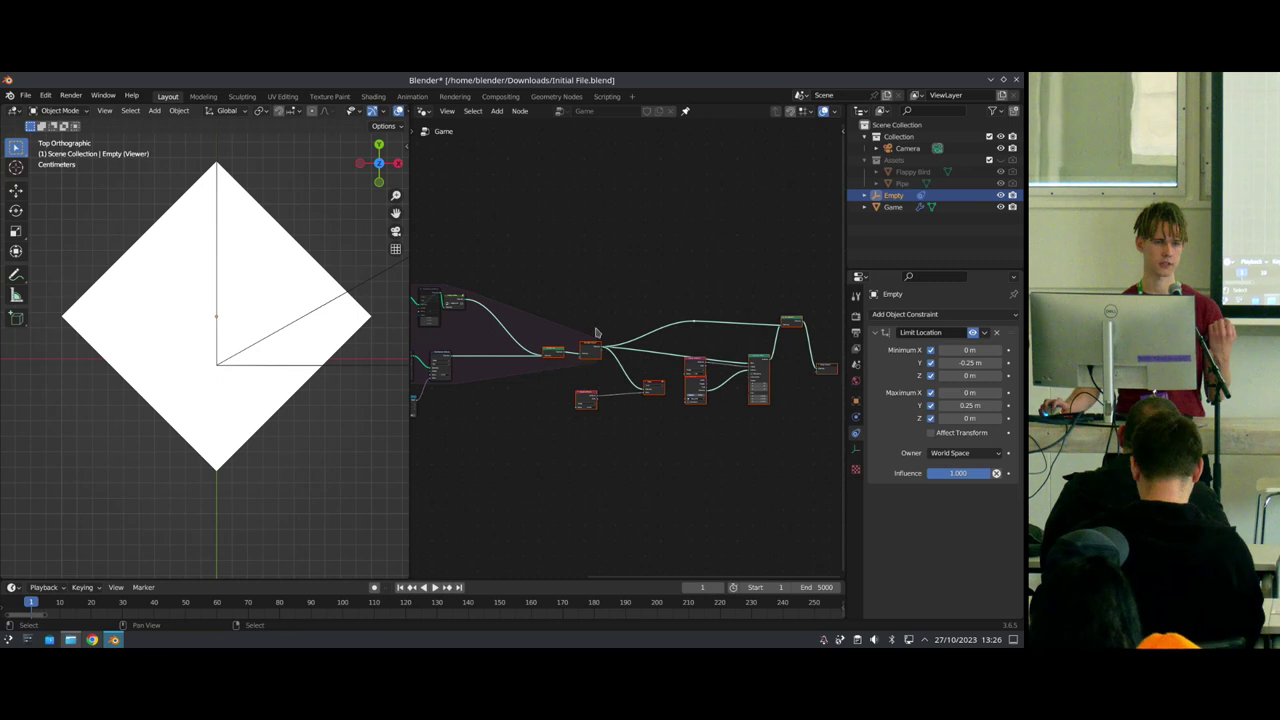
{"action": "scroll", "coordinate": [536, 389], "scroll_direction": "down", "scroll_amount": 5}
{"action": "scroll", "coordinate": [507, 411], "scroll_direction": "up", "scroll_amount": 8}
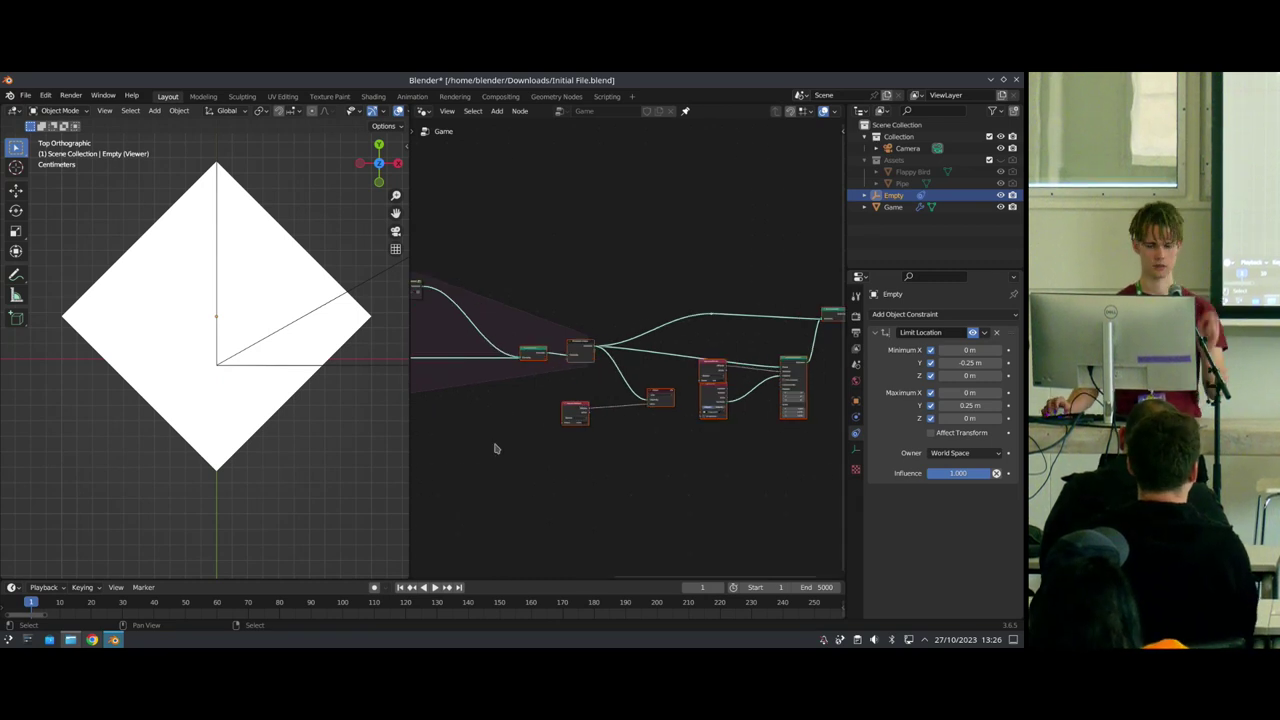
{"action": "middle_click_drag", "start_coordinate": [496, 449], "coordinate": [655, 454]}
{"action": "scroll", "coordinate": [634, 450], "scroll_direction": "up", "scroll_amount": 6}
Step: Duplicate the 'current' Store Named Attribute onto the following link and name it 'impulse'
{"action": "left_click", "coordinate": [546, 350]}
{"action": "key", "text": "shift+d"}
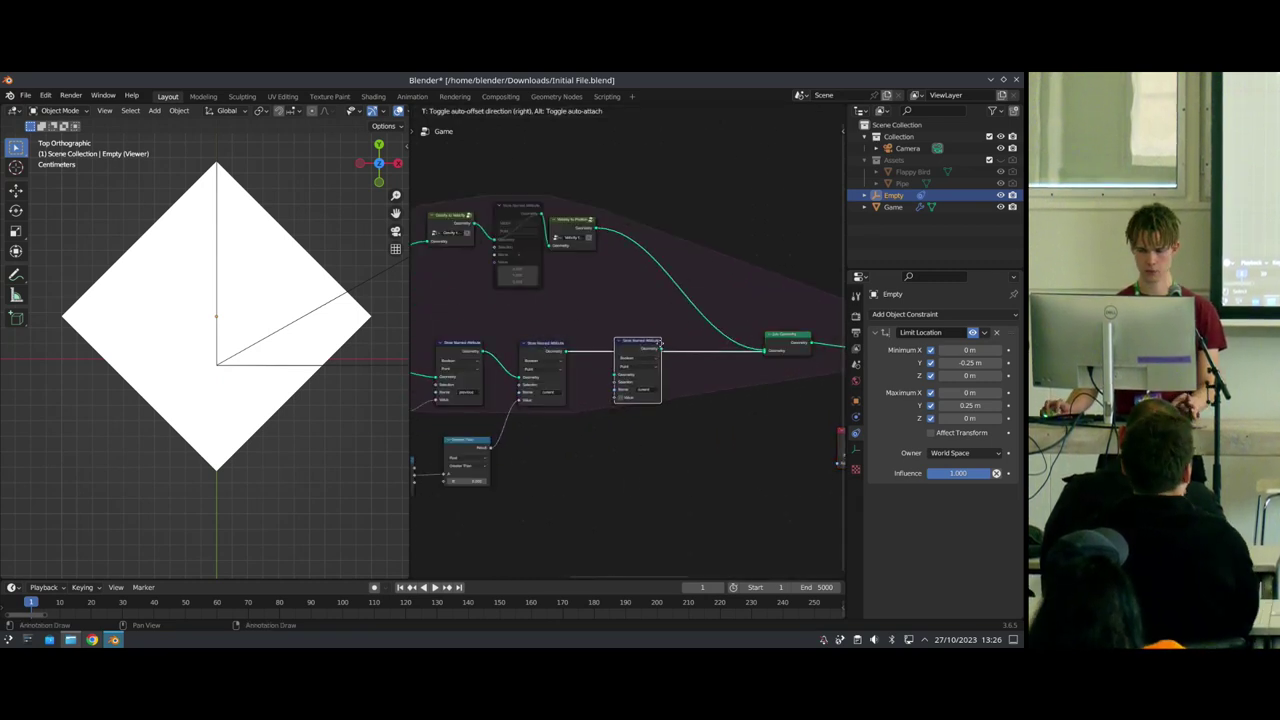
{"action": "left_click", "coordinate": [660, 343]}
{"action": "scroll", "coordinate": [645, 412], "scroll_direction": "up", "scroll_amount": 4}
{"action": "left_click", "coordinate": [667, 425]}
{"action": "type", "text": "inpu"}
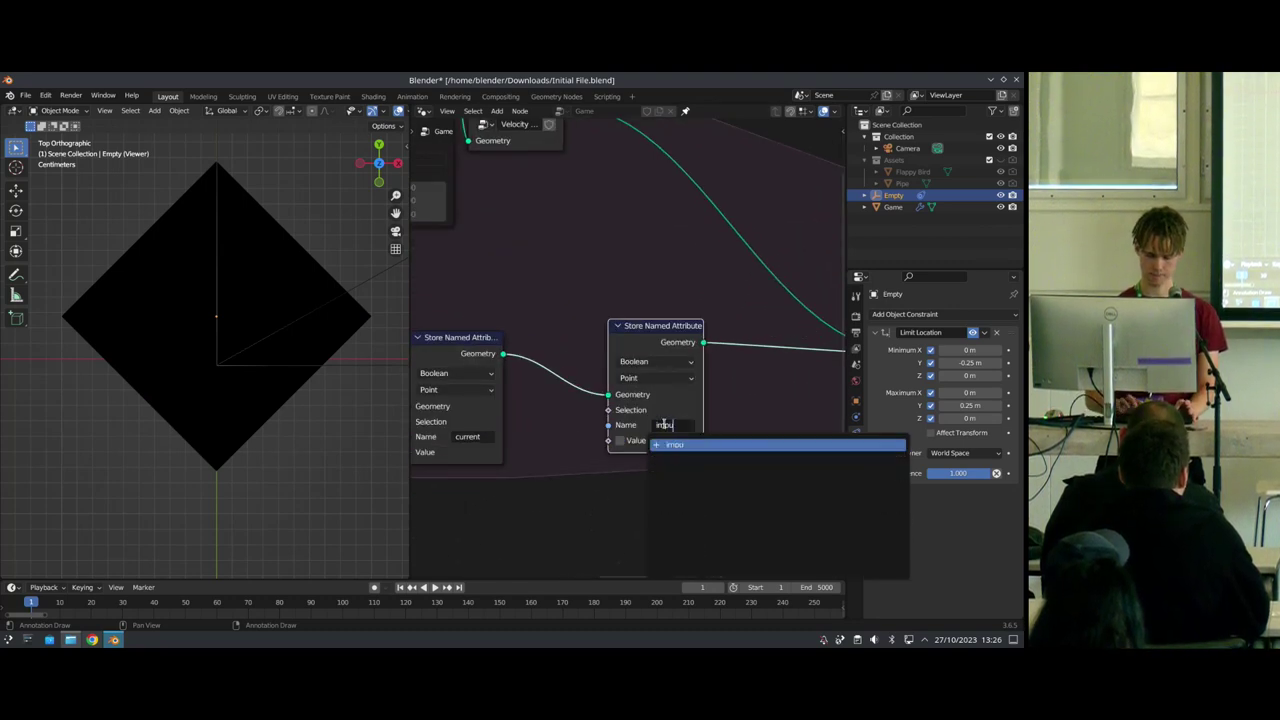
{"action": "key", "text": "Return"}
{"action": "left_click_drag", "start_coordinate": [640, 344], "coordinate": [670, 345]}
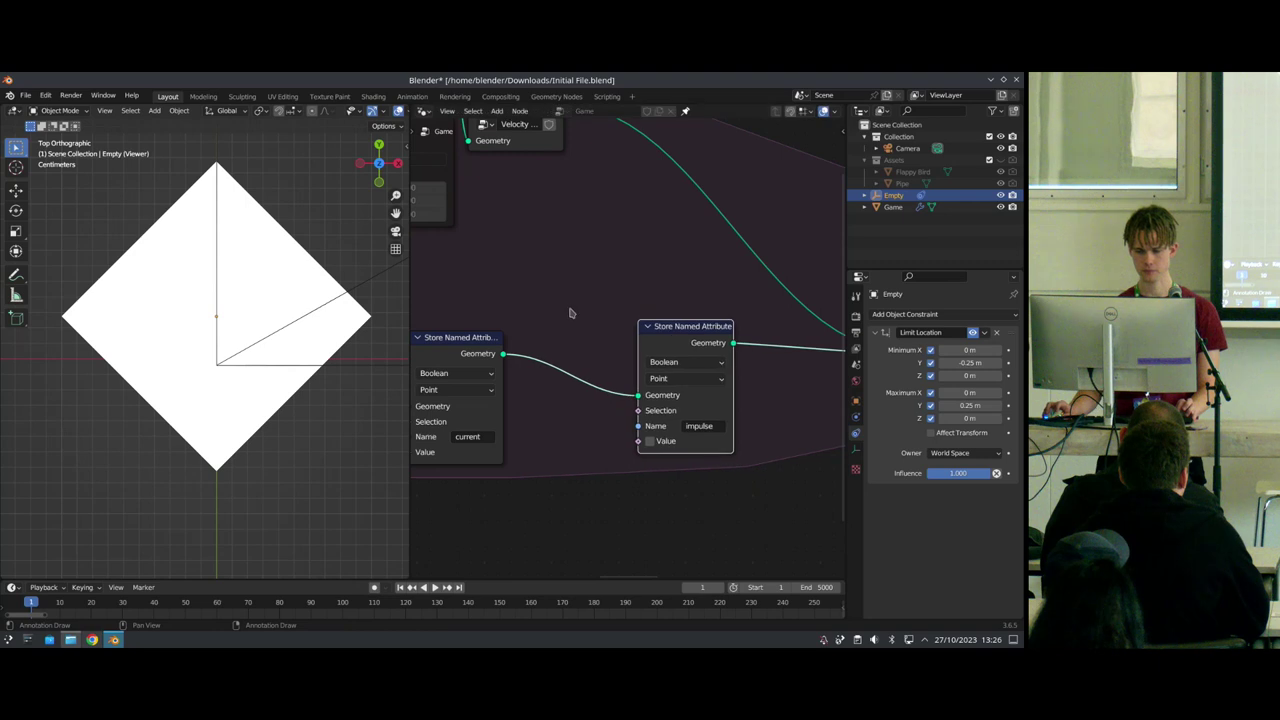
Step: Add a Named Attribute node reading 'current' below the store node
{"action": "key", "text": "shift+a"}
{"action": "type", "text": "snamed"}
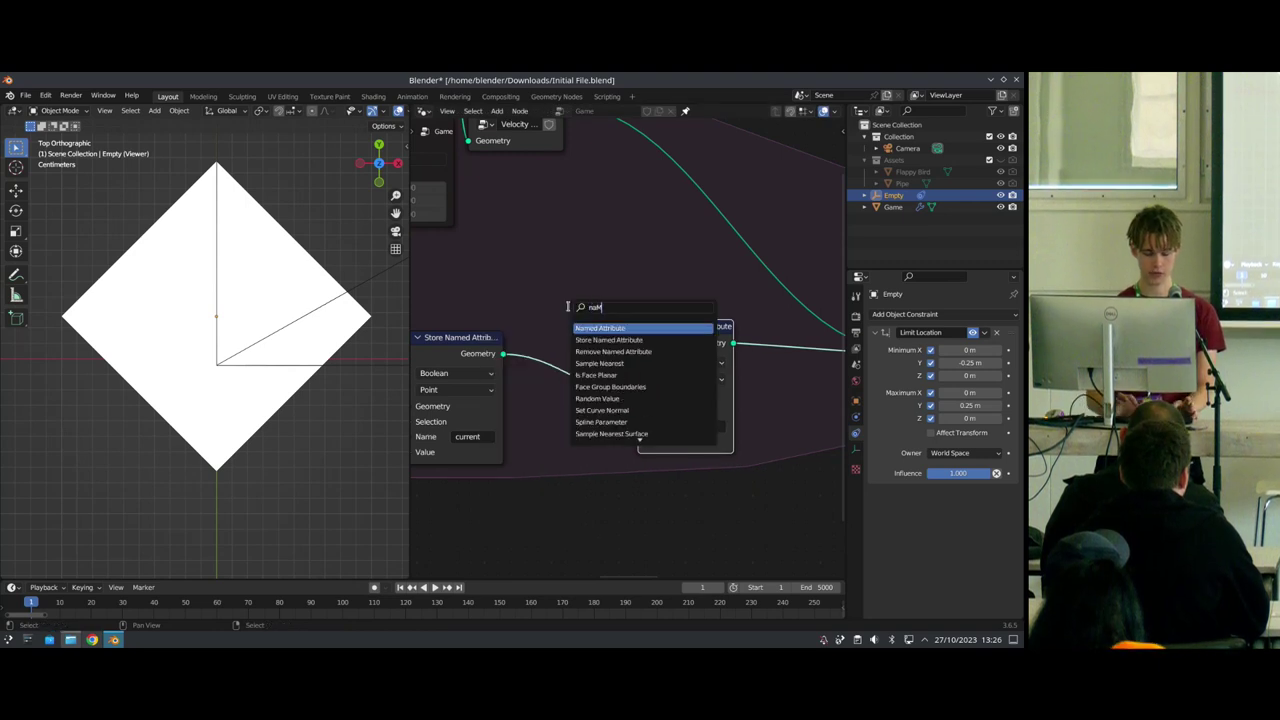
{"action": "key", "text": "Return"}
{"action": "middle_click_drag", "start_coordinate": [571, 479], "coordinate": [634, 366]}
{"action": "scroll", "coordinate": [618, 400], "scroll_direction": "up", "scroll_amount": 1}
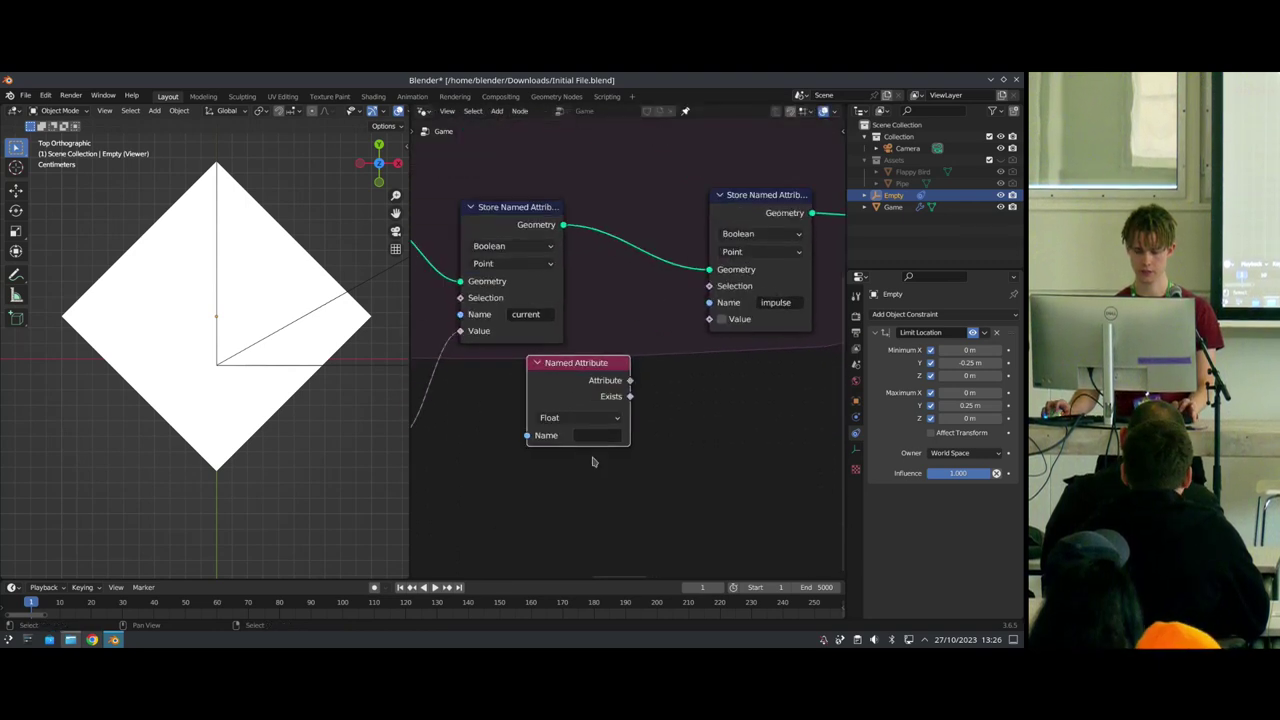
{"action": "left_click", "coordinate": [598, 438]}
{"action": "type", "text": "c"}
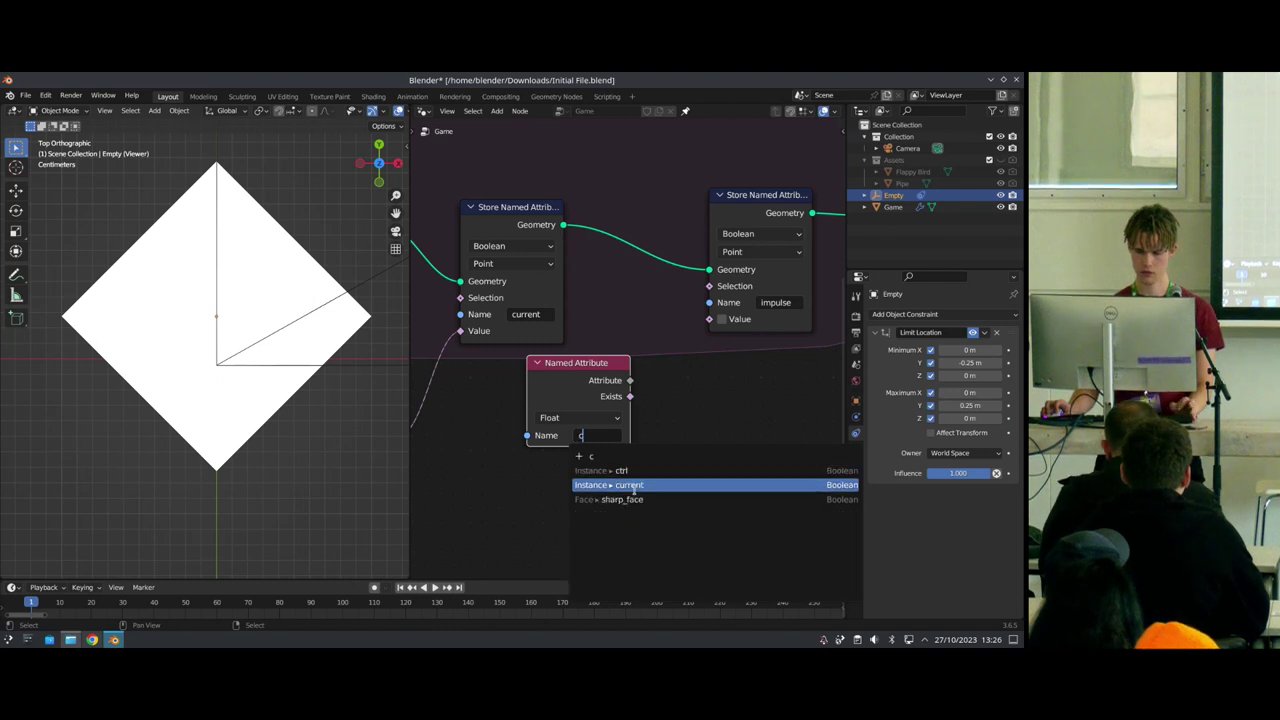
{"action": "left_click", "coordinate": [631, 485]}
{"action": "left_click_drag", "start_coordinate": [580, 397], "coordinate": [566, 418]}
Step: Duplicate it below as a second Named Attribute node reading 'previous'
{"action": "key", "text": "shift+d"}
{"action": "left_click", "coordinate": [573, 542]}
{"action": "left_click", "coordinate": [593, 557]}
{"action": "left_click", "coordinate": [590, 523]}
{"action": "scroll", "coordinate": [657, 452], "scroll_direction": "down", "scroll_amount": 3}
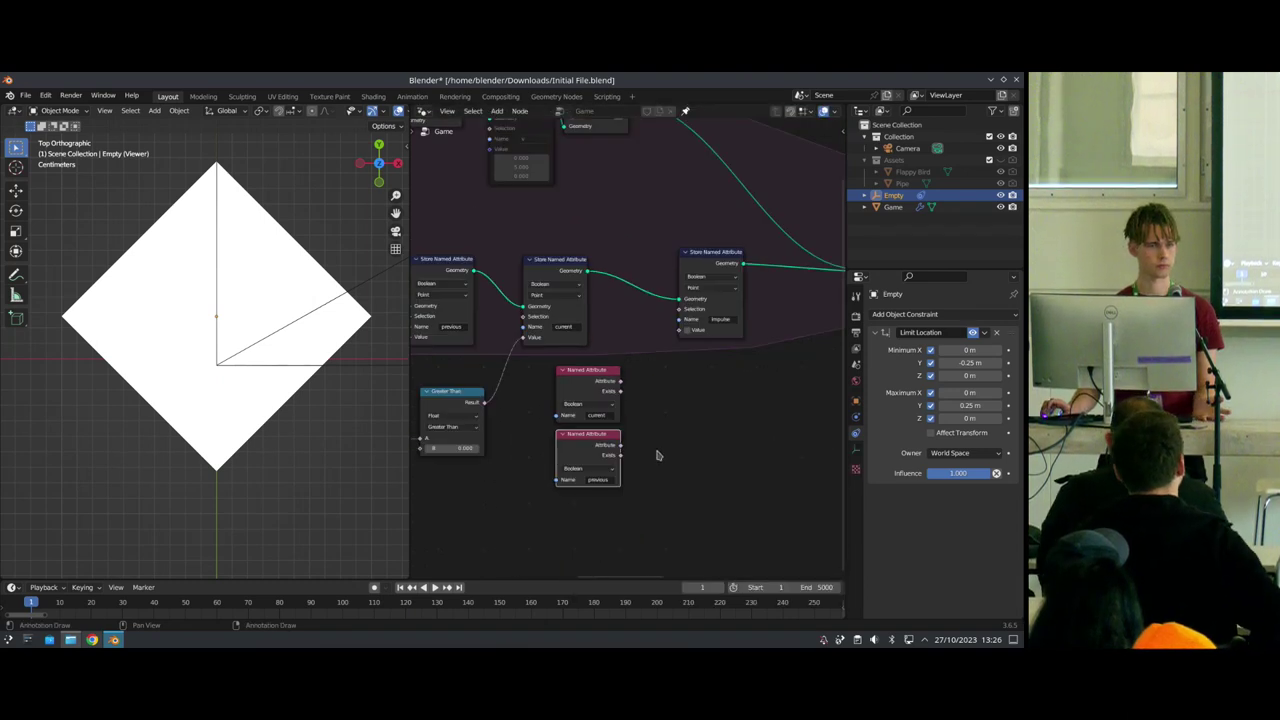
{"action": "middle_click_drag", "start_coordinate": [658, 449], "coordinate": [601, 456]}
{"action": "scroll", "coordinate": [647, 350], "scroll_direction": "up", "scroll_amount": 1}
Step: Move the impulse node right and add a reroute point on the Geometry link
{"action": "left_click_drag", "start_coordinate": [649, 255], "coordinate": [703, 252]}
{"action": "scroll", "coordinate": [703, 252], "scroll_direction": "down", "scroll_amount": 3}
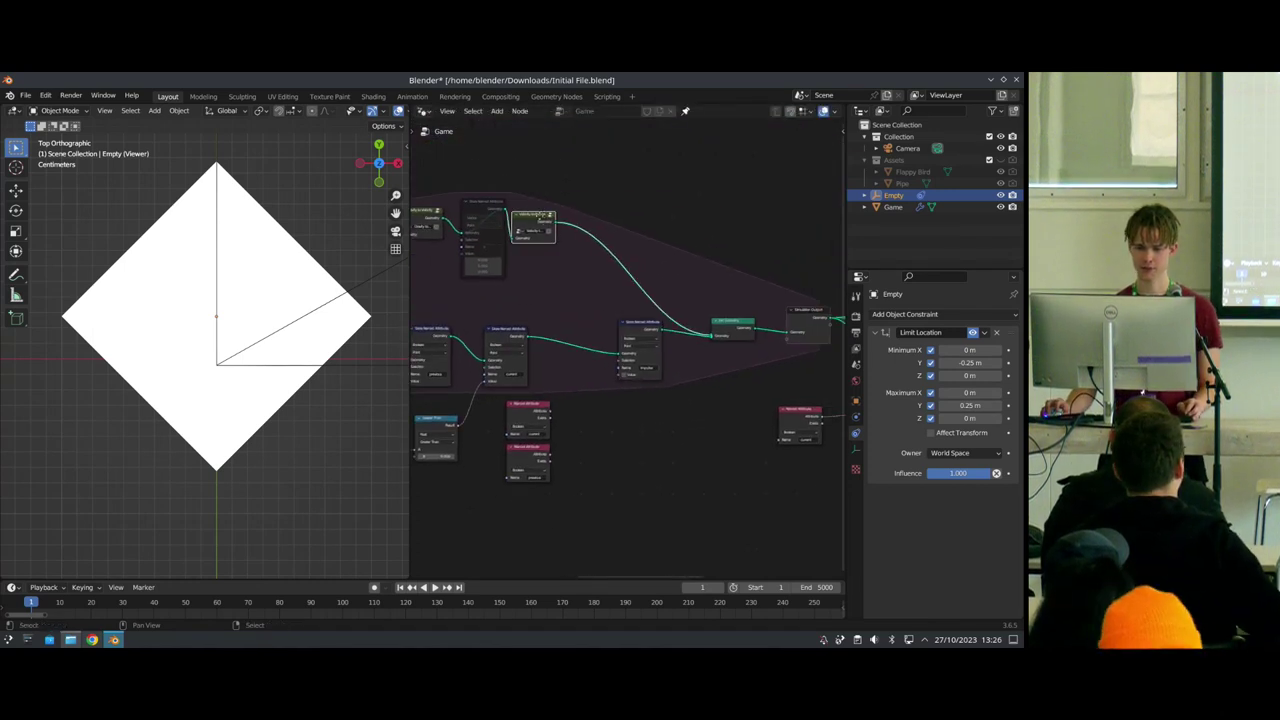
{"action": "right_click_drag", "start_coordinate": [598, 250], "coordinate": [607, 298], "text": "shift"}
{"action": "key", "text": "g"}
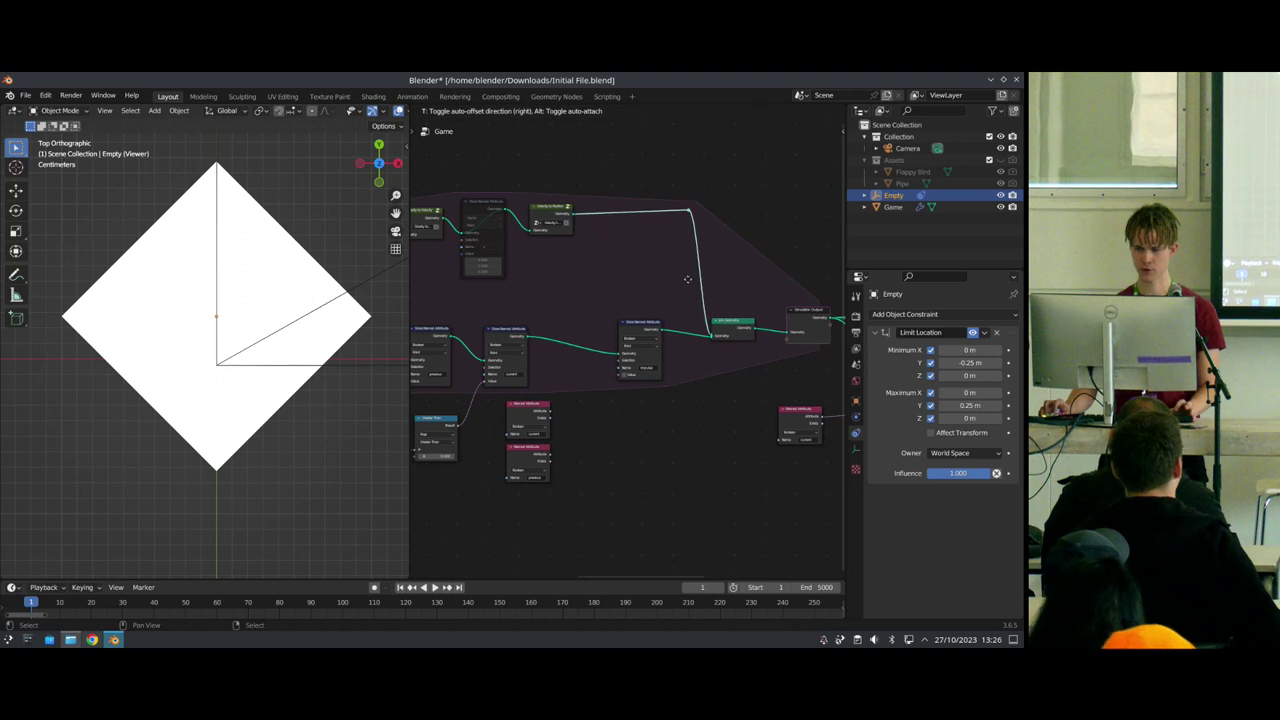
{"action": "left_click", "coordinate": [687, 287]}
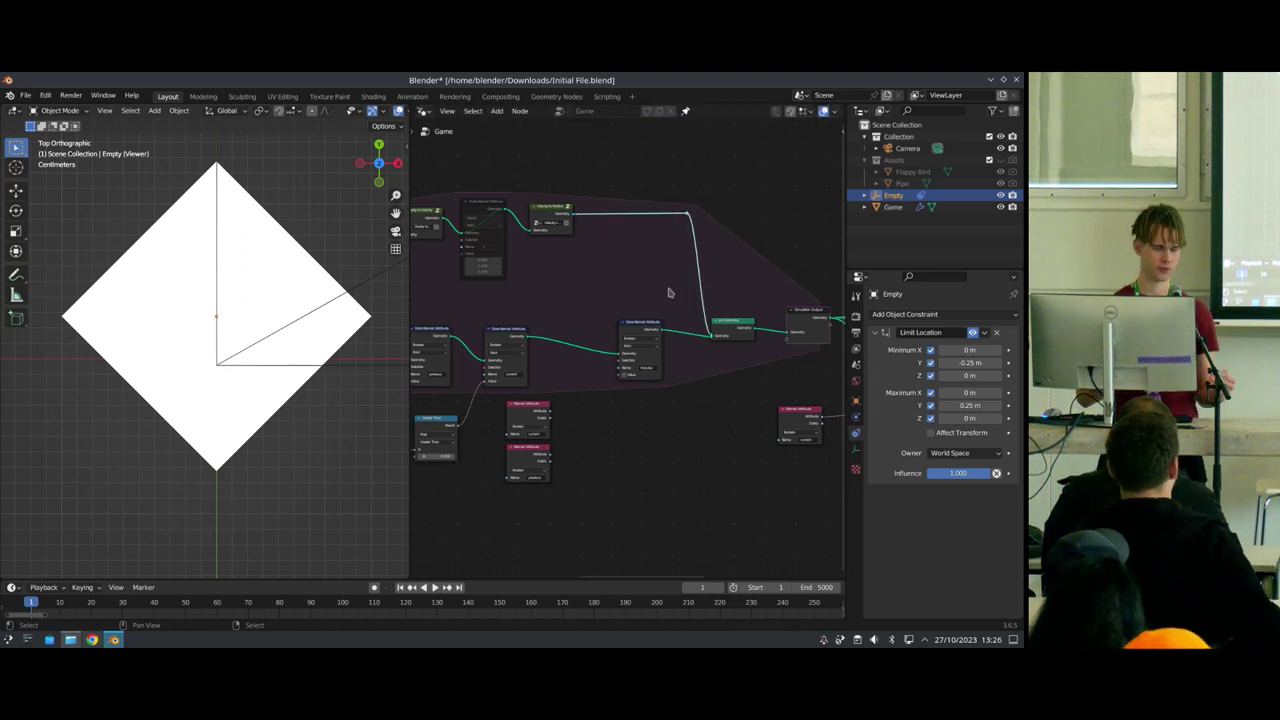
{"action": "scroll", "coordinate": [565, 422], "scroll_direction": "up", "scroll_amount": 3}
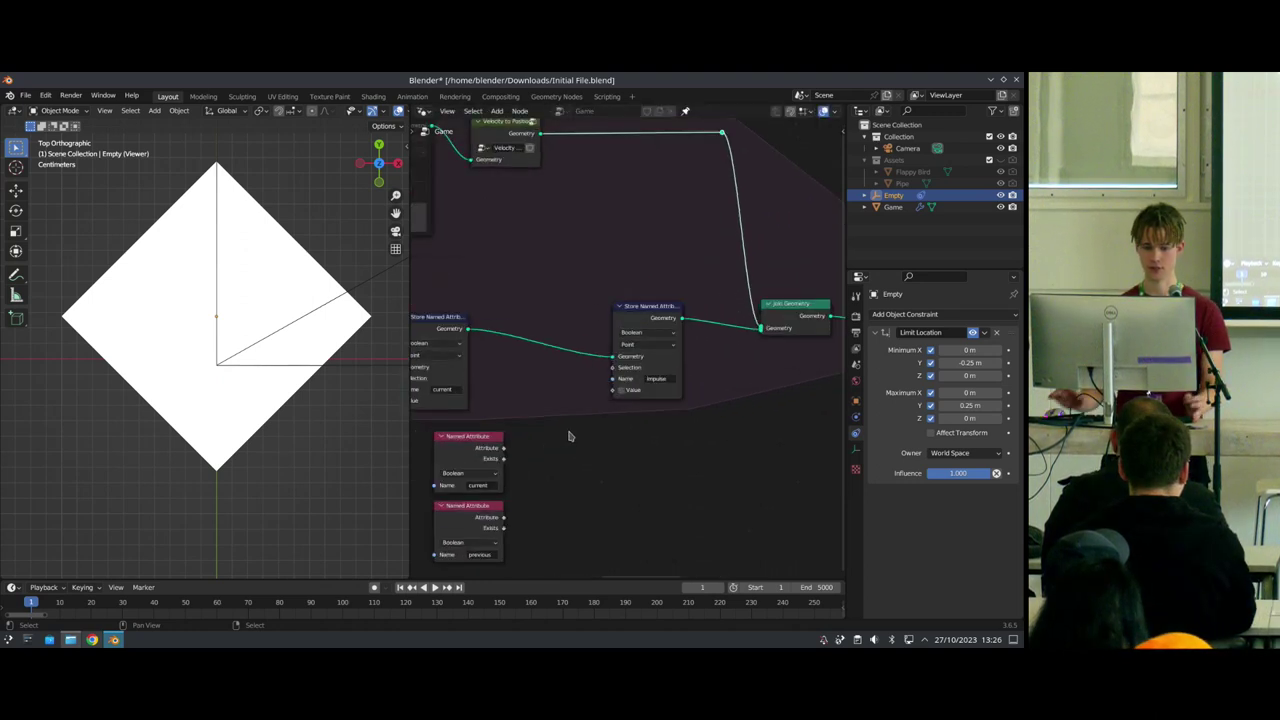
{"action": "scroll", "coordinate": [563, 400], "scroll_direction": "up", "scroll_amount": 1}
{"action": "middle_click_drag", "start_coordinate": [556, 388], "coordinate": [648, 249]}
Step: Search the Add menu, then bring the Simulation Output and Viewer nodes into view
{"action": "key", "text": "shift+a"}
{"action": "left_click", "coordinate": [620, 285]}
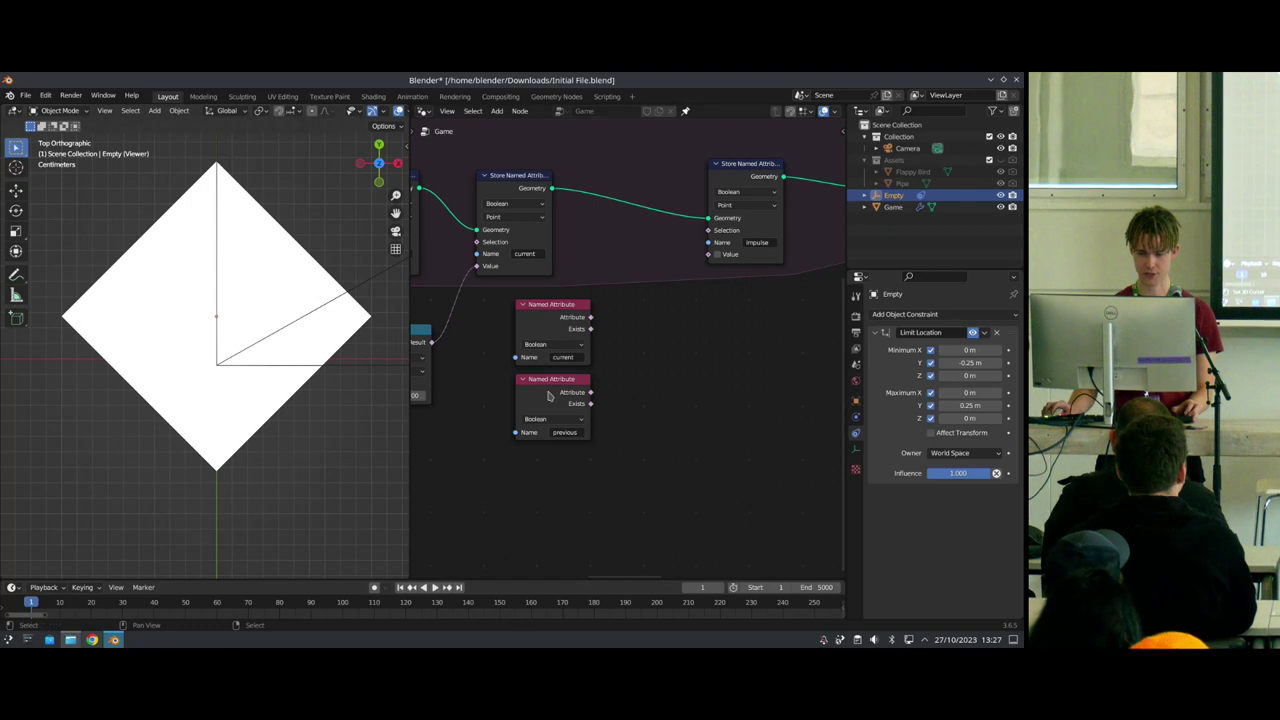
{"action": "scroll", "coordinate": [548, 396], "scroll_direction": "down", "scroll_amount": 5}
{"action": "middle_click_drag", "start_coordinate": [548, 396], "coordinate": [512, 421]}
{"action": "scroll", "coordinate": [726, 400], "scroll_direction": "down", "scroll_amount": 3}
{"action": "middle_click_drag", "start_coordinate": [726, 400], "coordinate": [553, 453]}
{"action": "scroll", "coordinate": [575, 443], "scroll_direction": "up", "scroll_amount": 3}
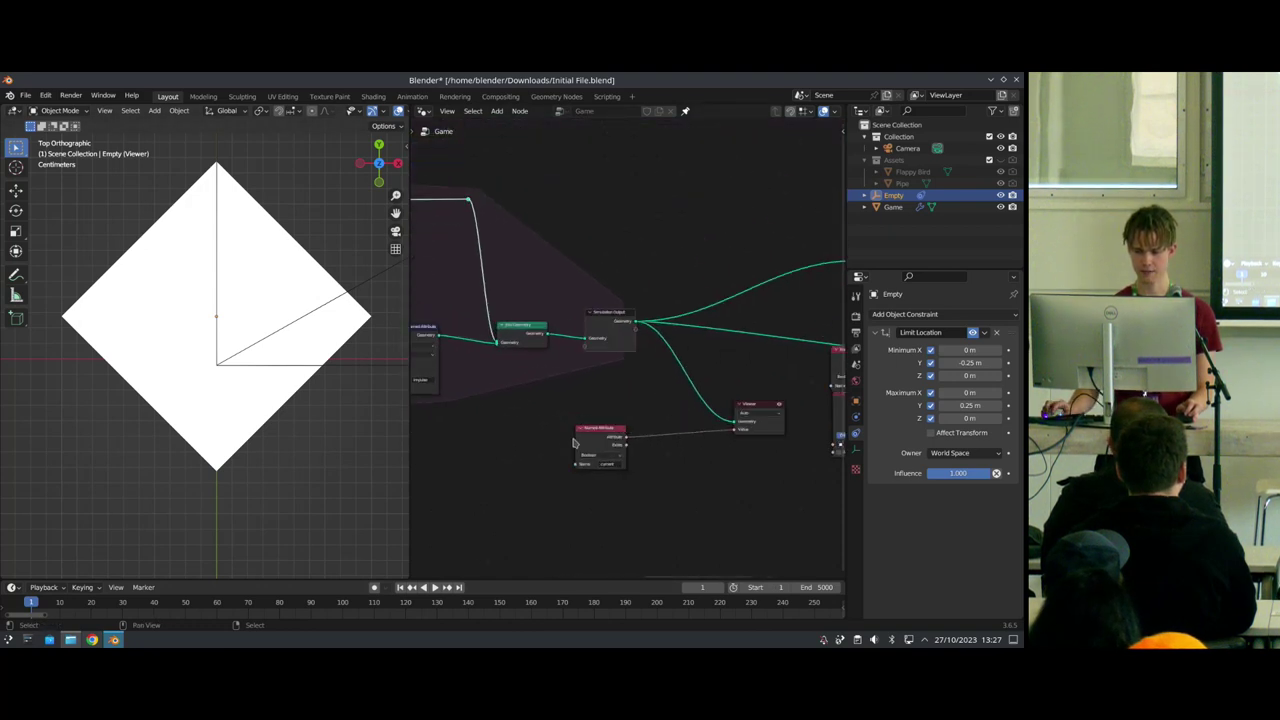
Step: Split off a new area as a Spreadsheet showing the evaluated Viewer Node data
{"action": "left_click_drag", "start_coordinate": [4, 578], "coordinate": [10, 460]}
{"action": "left_click", "coordinate": [12, 465]}
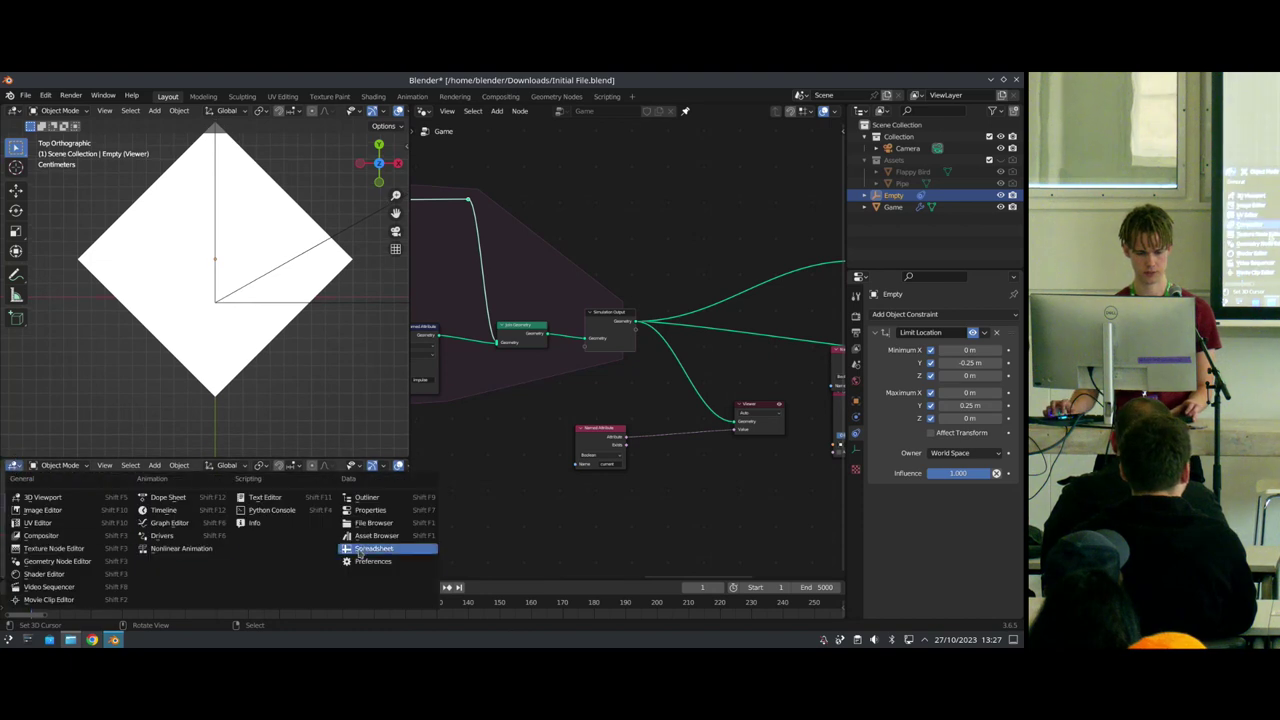
{"action": "left_click", "coordinate": [373, 548]}
{"action": "left_click", "coordinate": [50, 466]}
{"action": "left_click", "coordinate": [50, 505]}
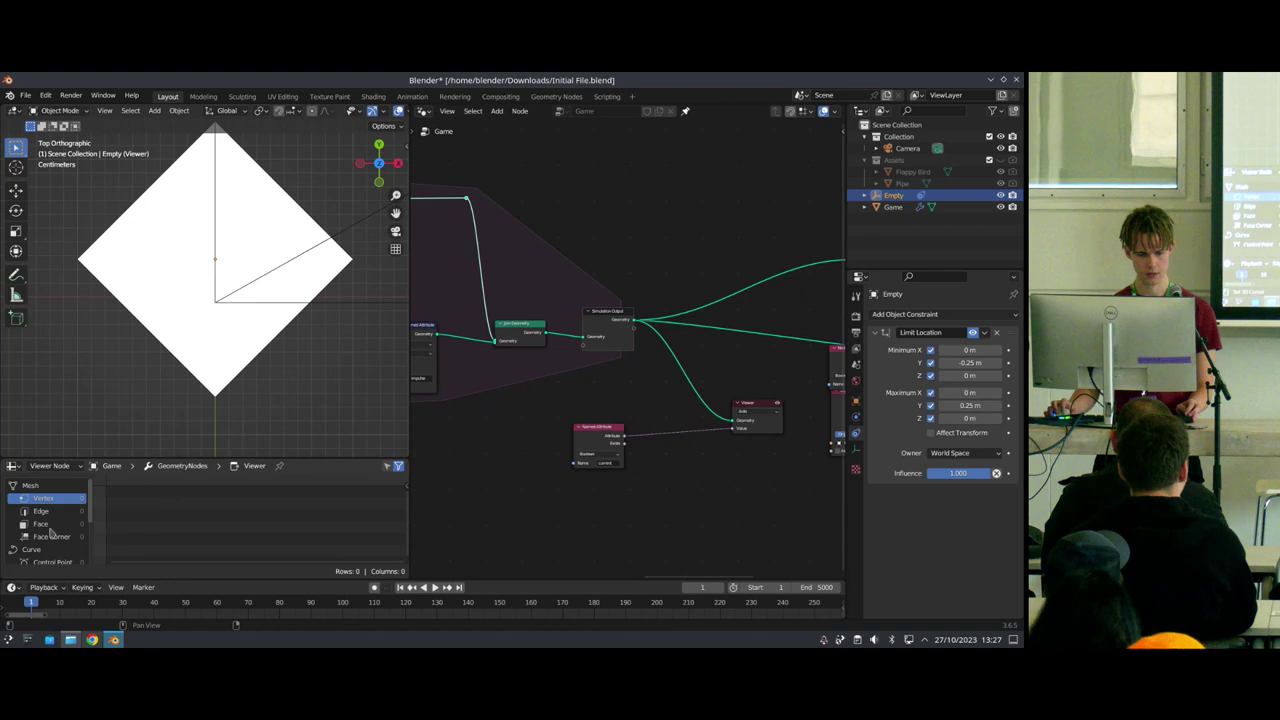
Step: Show the Viewer's Point Cloud point data, scrolling through previous, impulse, bird, current and ctrl columns
{"action": "scroll", "coordinate": [50, 533], "scroll_direction": "down", "scroll_amount": 3}
{"action": "left_click", "coordinate": [45, 525]}
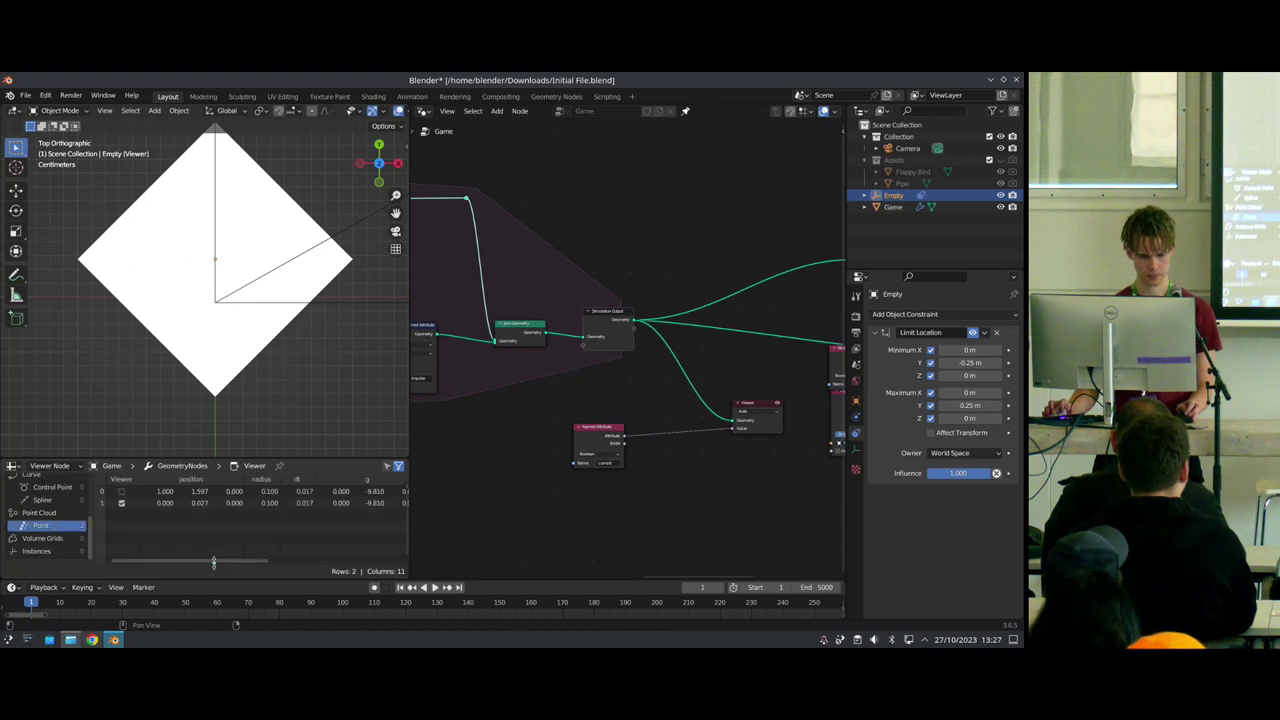
{"action": "left_click_drag", "start_coordinate": [211, 566], "coordinate": [345, 566]}
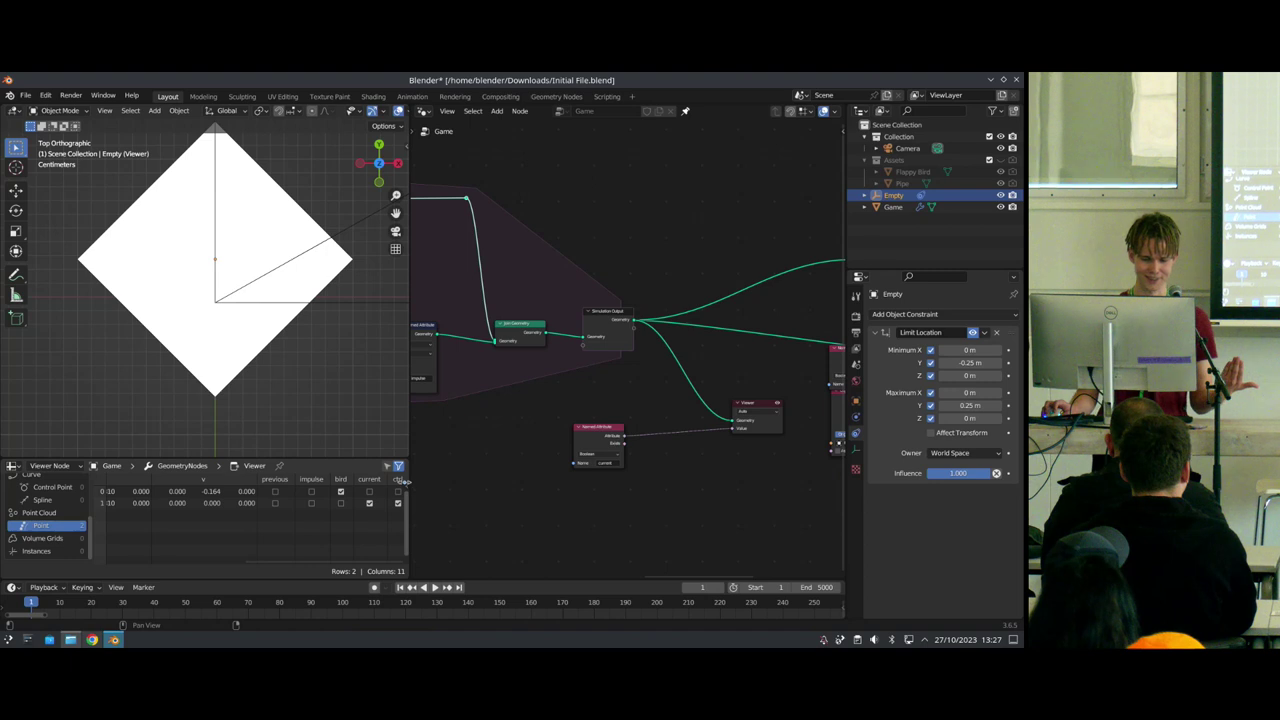
{"action": "scroll", "coordinate": [531, 459], "scroll_direction": "down", "scroll_amount": 1}
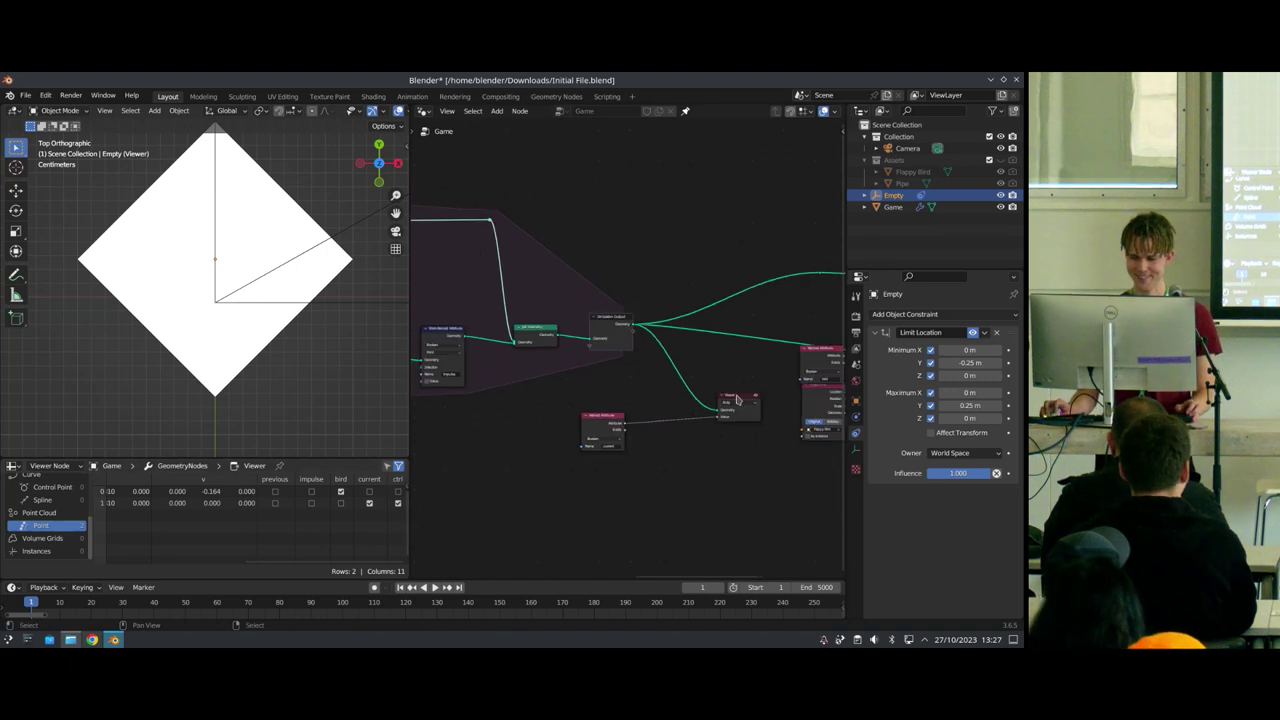
{"action": "left_click_drag", "start_coordinate": [737, 399], "coordinate": [692, 389]}
{"action": "middle_click_drag", "start_coordinate": [543, 378], "coordinate": [657, 389]}
{"action": "middle_click_drag", "start_coordinate": [560, 432], "coordinate": [694, 405]}
{"action": "scroll", "coordinate": [615, 419], "scroll_direction": "down", "scroll_amount": 3}
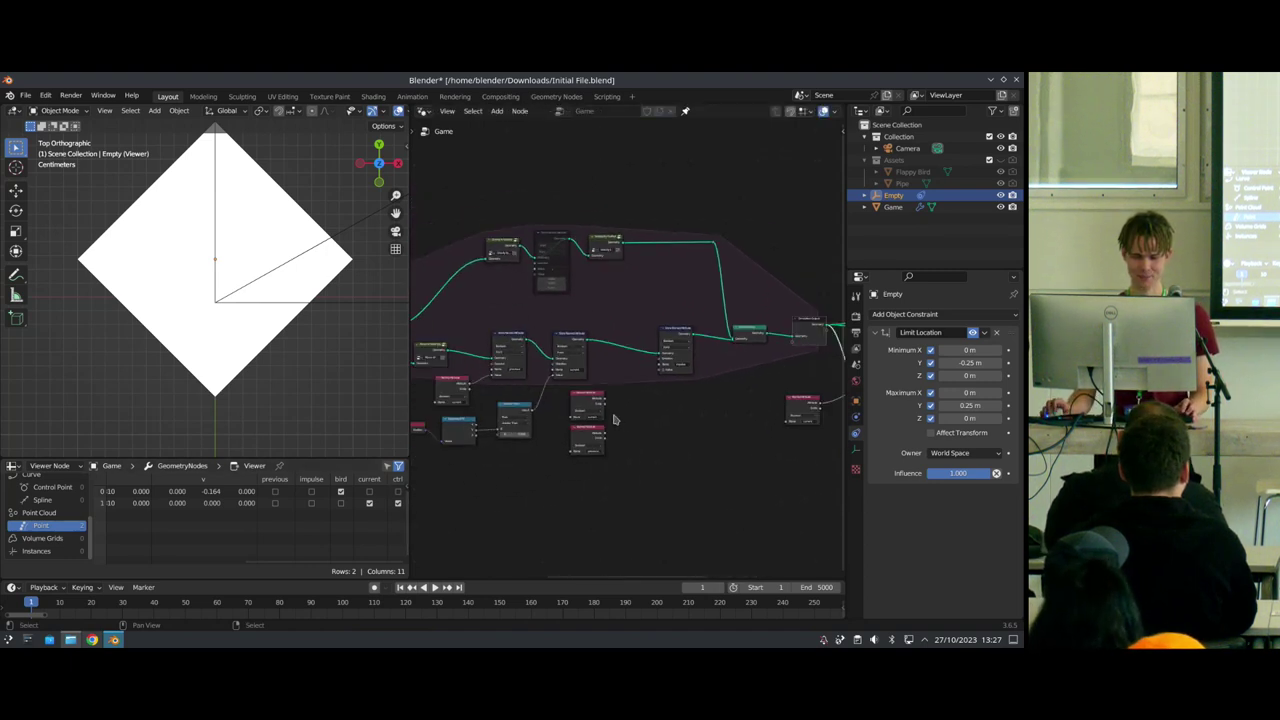
{"action": "scroll", "coordinate": [614, 420], "scroll_direction": "up", "scroll_amount": 3}
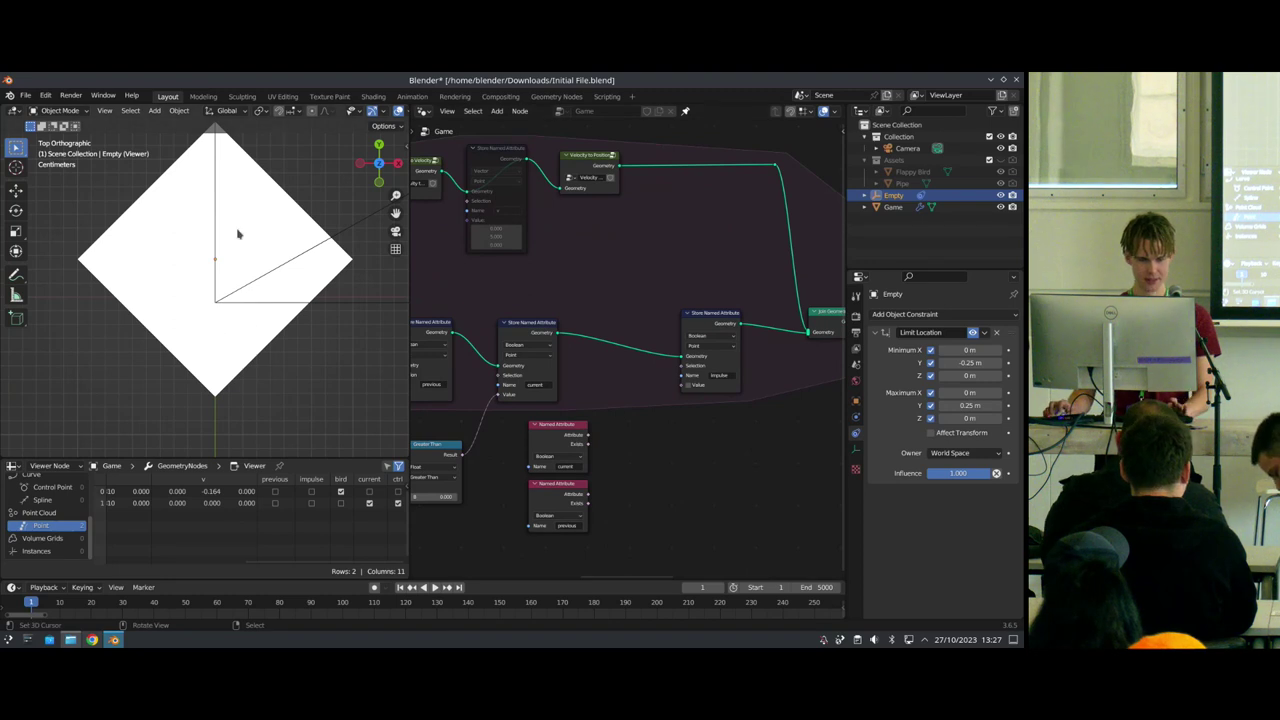
{"action": "scroll", "coordinate": [207, 282], "scroll_direction": "down", "scroll_amount": 5}
{"action": "scroll", "coordinate": [206, 285], "scroll_direction": "up", "scroll_amount": 3}
Step: Play the simulation while moving the Empty, then stop and step to frame 63
{"action": "key", "text": "space"}
{"action": "key", "text": "g"}
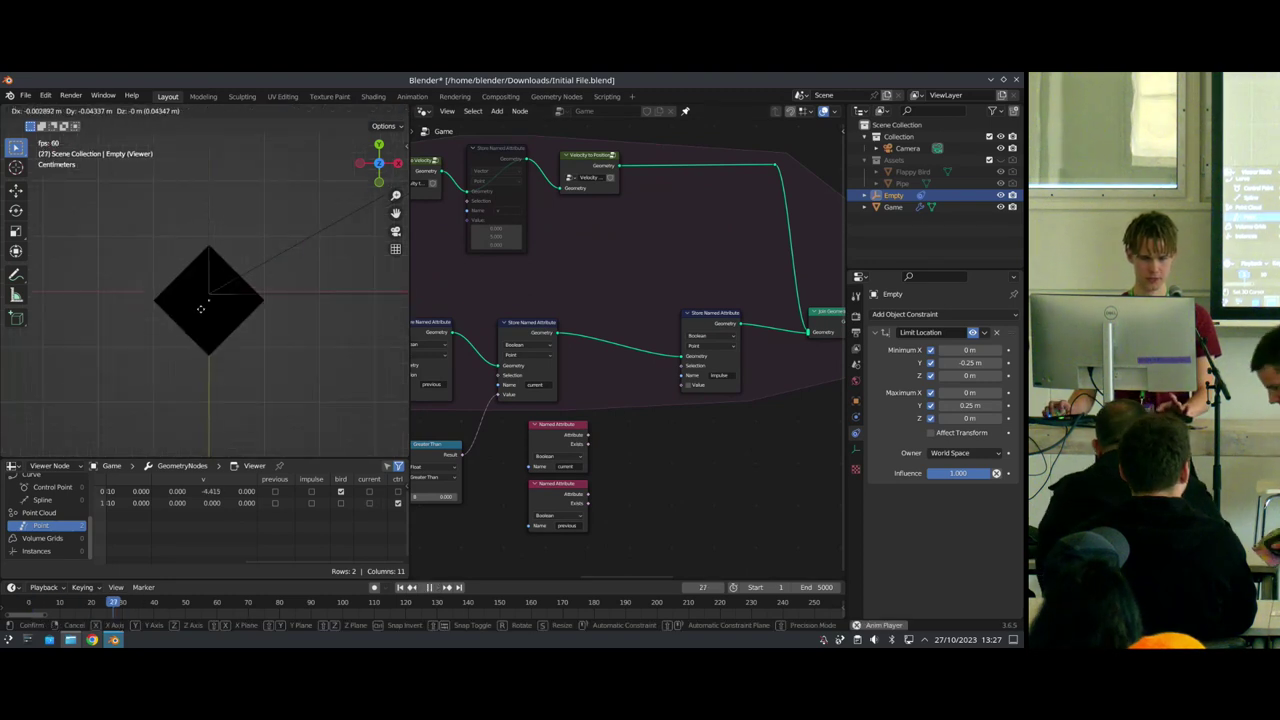
{"action": "left_click", "coordinate": [206, 289]}
{"action": "key", "text": "space"}
{"action": "left_click_drag", "start_coordinate": [284, 600], "coordinate": [219, 601]}
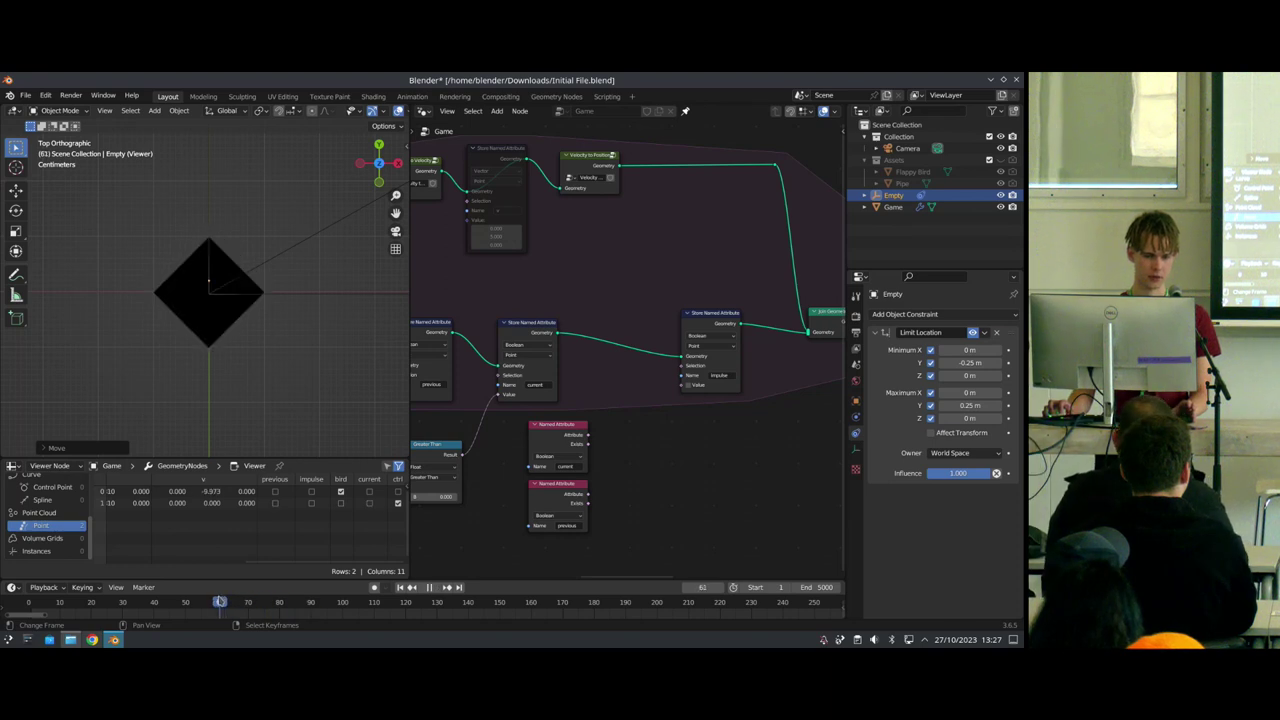
{"action": "key", "text": "Right"}
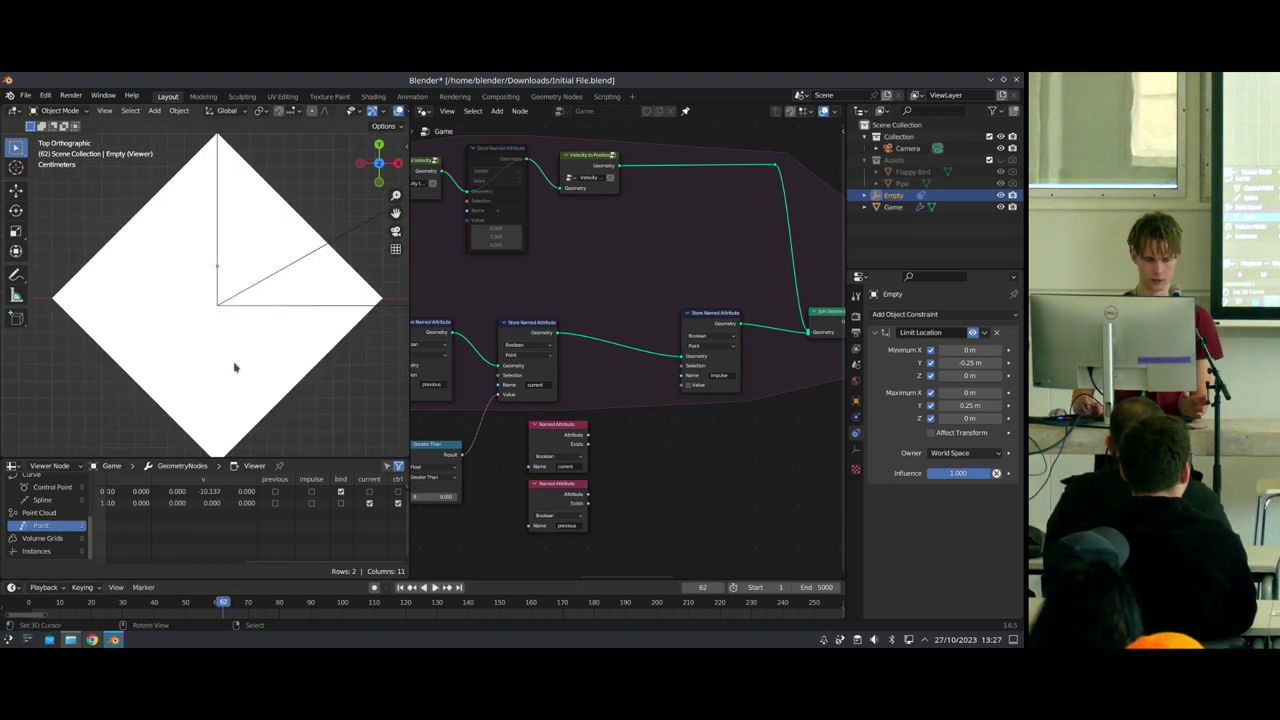
{"action": "key", "text": "Right"}
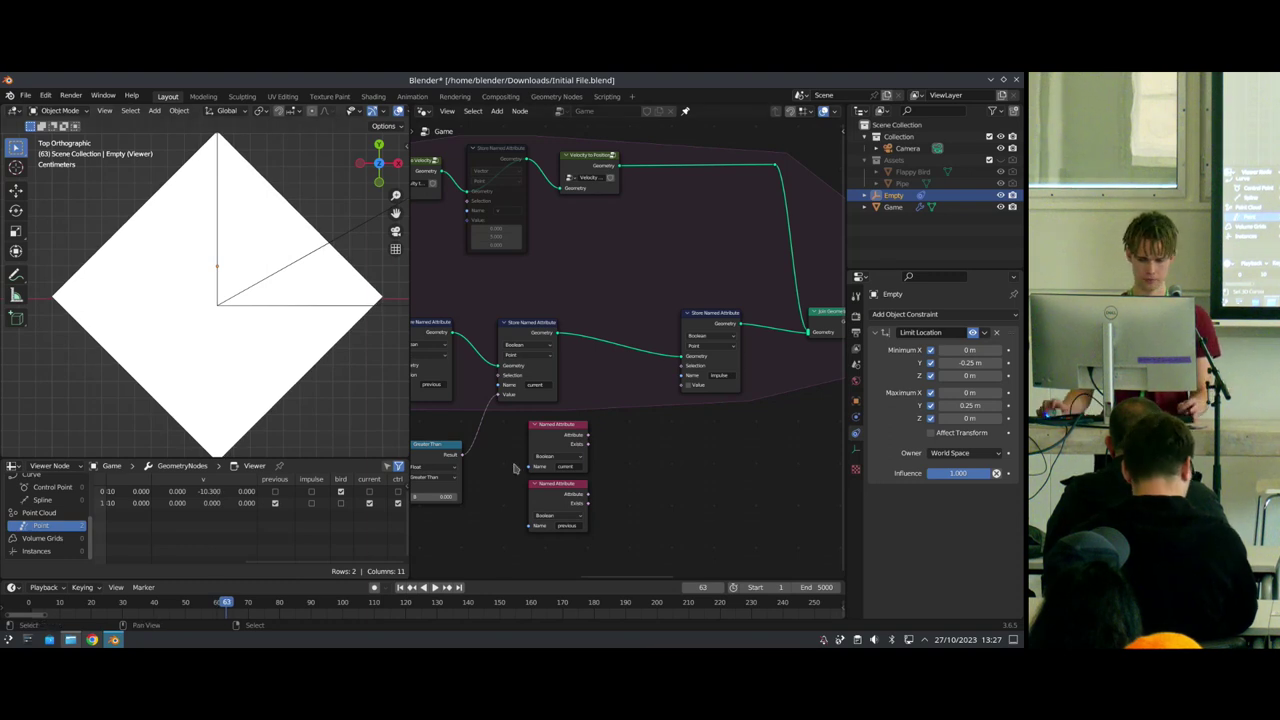
{"action": "scroll", "coordinate": [621, 440], "scroll_direction": "down", "scroll_amount": 2}
{"action": "scroll", "coordinate": [627, 447], "scroll_direction": "up", "scroll_amount": 5}
{"action": "middle_click_drag", "start_coordinate": [623, 417], "coordinate": [598, 361]}
Step: Add a Boolean Math node beside the two Named Attribute nodes and arrange them
{"action": "key", "text": "shift+a"}
{"action": "key", "text": "s"}
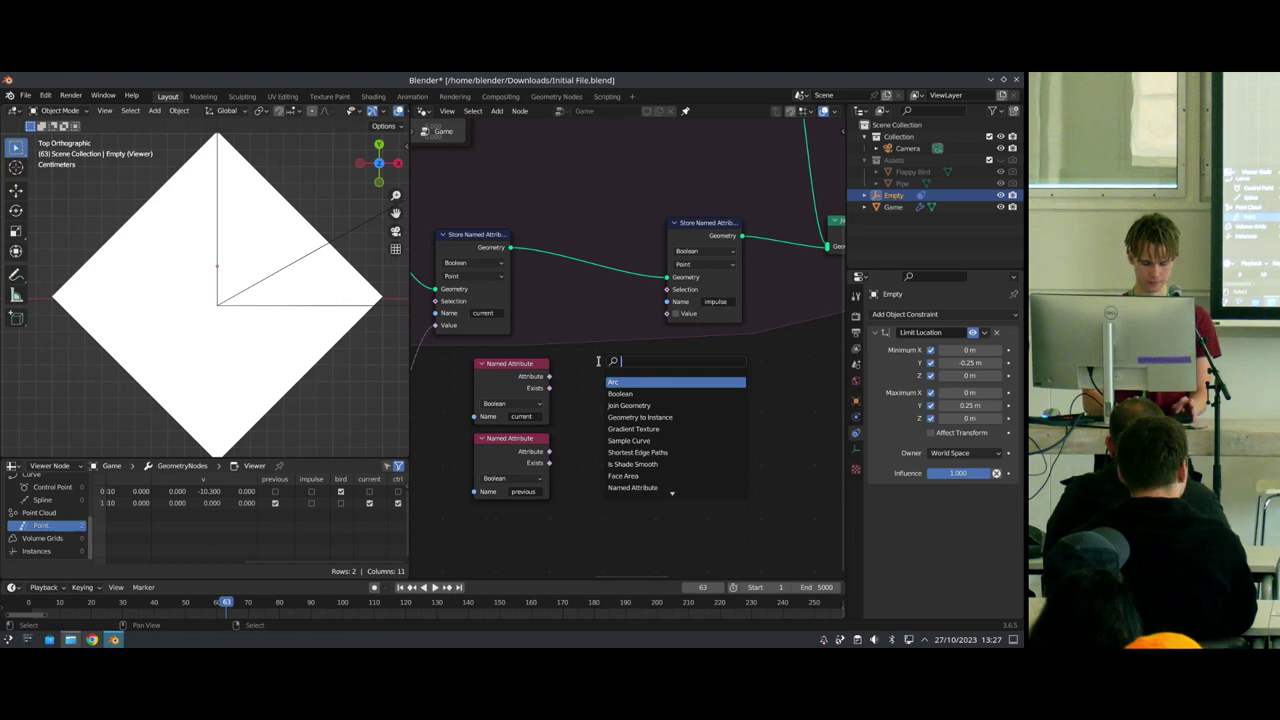
{"action": "type", "text": "boolean"}
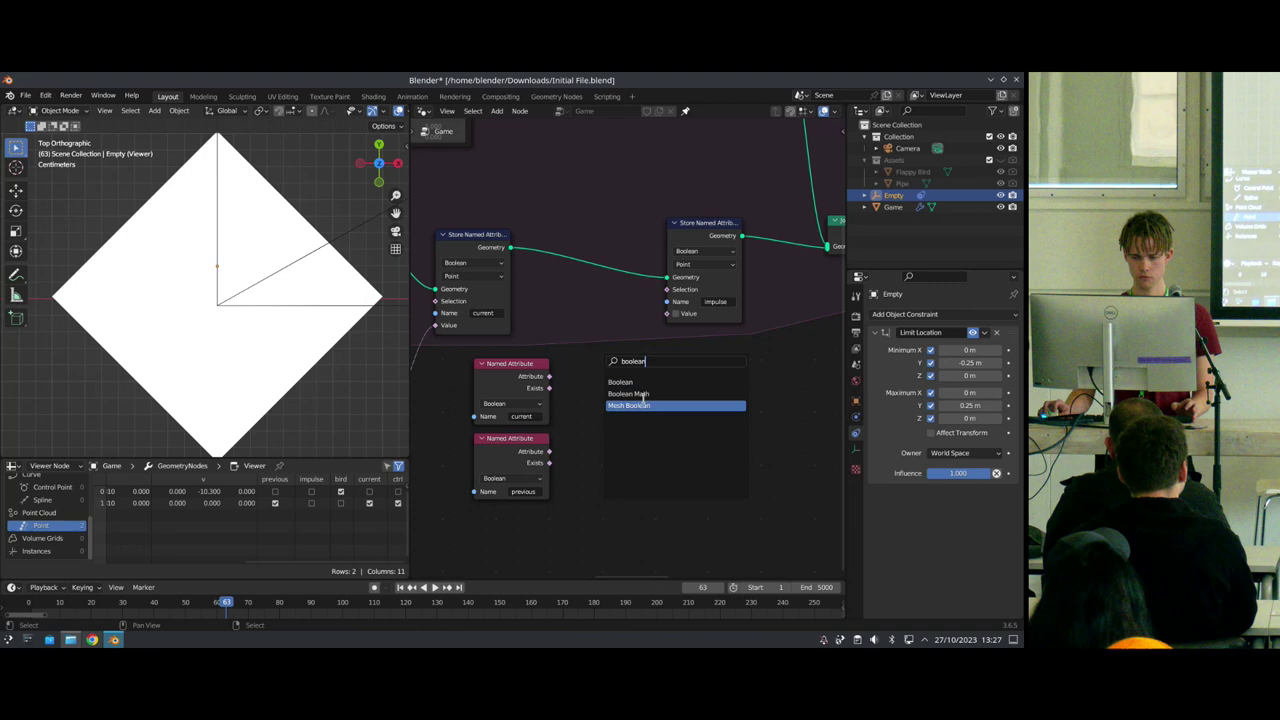
{"action": "left_click", "coordinate": [628, 393]}
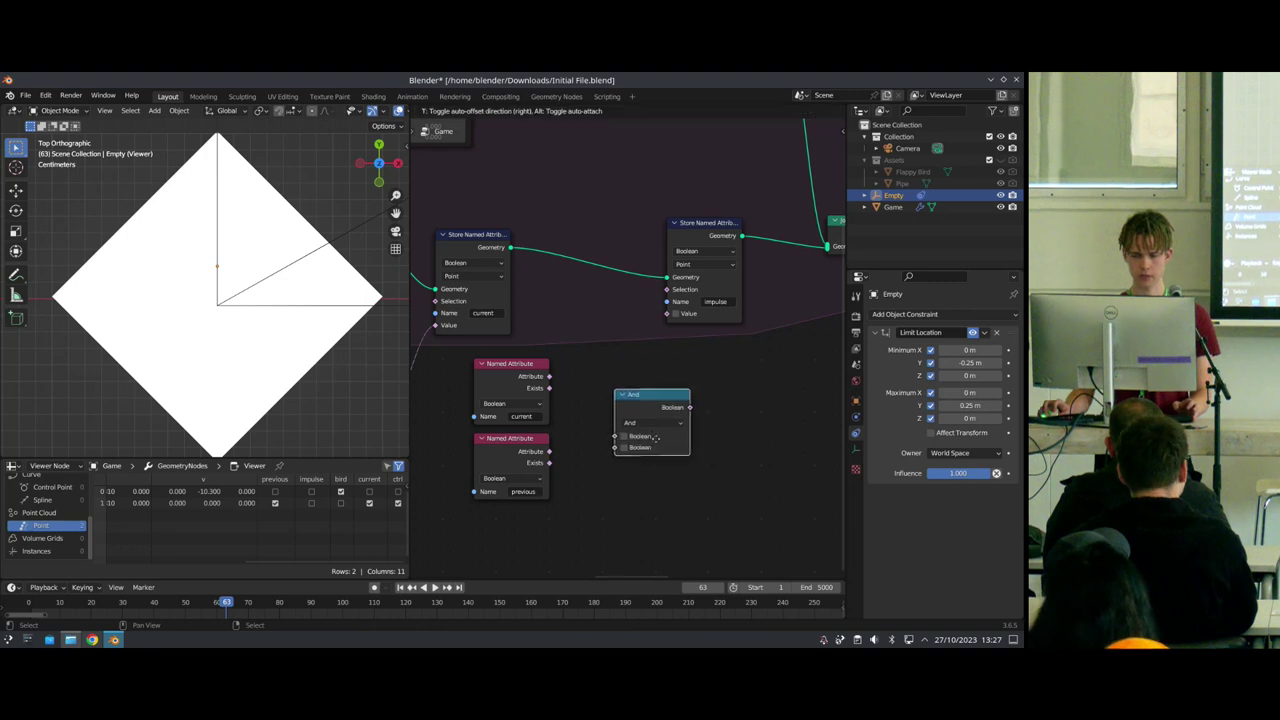
{"action": "left_click", "coordinate": [618, 396]}
{"action": "left_click_drag", "start_coordinate": [446, 372], "coordinate": [525, 455]}
{"action": "left_click_drag", "start_coordinate": [507, 388], "coordinate": [469, 409]}
{"action": "left_click", "coordinate": [540, 398]}
{"action": "mouse_move", "coordinate": [636, 410]}
{"action": "left_mouse_down"}
{"action": "mouse_move", "coordinate": [618, 409]}
{"action": "mouse_move", "coordinate": [620, 420]}
{"action": "left_mouse_up"}
Step: Keep the node on And, then link current and previous Attribute outputs to its inputs
{"action": "scroll", "coordinate": [601, 477], "scroll_direction": "up", "scroll_amount": 3}
{"action": "left_click", "coordinate": [605, 497]}
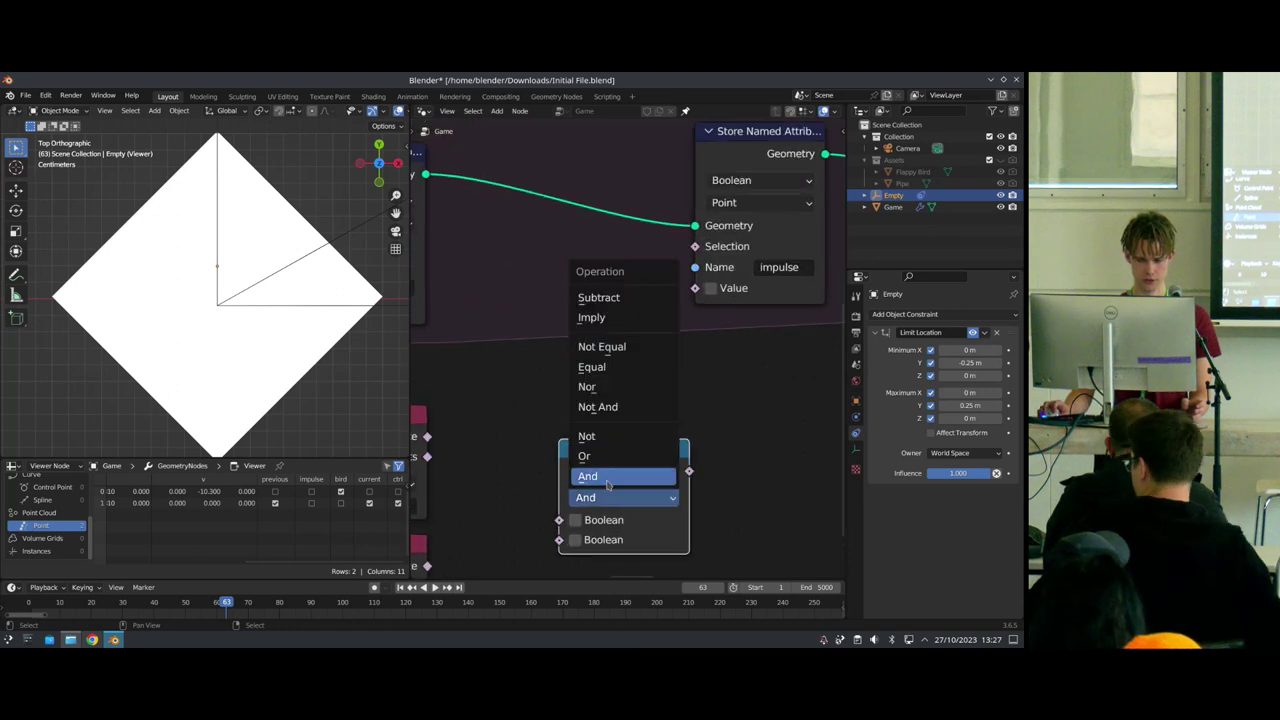
{"action": "left_click", "coordinate": [494, 422]}
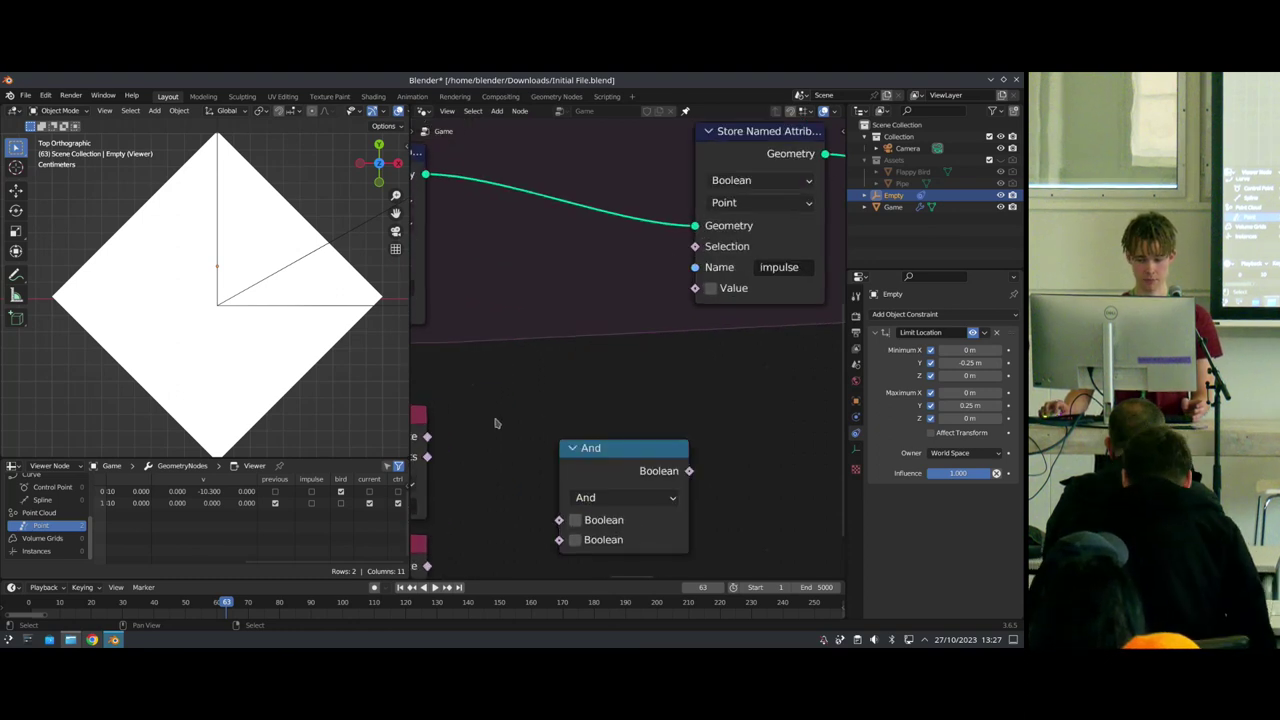
{"action": "scroll", "coordinate": [497, 430], "scroll_direction": "down", "scroll_amount": 4}
{"action": "middle_click_drag", "start_coordinate": [503, 452], "coordinate": [563, 377]}
{"action": "left_click_drag", "start_coordinate": [548, 344], "coordinate": [646, 409]}
{"action": "left_click_drag", "start_coordinate": [548, 440], "coordinate": [645, 421]}
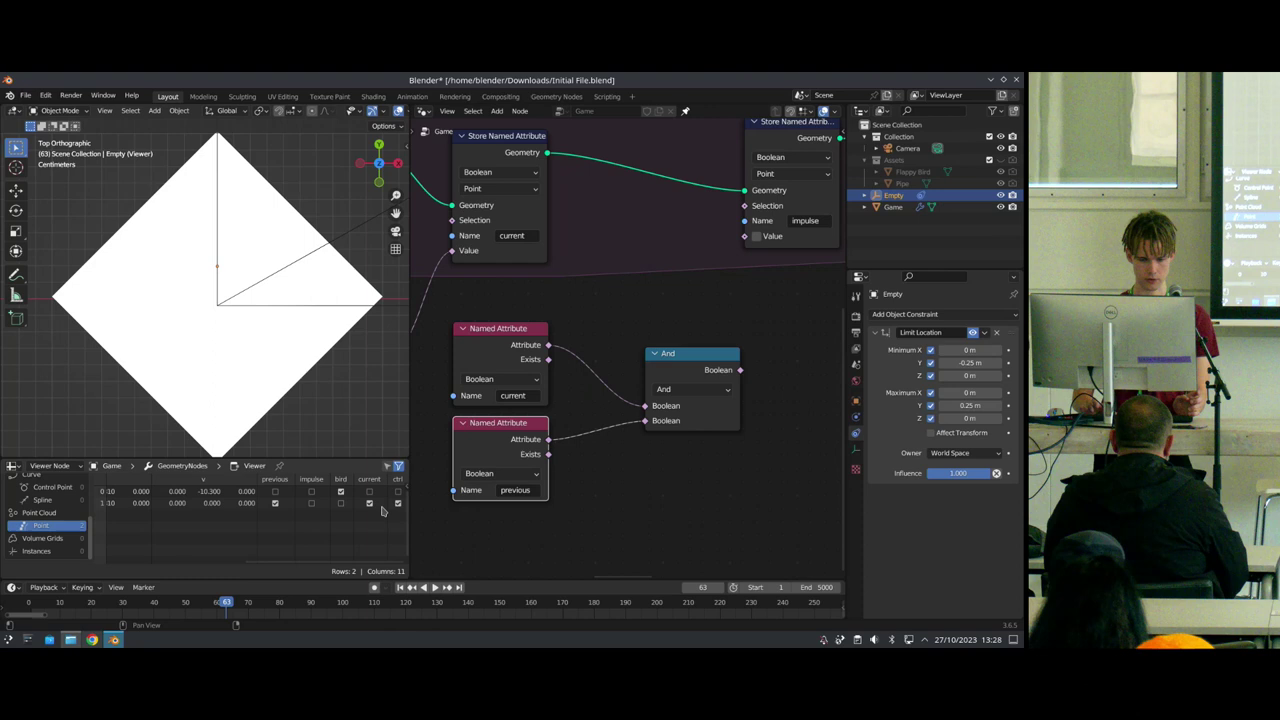
Step: Step back to frame 62, move the And node closer, and duplicate it
{"action": "left_click", "coordinate": [457, 543]}
{"action": "key", "text": "Left"}
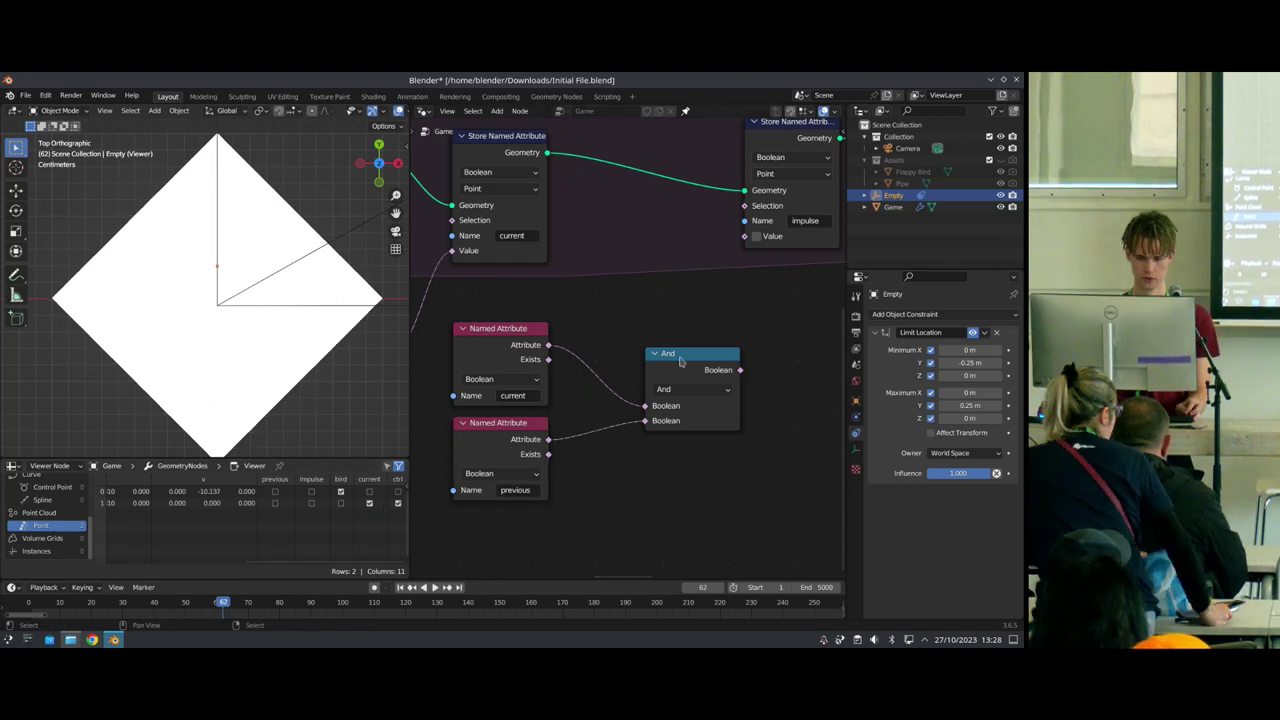
{"action": "scroll", "coordinate": [683, 362], "scroll_direction": "down", "scroll_amount": 3}
{"action": "left_click_drag", "start_coordinate": [622, 384], "coordinate": [574, 413]}
{"action": "scroll", "coordinate": [589, 397], "scroll_direction": "up", "scroll_amount": 5}
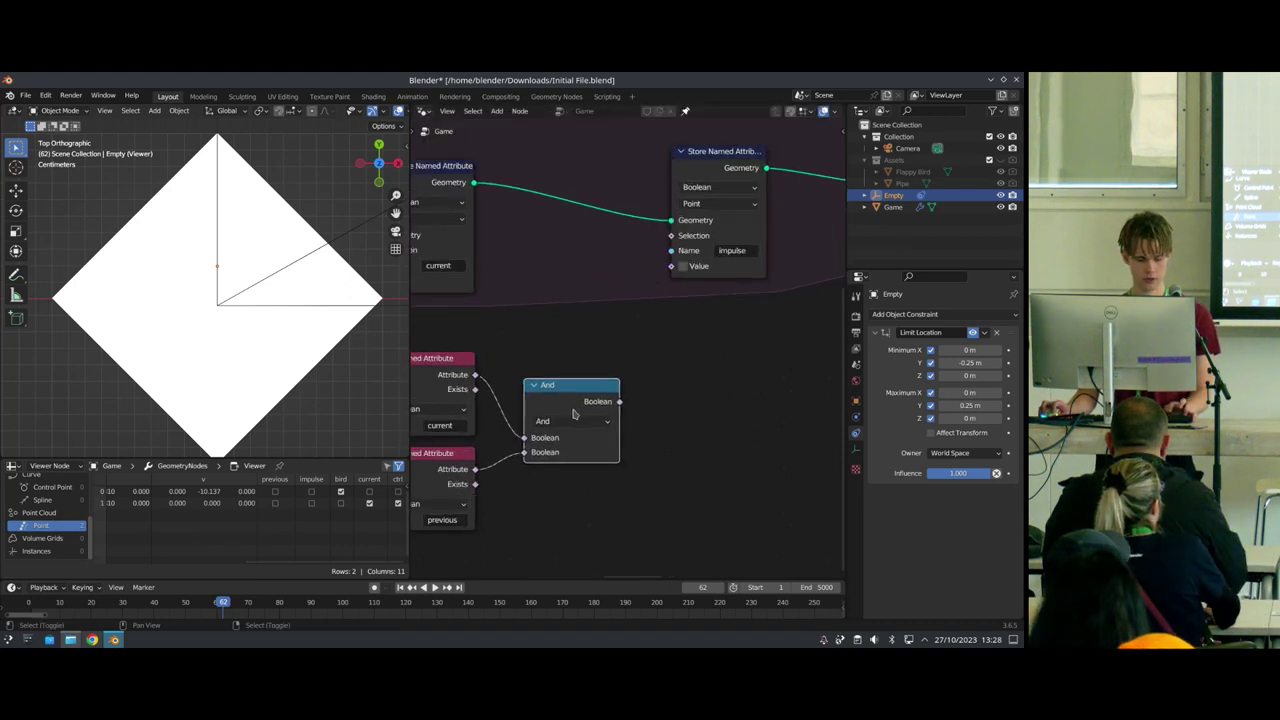
{"action": "key", "text": "shift+d"}
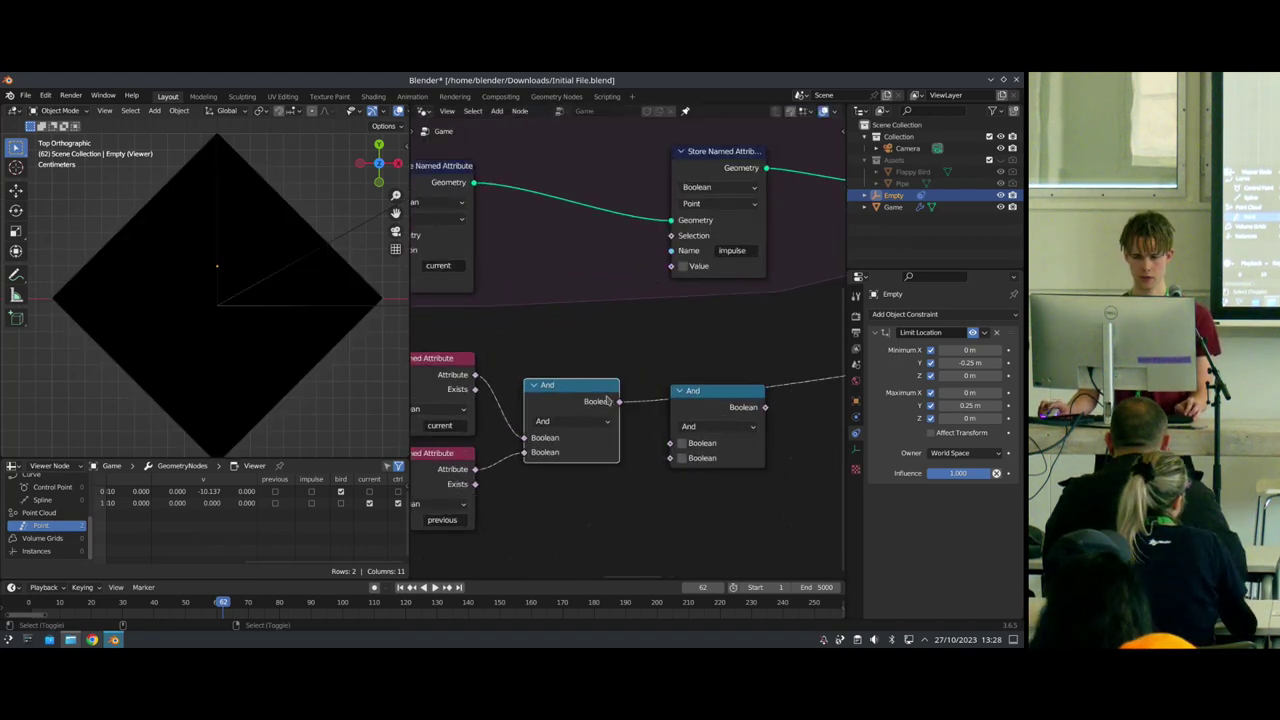
{"action": "scroll", "coordinate": [588, 403], "scroll_direction": "down", "scroll_amount": 4}
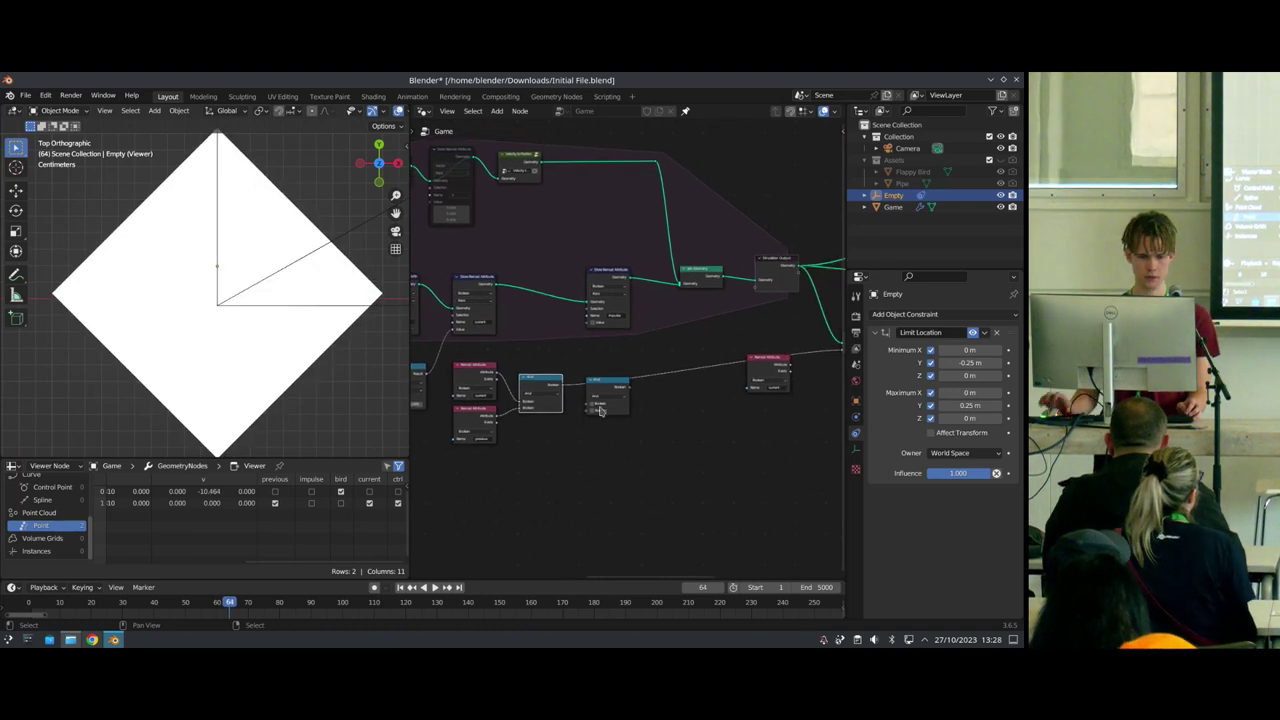
{"action": "scroll", "coordinate": [648, 403], "scroll_direction": "up", "scroll_amount": 2}
Step: Insert the copied node into the outgoing link, change it to Not, and move the nodes lower
{"action": "left_click_drag", "start_coordinate": [592, 413], "coordinate": [440, 366]}
{"action": "left_click", "coordinate": [592, 417]}
{"action": "left_click", "coordinate": [583, 450]}
{"action": "scroll", "coordinate": [520, 451], "scroll_direction": "down", "scroll_amount": 5}
{"action": "key", "text": "g"}
{"action": "left_click", "coordinate": [456, 428]}
Step: Add a Switch node to the Game node tree
{"action": "key", "text": "shift+a"}
{"action": "left_click", "coordinate": [525, 355]}
{"action": "type", "text": "switch"}
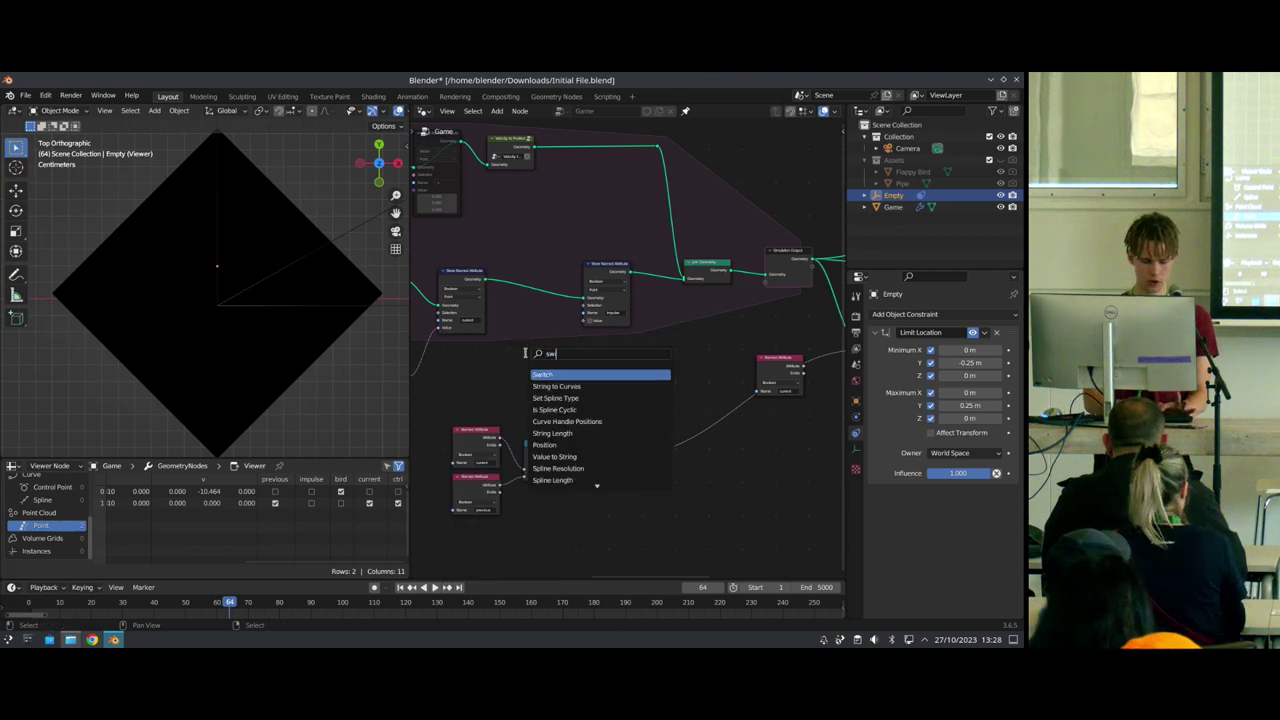
{"action": "key", "text": "Return"}
{"action": "left_click", "coordinate": [608, 374]}
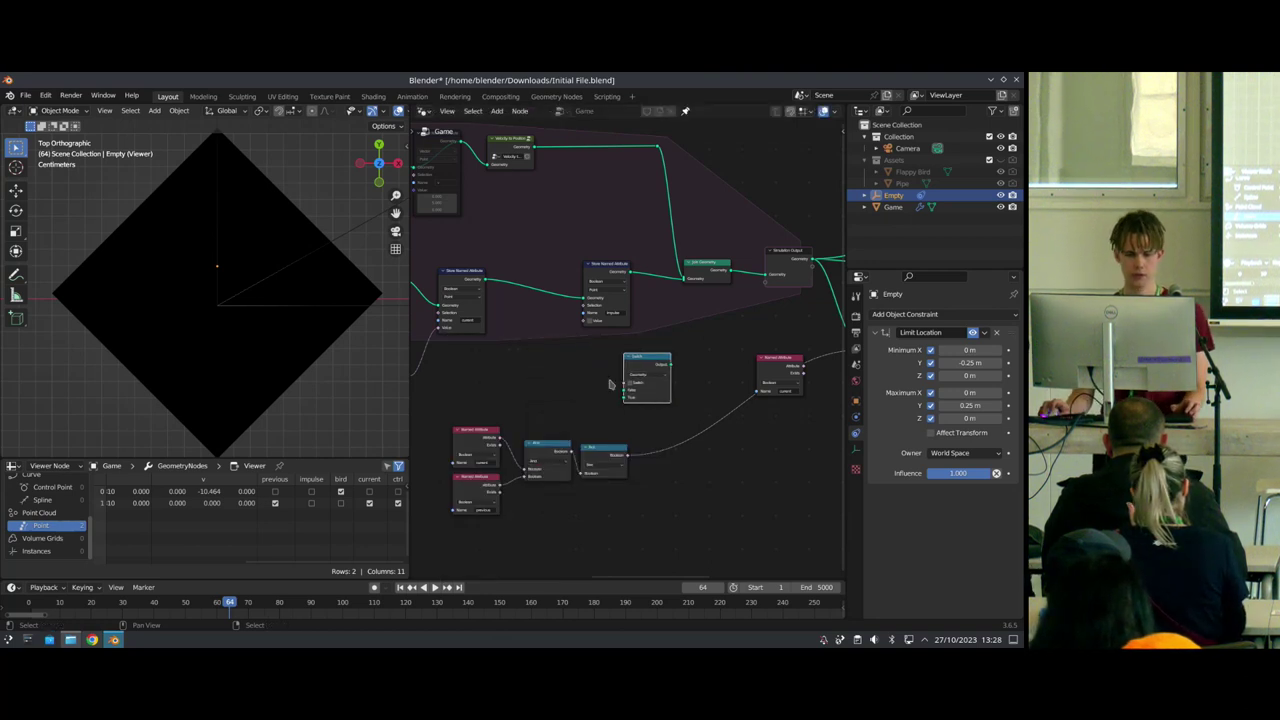
{"action": "scroll", "coordinate": [305, 348], "scroll_direction": "down", "scroll_amount": 3}
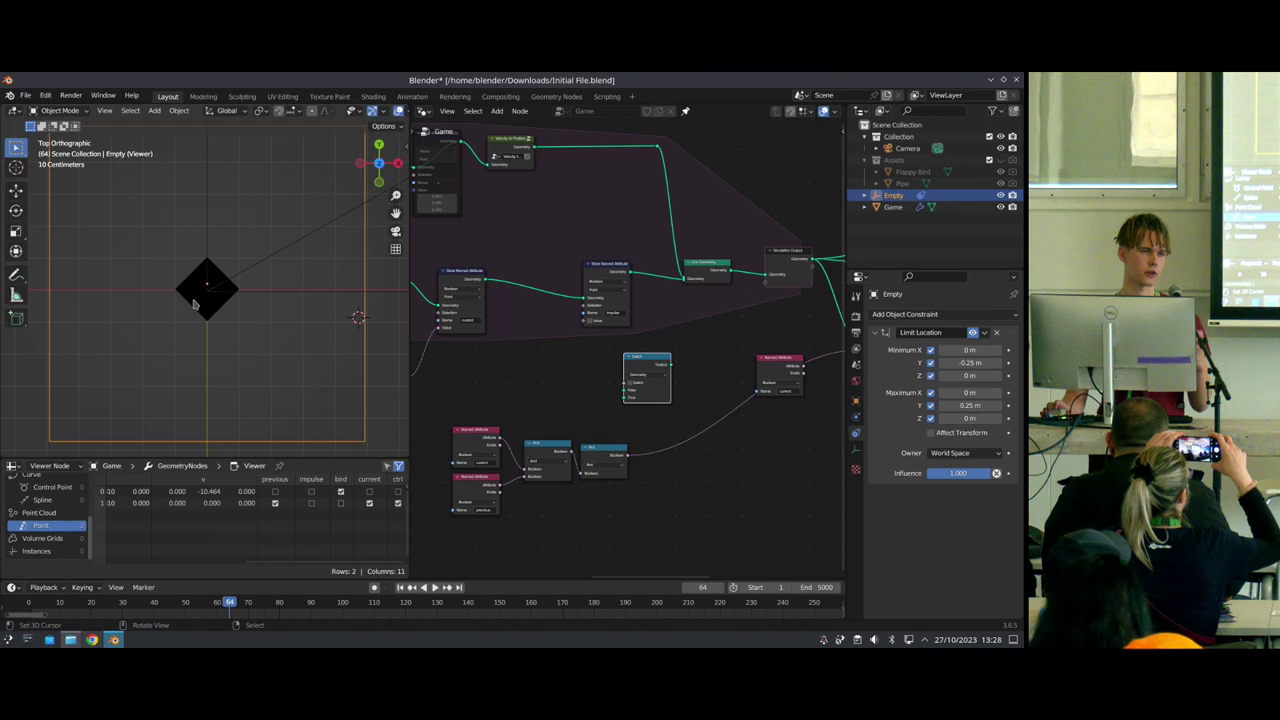
Step: Move the Empty, preview the Named Attribute in the Viewer, and rewind to frame 1
{"action": "key", "text": "g"}
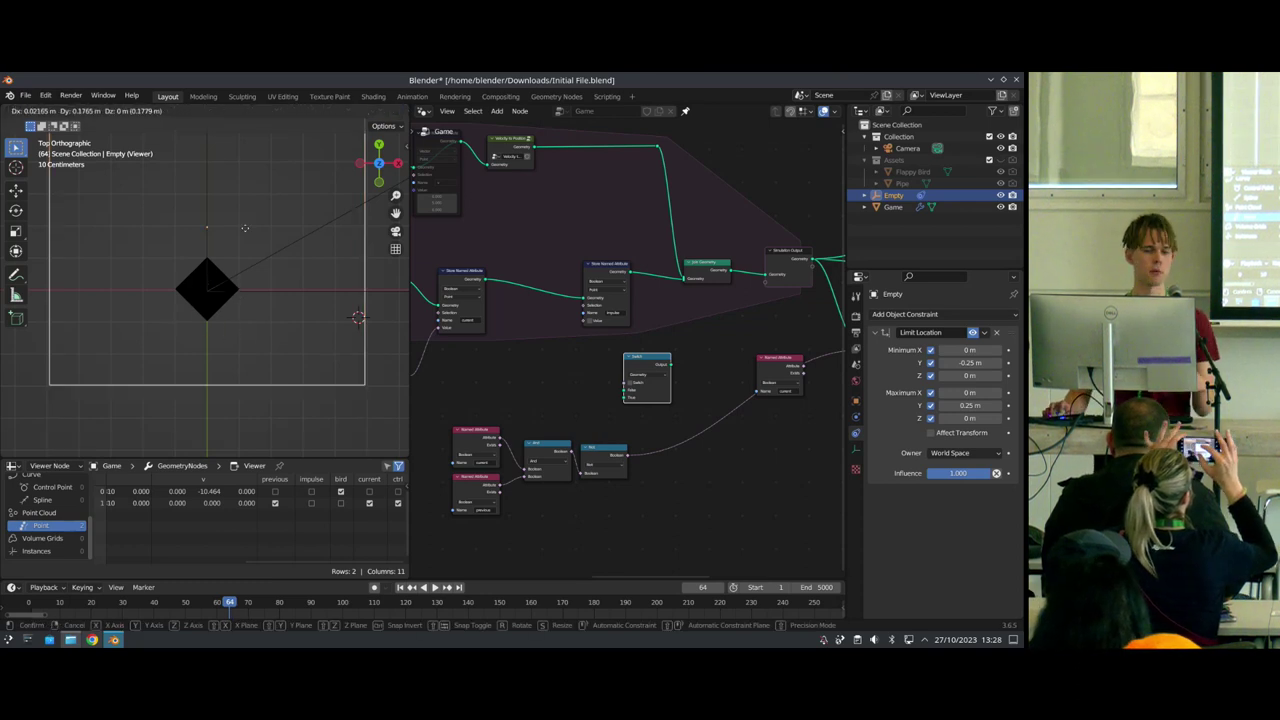
{"action": "left_click", "coordinate": [237, 349]}
{"action": "scroll", "coordinate": [610, 356], "scroll_direction": "down", "scroll_amount": 4}
{"action": "middle_click_drag", "start_coordinate": [801, 348], "coordinate": [725, 375]}
{"action": "scroll", "coordinate": [725, 375], "scroll_direction": "up", "scroll_amount": 2}
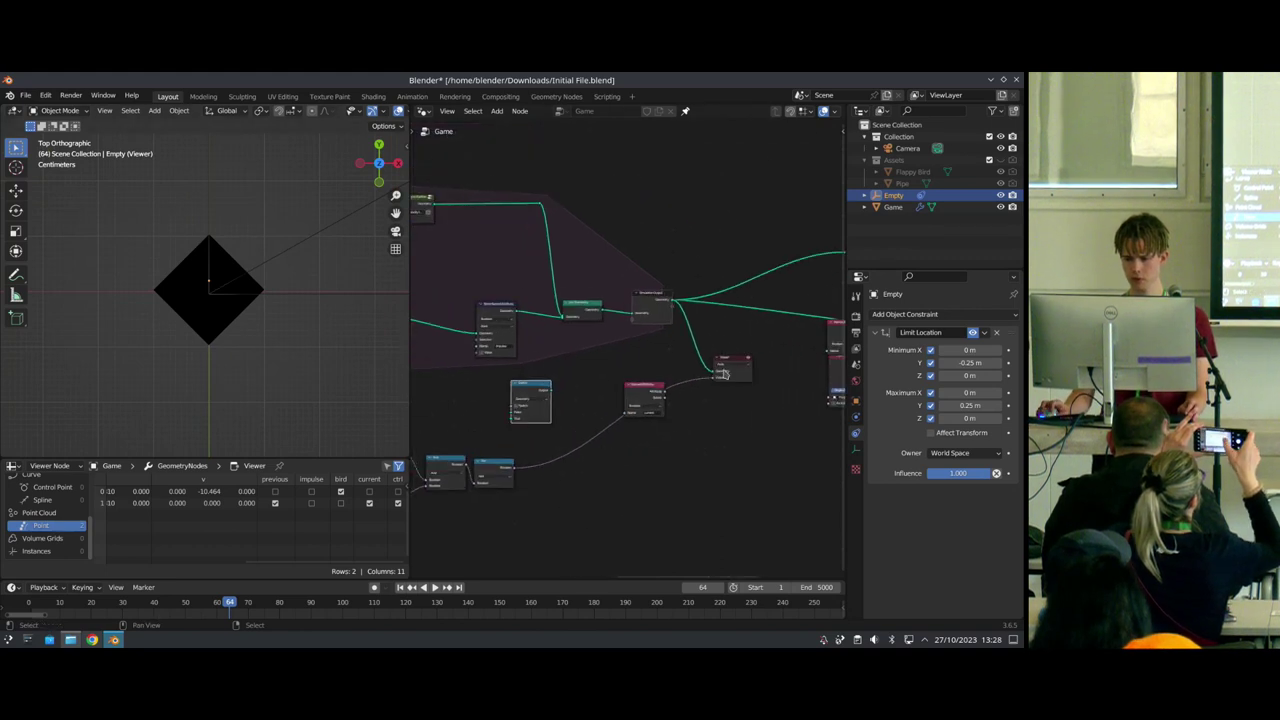
{"action": "left_click", "coordinate": [648, 398], "text": "ctrl+shift"}
{"action": "scroll", "coordinate": [266, 354], "scroll_direction": "down", "scroll_amount": 3}
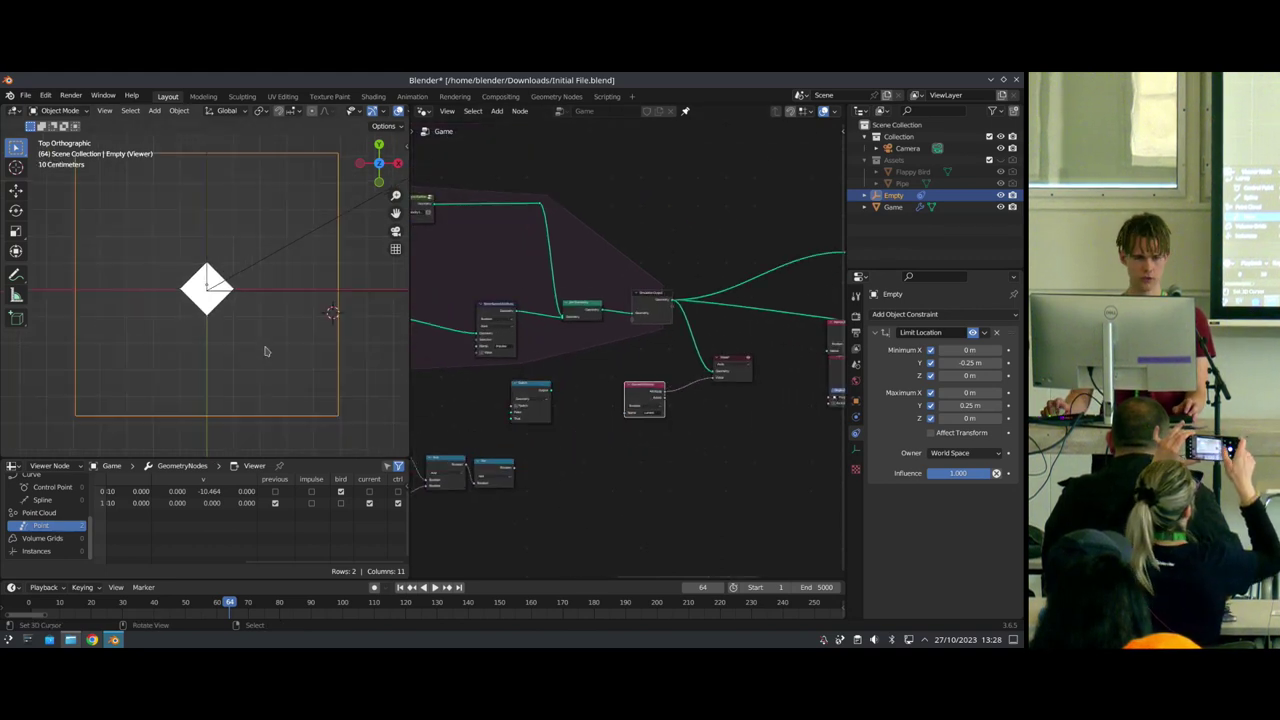
{"action": "key", "text": "shift+Left"}
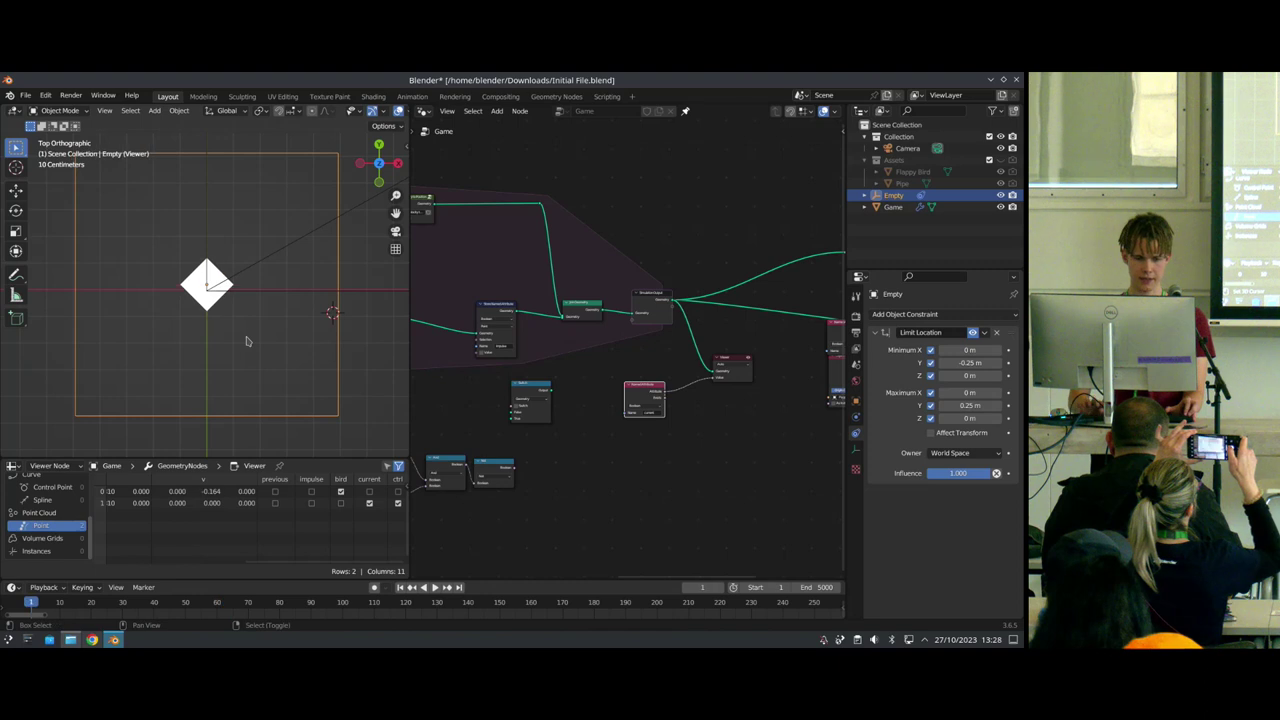
{"action": "key", "text": "g"}
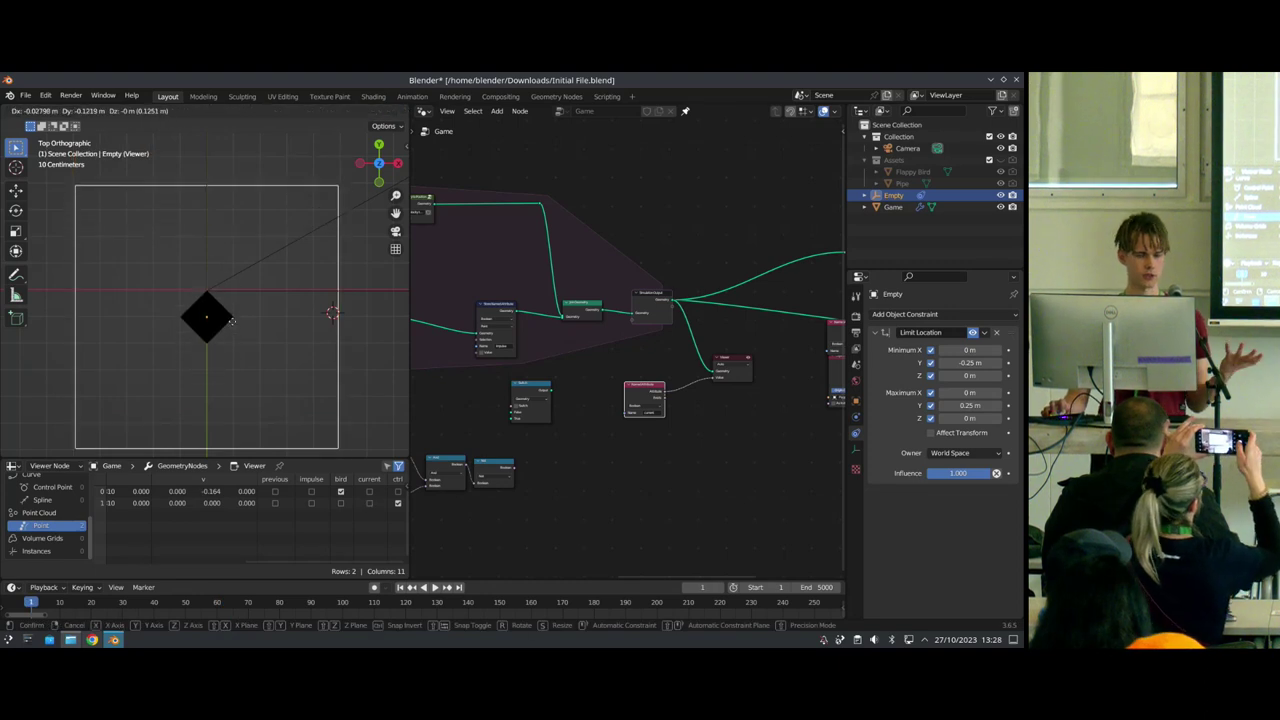
Step: Cancel the Empty move and set the Switch node's data type to Boolean
{"action": "right_click", "coordinate": [237, 317]}
{"action": "scroll", "coordinate": [489, 400], "scroll_direction": "up", "scroll_amount": 5}
{"action": "middle_click_drag", "start_coordinate": [489, 400], "coordinate": [650, 364]}
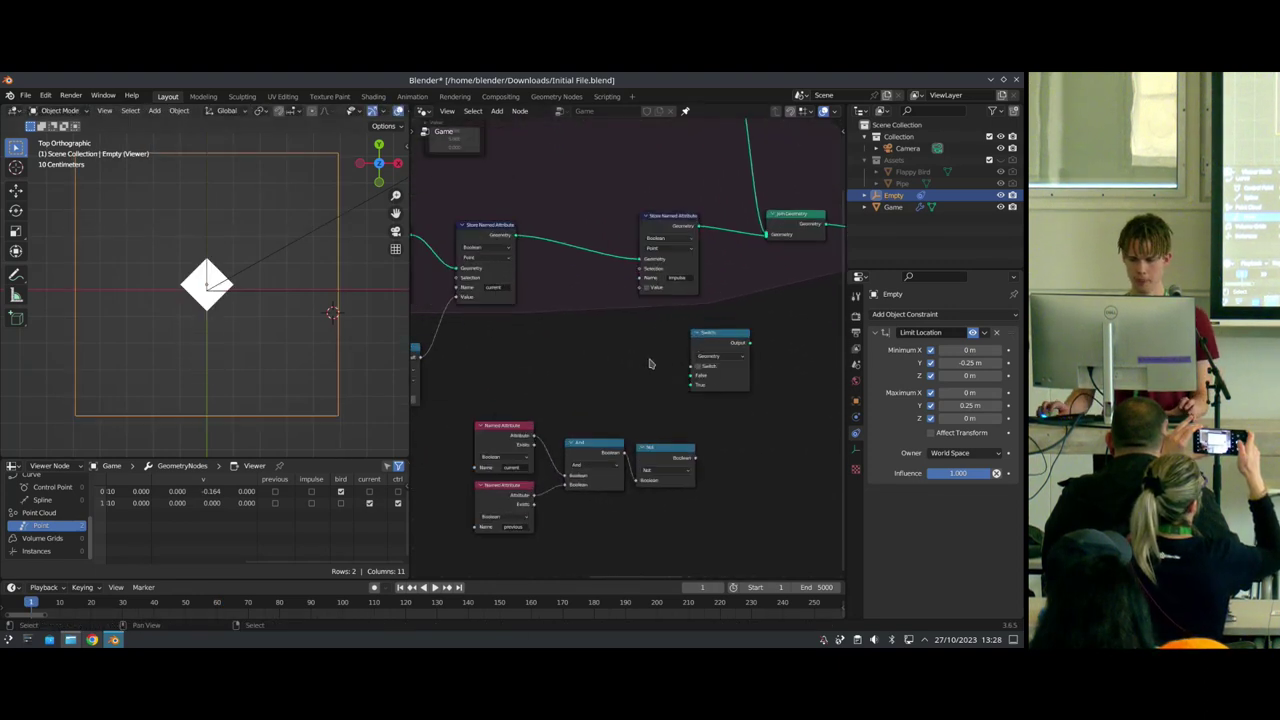
{"action": "left_click", "coordinate": [716, 357]}
{"action": "left_click", "coordinate": [711, 386]}
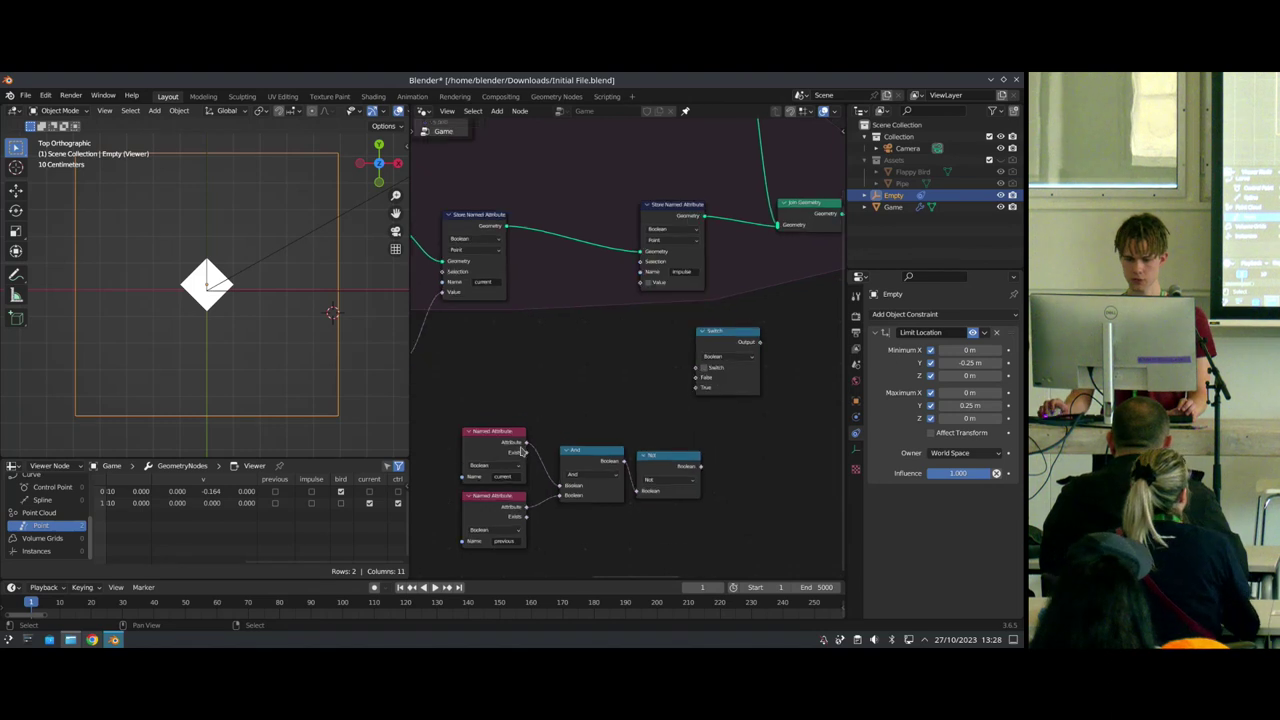
Step: Duplicate the current Named Attribute and wire Exists→Switch, Attribute→False, Not result→True
{"action": "scroll", "coordinate": [464, 476], "scroll_direction": "up", "scroll_amount": 2}
{"action": "key", "text": "shift+d"}
{"action": "left_click", "coordinate": [486, 366]}
{"action": "left_click_drag", "start_coordinate": [499, 370], "coordinate": [716, 374]}
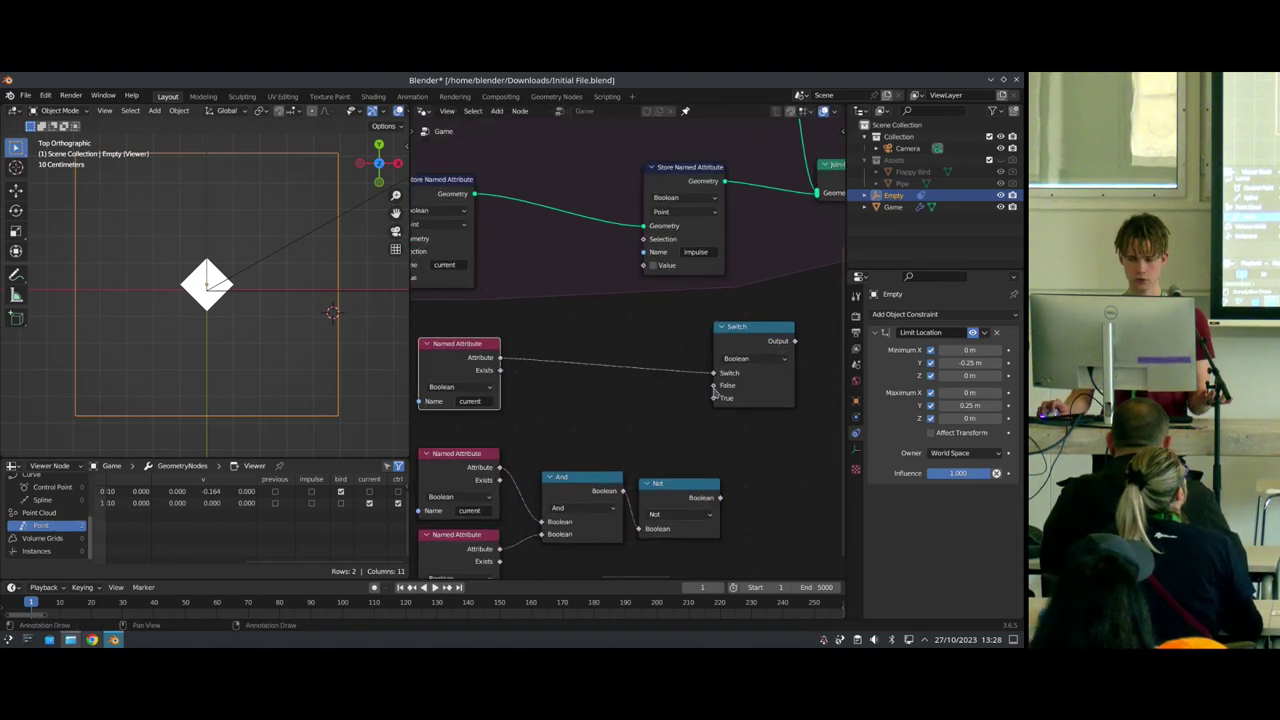
{"action": "left_click_drag", "start_coordinate": [500, 358], "coordinate": [716, 386]}
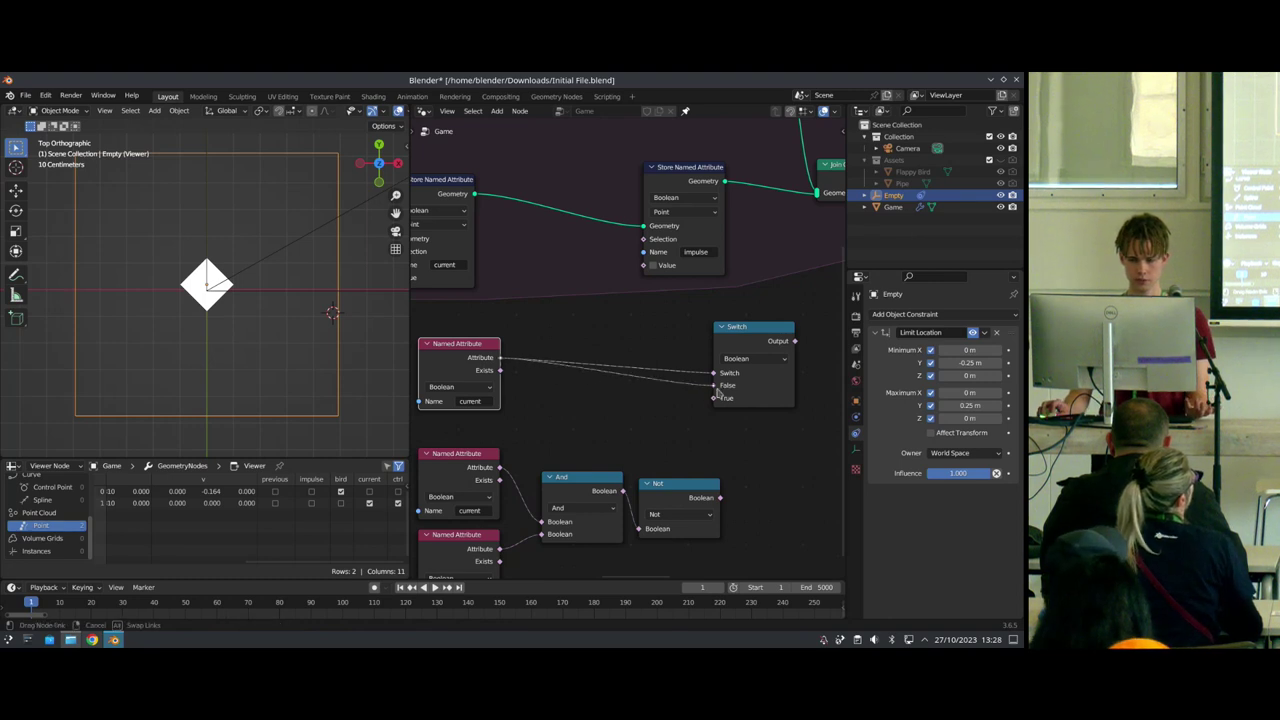
{"action": "scroll", "coordinate": [232, 340], "scroll_direction": "up", "scroll_amount": 2}
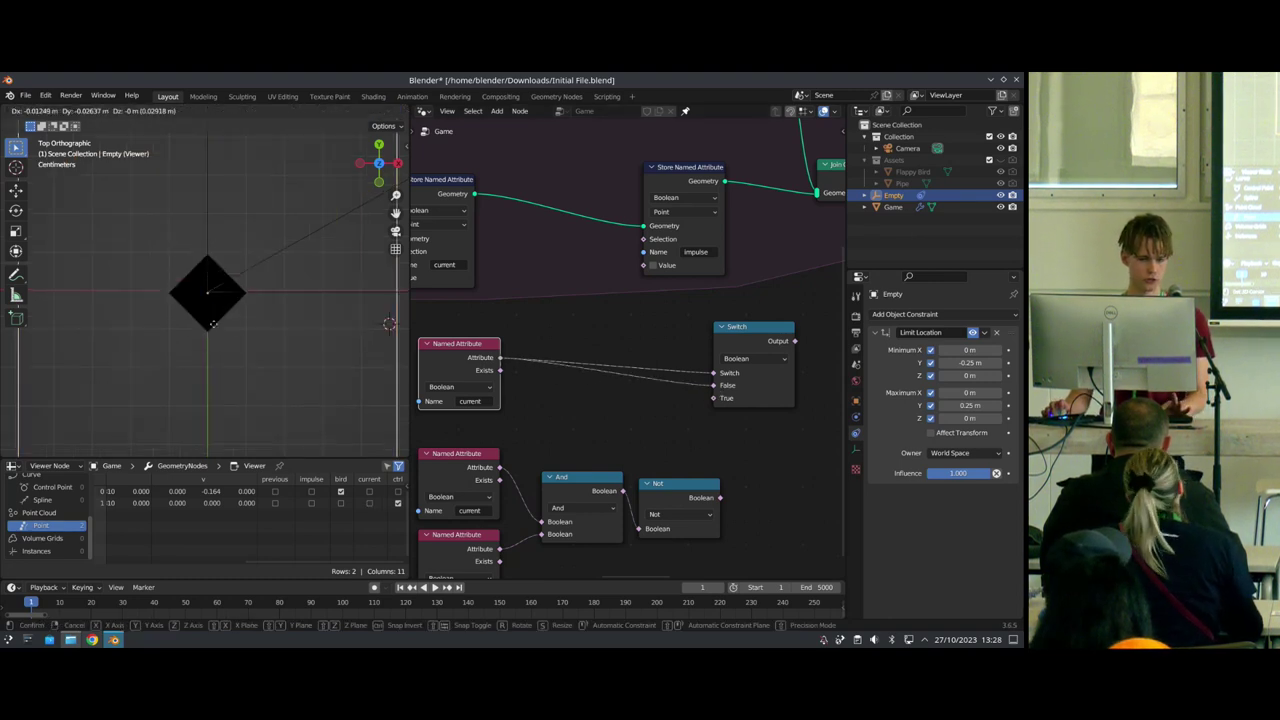
{"action": "left_click_drag", "start_coordinate": [718, 500], "coordinate": [716, 398]}
Step: Connect the Switch output to the impulse Store Named Attribute's Value input
{"action": "scroll", "coordinate": [762, 345], "scroll_direction": "down", "scroll_amount": 2}
{"action": "left_click_drag", "start_coordinate": [740, 345], "coordinate": [648, 297]}
{"action": "scroll", "coordinate": [654, 391], "scroll_direction": "down", "scroll_amount": 2}
{"action": "scroll", "coordinate": [657, 400], "scroll_direction": "up", "scroll_amount": 2}
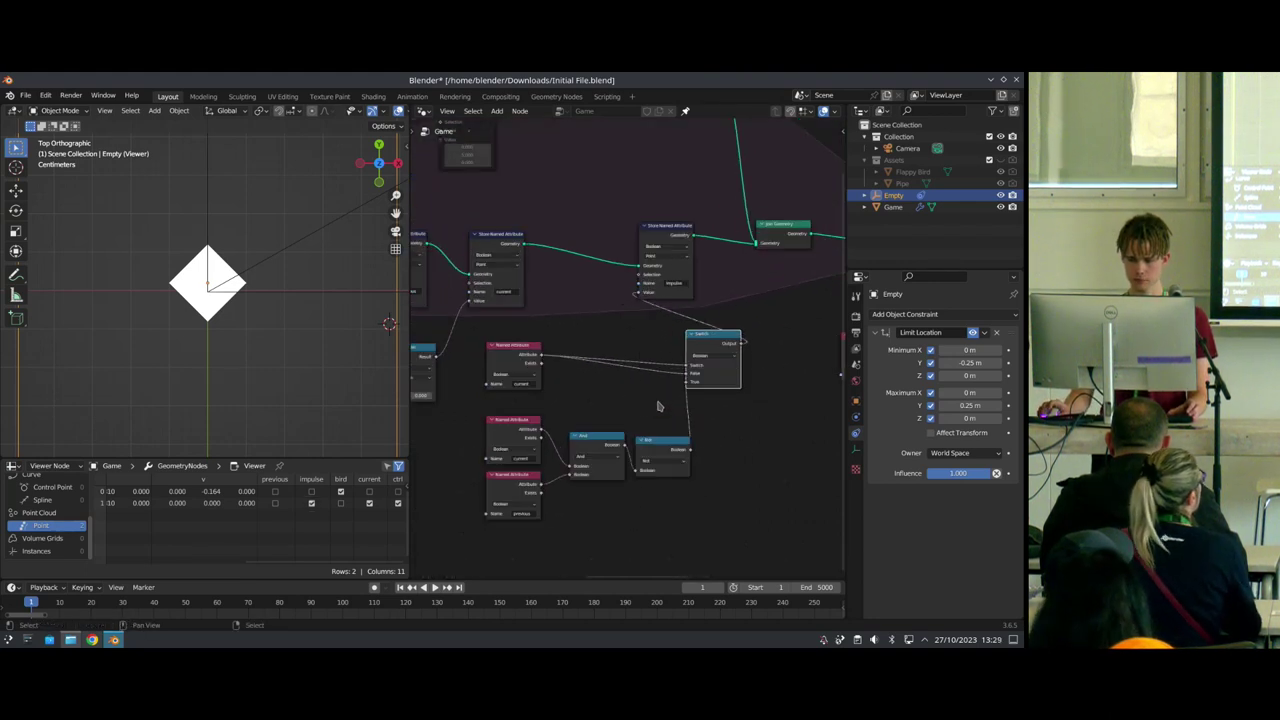
{"action": "scroll", "coordinate": [700, 396], "scroll_direction": "down", "scroll_amount": 4}
{"action": "scroll", "coordinate": [578, 445], "scroll_direction": "up", "scroll_amount": 1}
{"action": "middle_click_drag", "start_coordinate": [734, 386], "coordinate": [645, 347]}
{"action": "scroll", "coordinate": [577, 448], "scroll_direction": "up", "scroll_amount": 8}
Step: Set the viewed Named Attribute to impulse and start playback from the camera view
{"action": "left_click", "coordinate": [623, 424]}
{"action": "left_click", "coordinate": [655, 488]}
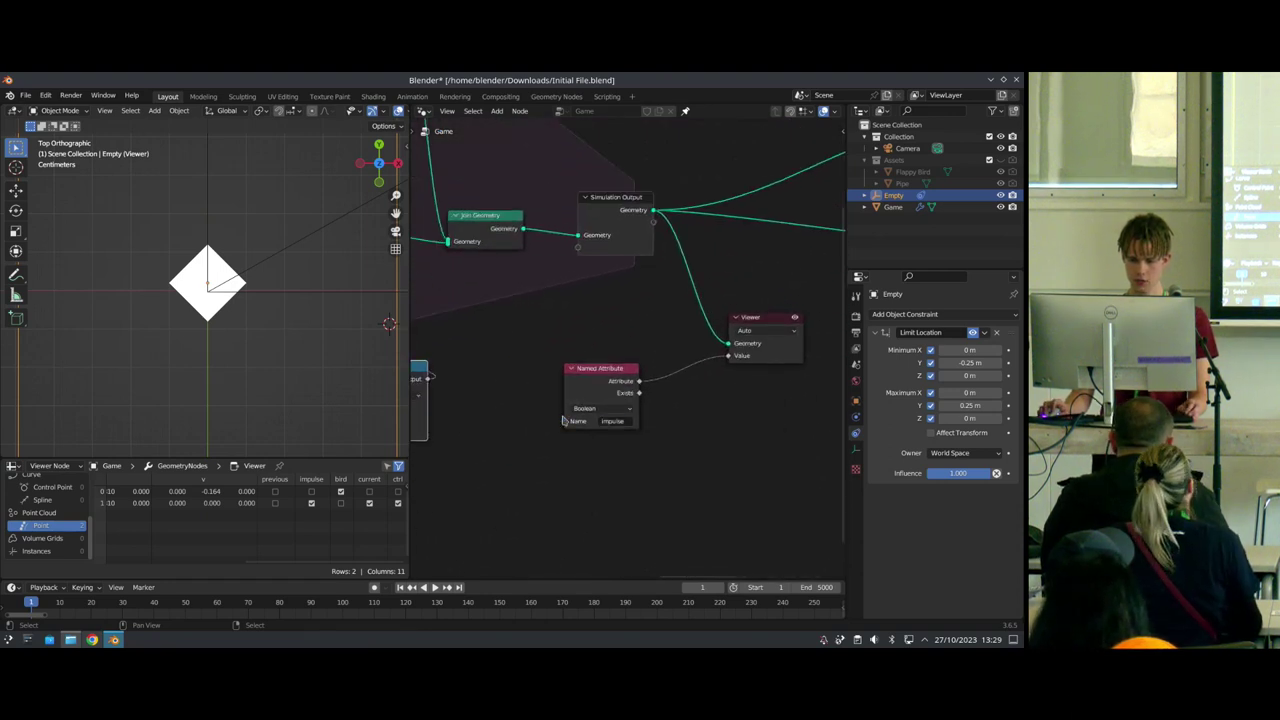
{"action": "key", "text": "KP_0"}
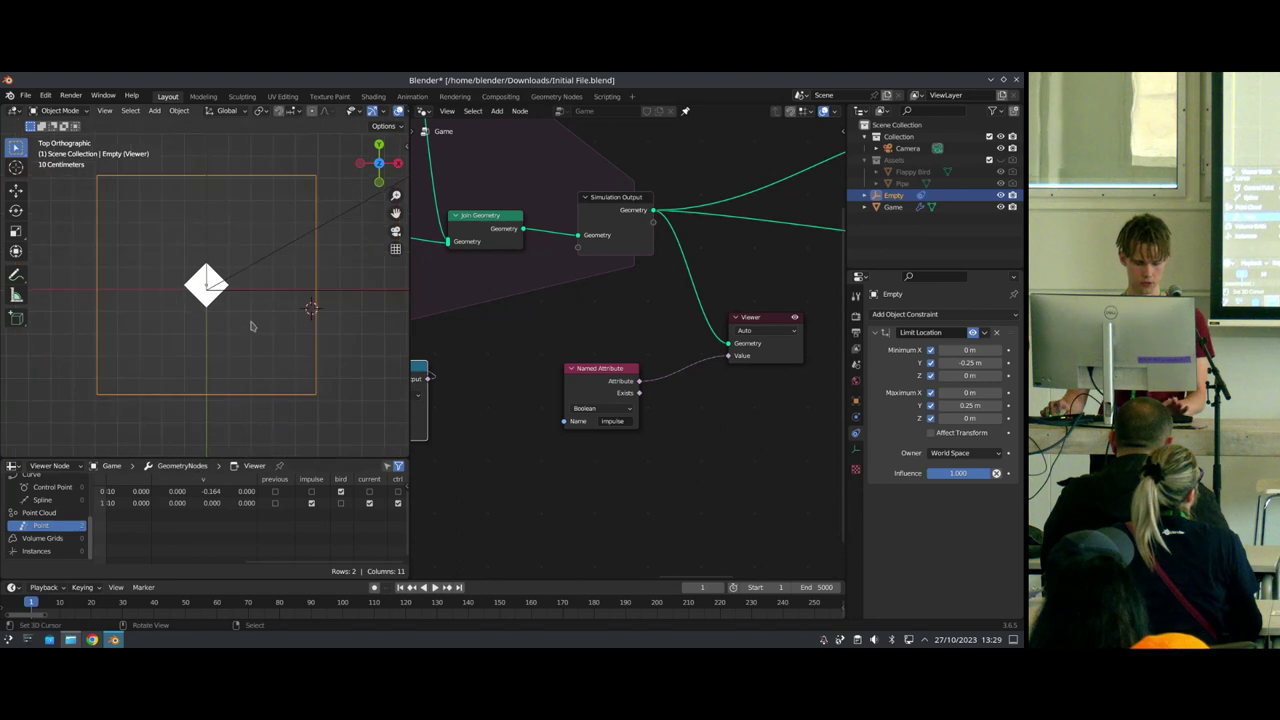
{"action": "key", "text": "space"}
Step: Move the Empty during playback to trigger an impulse, then stop and rewind to frame 1
{"action": "key", "text": "g"}
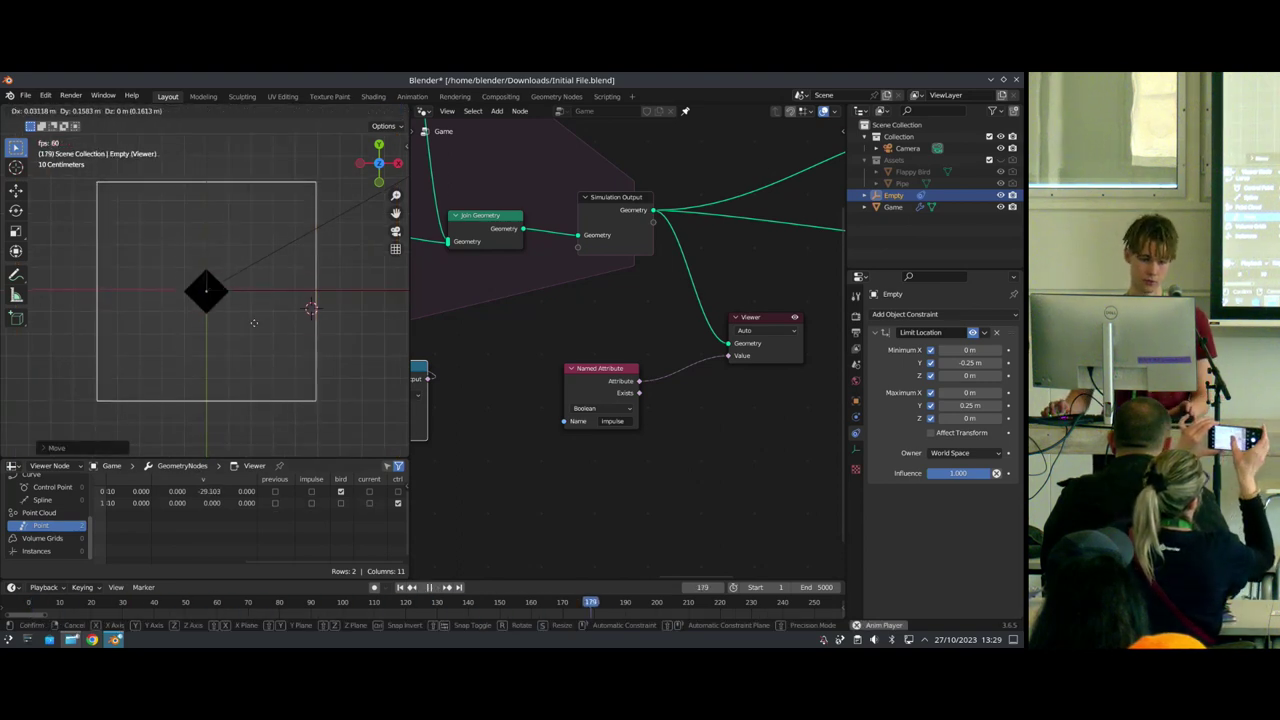
{"action": "left_click", "coordinate": [257, 299]}
{"action": "key", "text": "space"}
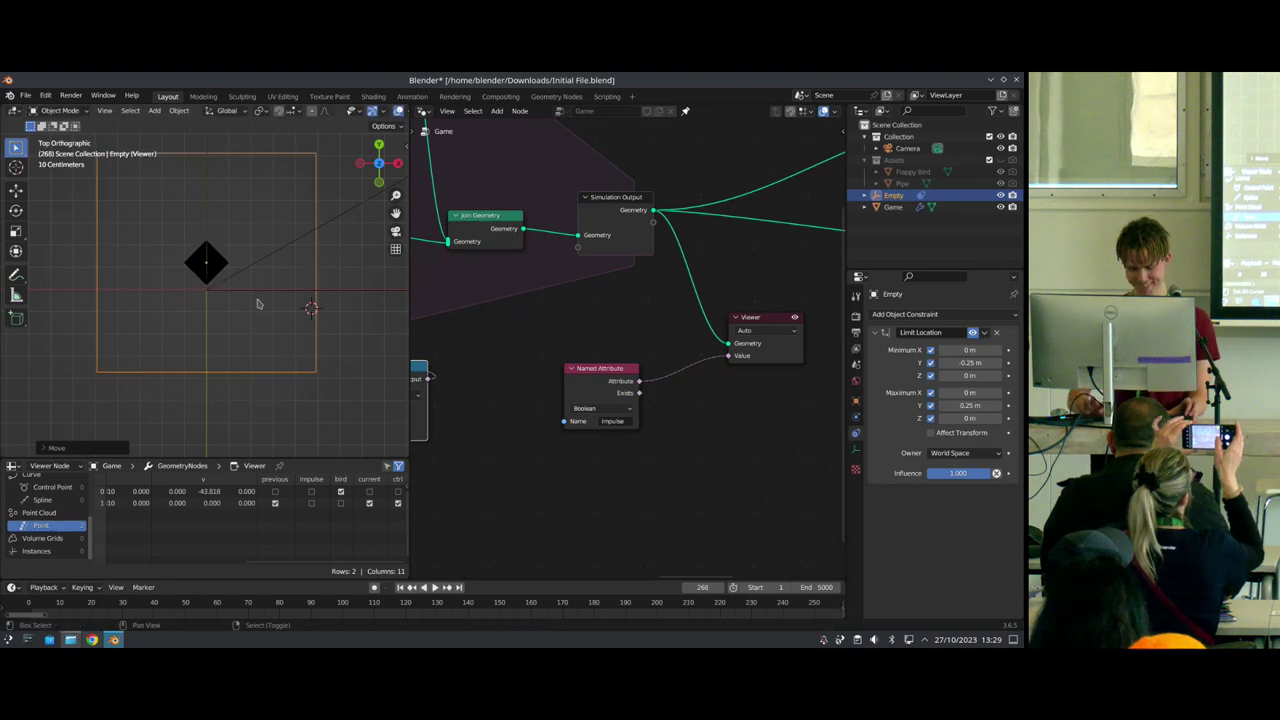
{"action": "key", "text": "shift+Left"}
{"action": "scroll", "coordinate": [650, 385], "scroll_direction": "down", "scroll_amount": 5}
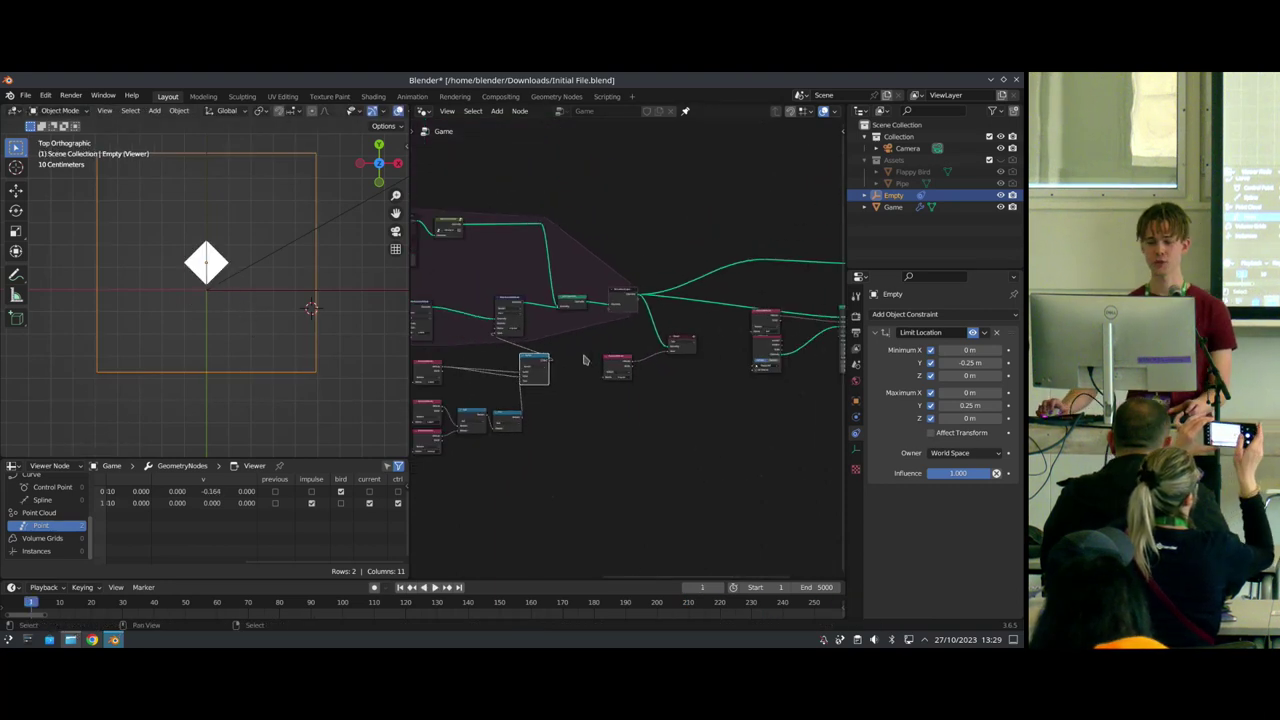
Step: Box-select the impulse logic nodes and group them with Ctrl+G
{"action": "scroll", "coordinate": [660, 388], "scroll_direction": "down", "scroll_amount": 1}
{"action": "left_click_drag", "start_coordinate": [673, 472], "coordinate": [488, 299]}
{"action": "middle_click_drag", "start_coordinate": [464, 354], "coordinate": [526, 343]}
{"action": "scroll", "coordinate": [530, 352], "scroll_direction": "up", "scroll_amount": 4}
{"action": "left_click_drag", "start_coordinate": [457, 344], "coordinate": [551, 425], "text": "shift"}
{"action": "key", "text": "ctrl+g"}
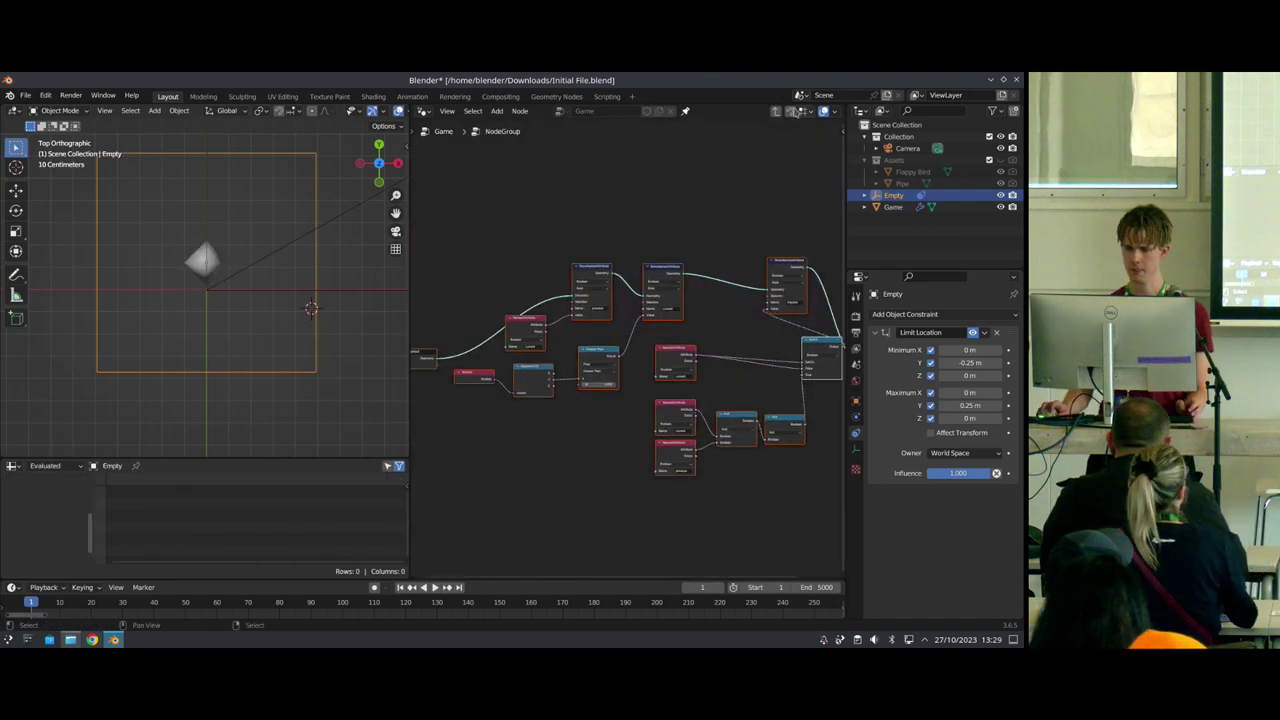
Step: Return to the Game tree and rename the node group to 'Impulse Logic'
{"action": "left_click", "coordinate": [776, 113]}
{"action": "scroll", "coordinate": [630, 350], "scroll_direction": "up", "scroll_amount": 8}
{"action": "double_click", "coordinate": [684, 454]}
{"action": "key", "text": "BackSpace"}
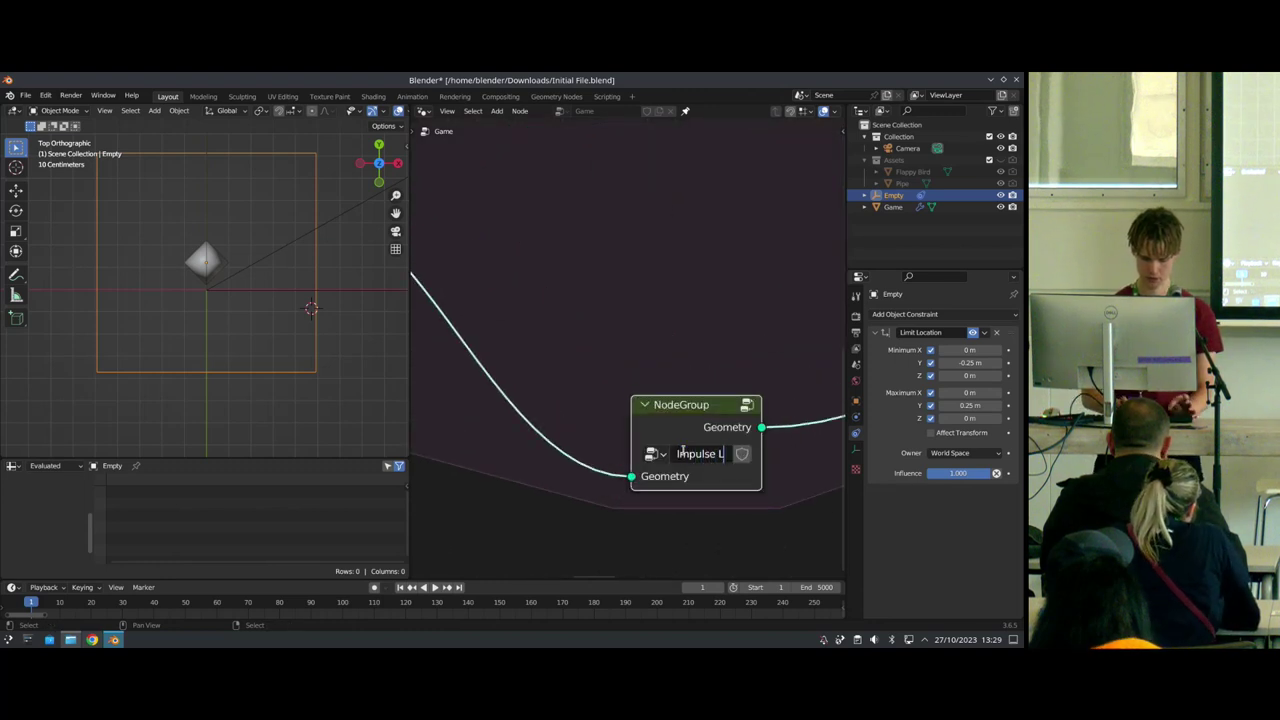
{"action": "type", "text": "Impulse Logic"}
{"action": "key", "text": "Return"}
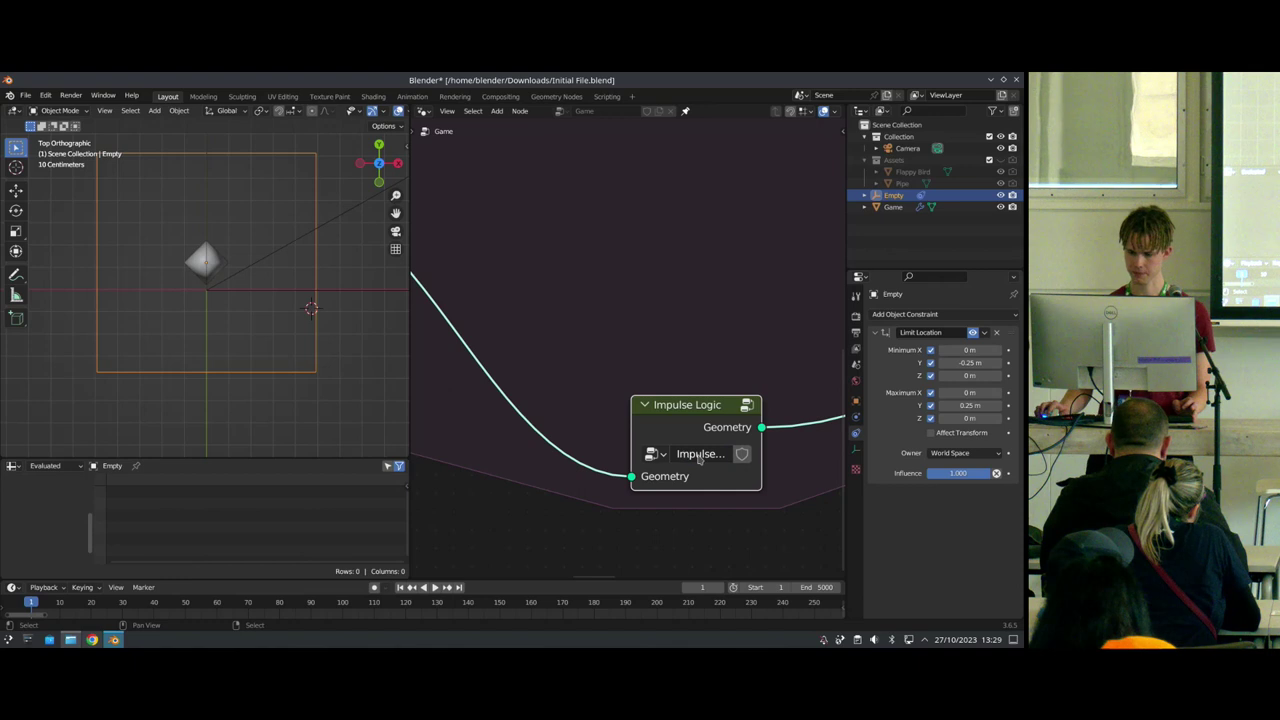
Step: Move the Impulse Logic node up and left and reframe the Game node tree
{"action": "scroll", "coordinate": [699, 458], "scroll_direction": "down", "scroll_amount": 6}
{"action": "left_click_drag", "start_coordinate": [643, 358], "coordinate": [618, 299]}
{"action": "scroll", "coordinate": [729, 354], "scroll_direction": "down", "scroll_amount": 5}
{"action": "middle_click_drag", "start_coordinate": [729, 354], "coordinate": [637, 363]}
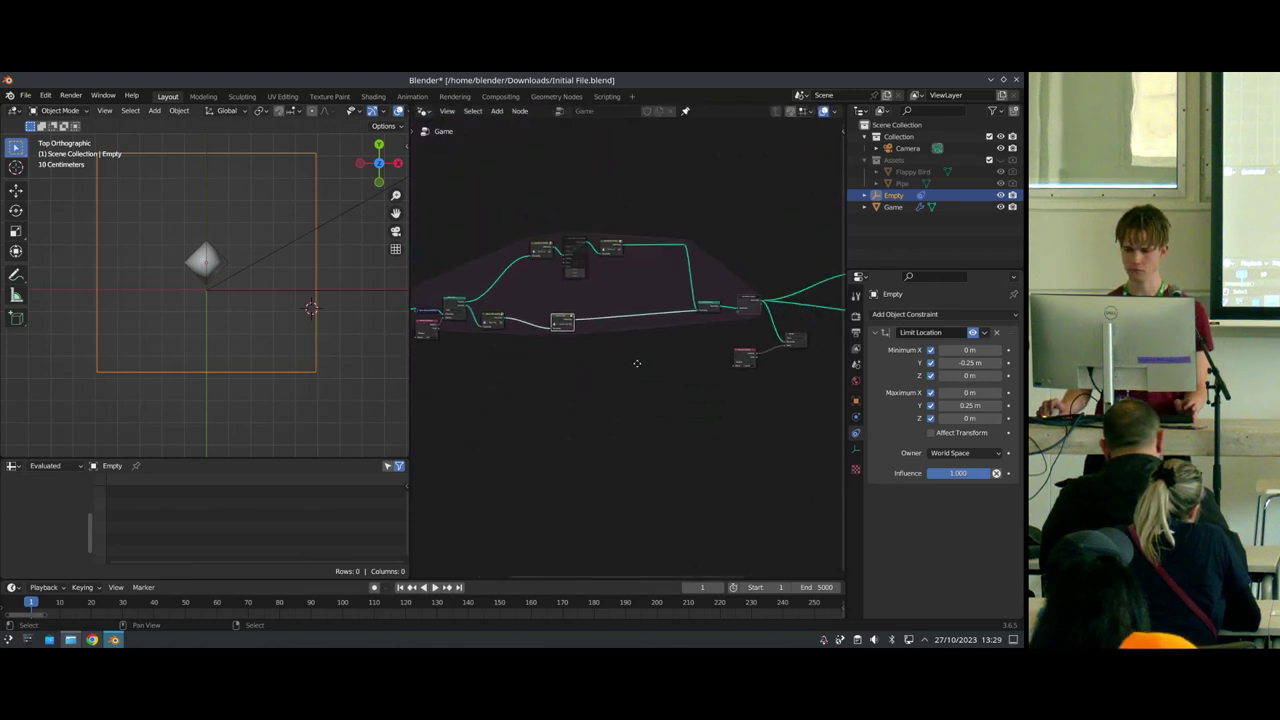
{"action": "scroll", "coordinate": [637, 363], "scroll_direction": "up", "scroll_amount": 5}
{"action": "middle_click_drag", "start_coordinate": [577, 280], "coordinate": [619, 334]}
{"action": "scroll", "coordinate": [619, 334], "scroll_direction": "up", "scroll_amount": 4}
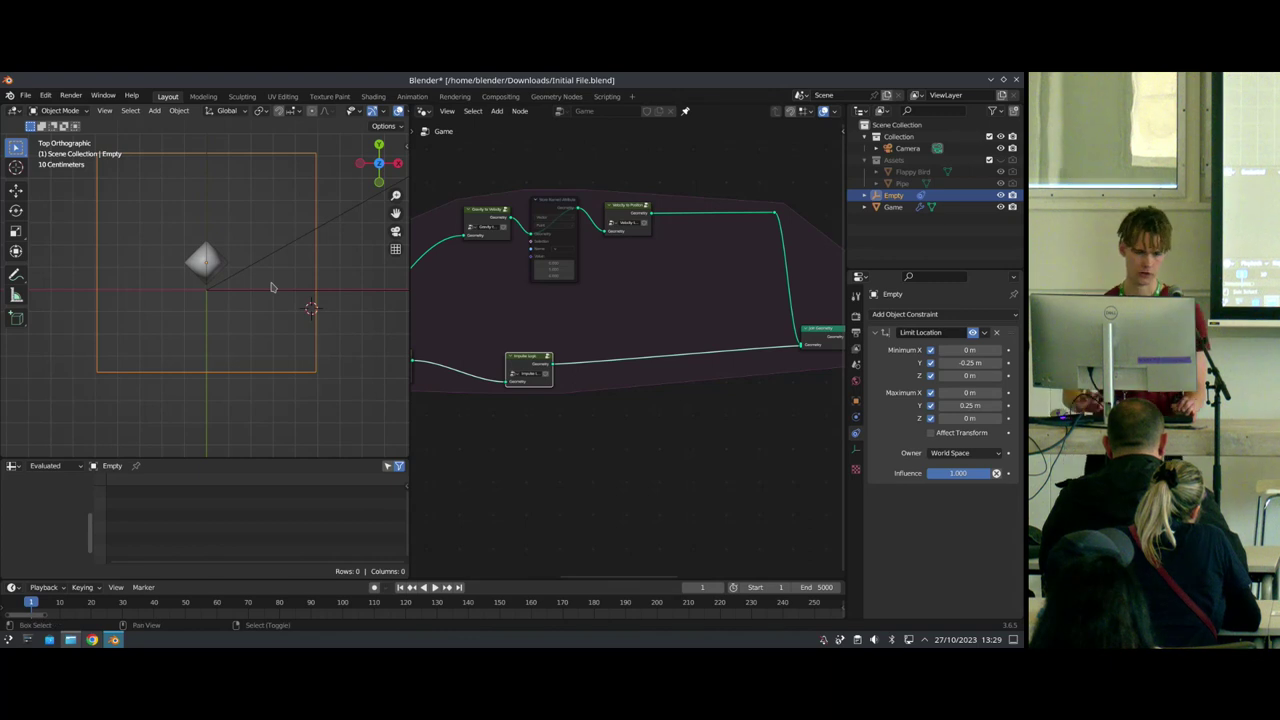
{"action": "scroll", "coordinate": [507, 363], "scroll_direction": "down", "scroll_amount": 6}
{"action": "middle_click_drag", "start_coordinate": [507, 363], "coordinate": [580, 369]}
{"action": "scroll", "coordinate": [660, 369], "scroll_direction": "up", "scroll_amount": 3}
{"action": "mouse_move", "coordinate": [660, 369]}
{"action": "middle_mouse_down"}
{"action": "mouse_move", "coordinate": [617, 363]}
{"action": "mouse_move", "coordinate": [678, 353]}
{"action": "middle_mouse_up"}
{"action": "scroll", "coordinate": [617, 363], "scroll_direction": "down", "scroll_amount": 3}
{"action": "scroll", "coordinate": [620, 351], "scroll_direction": "up", "scroll_amount": 3}
{"action": "scroll", "coordinate": [487, 347], "scroll_direction": "up", "scroll_amount": 1}
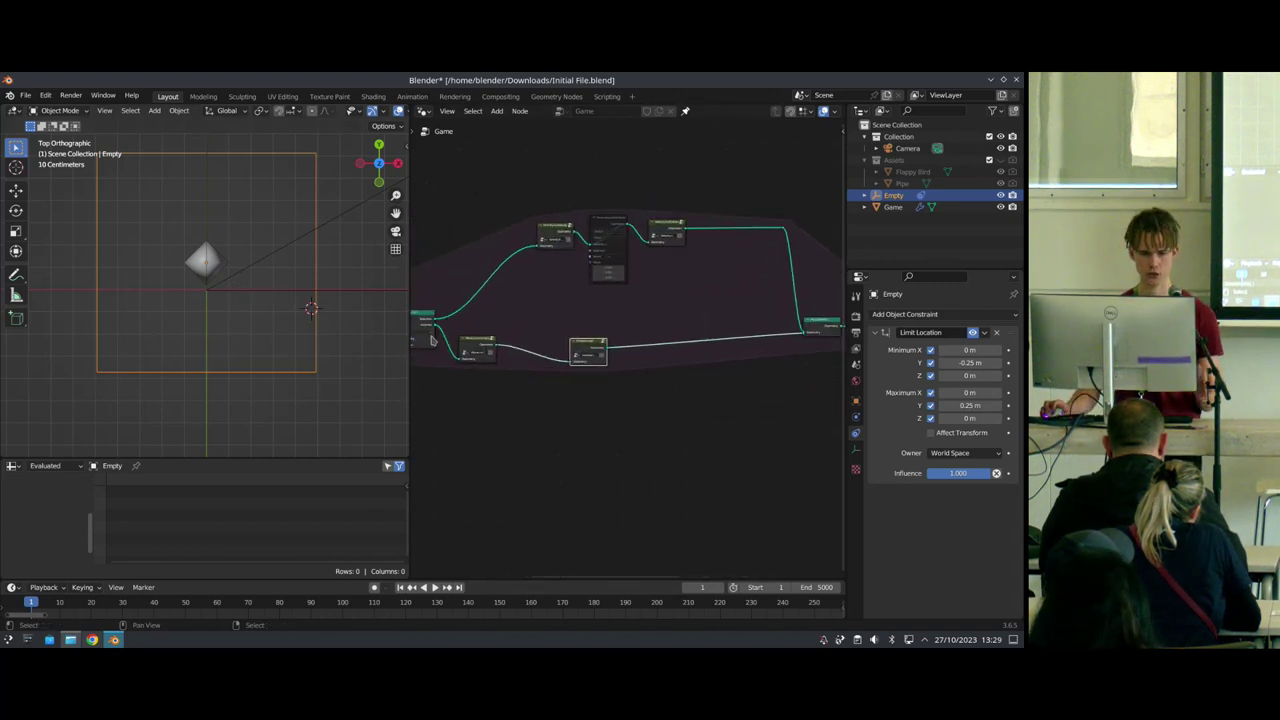
{"action": "scroll", "coordinate": [269, 326], "scroll_direction": "down", "scroll_amount": 5}
Step: Circle the object with an annotation and bring the Simulation Output and Viewer nodes into view
{"action": "middle_click_drag", "start_coordinate": [258, 162], "coordinate": [223, 231], "text": "shift"}
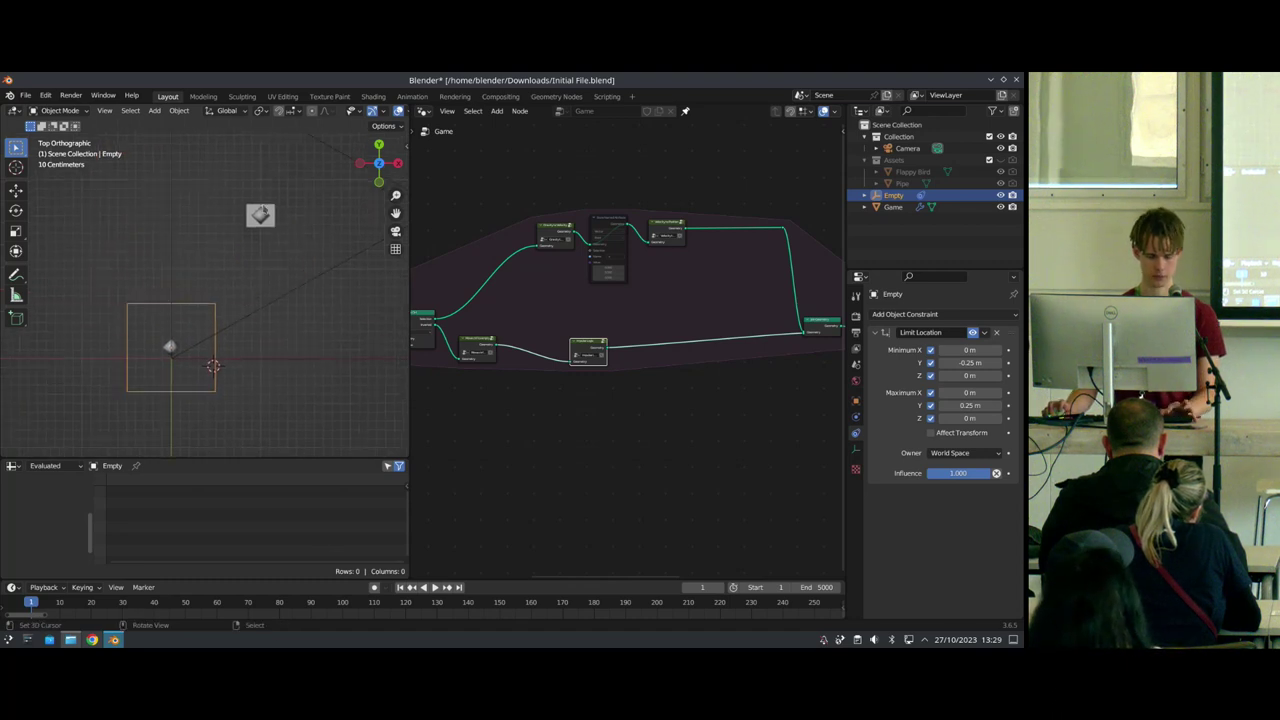
{"action": "mouse_move", "coordinate": [243, 270]}
{"action": "left_mouse_down"}
{"action": "mouse_move", "coordinate": [315, 250]}
{"action": "mouse_move", "coordinate": [250, 162]}
{"action": "left_mouse_up"}
{"action": "scroll", "coordinate": [242, 247], "scroll_direction": "down", "scroll_amount": 6}
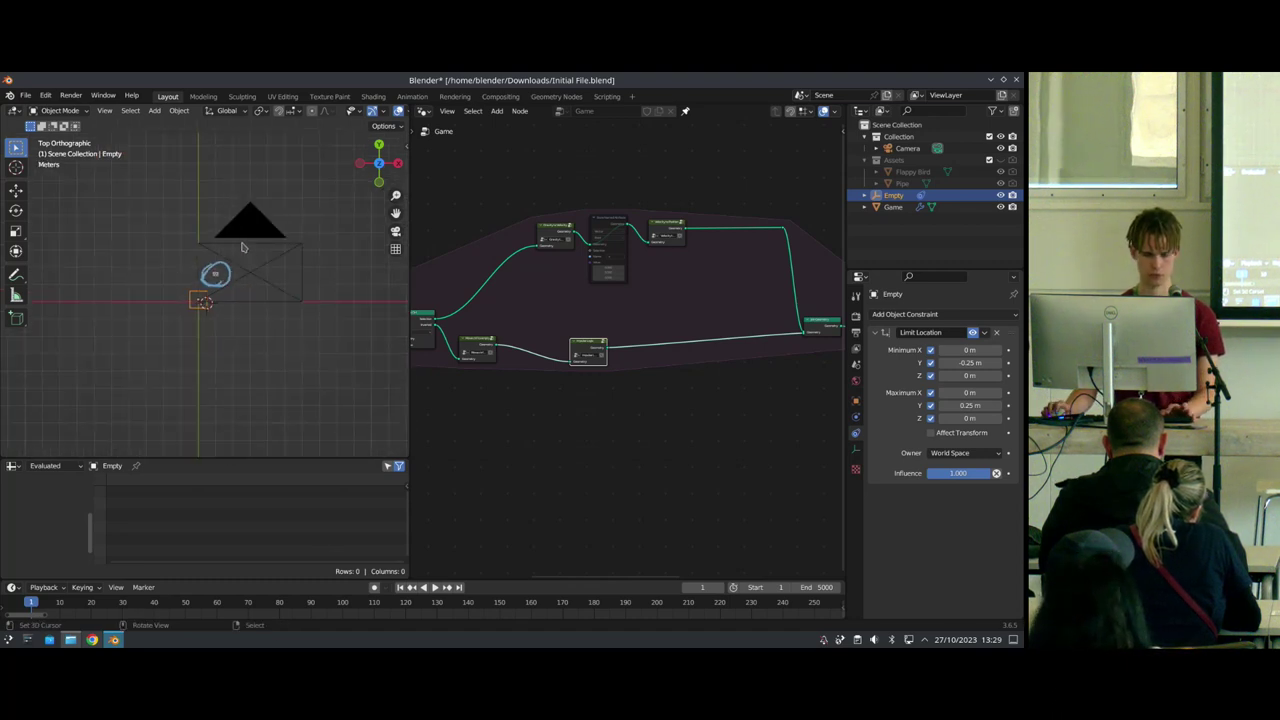
{"action": "scroll", "coordinate": [201, 308], "scroll_direction": "up", "scroll_amount": 5}
{"action": "scroll", "coordinate": [640, 350], "scroll_direction": "down", "scroll_amount": 7}
{"action": "middle_click_drag", "start_coordinate": [731, 362], "coordinate": [655, 395]}
{"action": "scroll", "coordinate": [660, 394], "scroll_direction": "up", "scroll_amount": 9}
{"action": "middle_click_drag", "start_coordinate": [734, 394], "coordinate": [652, 397]}
Step: View the Viewer node's data and test-play while moving the Empty, then rewind to frame 1
{"action": "left_click", "coordinate": [756, 415]}
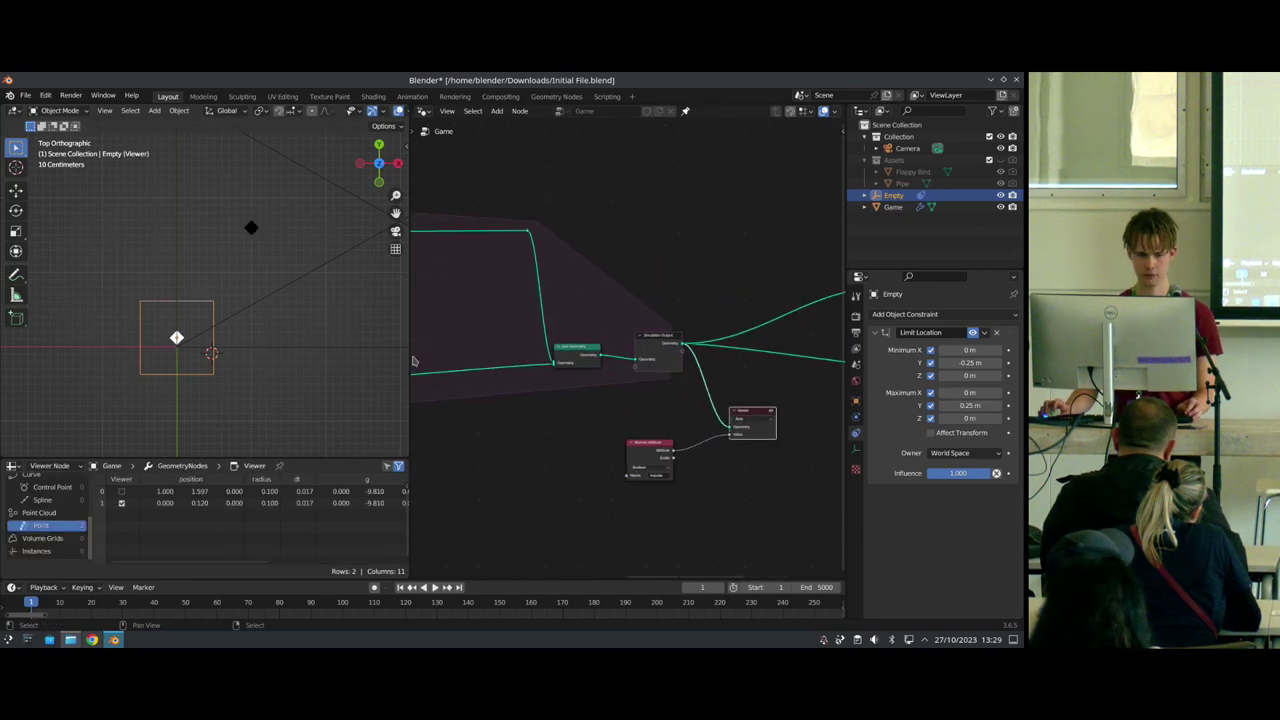
{"action": "key", "text": "space"}
{"action": "key", "text": "g"}
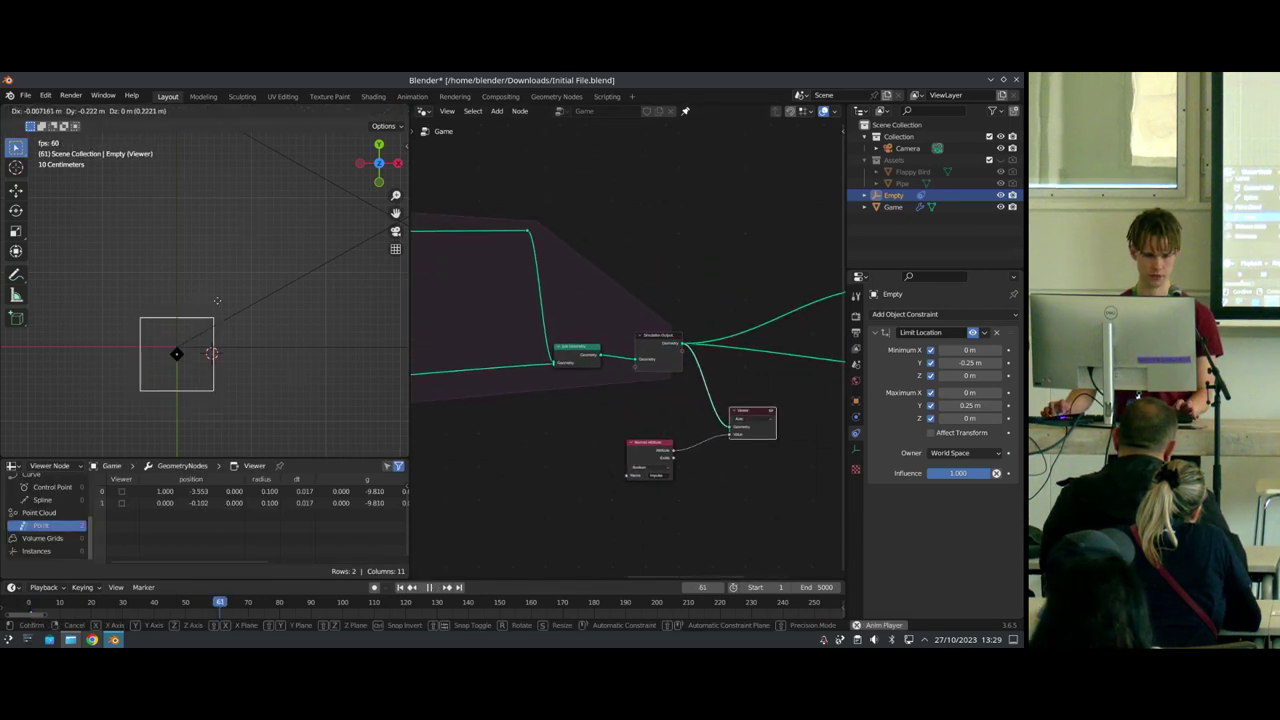
{"action": "left_click", "coordinate": [219, 306]}
{"action": "key", "text": "shift+Left"}
{"action": "key", "text": "g"}
{"action": "left_click", "coordinate": [238, 319]}
{"action": "key", "text": "space"}
{"action": "key", "text": "shift+Left"}
Step: Spread Velocity to Position and Store Named Attribute right, moving Impulse Logic left
{"action": "middle_click_drag", "start_coordinate": [450, 320], "coordinate": [585, 345]}
{"action": "left_click_drag", "start_coordinate": [600, 225], "coordinate": [725, 221]}
{"action": "left_click_drag", "start_coordinate": [490, 217], "coordinate": [620, 208]}
{"action": "middle_click_drag", "start_coordinate": [459, 410], "coordinate": [538, 396]}
{"action": "left_click_drag", "start_coordinate": [536, 406], "coordinate": [485, 397]}
{"action": "left_click_drag", "start_coordinate": [698, 190], "coordinate": [685, 190]}
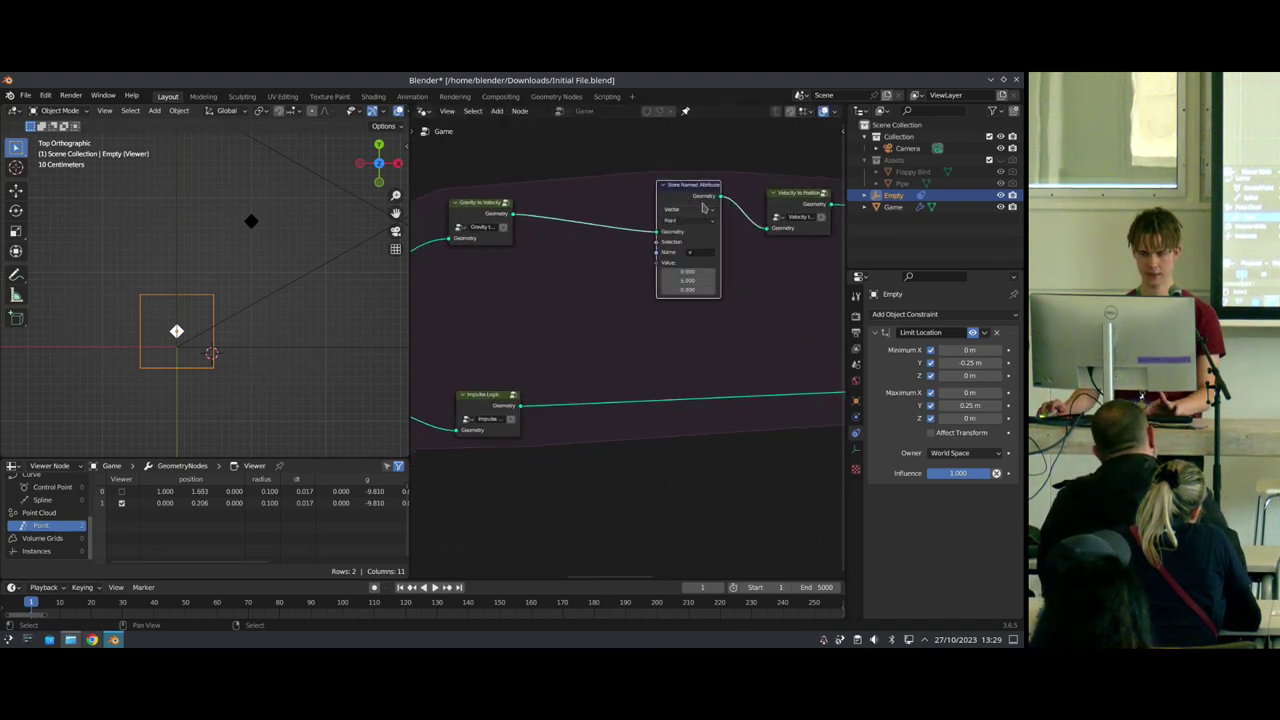
Step: Add a vector Switch node and link its output into Store Named Attribute's Value
{"action": "key", "text": "shift+a"}
{"action": "type", "text": "switch"}
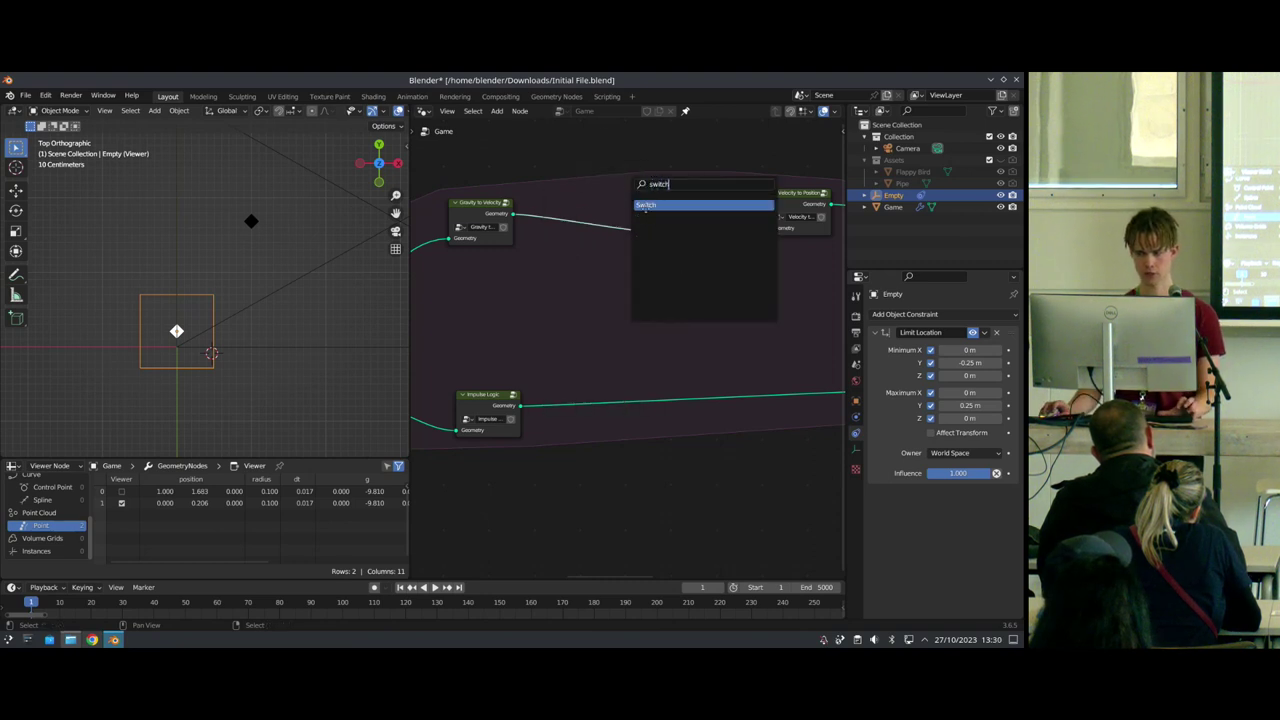
{"action": "left_click", "coordinate": [646, 205]}
{"action": "left_click", "coordinate": [590, 295]}
{"action": "left_click", "coordinate": [588, 291]}
{"action": "left_click", "coordinate": [591, 331]}
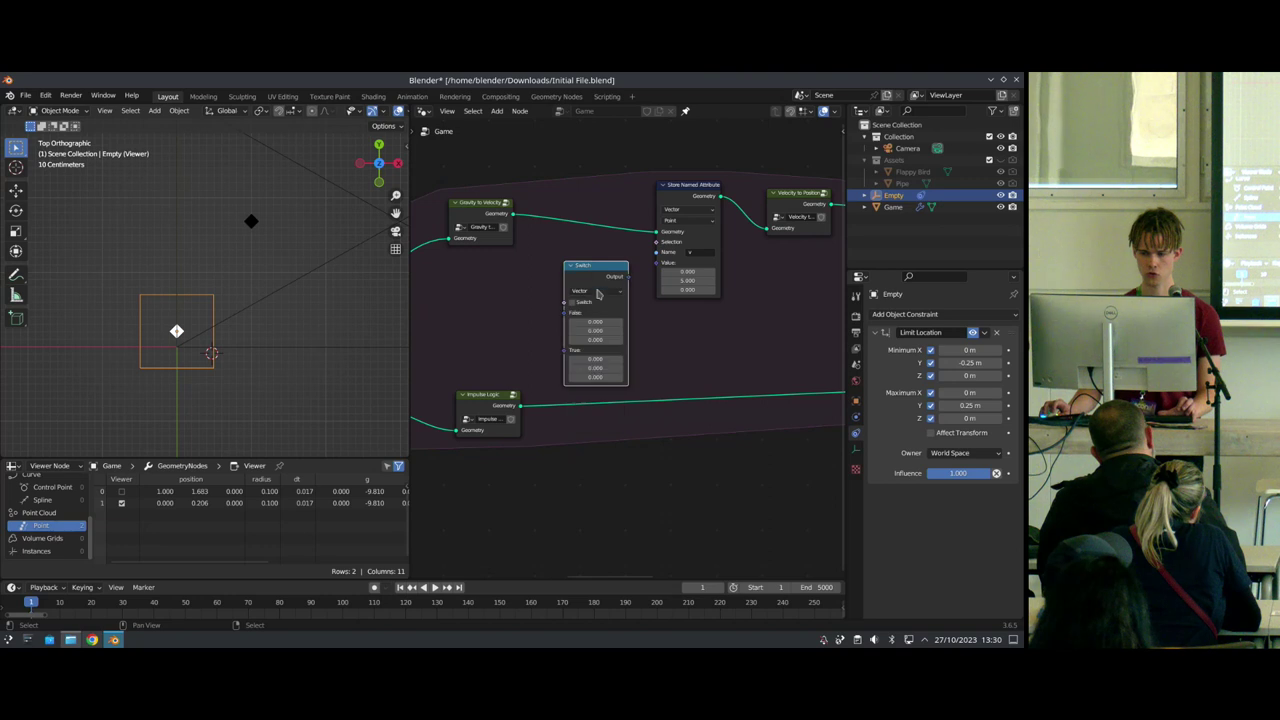
{"action": "left_click_drag", "start_coordinate": [674, 212], "coordinate": [704, 197]}
{"action": "left_click_drag", "start_coordinate": [628, 276], "coordinate": [689, 250]}
{"action": "left_click_drag", "start_coordinate": [592, 264], "coordinate": [624, 240]}
Step: Set the Switch True Y to 5 and feed a Named Attribute reading v into False
{"action": "key", "text": "shift+a"}
{"action": "type", "text": "snamed"}
{"action": "key", "text": "Return"}
{"action": "left_click", "coordinate": [562, 300]}
{"action": "scroll", "coordinate": [559, 303], "scroll_direction": "up", "scroll_amount": 2}
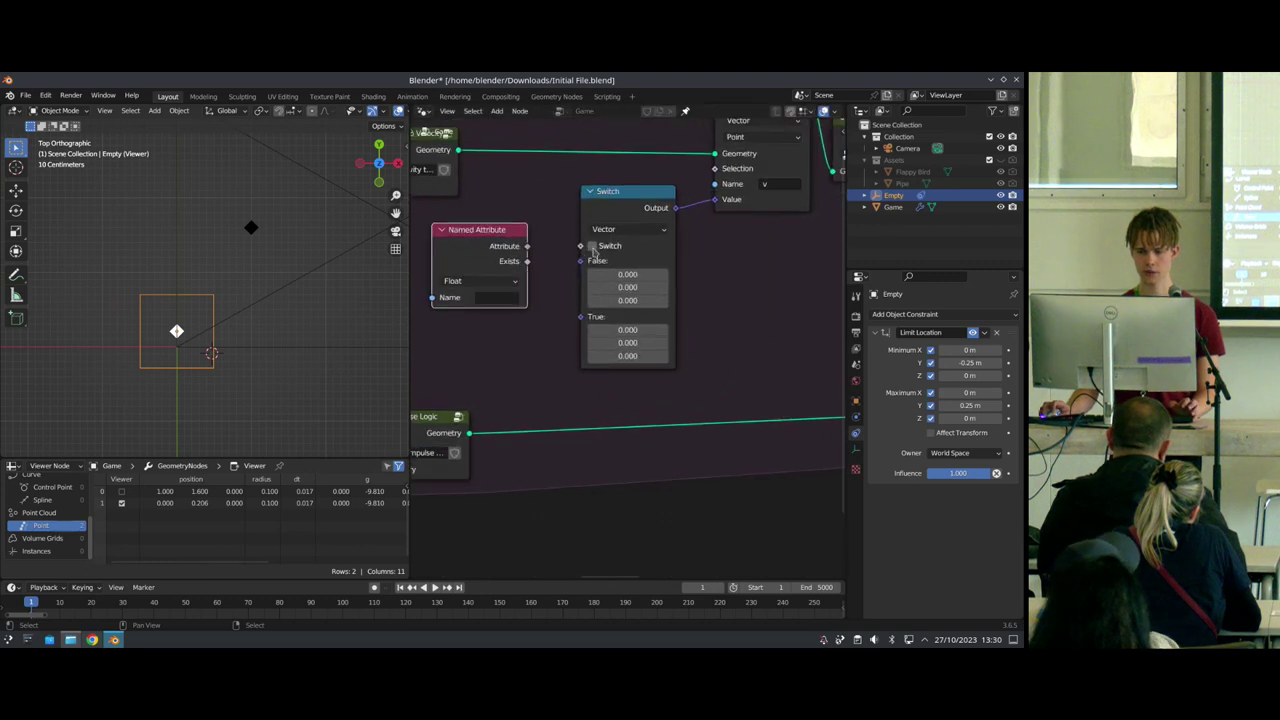
{"action": "left_click", "coordinate": [638, 342]}
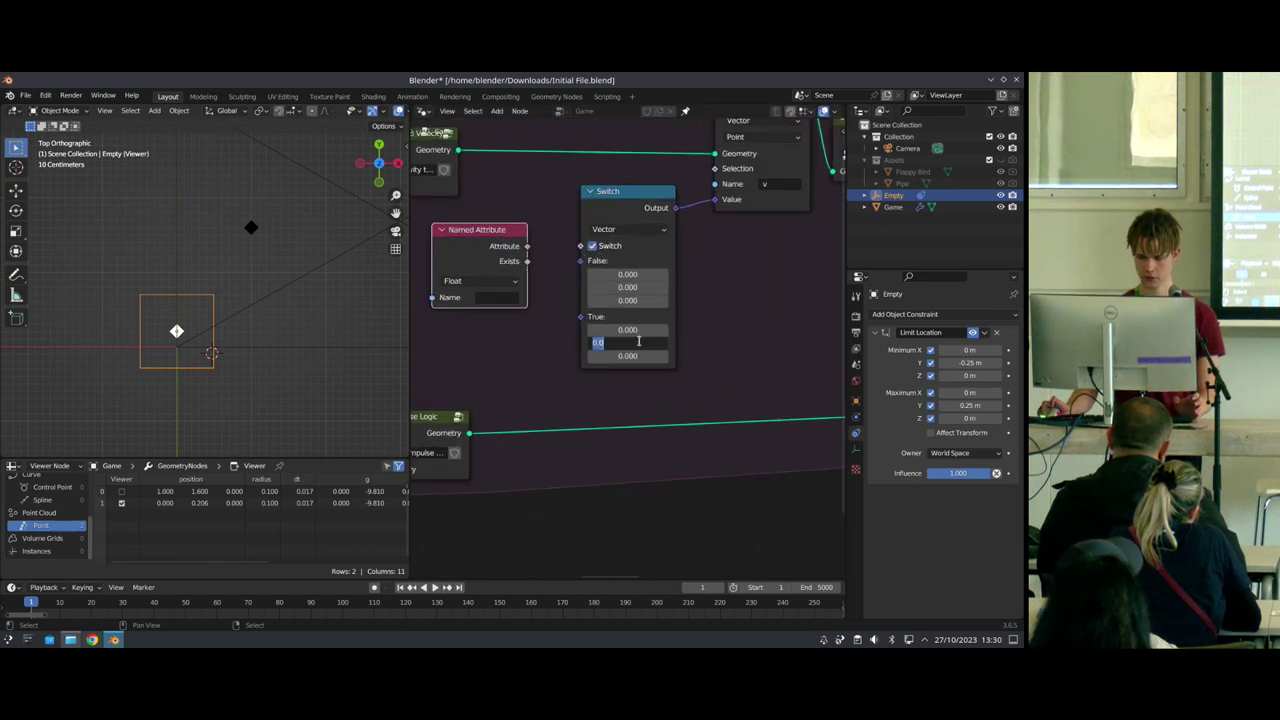
{"action": "key", "text": "Return"}
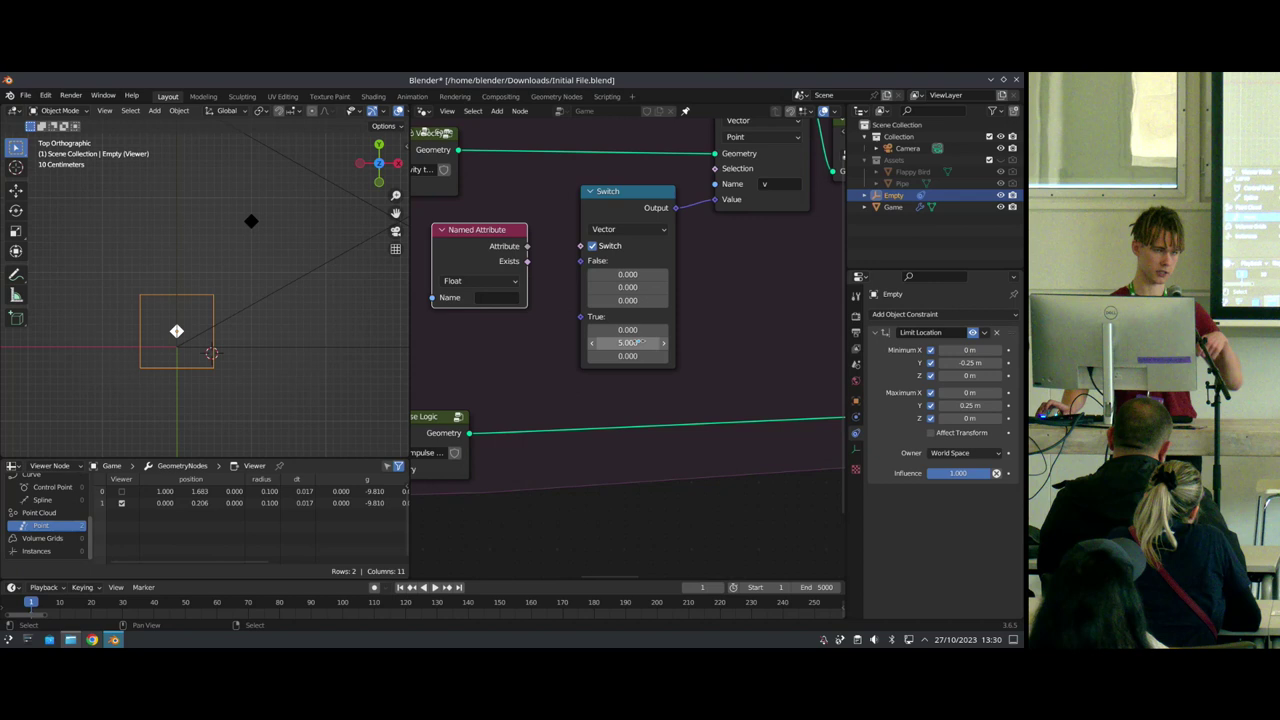
{"action": "left_click", "coordinate": [498, 297]}
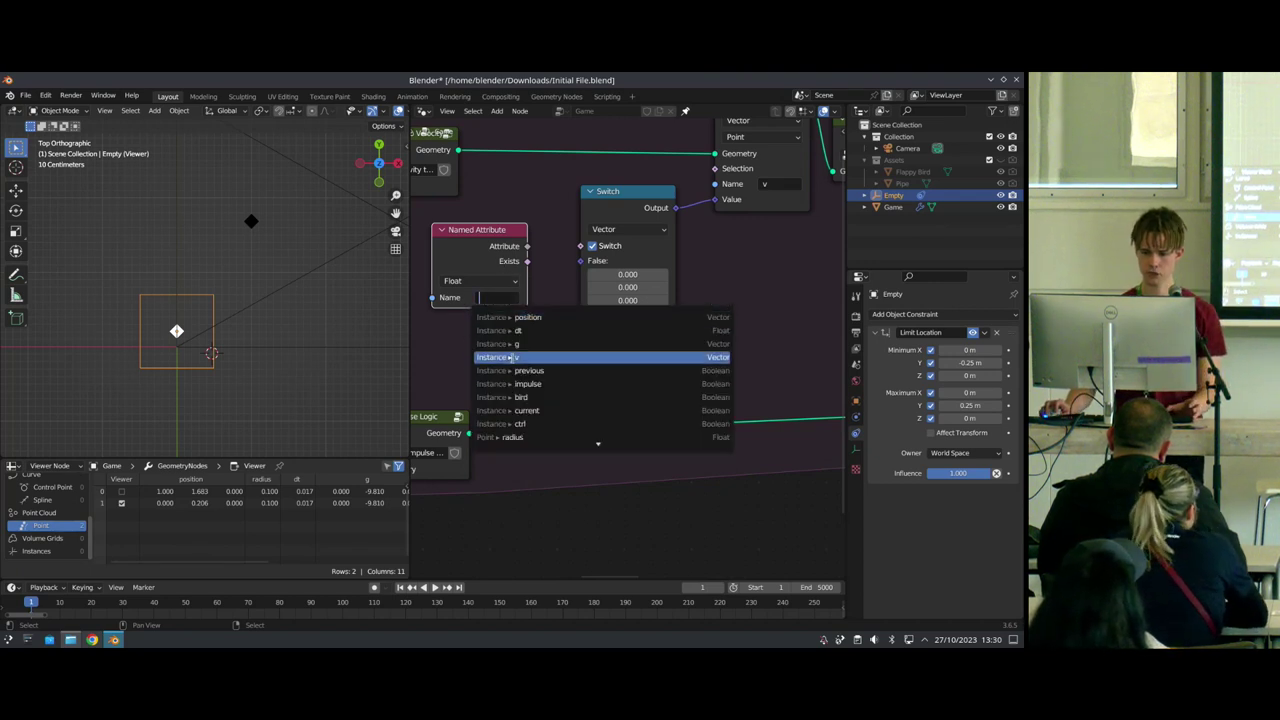
{"action": "left_click", "coordinate": [515, 357]}
{"action": "left_click_drag", "start_coordinate": [528, 247], "coordinate": [580, 260]}
Step: Duplicate the Named Attribute node and make the copy read the impulse attribute
{"action": "left_click_drag", "start_coordinate": [490, 231], "coordinate": [517, 241]}
{"action": "left_click_drag", "start_coordinate": [625, 208], "coordinate": [643, 204]}
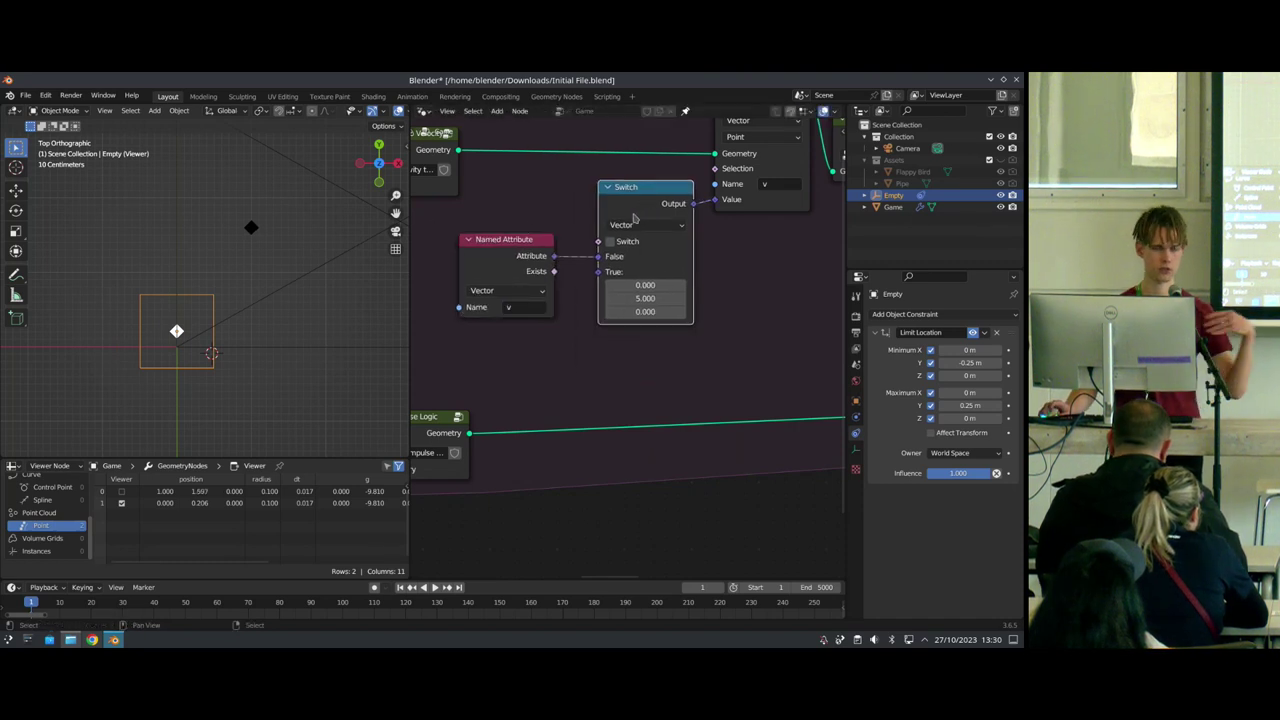
{"action": "left_click", "coordinate": [508, 260]}
{"action": "middle_click_drag", "start_coordinate": [508, 260], "coordinate": [563, 260]}
{"action": "left_click_drag", "start_coordinate": [563, 260], "coordinate": [556, 304]}
{"action": "key", "text": "shift+d"}
{"action": "left_click", "coordinate": [558, 232]}
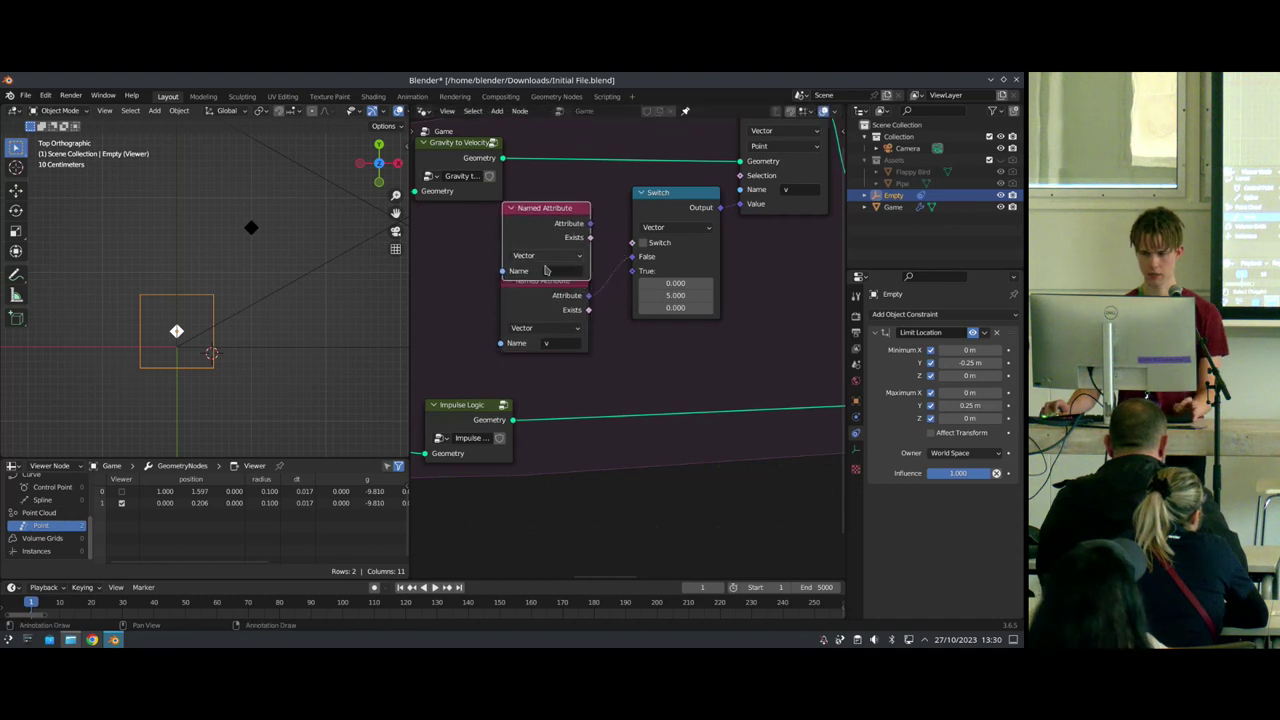
{"action": "left_click", "coordinate": [549, 270]}
{"action": "left_click", "coordinate": [583, 352]}
{"action": "mouse_move", "coordinate": [590, 223]}
{"action": "left_mouse_down"}
{"action": "mouse_move", "coordinate": [643, 250]}
{"action": "mouse_move", "coordinate": [606, 207]}
{"action": "left_mouse_up"}
Step: Rearrange Gravity to Velocity, Impulse Logic and the impulse node, then select the middle nodes
{"action": "scroll", "coordinate": [498, 209], "scroll_direction": "down", "scroll_amount": 4}
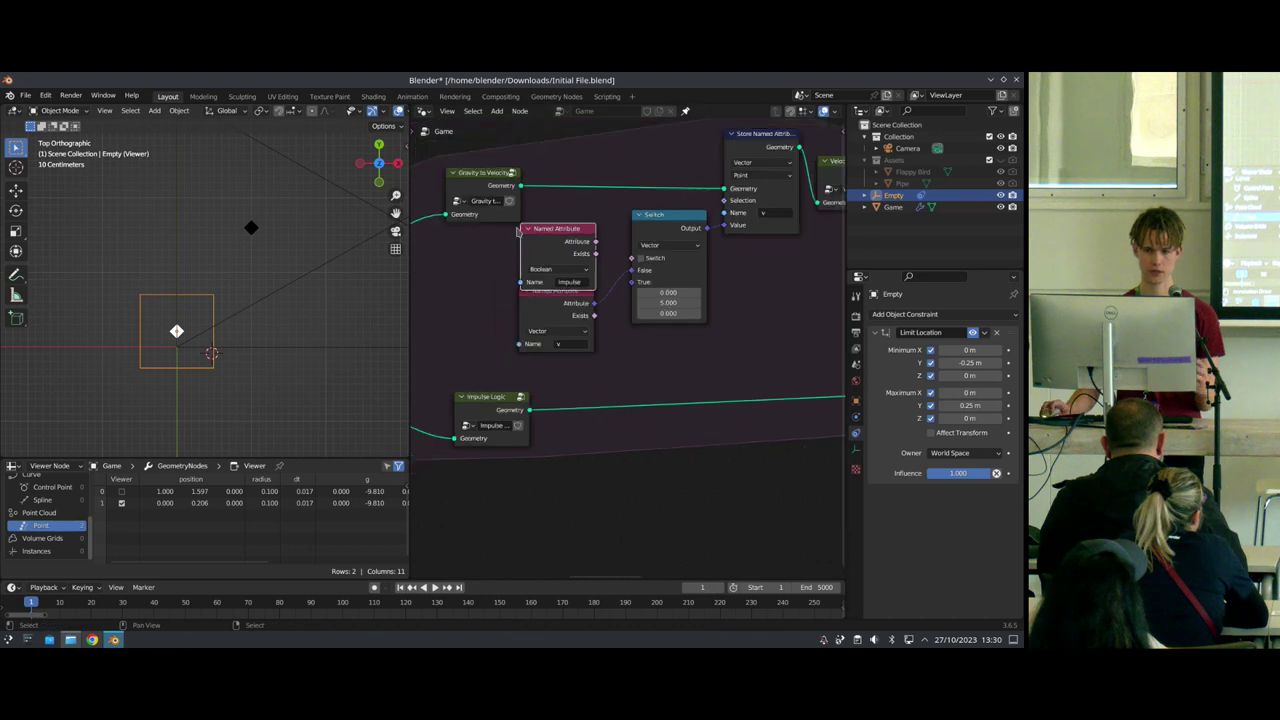
{"action": "left_click", "coordinate": [493, 206]}
{"action": "left_click_drag", "start_coordinate": [493, 205], "coordinate": [481, 179]}
{"action": "left_click_drag", "start_coordinate": [509, 403], "coordinate": [465, 408]}
{"action": "left_click_drag", "start_coordinate": [563, 257], "coordinate": [559, 236]}
{"action": "scroll", "coordinate": [680, 346], "scroll_direction": "down", "scroll_amount": 4}
{"action": "left_click_drag", "start_coordinate": [717, 358], "coordinate": [530, 226]}
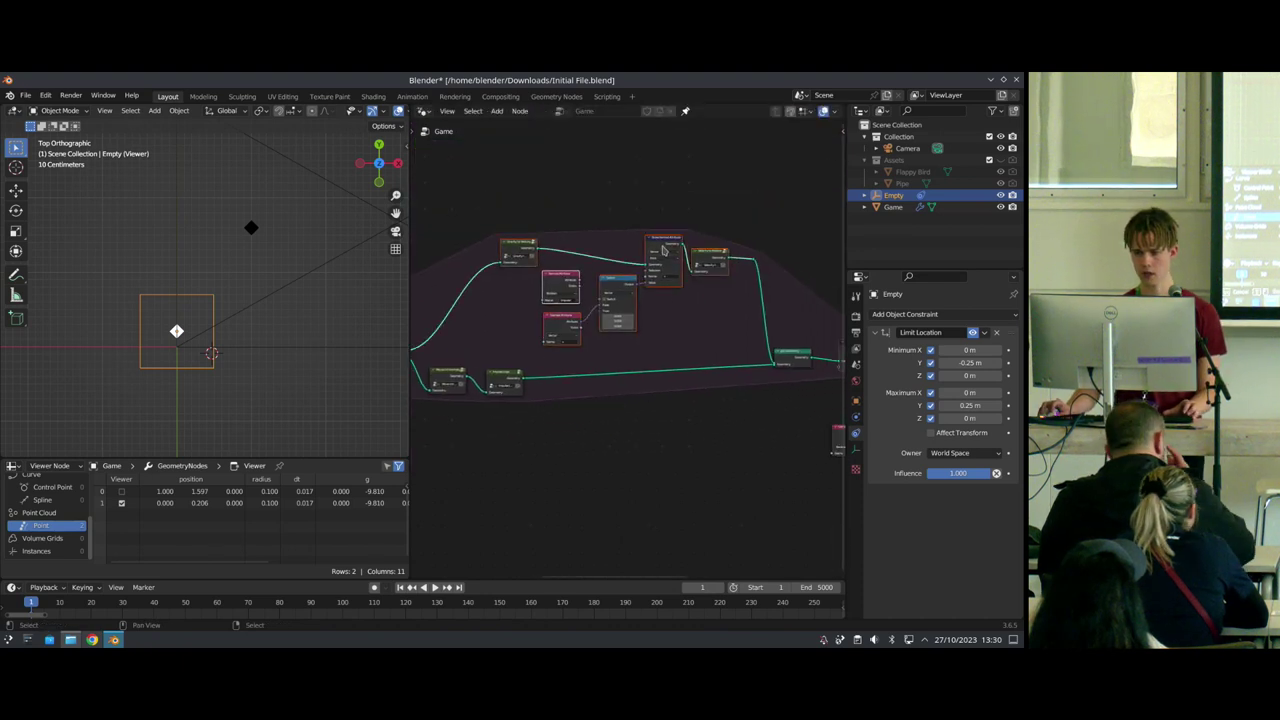
Step: Move the selected nodes up and add a Sample Index node below the Switch
{"action": "left_click_drag", "start_coordinate": [662, 240], "coordinate": [663, 205]}
{"action": "key", "text": "shift+a"}
{"action": "type", "text": "ssmaple inde"}
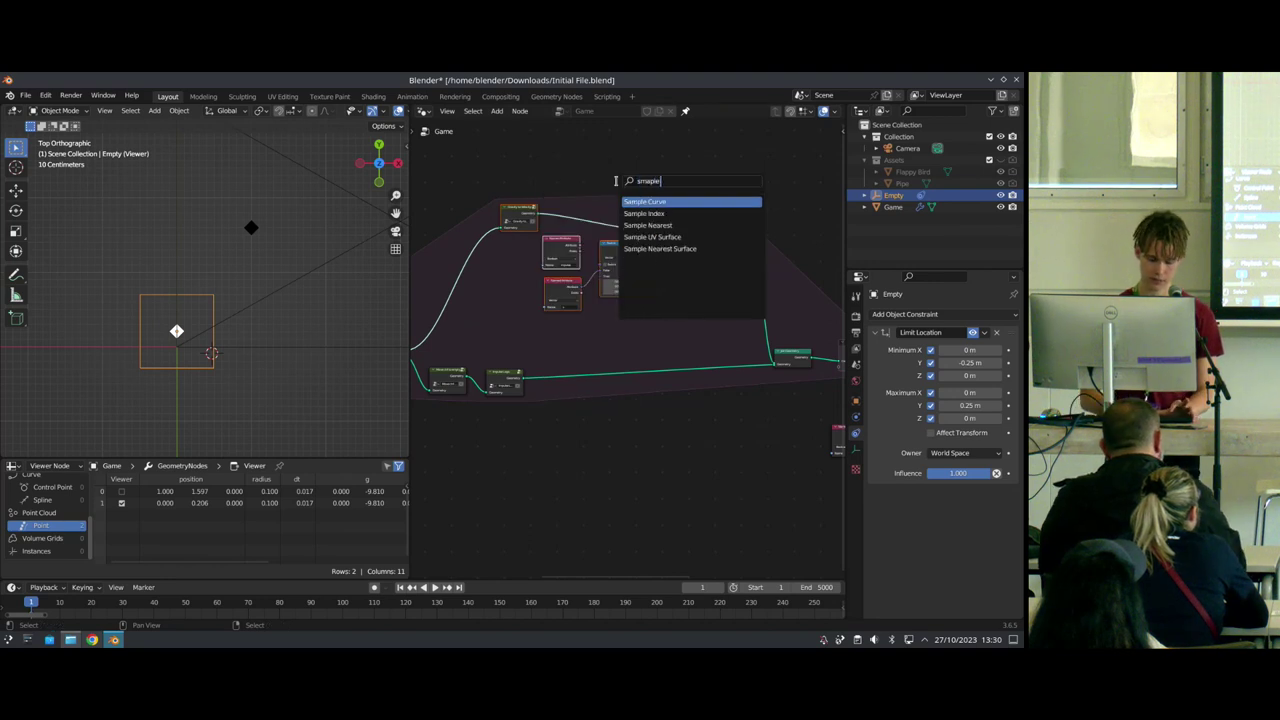
{"action": "left_click", "coordinate": [647, 202]}
{"action": "left_click", "coordinate": [498, 279]}
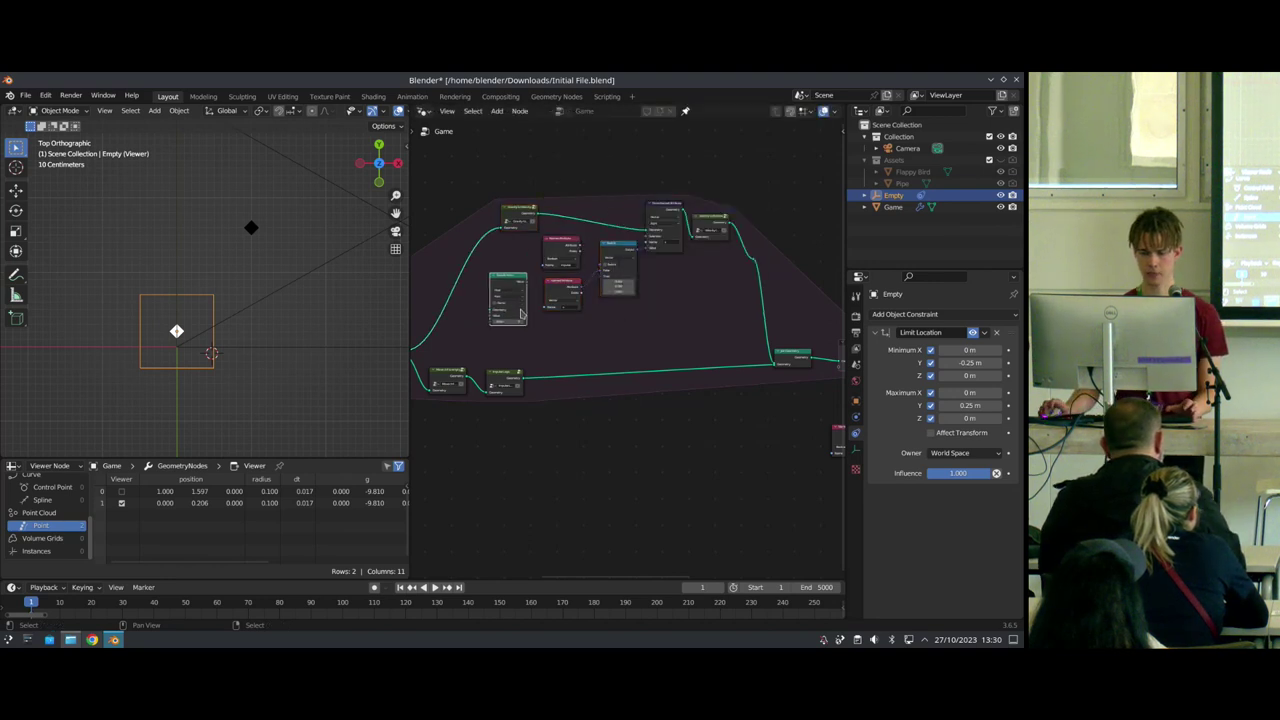
{"action": "scroll", "coordinate": [482, 300], "scroll_direction": "up", "scroll_amount": 8}
{"action": "middle_click_drag", "start_coordinate": [480, 302], "coordinate": [585, 314]}
{"action": "left_click_drag", "start_coordinate": [485, 217], "coordinate": [700, 283]}
{"action": "scroll", "coordinate": [636, 305], "scroll_direction": "down", "scroll_amount": 2}
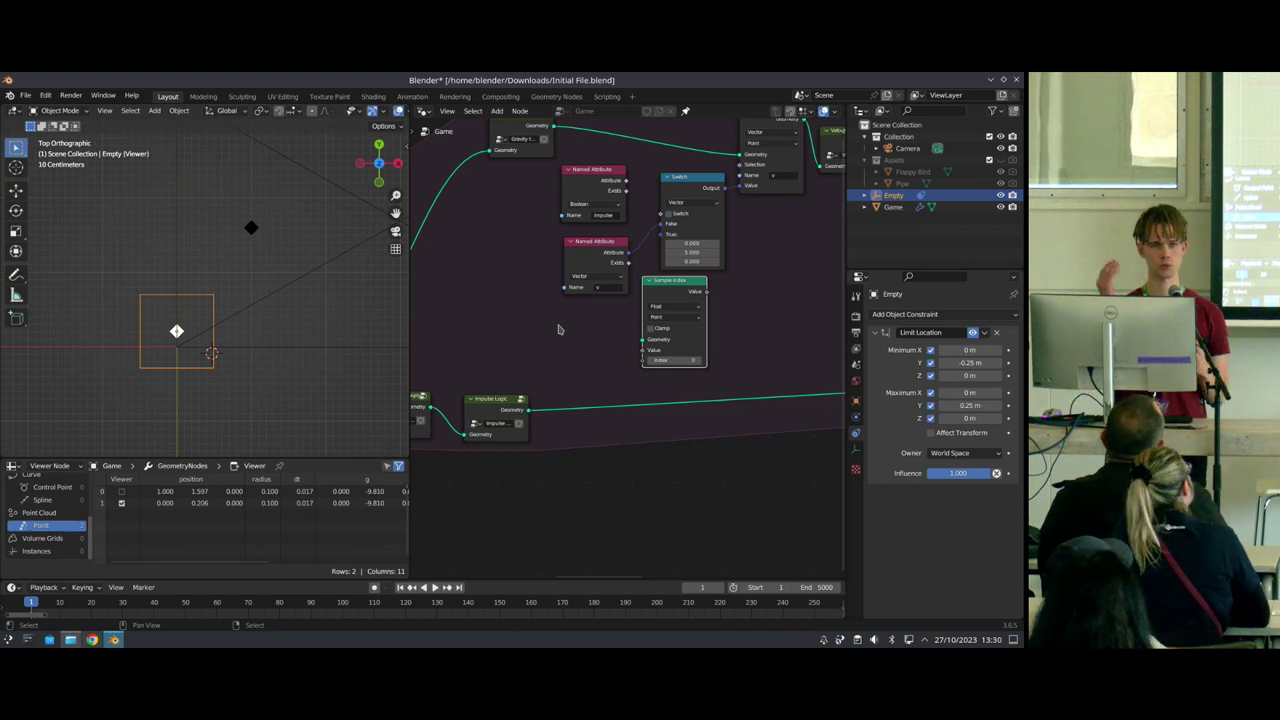
Step: Link Impulse Logic geometry into Sample Index and place the impulse node beside it
{"action": "scroll", "coordinate": [525, 374], "scroll_direction": "up", "scroll_amount": 2}
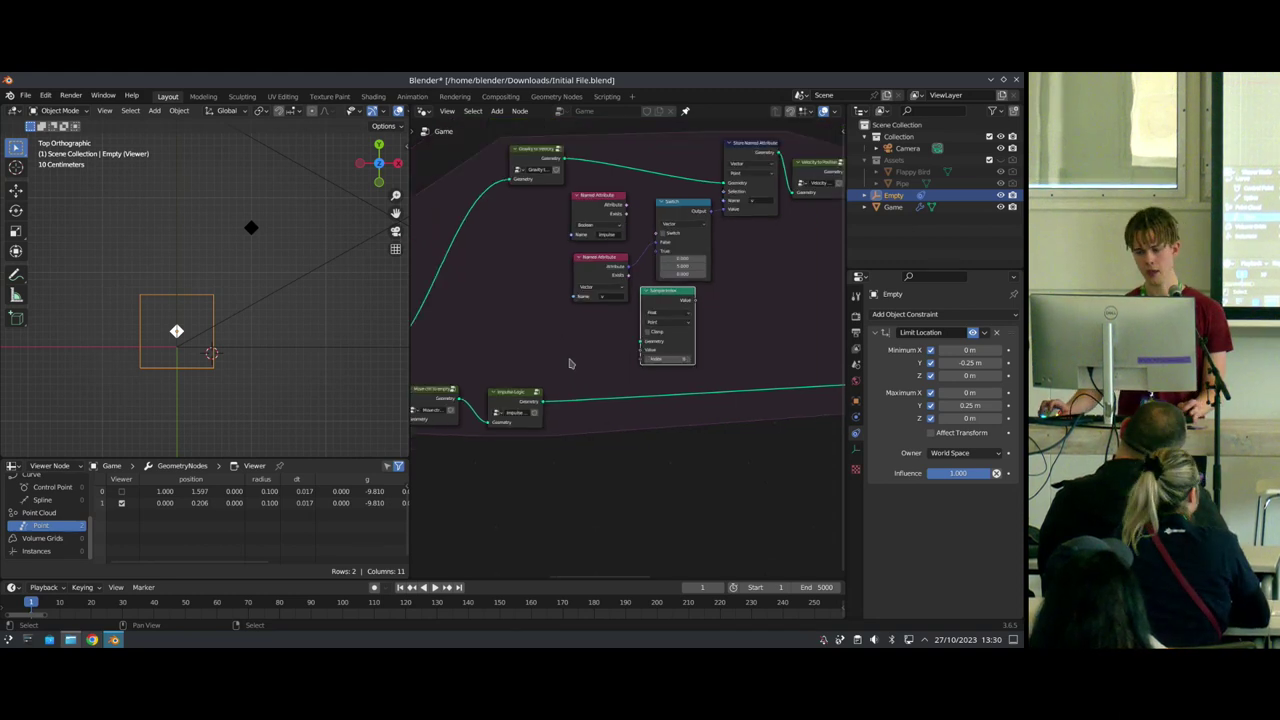
{"action": "left_click_drag", "start_coordinate": [501, 428], "coordinate": [650, 340]}
{"action": "middle_click_drag", "start_coordinate": [712, 390], "coordinate": [608, 394]}
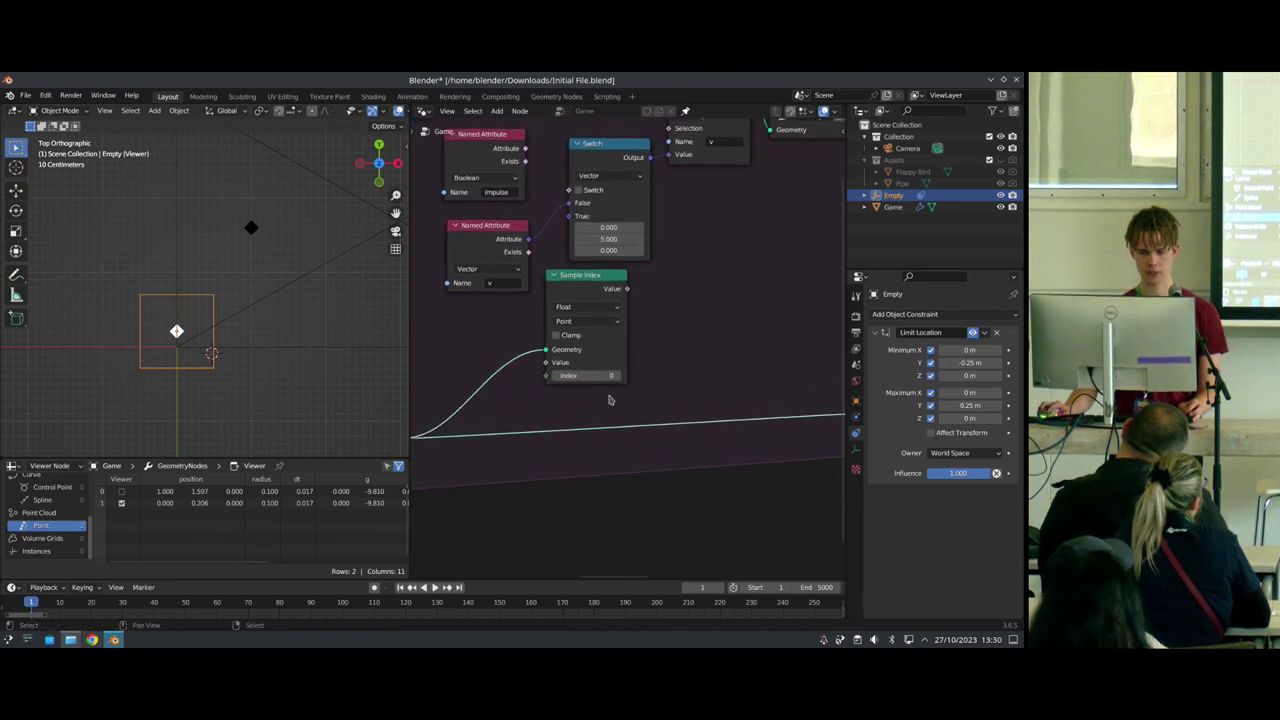
{"action": "scroll", "coordinate": [600, 392], "scroll_direction": "up", "scroll_amount": 3}
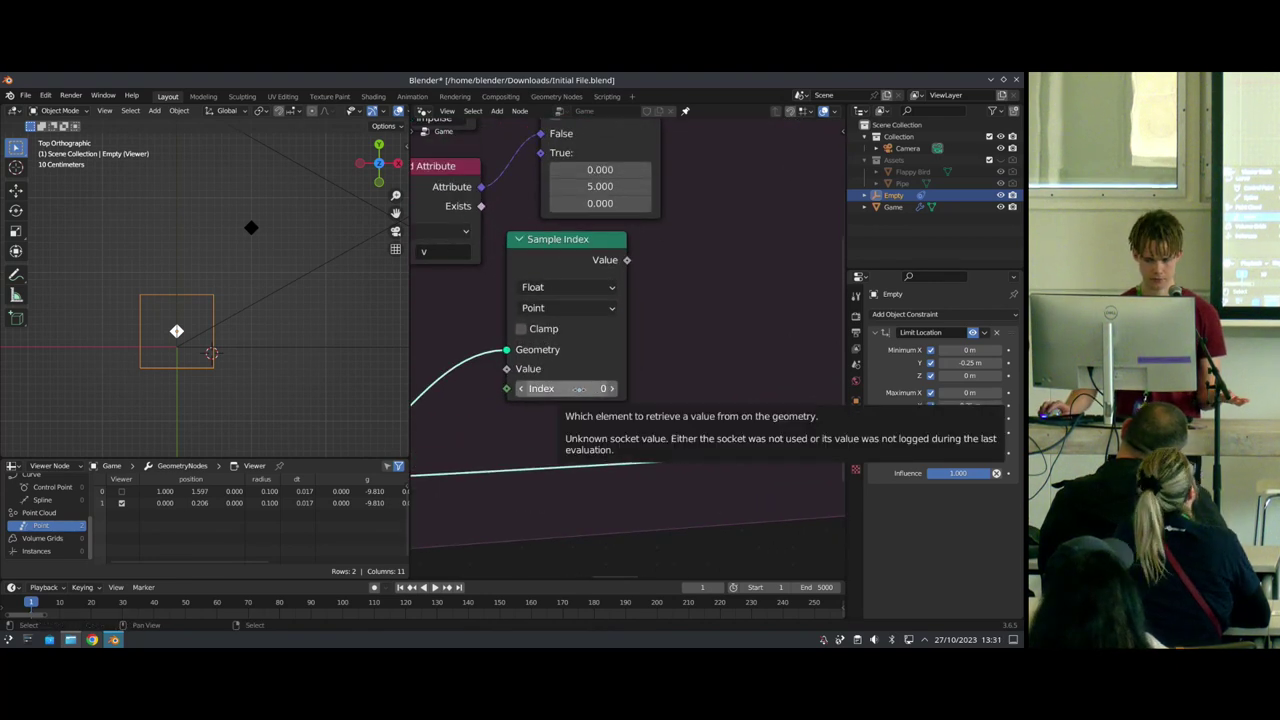
{"action": "scroll", "coordinate": [578, 388], "scroll_direction": "down", "scroll_amount": 3}
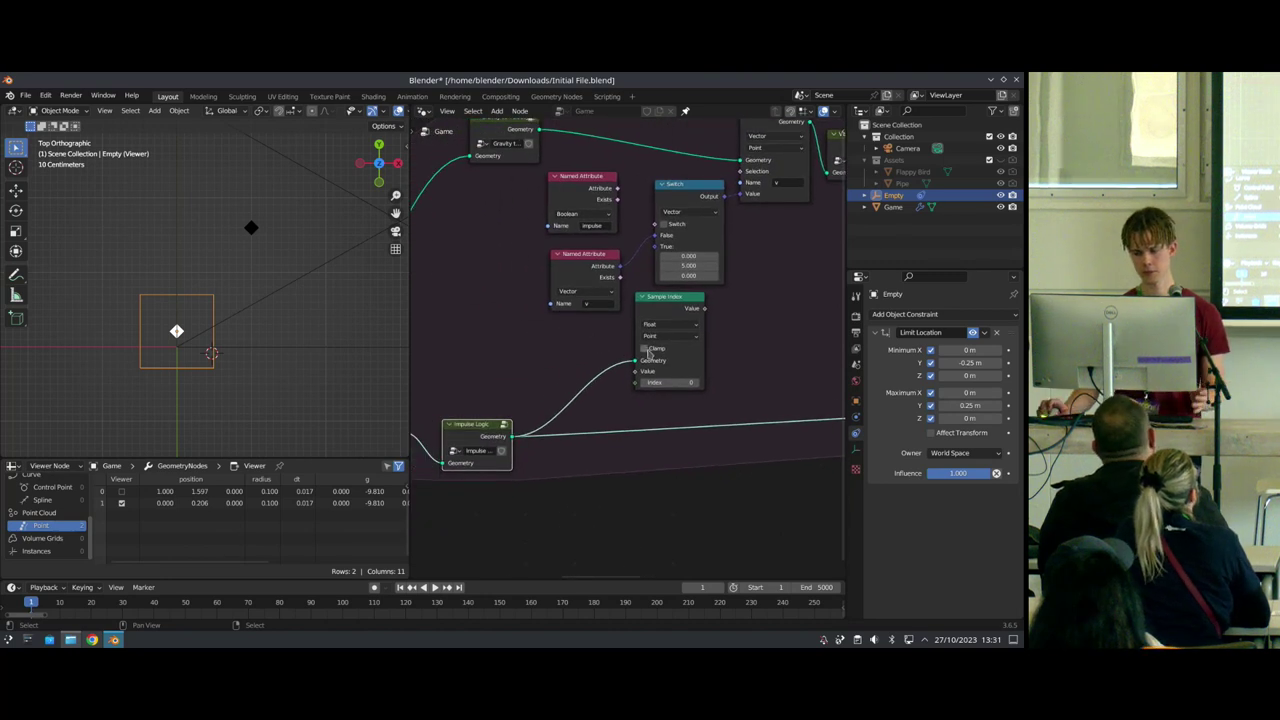
{"action": "scroll", "coordinate": [648, 353], "scroll_direction": "up", "scroll_amount": 3}
{"action": "scroll", "coordinate": [600, 250], "scroll_direction": "down", "scroll_amount": 3}
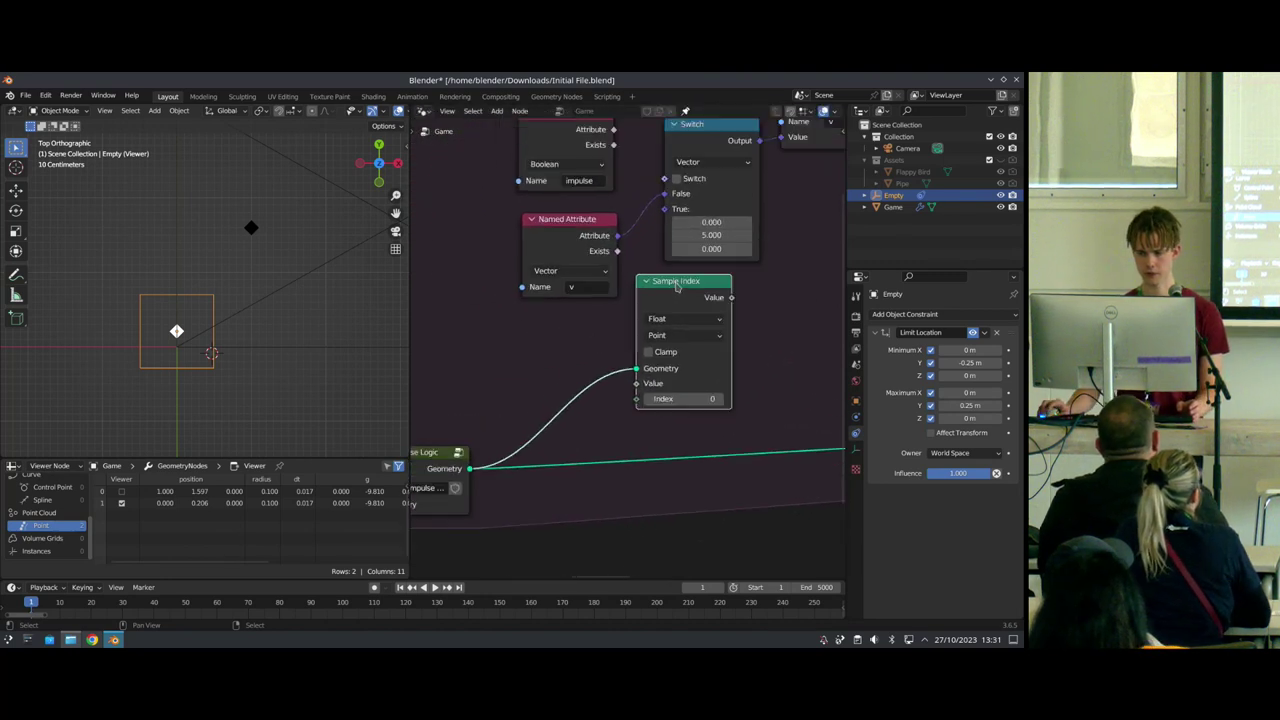
{"action": "left_click_drag", "start_coordinate": [530, 202], "coordinate": [469, 374]}
{"action": "middle_click_drag", "start_coordinate": [532, 364], "coordinate": [608, 314]}
{"action": "scroll", "coordinate": [608, 314], "scroll_direction": "up", "scroll_amount": 4}
Step: Set Sample Index to Boolean, sample impulse, and drive the Switch condition with it
{"action": "left_click", "coordinate": [699, 266]}
{"action": "left_click", "coordinate": [709, 348]}
{"action": "left_click_drag", "start_coordinate": [563, 274], "coordinate": [677, 337]}
{"action": "scroll", "coordinate": [660, 335], "scroll_direction": "down", "scroll_amount": 3}
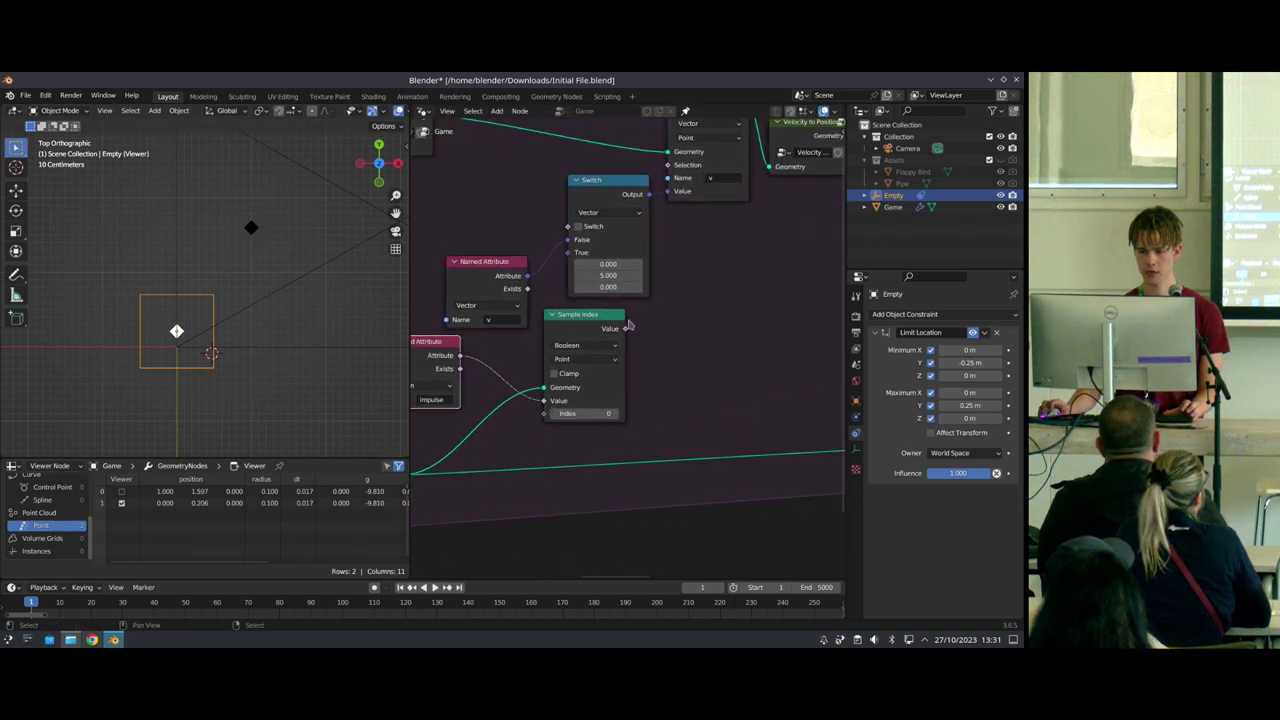
{"action": "left_click_drag", "start_coordinate": [587, 214], "coordinate": [584, 222]}
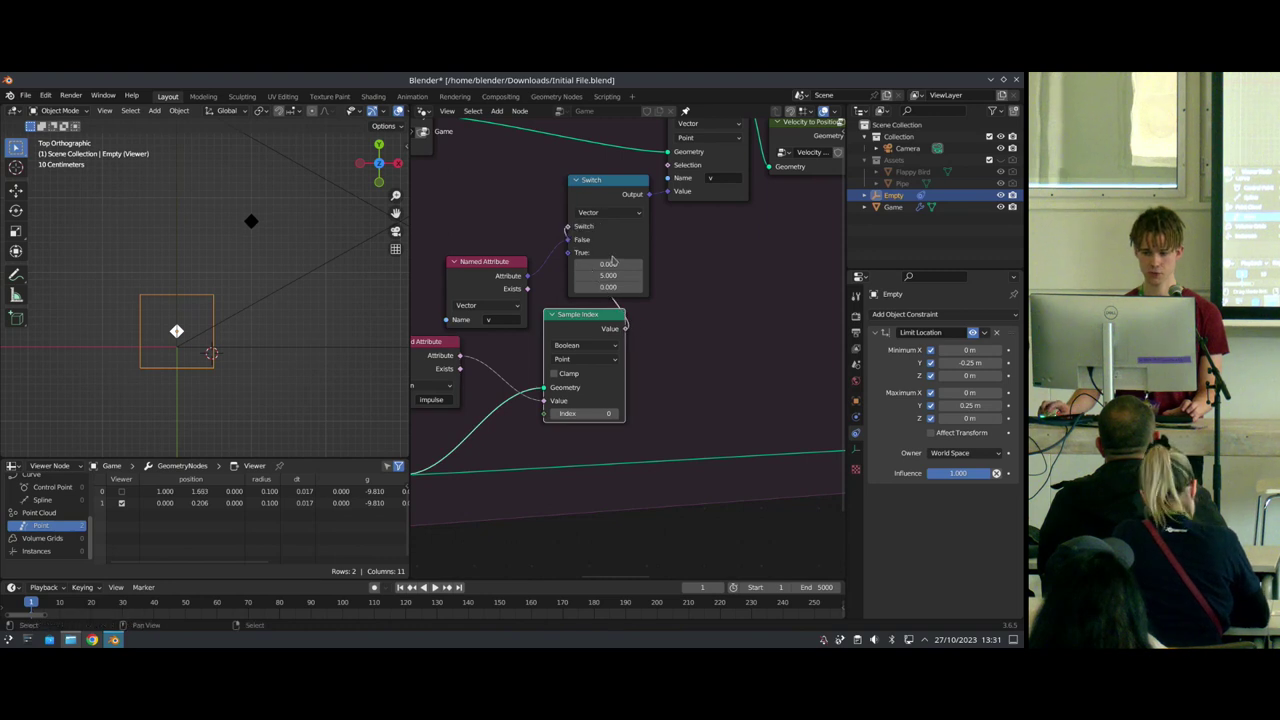
{"action": "scroll", "coordinate": [616, 268], "scroll_direction": "down", "scroll_amount": 2}
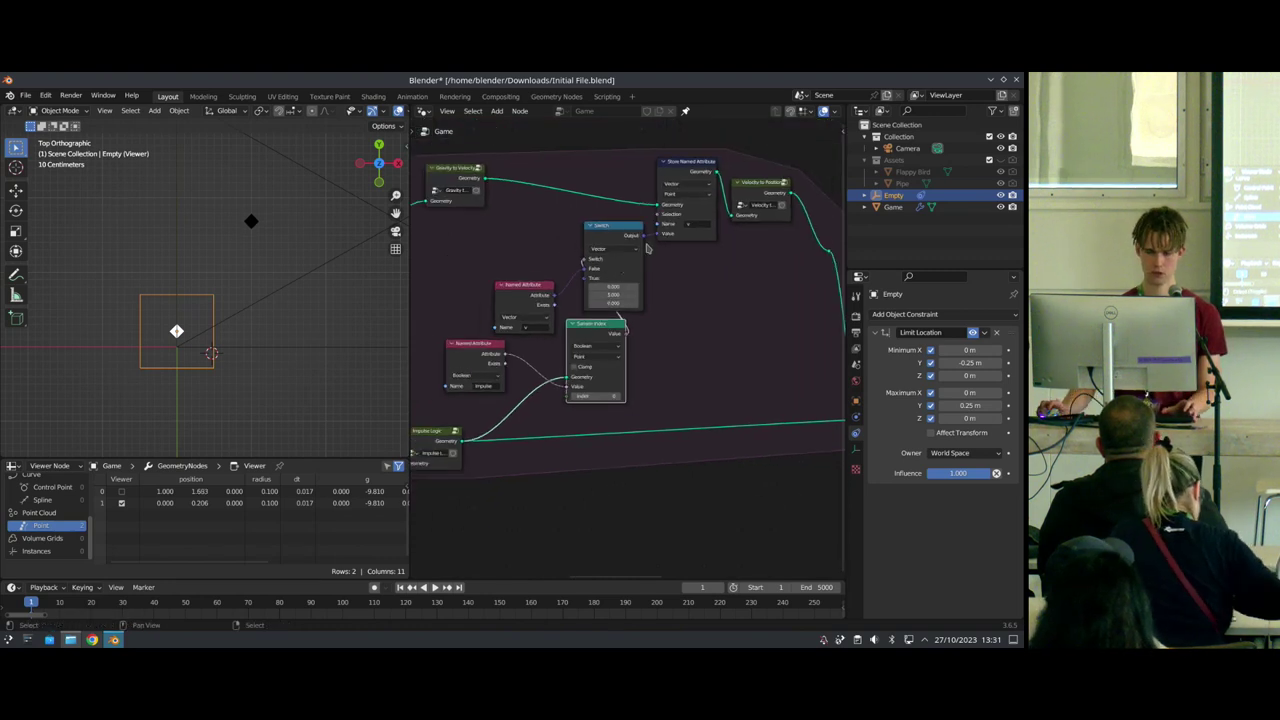
{"action": "scroll", "coordinate": [650, 252], "scroll_direction": "down", "scroll_amount": 4}
{"action": "middle_click_drag", "start_coordinate": [723, 323], "coordinate": [533, 275]}
Step: Play the animation while raising the Empty to test the jump, then return to frame 1
{"action": "key", "text": "space"}
{"action": "key", "text": "g"}
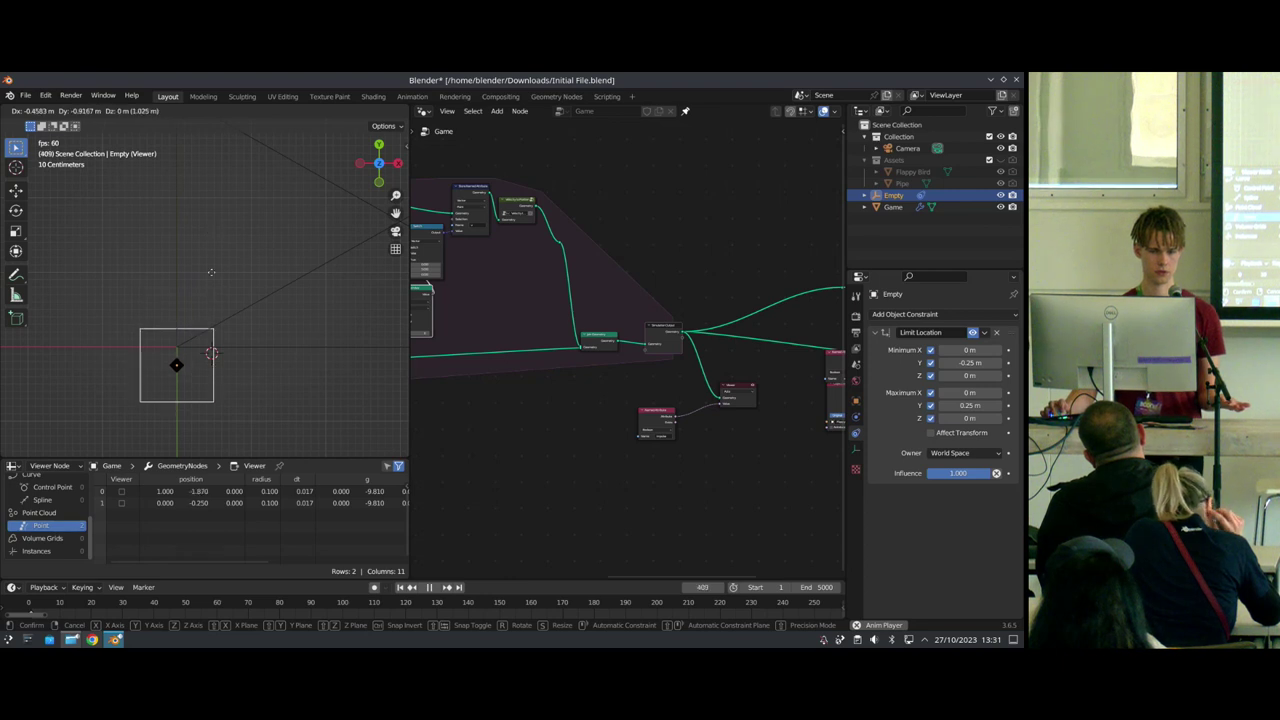
{"action": "left_click", "coordinate": [201, 272]}
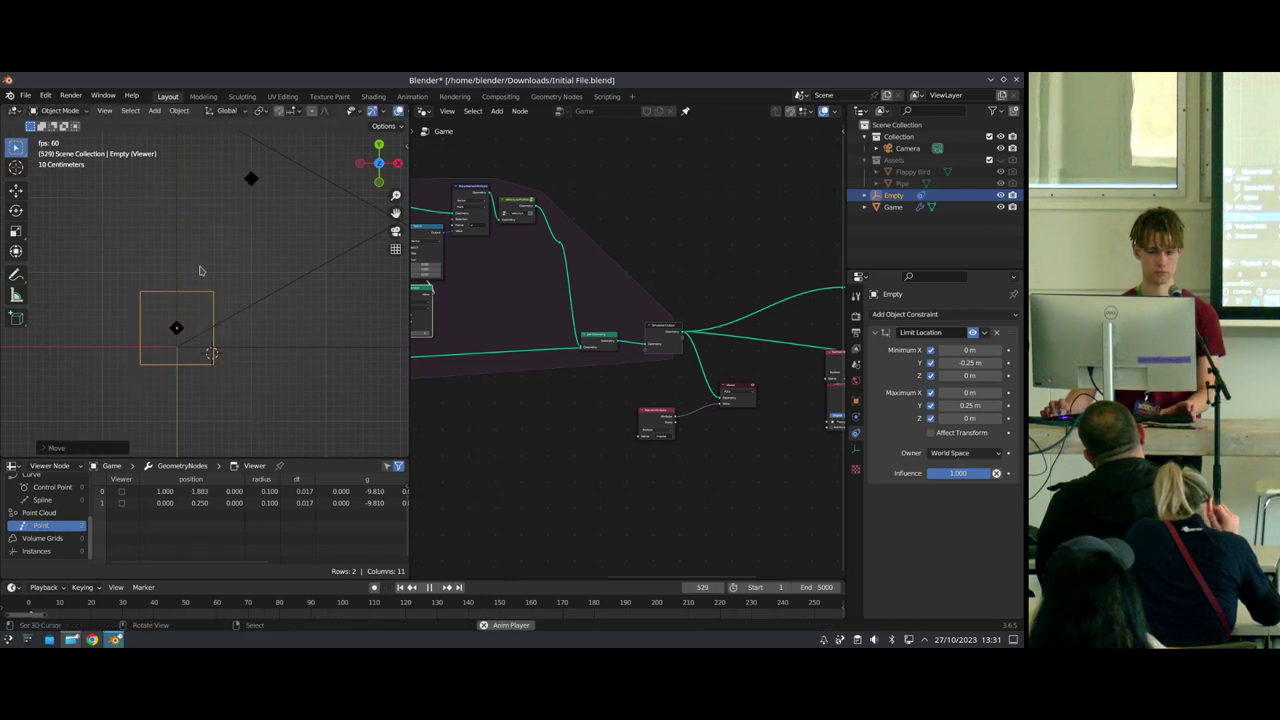
{"action": "key", "text": "Escape"}
Step: Box-select the five jump-logic nodes
{"action": "scroll", "coordinate": [625, 345], "scroll_direction": "down", "scroll_amount": 5}
{"action": "scroll", "coordinate": [480, 300], "scroll_direction": "up", "scroll_amount": 8}
{"action": "middle_click_drag", "start_coordinate": [453, 150], "coordinate": [560, 192]}
{"action": "left_click_drag", "start_coordinate": [557, 165], "coordinate": [708, 368]}
Step: Group the selected nodes with Ctrl+G, name the group Jump Switch, and frame the tree
{"action": "key", "text": "ctrl+g"}
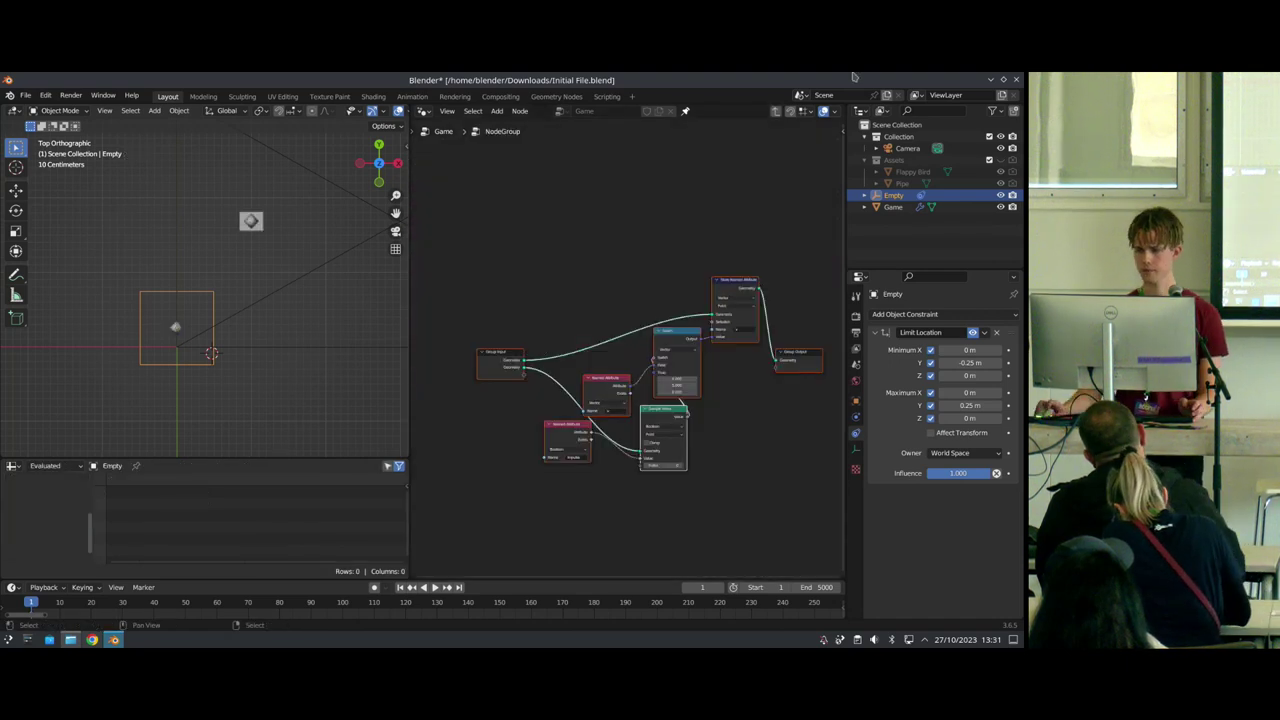
{"action": "left_click", "coordinate": [778, 111]}
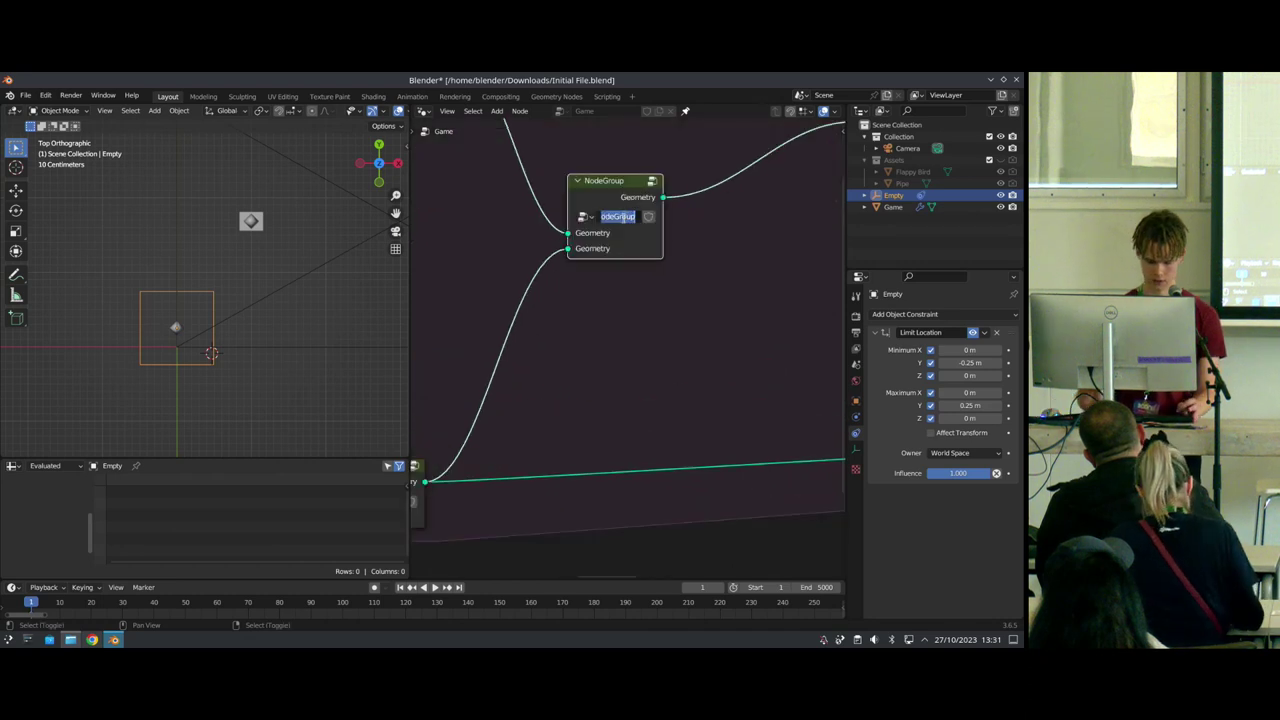
{"action": "type", "text": "Swi"}
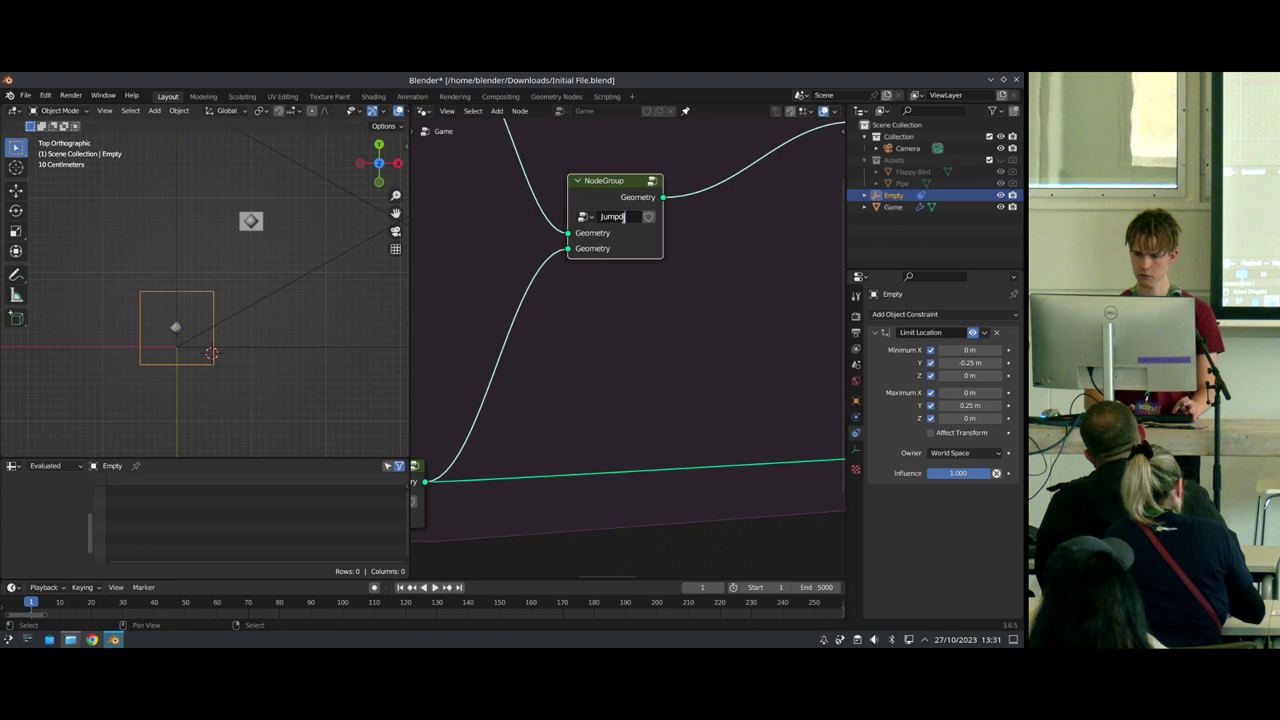
{"action": "type", "text": " Switch"}
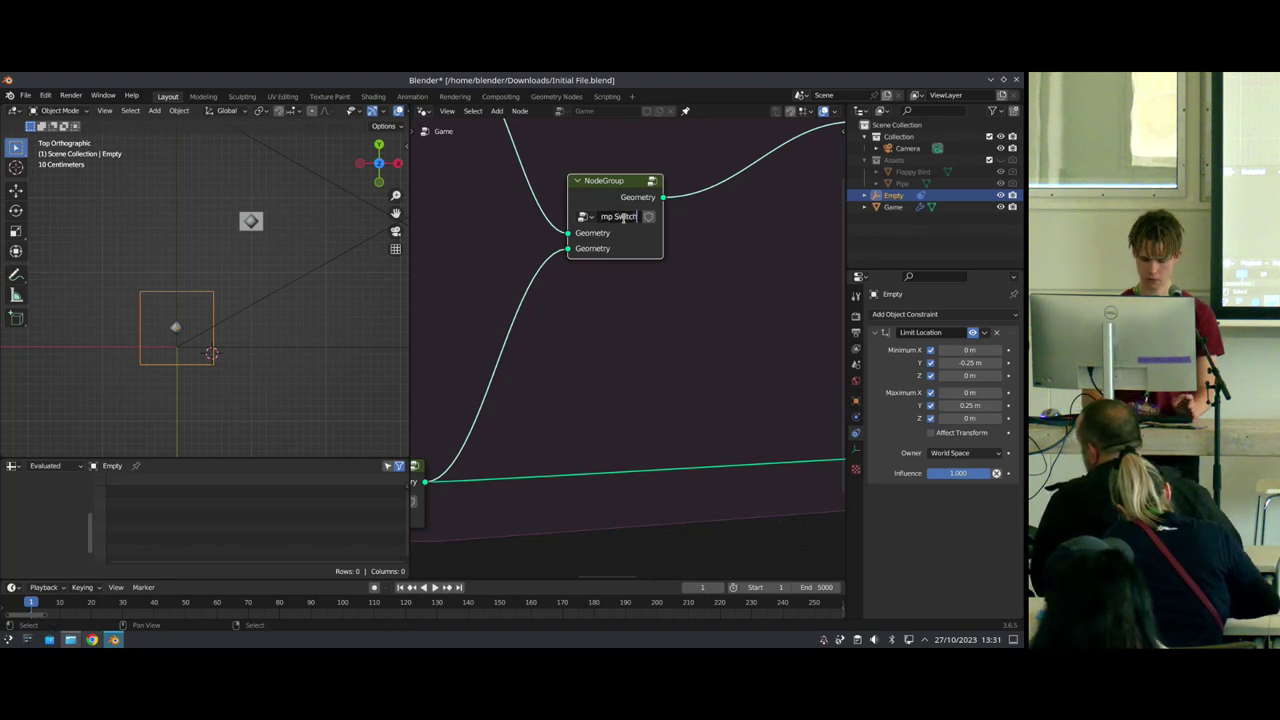
{"action": "key", "text": "Return"}
{"action": "key", "text": "Home"}
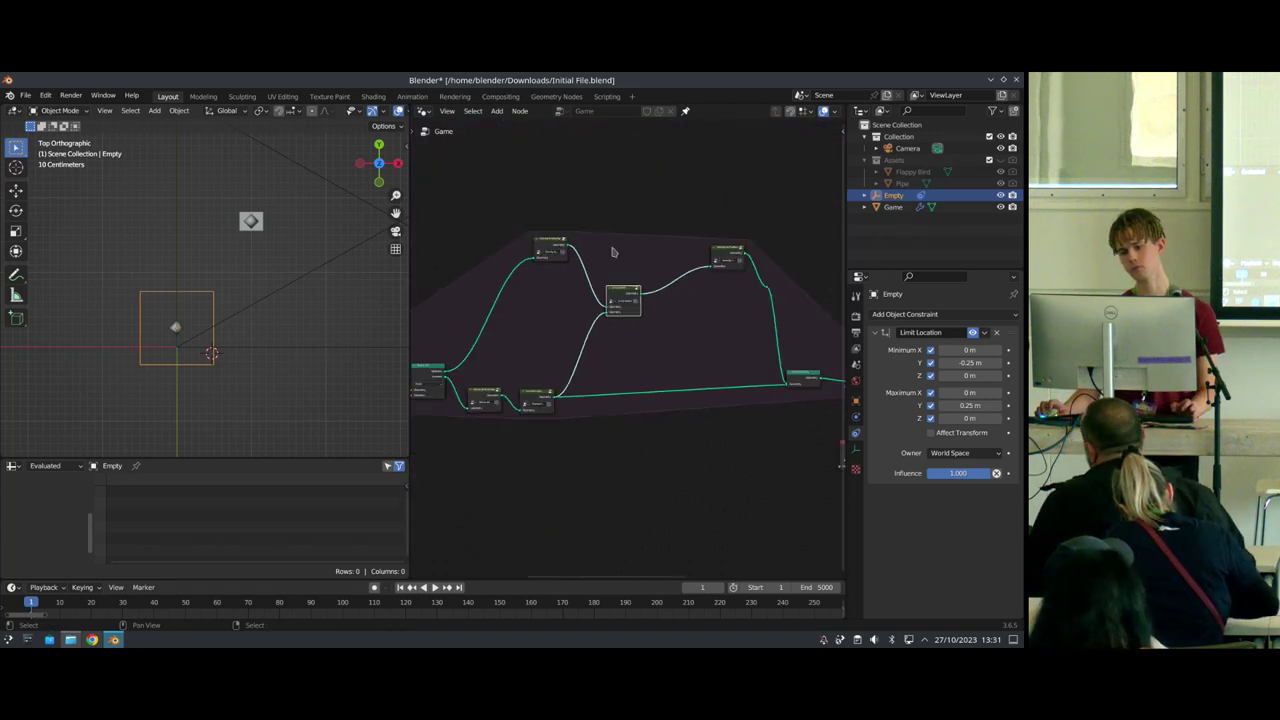
{"action": "left_click_drag", "start_coordinate": [724, 257], "coordinate": [715, 242]}
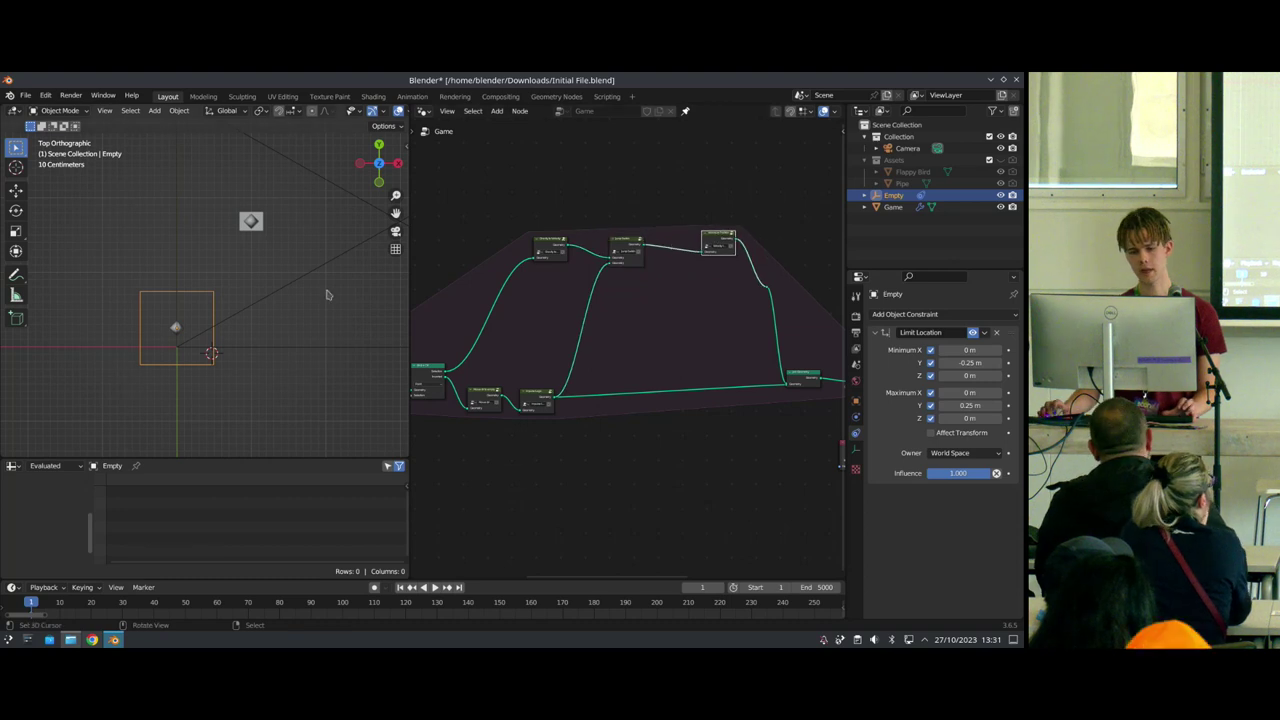
Step: Play the simulation while raising the Empty slightly, then rewind to frame 1
{"action": "key", "text": "space"}
{"action": "key", "text": "g"}
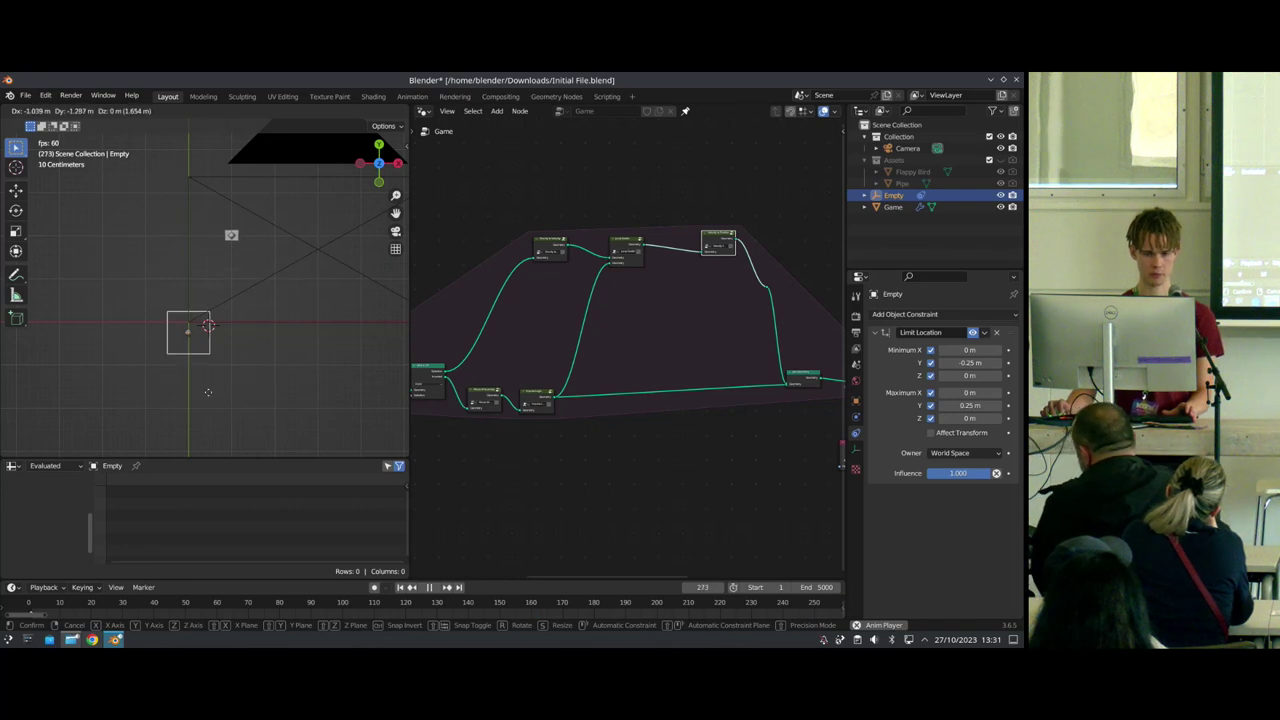
{"action": "left_click", "coordinate": [208, 289]}
{"action": "key", "text": "space"}
{"action": "key", "text": "shift+Left"}
Step: Switch the viewport to Material Preview and test-play the jump again before cancelling
{"action": "key", "text": "z"}
{"action": "left_click", "coordinate": [263, 410]}
{"action": "key", "text": "space"}
{"action": "key", "text": "g"}
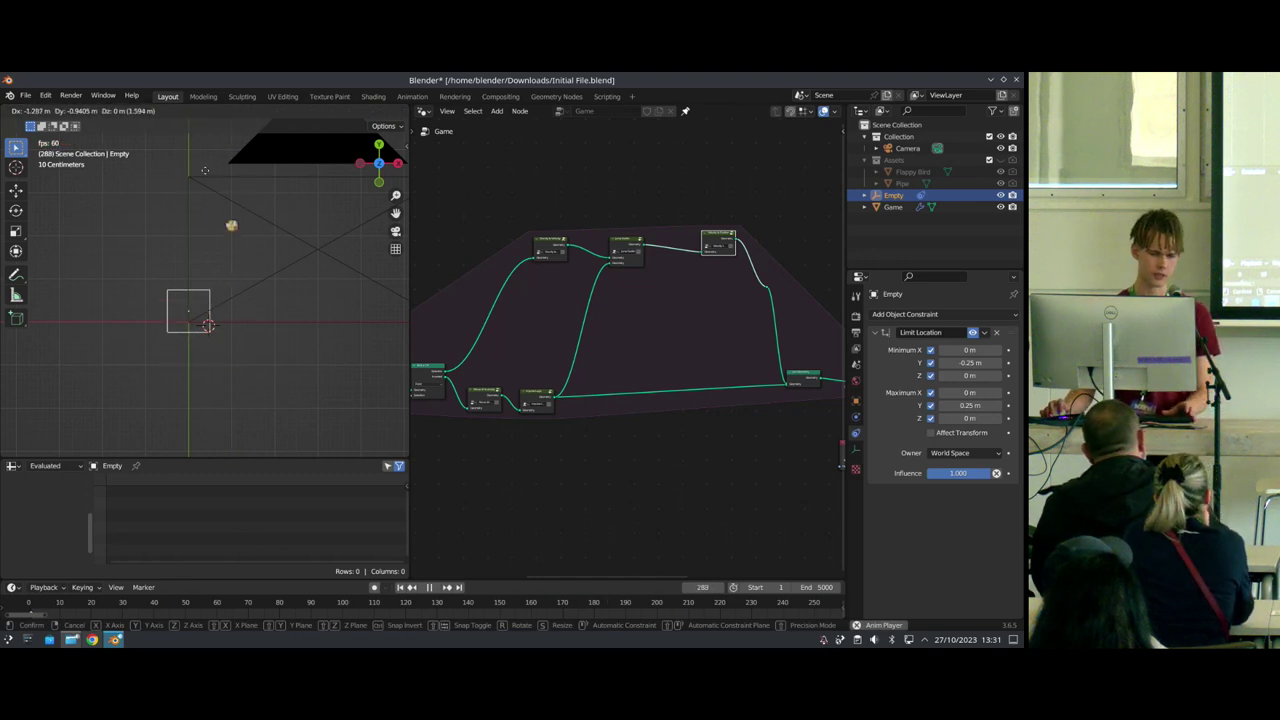
{"action": "key", "text": "Escape"}
{"action": "key", "text": "Escape"}
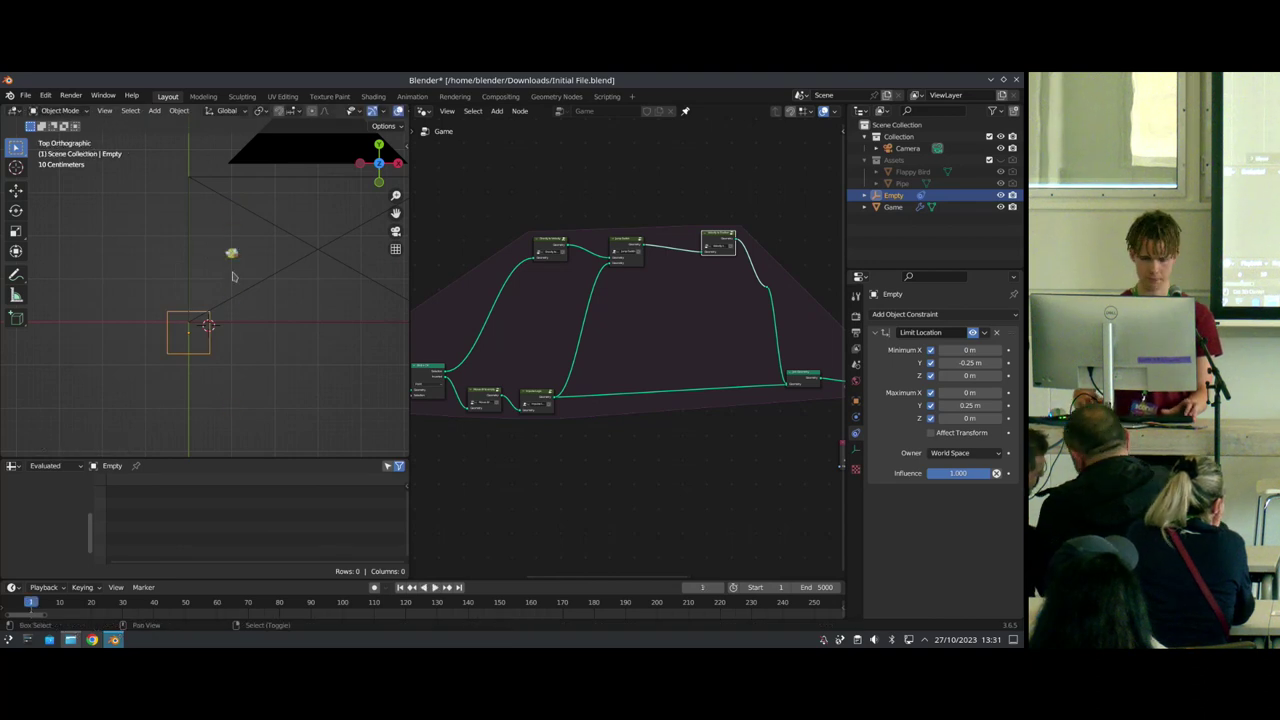
{"action": "scroll", "coordinate": [660, 346], "scroll_direction": "down", "scroll_amount": 6}
{"action": "scroll", "coordinate": [668, 346], "scroll_direction": "up", "scroll_amount": 7}
Step: Dissolve the reroute on the output link and delete an unneeded node
{"action": "middle_click_drag", "start_coordinate": [583, 346], "coordinate": [433, 349]}
{"action": "left_click_drag", "start_coordinate": [577, 264], "coordinate": [662, 313]}
{"action": "key", "text": "ctrl+x"}
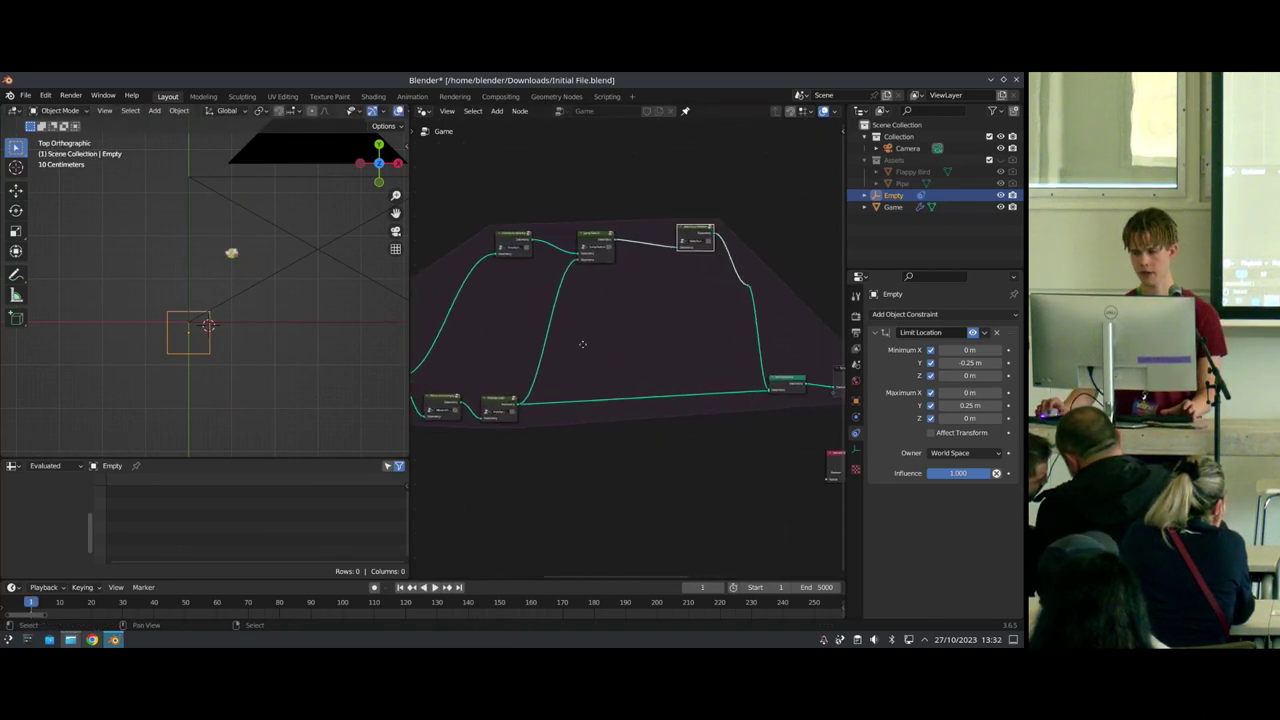
{"action": "middle_click_drag", "start_coordinate": [661, 316], "coordinate": [515, 402], "text": "ctrl"}
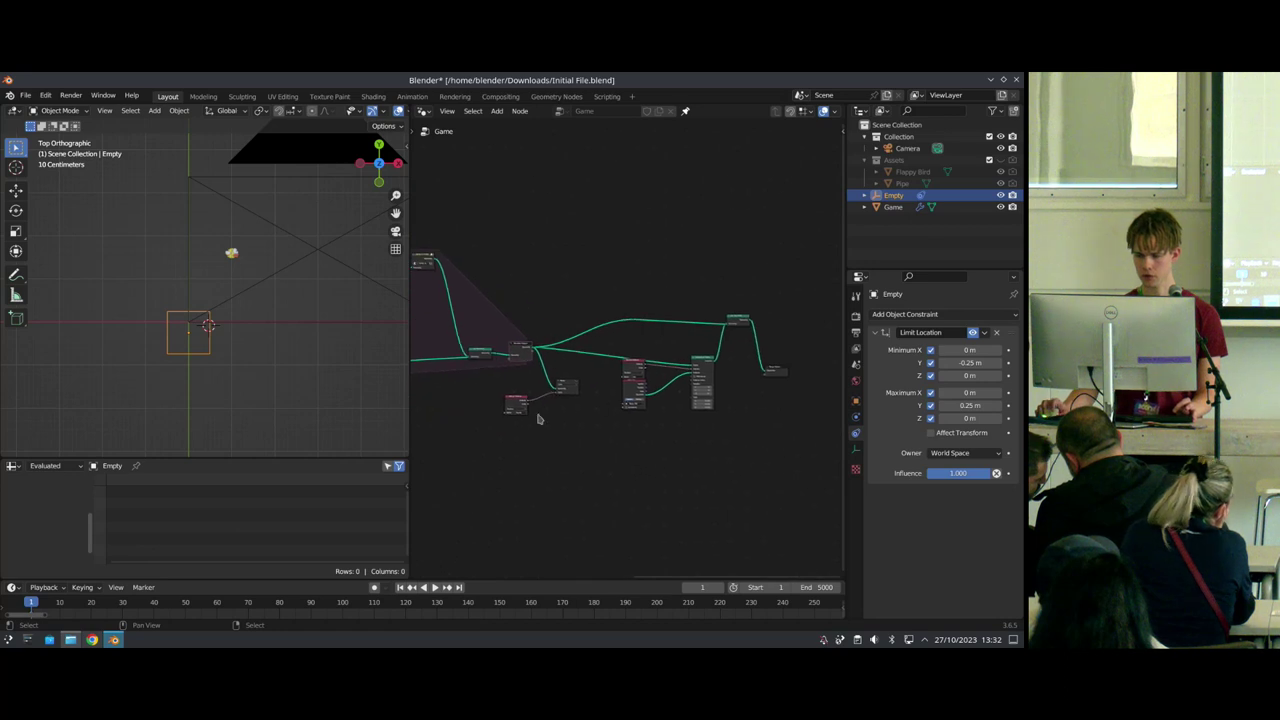
{"action": "key", "text": "ctrl+x"}
{"action": "left_click", "coordinate": [513, 405]}
Step: Spread the right-hand nodes further right to make room
{"action": "left_click_drag", "start_coordinate": [819, 451], "coordinate": [575, 303]}
{"action": "key", "text": "g"}
{"action": "left_click", "coordinate": [600, 314]}
{"action": "left_click", "coordinate": [519, 354]}
{"action": "key", "text": "g"}
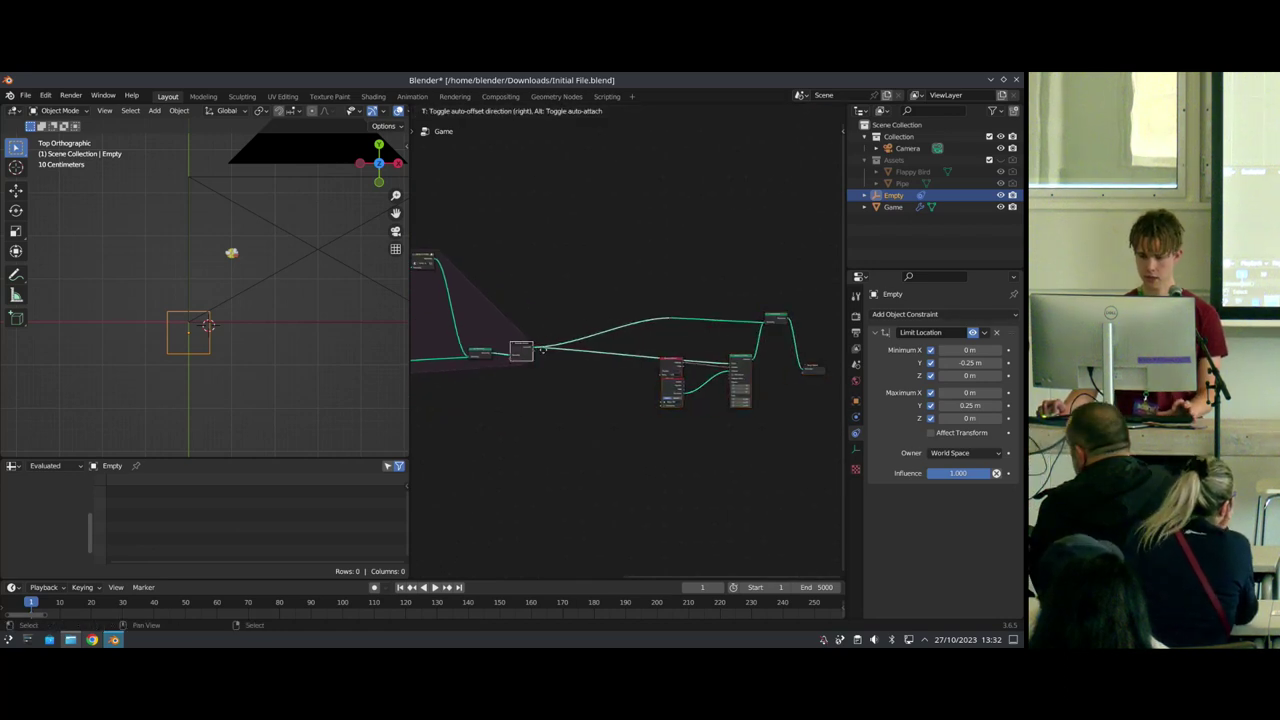
{"action": "left_click", "coordinate": [600, 347]}
{"action": "left_click", "coordinate": [481, 355]}
{"action": "key", "text": "g"}
{"action": "left_click", "coordinate": [545, 355]}
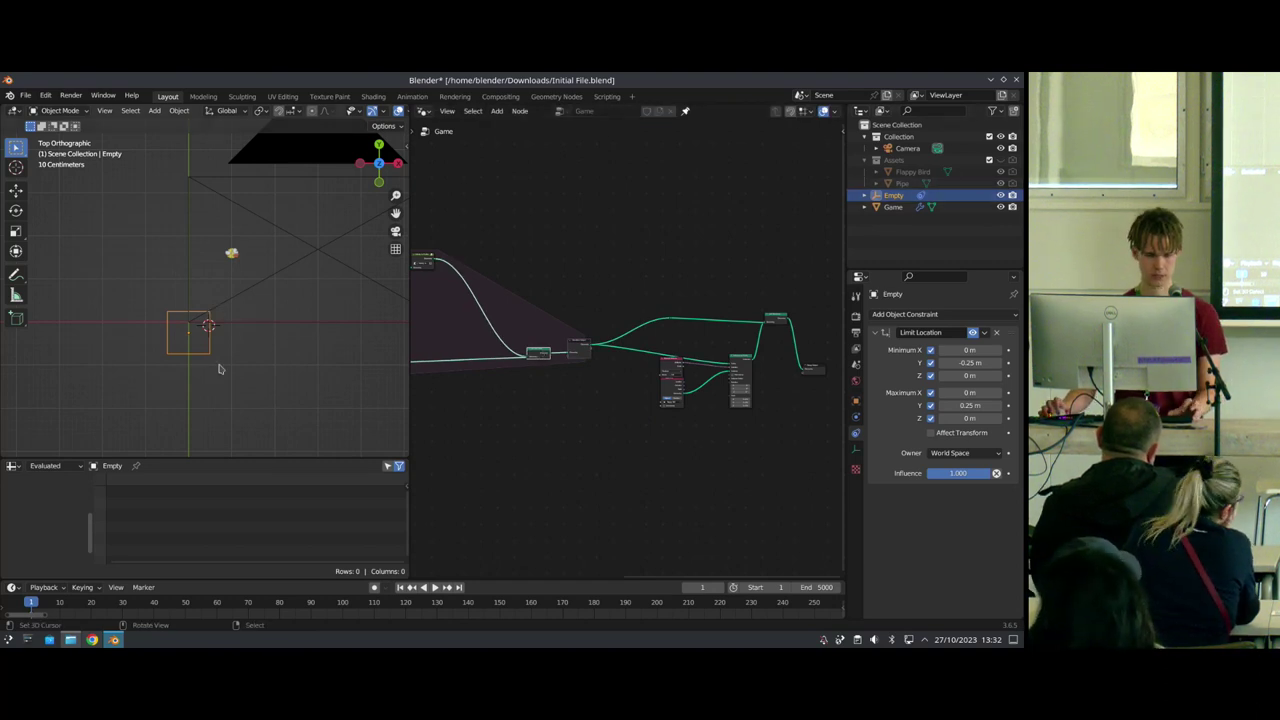
Step: Unhide the Assets collection so the pipe and bird show in the viewport
{"action": "left_click", "coordinate": [1001, 160]}
{"action": "scroll", "coordinate": [204, 290], "scroll_direction": "up", "scroll_amount": 6}
{"action": "scroll", "coordinate": [195, 300], "scroll_direction": "down", "scroll_amount": 3}
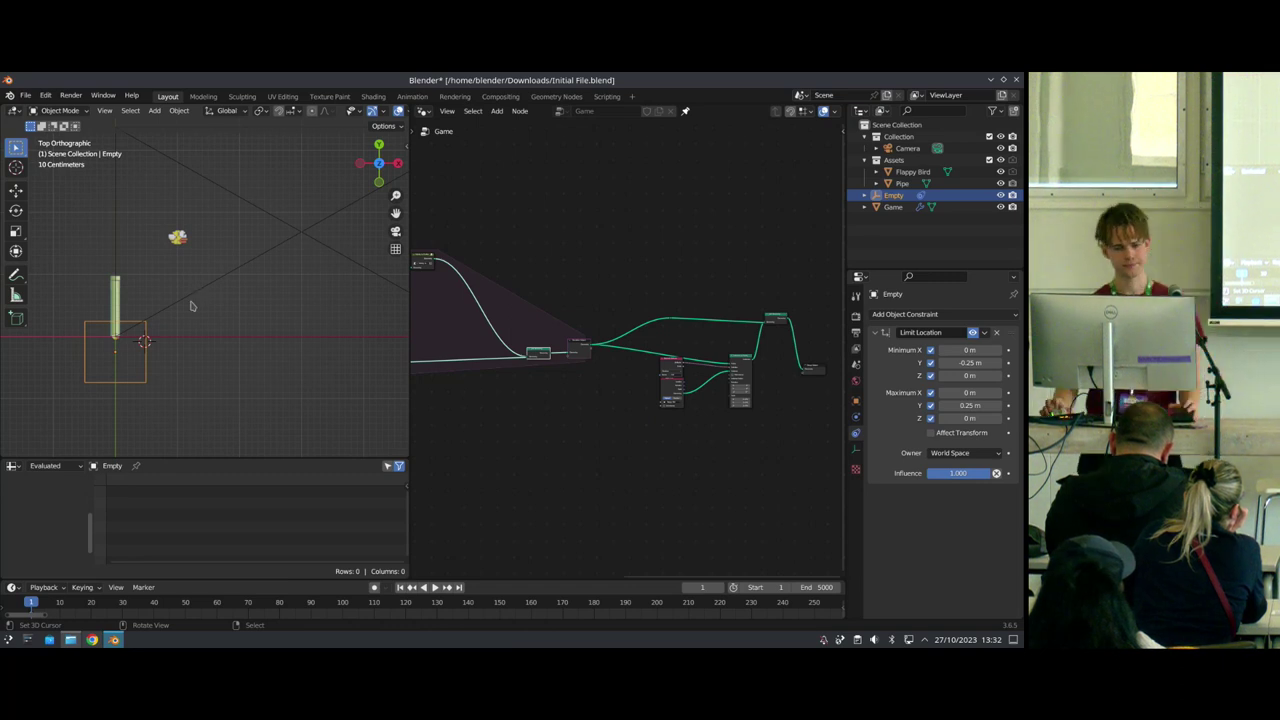
Step: Hide the Assets collection in the Outliner again and pan the node tree
{"action": "left_click", "coordinate": [1000, 160]}
{"action": "scroll", "coordinate": [590, 333], "scroll_direction": "down", "scroll_amount": 5}
{"action": "scroll", "coordinate": [573, 328], "scroll_direction": "up", "scroll_amount": 6}
{"action": "scroll", "coordinate": [580, 274], "scroll_direction": "up", "scroll_amount": 5}
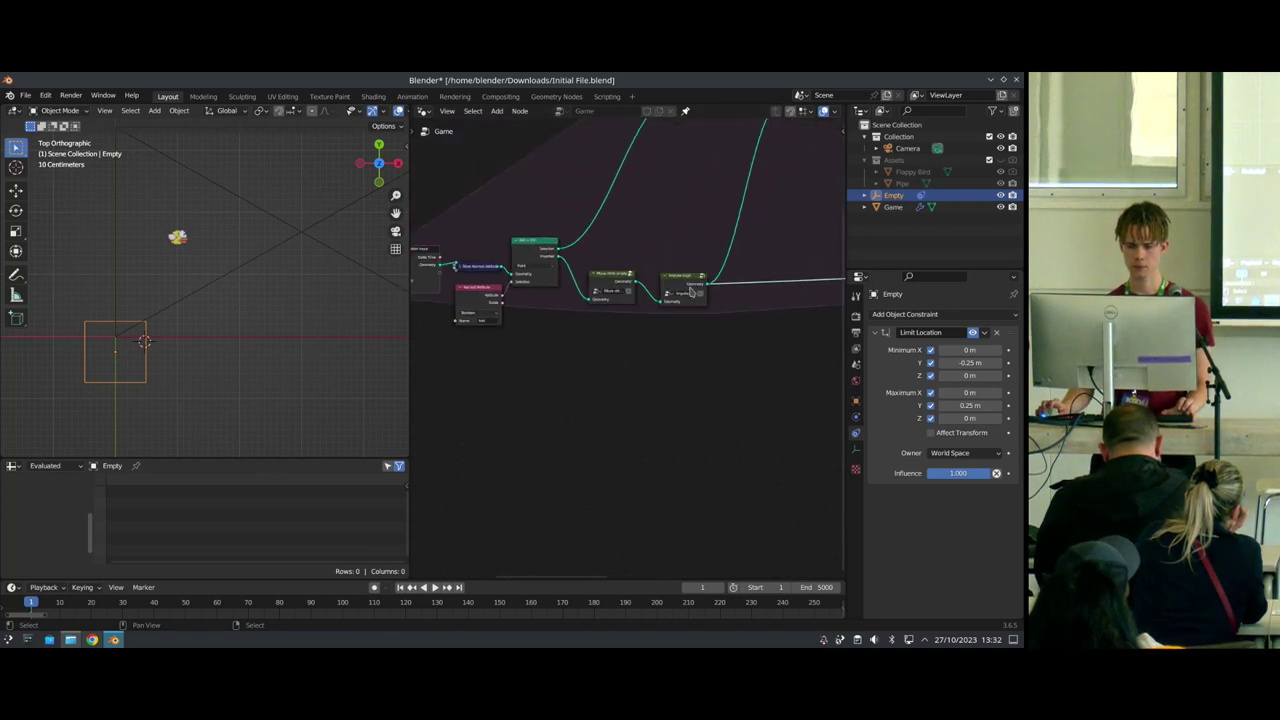
{"action": "middle_click_drag", "start_coordinate": [779, 306], "coordinate": [692, 320]}
{"action": "scroll", "coordinate": [645, 329], "scroll_direction": "down", "scroll_amount": 5}
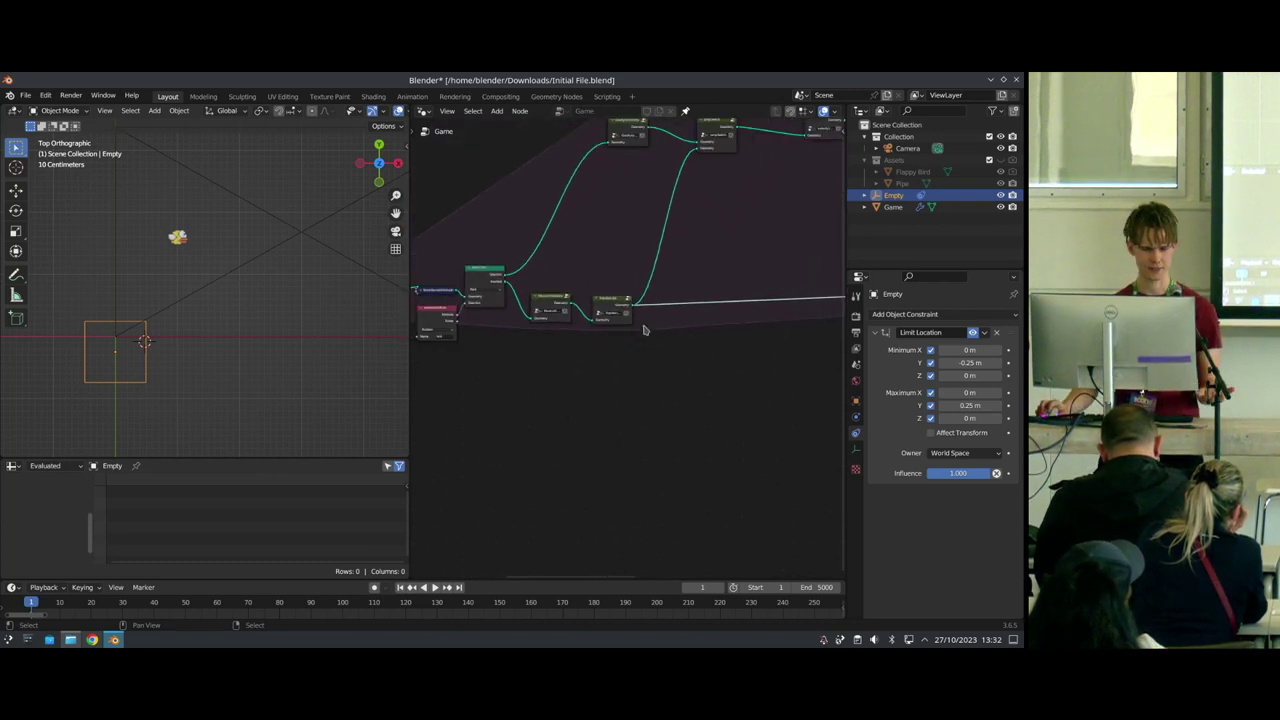
{"action": "scroll", "coordinate": [608, 325], "scroll_direction": "up", "scroll_amount": 3}
{"action": "middle_click_drag", "start_coordinate": [612, 290], "coordinate": [542, 286]}
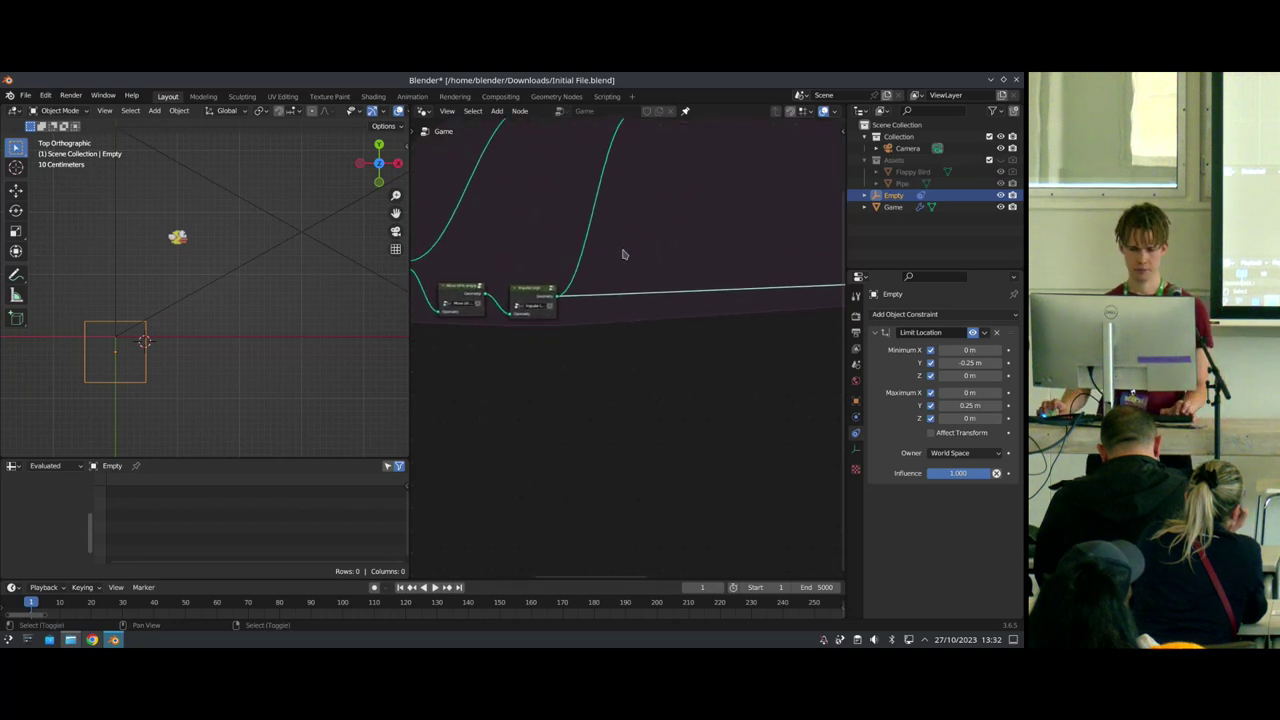
Step: Insert a Join Geometry node onto the link and tidy the Move ctrl to empty and Bird + Ctrl nodes
{"action": "key", "text": "shift+a"}
{"action": "type", "text": "sjoi"}
{"action": "left_click", "coordinate": [663, 283]}
{"action": "left_click", "coordinate": [711, 323]}
{"action": "scroll", "coordinate": [633, 340], "scroll_direction": "down", "scroll_amount": 2}
{"action": "middle_click_drag", "start_coordinate": [547, 335], "coordinate": [631, 323]}
{"action": "scroll", "coordinate": [631, 323], "scroll_direction": "up", "scroll_amount": 4}
{"action": "left_click_drag", "start_coordinate": [506, 215], "coordinate": [523, 222]}
{"action": "middle_click_drag", "start_coordinate": [523, 222], "coordinate": [625, 254]}
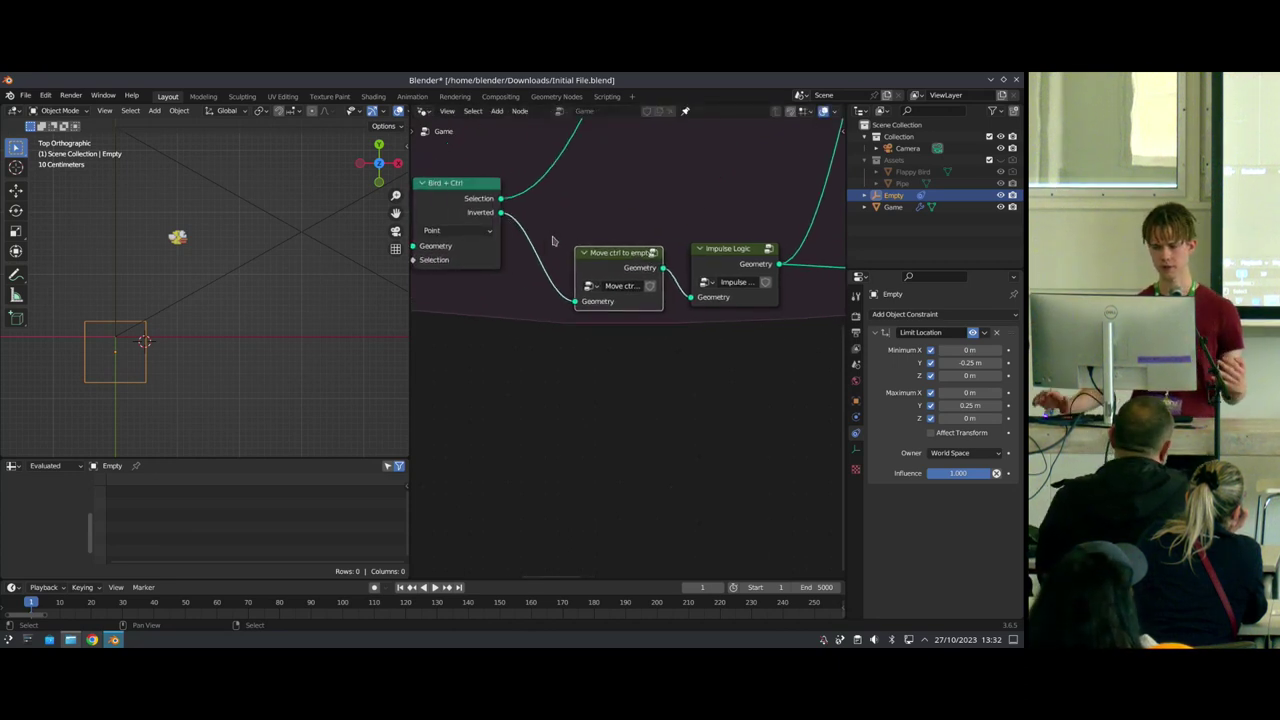
{"action": "scroll", "coordinate": [467, 267], "scroll_direction": "down", "scroll_amount": 7}
{"action": "left_click_drag", "start_coordinate": [532, 255], "coordinate": [535, 247]}
Step: Duplicate Bird + Ctrl onto the lower link, fed by a copied Named Attribute set to ctrl
{"action": "key", "text": "shift+d"}
{"action": "left_click", "coordinate": [614, 326]}
{"action": "left_click", "coordinate": [467, 320]}
{"action": "key", "text": "shift+d"}
{"action": "left_click", "coordinate": [513, 390]}
{"action": "scroll", "coordinate": [534, 390], "scroll_direction": "up", "scroll_amount": 5}
{"action": "middle_click_drag", "start_coordinate": [534, 390], "coordinate": [601, 340]}
{"action": "left_click", "coordinate": [572, 385]}
{"action": "left_click", "coordinate": [610, 482]}
{"action": "left_click_drag", "start_coordinate": [593, 345], "coordinate": [611, 337]}
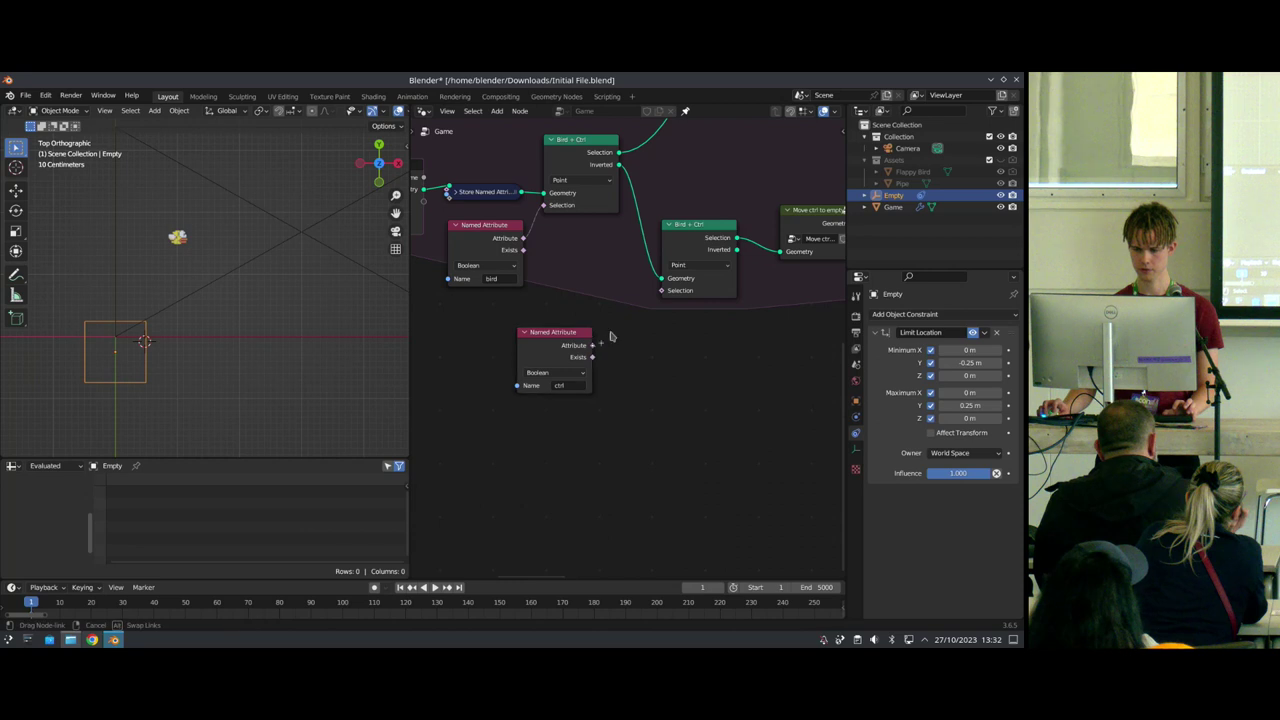
Step: Link the Inverted output further along the tree and add a reroute on the lower link
{"action": "scroll", "coordinate": [557, 348], "scroll_direction": "down", "scroll_amount": 6}
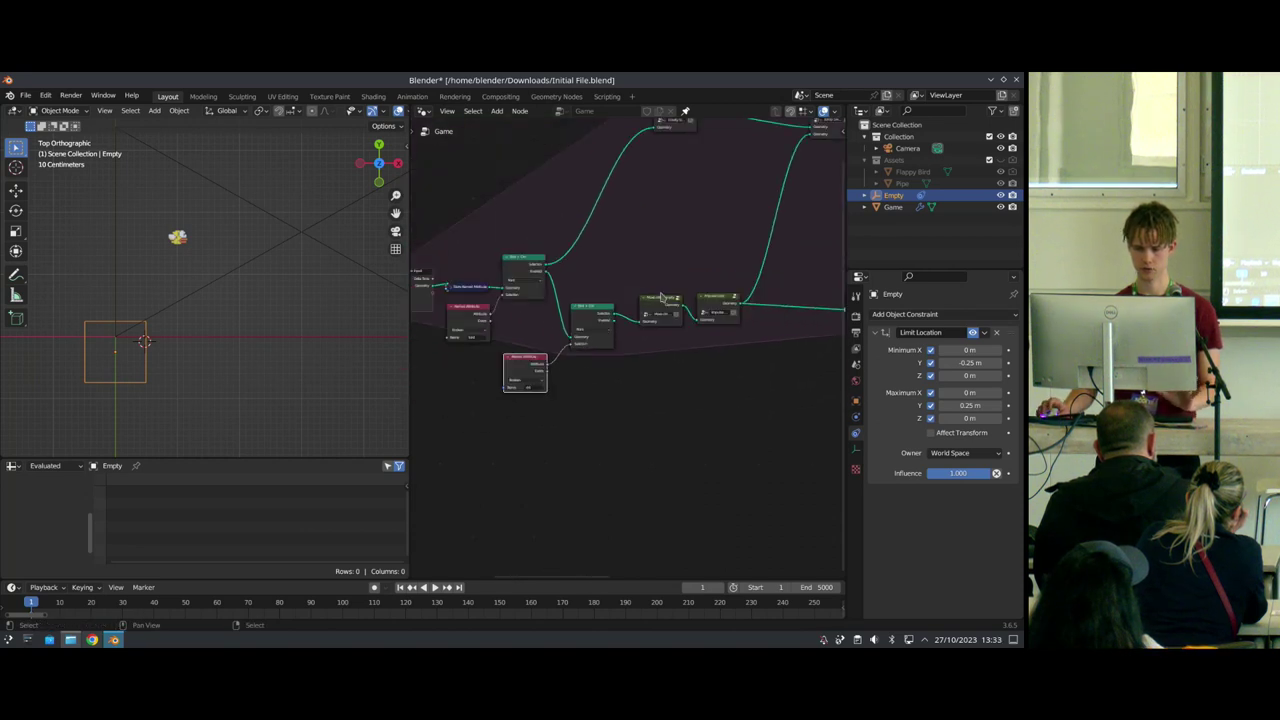
{"action": "scroll", "coordinate": [675, 302], "scroll_direction": "down", "scroll_amount": 3}
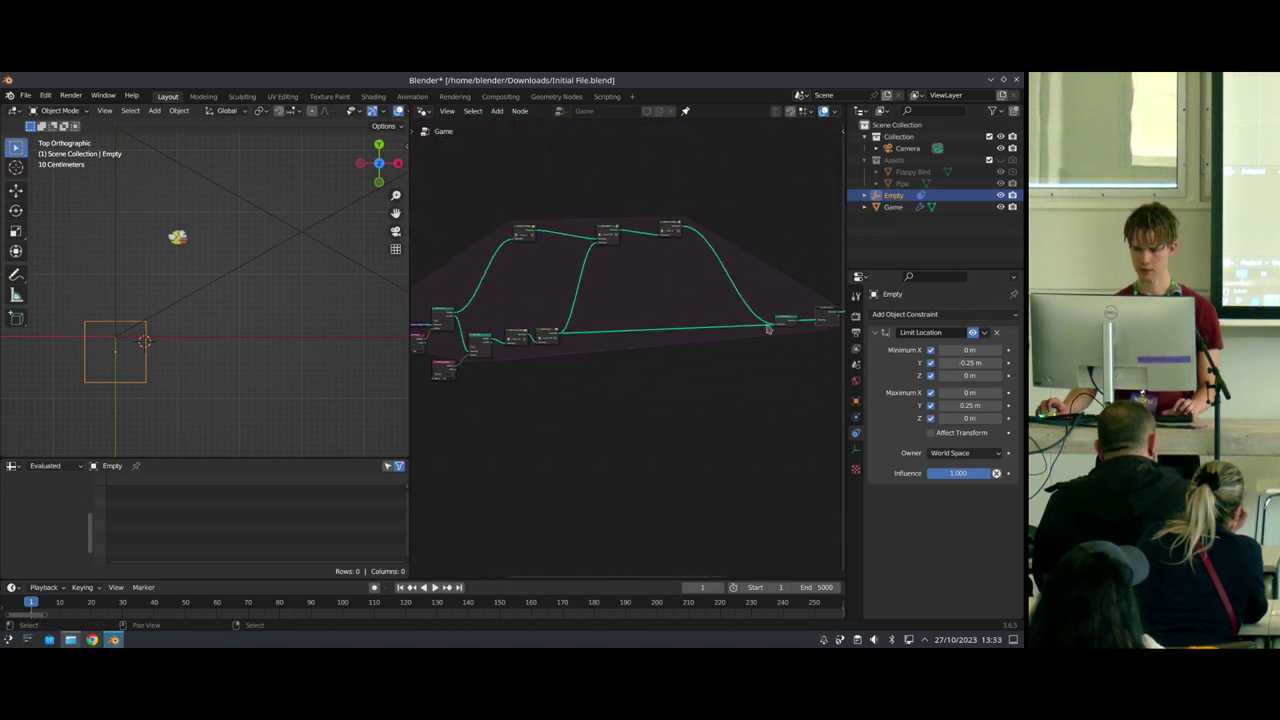
{"action": "scroll", "coordinate": [519, 366], "scroll_direction": "up", "scroll_amount": 5}
{"action": "middle_click_drag", "start_coordinate": [519, 366], "coordinate": [634, 309]}
{"action": "scroll", "coordinate": [634, 309], "scroll_direction": "up", "scroll_amount": 3}
{"action": "left_click_drag", "start_coordinate": [556, 271], "coordinate": [905, 272]}
{"action": "left_click_drag", "start_coordinate": [905, 270], "coordinate": [712, 274]}
{"action": "middle_click_drag", "start_coordinate": [543, 255], "coordinate": [623, 311]}
{"action": "key", "text": "ctrl+z"}
{"action": "key", "text": "ctrl+z"}
{"action": "scroll", "coordinate": [555, 283], "scroll_direction": "down", "scroll_amount": 4}
{"action": "scroll", "coordinate": [545, 294], "scroll_direction": "down", "scroll_amount": 3}
{"action": "scroll", "coordinate": [623, 311], "scroll_direction": "up", "scroll_amount": 10}
{"action": "scroll", "coordinate": [786, 219], "scroll_direction": "down", "scroll_amount": 3}
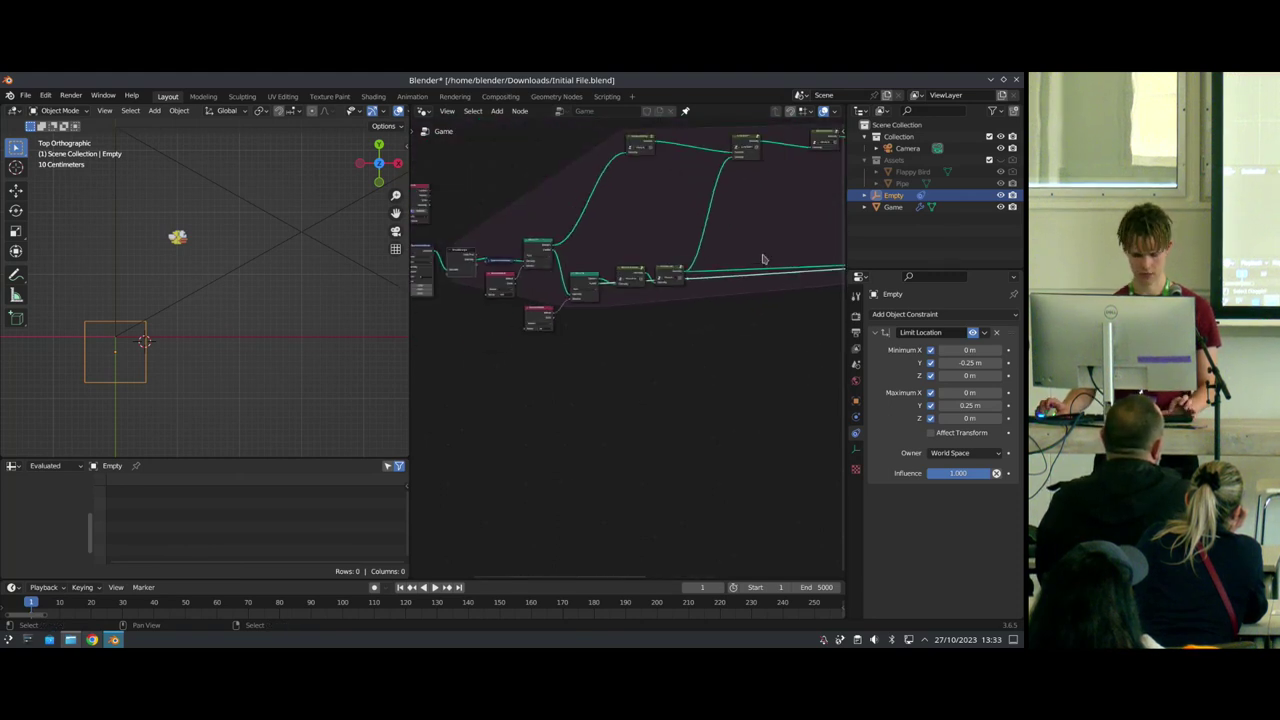
{"action": "right_click_drag", "start_coordinate": [668, 290], "coordinate": [640, 371], "text": "ctrl"}
Step: Move the reroute left and drop a Join Geometry node onto the lower link
{"action": "key", "text": "g"}
{"action": "left_click", "coordinate": [554, 323]}
{"action": "scroll", "coordinate": [608, 328], "scroll_direction": "up", "scroll_amount": 4}
{"action": "key", "text": "shift+a"}
{"action": "type", "text": "join"}
{"action": "key", "text": "Return"}
{"action": "left_click", "coordinate": [700, 318]}
Step: Add the Pipe object as Object Info, join its Geometry into Join Geometry, and preview playback
{"action": "left_click_drag", "start_coordinate": [902, 183], "coordinate": [559, 352]}
{"action": "scroll", "coordinate": [622, 388], "scroll_direction": "up", "scroll_amount": 6}
{"action": "left_click_drag", "start_coordinate": [609, 410], "coordinate": [705, 316]}
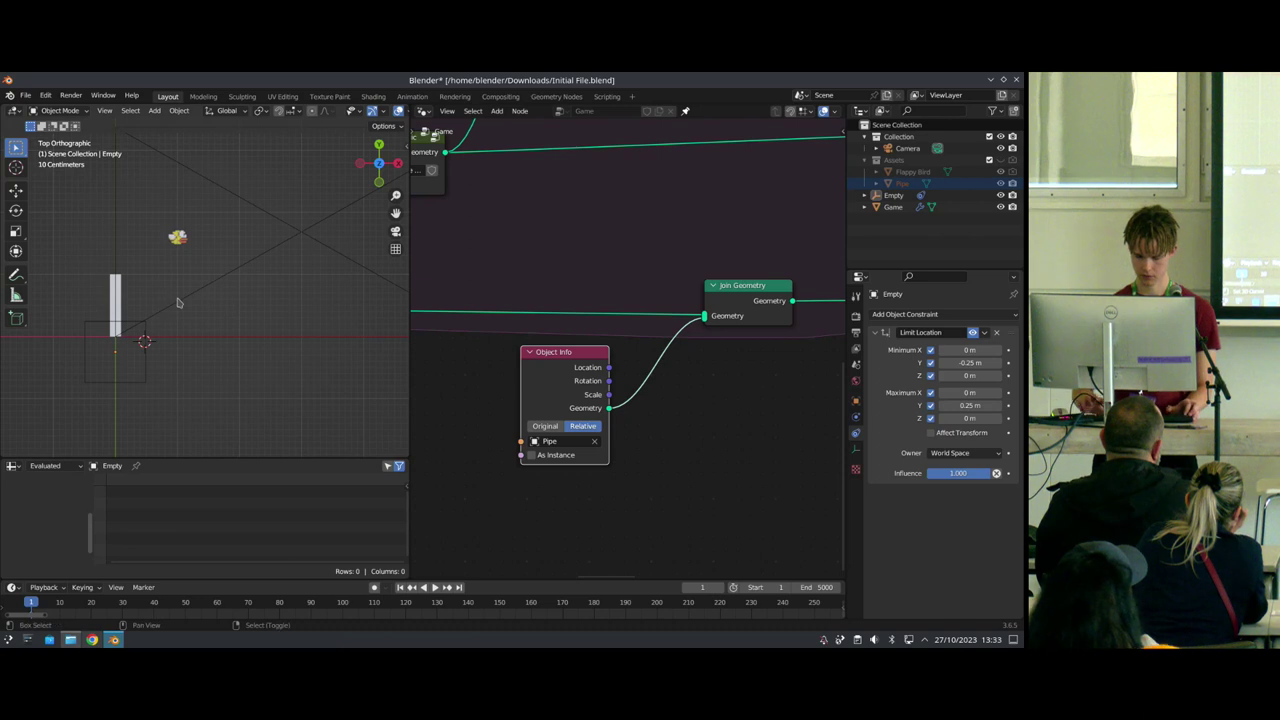
{"action": "middle_click_drag", "start_coordinate": [656, 244], "coordinate": [492, 272]}
{"action": "key", "text": "space"}
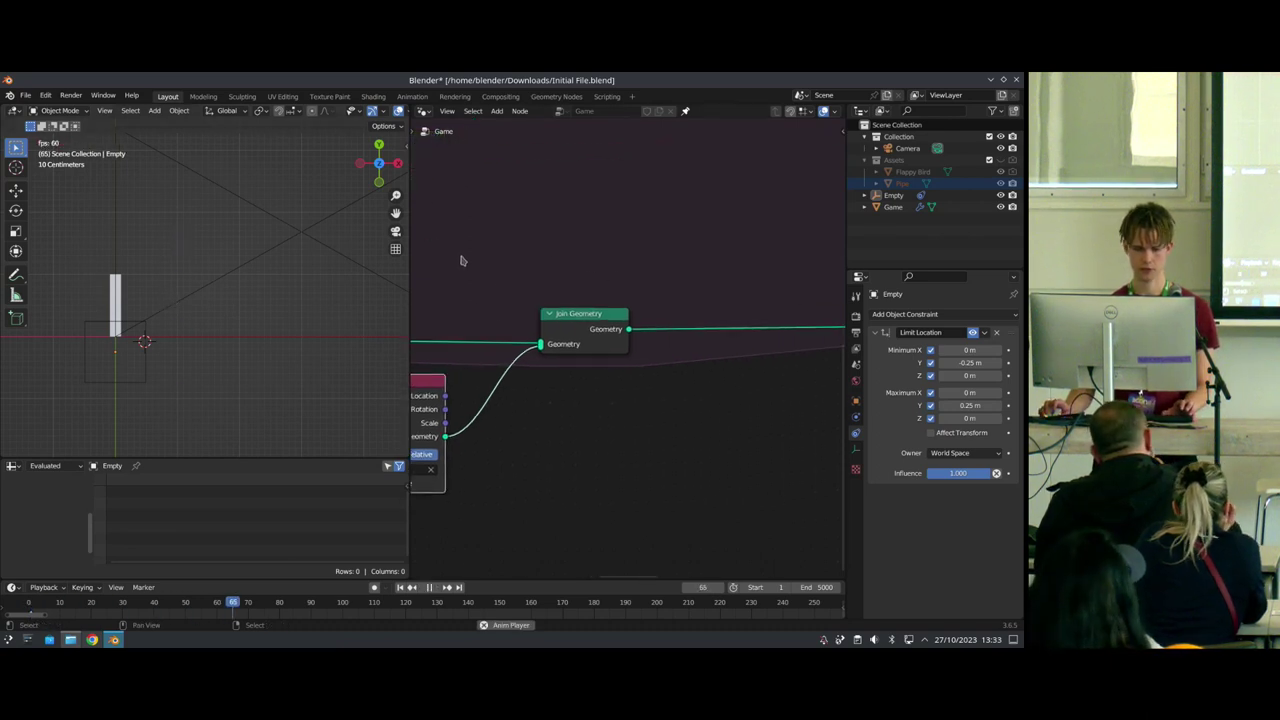
{"action": "key", "text": "Escape"}
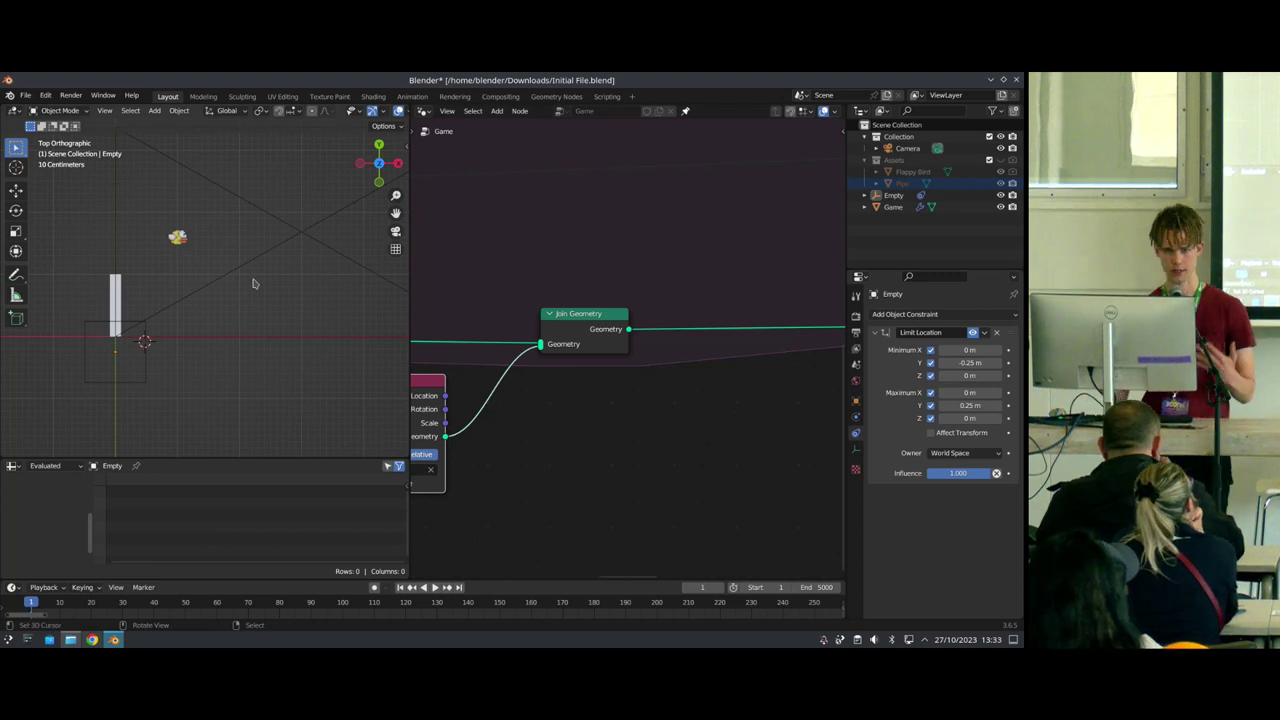
Step: Add a Set Position node after Join Geometry with Offset X of -0.02 m
{"action": "key", "text": "shift+a"}
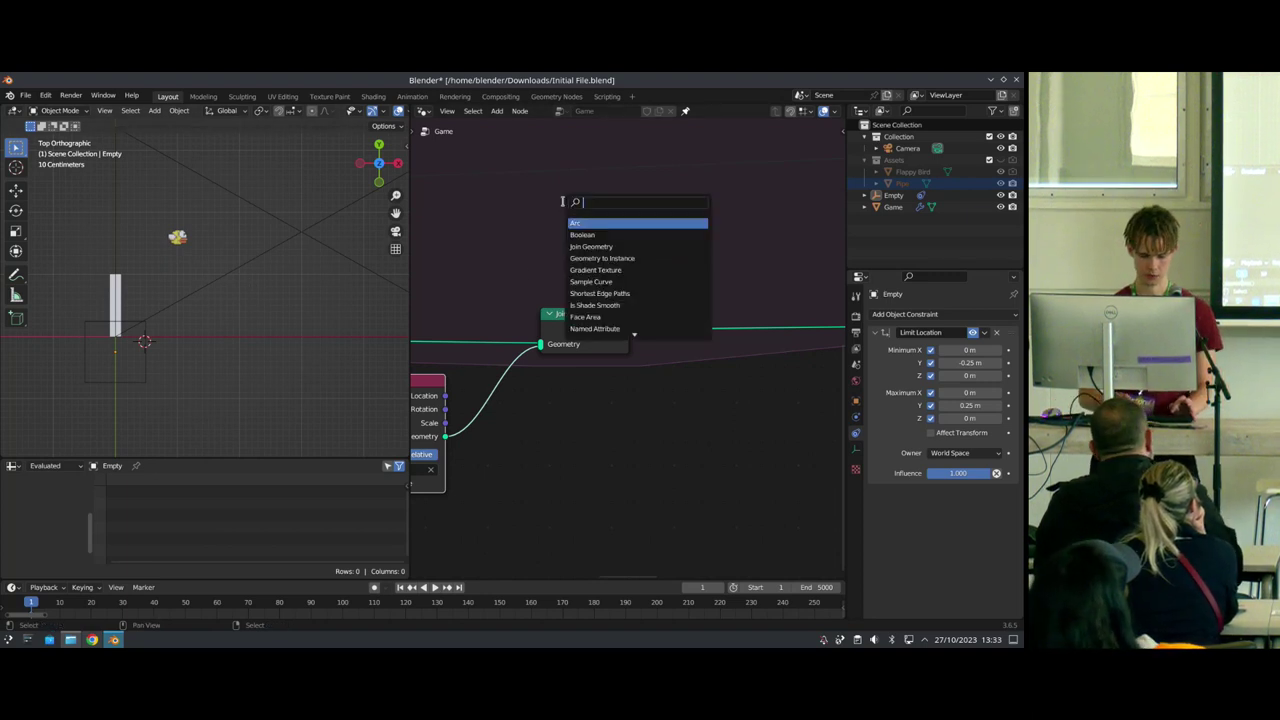
{"action": "type", "text": "set pos"}
{"action": "key", "text": "Return"}
{"action": "left_click", "coordinate": [747, 331]}
{"action": "scroll", "coordinate": [760, 360], "scroll_direction": "up", "scroll_amount": 4}
{"action": "left_click", "coordinate": [617, 327]}
{"action": "type", "text": "-"}
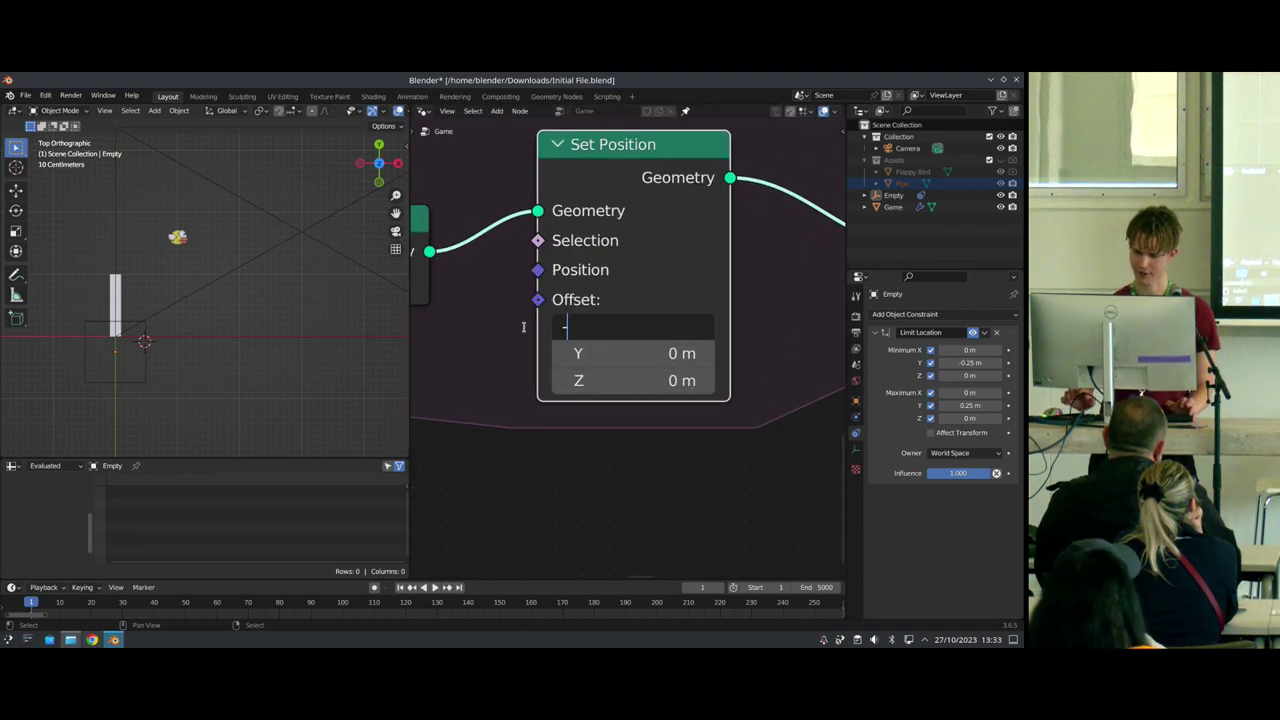
{"action": "type", "text": "0.0"}
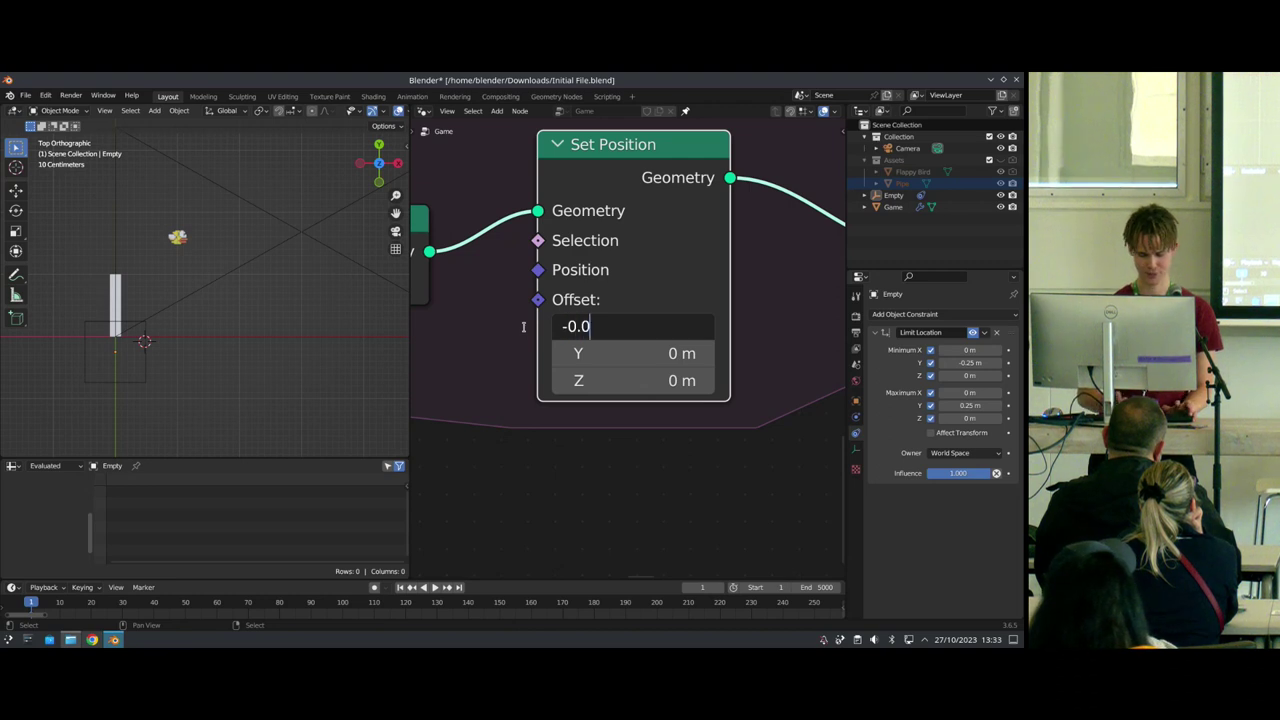
{"action": "type", "text": "2"}
{"action": "key", "text": "Return"}
Step: Play the animation in wireframe shading to watch the pipe drift, then rewind to frame 1
{"action": "scroll", "coordinate": [172, 311], "scroll_direction": "down", "scroll_amount": 5}
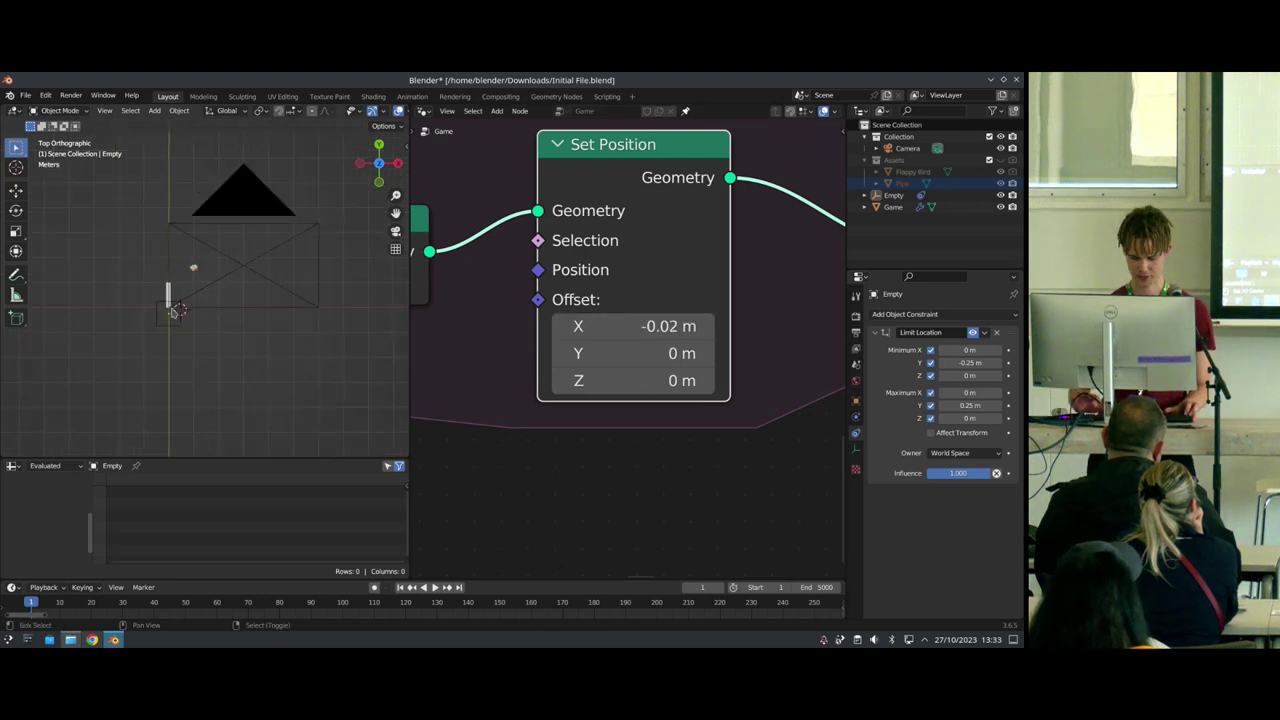
{"action": "scroll", "coordinate": [150, 320], "scroll_direction": "up", "scroll_amount": 5}
{"action": "key", "text": "space"}
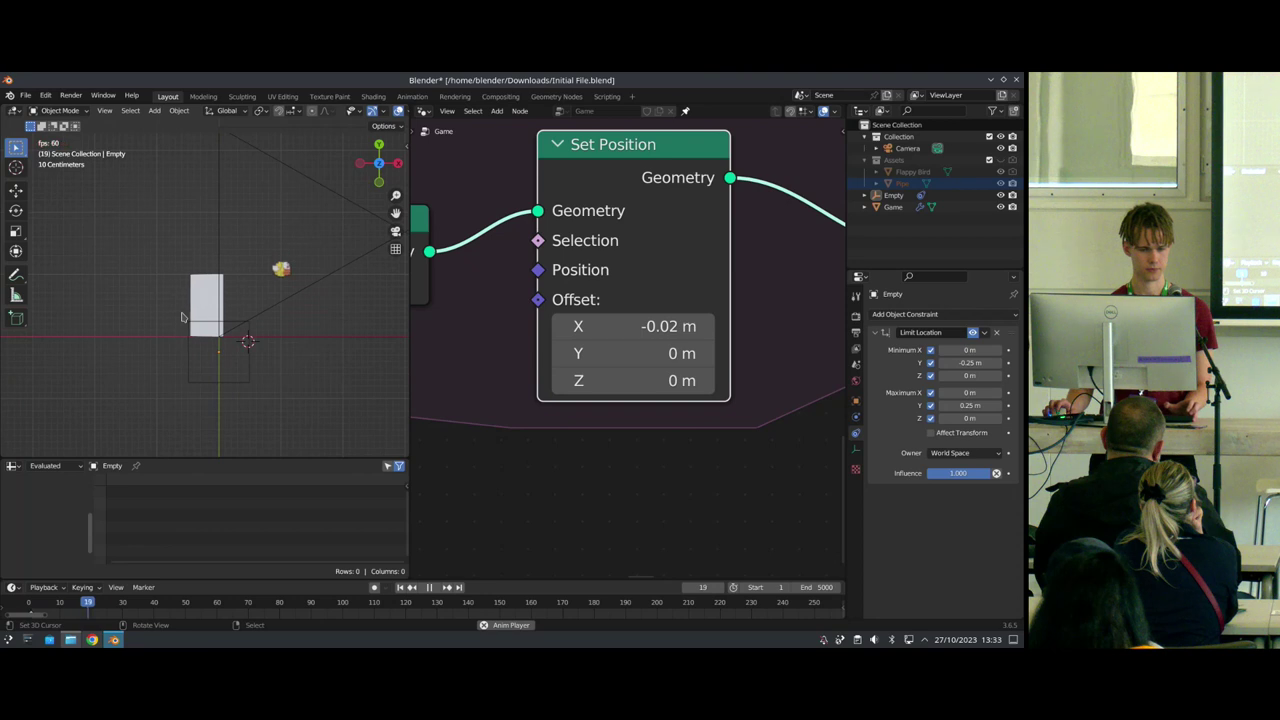
{"action": "left_click", "coordinate": [136, 327]}
{"action": "middle_click_drag", "start_coordinate": [136, 327], "coordinate": [279, 306], "text": "shift"}
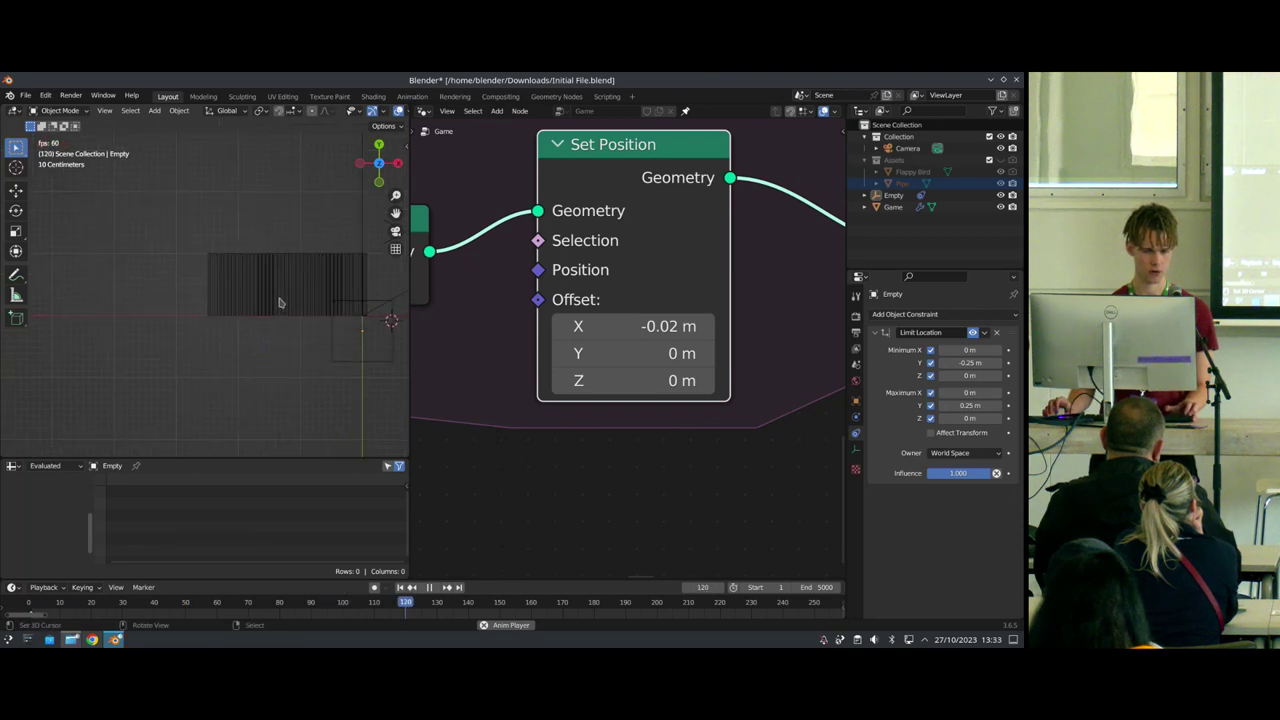
{"action": "key", "text": "space"}
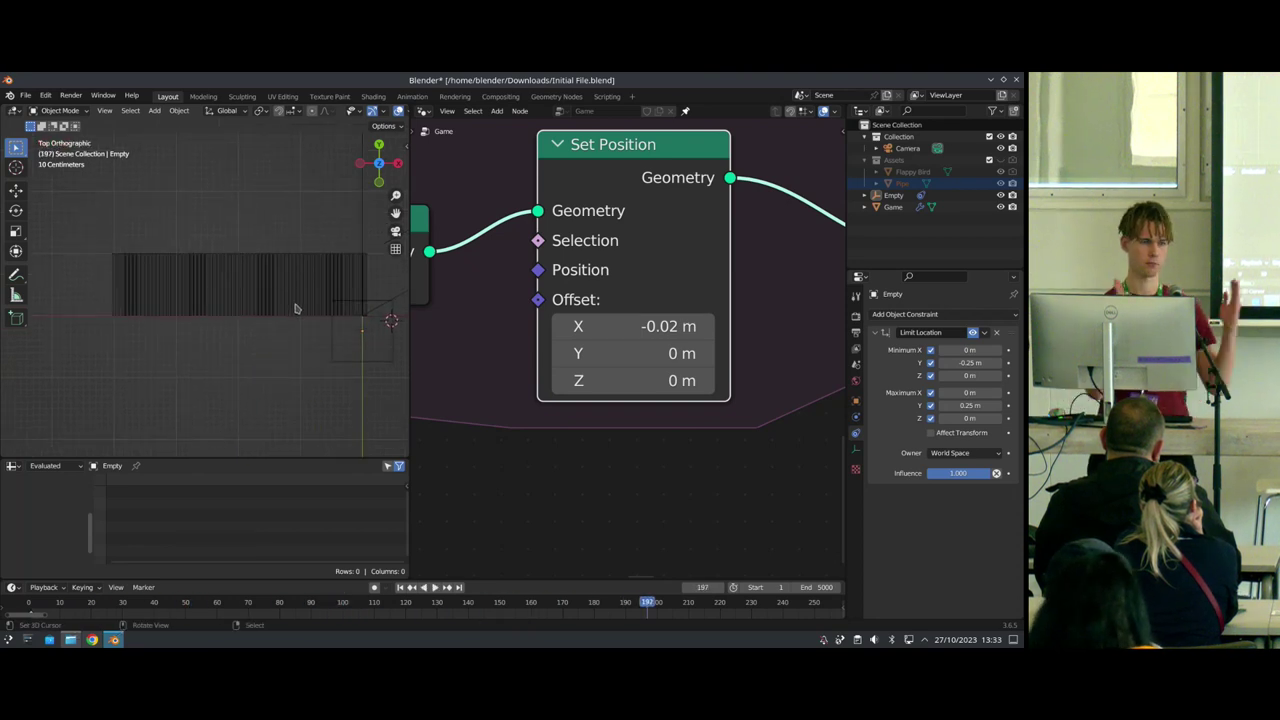
{"action": "key", "text": "shift+Left"}
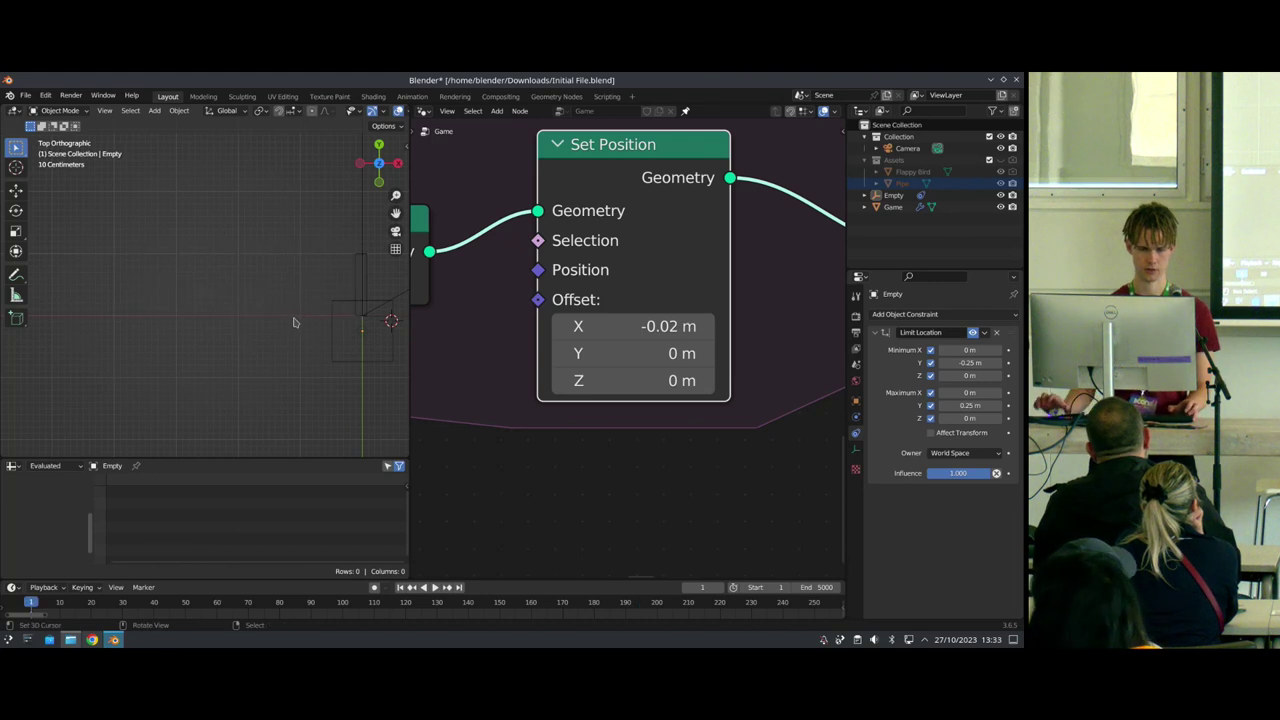
Step: Play the animation again with Join Geometry and Object Info in view, moving Object Info down-left
{"action": "middle_click_drag", "start_coordinate": [326, 336], "coordinate": [288, 317], "text": "shift"}
{"action": "scroll", "coordinate": [569, 323], "scroll_direction": "down", "scroll_amount": 3}
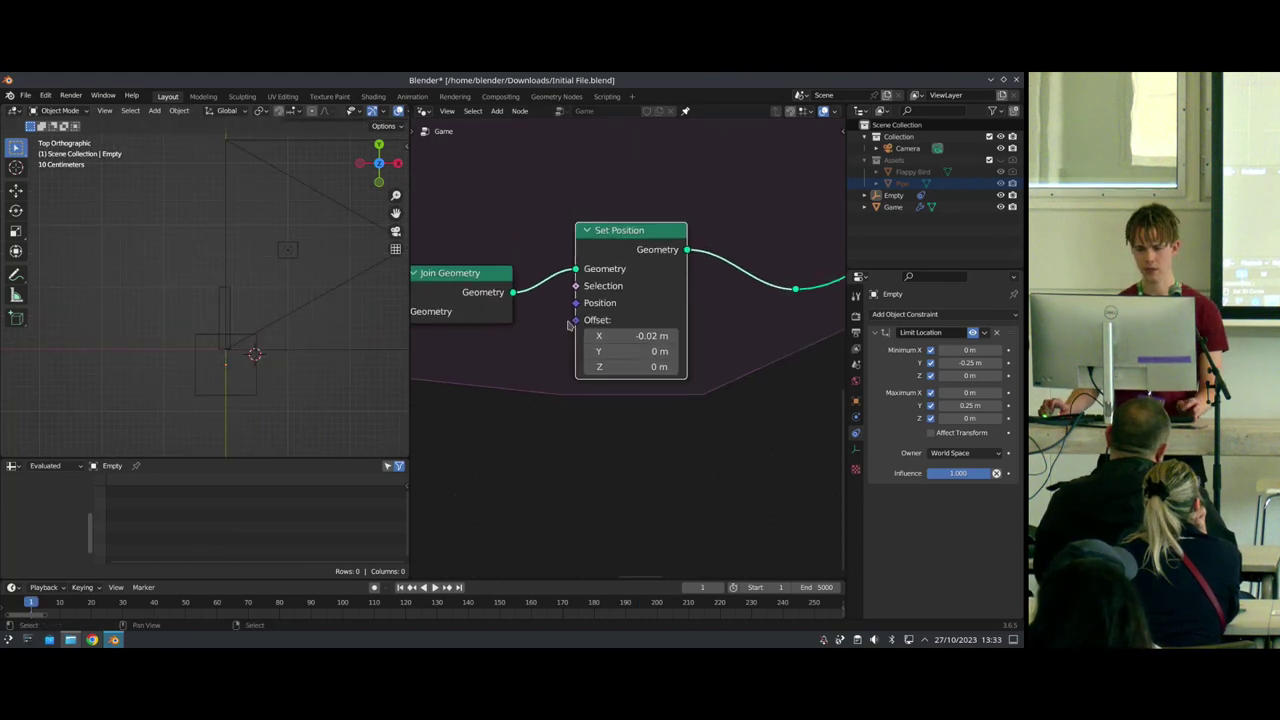
{"action": "middle_click_drag", "start_coordinate": [569, 323], "coordinate": [725, 314]}
{"action": "scroll", "coordinate": [581, 329], "scroll_direction": "down", "scroll_amount": 3}
{"action": "key", "text": "space"}
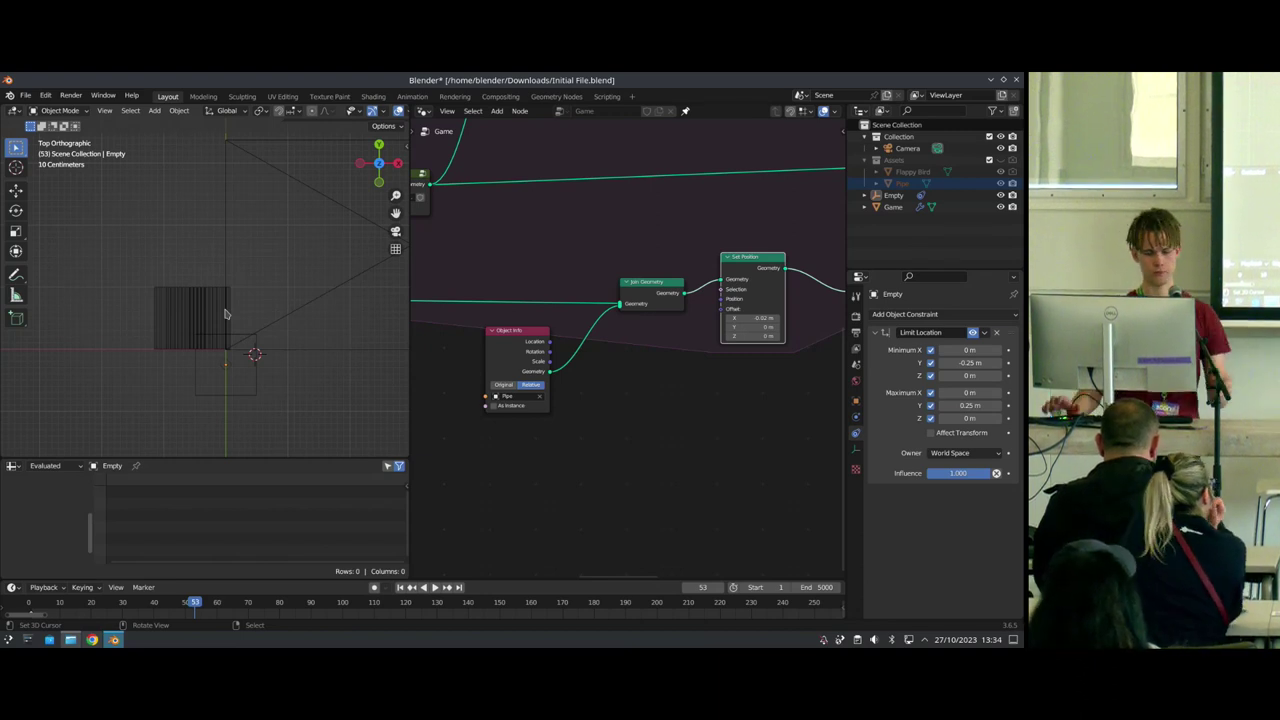
{"action": "left_click_drag", "start_coordinate": [518, 356], "coordinate": [490, 387]}
Step: Insert a Switch node into the Pipe's geometry link, removing an accidentally added Arc node
{"action": "key", "text": "shift+a"}
{"action": "type", "text": "s"}
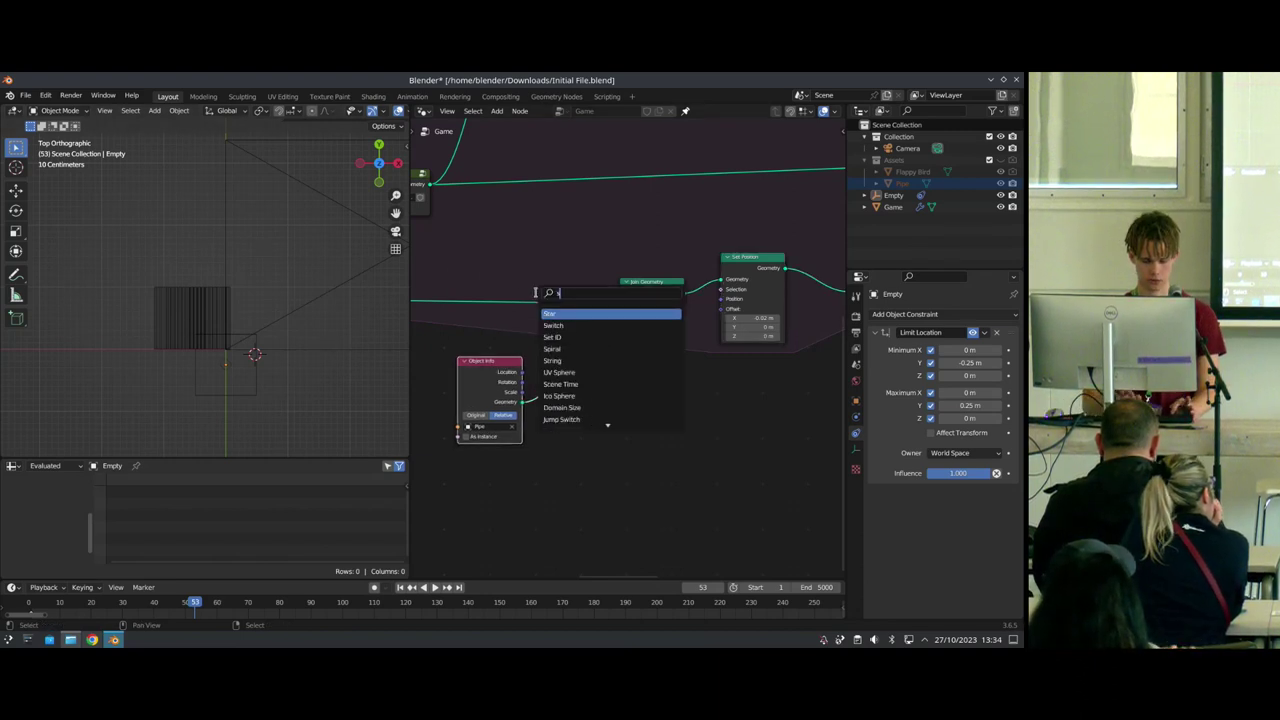
{"action": "type", "text": "swiitch"}
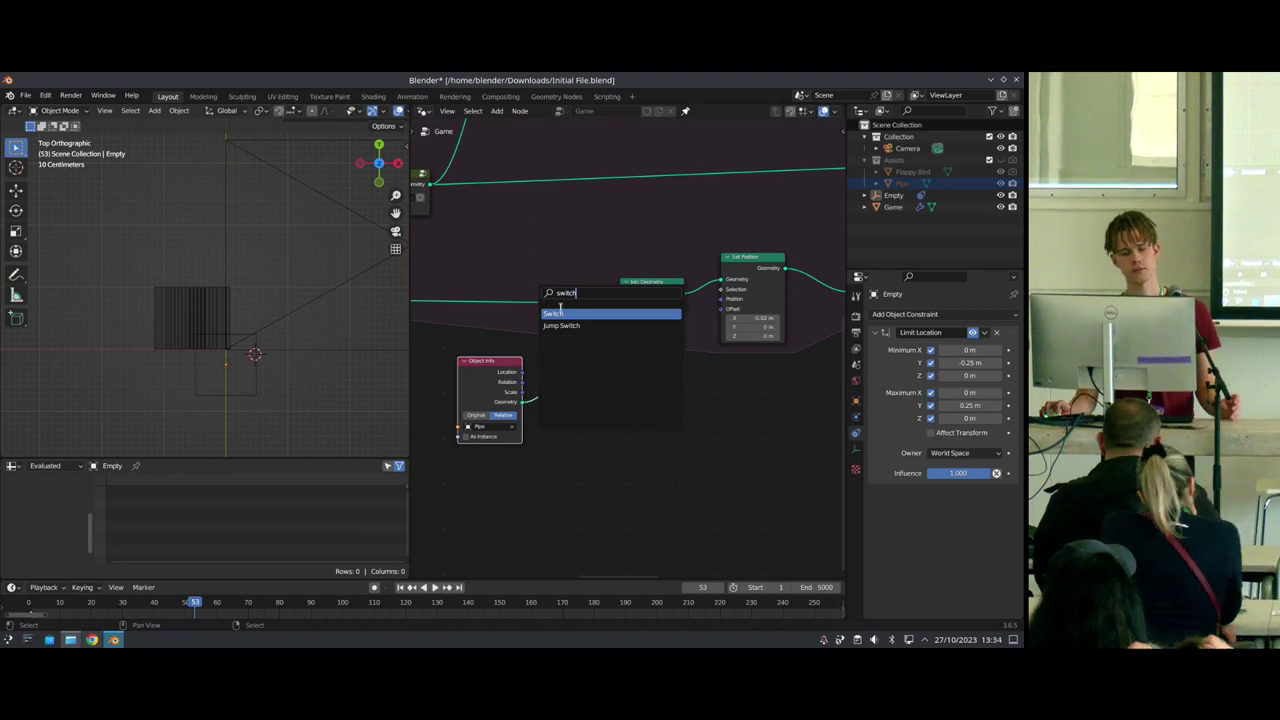
{"action": "left_click", "coordinate": [555, 314]}
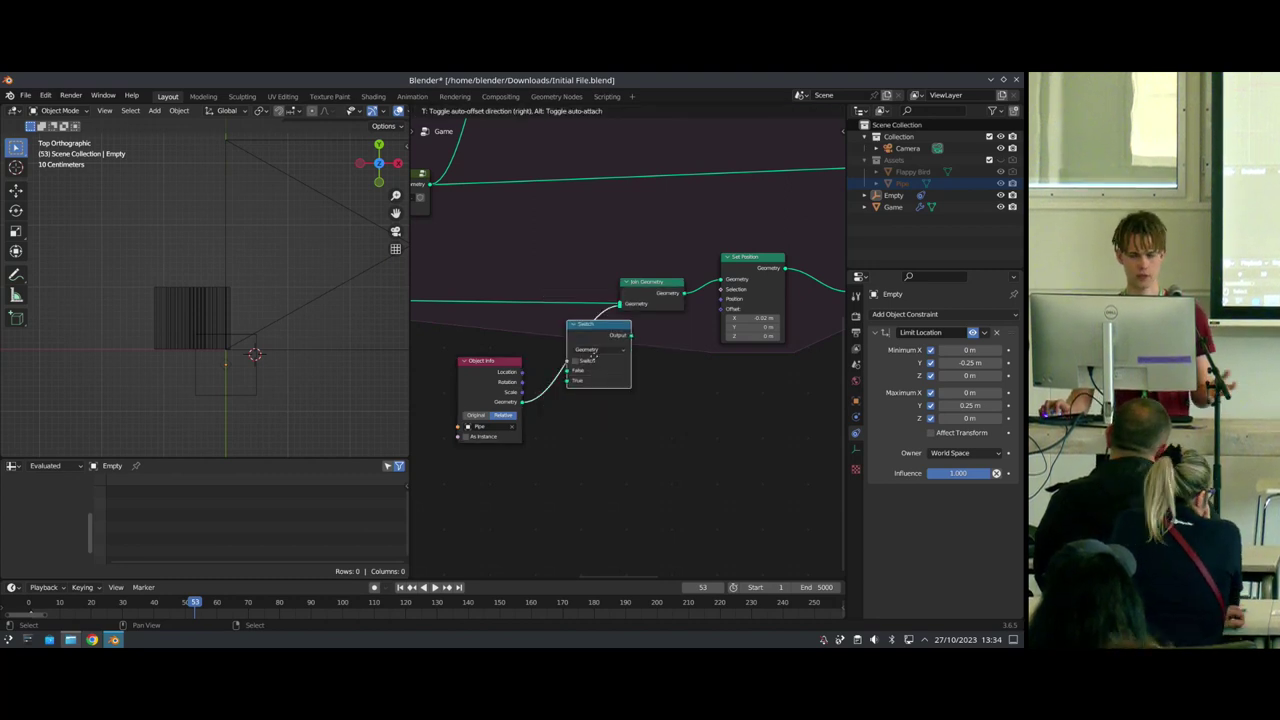
{"action": "left_click", "coordinate": [587, 366]}
{"action": "scroll", "coordinate": [600, 362], "scroll_direction": "up", "scroll_amount": 6}
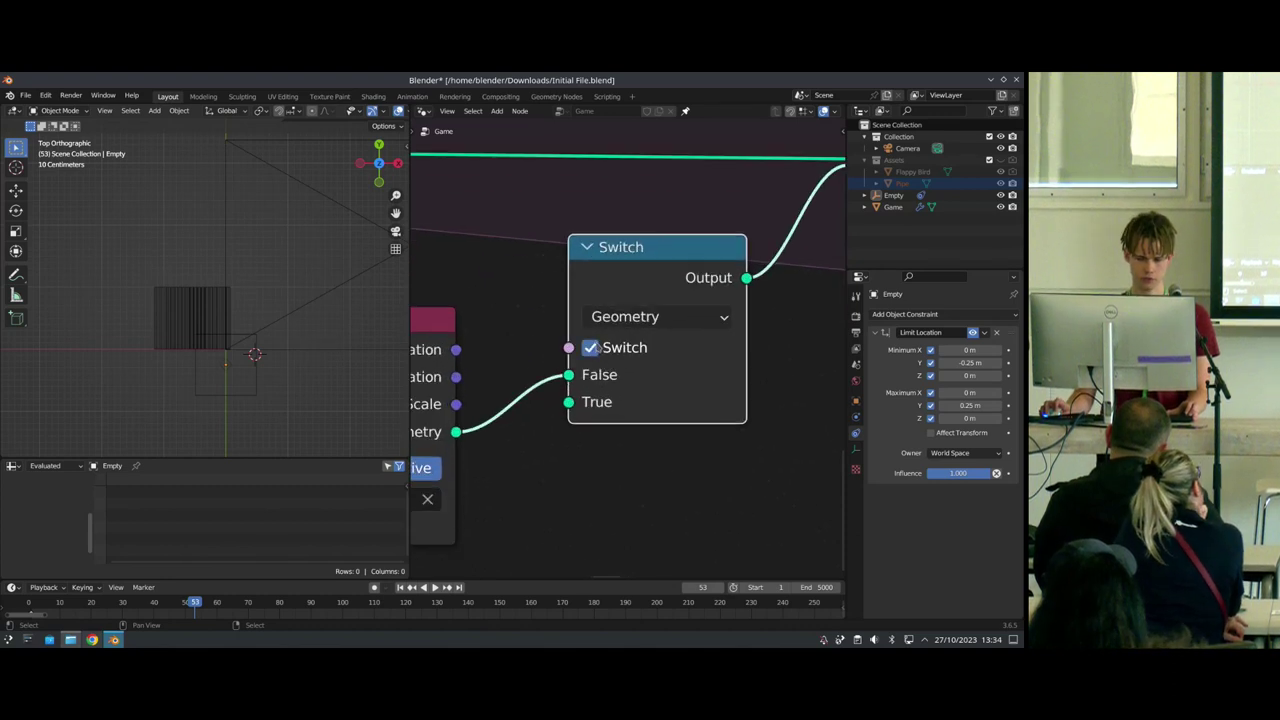
{"action": "left_click_drag", "start_coordinate": [572, 406], "coordinate": [553, 438]}
{"action": "left_click", "coordinate": [510, 449]}
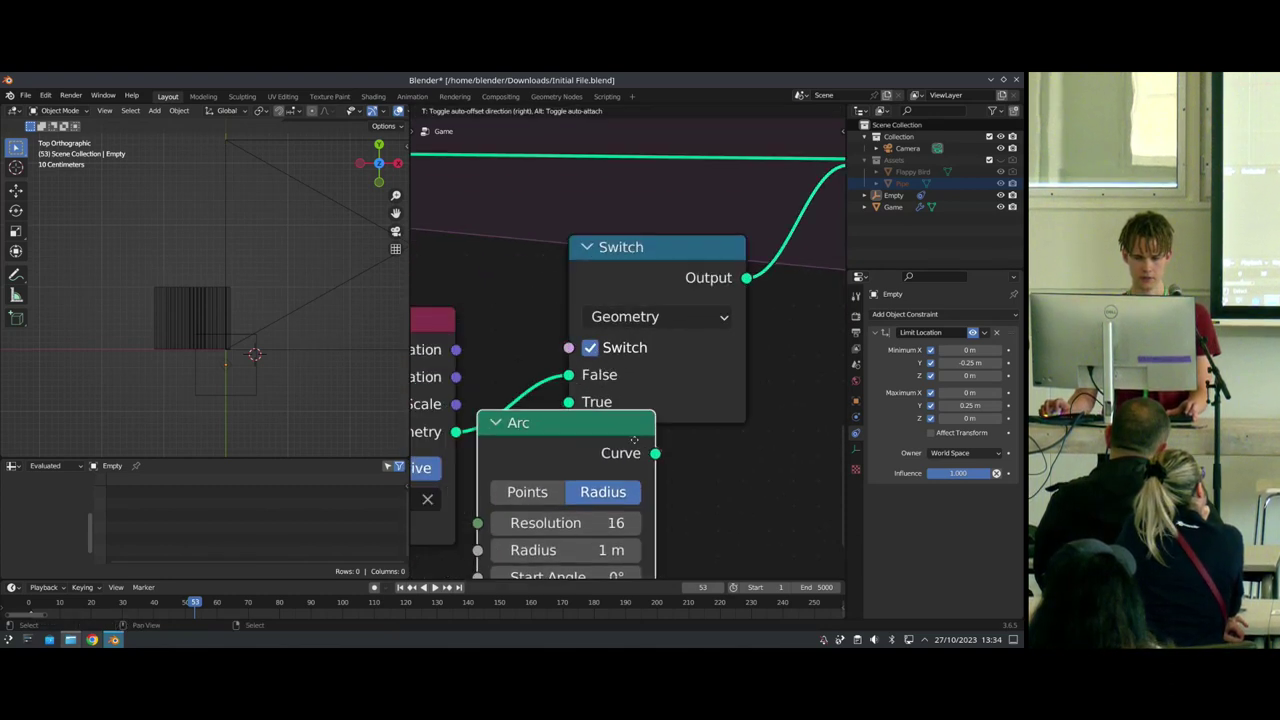
{"action": "left_click", "coordinate": [656, 461]}
{"action": "key", "text": "ctrl+x"}
Step: Play from frame 1 while toggling the Switch off and back on, then stop and rewind
{"action": "key", "text": "shift+Left"}
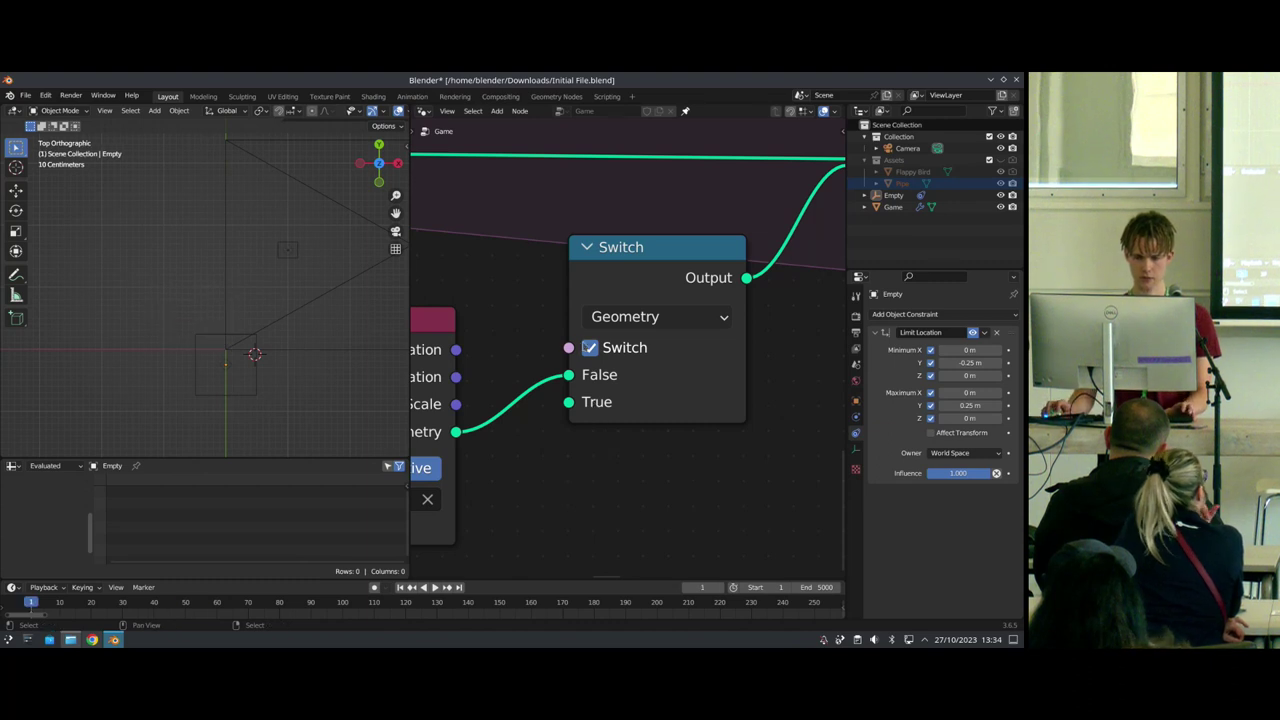
{"action": "key", "text": "space"}
{"action": "left_click", "coordinate": [590, 347]}
{"action": "left_click", "coordinate": [590, 347]}
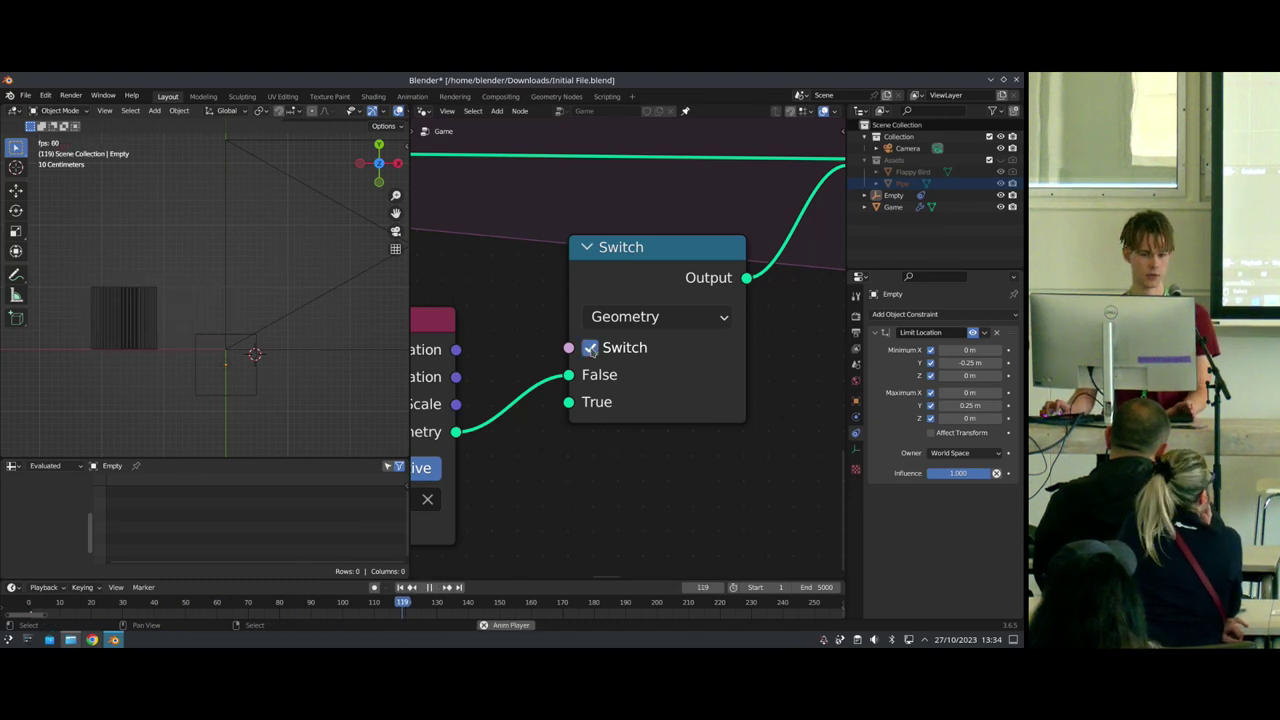
{"action": "key", "text": "Escape"}
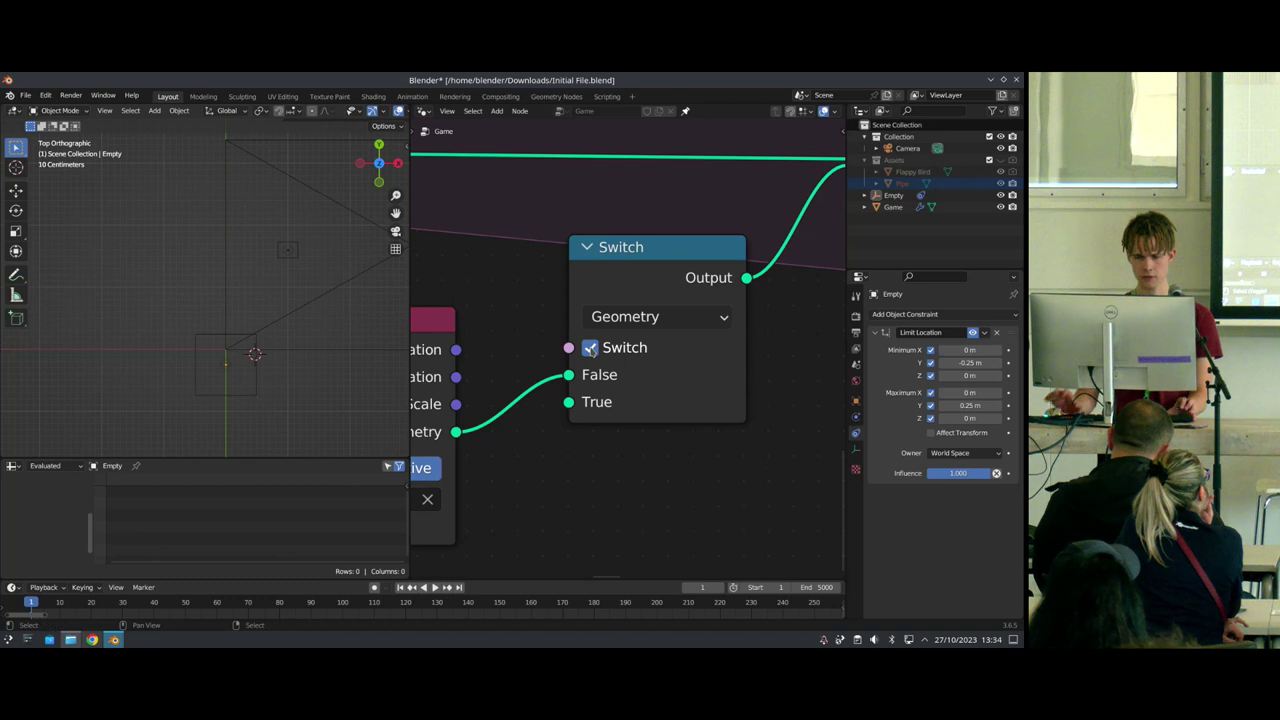
{"action": "scroll", "coordinate": [590, 347], "scroll_direction": "down", "scroll_amount": 6}
{"action": "scroll", "coordinate": [581, 363], "scroll_direction": "up", "scroll_amount": 4}
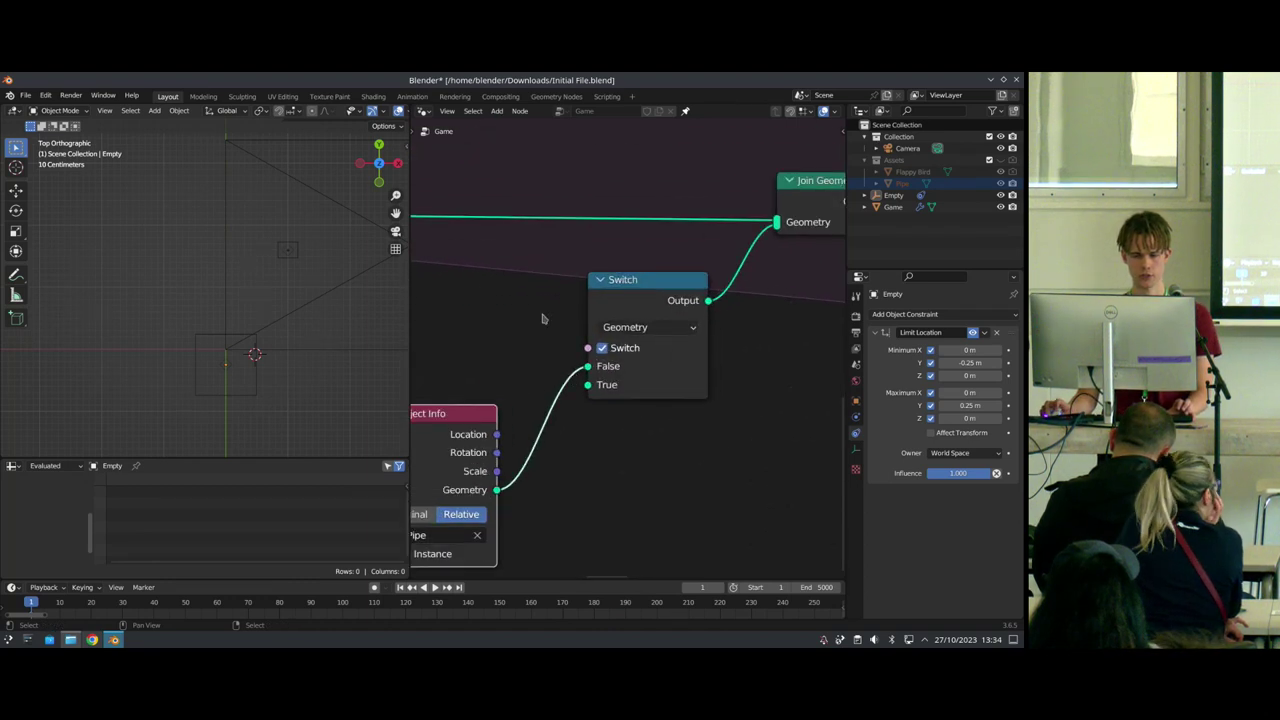
Step: Add a Scene Time node and a Math node set to Modulo, feeding Frame into it
{"action": "key", "text": "shift+a"}
{"action": "type", "text": "scene t"}
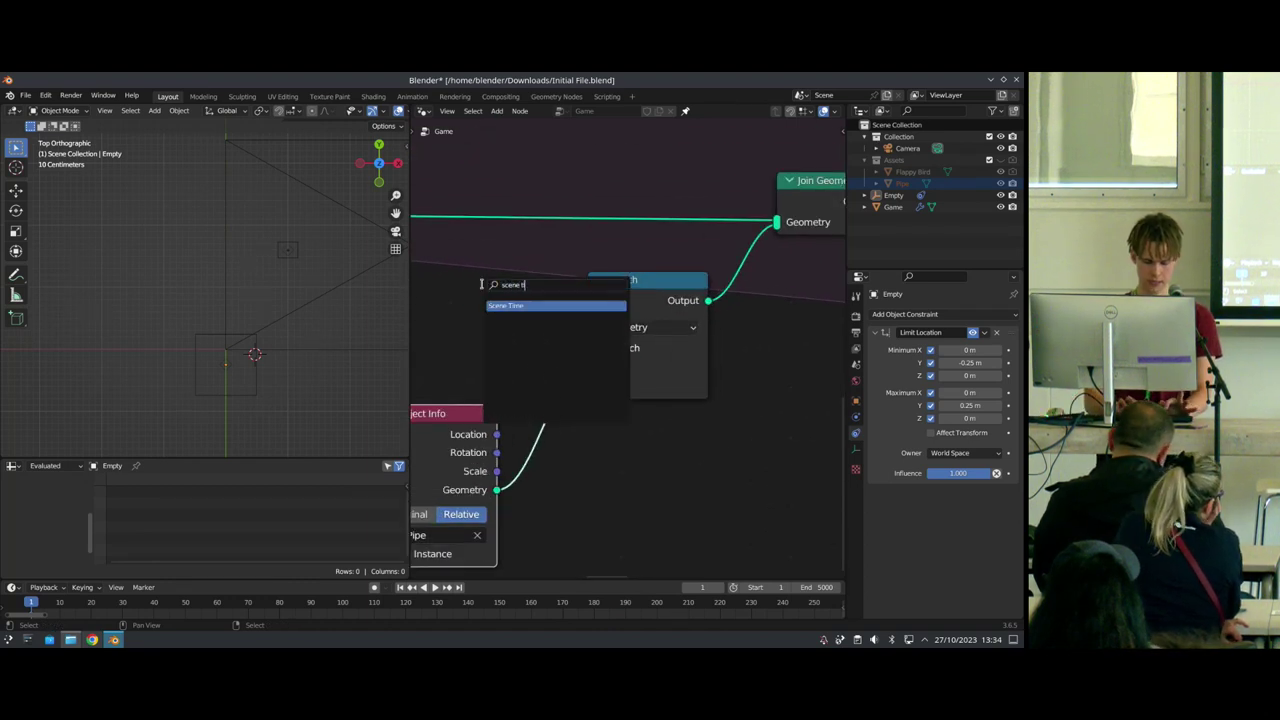
{"action": "key", "text": "Return"}
{"action": "left_click", "coordinate": [420, 292]}
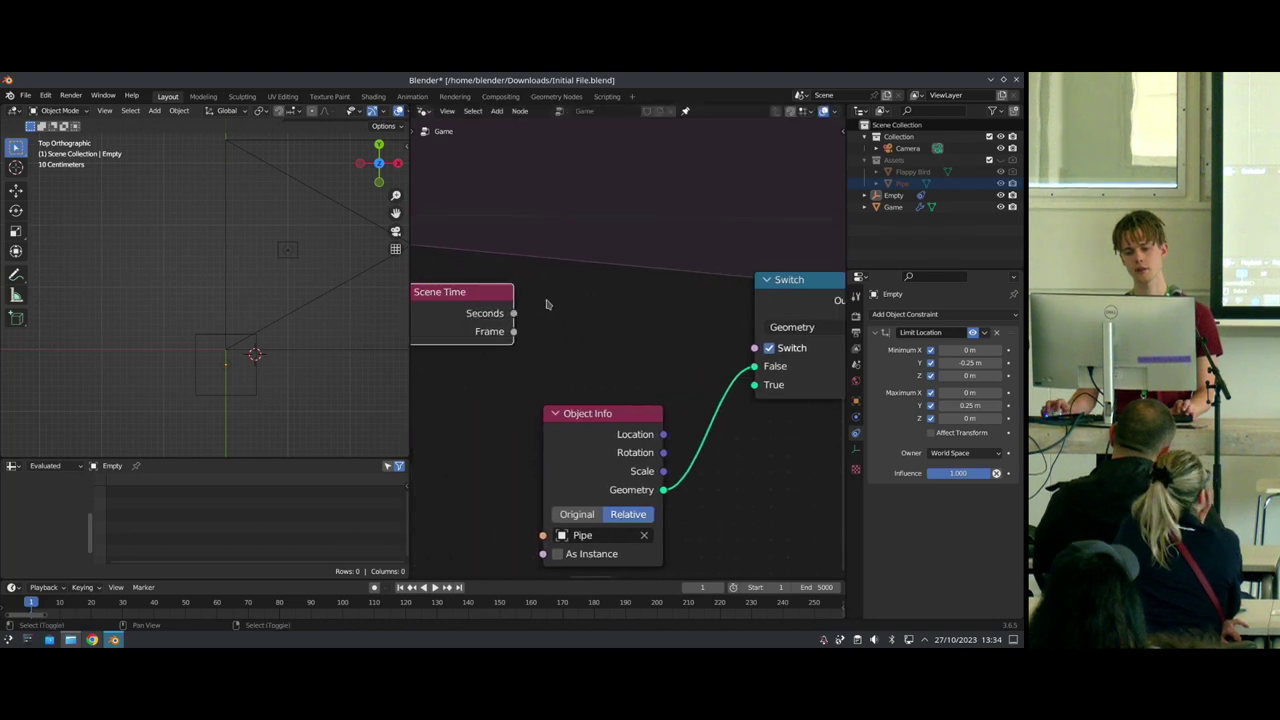
{"action": "key", "text": "shift+a"}
{"action": "type", "text": "add"}
{"action": "key", "text": "Return"}
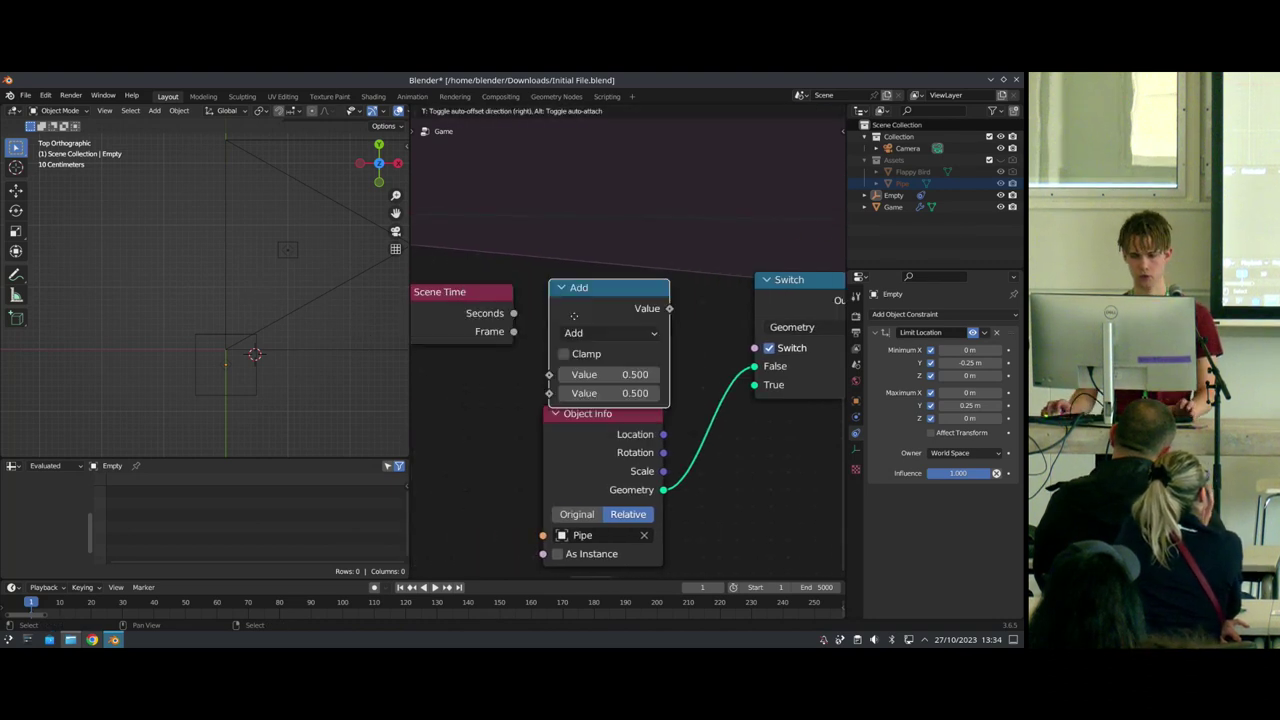
{"action": "left_click", "coordinate": [597, 298]}
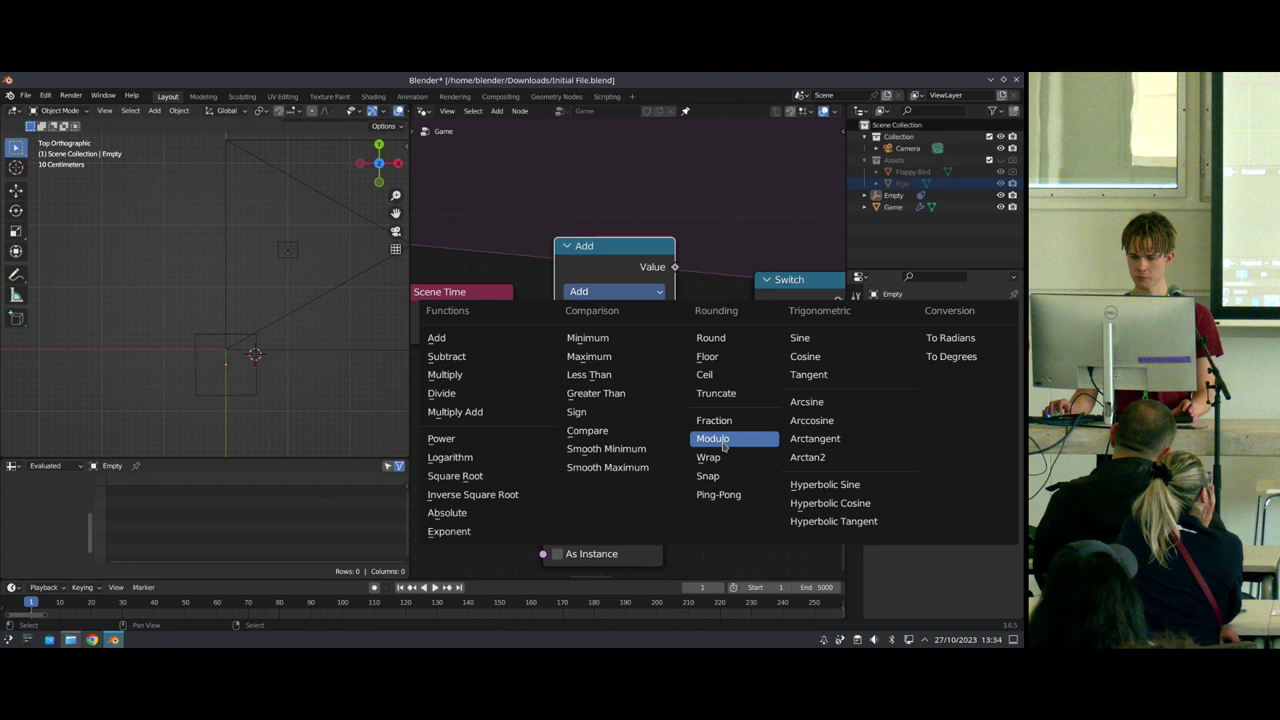
{"action": "left_click", "coordinate": [713, 443]}
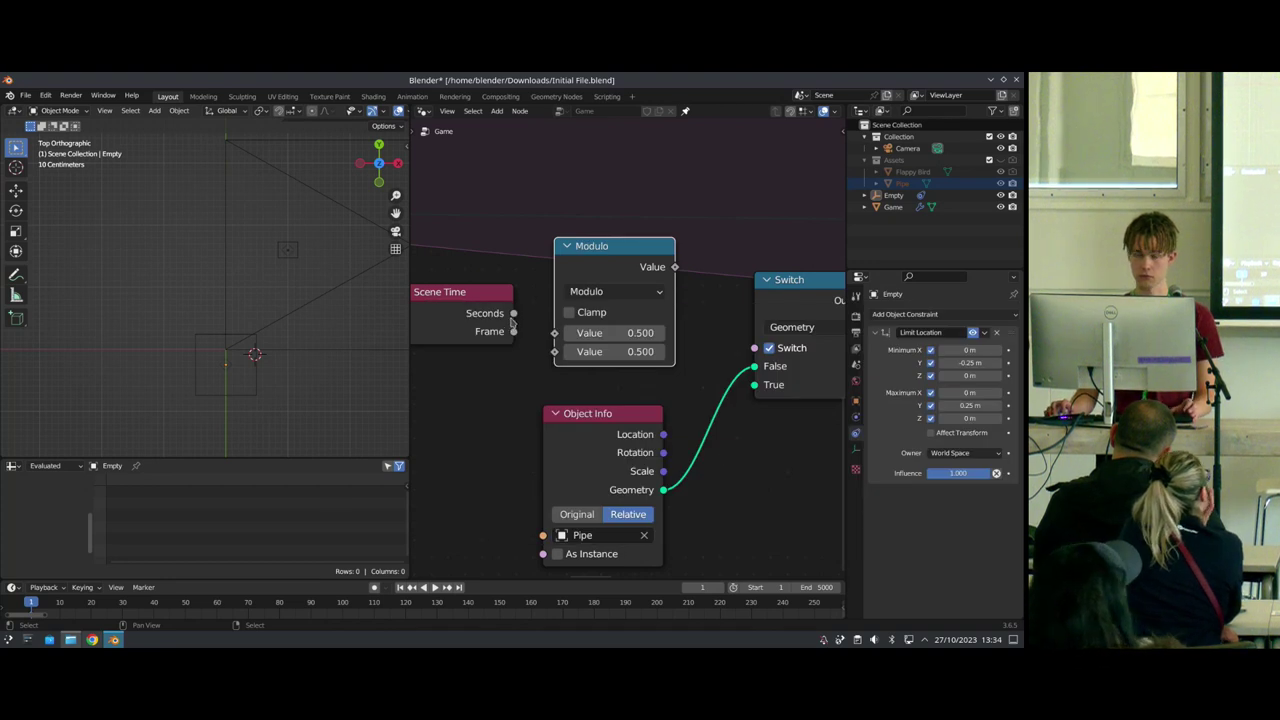
{"action": "left_click_drag", "start_coordinate": [515, 335], "coordinate": [556, 334]}
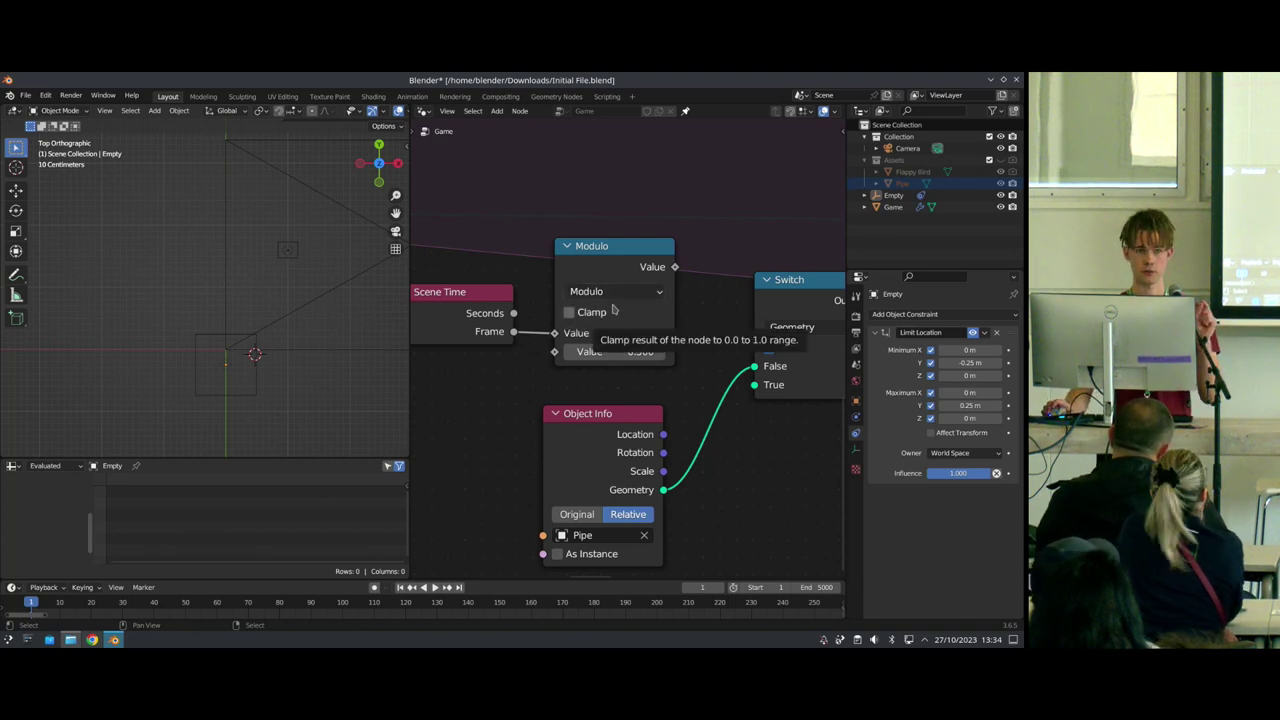
Step: Set the Modulo divisor to 40 and connect its result to the Switch toggle
{"action": "scroll", "coordinate": [705, 402], "scroll_direction": "down", "scroll_amount": 3}
{"action": "middle_click_drag", "start_coordinate": [705, 402], "coordinate": [617, 371]}
{"action": "scroll", "coordinate": [612, 371], "scroll_direction": "up", "scroll_amount": 5}
{"action": "left_click_drag", "start_coordinate": [468, 424], "coordinate": [476, 382]}
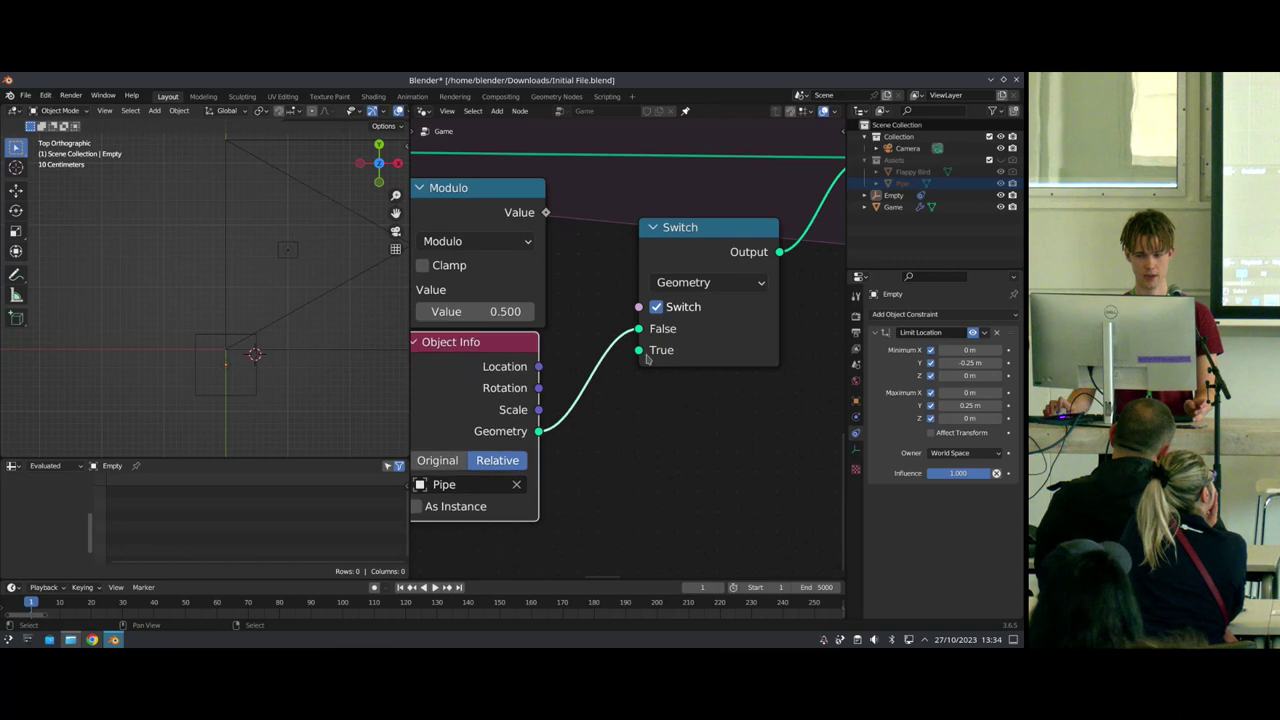
{"action": "scroll", "coordinate": [647, 360], "scroll_direction": "up", "scroll_amount": 2}
{"action": "left_click", "coordinate": [647, 326]}
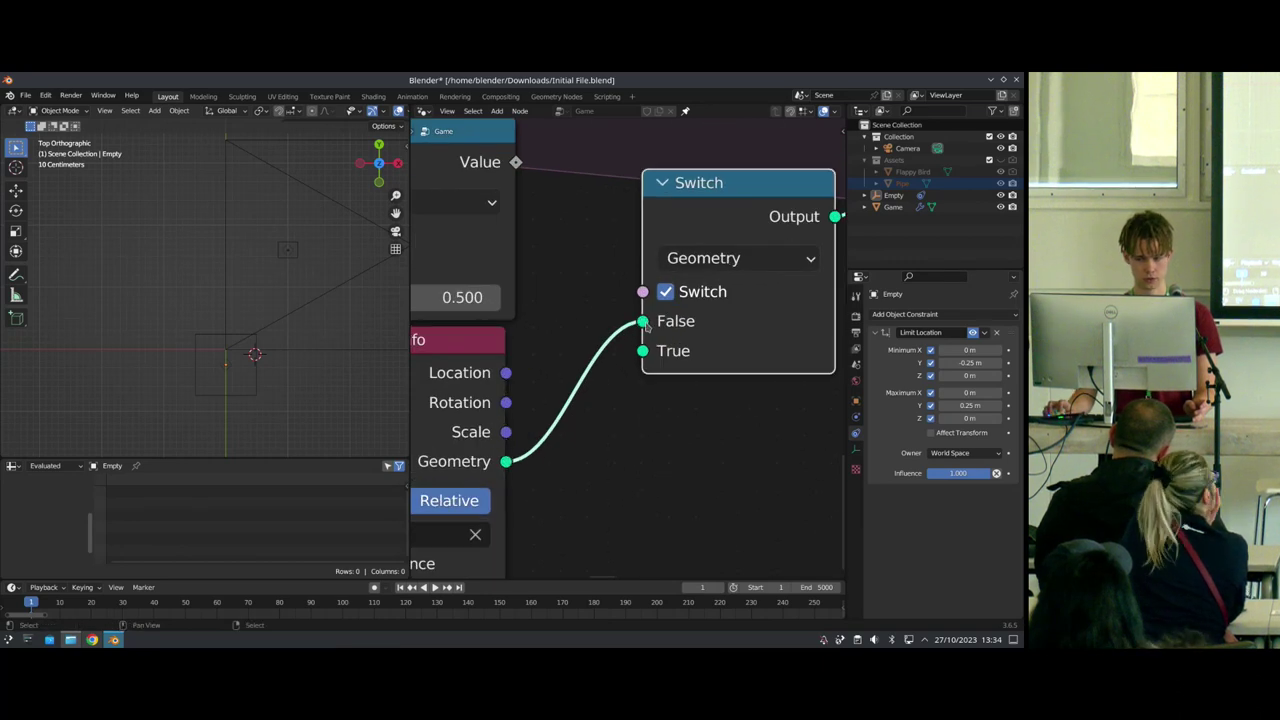
{"action": "scroll", "coordinate": [640, 335], "scroll_direction": "down", "scroll_amount": 3}
{"action": "middle_click_drag", "start_coordinate": [580, 357], "coordinate": [640, 357]}
{"action": "left_click", "coordinate": [575, 322]}
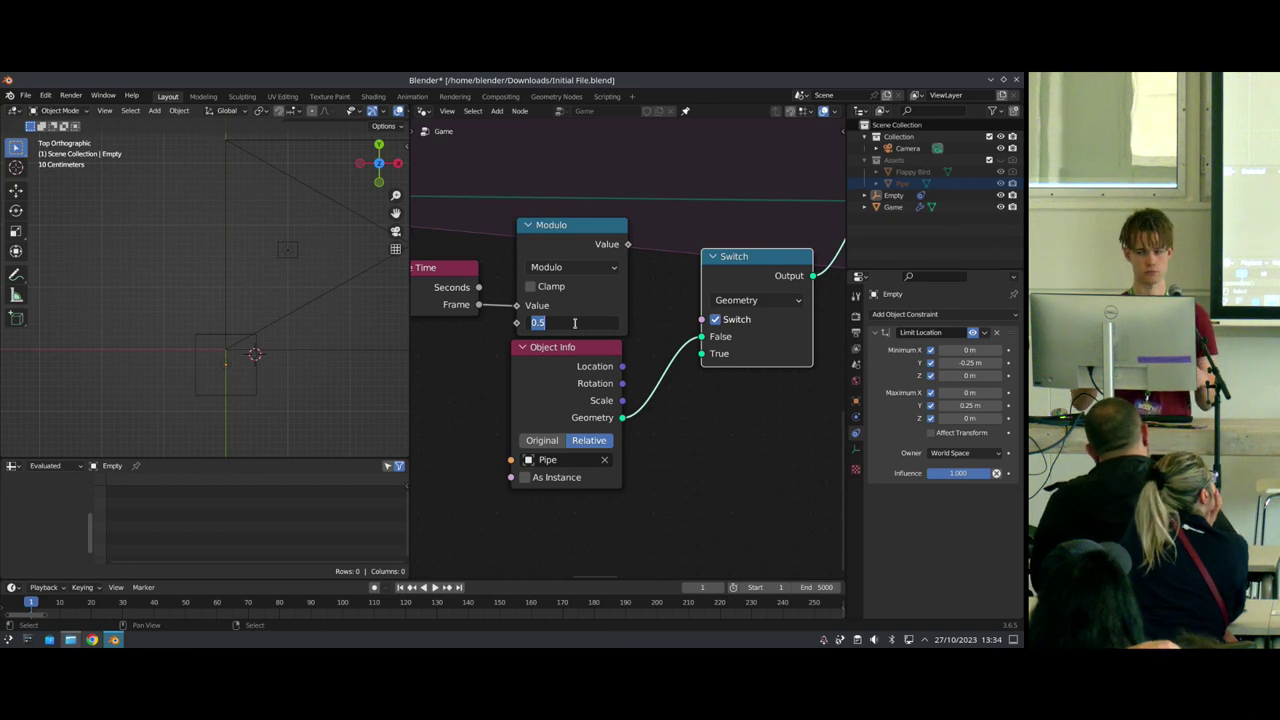
{"action": "type", "text": "40"}
{"action": "key", "text": "Return"}
{"action": "left_click_drag", "start_coordinate": [628, 244], "coordinate": [702, 320]}
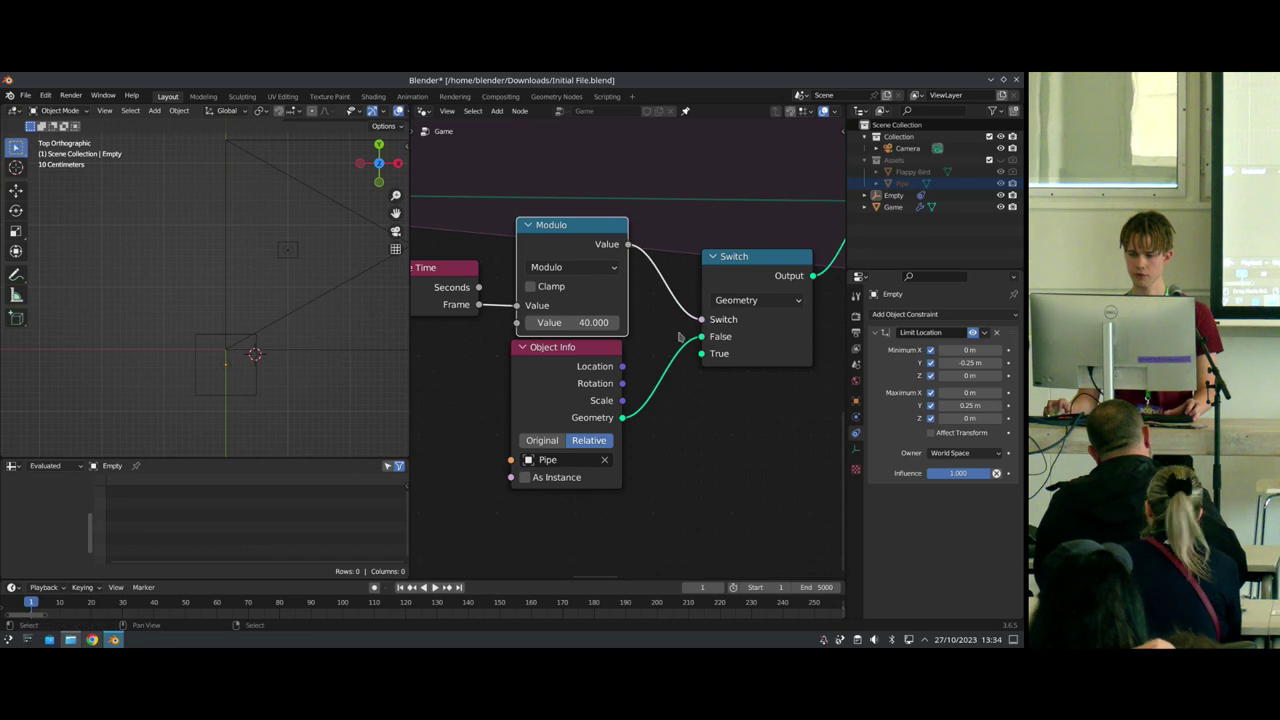
Step: Test-play the pipe animation, rewind to frame 1, and move Scene Time further left
{"action": "key", "text": "space"}
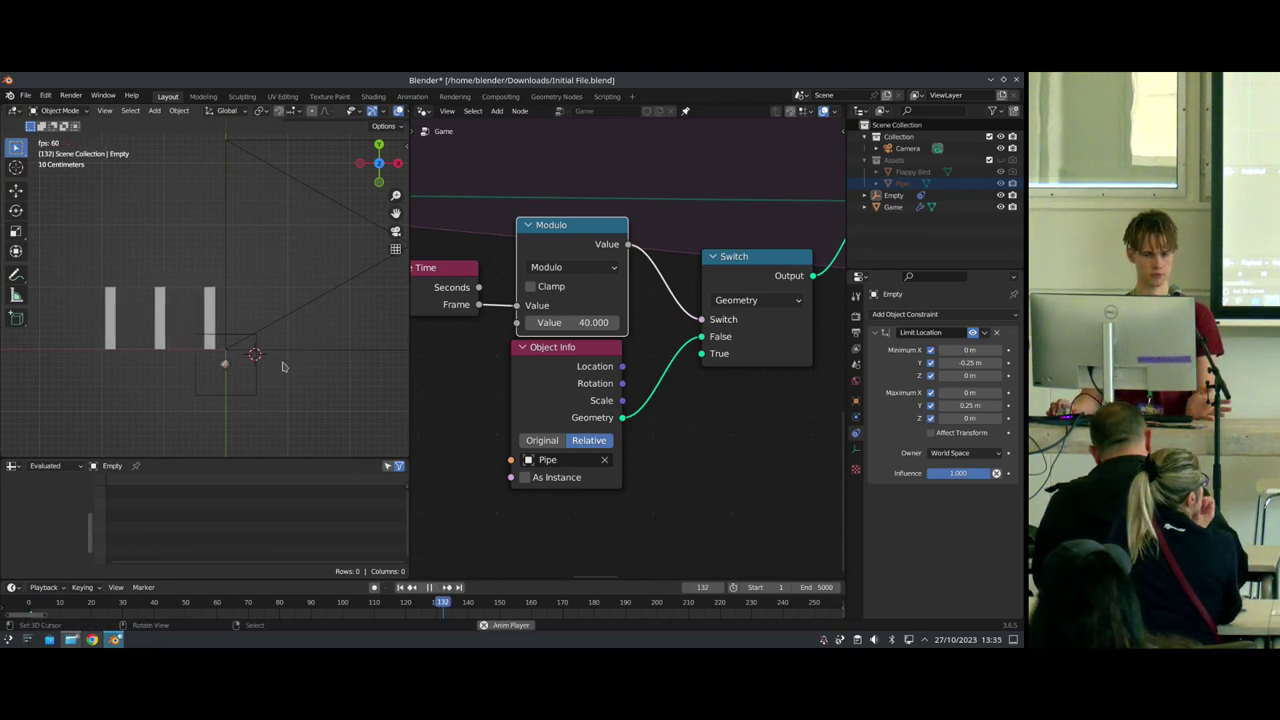
{"action": "key", "text": "space"}
{"action": "key", "text": "shift+Left"}
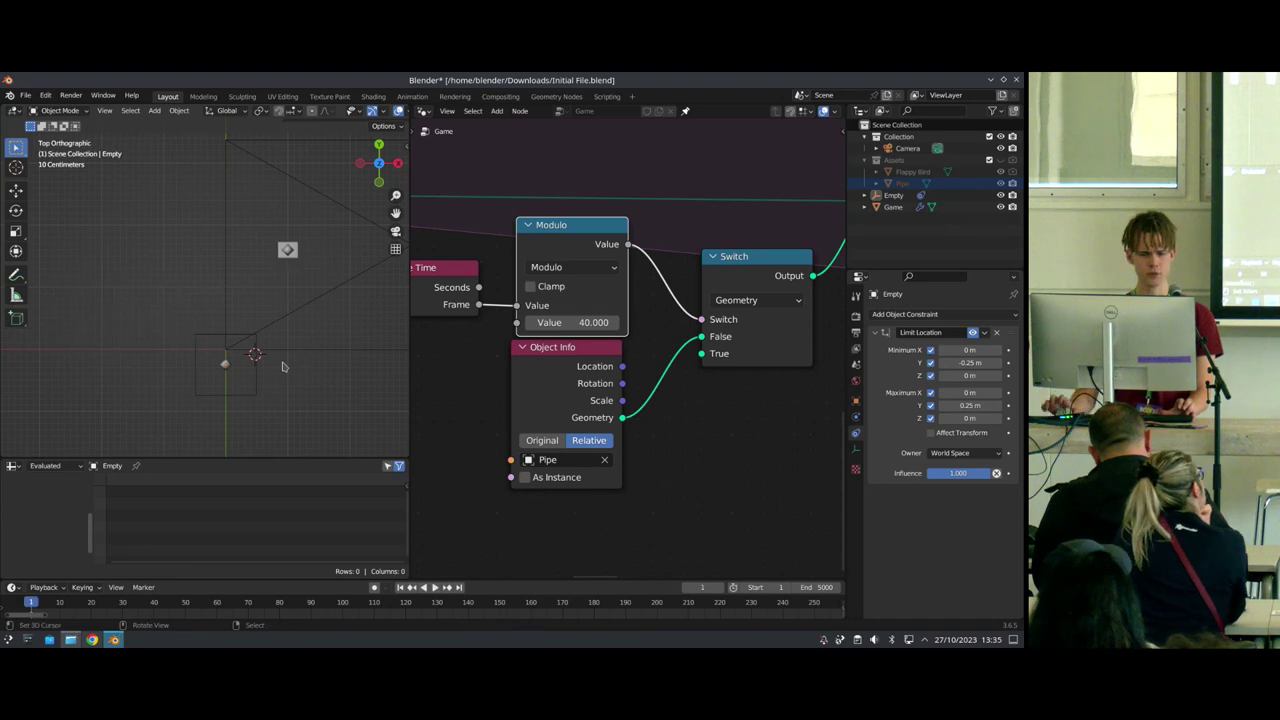
{"action": "scroll", "coordinate": [546, 330], "scroll_direction": "down", "scroll_amount": 6}
{"action": "middle_click_drag", "start_coordinate": [534, 366], "coordinate": [609, 372]}
{"action": "scroll", "coordinate": [588, 325], "scroll_direction": "up", "scroll_amount": 4}
{"action": "left_click_drag", "start_coordinate": [586, 321], "coordinate": [474, 316]}
Step: Insert a copy of the Modulo node before it, changed to Subtract with value 1
{"action": "left_click", "coordinate": [669, 281]}
{"action": "key", "text": "shift+d"}
{"action": "left_click", "coordinate": [574, 314]}
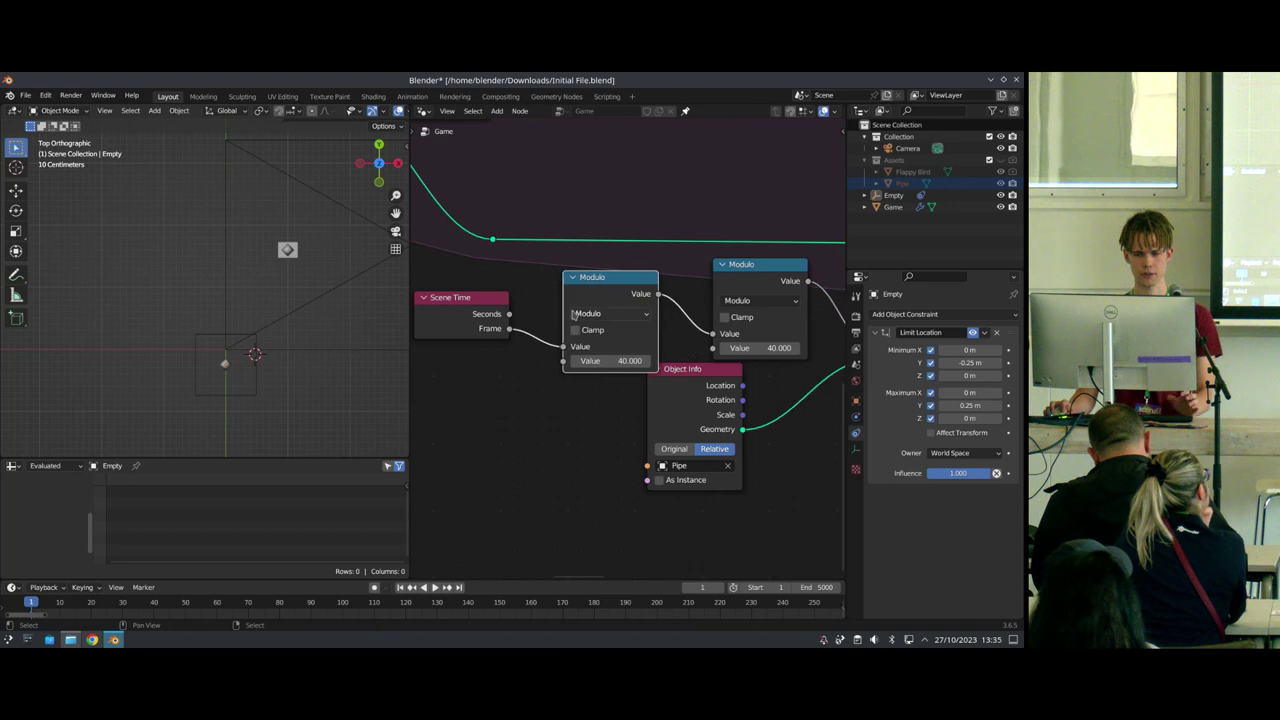
{"action": "left_click", "coordinate": [604, 315]}
{"action": "left_click", "coordinate": [222, 368]}
{"action": "left_click", "coordinate": [580, 361]}
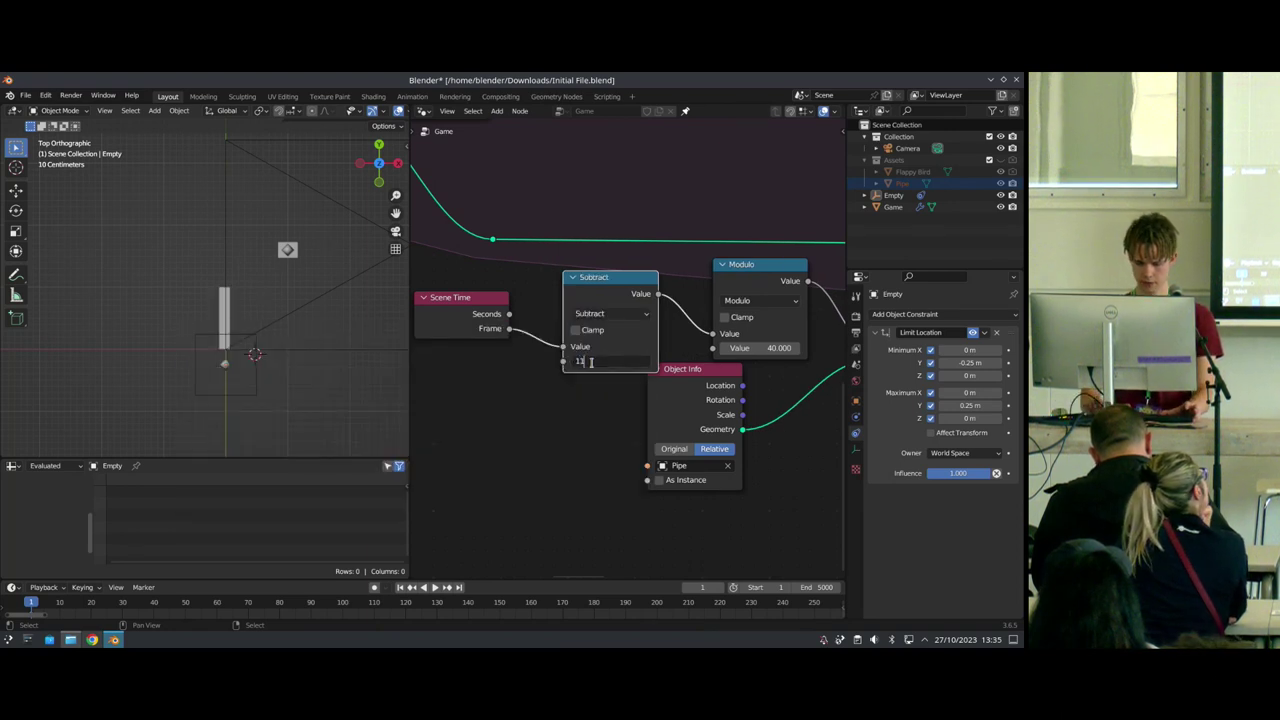
{"action": "type", "text": "1"}
{"action": "key", "text": "Return"}
Step: Play the animation twice to check pipe timing, select the camera and place the 3D cursor
{"action": "key", "text": "space"}
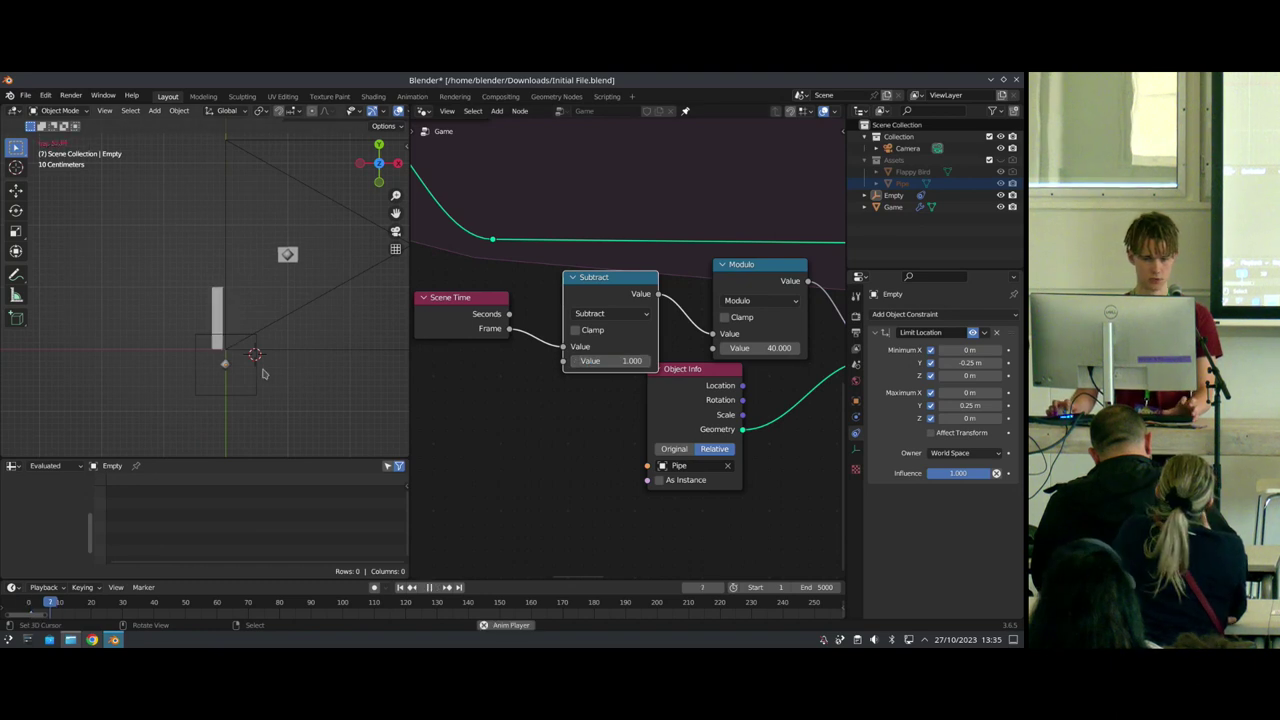
{"action": "key", "text": "Escape"}
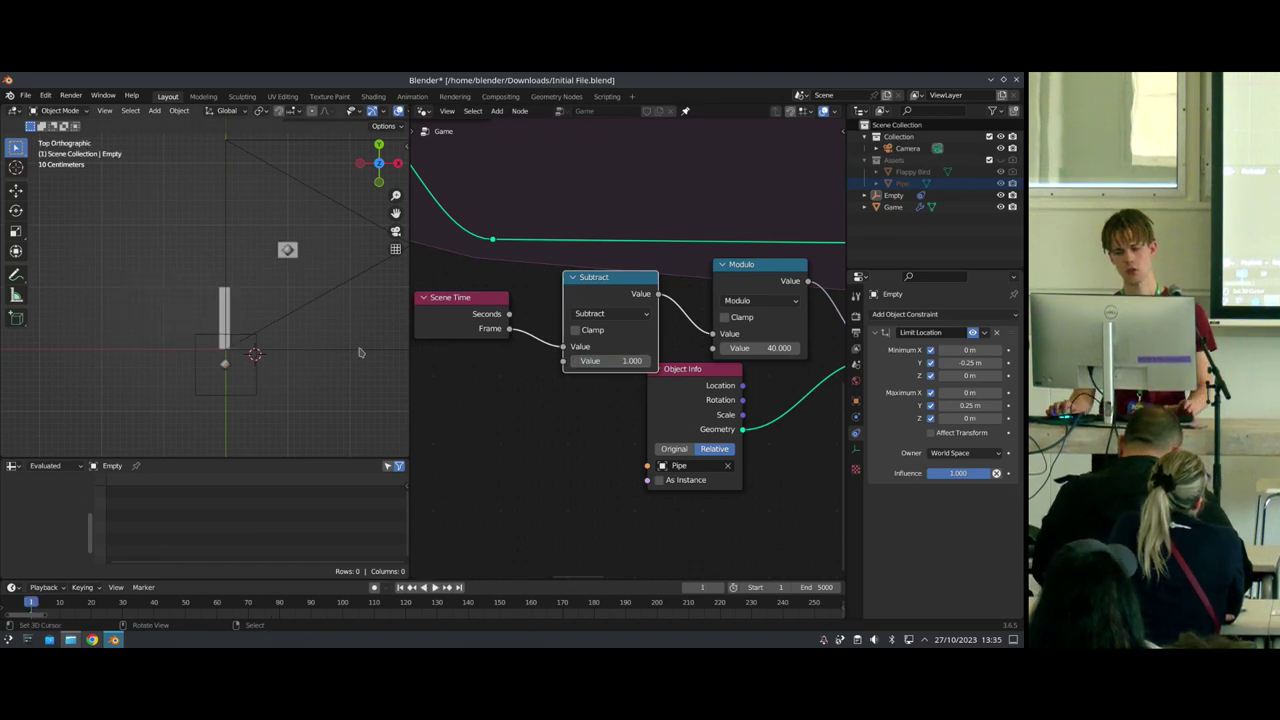
{"action": "scroll", "coordinate": [535, 378], "scroll_direction": "down", "scroll_amount": 4}
{"action": "key", "text": "space"}
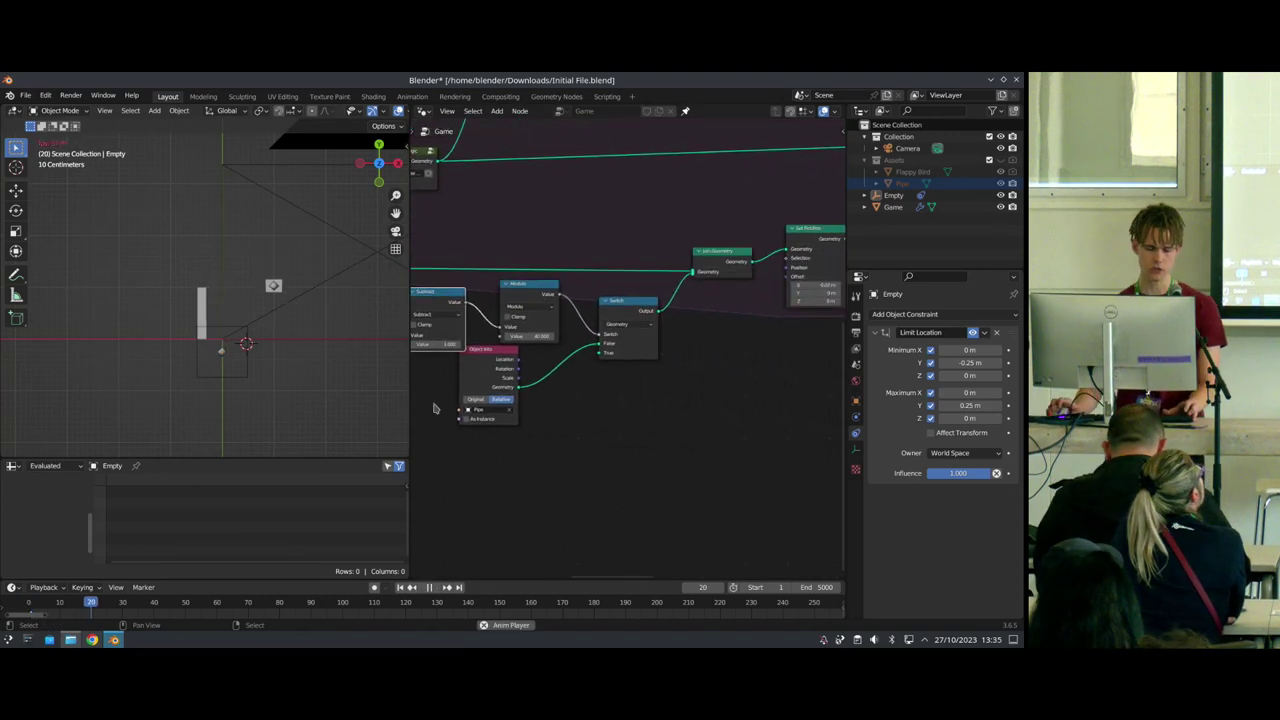
{"action": "key", "text": "space"}
{"action": "left_click_drag", "start_coordinate": [340, 280], "coordinate": [313, 302]}
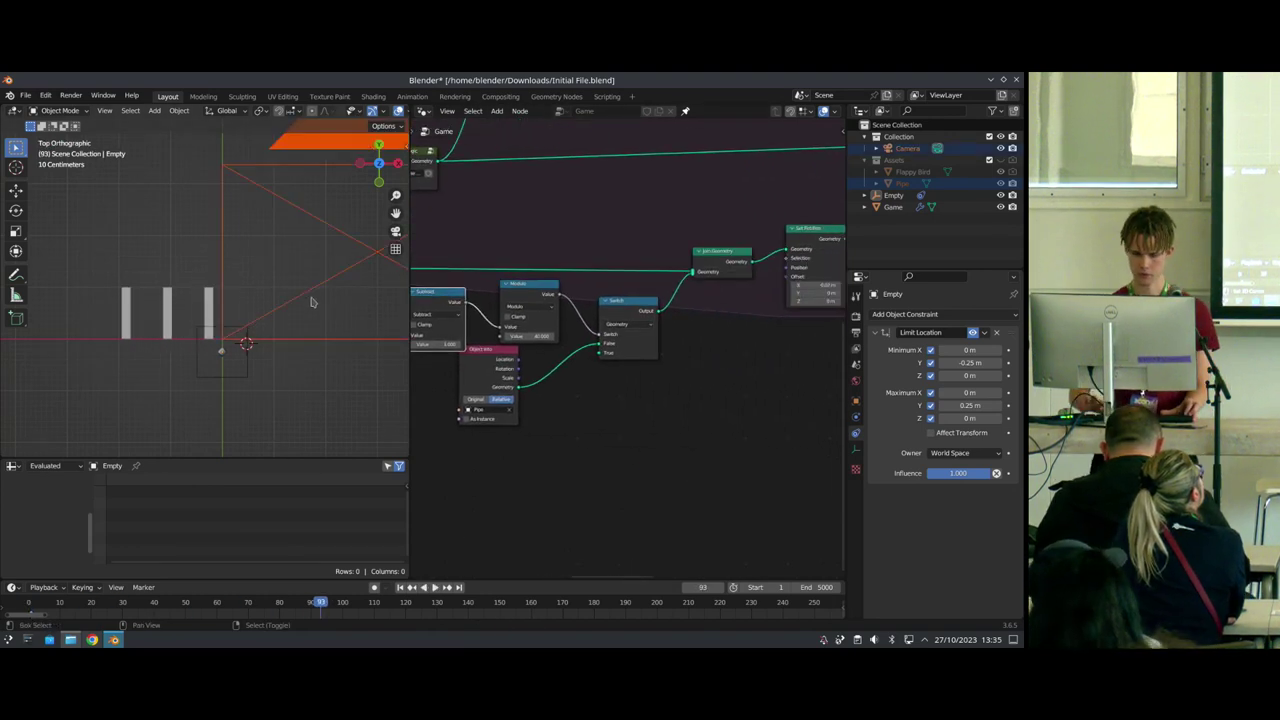
{"action": "key", "text": "Escape"}
{"action": "right_click", "coordinate": [196, 349], "text": "shift"}
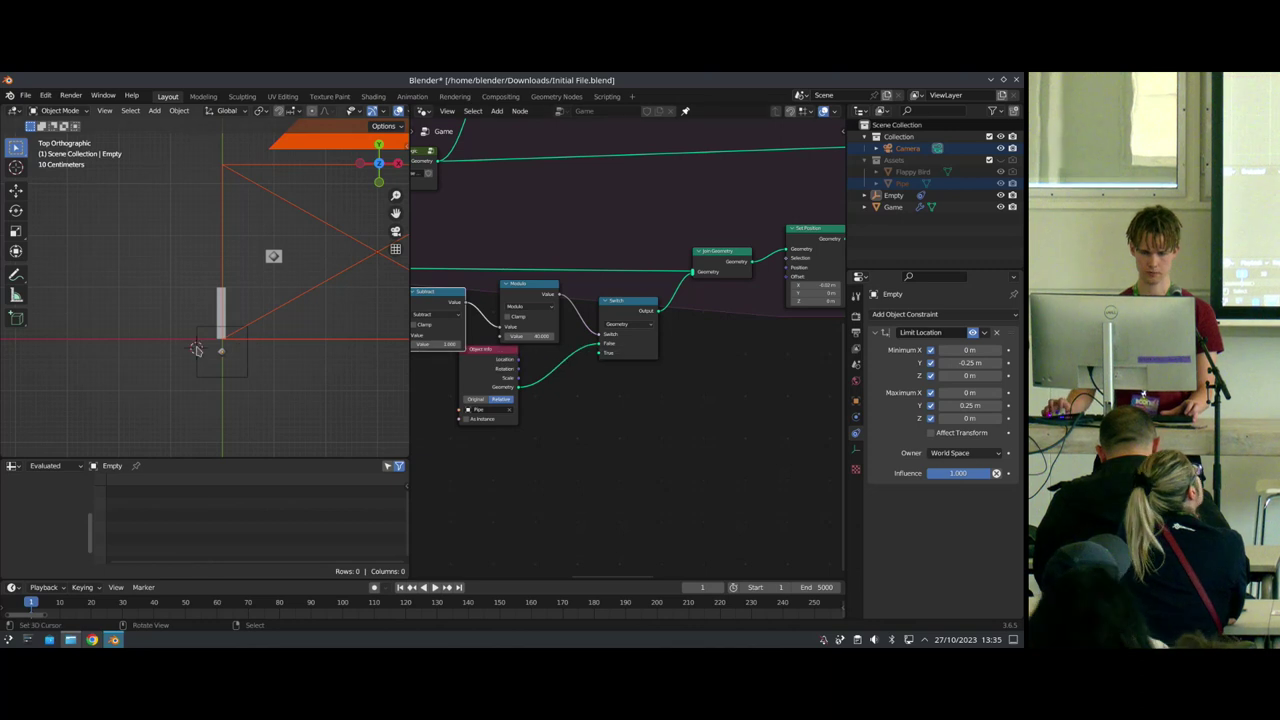
Step: Switch to the camera view and move the pipe timing and switch nodes downward
{"action": "key", "text": "KP_0"}
{"action": "middle_click_drag", "start_coordinate": [261, 297], "coordinate": [197, 317], "text": "shift"}
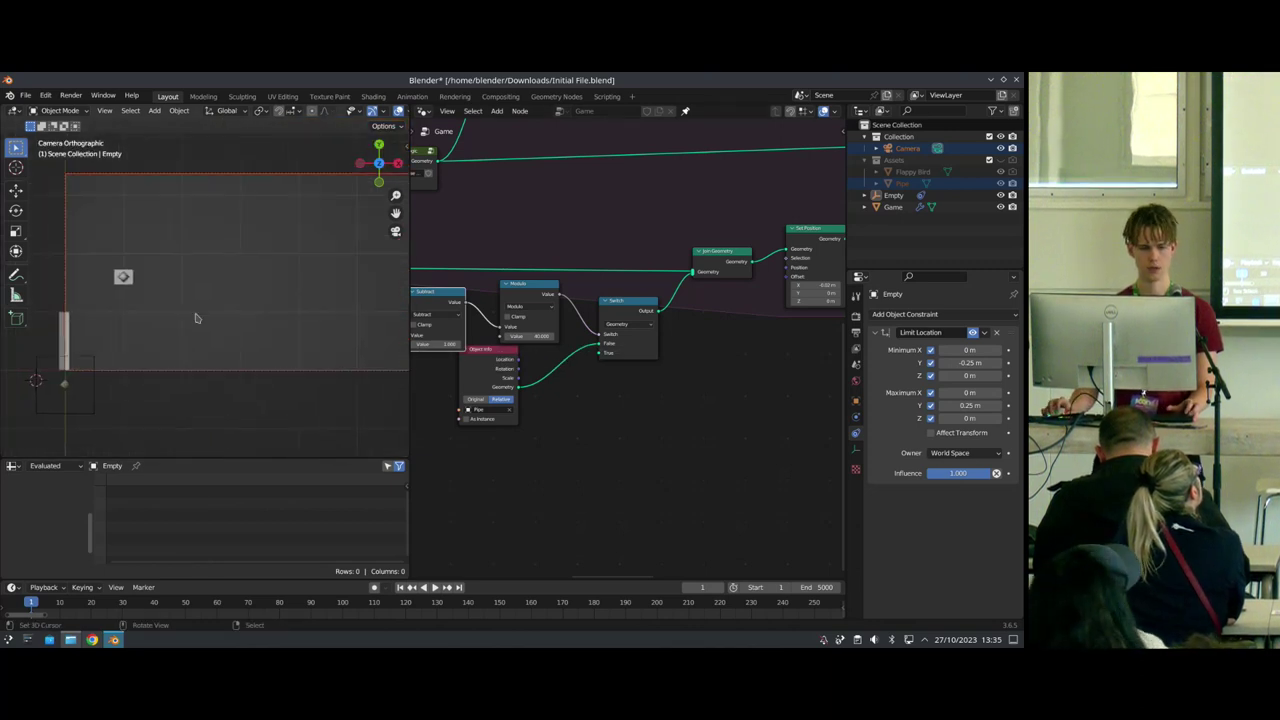
{"action": "scroll", "coordinate": [273, 311], "scroll_direction": "down", "scroll_amount": 1}
{"action": "middle_click_drag", "start_coordinate": [579, 383], "coordinate": [669, 374]}
{"action": "left_click_drag", "start_coordinate": [718, 402], "coordinate": [425, 285]}
{"action": "left_click_drag", "start_coordinate": [575, 364], "coordinate": [522, 461]}
{"action": "left_click", "coordinate": [481, 430]}
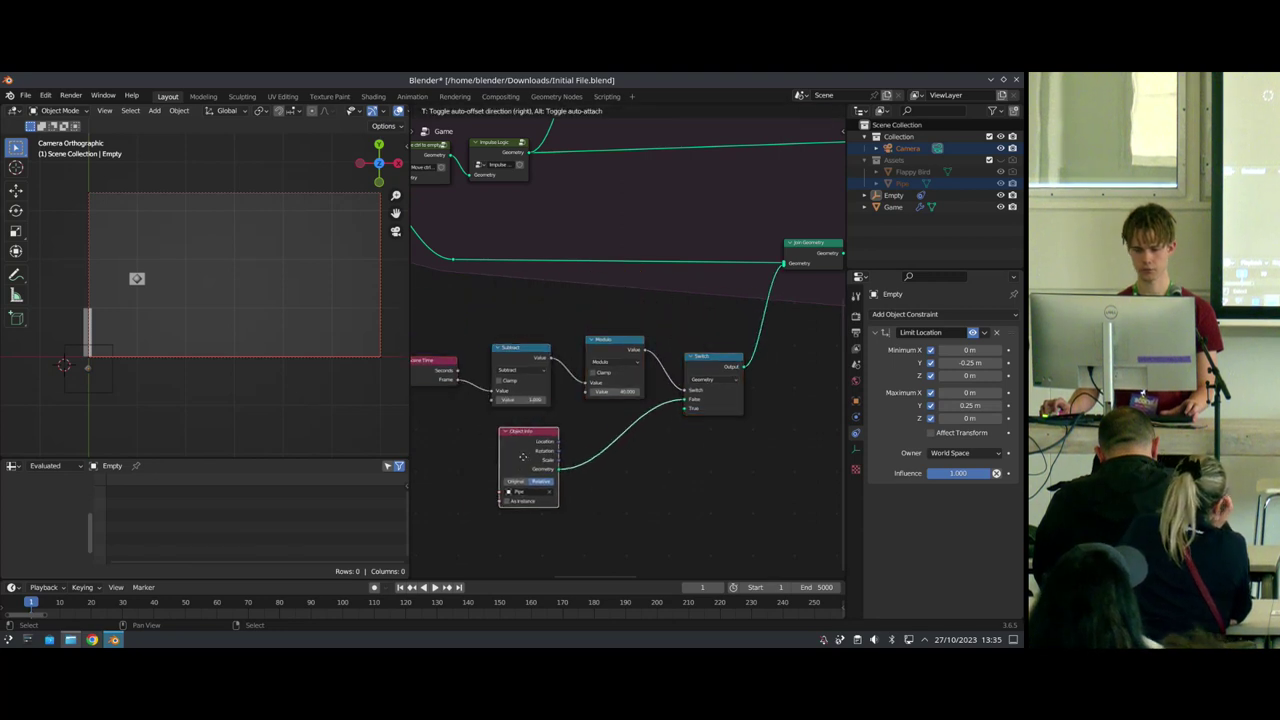
Step: Insert the Set Position node between Object Info and Switch
{"action": "scroll", "coordinate": [741, 355], "scroll_direction": "down", "scroll_amount": 6}
{"action": "middle_click_drag", "start_coordinate": [776, 333], "coordinate": [606, 371]}
{"action": "scroll", "coordinate": [606, 371], "scroll_direction": "up", "scroll_amount": 3}
{"action": "left_click_drag", "start_coordinate": [640, 284], "coordinate": [638, 300]}
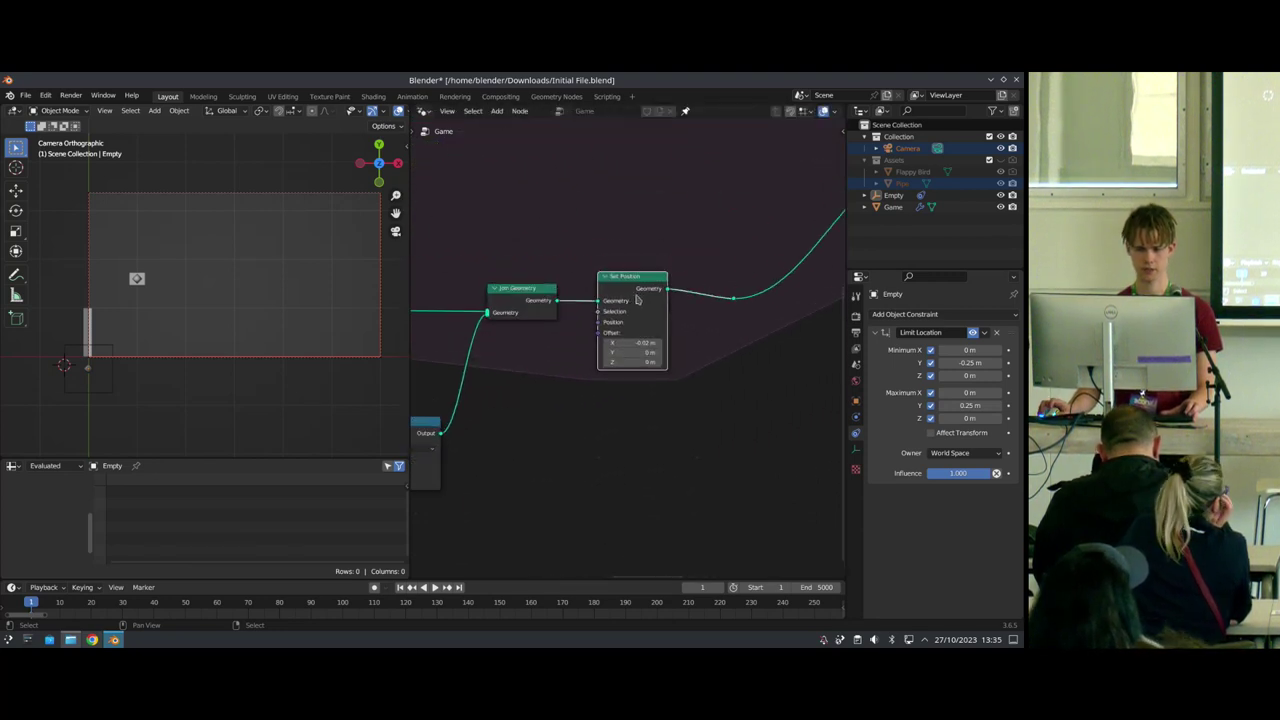
{"action": "scroll", "coordinate": [626, 340], "scroll_direction": "down", "scroll_amount": 7}
{"action": "middle_click_drag", "start_coordinate": [549, 383], "coordinate": [752, 245]}
{"action": "scroll", "coordinate": [752, 245], "scroll_direction": "up", "scroll_amount": 5}
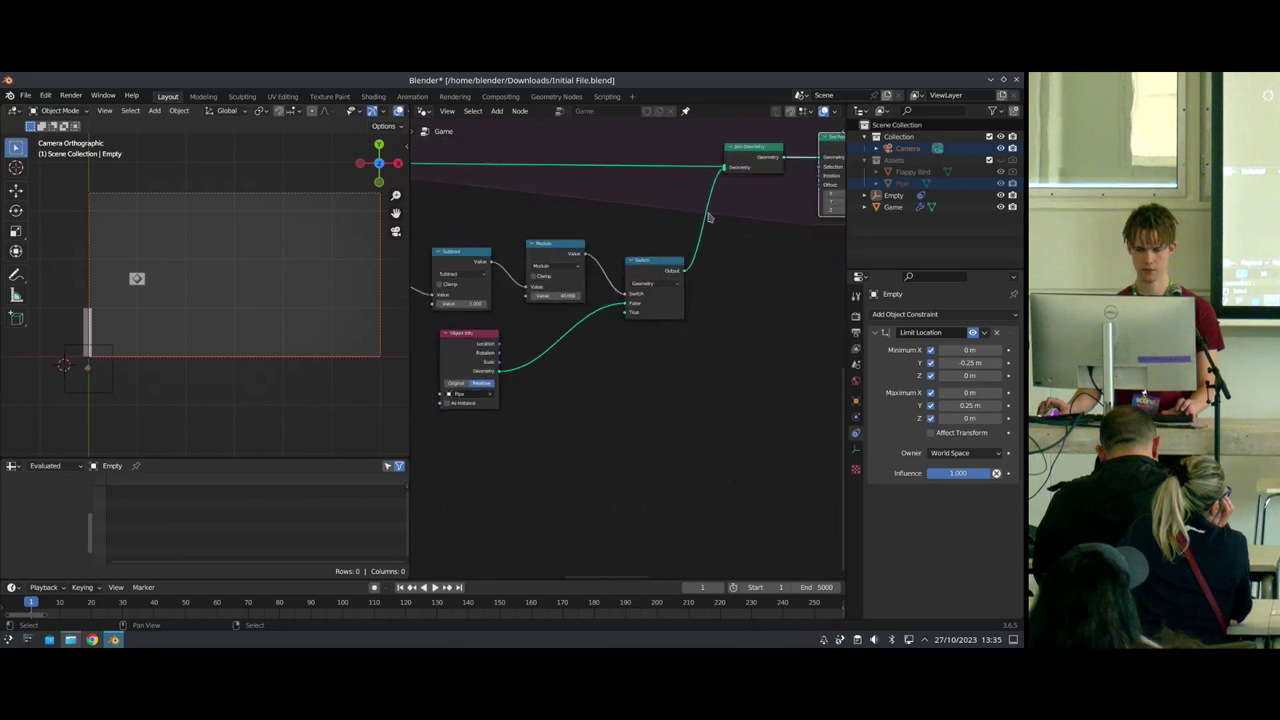
{"action": "left_click_drag", "start_coordinate": [840, 170], "coordinate": [635, 400]}
{"action": "scroll", "coordinate": [336, 354], "scroll_direction": "down", "scroll_amount": 2}
{"action": "scroll", "coordinate": [336, 354], "scroll_direction": "up", "scroll_amount": 3}
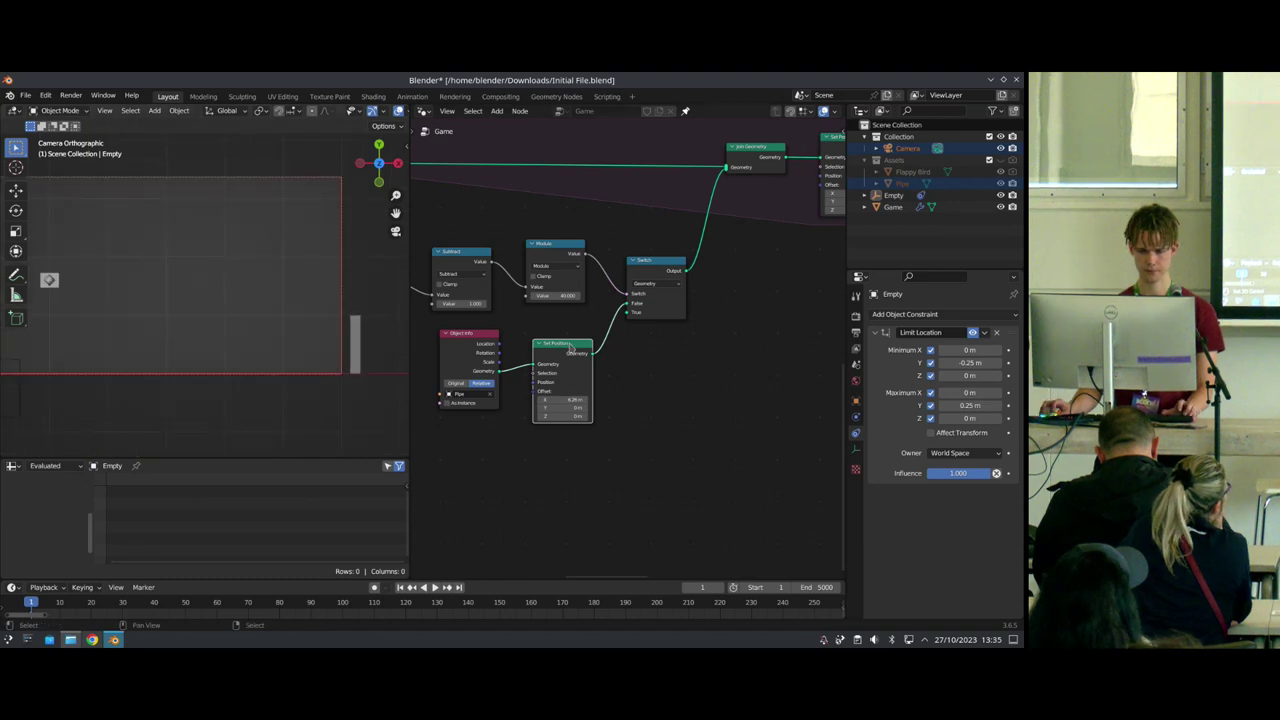
Step: Replace Set Position with a Transform Geometry node offsetting the pipe X 6.49 m at scale 1.68
{"action": "key", "text": "shift+a"}
{"action": "type", "text": "trans"}
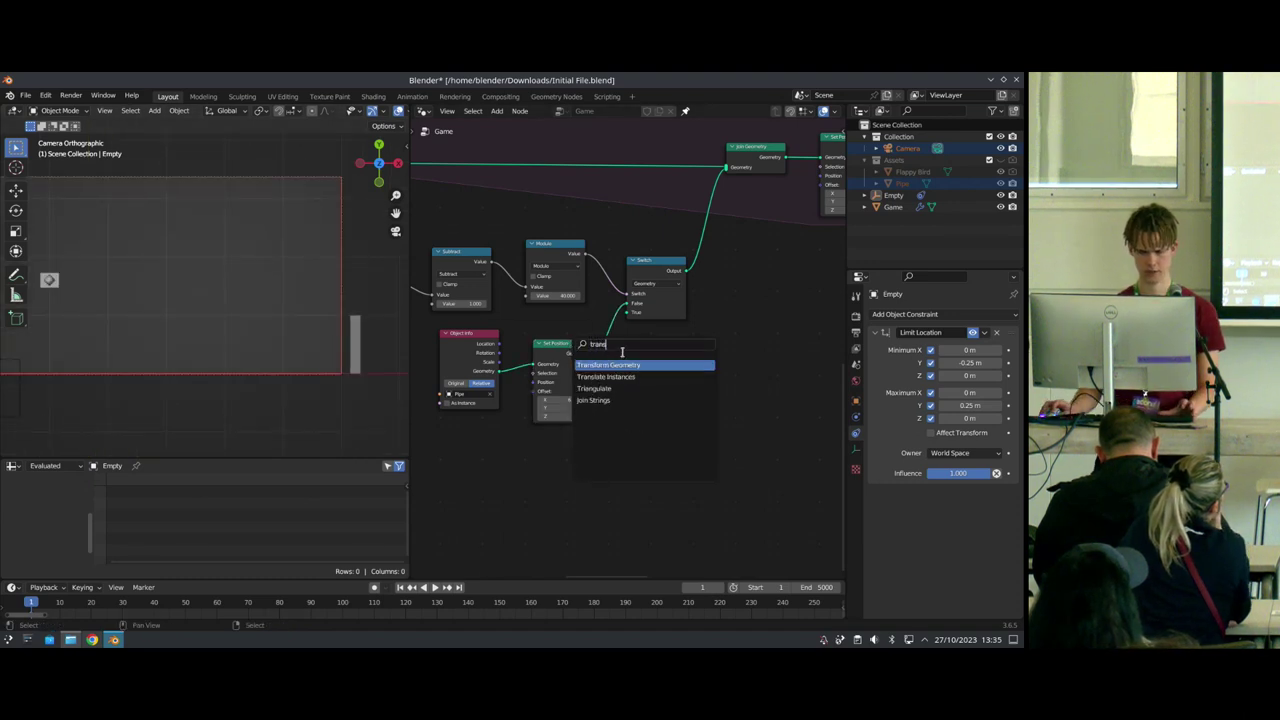
{"action": "left_click", "coordinate": [618, 366]}
{"action": "left_click", "coordinate": [563, 378]}
{"action": "left_click", "coordinate": [657, 354]}
{"action": "key", "text": "ctrl+x"}
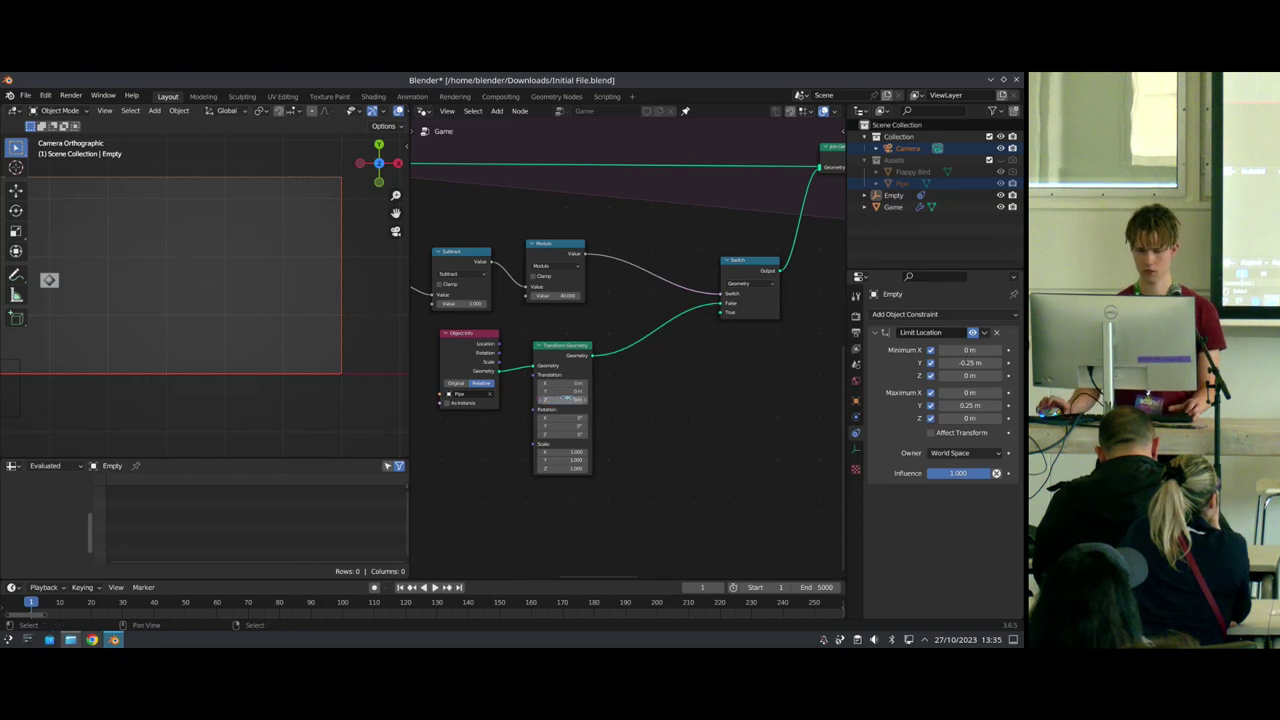
{"action": "left_click_drag", "start_coordinate": [552, 383], "coordinate": [590, 383]}
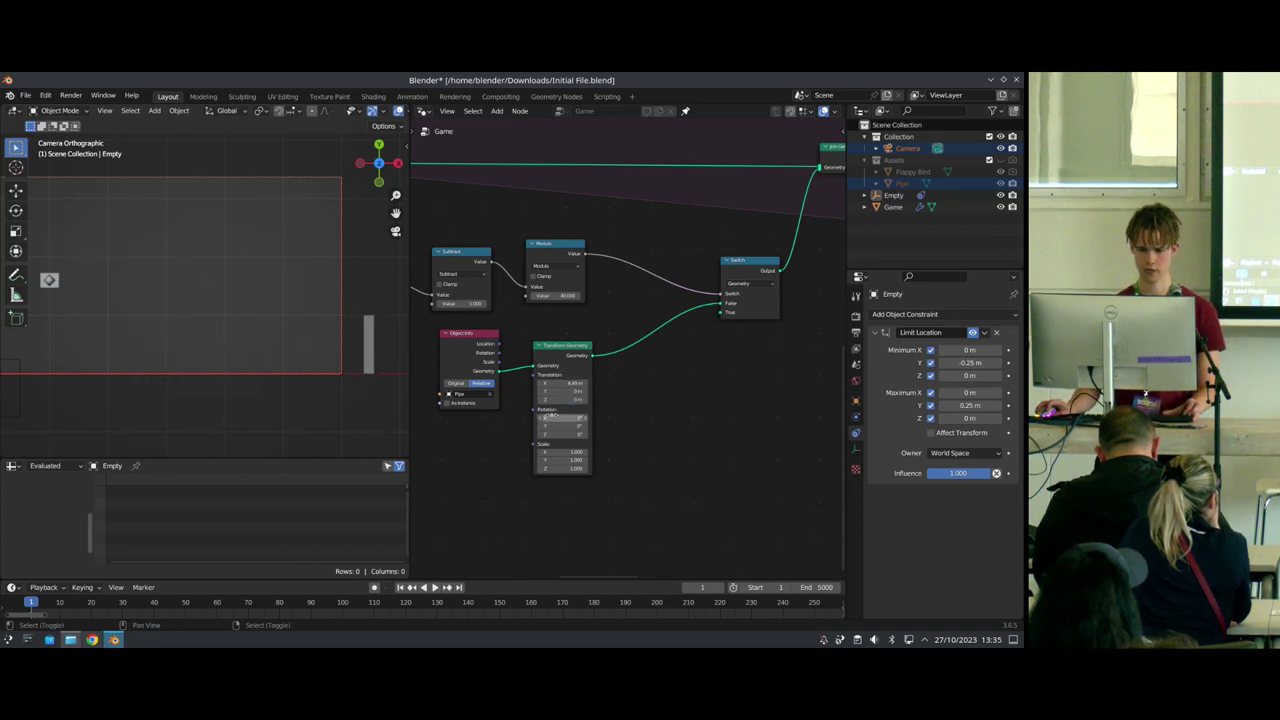
{"action": "mouse_move", "coordinate": [552, 452]}
{"action": "left_mouse_down"}
{"action": "mouse_move", "coordinate": [552, 468]}
{"action": "mouse_move", "coordinate": [582, 468]}
{"action": "mouse_move", "coordinate": [571, 468]}
{"action": "left_mouse_up"}
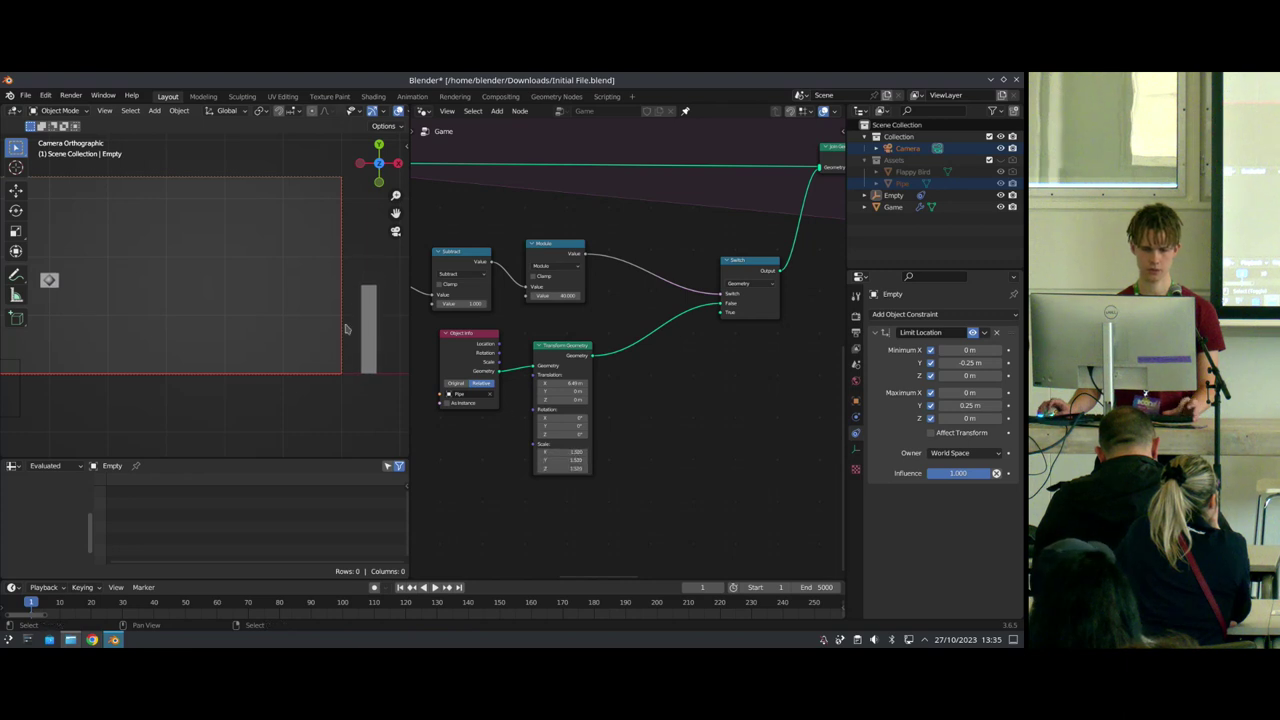
{"action": "middle_click_drag", "start_coordinate": [256, 343], "coordinate": [255, 357], "text": "shift"}
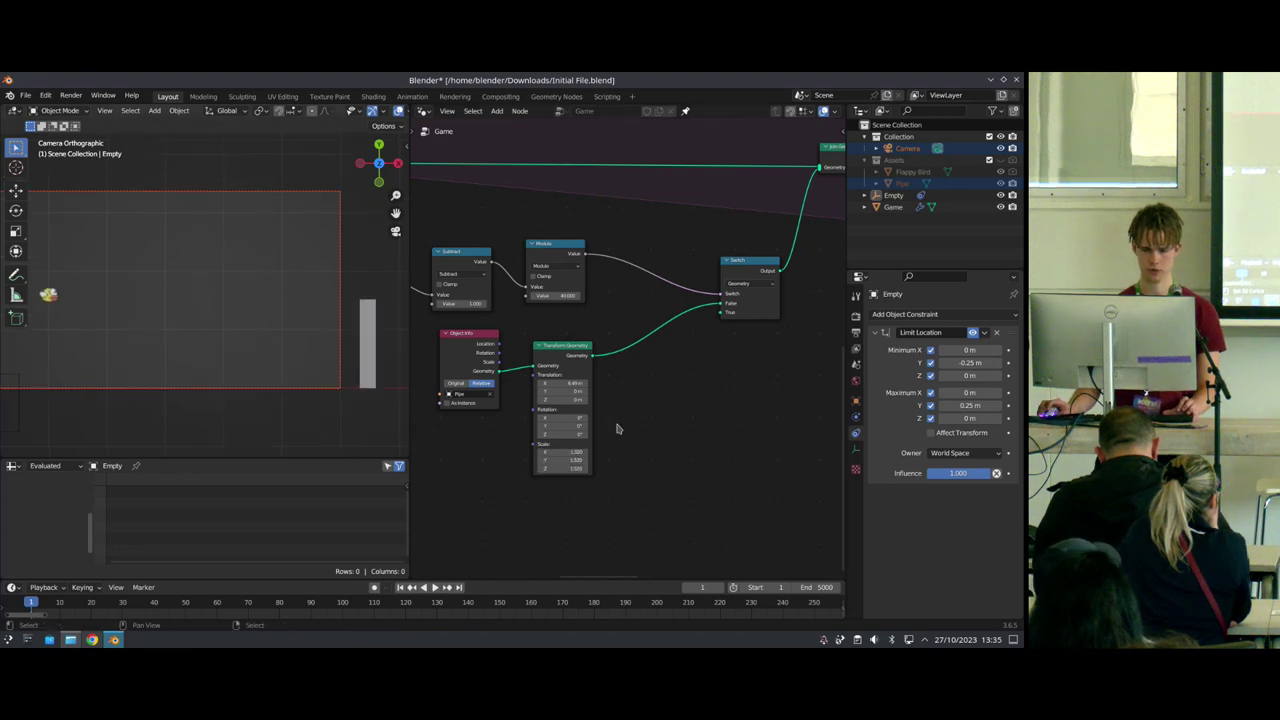
{"action": "left_click_drag", "start_coordinate": [563, 452], "coordinate": [572, 468]}
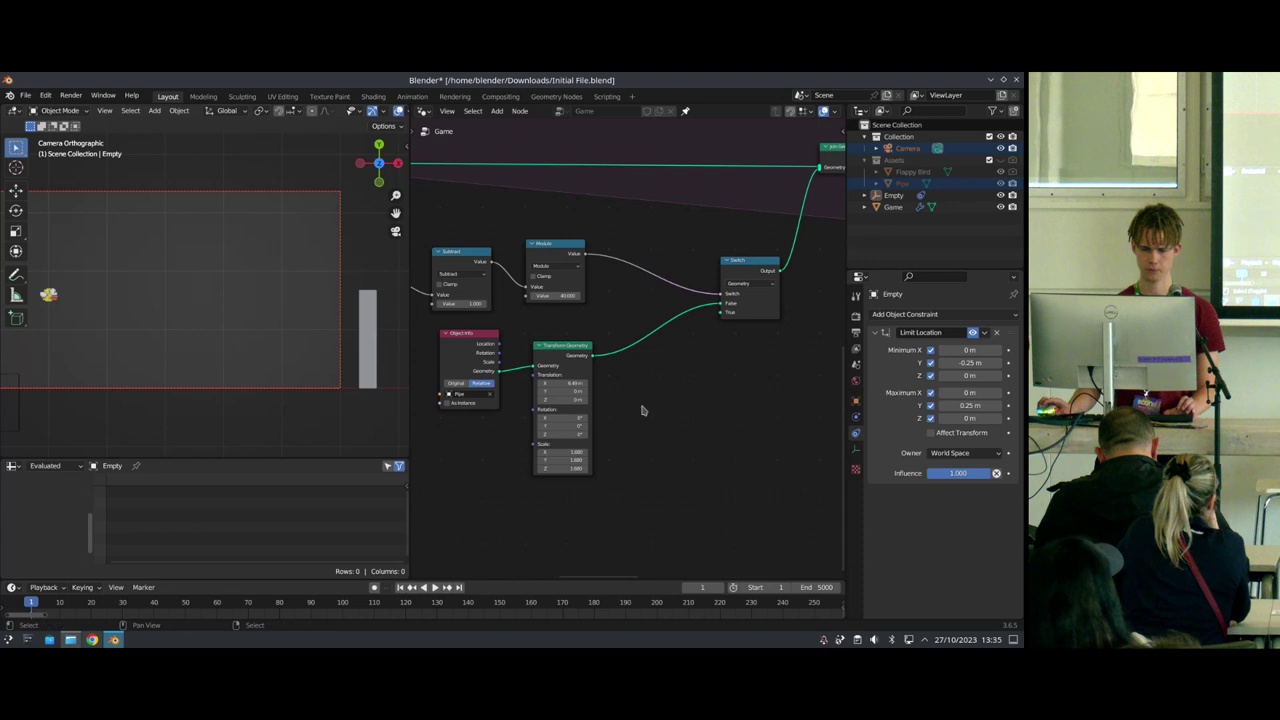
Step: Insert a Set Material node near the group output and assign the green pipe material
{"action": "scroll", "coordinate": [643, 410], "scroll_direction": "down", "scroll_amount": 5}
{"action": "middle_click_drag", "start_coordinate": [738, 354], "coordinate": [440, 428]}
{"action": "middle_click_drag", "start_coordinate": [822, 168], "coordinate": [616, 259]}
{"action": "scroll", "coordinate": [616, 259], "scroll_direction": "up", "scroll_amount": 3}
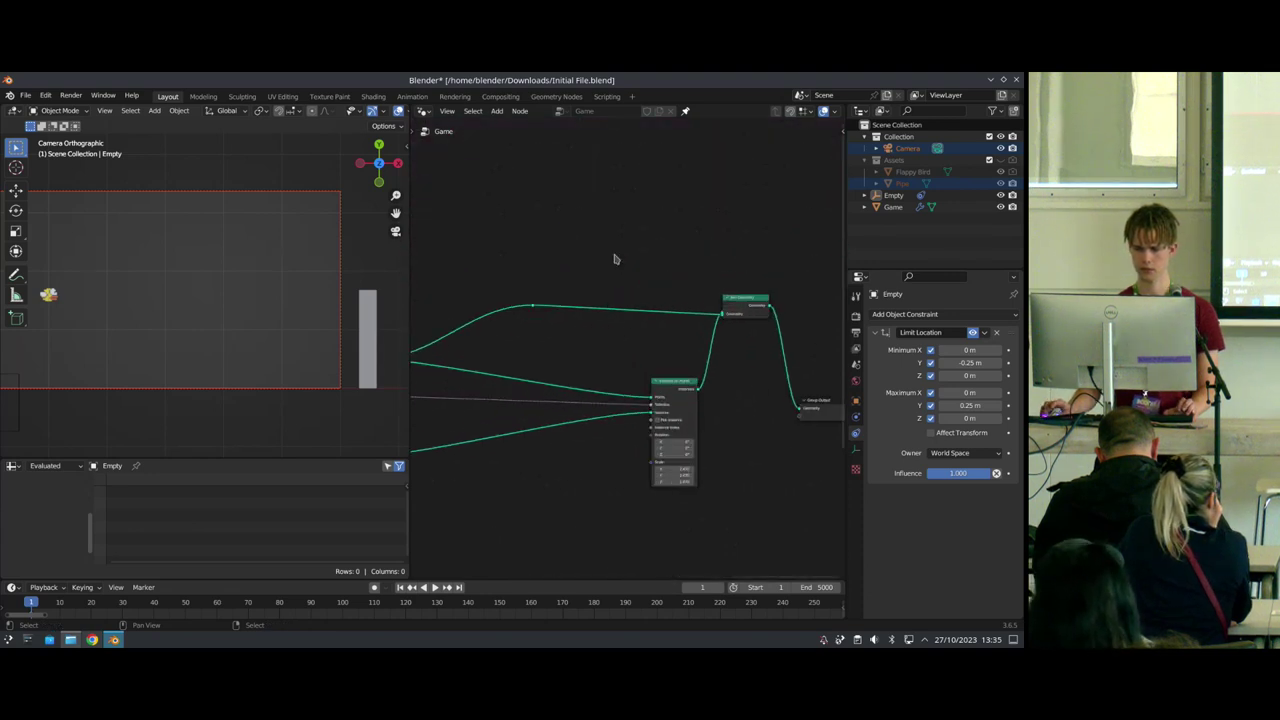
{"action": "key", "text": "shift+a"}
{"action": "type", "text": "set m"}
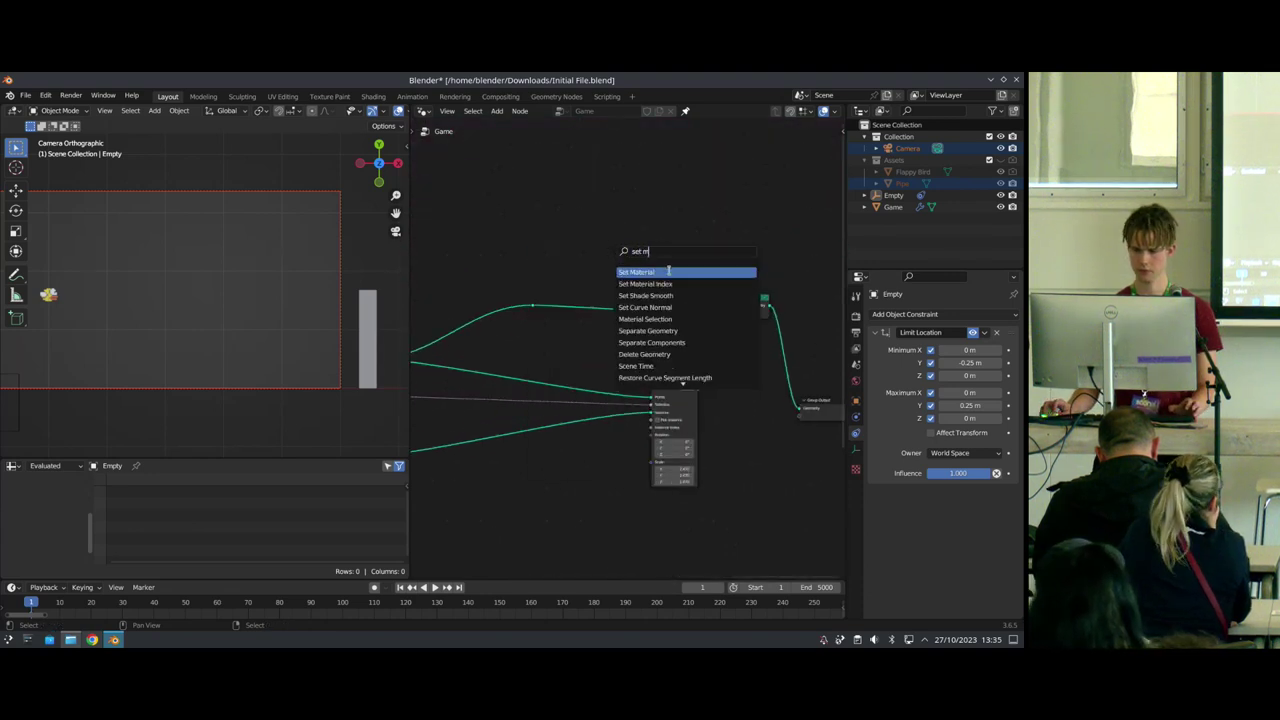
{"action": "key", "text": "Return"}
{"action": "left_click", "coordinate": [642, 309]}
{"action": "scroll", "coordinate": [636, 316], "scroll_direction": "up", "scroll_amount": 6}
{"action": "left_click", "coordinate": [609, 291]}
{"action": "left_click", "coordinate": [609, 331]}
Step: Play the animation to preview the scrolling green pipes
{"action": "scroll", "coordinate": [603, 370], "scroll_direction": "down", "scroll_amount": 8}
{"action": "scroll", "coordinate": [602, 372], "scroll_direction": "down", "scroll_amount": 7}
{"action": "middle_click_drag", "start_coordinate": [588, 408], "coordinate": [838, 308]}
{"action": "scroll", "coordinate": [638, 352], "scroll_direction": "up", "scroll_amount": 5}
{"action": "scroll", "coordinate": [640, 356], "scroll_direction": "up", "scroll_amount": 7}
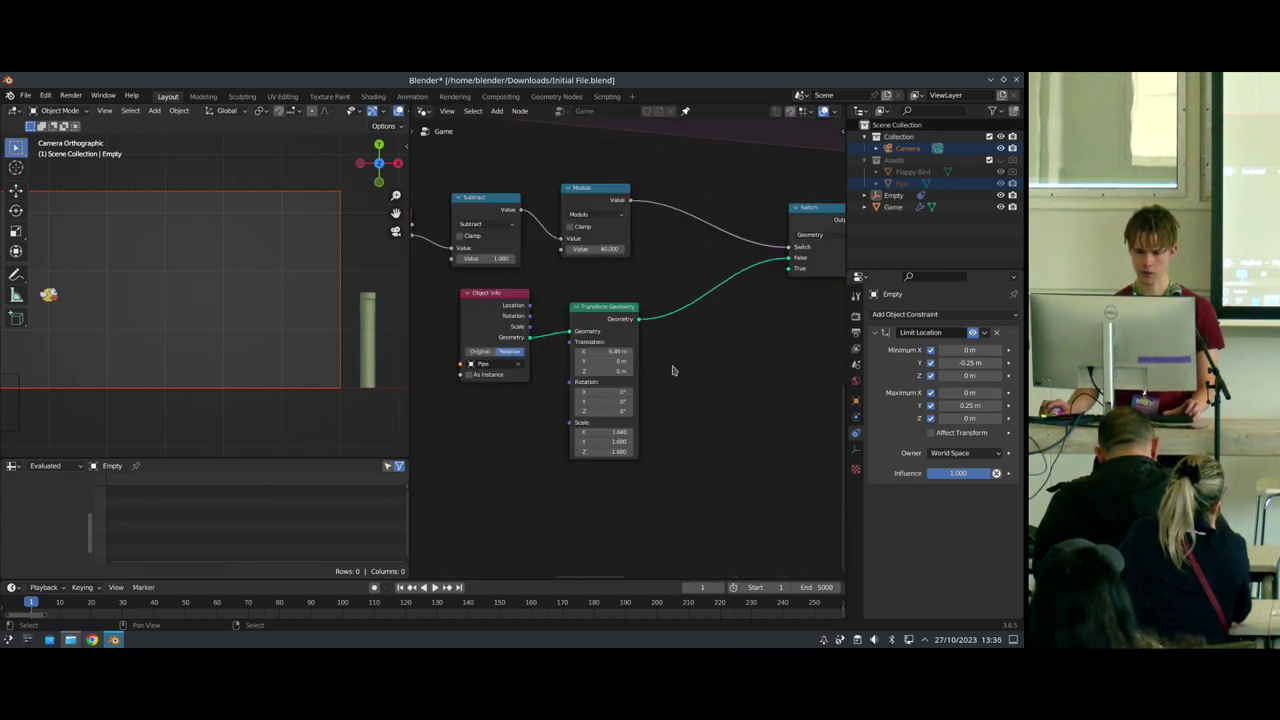
{"action": "key", "text": "space"}
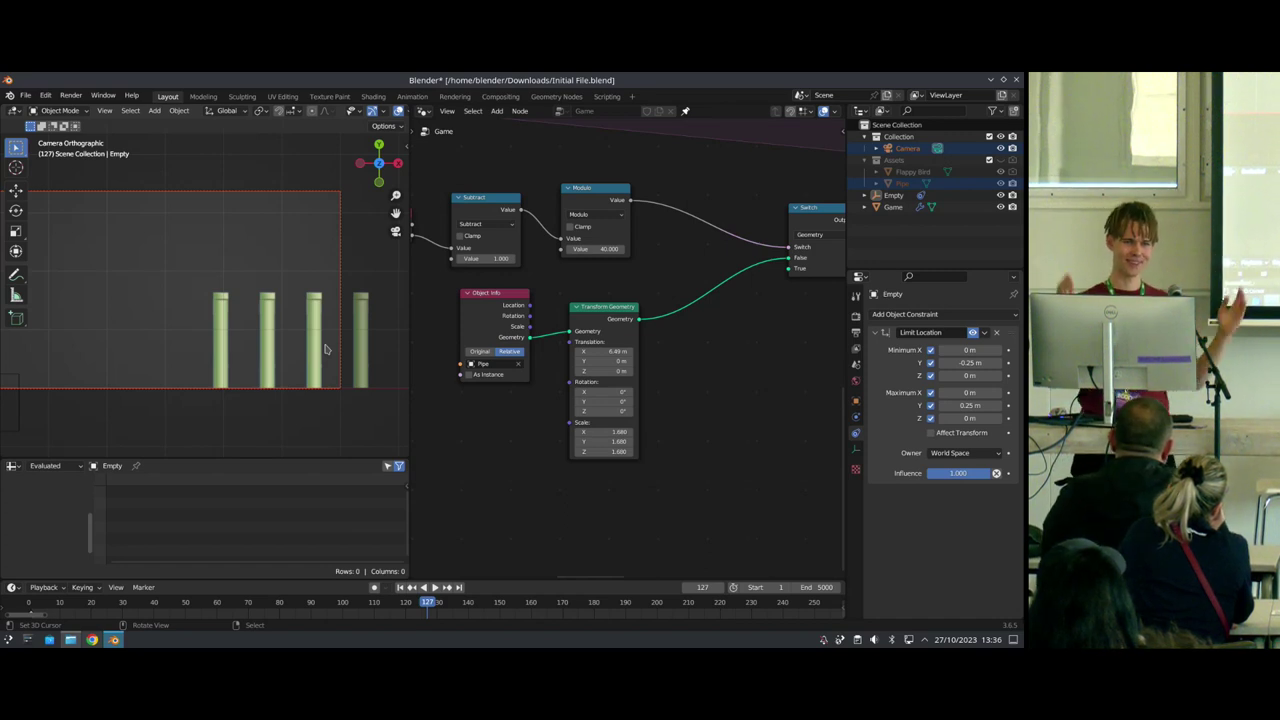
{"action": "scroll", "coordinate": [656, 394], "scroll_direction": "down", "scroll_amount": 2}
{"action": "left_click_drag", "start_coordinate": [437, 321], "coordinate": [631, 367]}
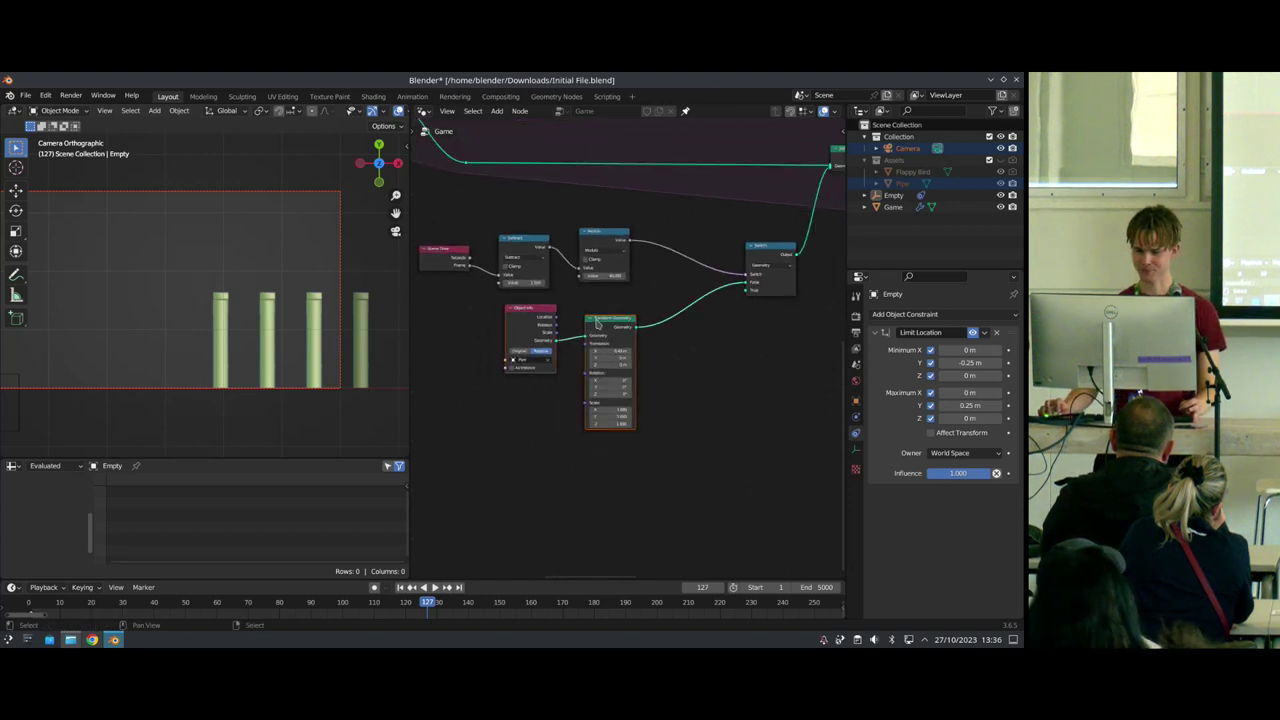
Step: Move the Object Info and Transform Geometry nodes and wrap them in a frame
{"action": "key", "text": "g"}
{"action": "left_click", "coordinate": [560, 350]}
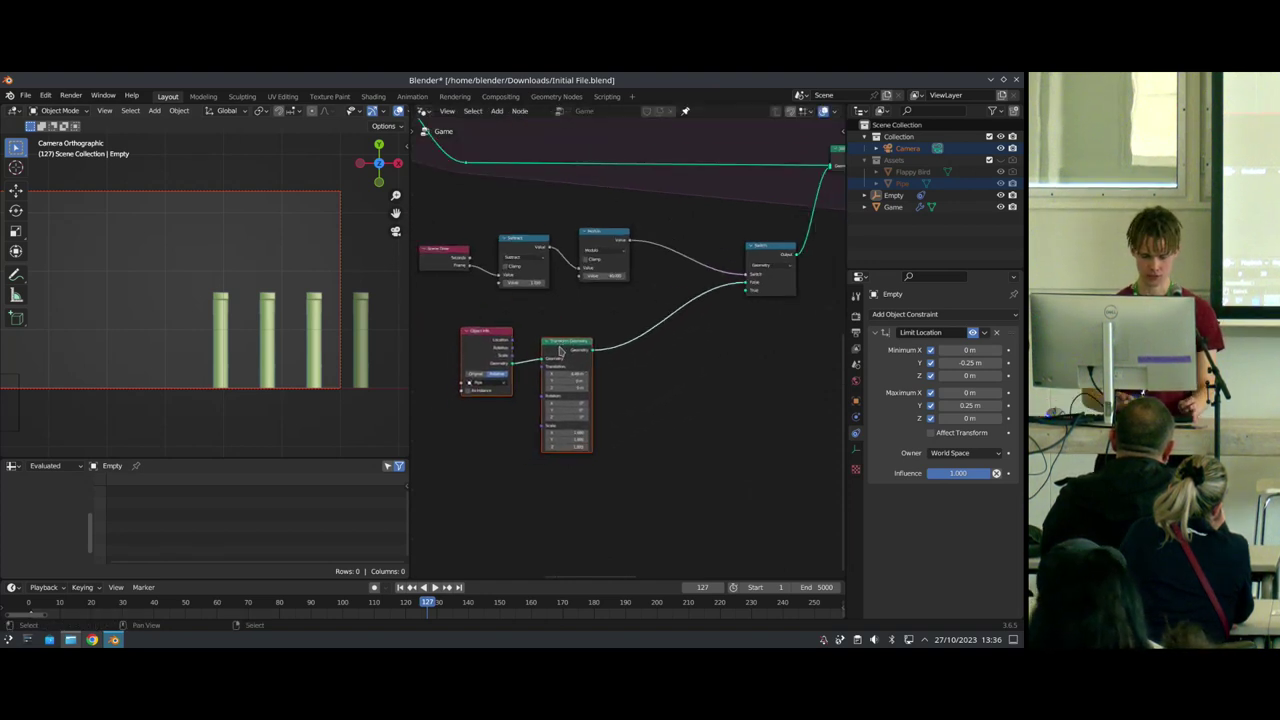
{"action": "key", "text": "ctrl+j"}
{"action": "key", "text": "g"}
{"action": "left_click", "coordinate": [490, 429]}
Step: Insert a Join Geometry node into the pipe's output link
{"action": "key", "text": "shift+a"}
{"action": "type", "text": "join"}
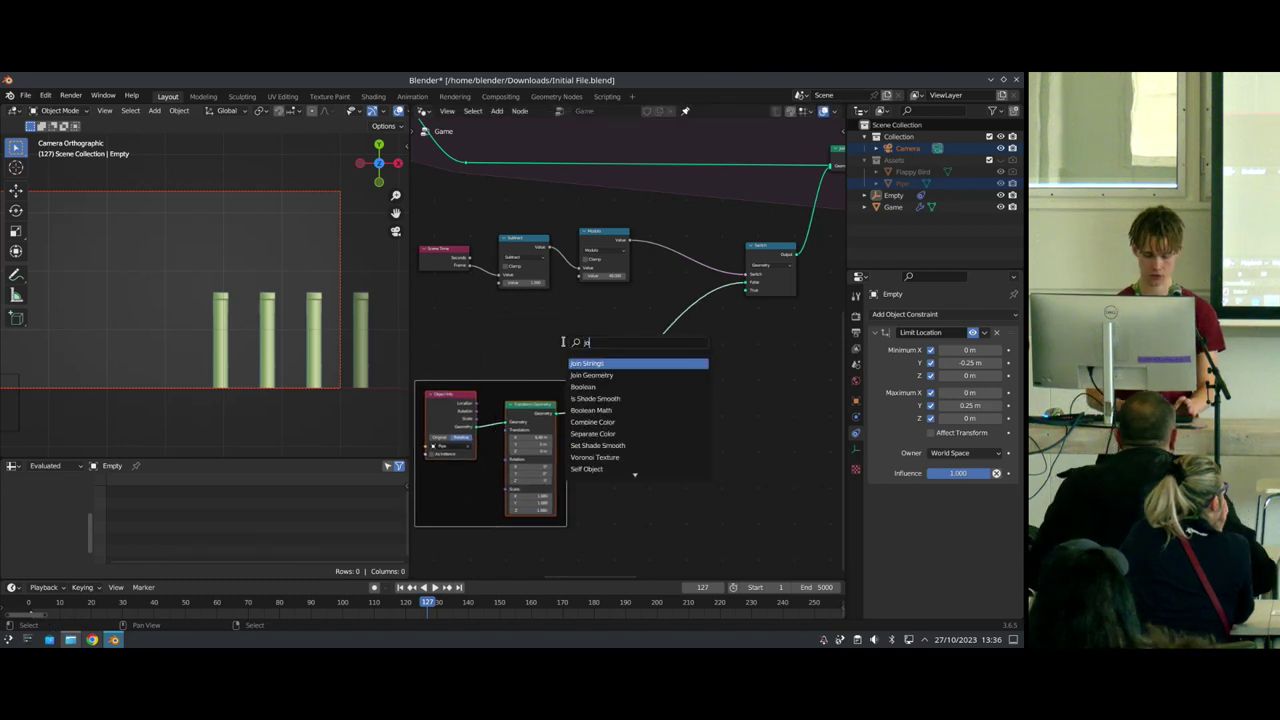
{"action": "left_click", "coordinate": [602, 377]}
{"action": "left_click", "coordinate": [668, 379]}
{"action": "left_click_drag", "start_coordinate": [654, 352], "coordinate": [720, 470]}
{"action": "middle_click_drag", "start_coordinate": [588, 490], "coordinate": [634, 356]}
Step: Copy the framed pipe nodes and connect the second pipe into Join Geometry
{"action": "left_click", "coordinate": [513, 250]}
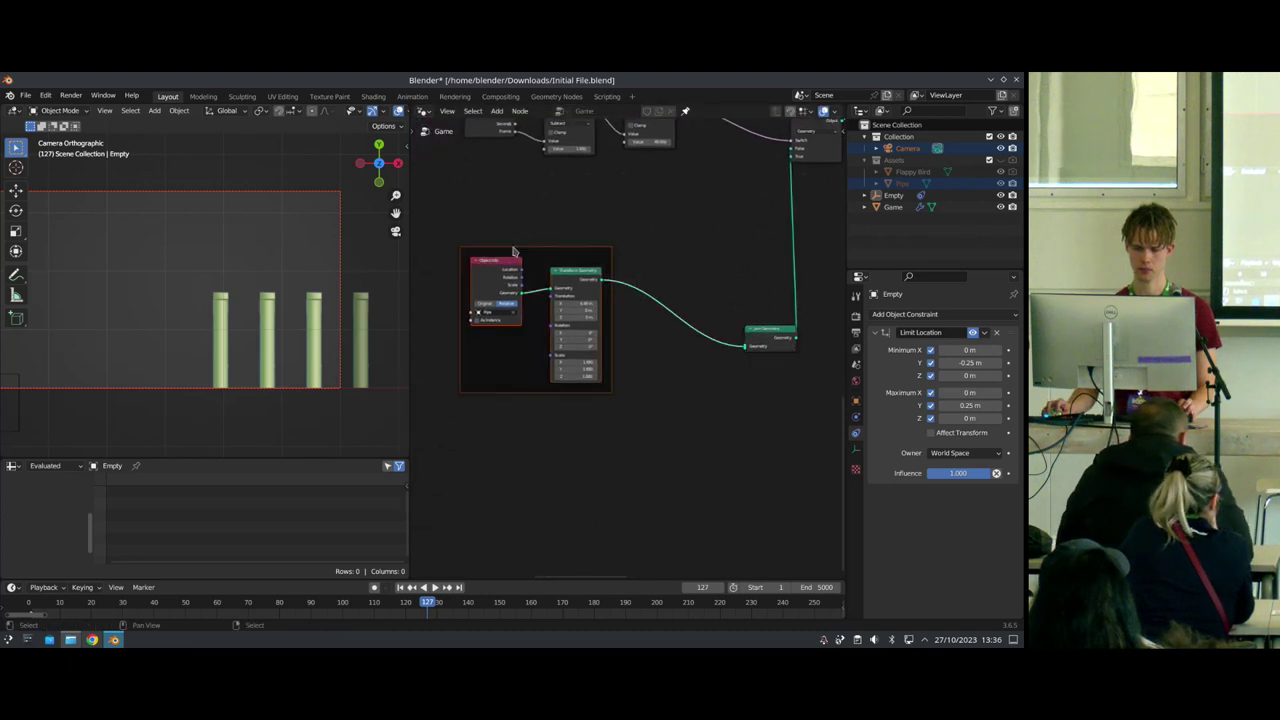
{"action": "left_click_drag", "start_coordinate": [502, 269], "coordinate": [508, 430]}
{"action": "left_click", "coordinate": [522, 249]}
{"action": "left_click_drag", "start_coordinate": [614, 270], "coordinate": [745, 345]}
Step: Rotate the copied pipe 180° around Z and raise it above the lower pipe
{"action": "key", "text": "shift+Left"}
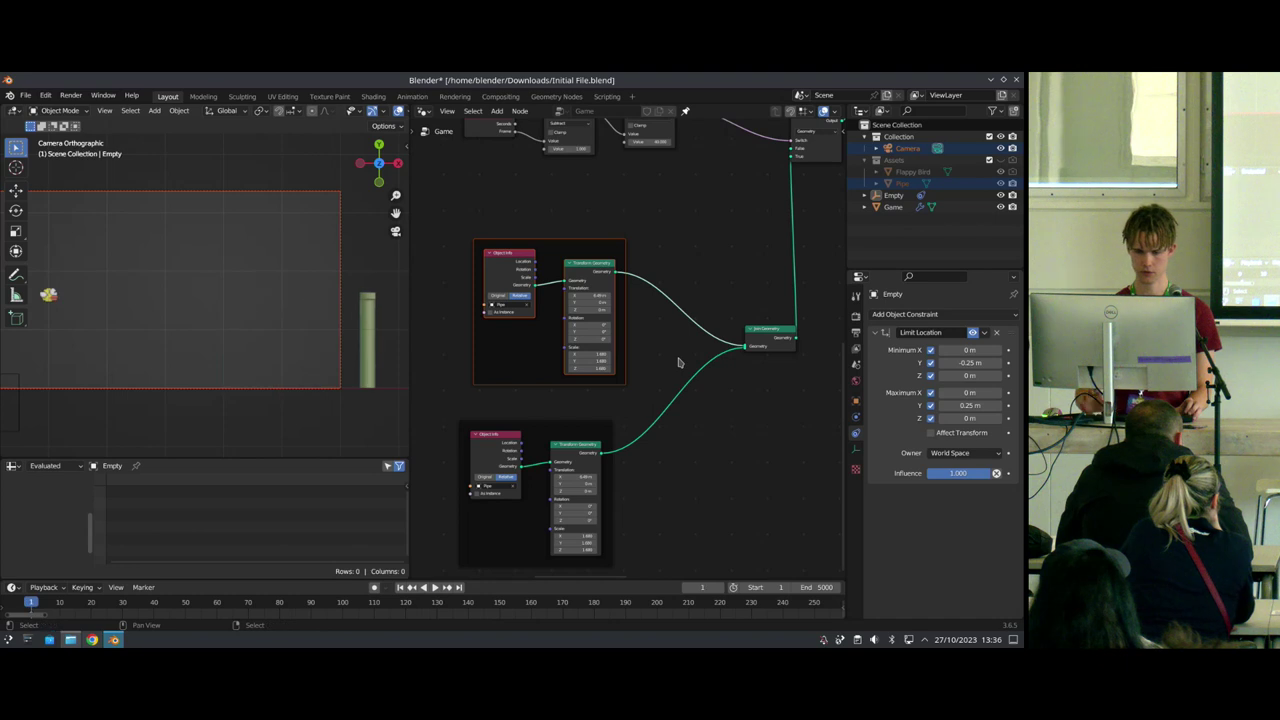
{"action": "left_click_drag", "start_coordinate": [586, 303], "coordinate": [639, 303]}
{"action": "left_click_drag", "start_coordinate": [583, 341], "coordinate": [655, 341]}
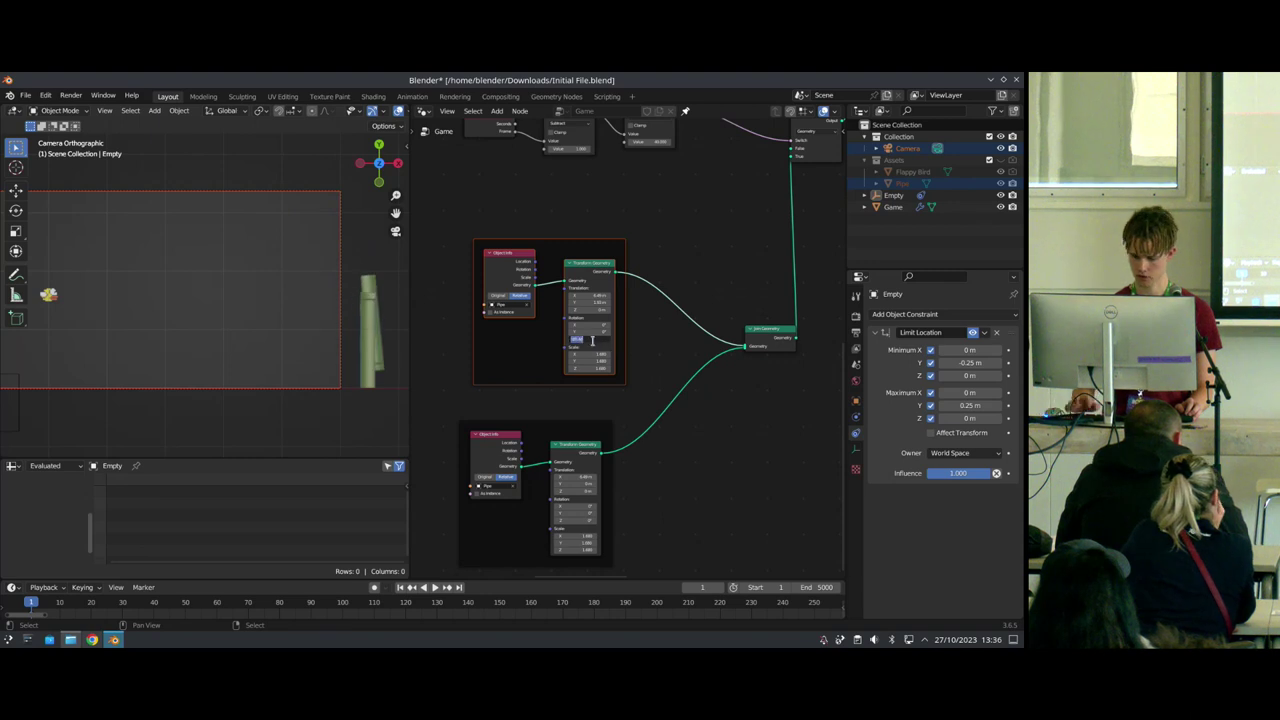
{"action": "type", "text": "0"}
{"action": "key", "text": "Return"}
{"action": "left_click_drag", "start_coordinate": [588, 303], "coordinate": [644, 303]}
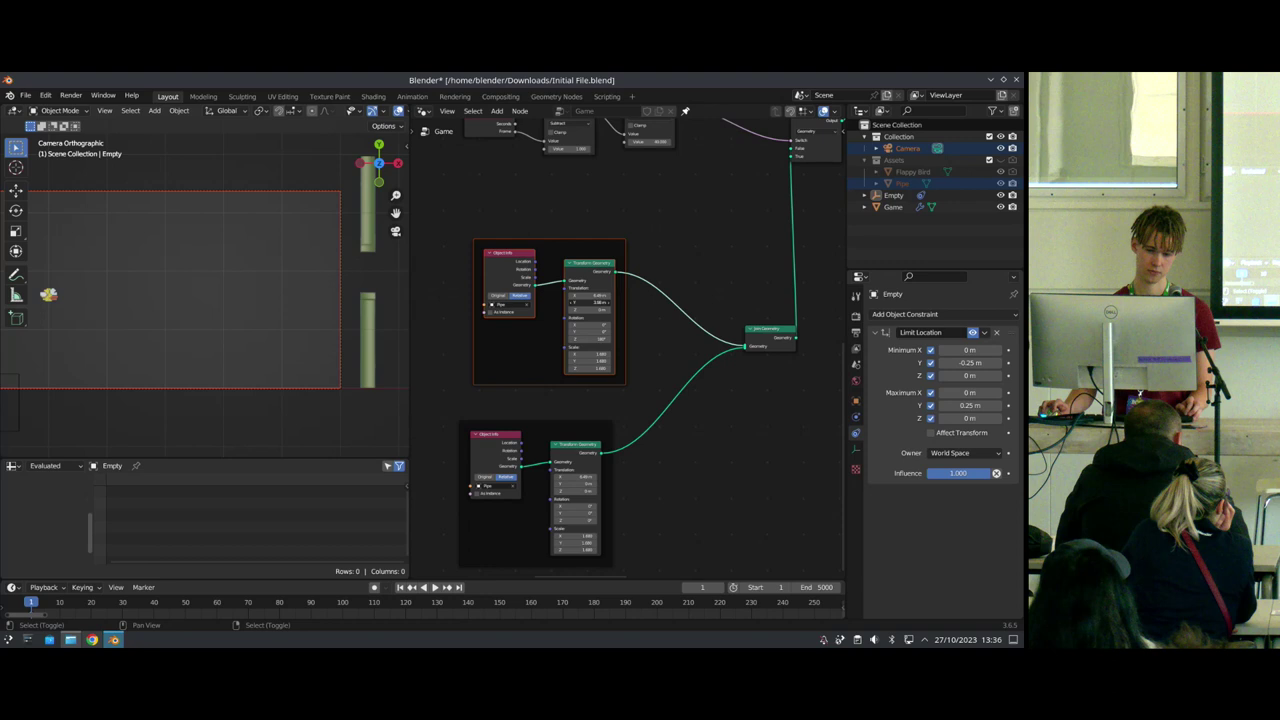
{"action": "mouse_move", "coordinate": [565, 477]}
{"action": "left_mouse_down"}
{"action": "mouse_move", "coordinate": [605, 477]}
{"action": "mouse_move", "coordinate": [572, 477]}
{"action": "left_mouse_up"}
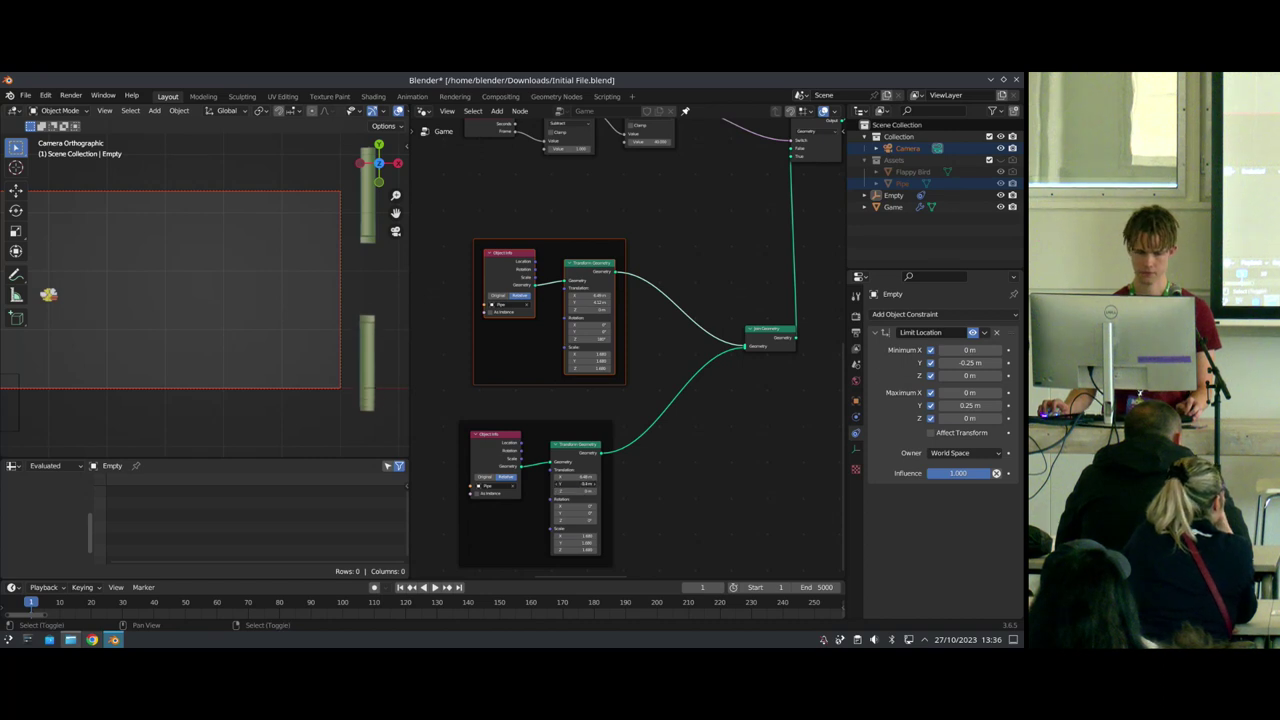
Step: Play the animation to preview the top and bottom pipe pairs
{"action": "key", "text": "space"}
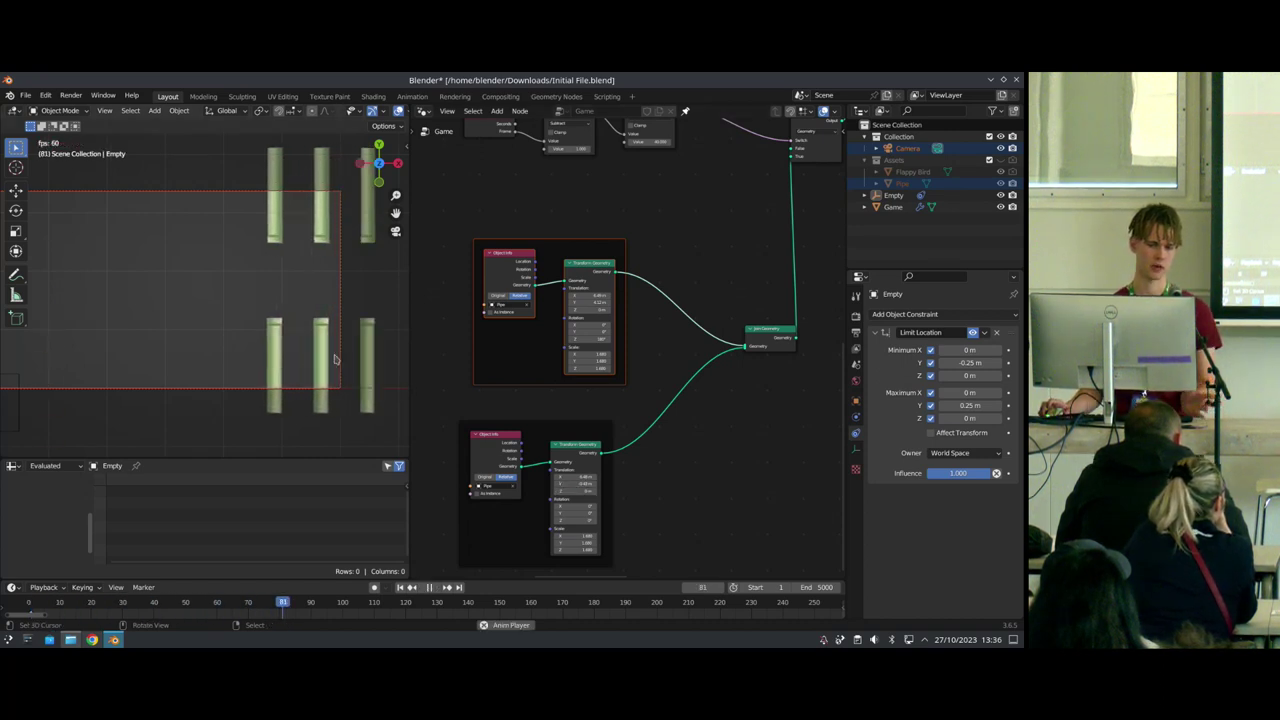
{"action": "key", "text": "Escape"}
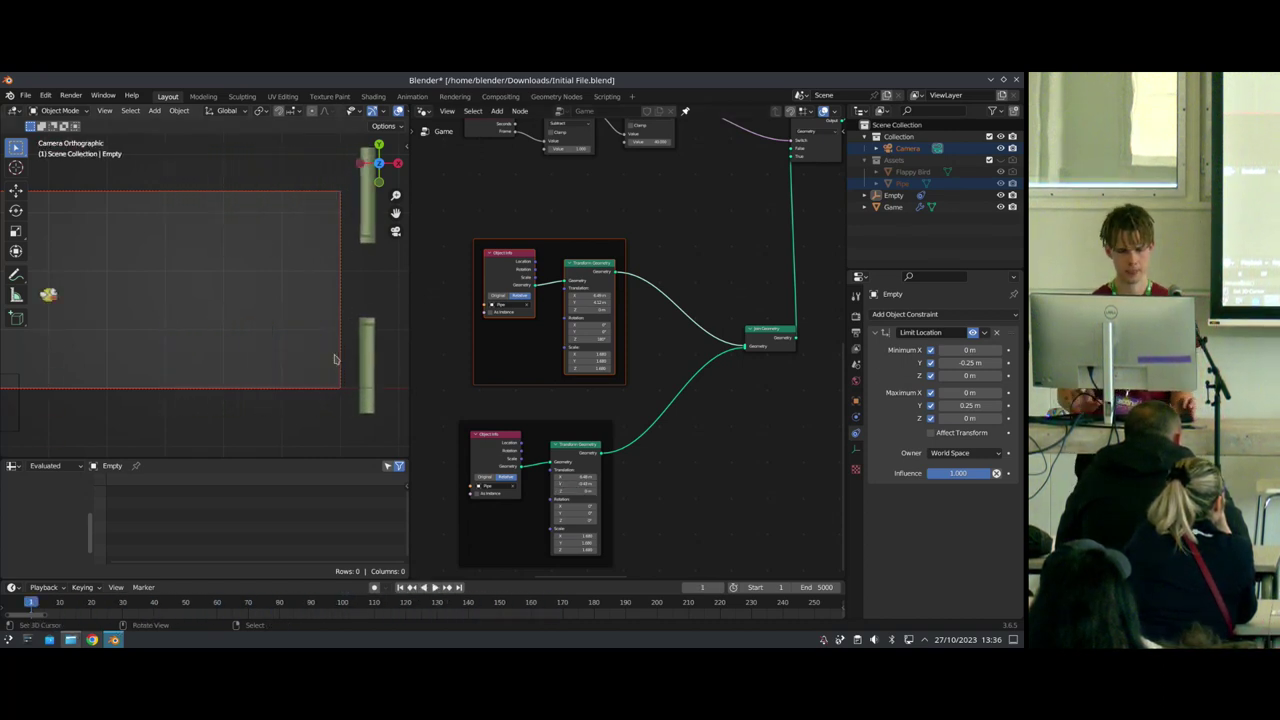
{"action": "key", "text": "space"}
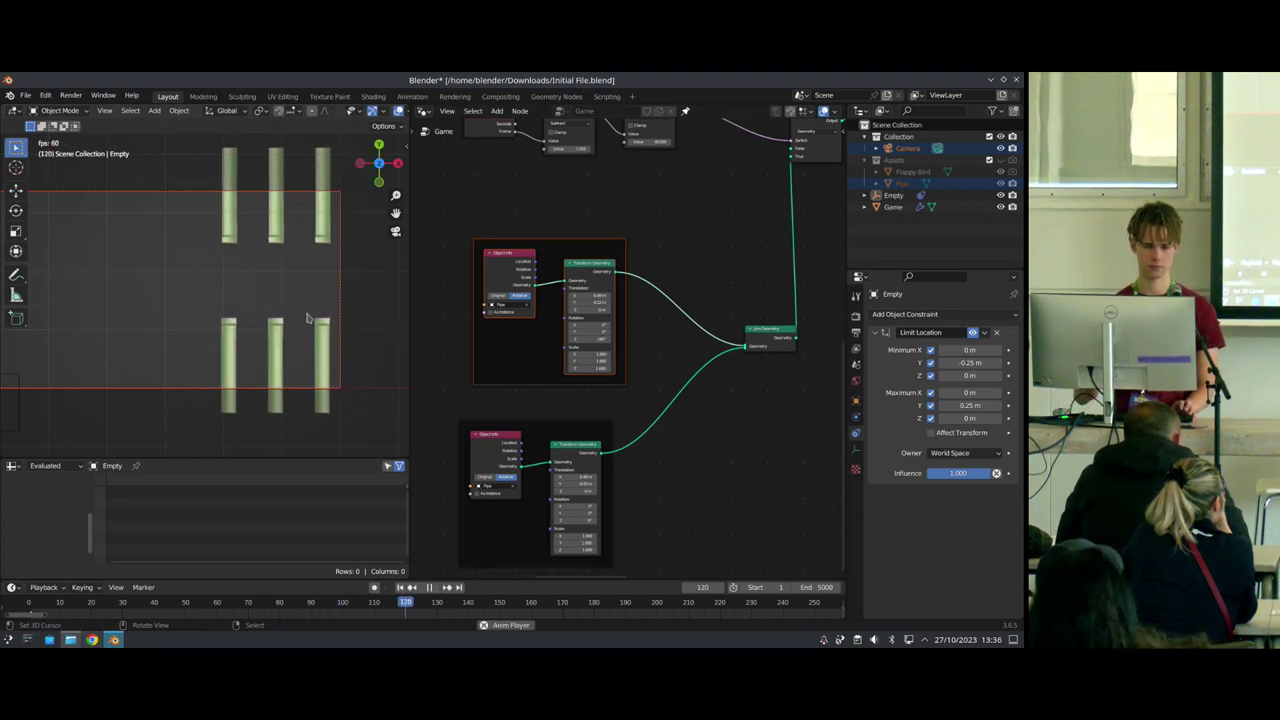
{"action": "key", "text": "space"}
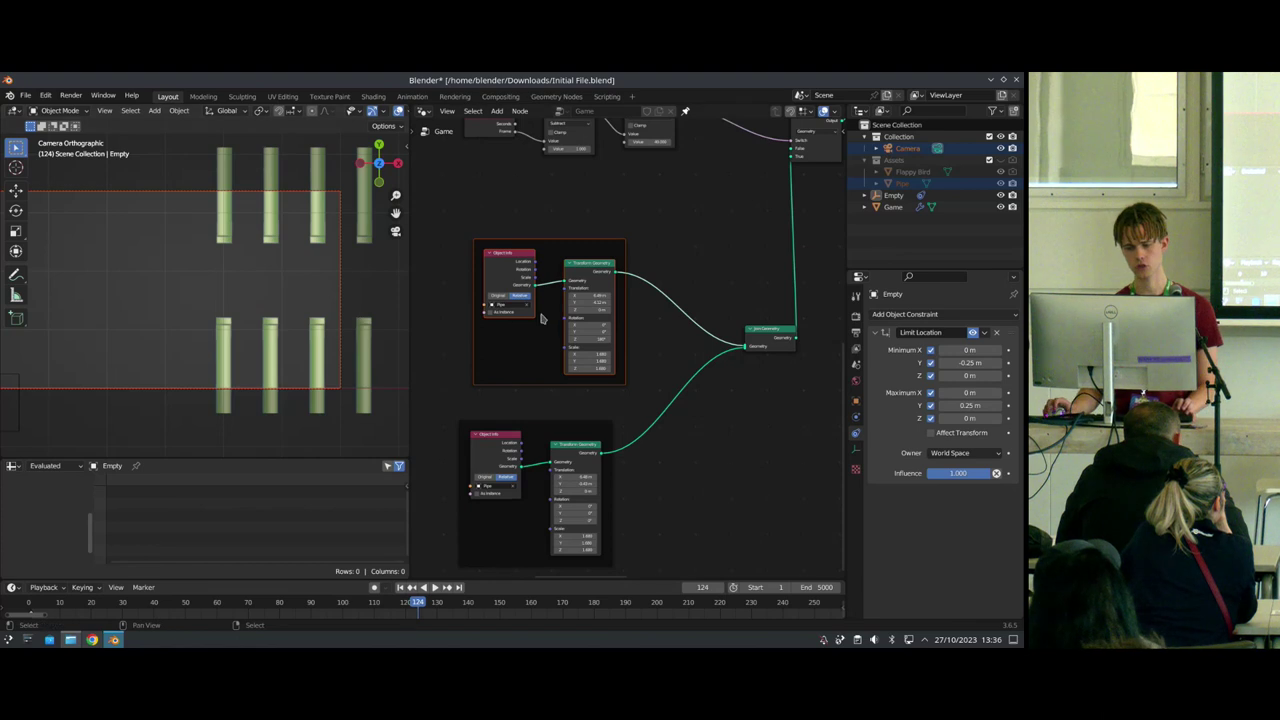
{"action": "scroll", "coordinate": [541, 318], "scroll_direction": "up", "scroll_amount": 2}
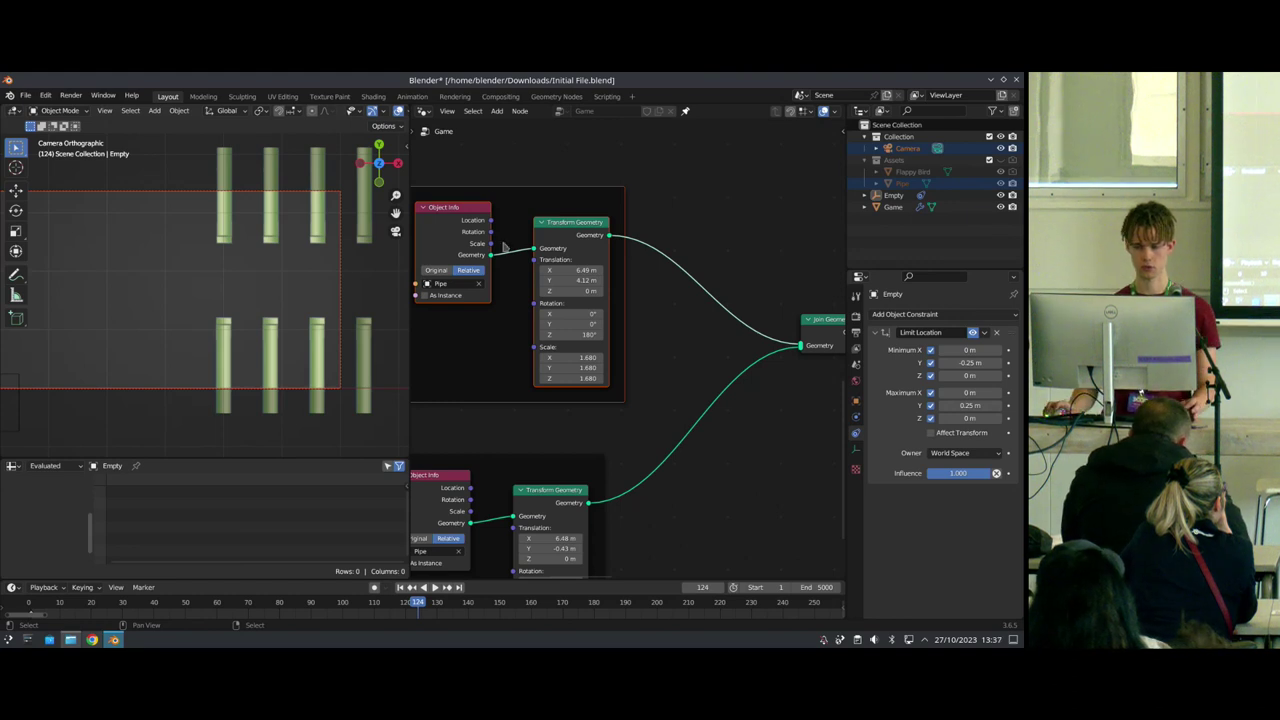
{"action": "scroll", "coordinate": [505, 245], "scroll_direction": "down", "scroll_amount": 3}
Step: Add a Set Position node after the top pipe and spread the two pipe frames apart
{"action": "key", "text": "shift+a"}
{"action": "type", "text": "set pos"}
{"action": "left_click", "coordinate": [590, 222]}
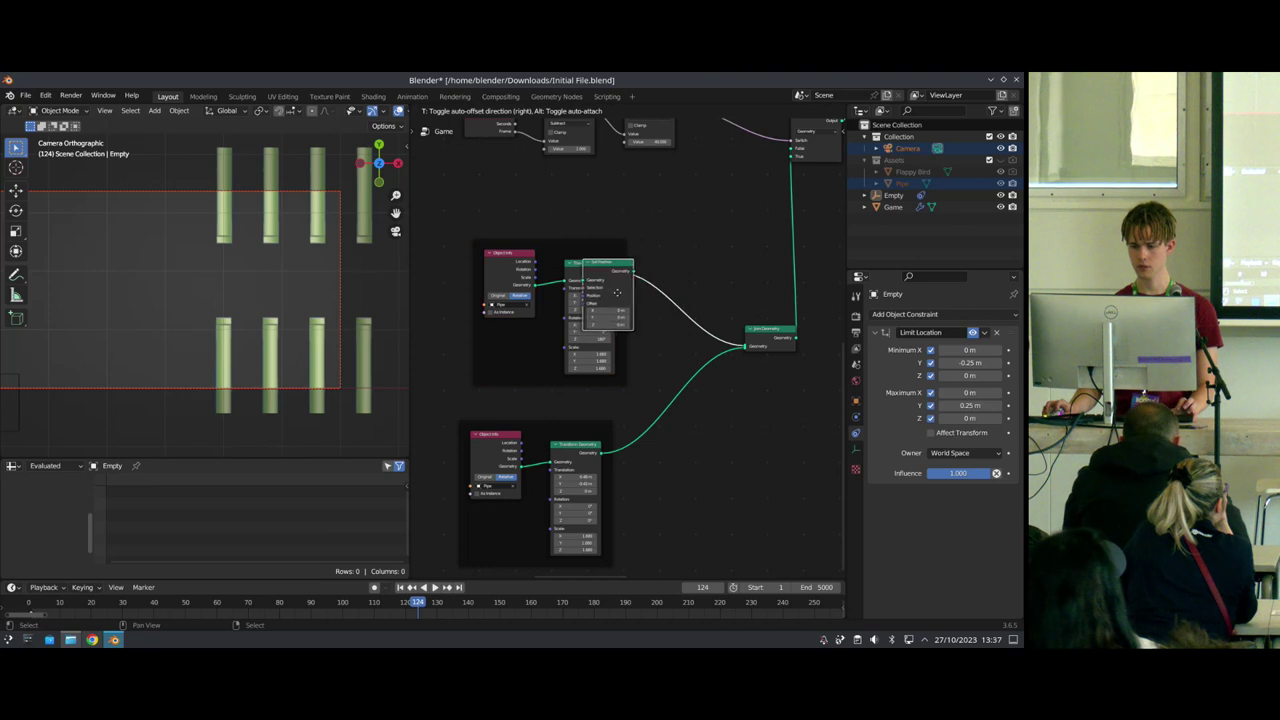
{"action": "left_click_drag", "start_coordinate": [514, 220], "coordinate": [443, 188]}
{"action": "left_click_drag", "start_coordinate": [531, 428], "coordinate": [534, 502]}
Step: Add a Vector Random Value node and feed it into the top pipe's Set Position Offset
{"action": "key", "text": "shift+Left"}
{"action": "scroll", "coordinate": [543, 281], "scroll_direction": "up", "scroll_amount": 1}
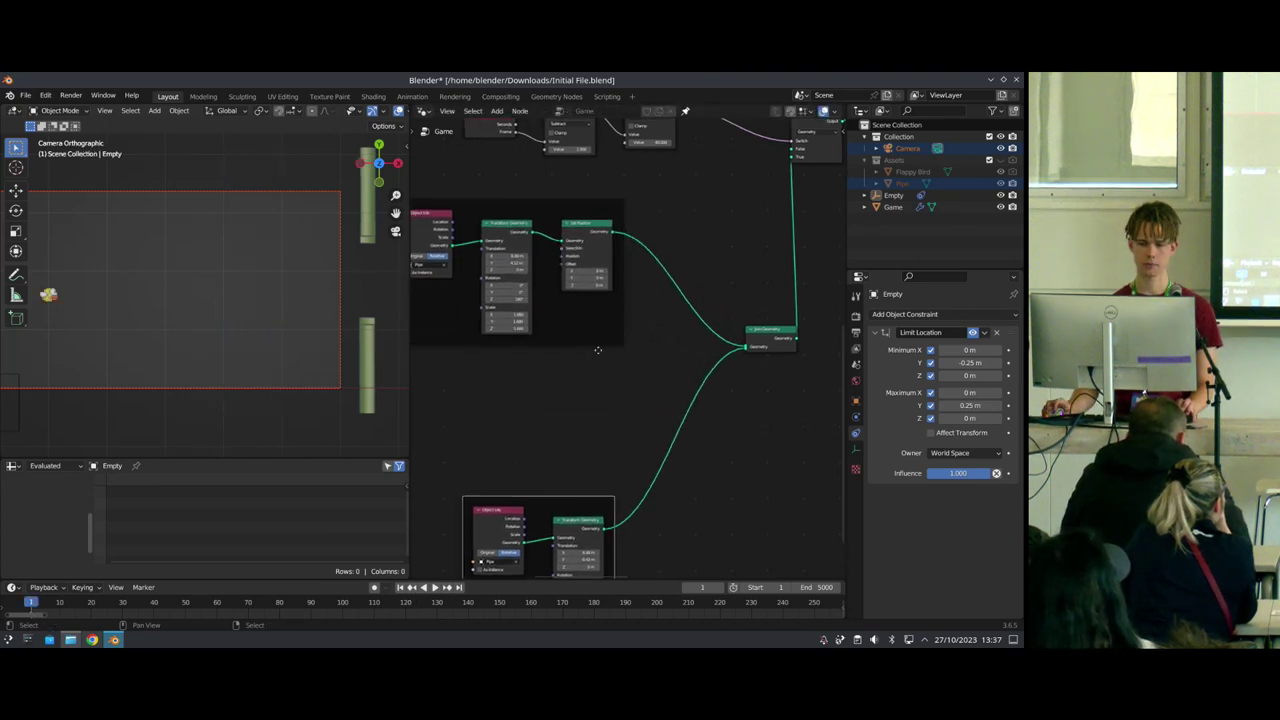
{"action": "middle_click_drag", "start_coordinate": [528, 238], "coordinate": [572, 219]}
{"action": "key", "text": "shift+a"}
{"action": "type", "text": "srandom"}
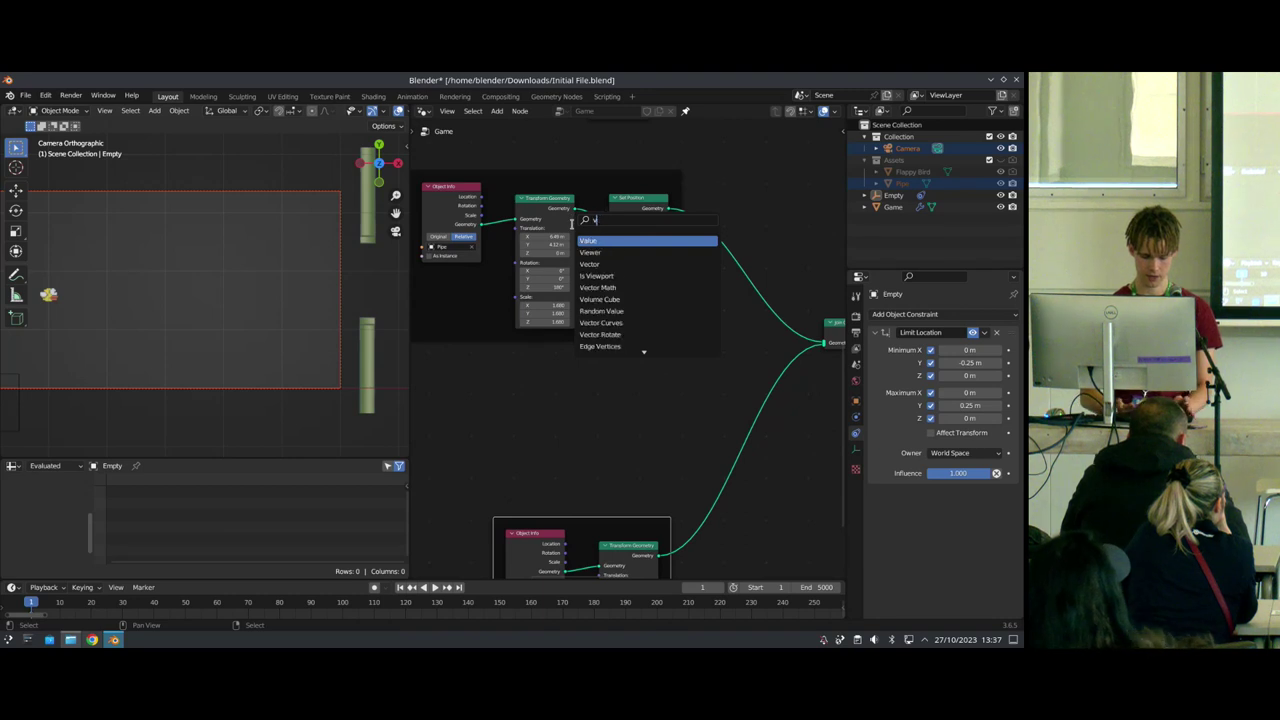
{"action": "key", "text": "Return"}
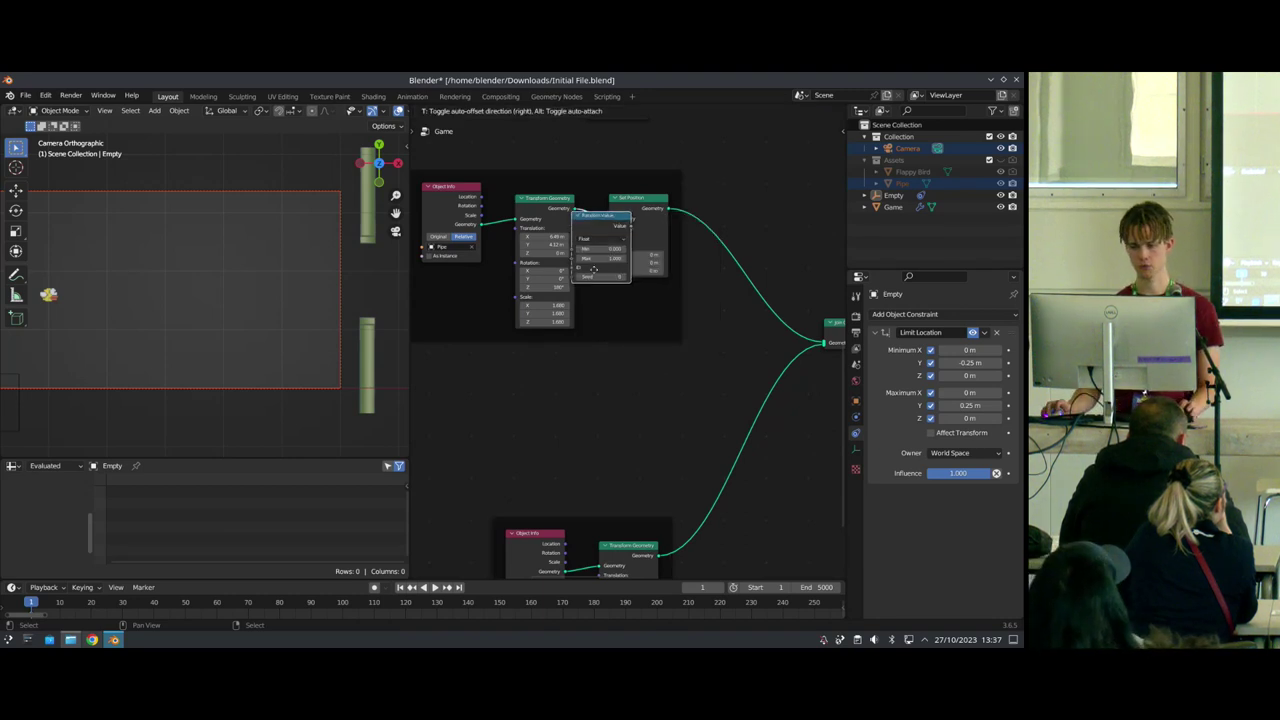
{"action": "left_click", "coordinate": [535, 372]}
{"action": "left_click", "coordinate": [536, 378]}
{"action": "left_click", "coordinate": [529, 407]}
{"action": "left_click_drag", "start_coordinate": [565, 365], "coordinate": [609, 246]}
{"action": "middle_click_drag", "start_coordinate": [346, 286], "coordinate": [290, 347]}
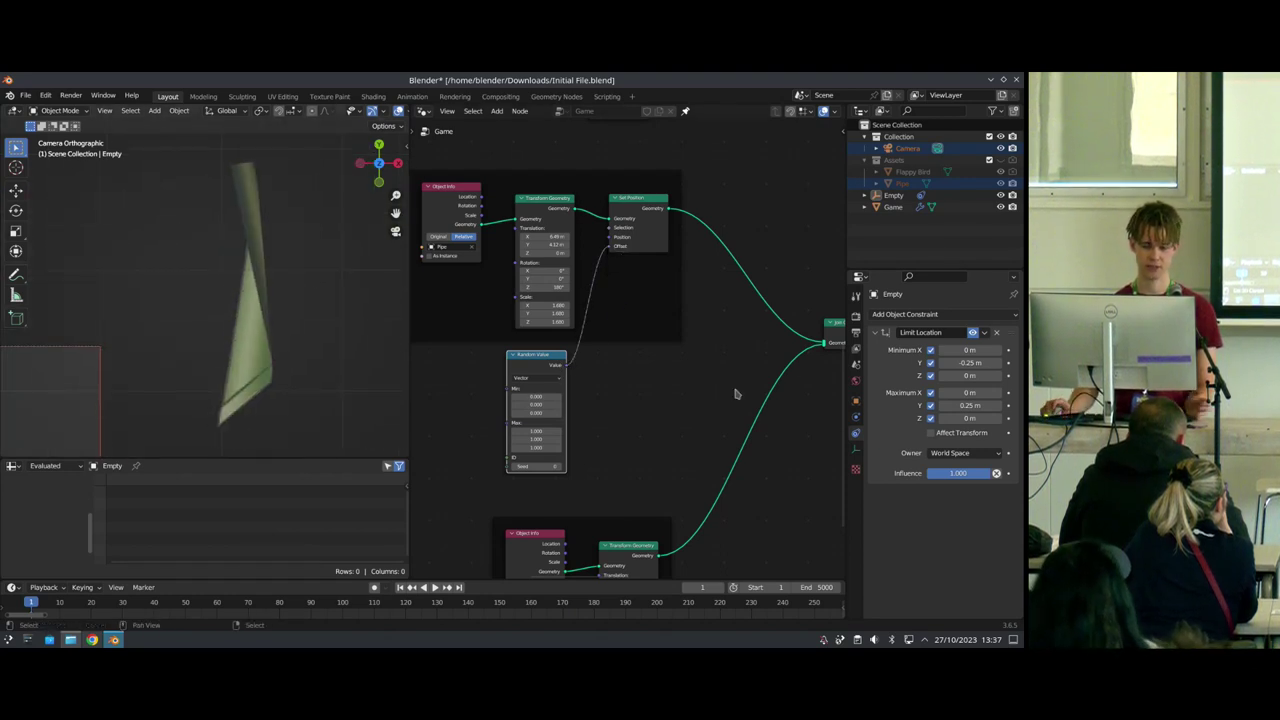
{"action": "scroll", "coordinate": [503, 381], "scroll_direction": "up", "scroll_amount": 6}
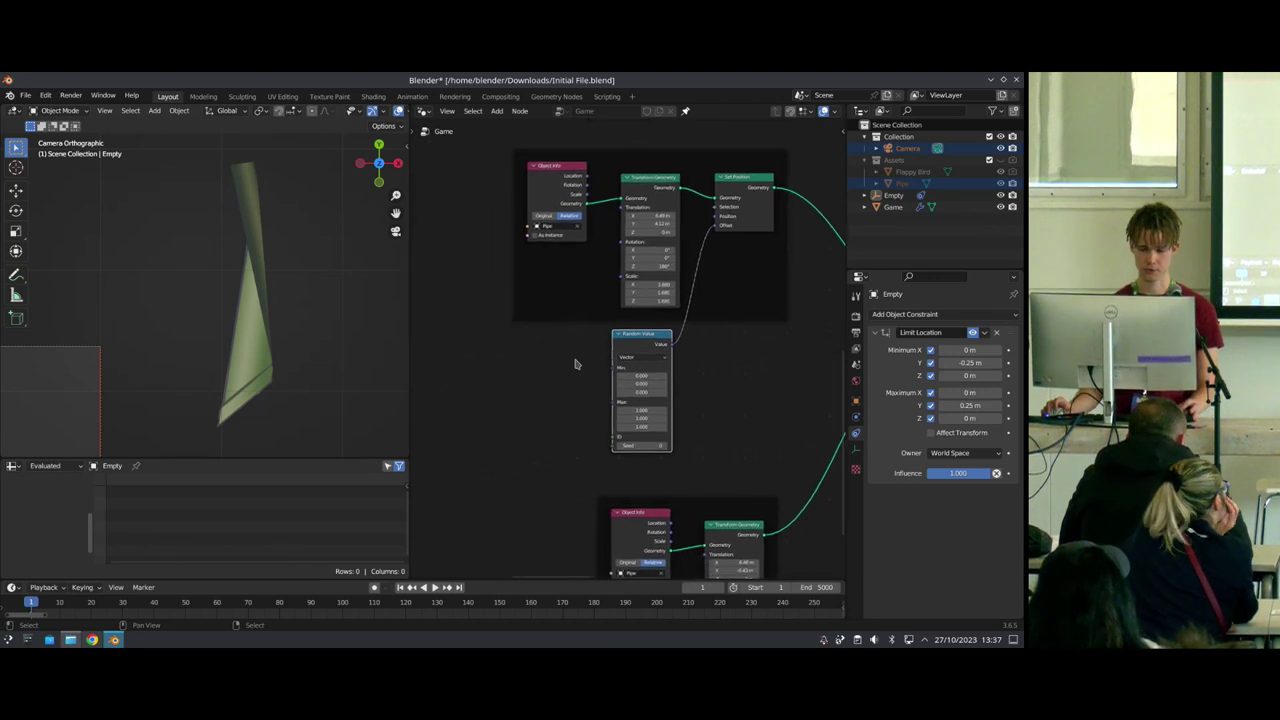
{"action": "left_click_drag", "start_coordinate": [557, 377], "coordinate": [494, 308]}
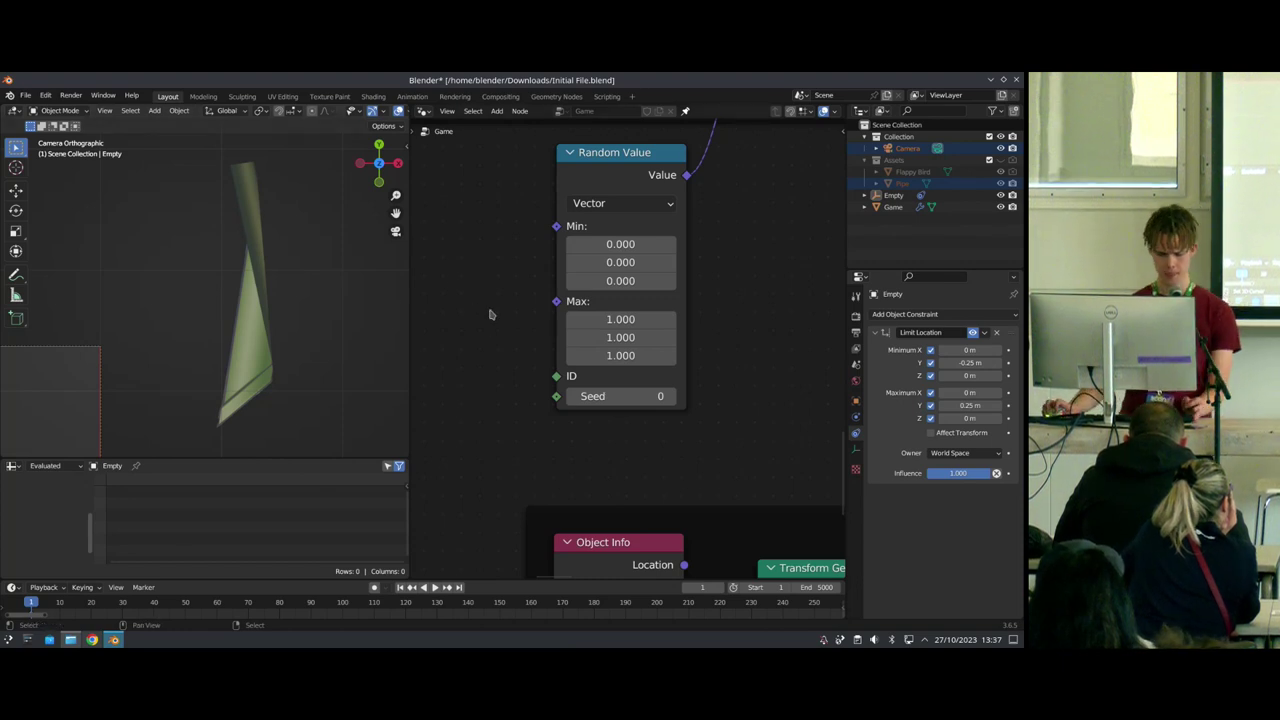
Step: Add a Value node and connect it to the Random Value ID input
{"action": "key", "text": "shift+a"}
{"action": "type", "text": "valu"}
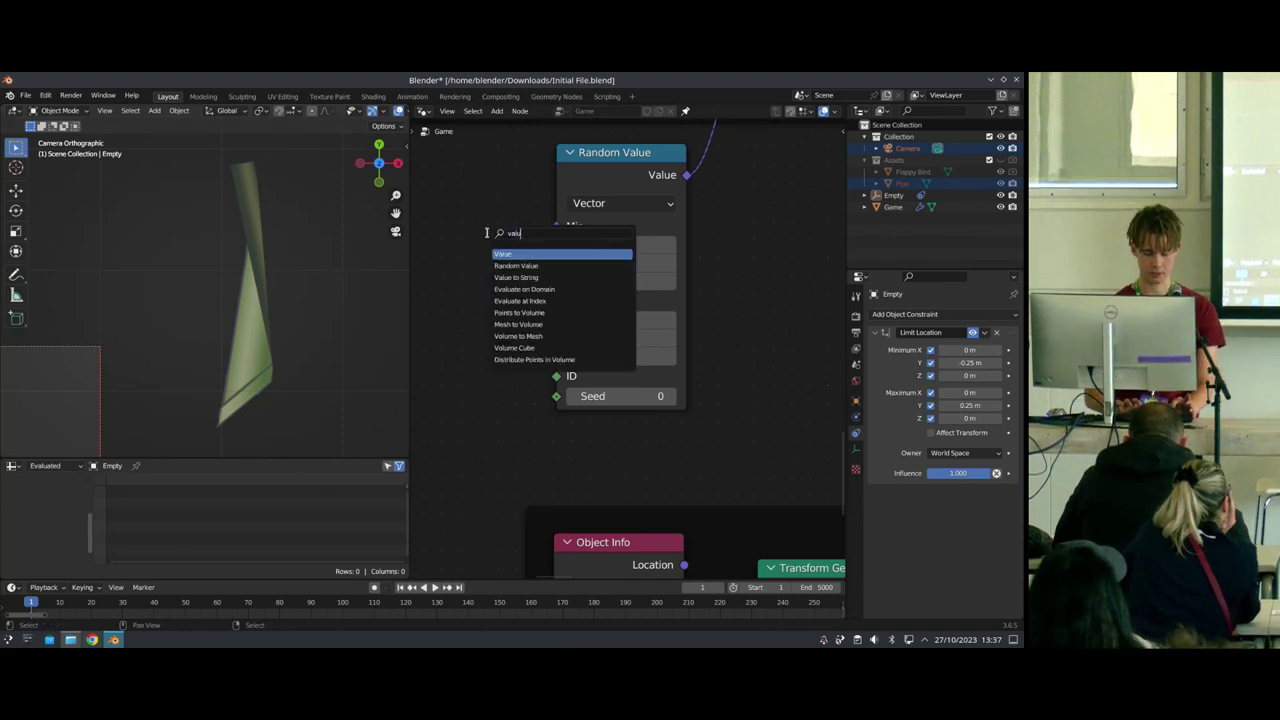
{"action": "left_click", "coordinate": [519, 253]}
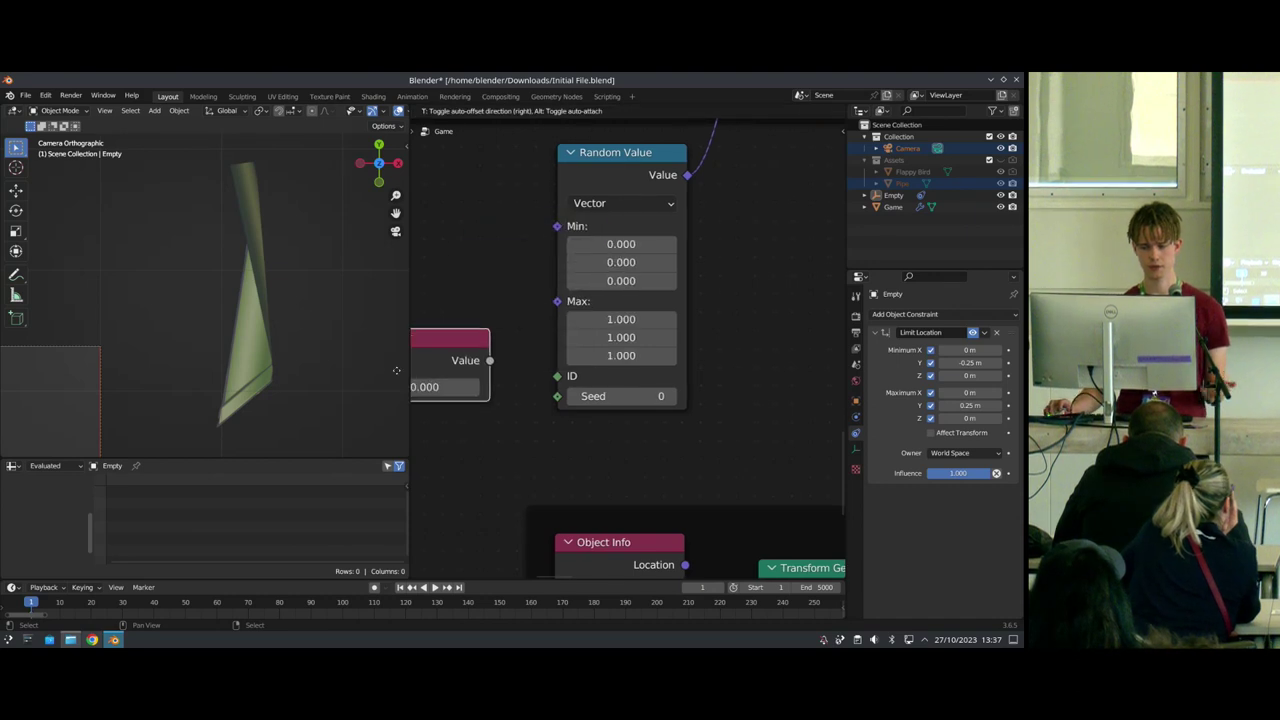
{"action": "left_click", "coordinate": [486, 368]}
{"action": "left_click_drag", "start_coordinate": [550, 364], "coordinate": [600, 376]}
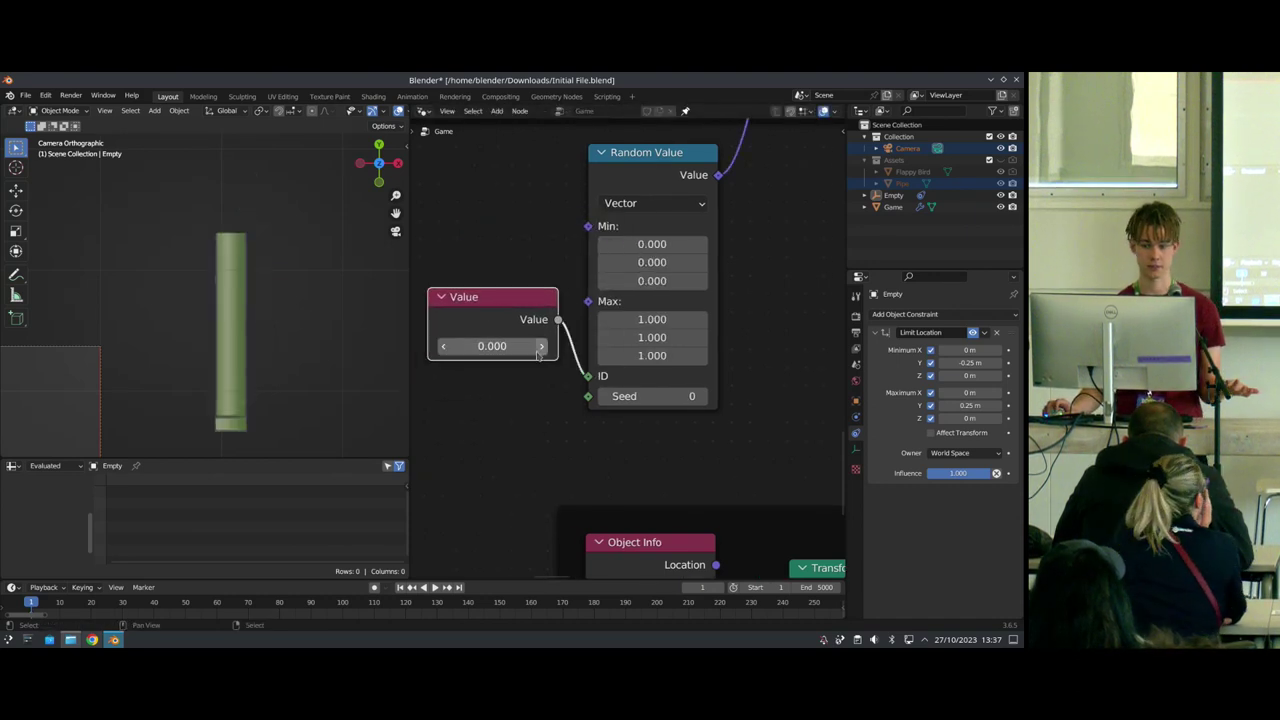
{"action": "scroll", "coordinate": [630, 345], "scroll_direction": "down", "scroll_amount": 1}
{"action": "scroll", "coordinate": [630, 330], "scroll_direction": "up", "scroll_amount": 2}
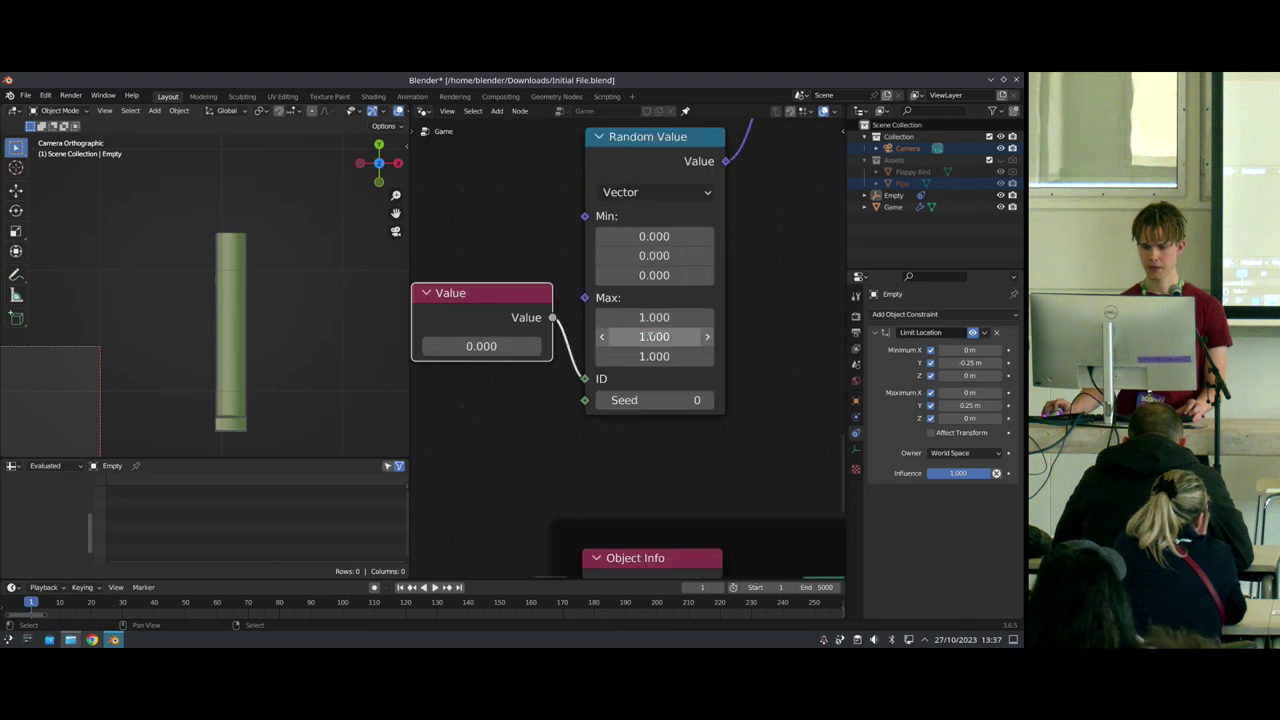
Step: Set the random Max X to 0 and Max Y to 0.5
{"action": "left_click", "coordinate": [665, 312]}
{"action": "type", "text": "0"}
{"action": "key", "text": "Return"}
{"action": "mouse_move", "coordinate": [672, 336]}
{"action": "left_mouse_down", "text": "shift"}
{"action": "mouse_move", "coordinate": [780, 336]}
{"action": "mouse_move", "coordinate": [679, 336]}
{"action": "left_mouse_up", "text": "shift"}
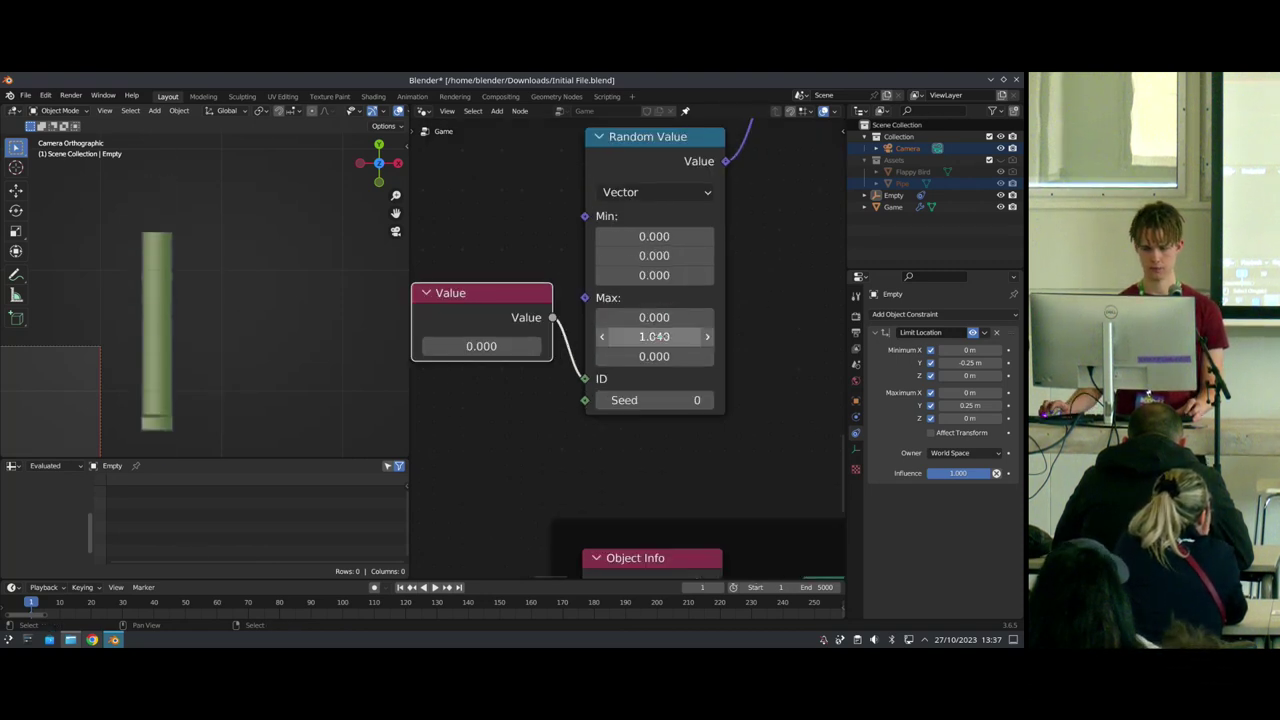
{"action": "scroll", "coordinate": [629, 345], "scroll_direction": "down", "scroll_amount": 2}
{"action": "left_click", "coordinate": [663, 334]}
{"action": "key", "text": "Return"}
Step: Narrow the random Y range to -0.25 through 0.25
{"action": "left_click", "coordinate": [647, 281]}
{"action": "type", "text": "-0.2"}
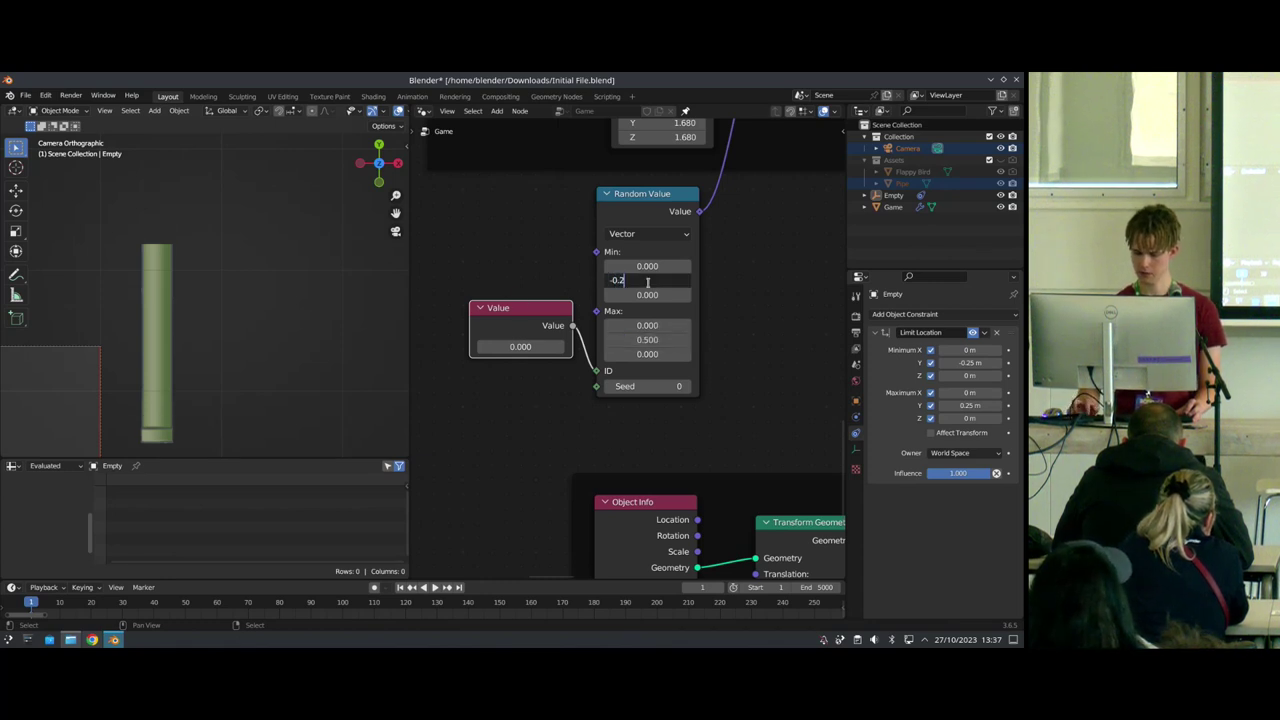
{"action": "type", "text": "5"}
{"action": "key", "text": "Return"}
{"action": "left_click", "coordinate": [651, 339]}
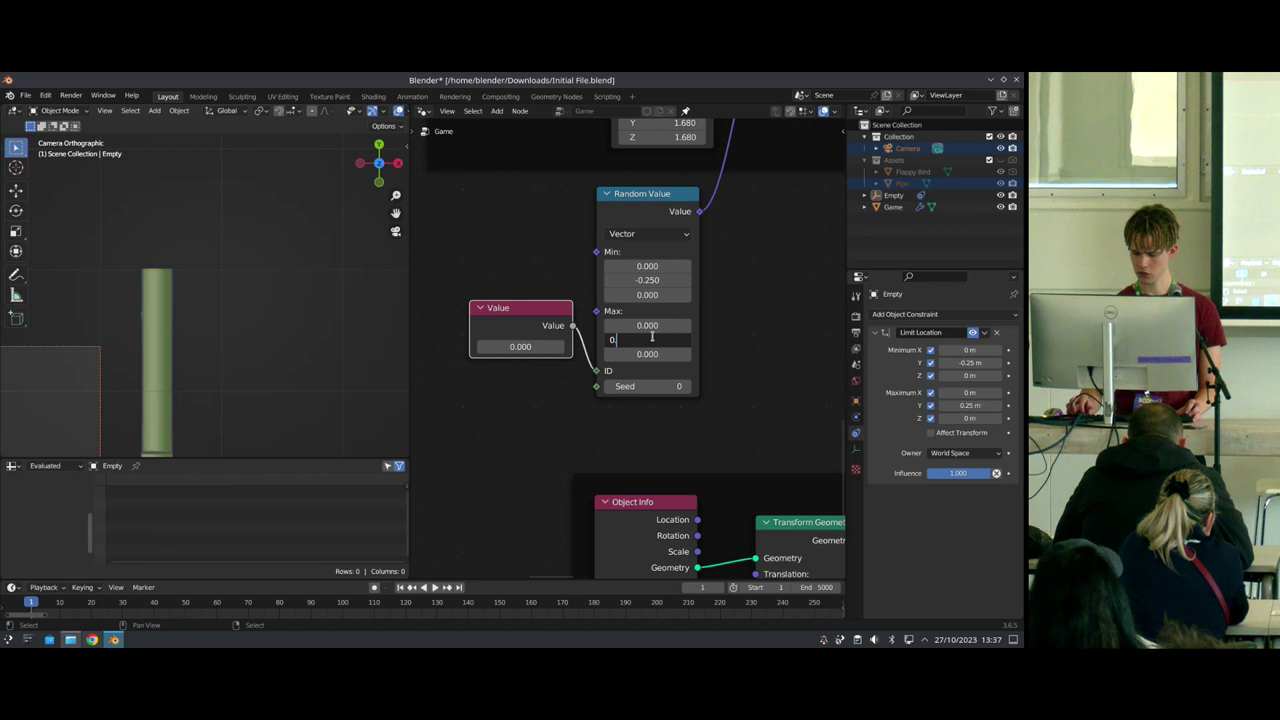
{"action": "type", "text": "0.25"}
{"action": "key", "text": "Return"}
{"action": "scroll", "coordinate": [651, 339], "scroll_direction": "up", "scroll_amount": 3}
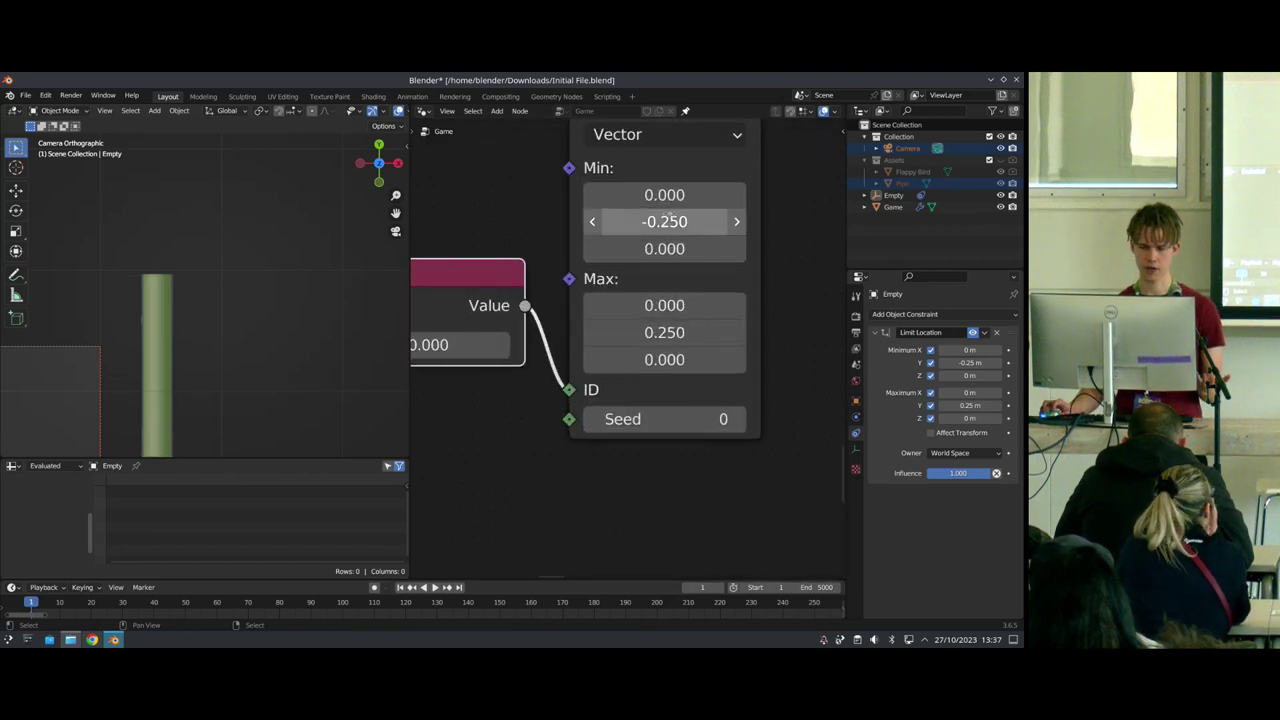
{"action": "scroll", "coordinate": [717, 337], "scroll_direction": "down", "scroll_amount": 2}
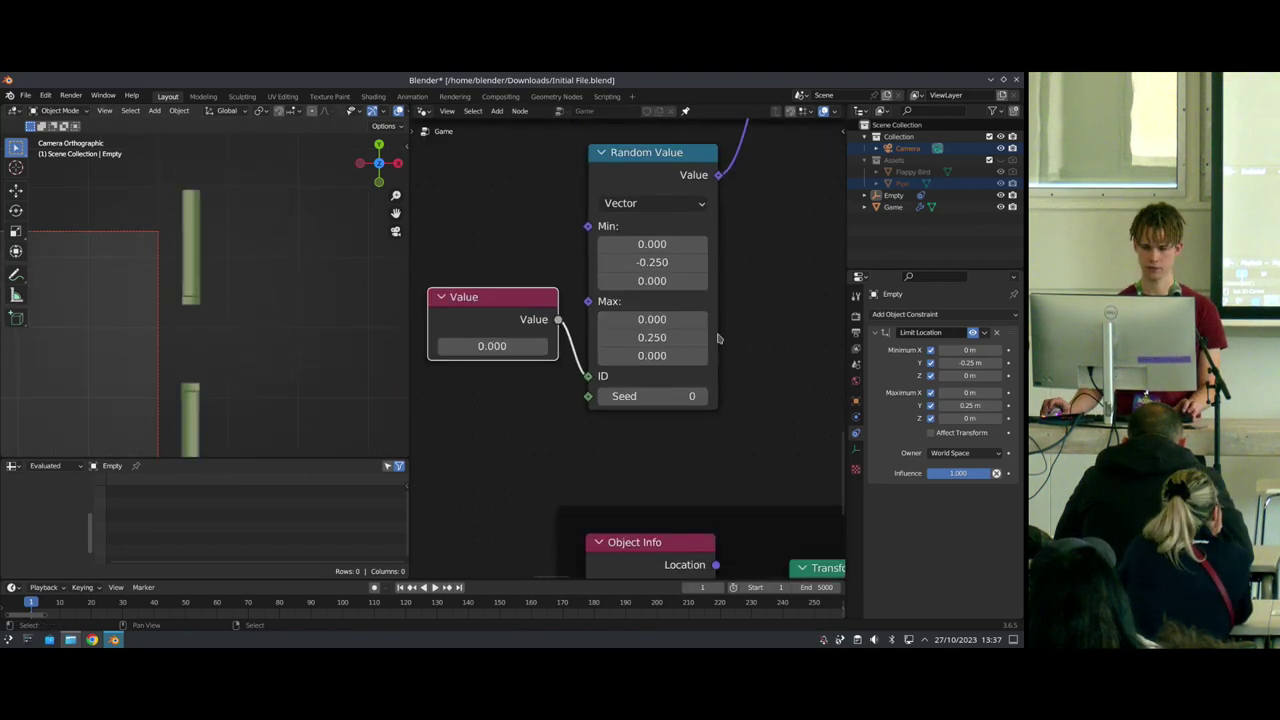
{"action": "scroll", "coordinate": [585, 375], "scroll_direction": "down", "scroll_amount": 2}
Step: Play the animation to check the pipe offsets
{"action": "key", "text": "space"}
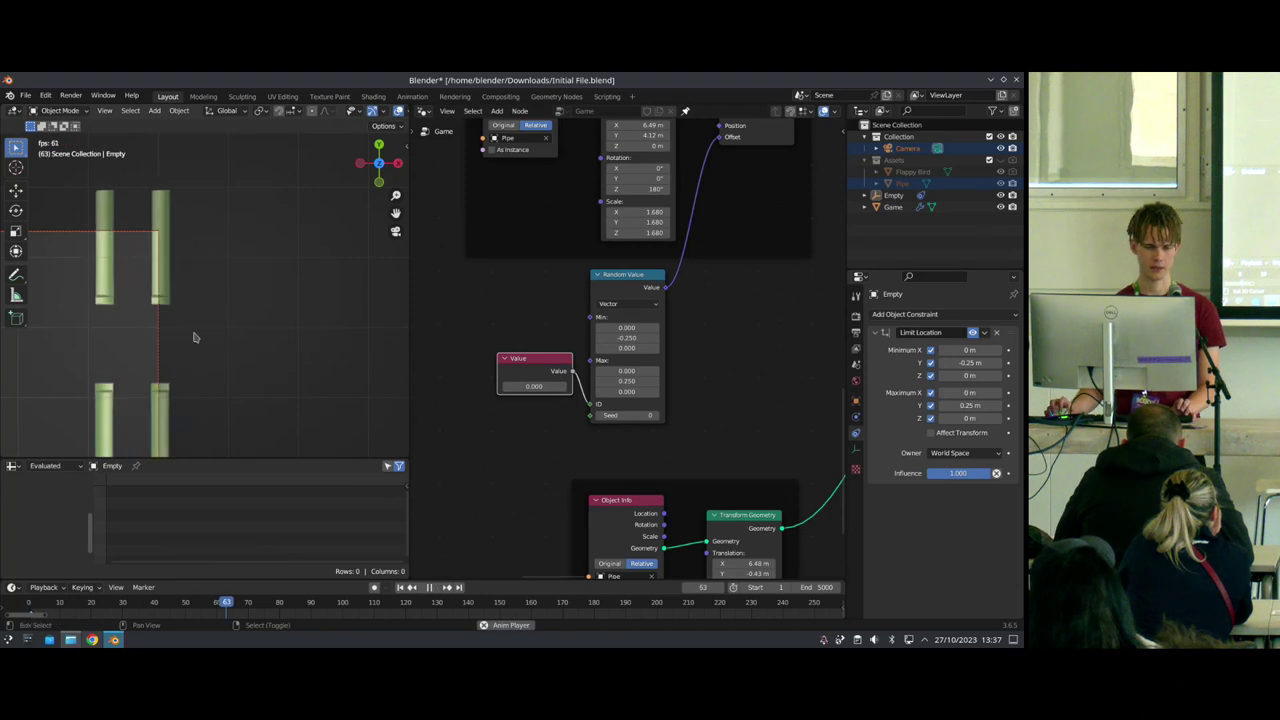
{"action": "key", "text": "space"}
{"action": "key", "text": "shift+a"}
{"action": "key", "text": "s"}
{"action": "key", "text": "Escape"}
{"action": "scroll", "coordinate": [617, 376], "scroll_direction": "up", "scroll_amount": 5}
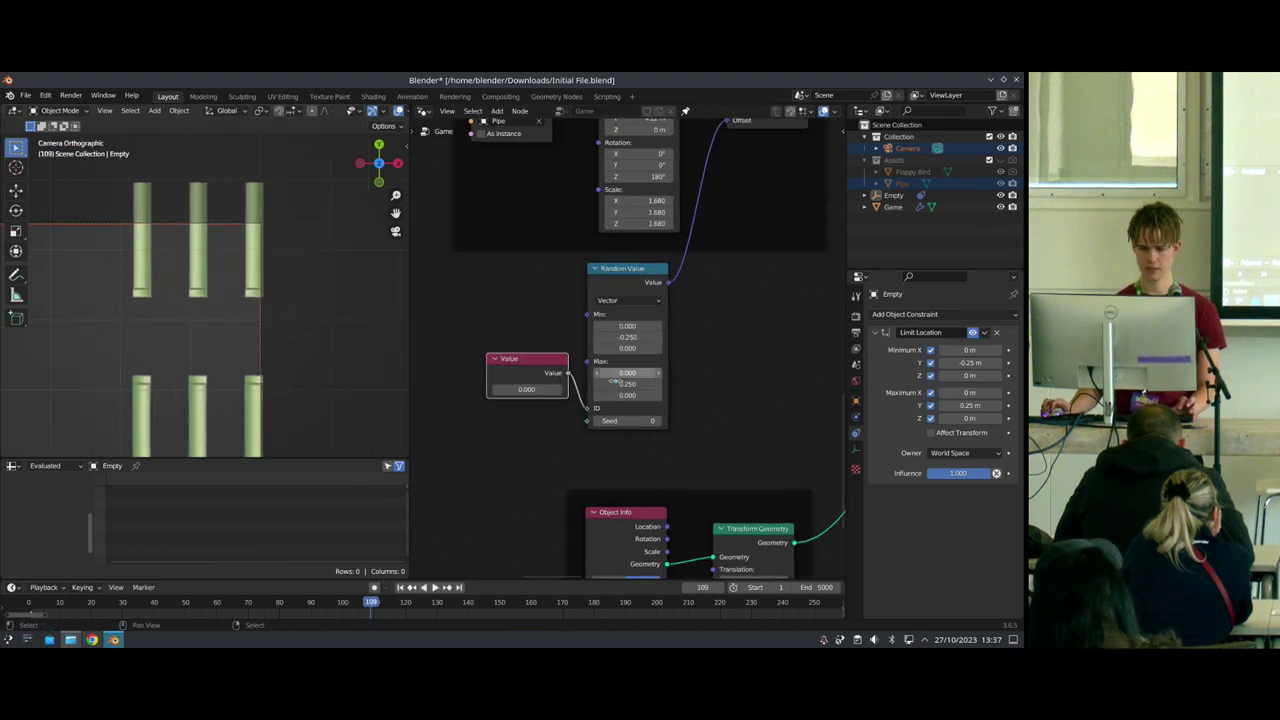
{"action": "scroll", "coordinate": [497, 251], "scroll_direction": "down", "scroll_amount": 5}
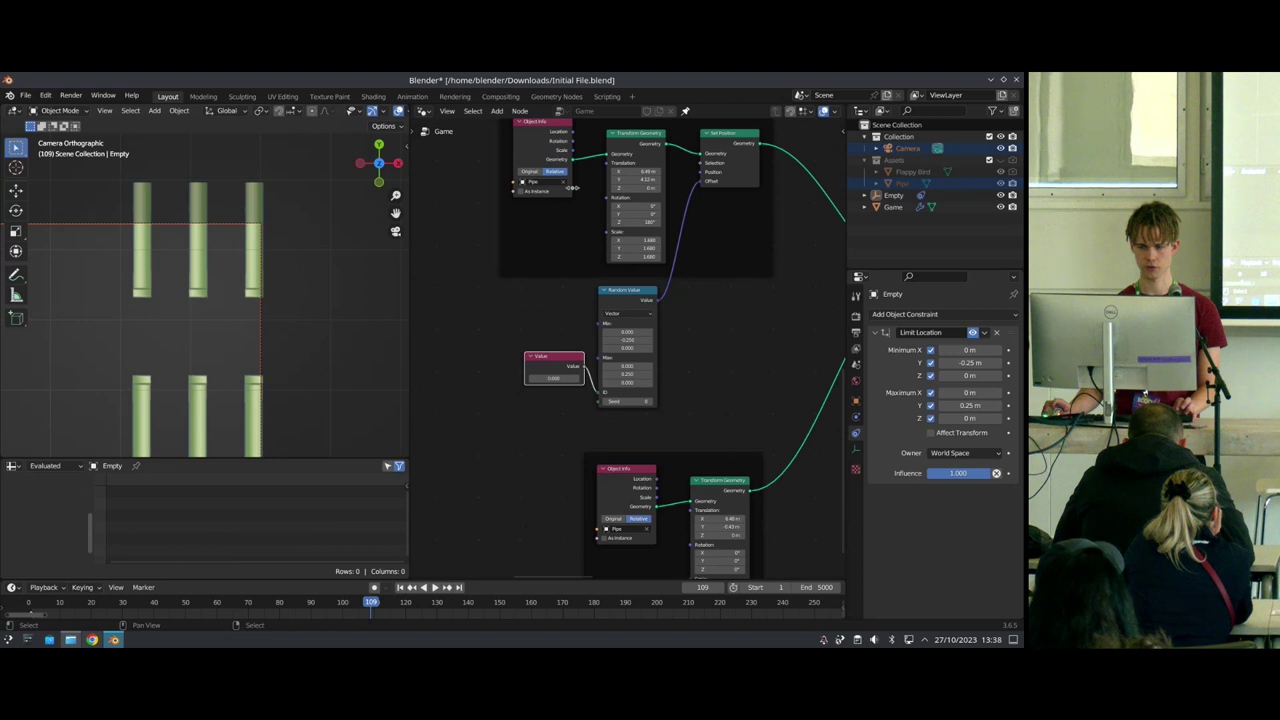
Step: Duplicate the Scene Time node and link its Frame output to the Random Value Seed
{"action": "left_click", "coordinate": [622, 135]}
{"action": "key", "text": "shift+d"}
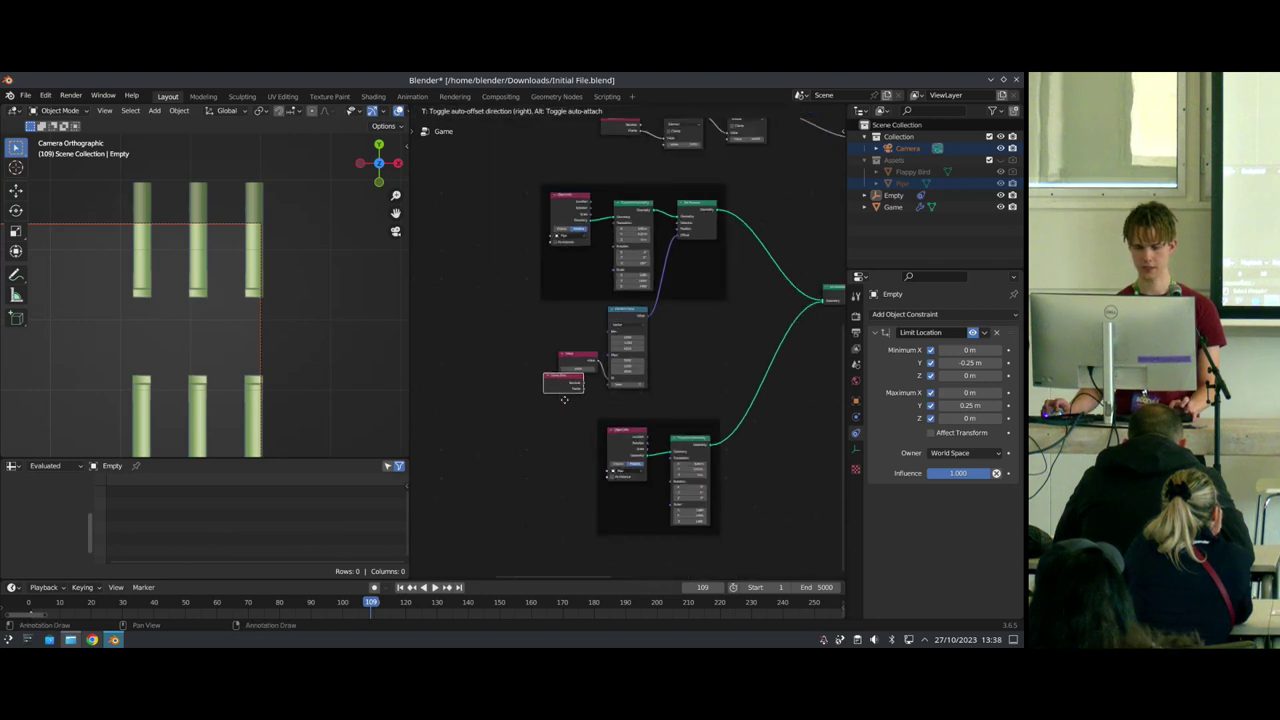
{"action": "left_click", "coordinate": [571, 404]}
{"action": "scroll", "coordinate": [616, 373], "scroll_direction": "up", "scroll_amount": 7}
{"action": "middle_click_drag", "start_coordinate": [616, 373], "coordinate": [710, 281]}
{"action": "scroll", "coordinate": [710, 281], "scroll_direction": "up", "scroll_amount": 1}
{"action": "left_click_drag", "start_coordinate": [647, 341], "coordinate": [690, 309]}
{"action": "scroll", "coordinate": [716, 340], "scroll_direction": "down", "scroll_amount": 7}
{"action": "middle_click_drag", "start_coordinate": [728, 336], "coordinate": [648, 324]}
Step: Preview the random offsets from frame 1, then duplicate the Value, Scene Time and Random Value nodes
{"action": "key", "text": "shift+Left"}
{"action": "key", "text": "space"}
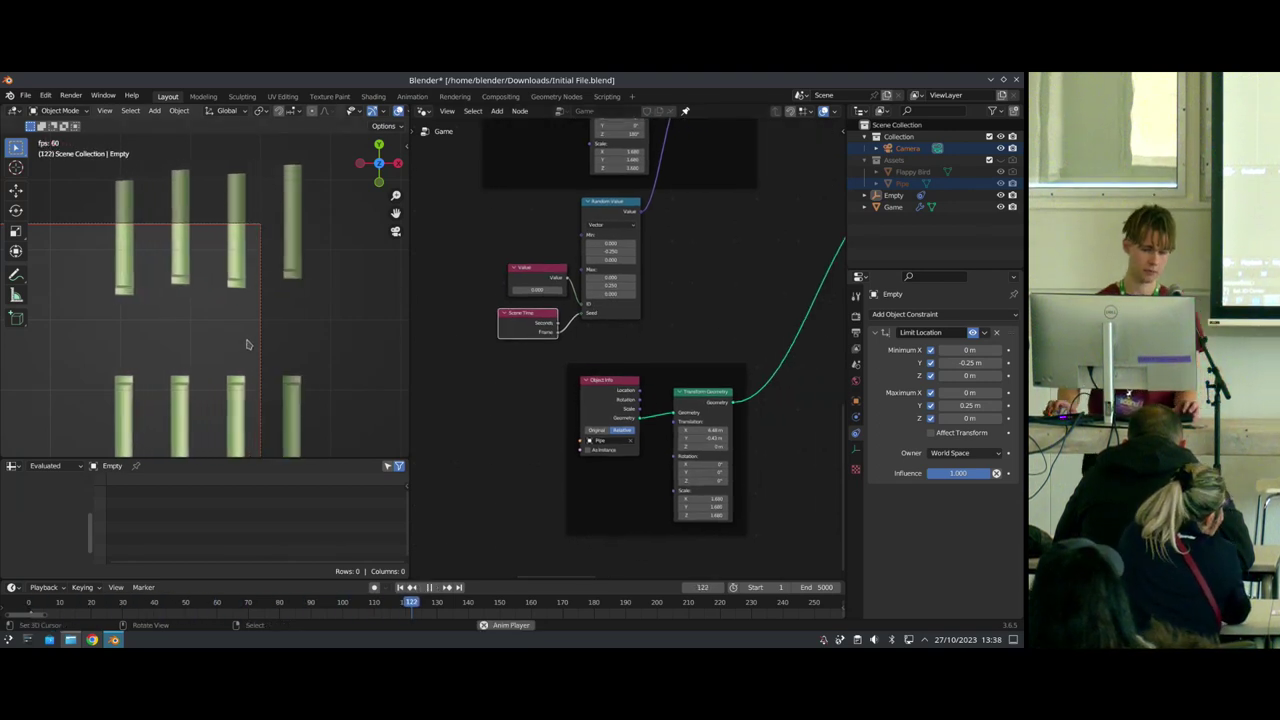
{"action": "scroll", "coordinate": [267, 346], "scroll_direction": "down", "scroll_amount": 3}
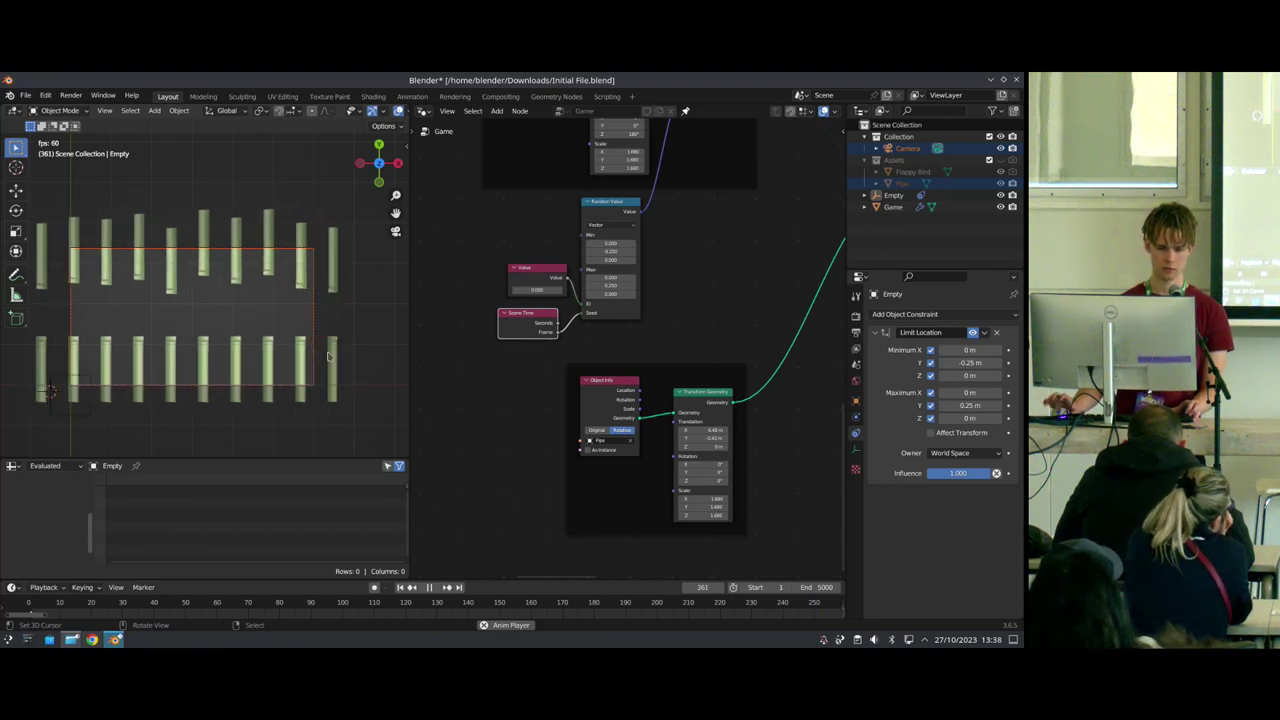
{"action": "key", "text": "Escape"}
{"action": "left_click_drag", "start_coordinate": [500, 217], "coordinate": [658, 317]}
{"action": "key", "text": "shift+d"}
Step: Place the copied nodes below the lower pipe chain and insert a detached Set Position copy into it
{"action": "left_click", "coordinate": [701, 548]}
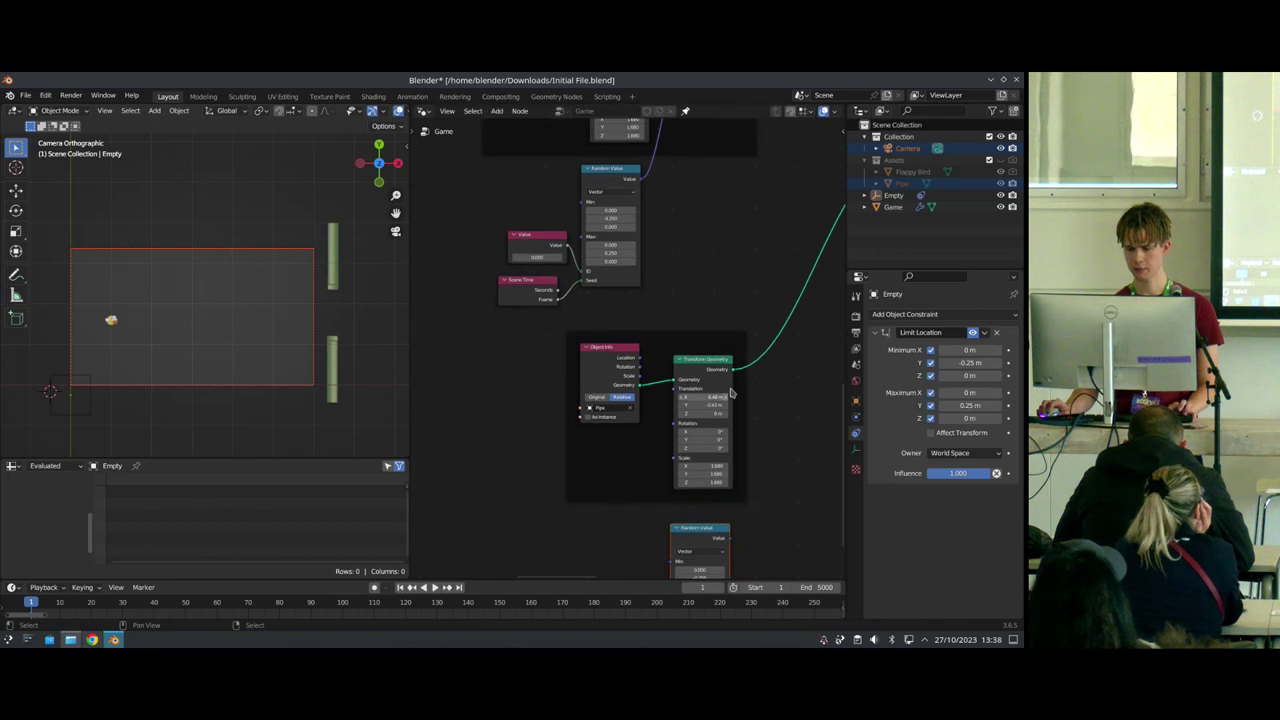
{"action": "scroll", "coordinate": [732, 391], "scroll_direction": "down", "scroll_amount": 6}
{"action": "middle_click_drag", "start_coordinate": [713, 201], "coordinate": [605, 223]}
{"action": "left_click", "coordinate": [607, 188]}
{"action": "key", "text": "shift+d"}
{"action": "left_click", "coordinate": [655, 368]}
{"action": "key", "text": "alt+p"}
{"action": "scroll", "coordinate": [574, 402], "scroll_direction": "up", "scroll_amount": 5}
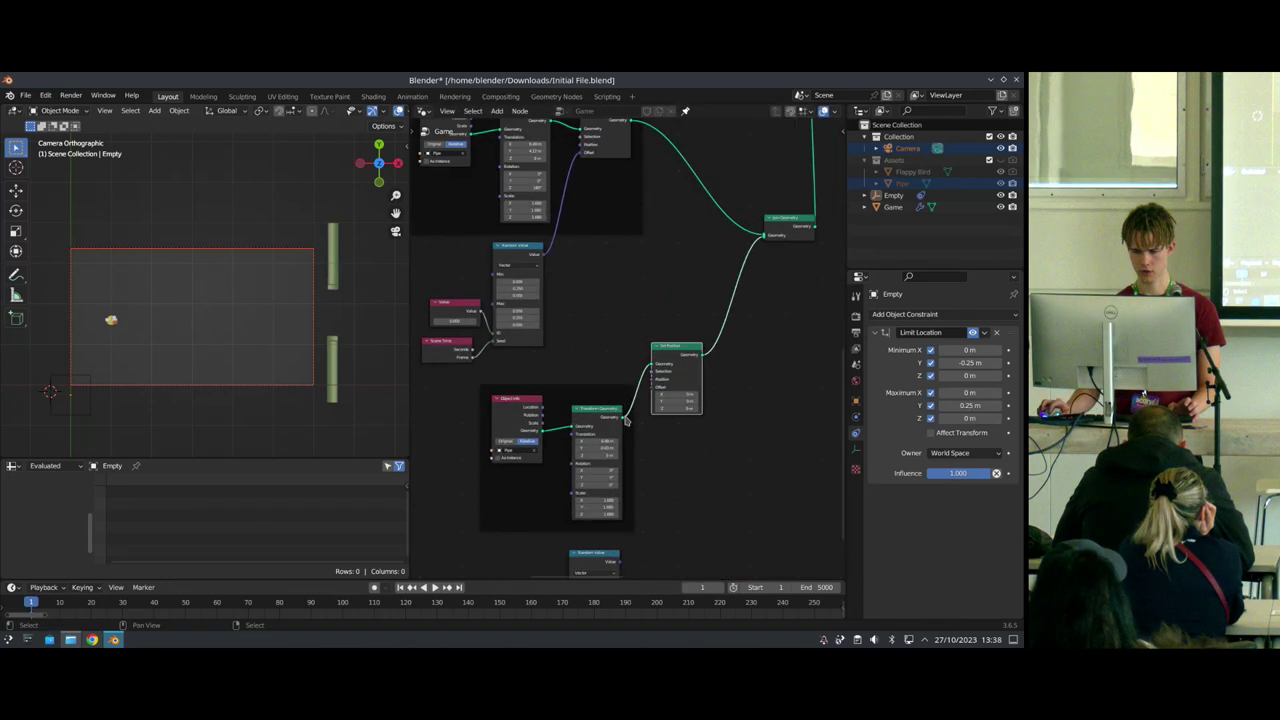
{"action": "middle_click_drag", "start_coordinate": [607, 553], "coordinate": [536, 428]}
Step: Feed Random Value into the new Set Position's Offset and move it beside Transform Geometry
{"action": "left_click_drag", "start_coordinate": [549, 449], "coordinate": [586, 260]}
{"action": "key", "text": "space"}
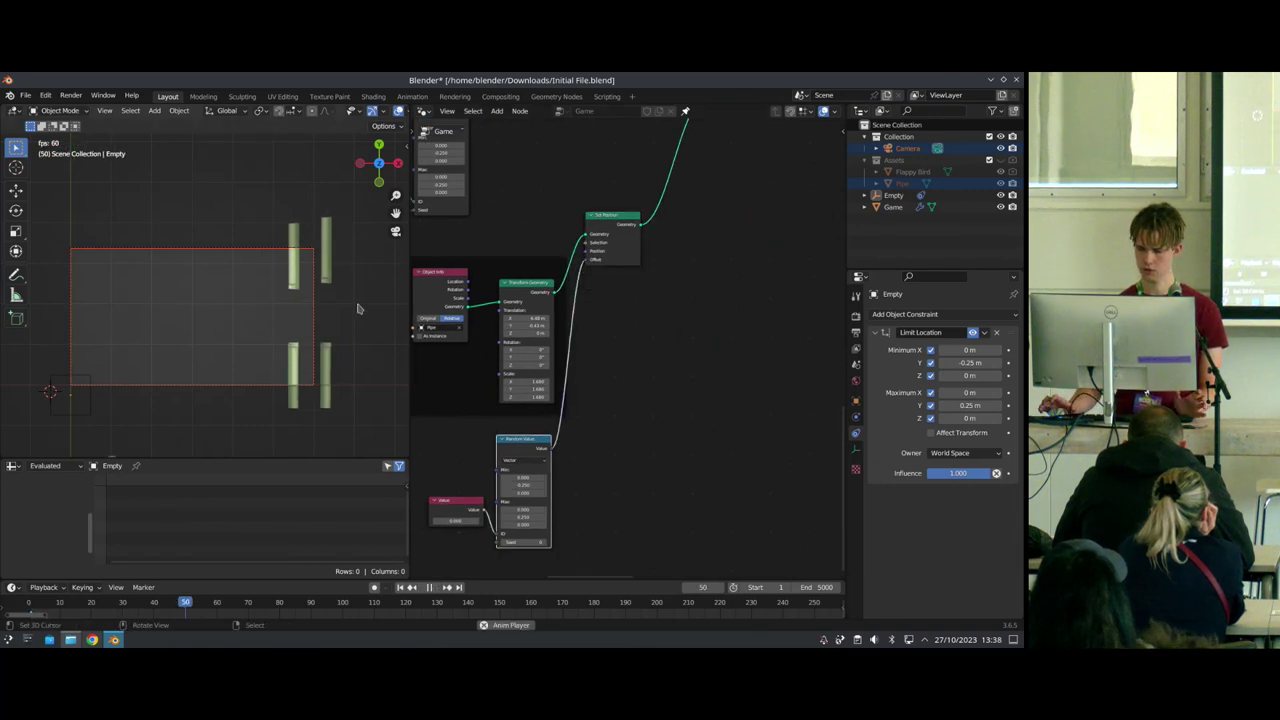
{"action": "middle_click_drag", "start_coordinate": [492, 425], "coordinate": [574, 405]}
{"action": "scroll", "coordinate": [598, 370], "scroll_direction": "up", "scroll_amount": 5}
{"action": "scroll", "coordinate": [572, 348], "scroll_direction": "down", "scroll_amount": 2}
{"action": "left_click_drag", "start_coordinate": [710, 176], "coordinate": [706, 270]}
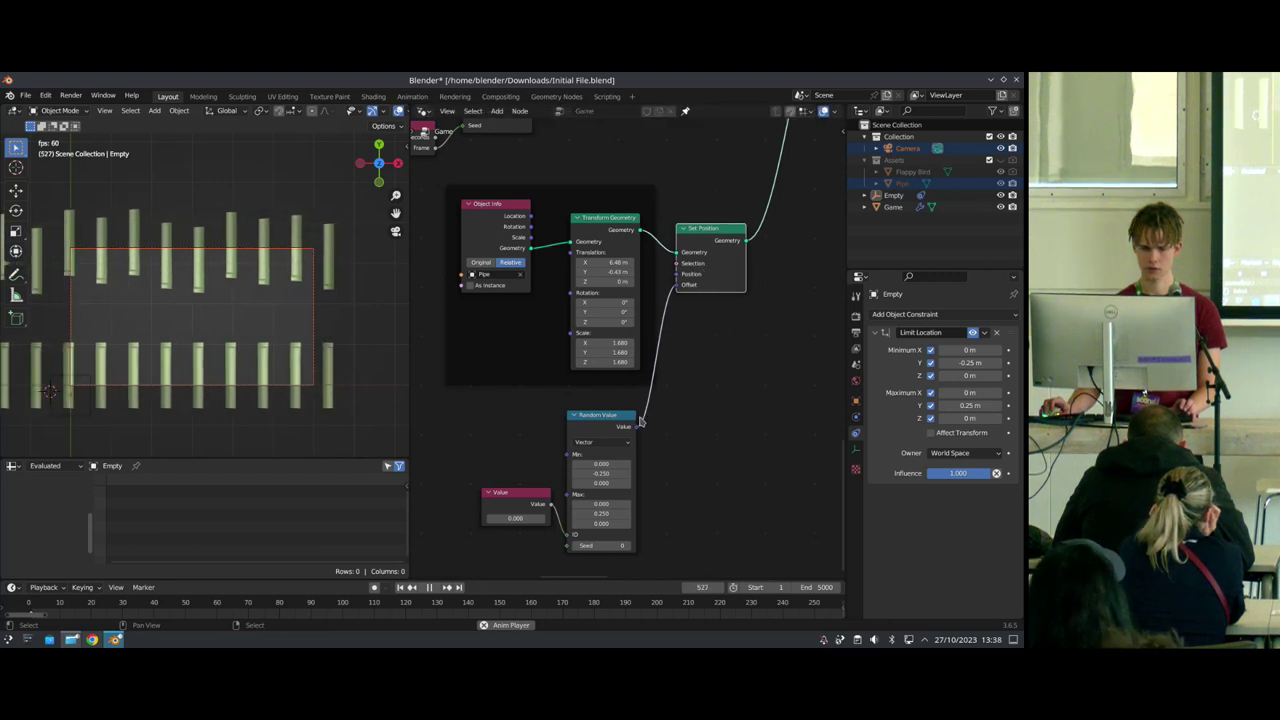
{"action": "key", "text": "space"}
Step: Seed the Random Value with a duplicated Scene Time node's Frame output and preview playback
{"action": "scroll", "coordinate": [563, 533], "scroll_direction": "down", "scroll_amount": 4}
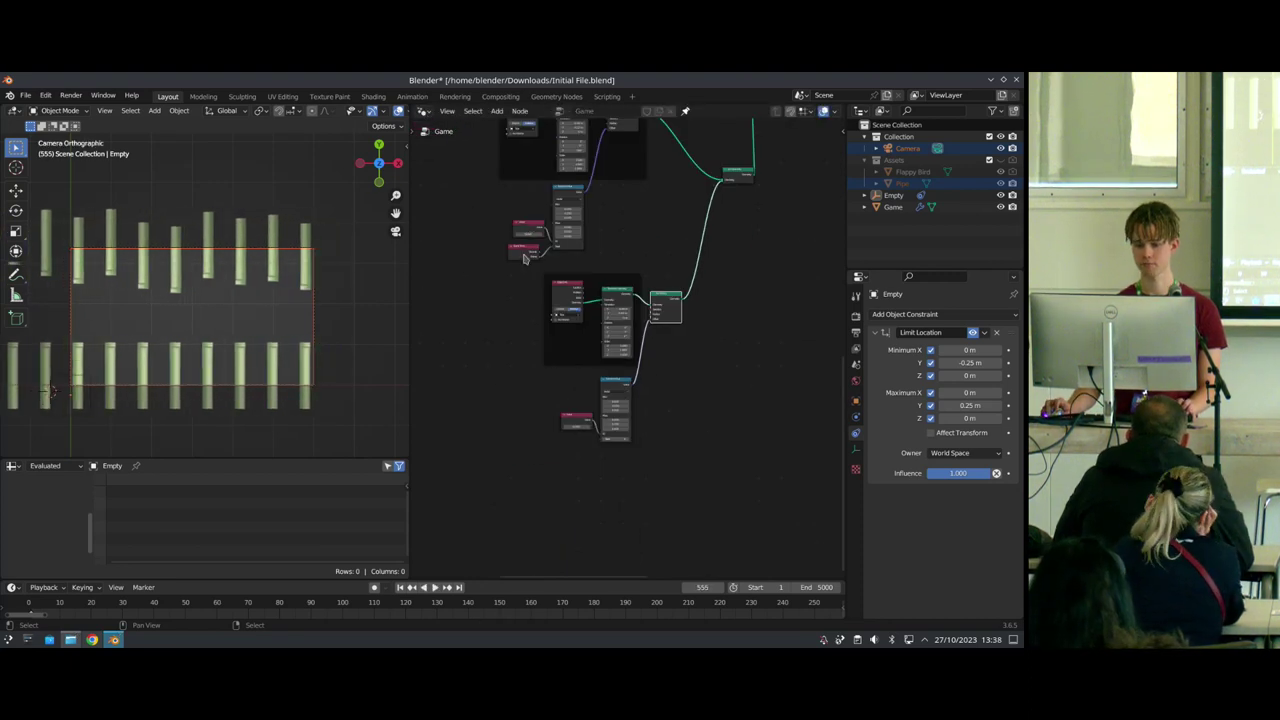
{"action": "key", "text": "shift+d"}
{"action": "left_click", "coordinate": [623, 440]}
{"action": "scroll", "coordinate": [620, 440], "scroll_direction": "up", "scroll_amount": 5}
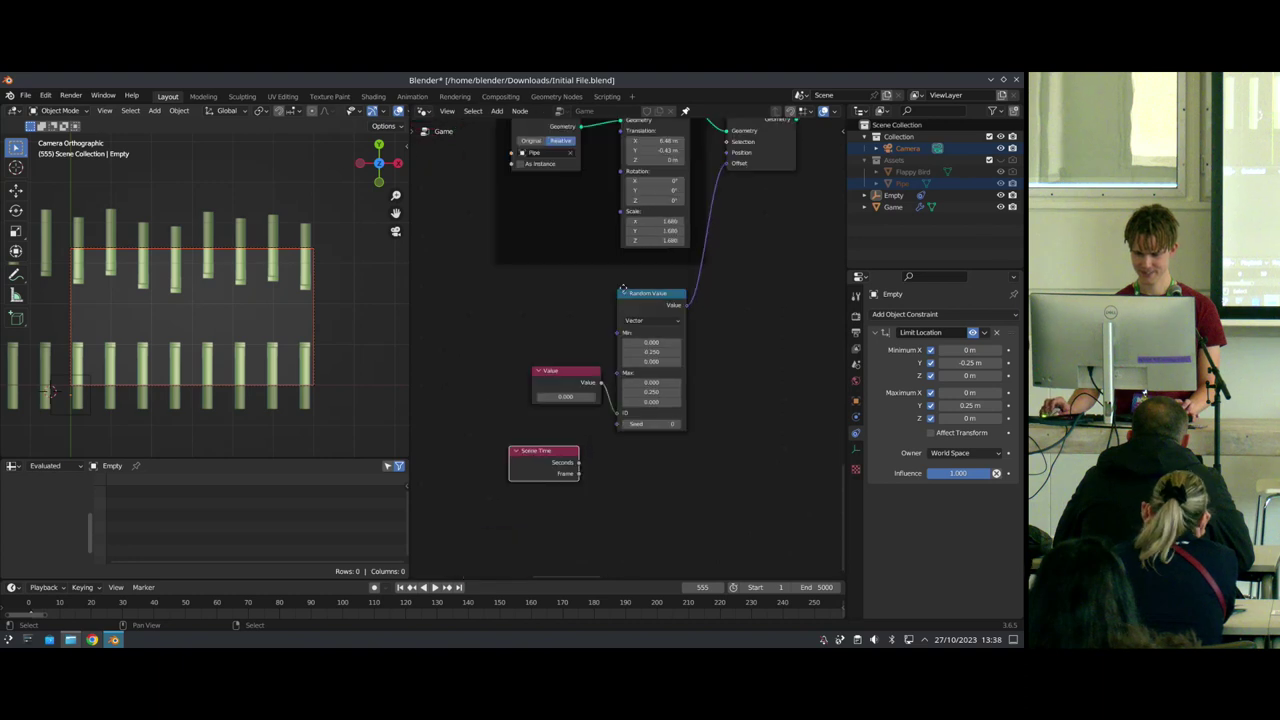
{"action": "left_click_drag", "start_coordinate": [572, 397], "coordinate": [629, 324]}
{"action": "key", "text": "shift+Left"}
{"action": "key", "text": "space"}
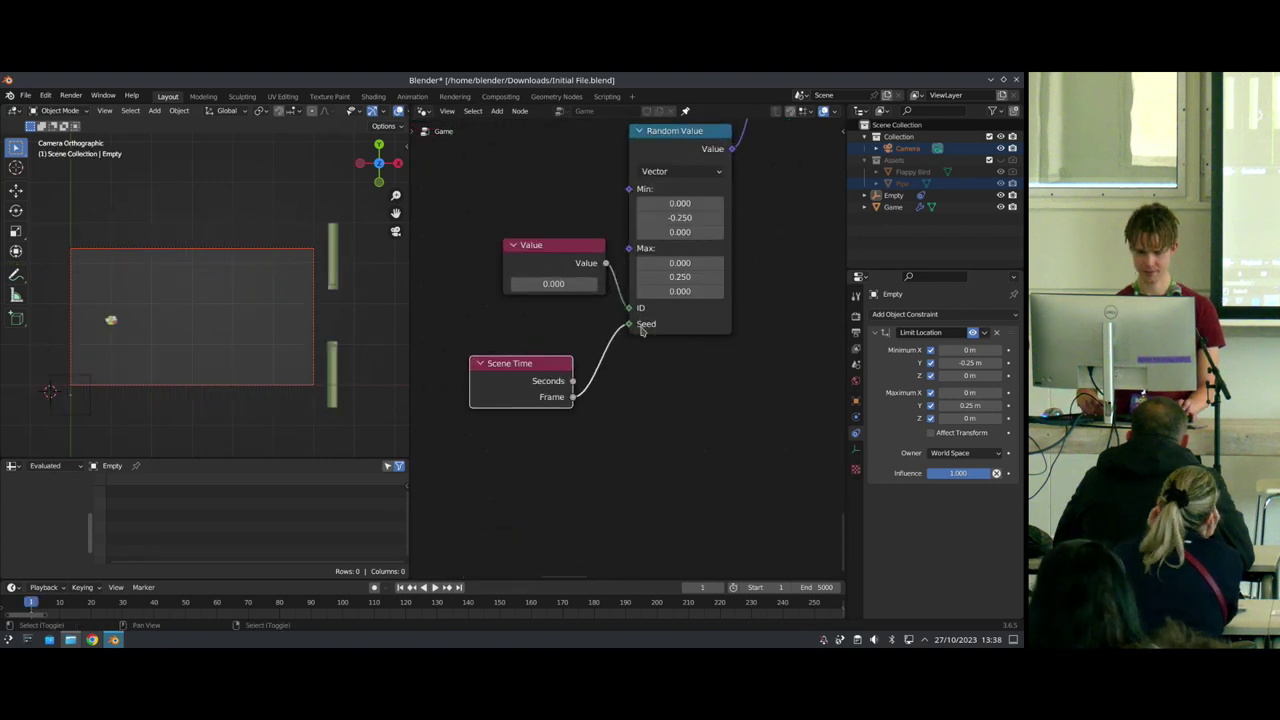
{"action": "scroll", "coordinate": [560, 354], "scroll_direction": "down", "scroll_amount": 5}
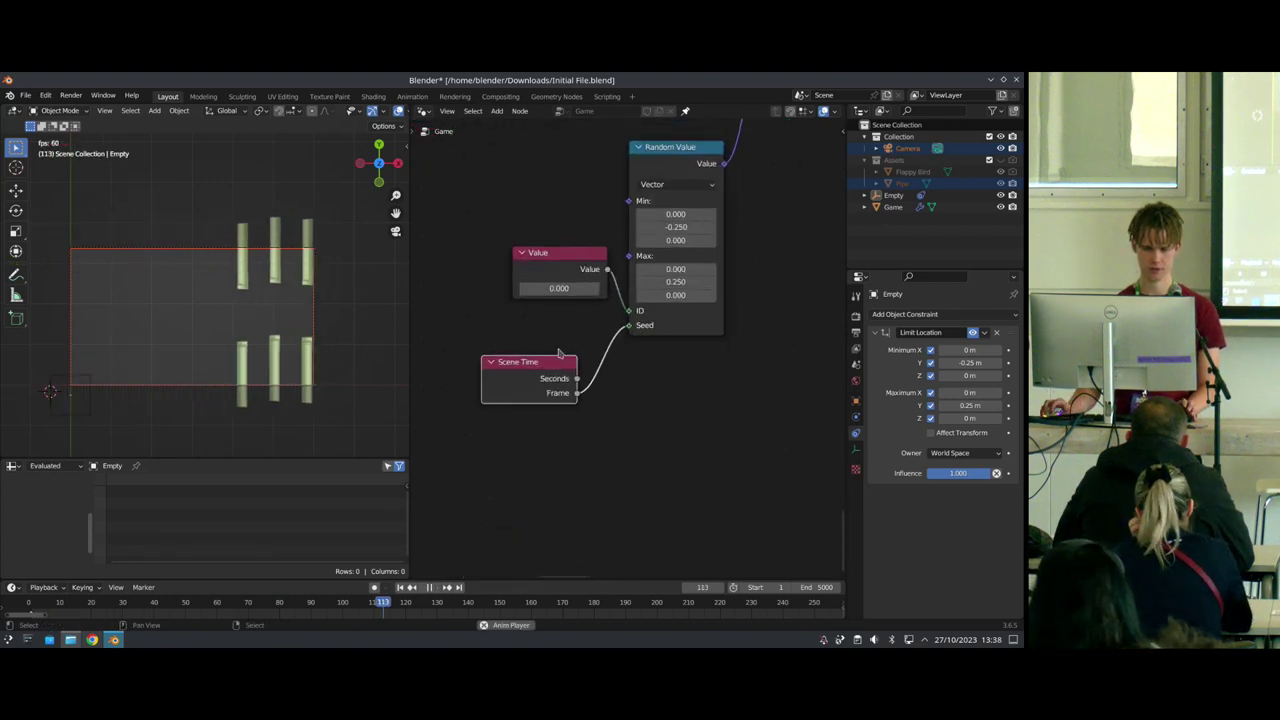
{"action": "key", "text": "space"}
Step: Insert a Math Add node adding 27 between Frame and Seed, then replay from frame 1
{"action": "left_click_drag", "start_coordinate": [557, 377], "coordinate": [505, 377]}
{"action": "key", "text": "shift+a"}
{"action": "type", "text": "sadd"}
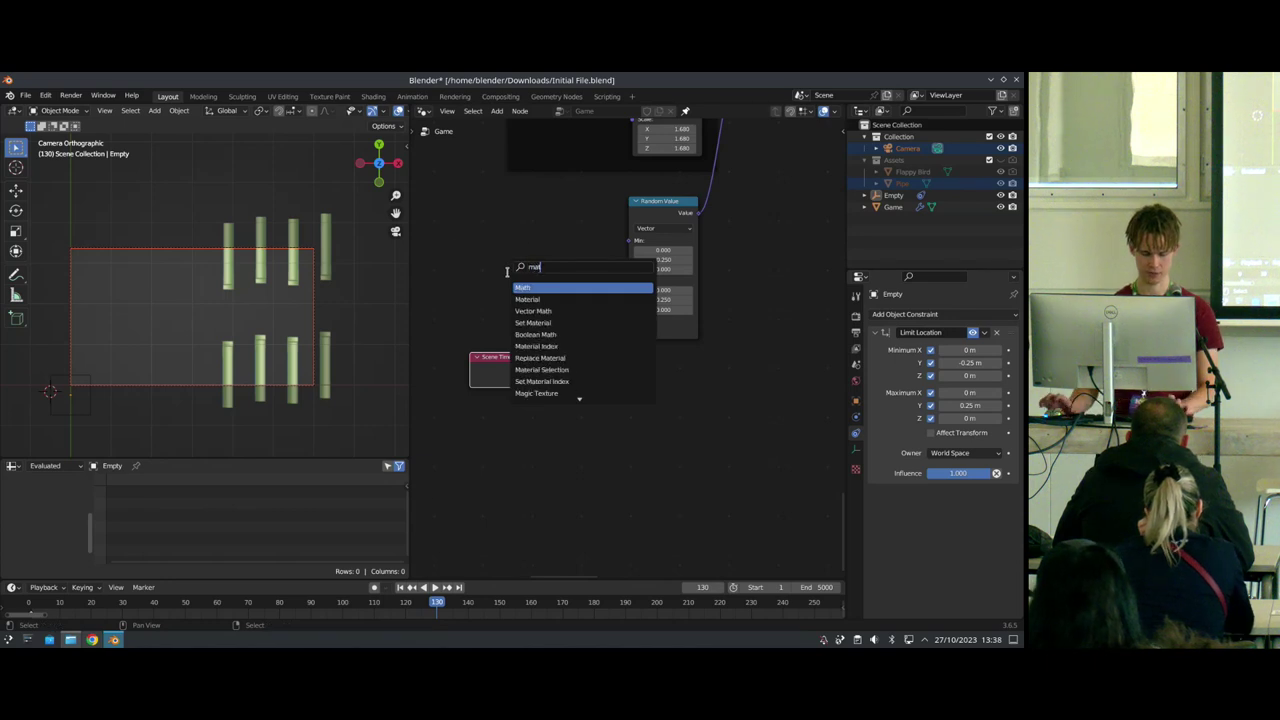
{"action": "key", "text": "Return"}
{"action": "left_click", "coordinate": [614, 396]}
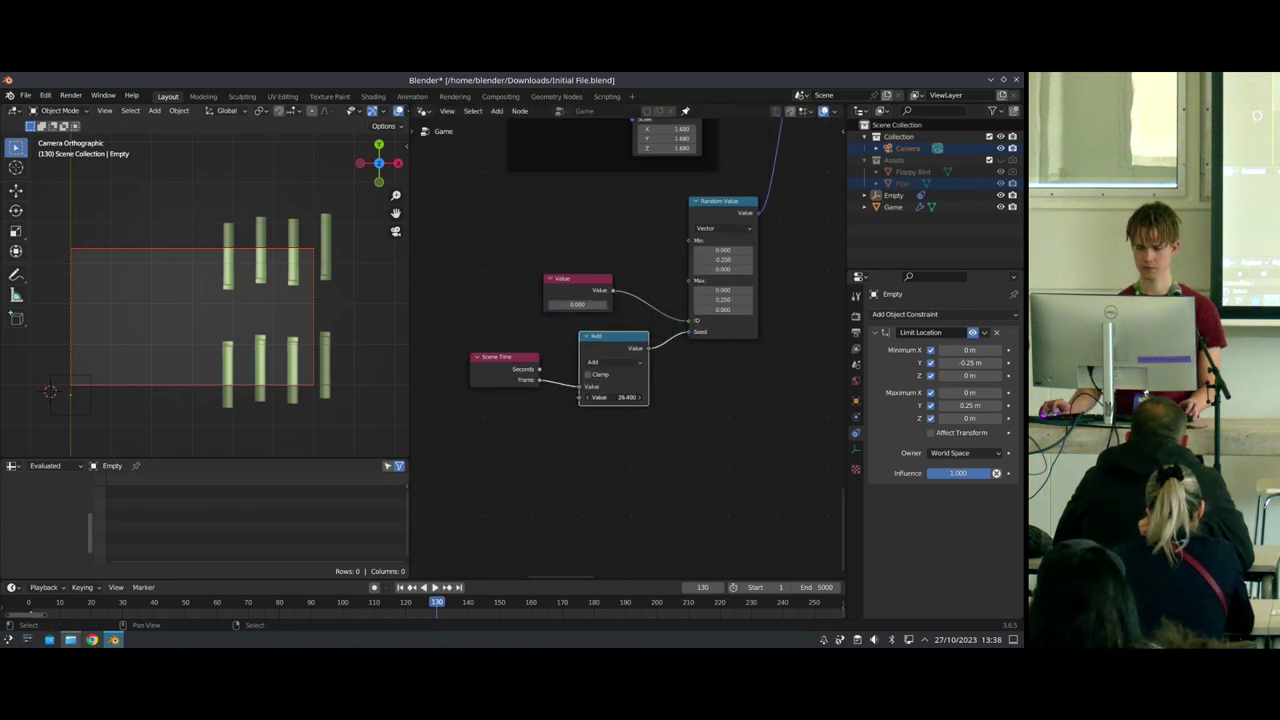
{"action": "key", "text": "shift+Left"}
{"action": "key", "text": "space"}
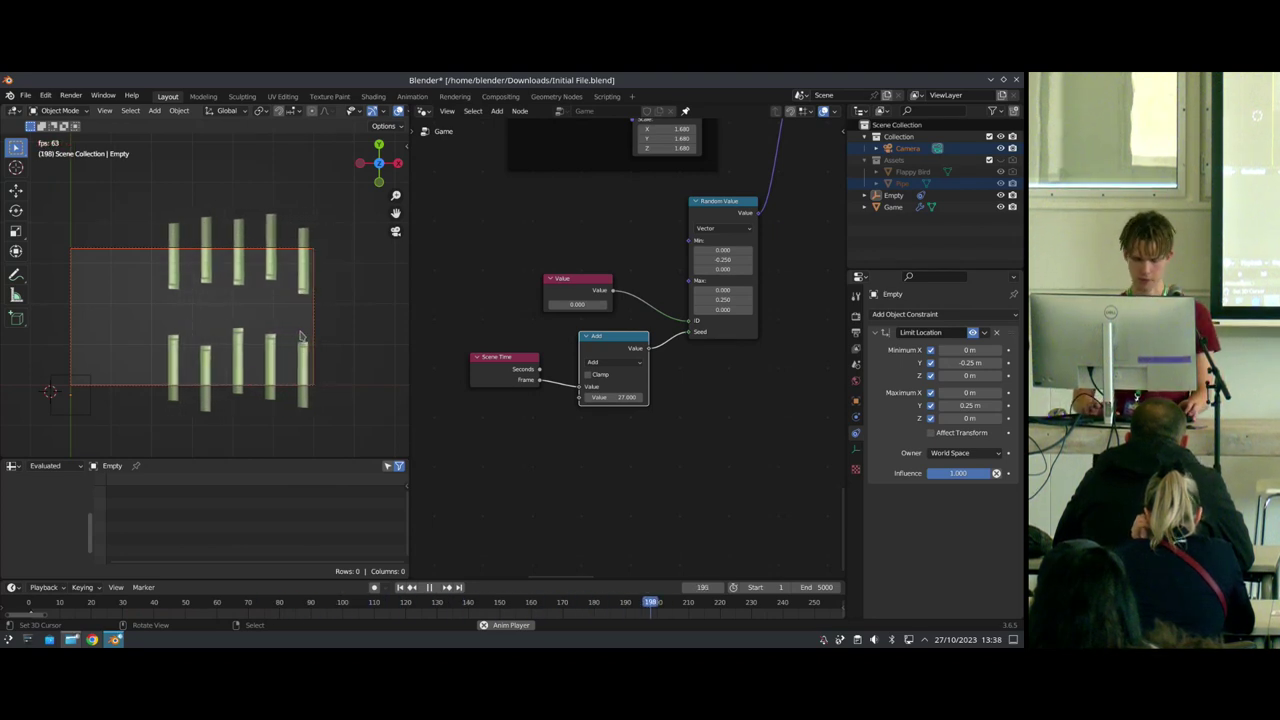
{"action": "key", "text": "Escape"}
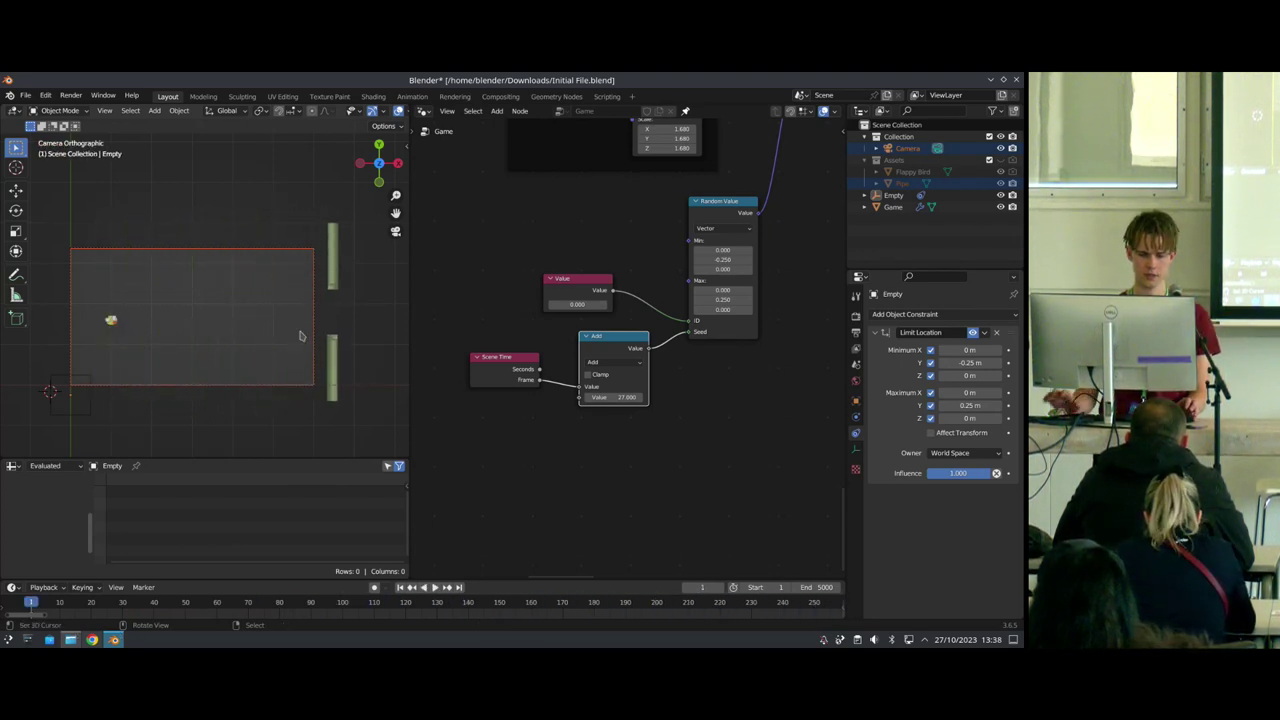
{"action": "scroll", "coordinate": [664, 427], "scroll_direction": "down", "scroll_amount": 5}
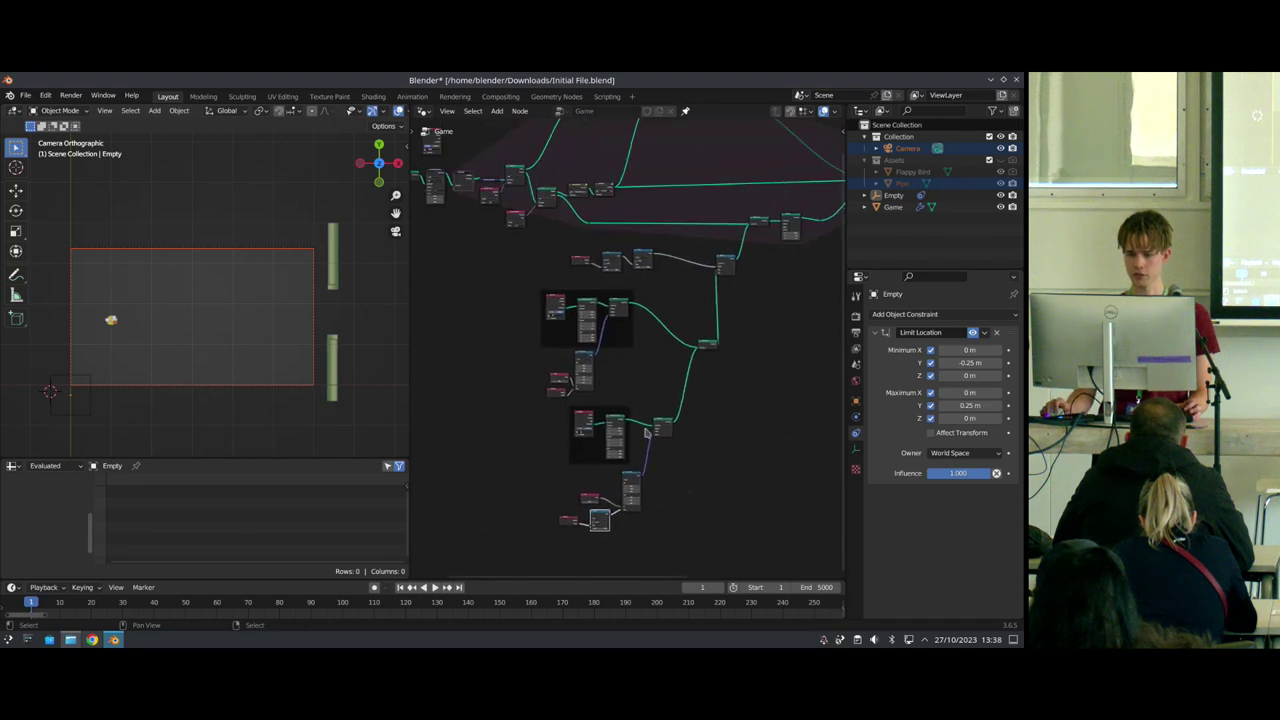
Step: Group the pipe-spawning nodes with Ctrl+G and name the group 'Spawn Pipes'
{"action": "left_click_drag", "start_coordinate": [532, 242], "coordinate": [751, 526]}
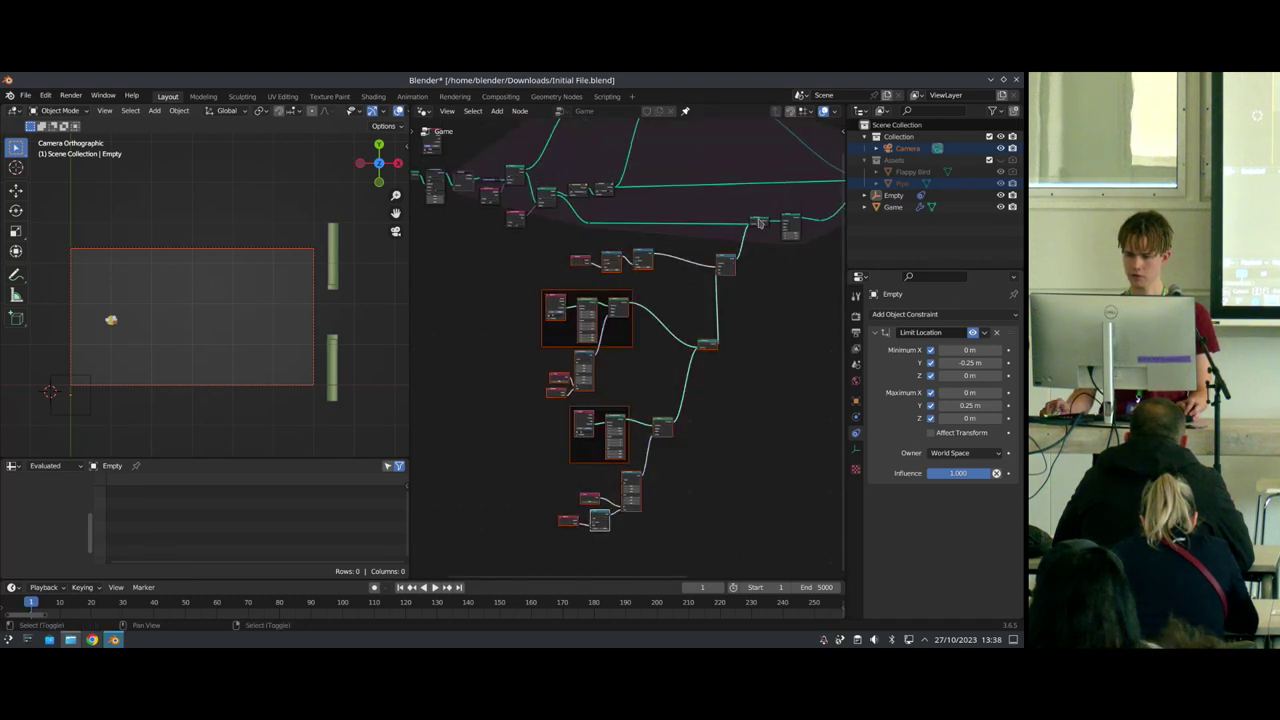
{"action": "key", "text": "ctrl+g"}
{"action": "left_click_drag", "start_coordinate": [505, 353], "coordinate": [495, 203]}
{"action": "left_click", "coordinate": [775, 112]}
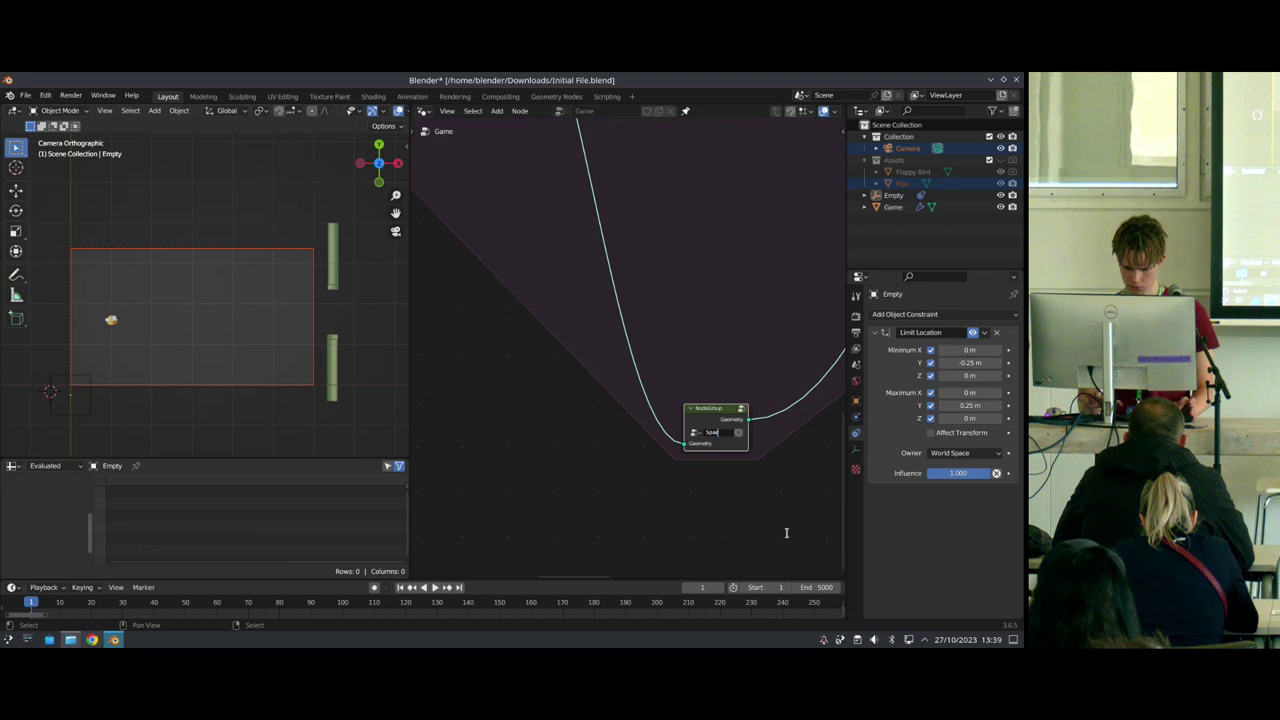
{"action": "type", "text": "Spawn Pipes"}
{"action": "key", "text": "Return"}
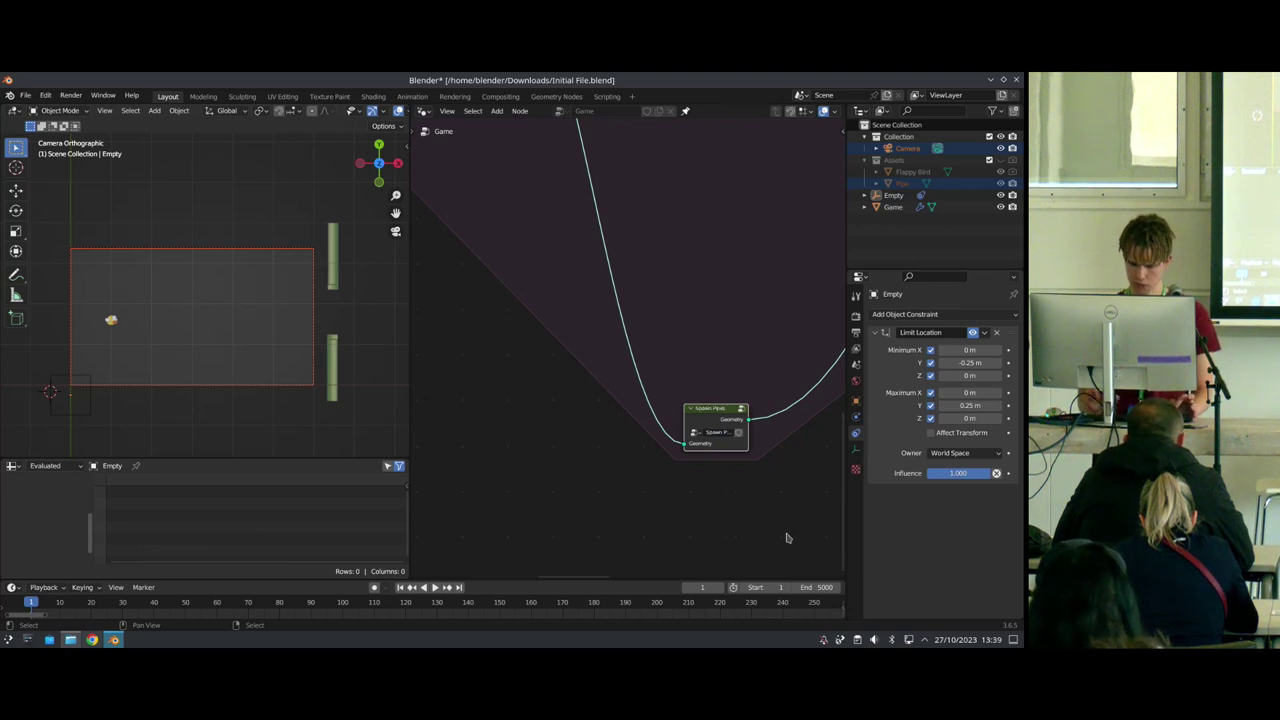
Step: Position the Spawn Pipes node between its neighbours and shift the Transform node left
{"action": "scroll", "coordinate": [686, 449], "scroll_direction": "down", "scroll_amount": 12}
{"action": "middle_click_drag", "start_coordinate": [654, 334], "coordinate": [648, 468]}
{"action": "key", "text": "g"}
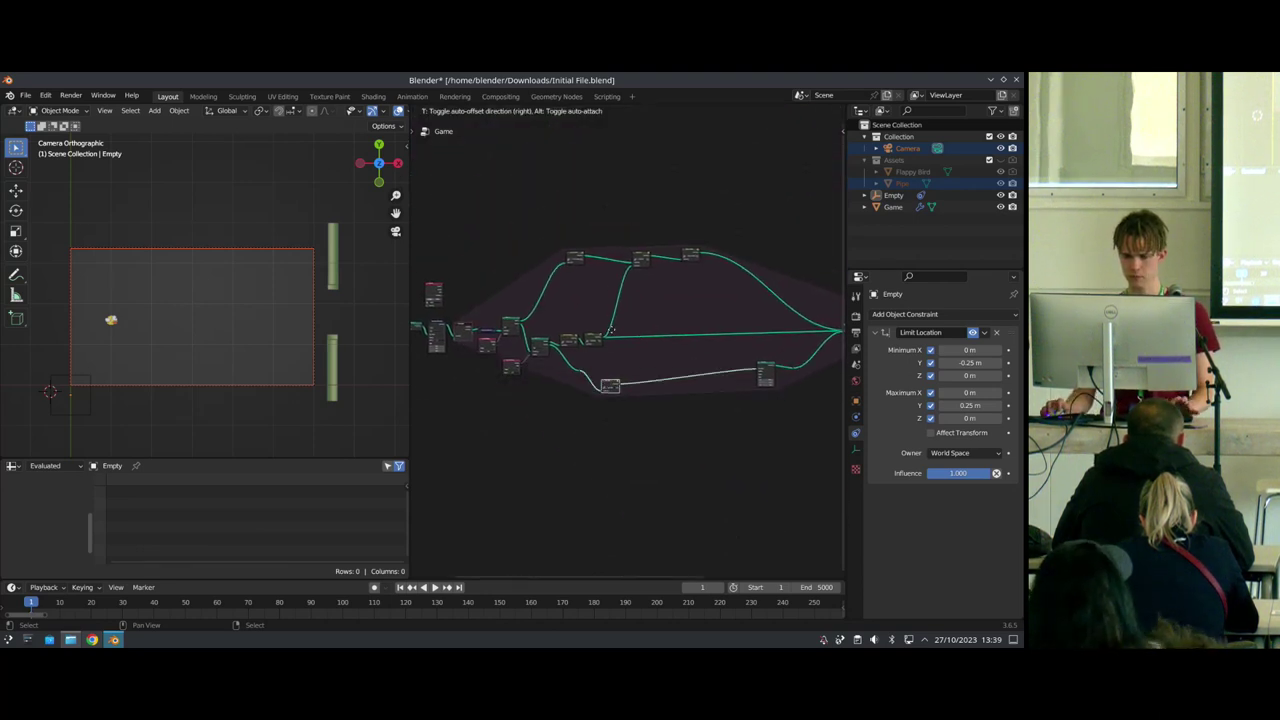
{"action": "left_click", "coordinate": [610, 325]}
{"action": "scroll", "coordinate": [754, 389], "scroll_direction": "up", "scroll_amount": 5}
{"action": "middle_click_drag", "start_coordinate": [786, 380], "coordinate": [691, 388]}
{"action": "scroll", "coordinate": [691, 388], "scroll_direction": "up", "scroll_amount": 4}
{"action": "left_click_drag", "start_coordinate": [754, 397], "coordinate": [737, 408]}
Step: Dissolve the reroute on the lower link while keeping the connection intact
{"action": "scroll", "coordinate": [600, 392], "scroll_direction": "down", "scroll_amount": 5}
{"action": "middle_click_drag", "start_coordinate": [583, 391], "coordinate": [643, 390]}
{"action": "scroll", "coordinate": [600, 388], "scroll_direction": "up", "scroll_amount": 4}
{"action": "left_click_drag", "start_coordinate": [448, 378], "coordinate": [497, 429]}
{"action": "key", "text": "ctrl+x"}
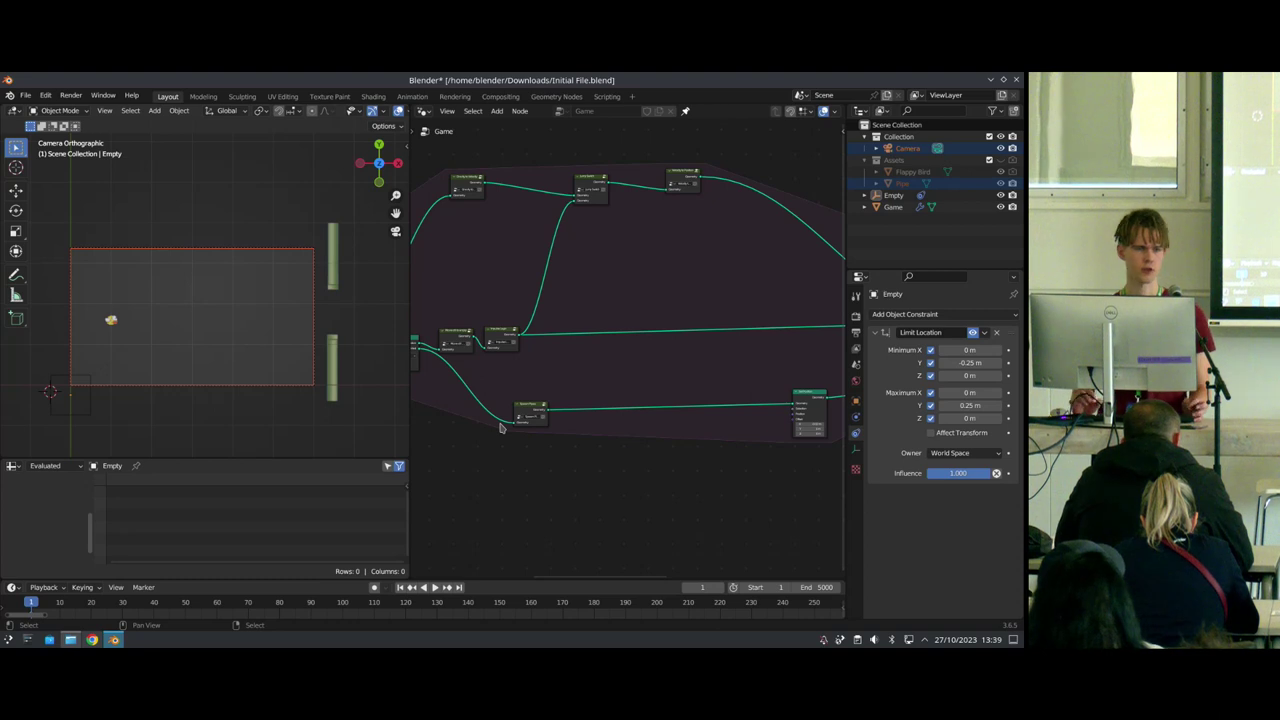
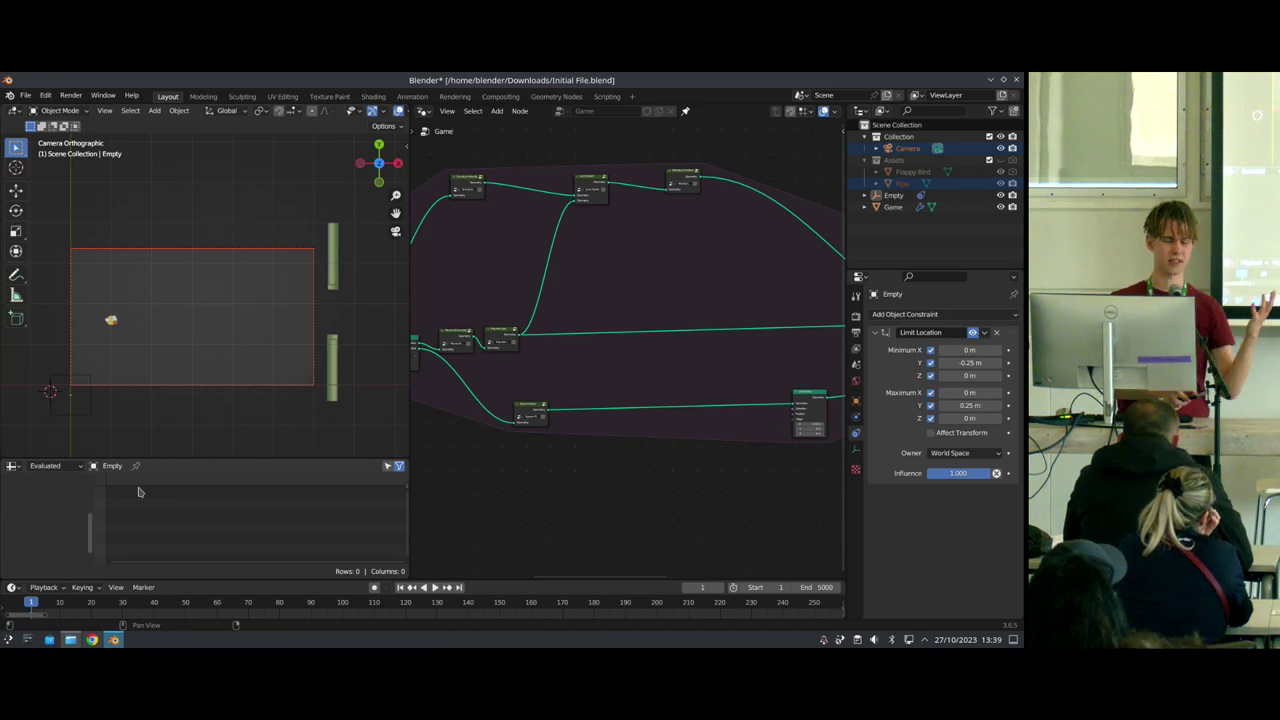
Step: Add a Geometry Proximity node with the Spawn Pipes geometry as its target
{"action": "key", "text": "shift+a"}
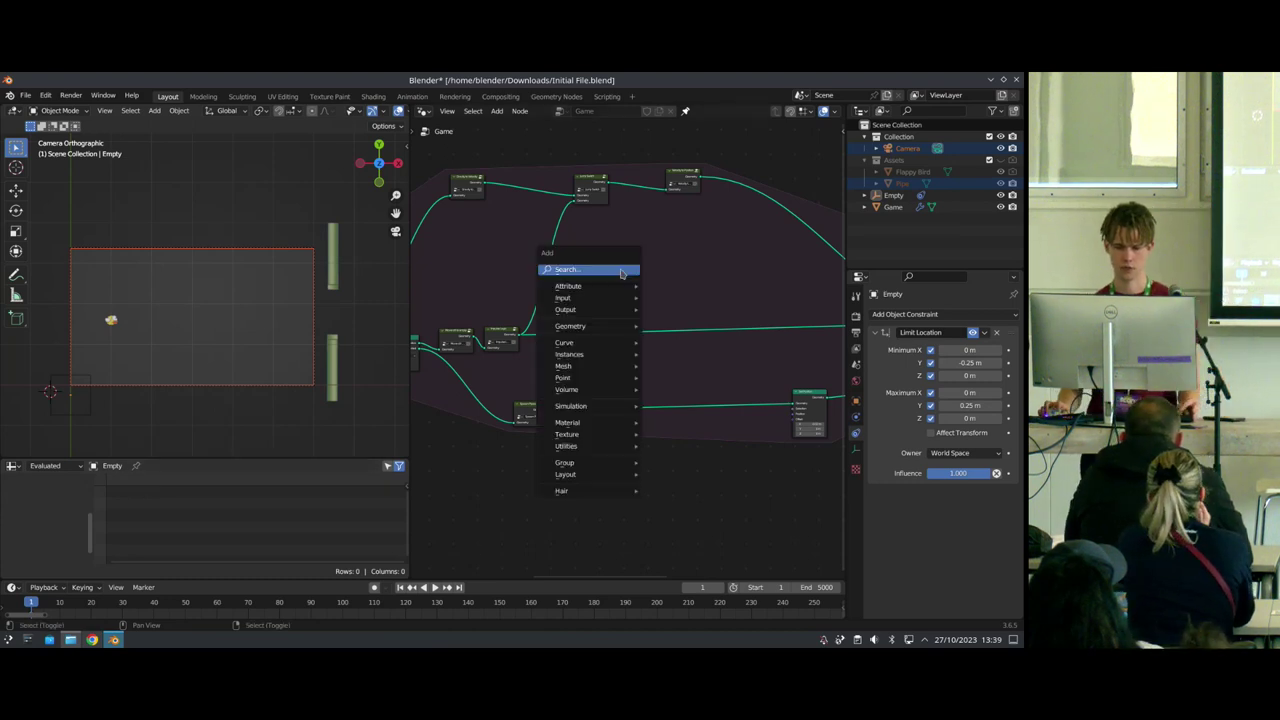
{"action": "type", "text": "proxim"}
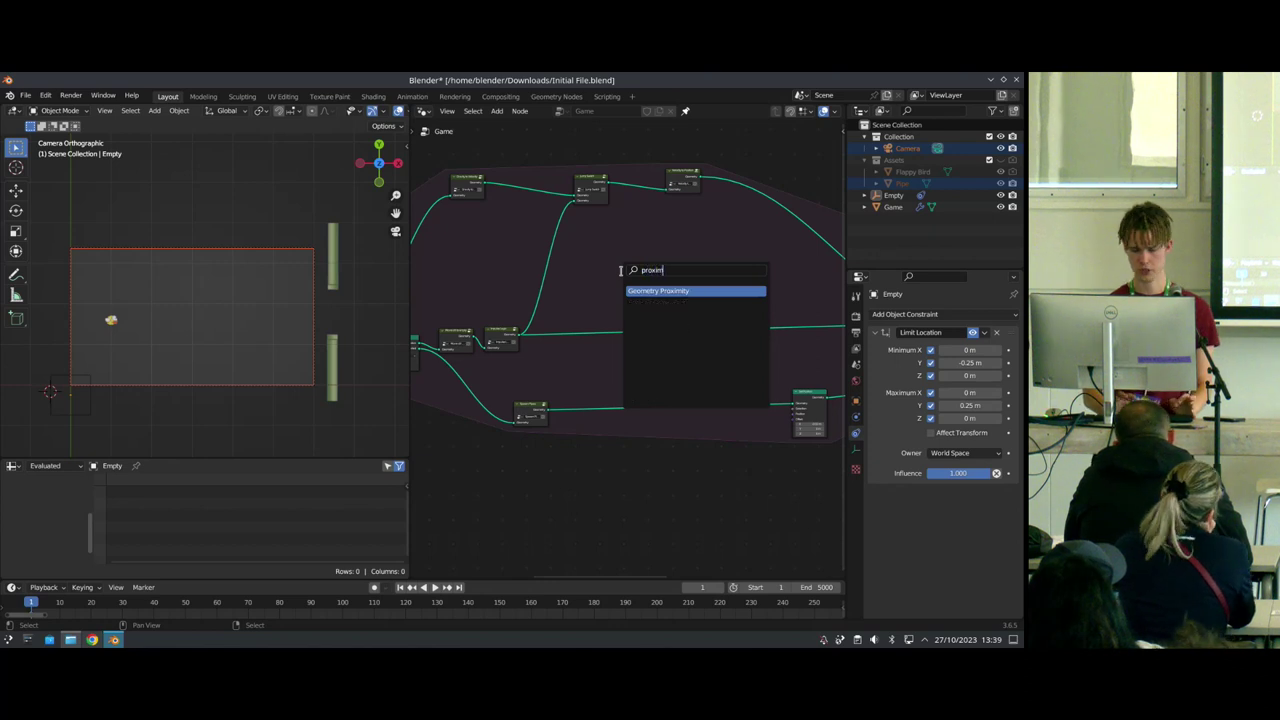
{"action": "left_click", "coordinate": [643, 290]}
{"action": "left_click", "coordinate": [601, 291]}
{"action": "scroll", "coordinate": [606, 326], "scroll_direction": "up", "scroll_amount": 6}
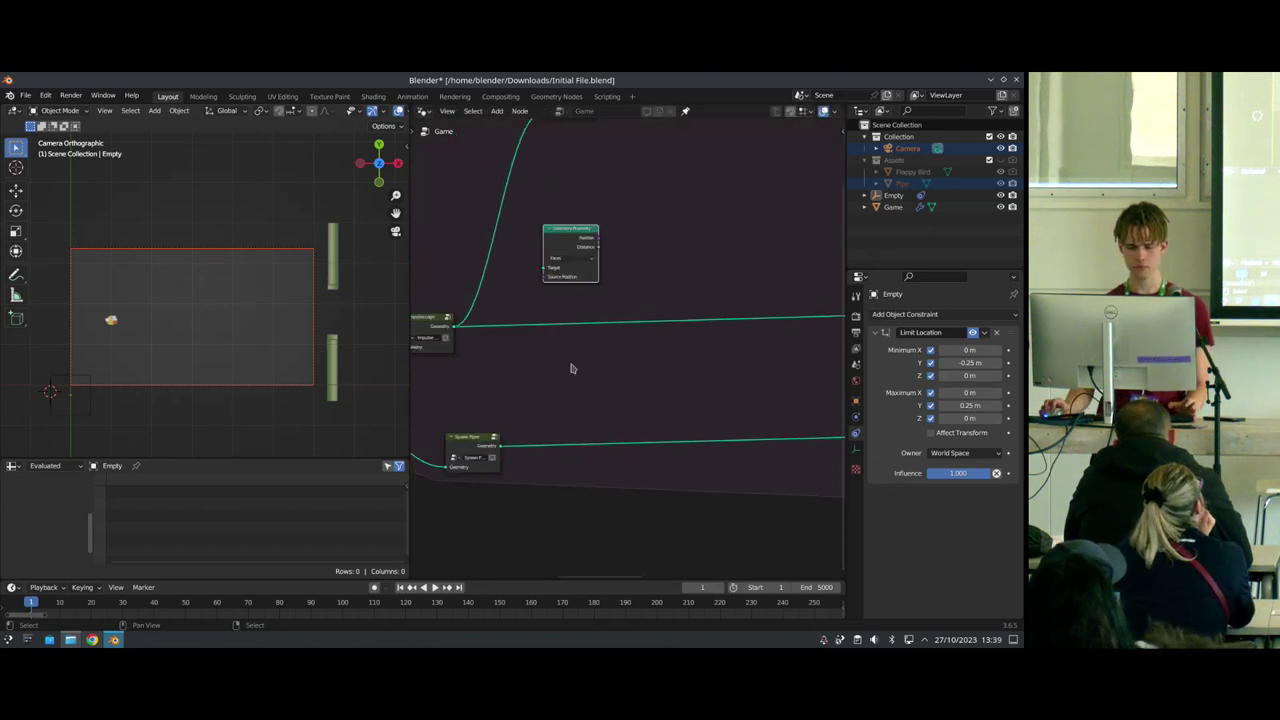
{"action": "middle_click_drag", "start_coordinate": [488, 438], "coordinate": [558, 446]}
{"action": "left_click_drag", "start_coordinate": [569, 453], "coordinate": [684, 215]}
{"action": "middle_click_drag", "start_coordinate": [682, 134], "coordinate": [622, 280]}
Step: Preview the proximity Distance in a Viewer node and tidy the node layout
{"action": "scroll", "coordinate": [622, 280], "scroll_direction": "up", "scroll_amount": 2}
{"action": "left_click_drag", "start_coordinate": [571, 218], "coordinate": [572, 198]}
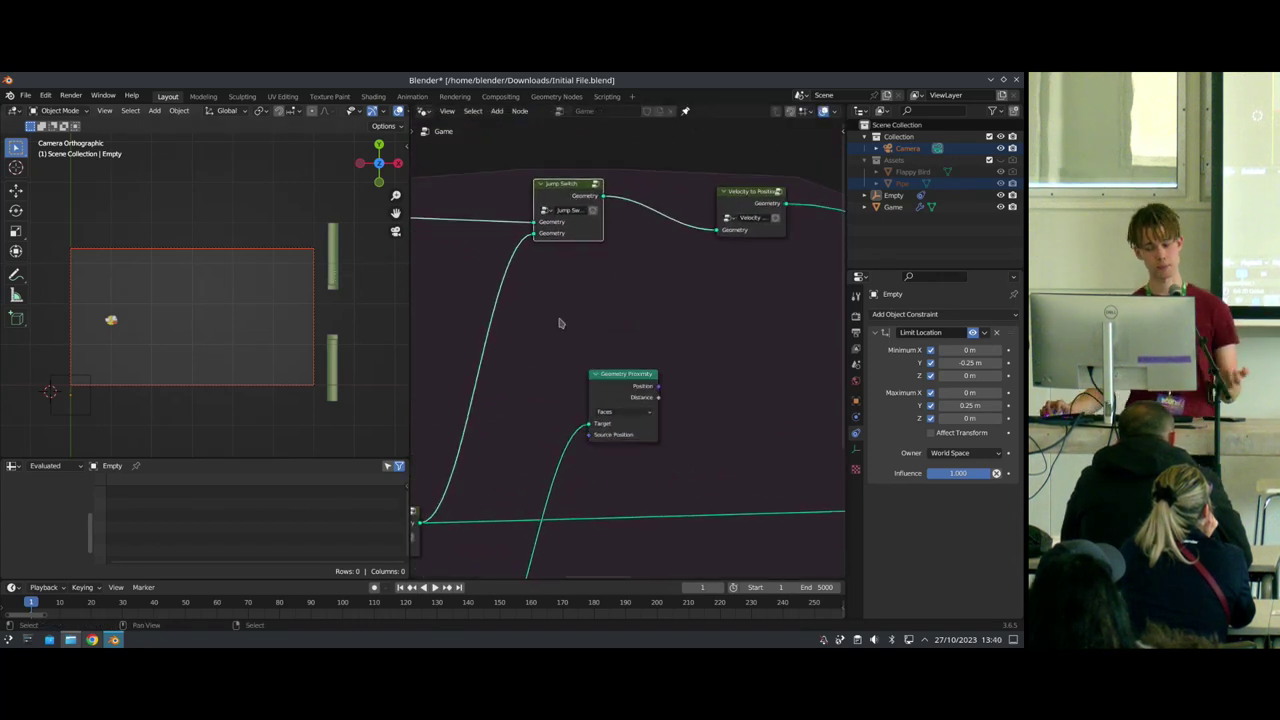
{"action": "middle_click_drag", "start_coordinate": [560, 323], "coordinate": [501, 335]}
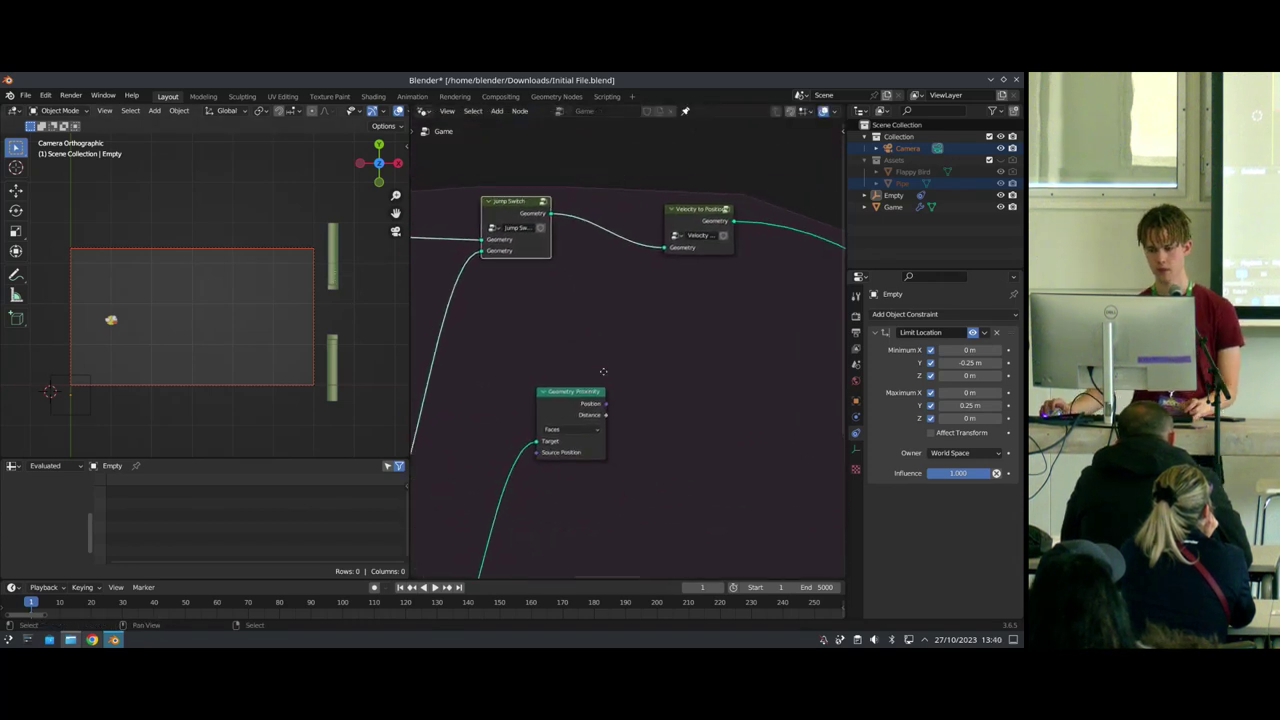
{"action": "left_click", "coordinate": [546, 212], "text": "ctrl+shift"}
{"action": "left_click", "coordinate": [599, 410], "text": "ctrl+shift"}
{"action": "left_click_drag", "start_coordinate": [597, 213], "coordinate": [726, 358]}
{"action": "left_click", "coordinate": [623, 317]}
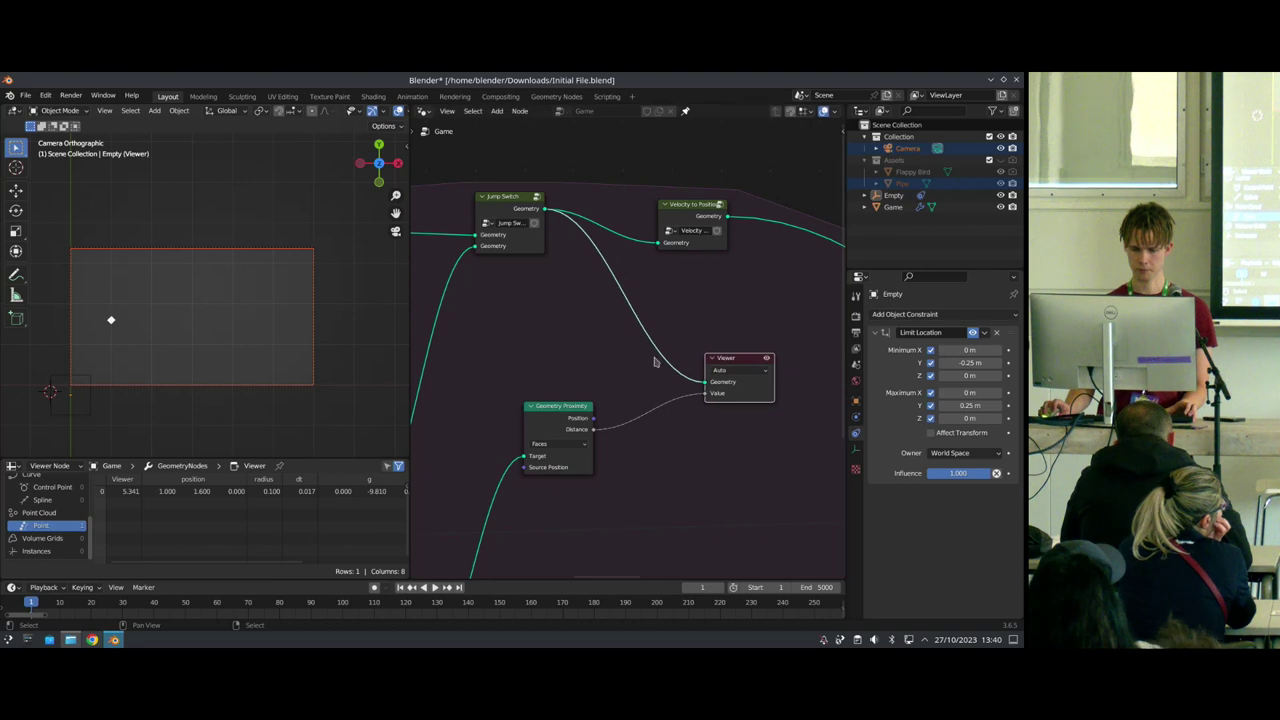
Step: Play the game while moving the Empty to watch the distance values change
{"action": "left_click", "coordinate": [89, 403]}
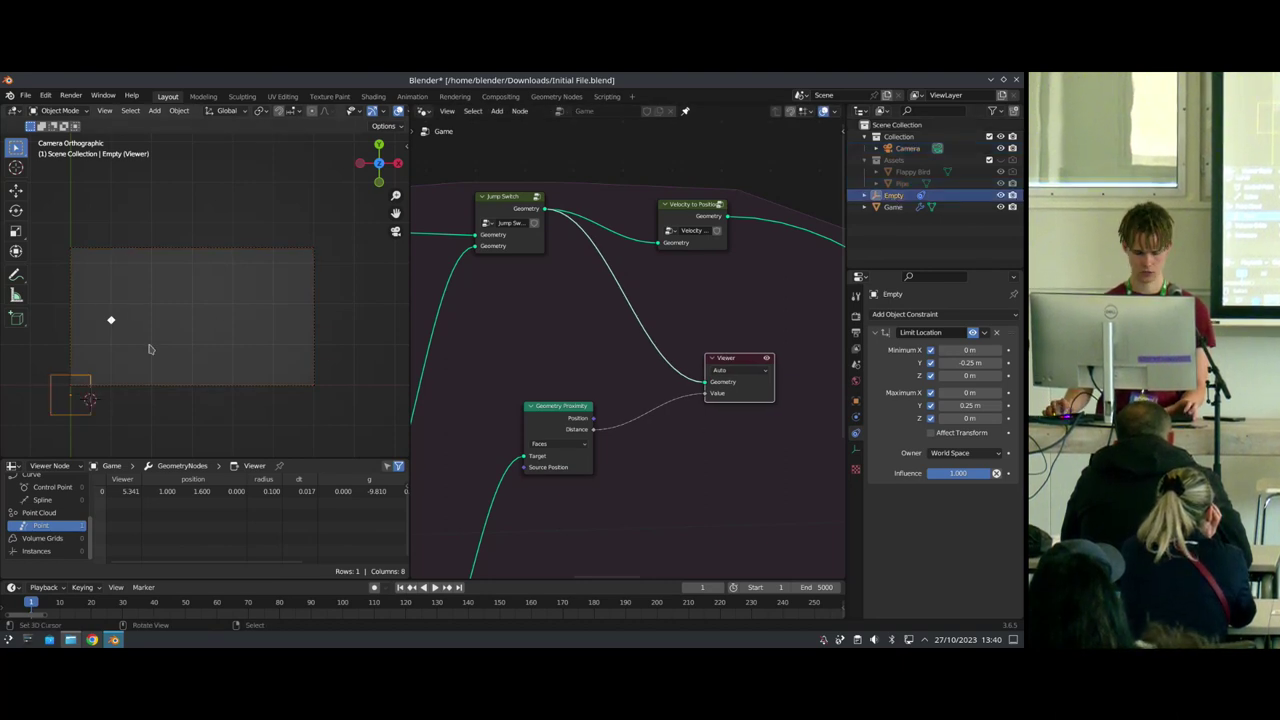
{"action": "key", "text": "space"}
{"action": "key", "text": "g"}
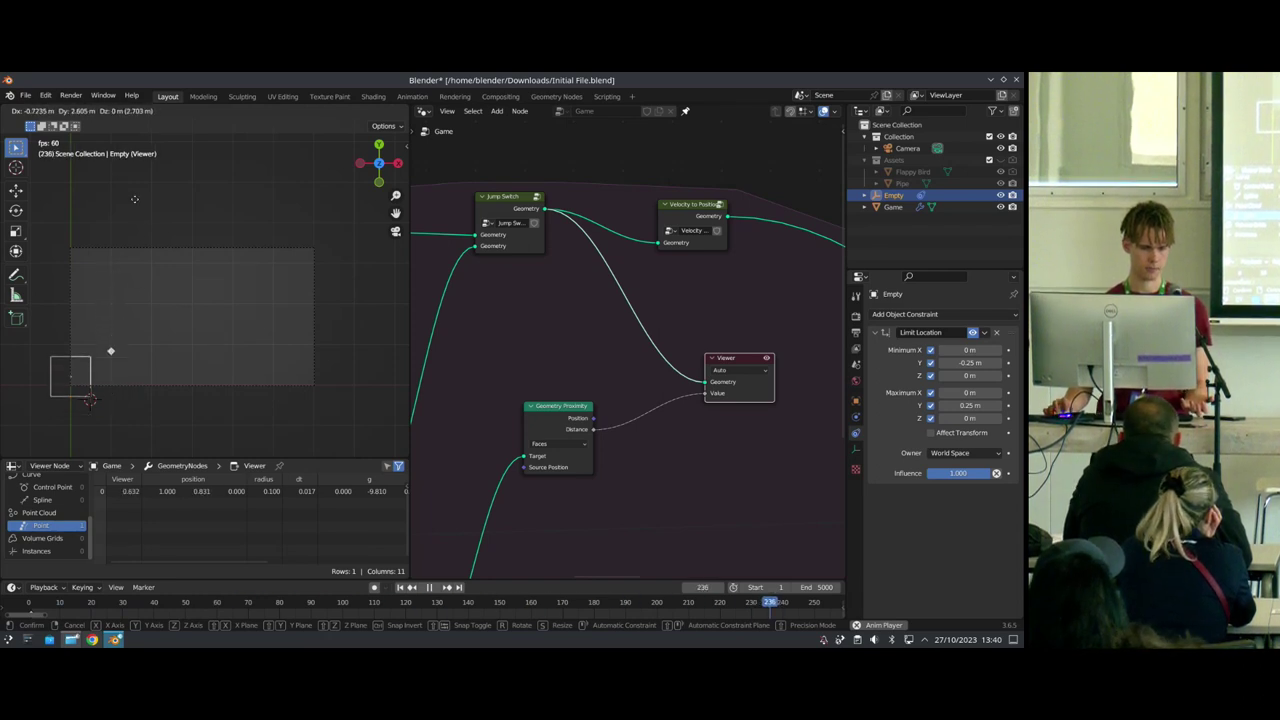
{"action": "left_click", "coordinate": [100, 376]}
{"action": "key", "text": "space"}
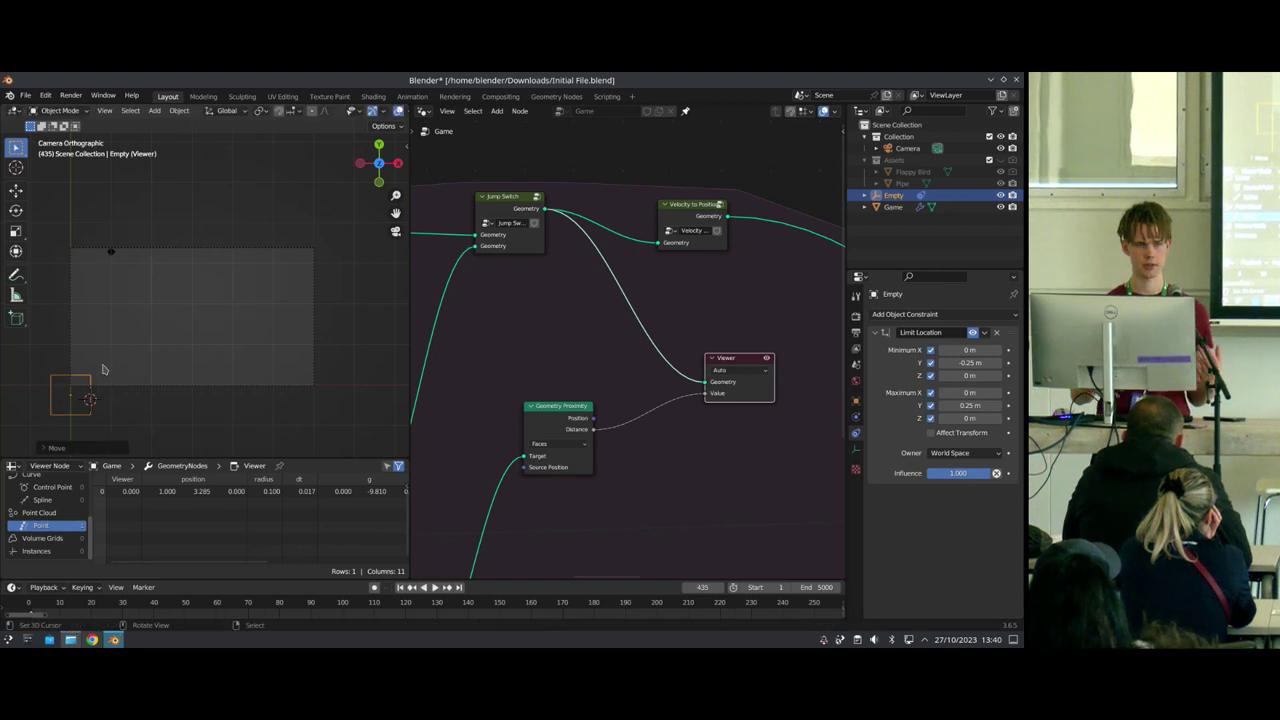
Step: Insert a Compare node on the Distance link, set to Less Than with B = 0.05
{"action": "key", "text": "shift+a"}
{"action": "type", "text": "compare"}
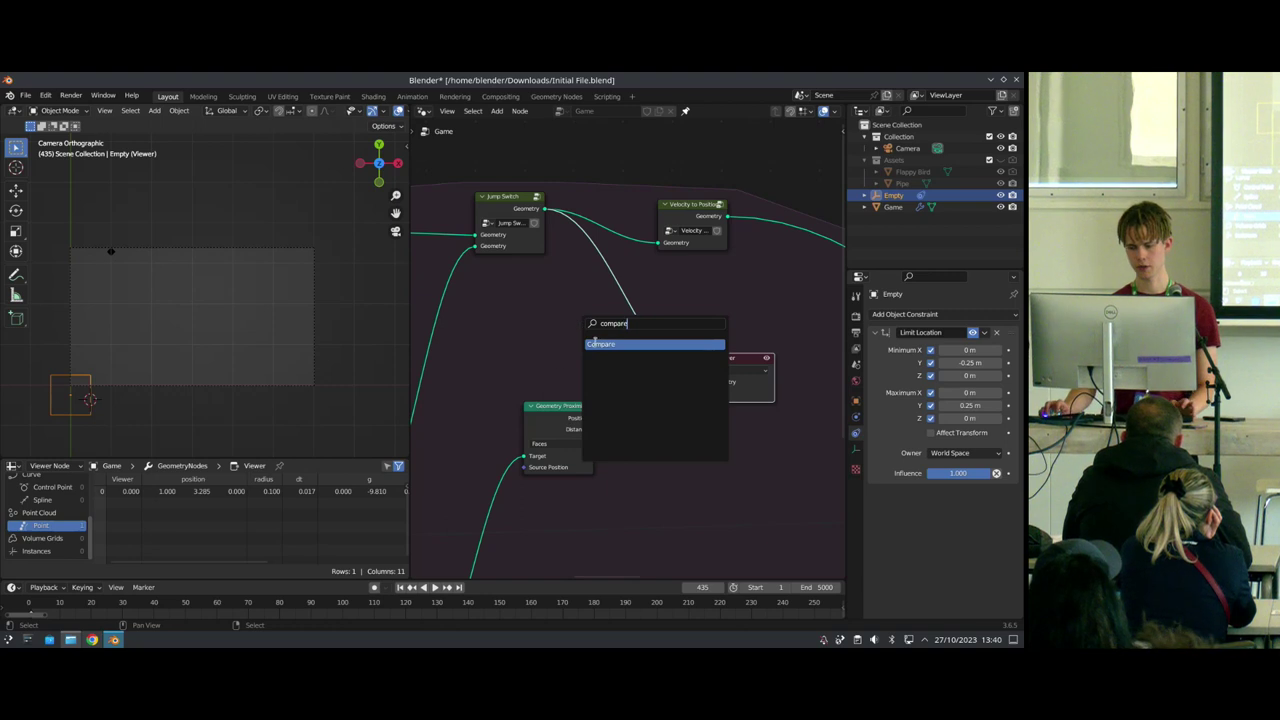
{"action": "key", "text": "Return"}
{"action": "left_click", "coordinate": [635, 373]}
{"action": "middle_click_drag", "start_coordinate": [660, 418], "coordinate": [574, 350]}
{"action": "scroll", "coordinate": [545, 377], "scroll_direction": "up", "scroll_amount": 7}
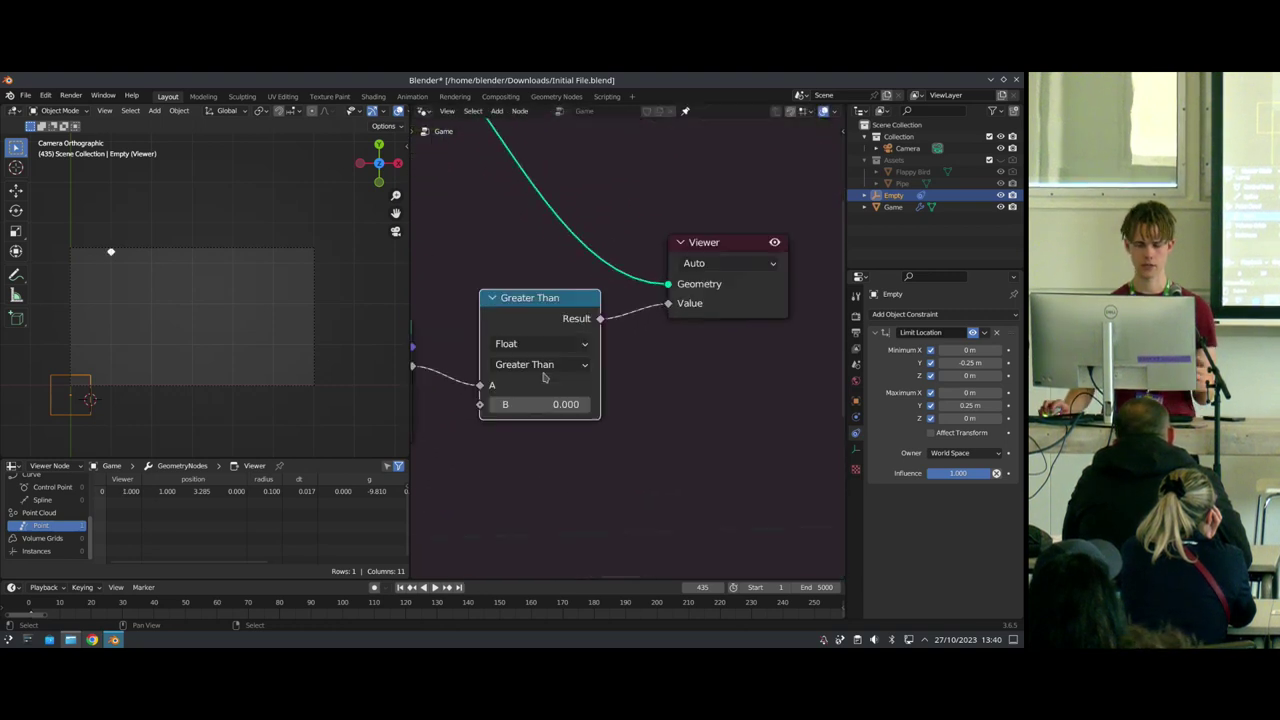
{"action": "left_click", "coordinate": [541, 370]}
{"action": "left_click", "coordinate": [538, 388]}
{"action": "left_click", "coordinate": [529, 410]}
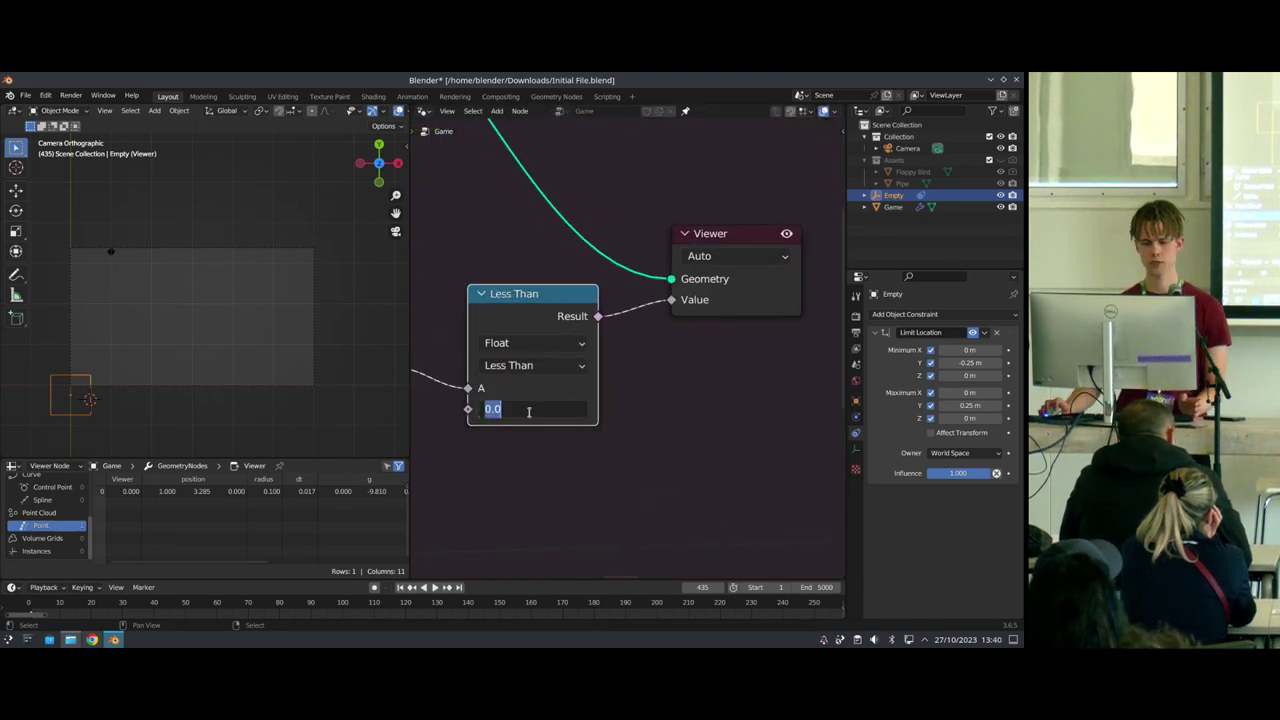
{"action": "type", "text": "0.05"}
{"action": "key", "text": "Return"}
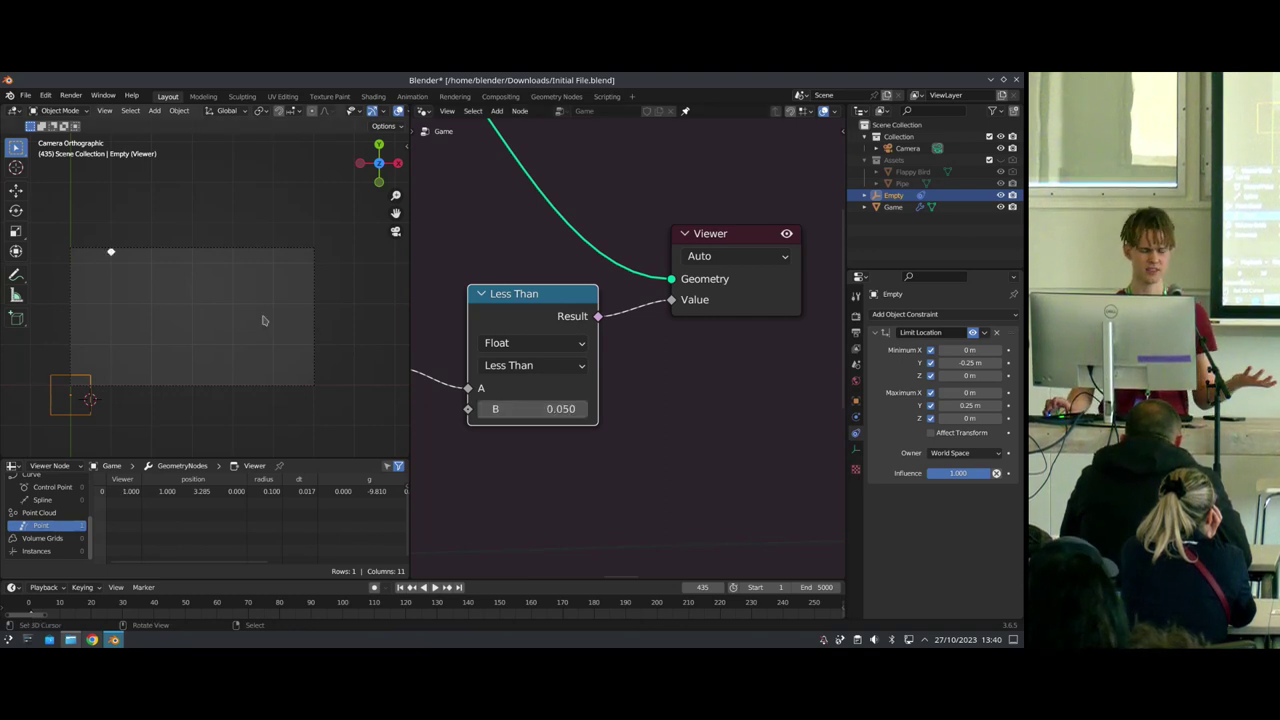
{"action": "key", "text": "shift+Left"}
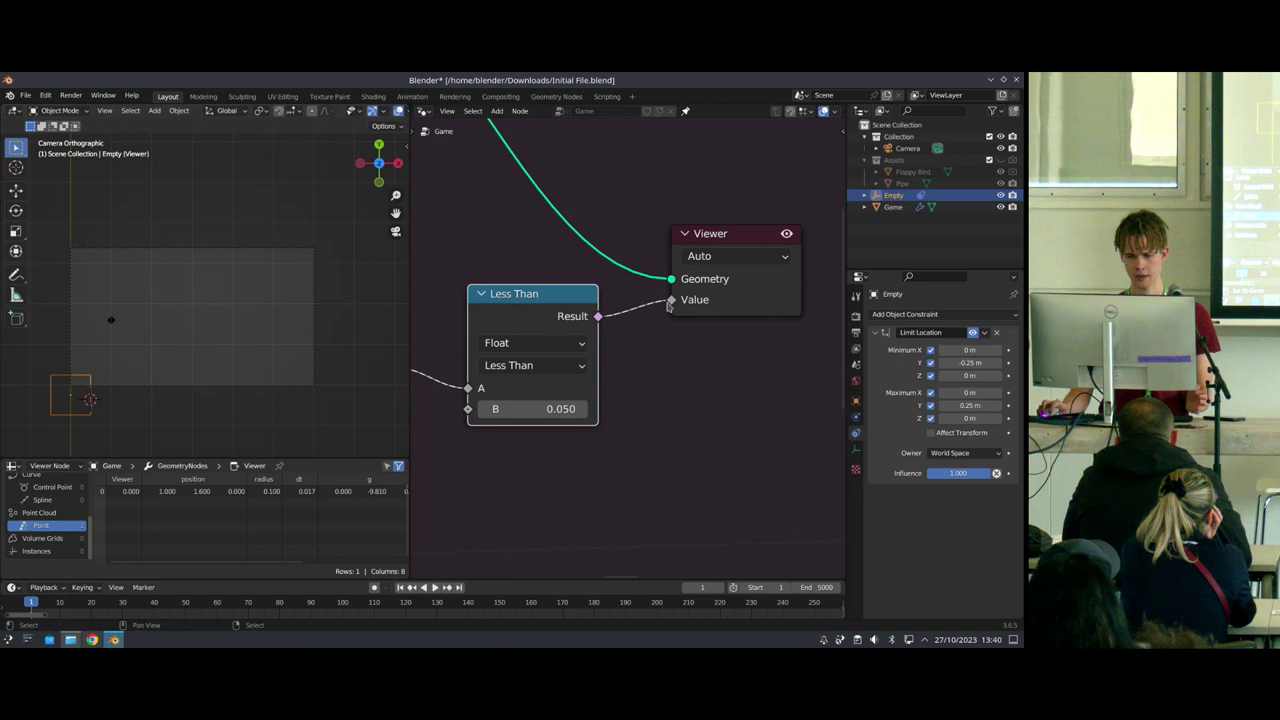
Step: Delete the Viewer node and shift the velocity node right to make room
{"action": "scroll", "coordinate": [668, 306], "scroll_direction": "down", "scroll_amount": 6}
{"action": "left_click", "coordinate": [706, 280]}
{"action": "key", "text": "x"}
{"action": "scroll", "coordinate": [658, 292], "scroll_direction": "down", "scroll_amount": 6}
{"action": "left_click_drag", "start_coordinate": [609, 200], "coordinate": [726, 200]}
{"action": "scroll", "coordinate": [600, 213], "scroll_direction": "up", "scroll_amount": 1}
{"action": "key", "text": "shift+a"}
{"action": "type", "text": "st"}
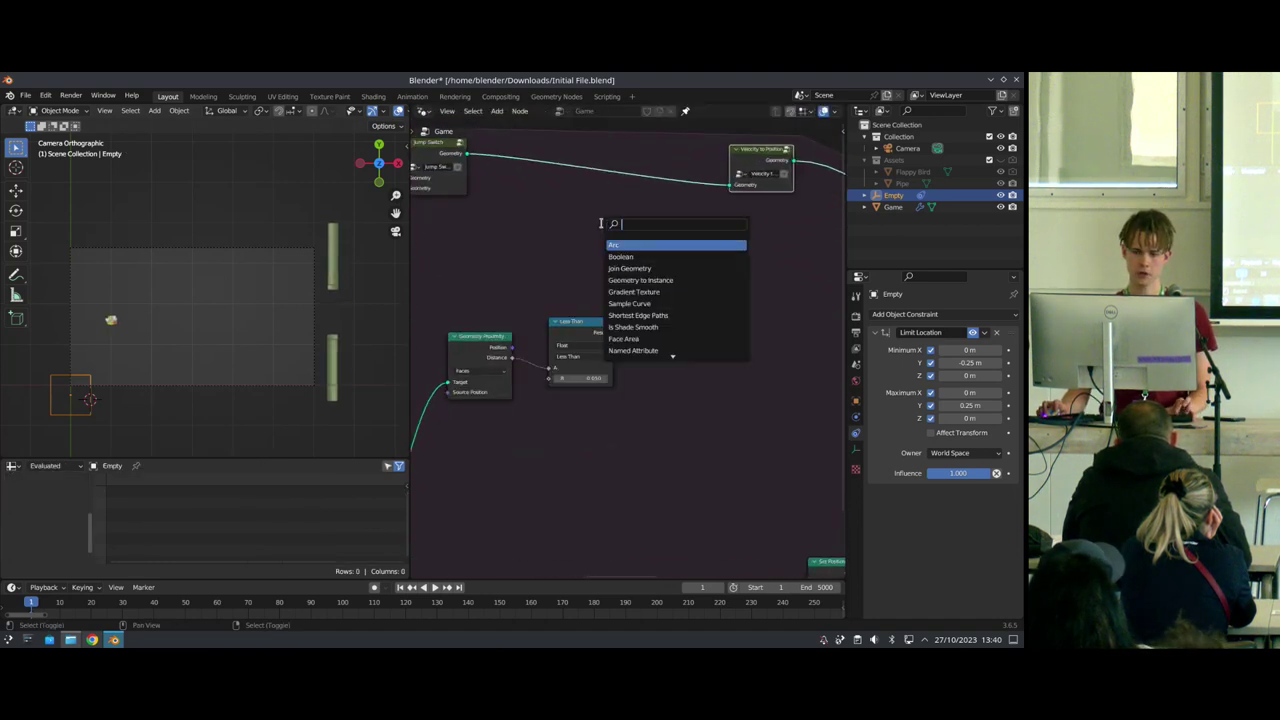
{"action": "key", "text": "Escape"}
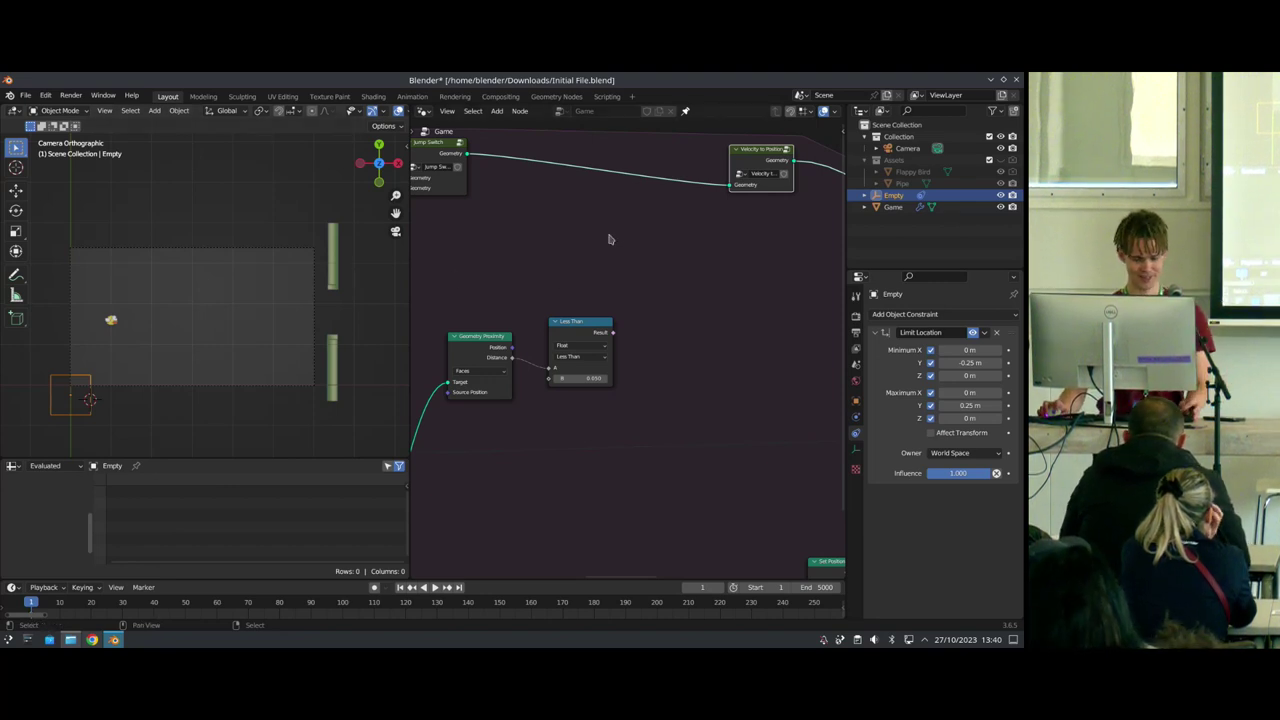
{"action": "key", "text": "shift+a"}
{"action": "type", "text": "st"}
{"action": "middle_click_drag", "start_coordinate": [522, 229], "coordinate": [583, 295]}
Step: Add a Store Named Attribute after Jump Switch storing a Vector named 'v'
{"action": "key", "text": "shift+a"}
{"action": "type", "text": "store name"}
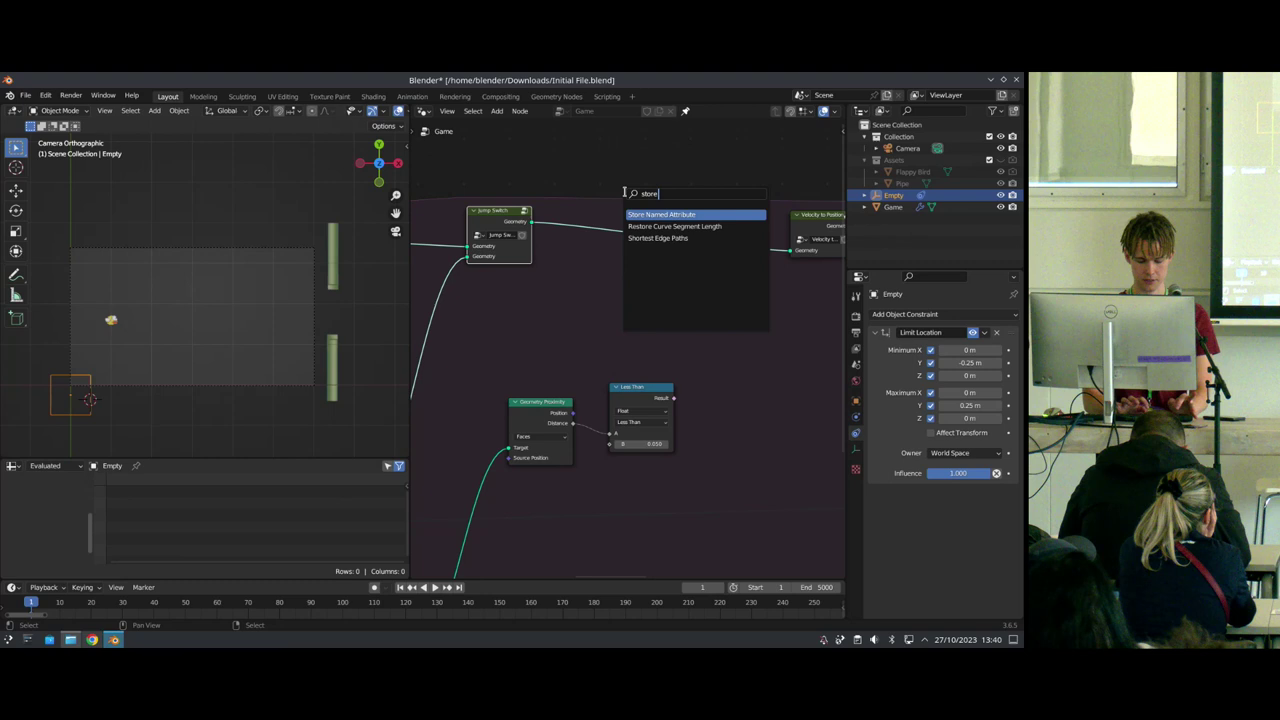
{"action": "left_click", "coordinate": [648, 214]}
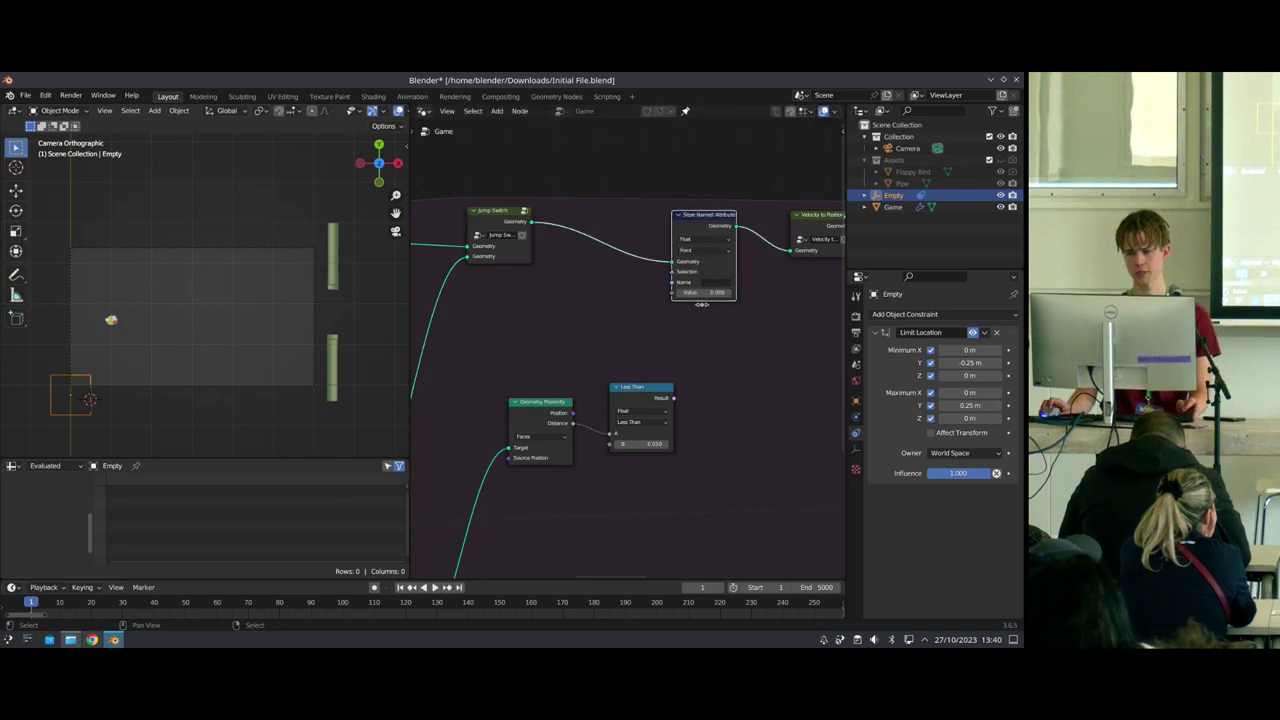
{"action": "left_click", "coordinate": [678, 216]}
{"action": "scroll", "coordinate": [648, 245], "scroll_direction": "up", "scroll_amount": 4}
{"action": "left_click", "coordinate": [640, 223]}
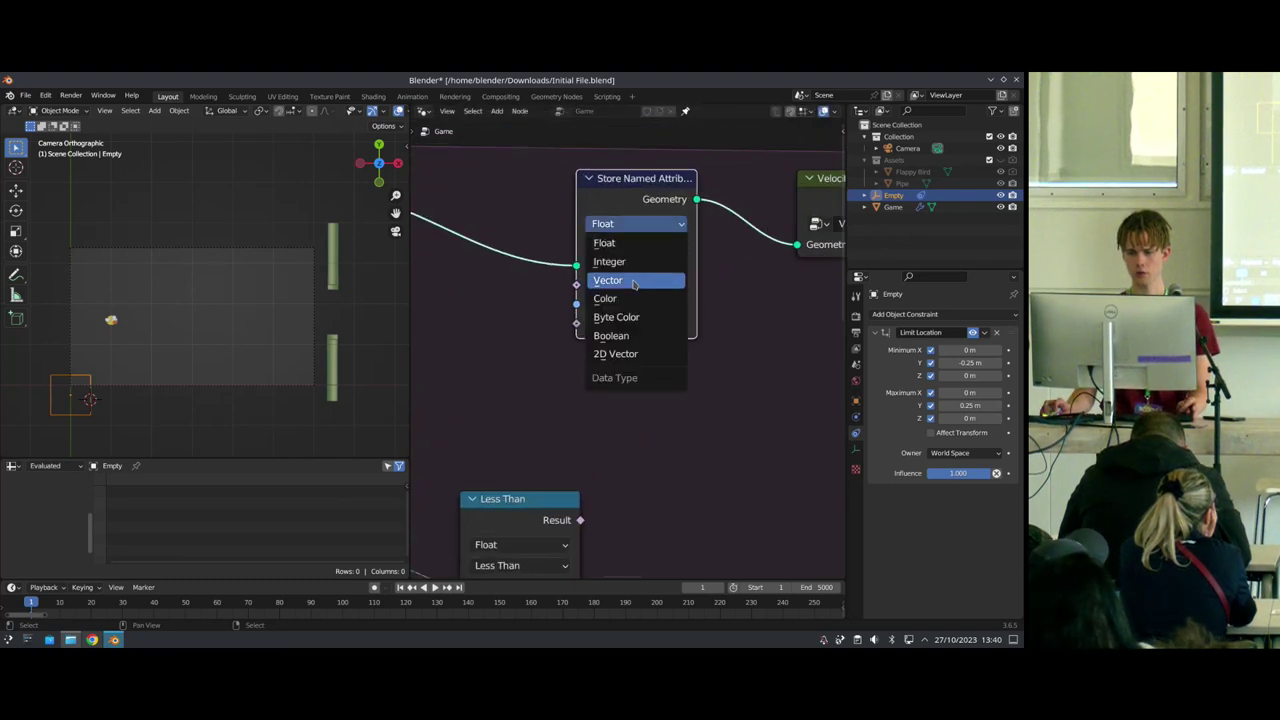
{"action": "left_click", "coordinate": [635, 280]}
{"action": "left_click", "coordinate": [663, 303]}
{"action": "type", "text": "v"}
{"action": "key", "text": "Return"}
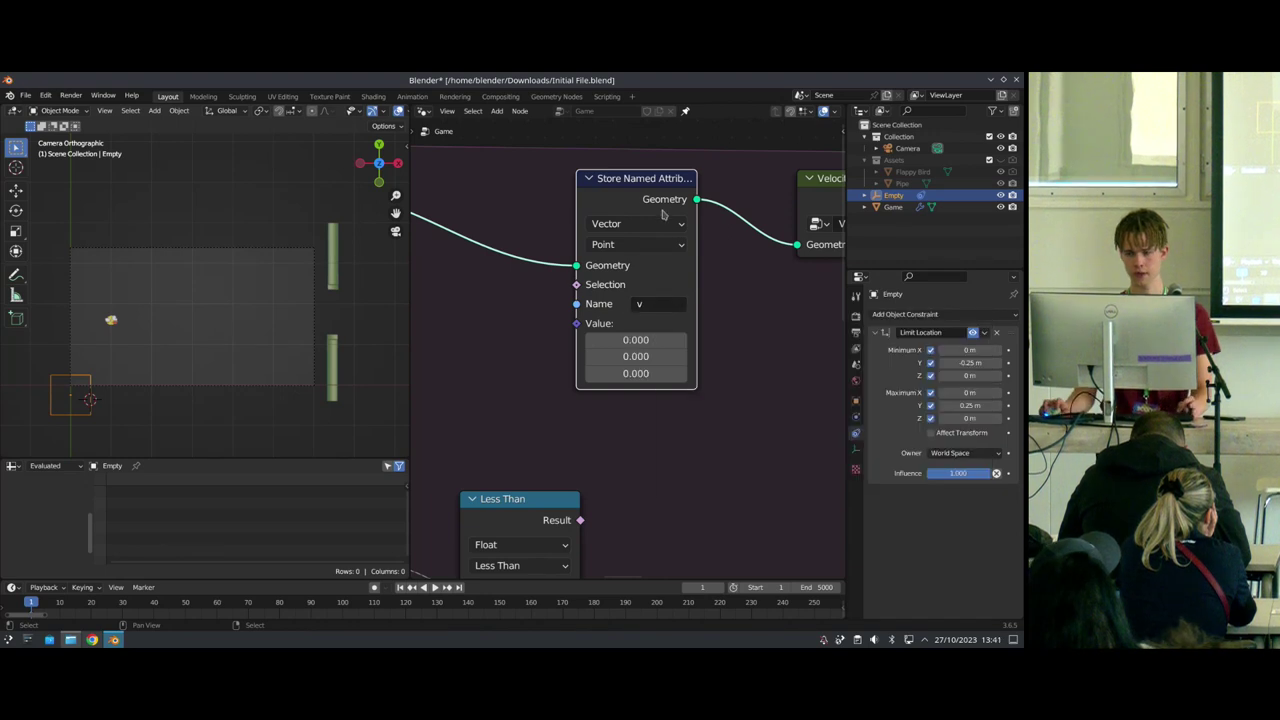
{"action": "left_click_drag", "start_coordinate": [661, 209], "coordinate": [696, 170]}
Step: Add a Switch node set to the Vector data type
{"action": "key", "text": "shift+a"}
{"action": "type", "text": "switch"}
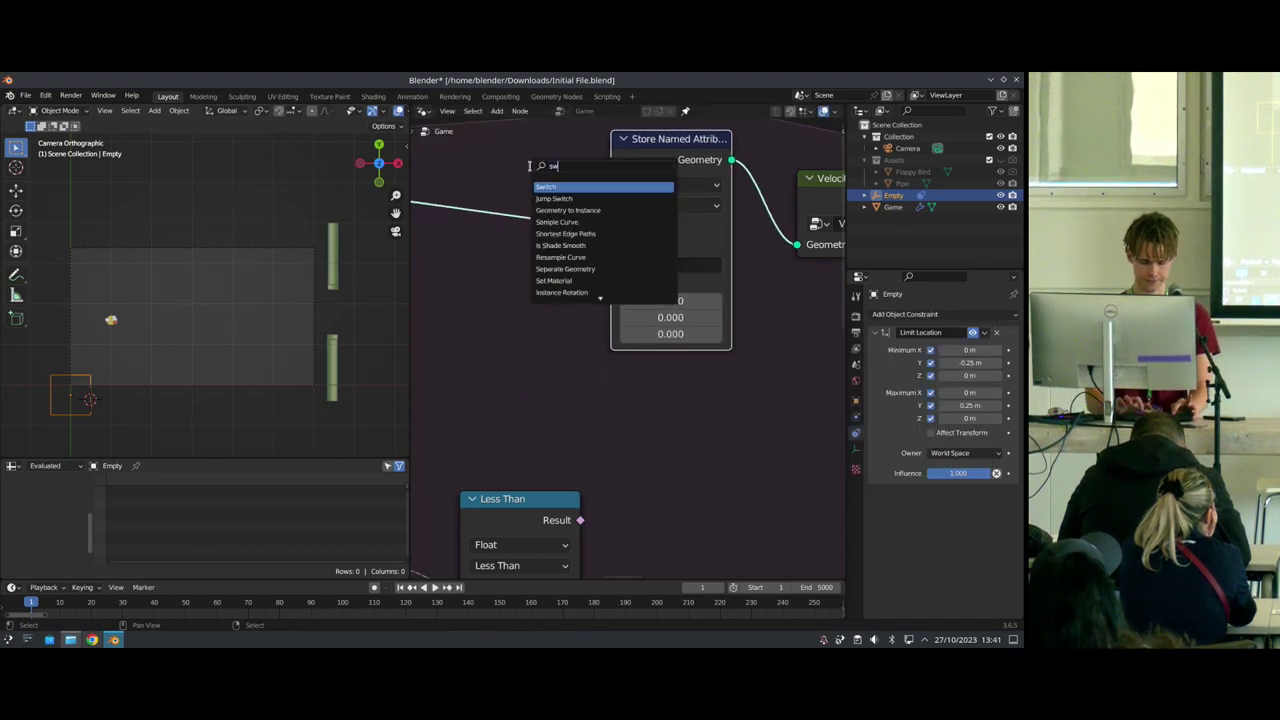
{"action": "key", "text": "Return"}
{"action": "left_click", "coordinate": [515, 345]}
{"action": "left_click", "coordinate": [525, 343]}
{"action": "left_click", "coordinate": [509, 420]}
{"action": "scroll", "coordinate": [495, 352], "scroll_direction": "down", "scroll_amount": 6}
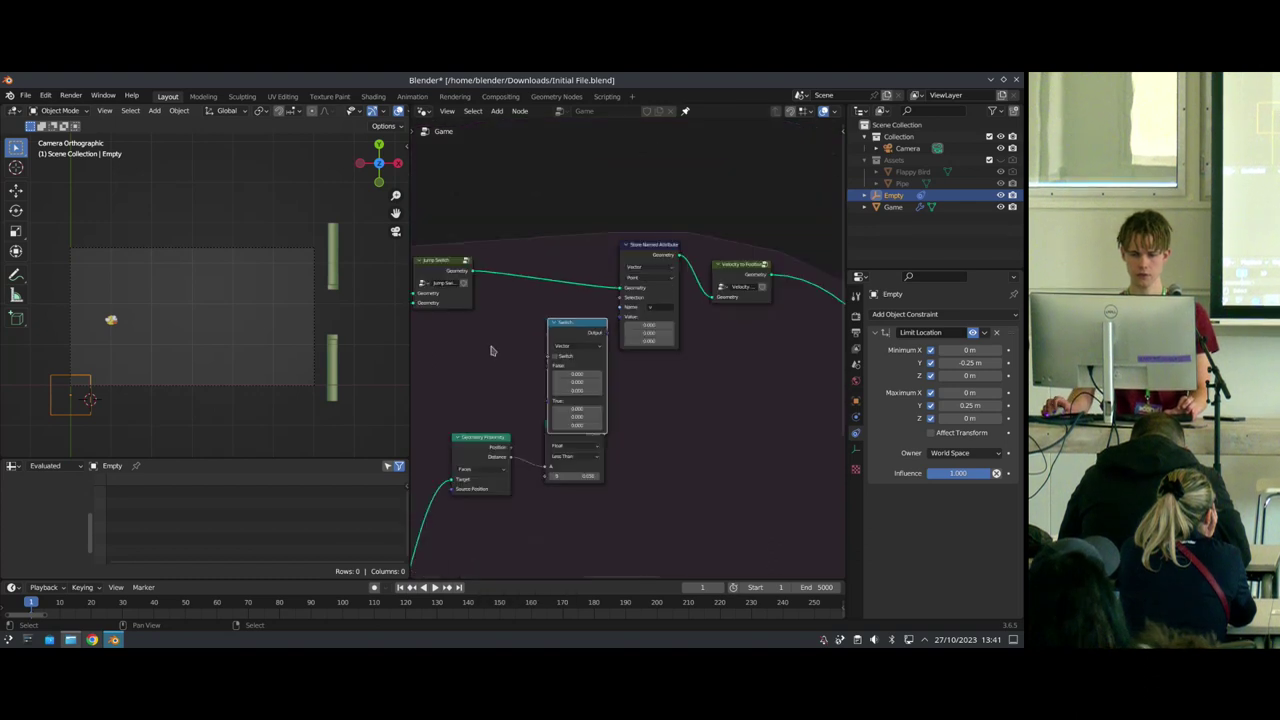
Step: Add a Named Attribute reading 'v' and feed it into the Switch False input
{"action": "key", "text": "shift+a"}
{"action": "type", "text": "s"}
{"action": "type", "text": "named"}
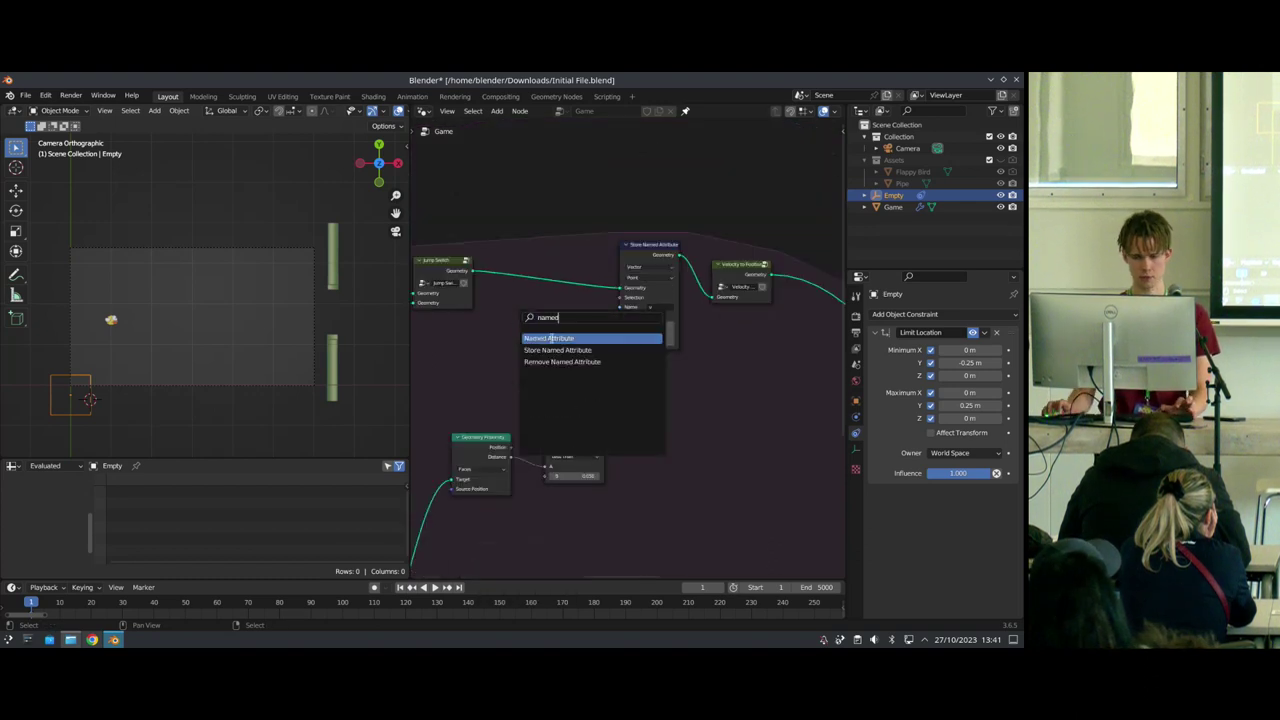
{"action": "key", "text": "Return"}
{"action": "left_click", "coordinate": [488, 370]}
{"action": "scroll", "coordinate": [510, 391], "scroll_direction": "down", "scroll_amount": 6}
{"action": "scroll", "coordinate": [515, 382], "scroll_direction": "up", "scroll_amount": 4}
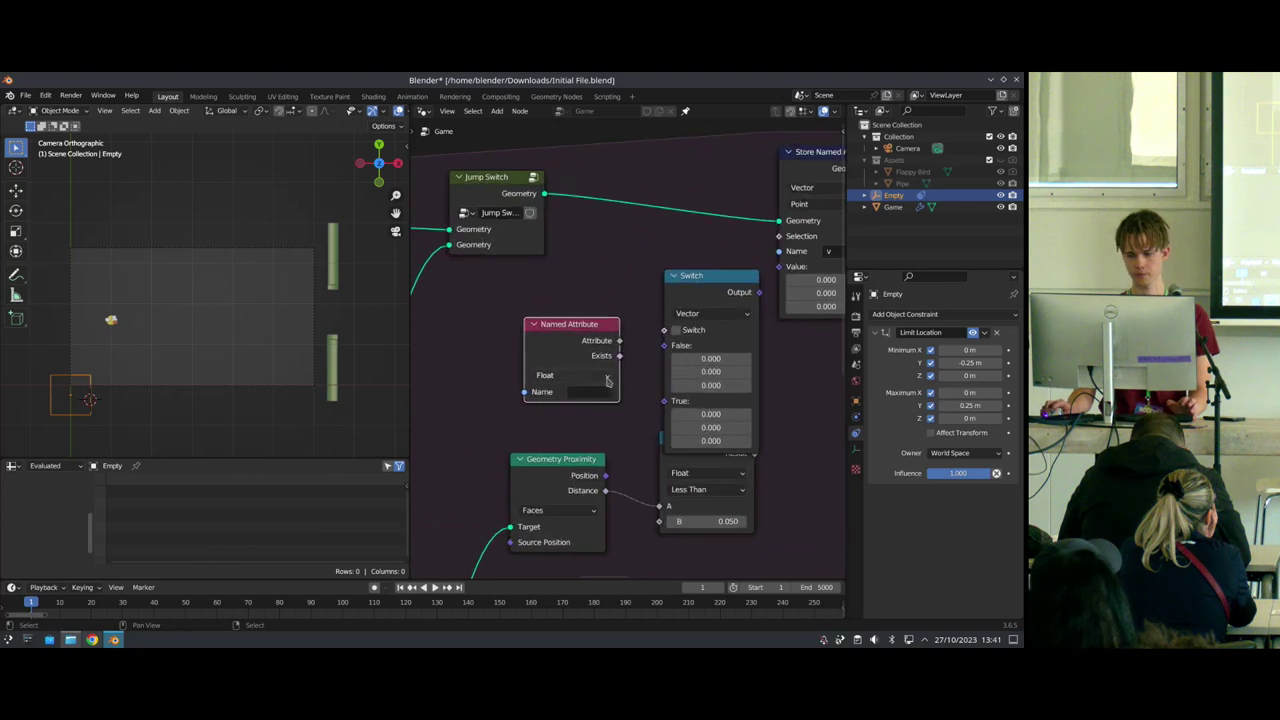
{"action": "left_click", "coordinate": [590, 391]}
{"action": "left_click", "coordinate": [606, 530]}
{"action": "left_click_drag", "start_coordinate": [620, 341], "coordinate": [665, 346]}
Step: Set the Switch True vector Y to -10 and drive it with the Less Than result
{"action": "left_click_drag", "start_coordinate": [701, 276], "coordinate": [705, 256]}
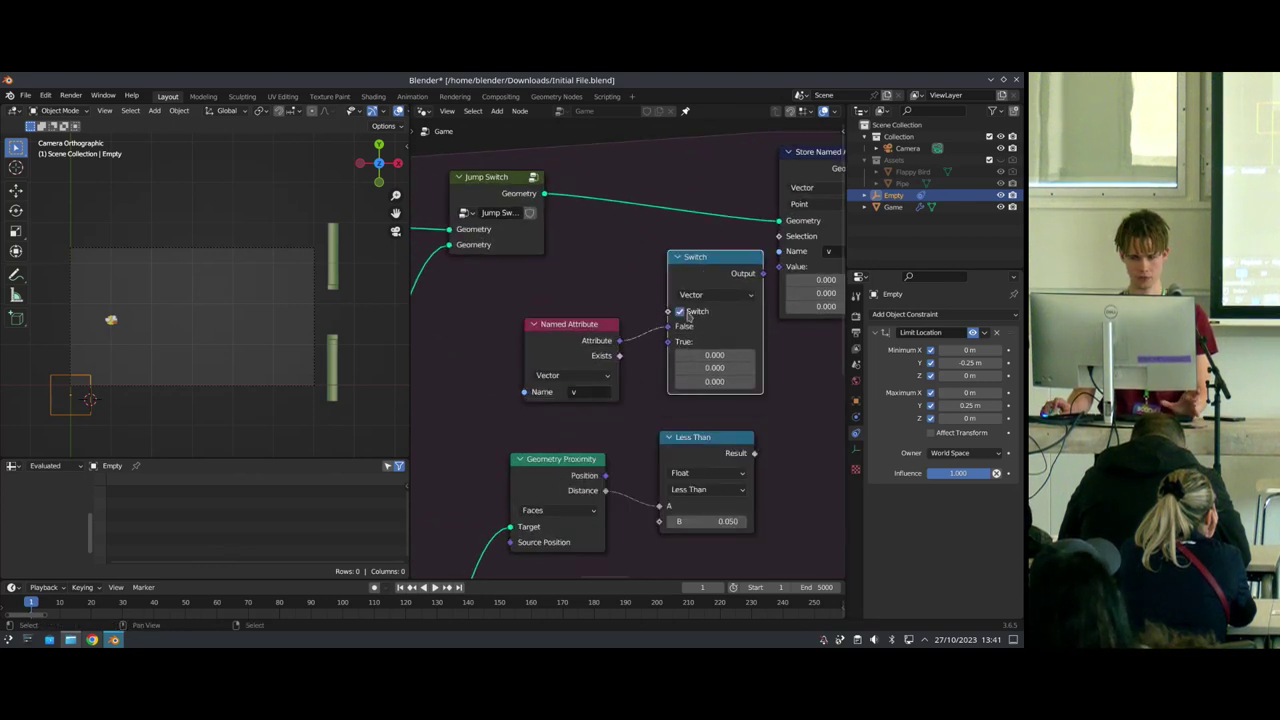
{"action": "left_click", "coordinate": [688, 316]}
{"action": "left_click", "coordinate": [717, 367]}
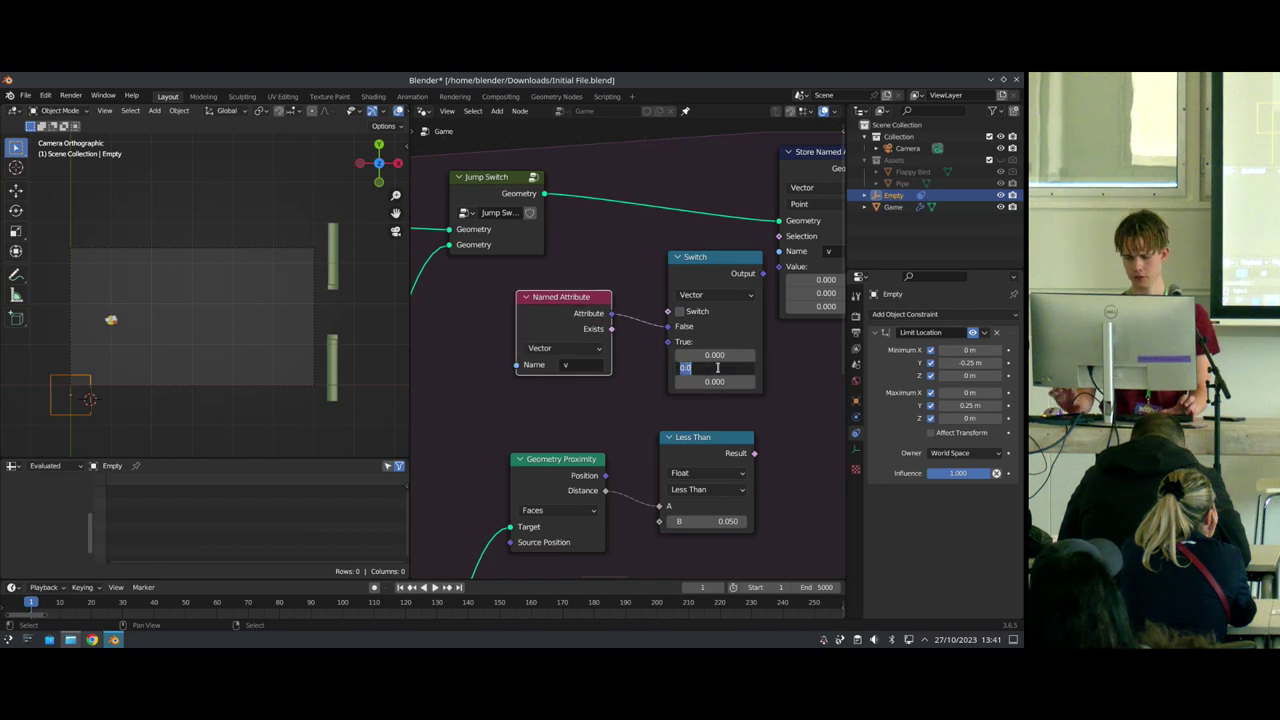
{"action": "type", "text": "-10"}
{"action": "key", "text": "Return"}
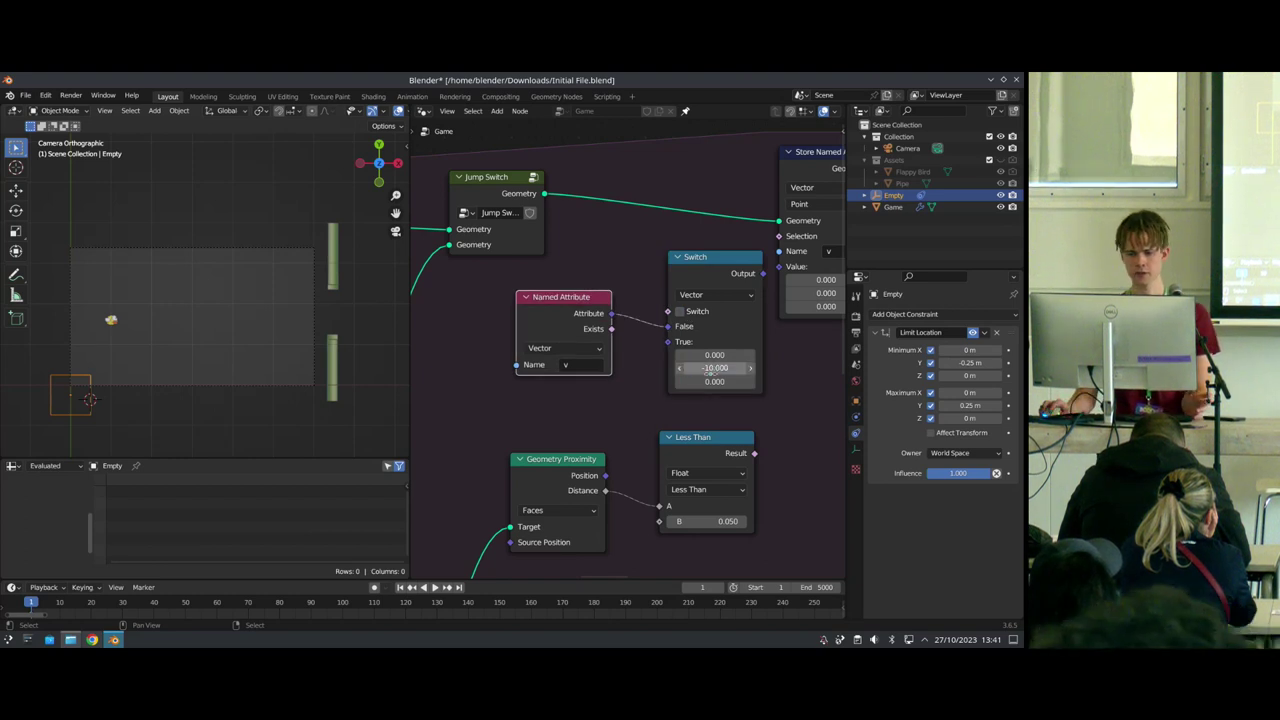
{"action": "scroll", "coordinate": [665, 370], "scroll_direction": "down", "scroll_amount": 1}
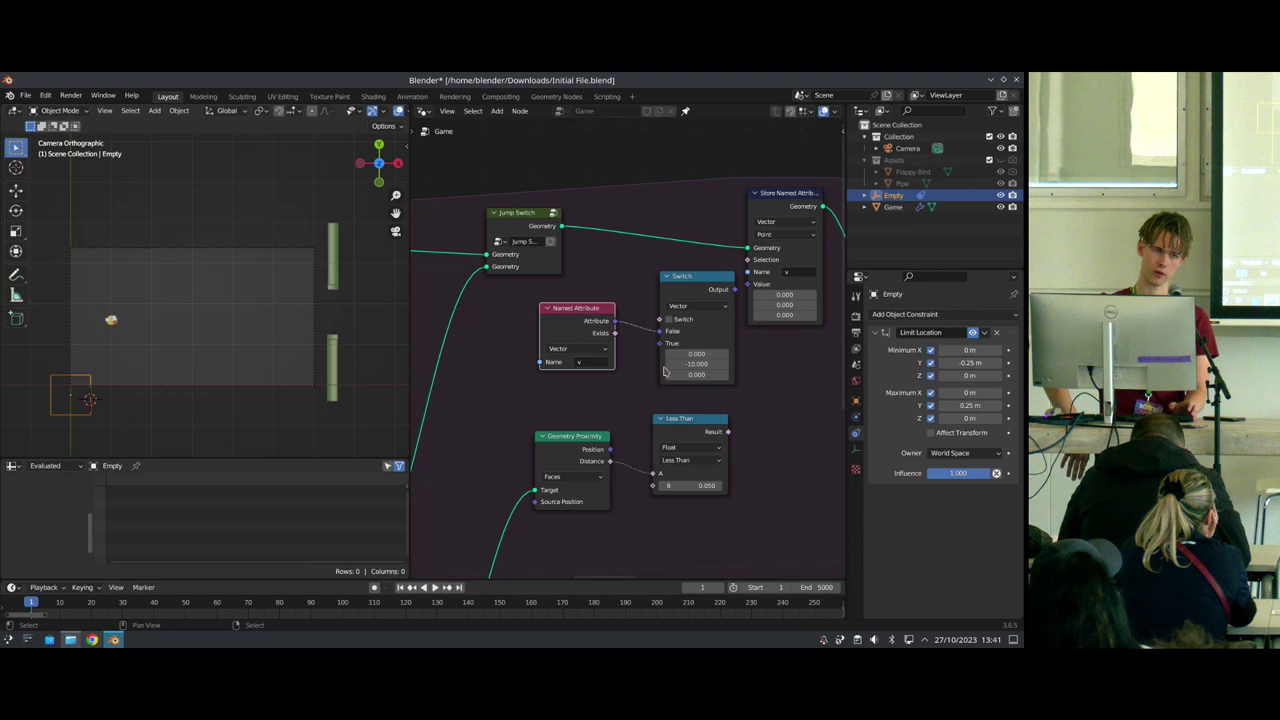
{"action": "left_click", "coordinate": [665, 372]}
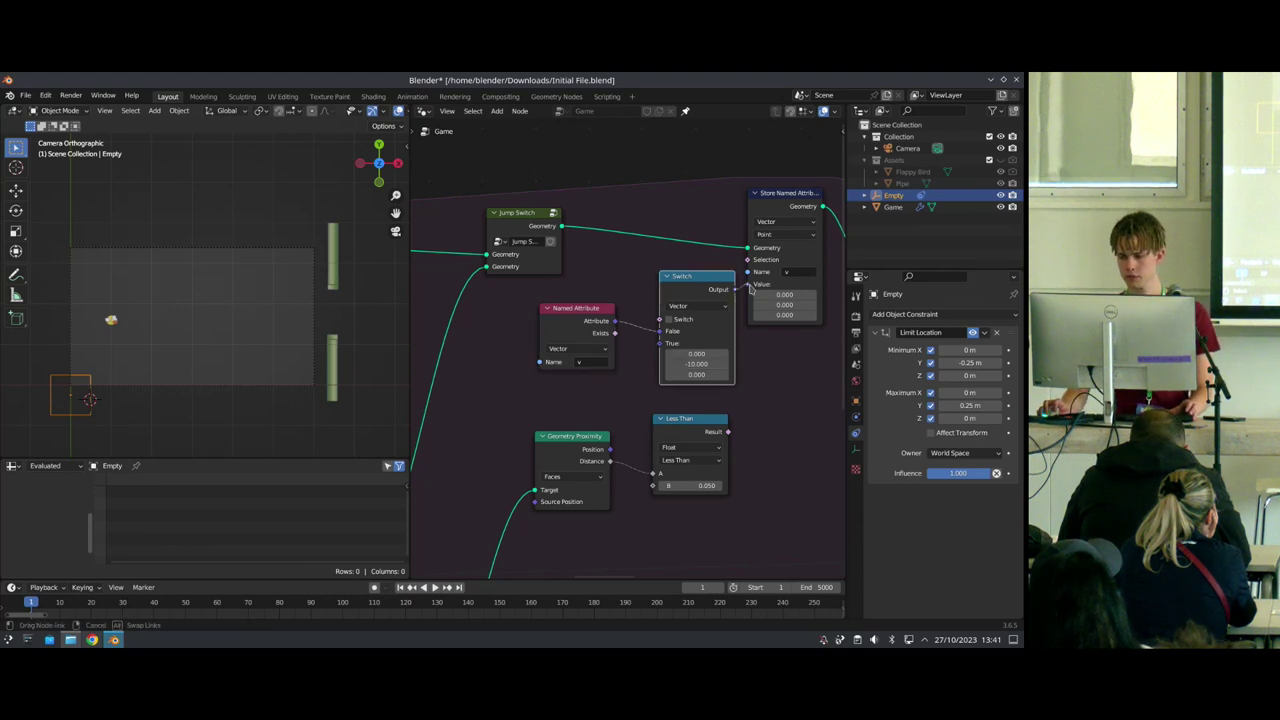
{"action": "scroll", "coordinate": [686, 436], "scroll_direction": "down", "scroll_amount": 1}
{"action": "left_click_drag", "start_coordinate": [708, 416], "coordinate": [654, 326]}
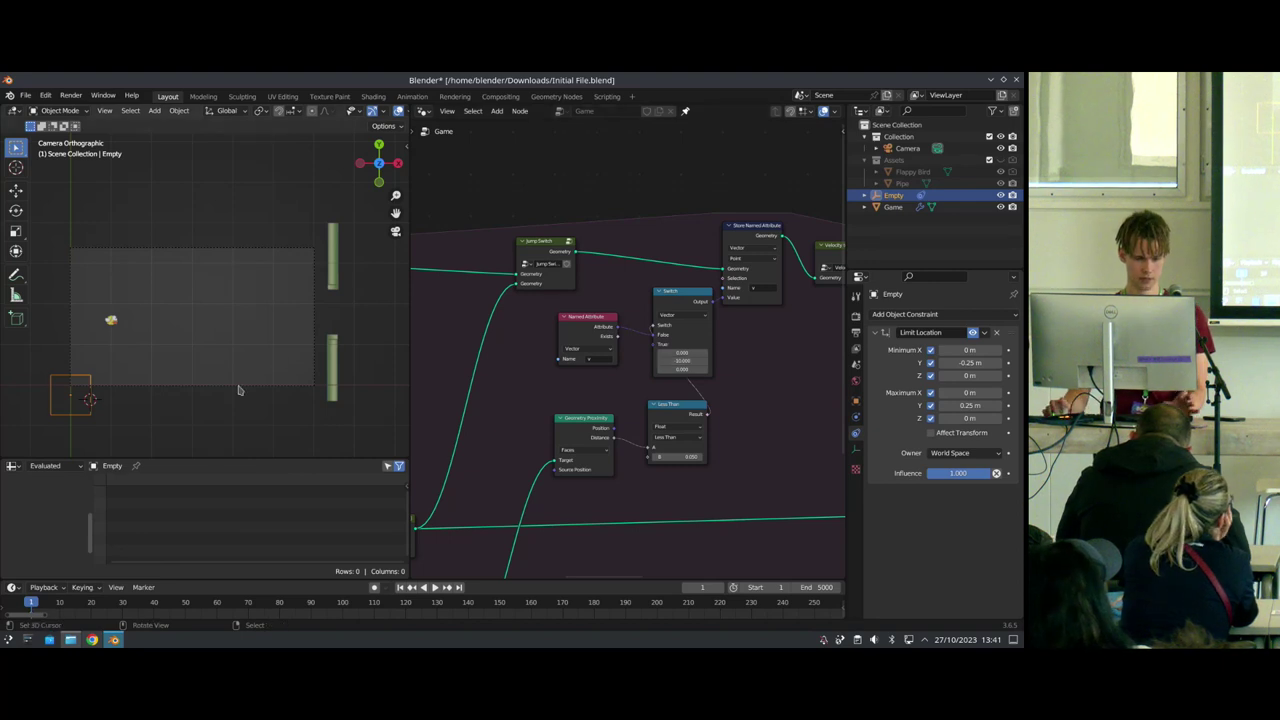
Step: Test-play the game by steering the bird, then rewind to the first frame
{"action": "key", "text": "space"}
{"action": "key", "text": "g"}
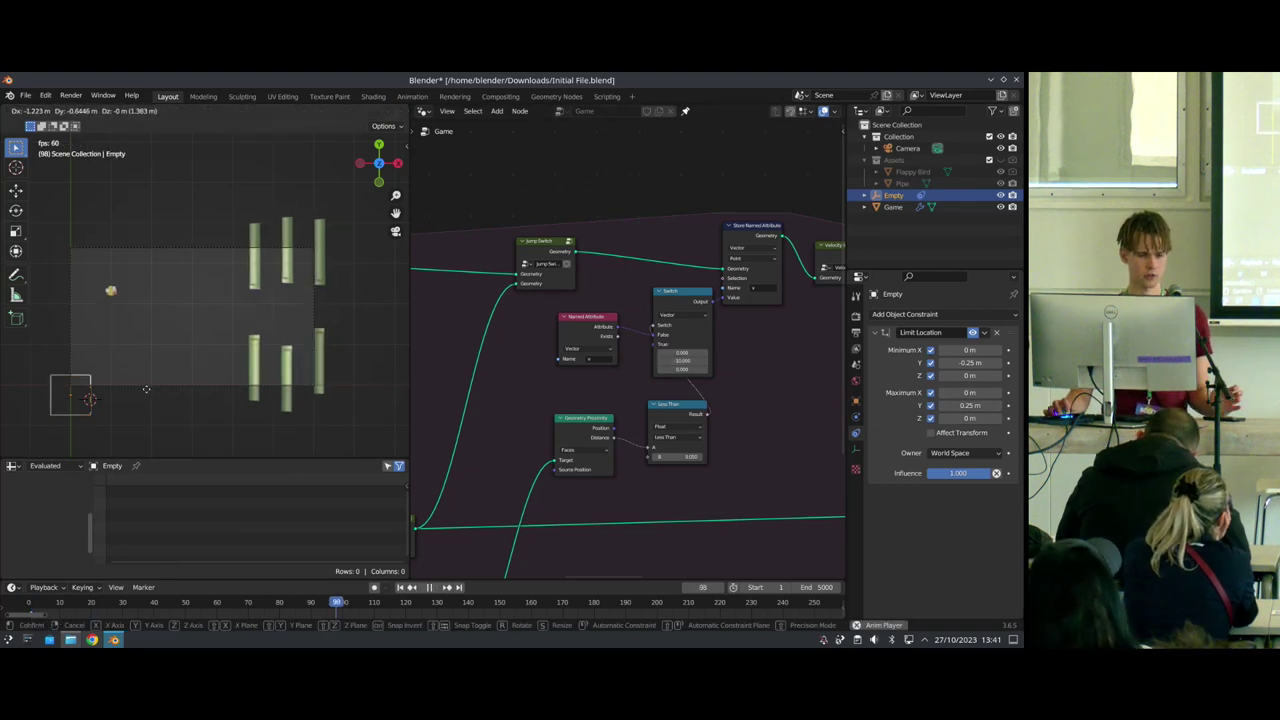
{"action": "left_click", "coordinate": [123, 226]}
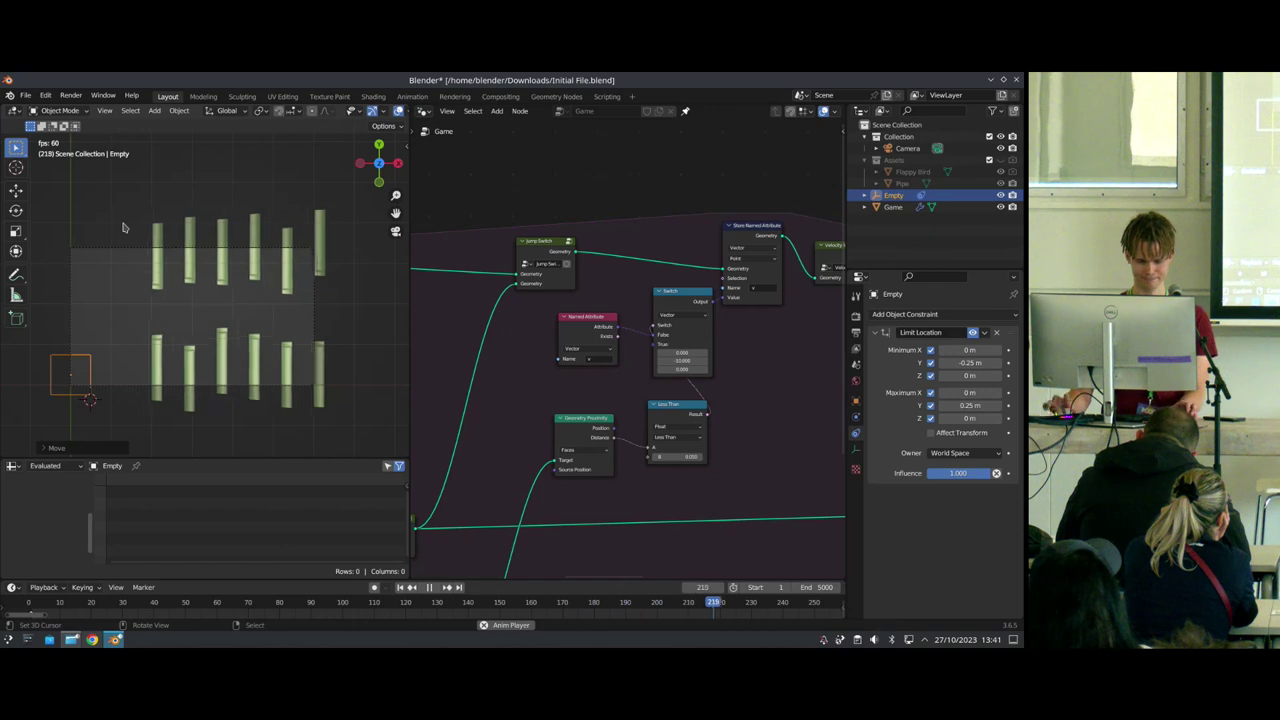
{"action": "key", "text": "space"}
{"action": "key", "text": "shift+Left"}
{"action": "key", "text": "space"}
{"action": "key", "text": "g"}
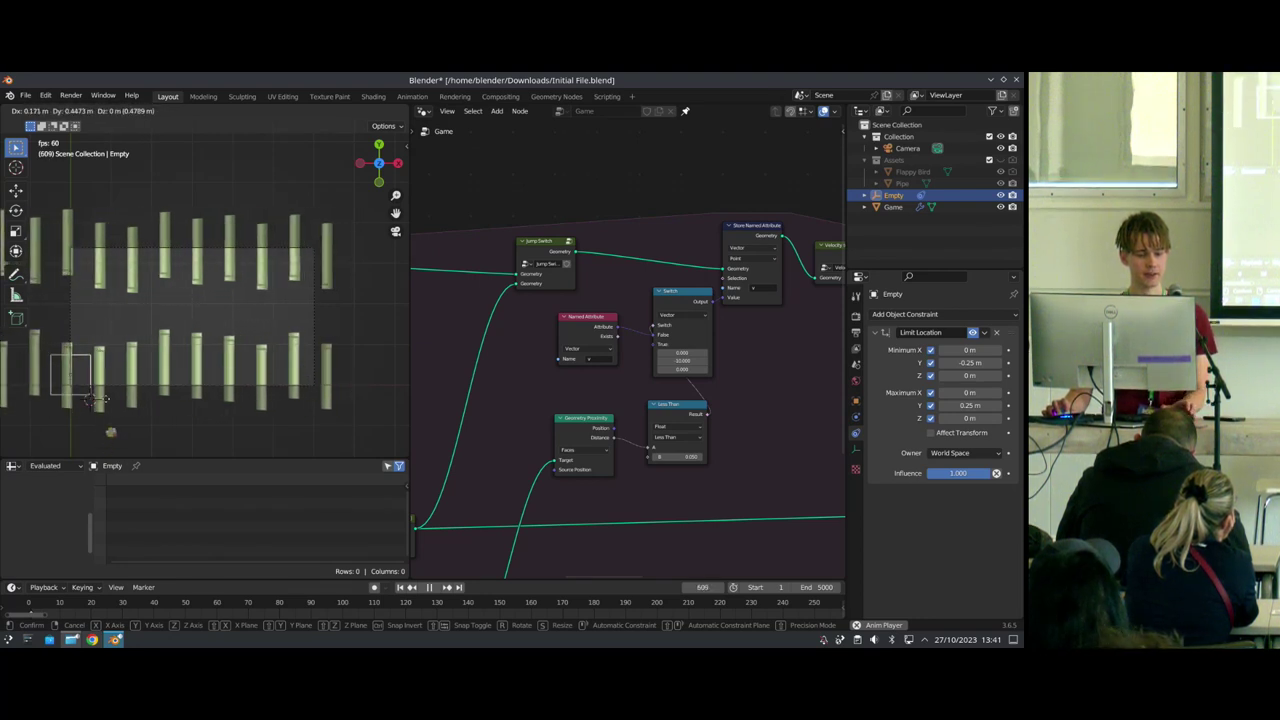
{"action": "left_click", "coordinate": [120, 388]}
{"action": "key", "text": "space"}
{"action": "key", "text": "shift+Left"}
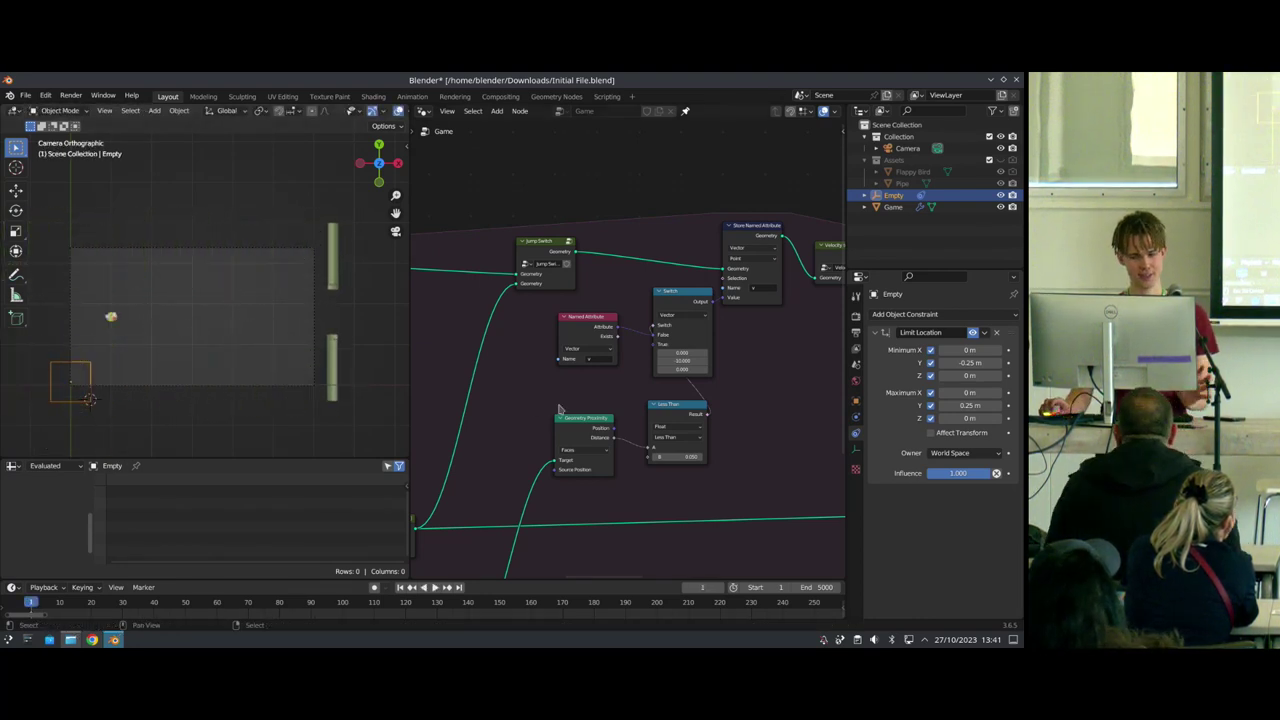
Step: Shift the Switch, Store and velocity nodes right to make room
{"action": "scroll", "coordinate": [632, 356], "scroll_direction": "down", "scroll_amount": 3}
{"action": "middle_click_drag", "start_coordinate": [704, 366], "coordinate": [606, 371]}
{"action": "scroll", "coordinate": [606, 371], "scroll_direction": "up", "scroll_amount": 4}
{"action": "left_click_drag", "start_coordinate": [567, 296], "coordinate": [561, 305]}
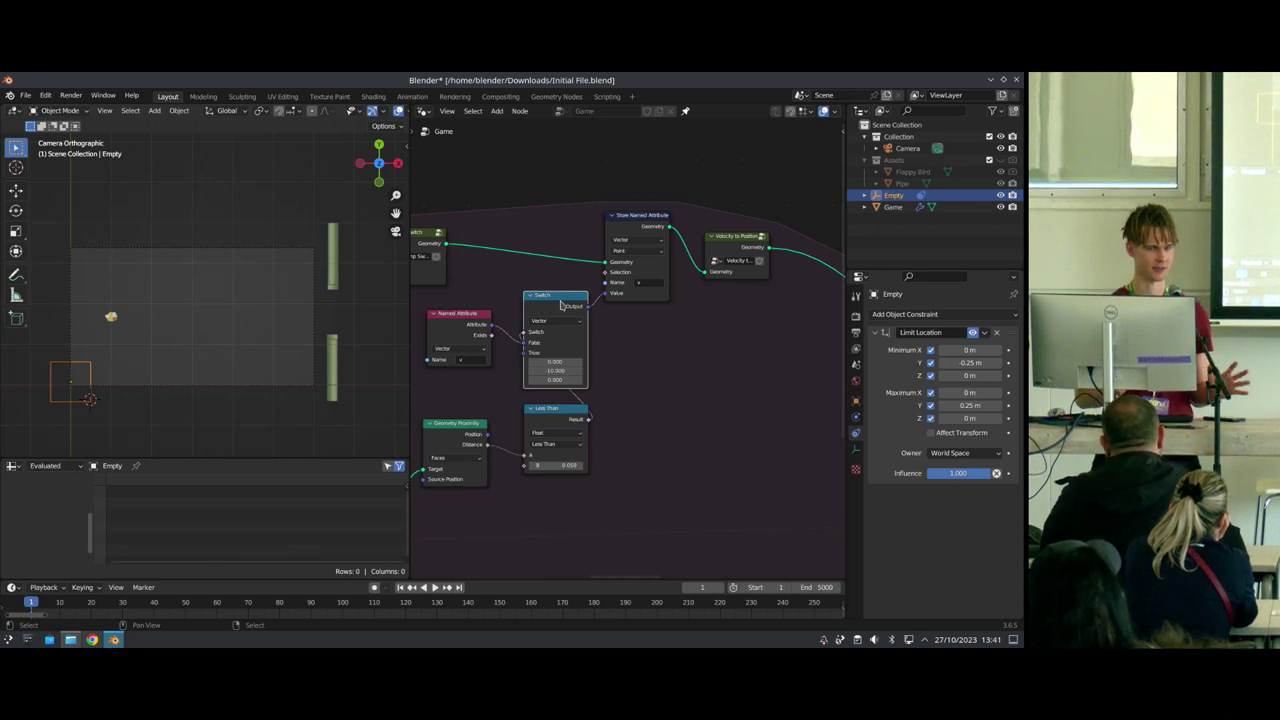
{"action": "left_click_drag", "start_coordinate": [760, 336], "coordinate": [540, 178]}
{"action": "left_click_drag", "start_coordinate": [551, 300], "coordinate": [653, 299]}
{"action": "left_click", "coordinate": [560, 318]}
{"action": "left_click_drag", "start_coordinate": [476, 321], "coordinate": [540, 304]}
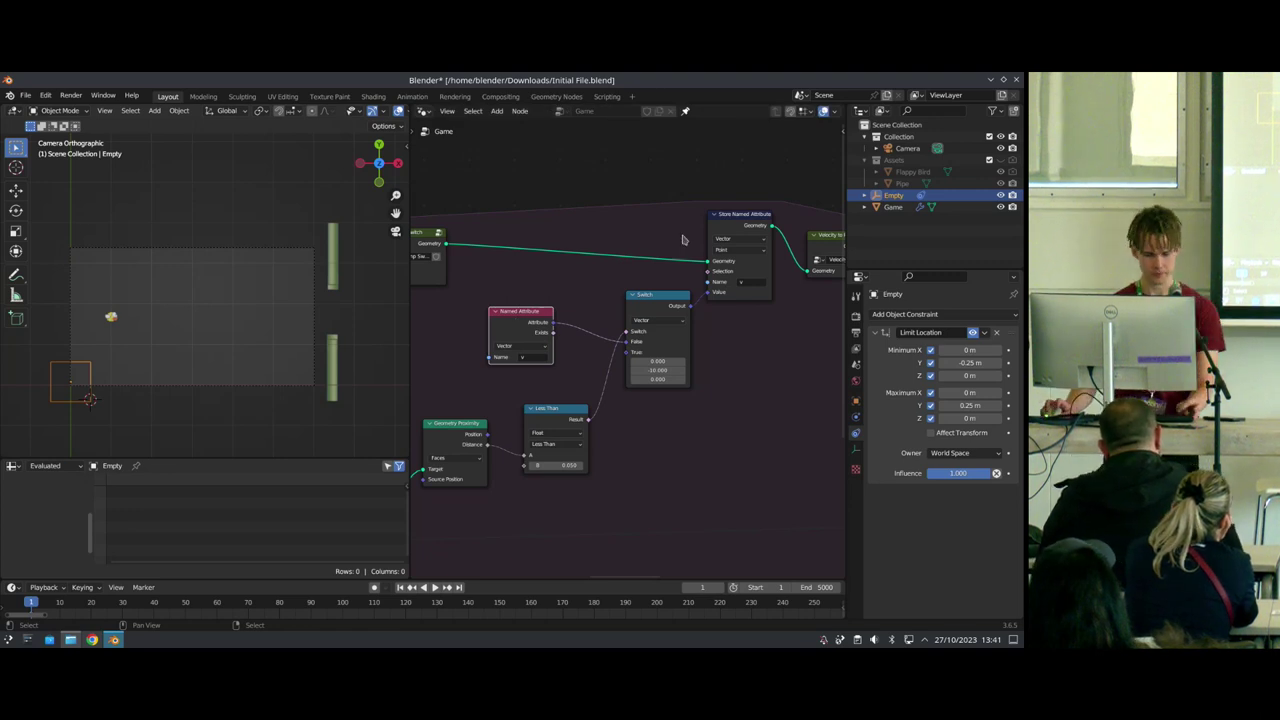
Step: Add a Store Named Attribute node storing a Boolean named 'lost'
{"action": "key", "text": "shift+a"}
{"action": "type", "text": "store na"}
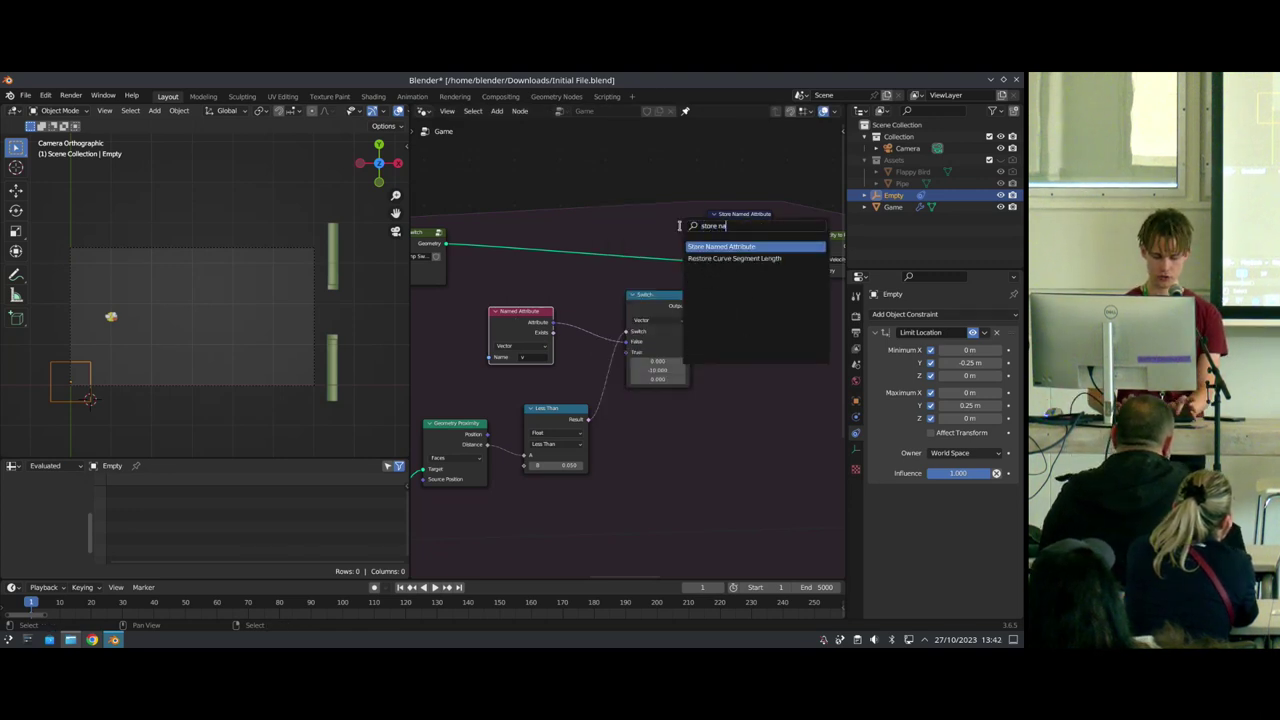
{"action": "type", "text": "me"}
{"action": "left_click", "coordinate": [711, 247]}
{"action": "left_click", "coordinate": [560, 254]}
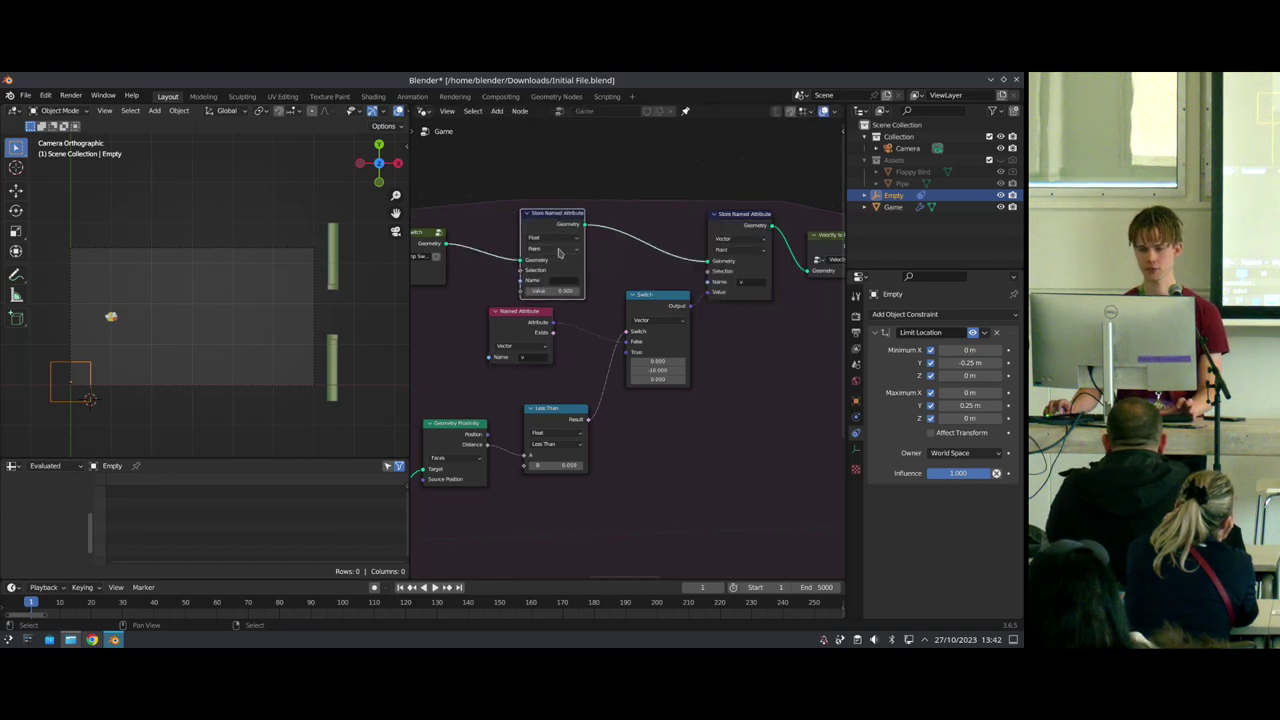
{"action": "left_click", "coordinate": [548, 240]}
{"action": "left_click", "coordinate": [552, 295]}
{"action": "left_click", "coordinate": [562, 280]}
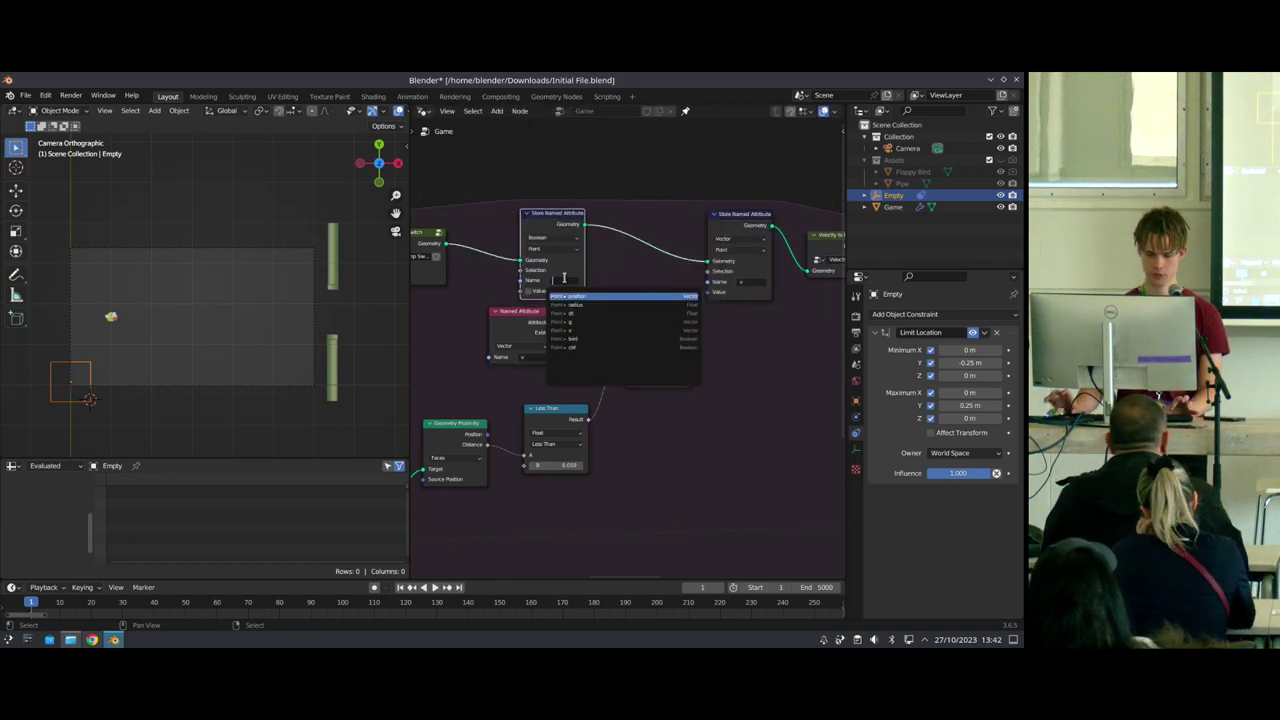
{"action": "type", "text": "lost"}
{"action": "key", "text": "Return"}
Step: Rearrange the nodes and feed the Less Than result into the lost attribute's Value
{"action": "left_click", "coordinate": [657, 318]}
{"action": "left_click_drag", "start_coordinate": [658, 311], "coordinate": [684, 313]}
{"action": "left_click_drag", "start_coordinate": [738, 225], "coordinate": [769, 220]}
{"action": "left_click_drag", "start_coordinate": [528, 336], "coordinate": [594, 344]}
{"action": "middle_click_drag", "start_coordinate": [589, 359], "coordinate": [732, 337]}
{"action": "scroll", "coordinate": [732, 337], "scroll_direction": "up", "scroll_amount": 2}
{"action": "left_click_drag", "start_coordinate": [556, 386], "coordinate": [690, 428]}
{"action": "left_click_drag", "start_coordinate": [697, 390], "coordinate": [653, 258]}
{"action": "middle_click_drag", "start_coordinate": [762, 253], "coordinate": [700, 267]}
Step: Add a Named Attribute reading 'lost' and connect it to the Switch's switch input
{"action": "key", "text": "shift+a"}
{"action": "left_click", "coordinate": [700, 267]}
{"action": "type", "text": "named"}
{"action": "key", "text": "Return"}
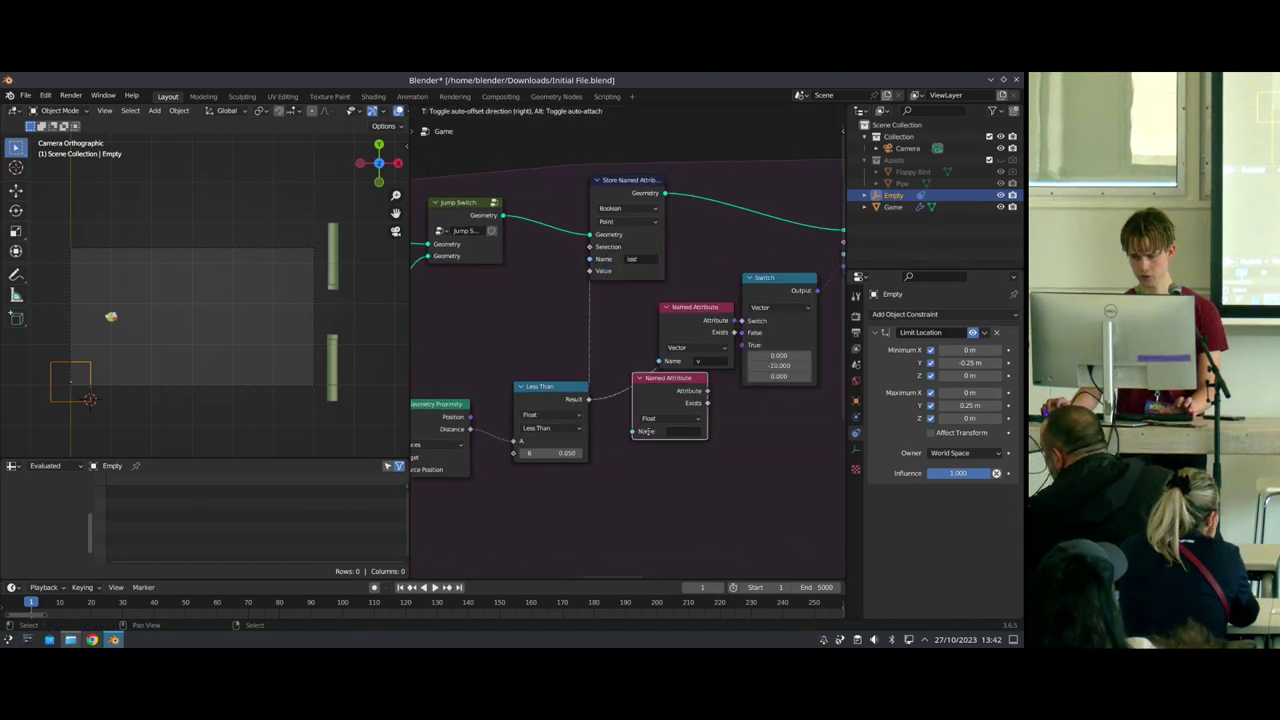
{"action": "left_click", "coordinate": [645, 470]}
{"action": "left_click", "coordinate": [645, 482]}
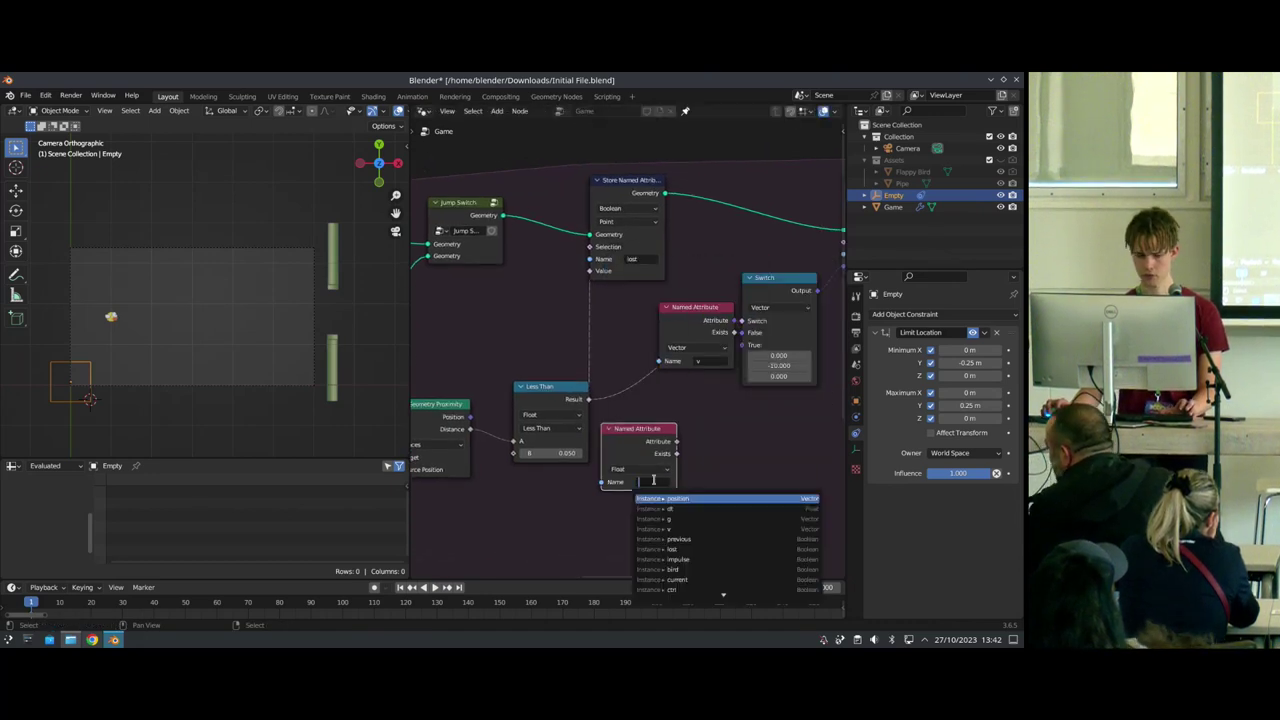
{"action": "left_click", "coordinate": [672, 549]}
{"action": "left_click_drag", "start_coordinate": [677, 441], "coordinate": [722, 404]}
Step: Reconnect the 'v' attribute to the Switch False input and tidy the nodes
{"action": "left_click_drag", "start_coordinate": [641, 429], "coordinate": [662, 352]}
{"action": "left_click_drag", "start_coordinate": [758, 415], "coordinate": [676, 396]}
{"action": "left_click_drag", "start_coordinate": [758, 300], "coordinate": [762, 324]}
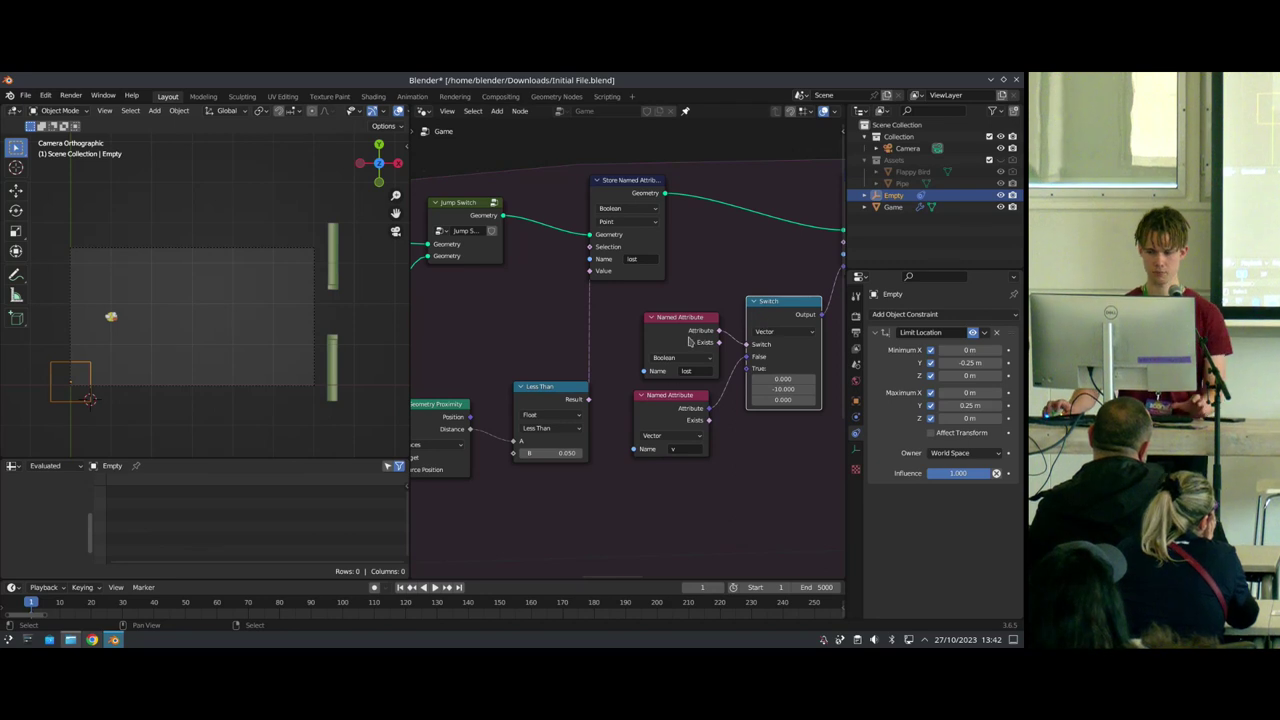
{"action": "left_click_drag", "start_coordinate": [688, 342], "coordinate": [675, 347]}
{"action": "left_click_drag", "start_coordinate": [542, 404], "coordinate": [519, 408]}
{"action": "left_click", "coordinate": [656, 338], "text": "shift"}
{"action": "left_click_drag", "start_coordinate": [650, 340], "coordinate": [436, 307]}
Step: Insert a Math Add node that adds the previous 'lost' value to the Less Than result
{"action": "key", "text": "shift+a"}
{"action": "type", "text": "math"}
{"action": "key", "text": "Return"}
{"action": "left_click", "coordinate": [586, 312]}
{"action": "left_click_drag", "start_coordinate": [487, 312], "coordinate": [608, 352]}
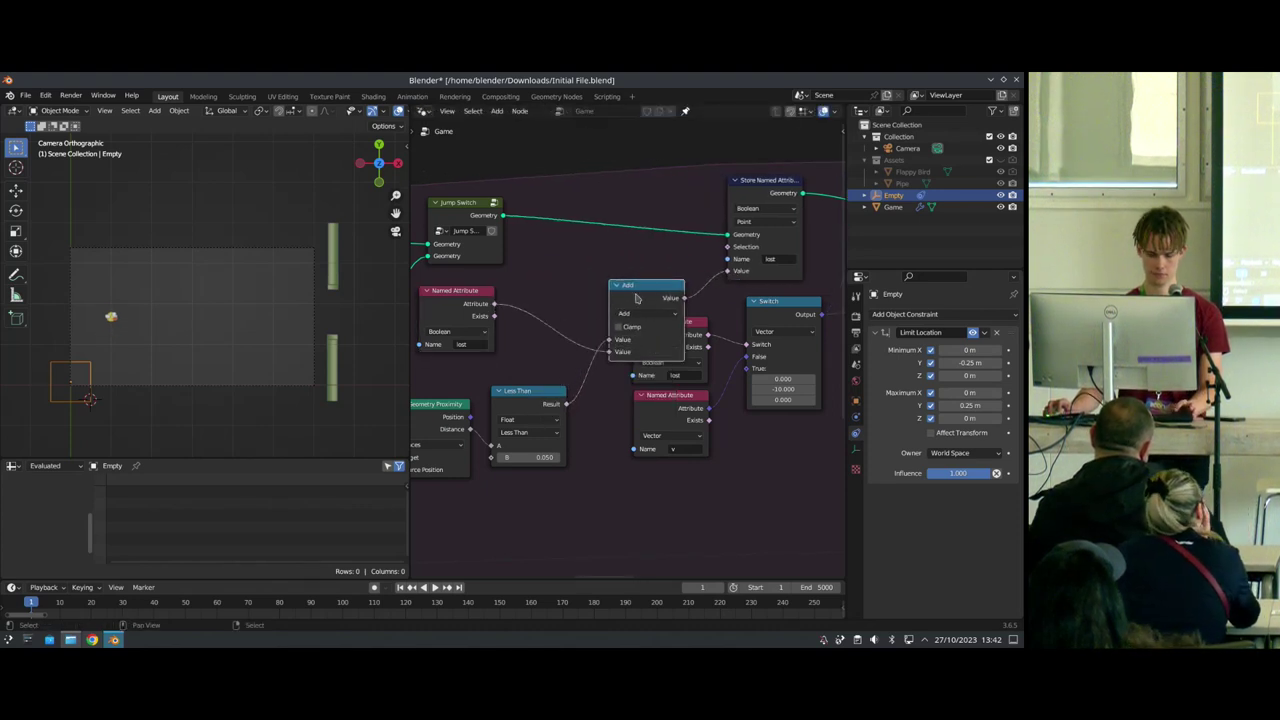
{"action": "left_click_drag", "start_coordinate": [637, 298], "coordinate": [622, 266]}
{"action": "left_click_drag", "start_coordinate": [597, 321], "coordinate": [604, 329]}
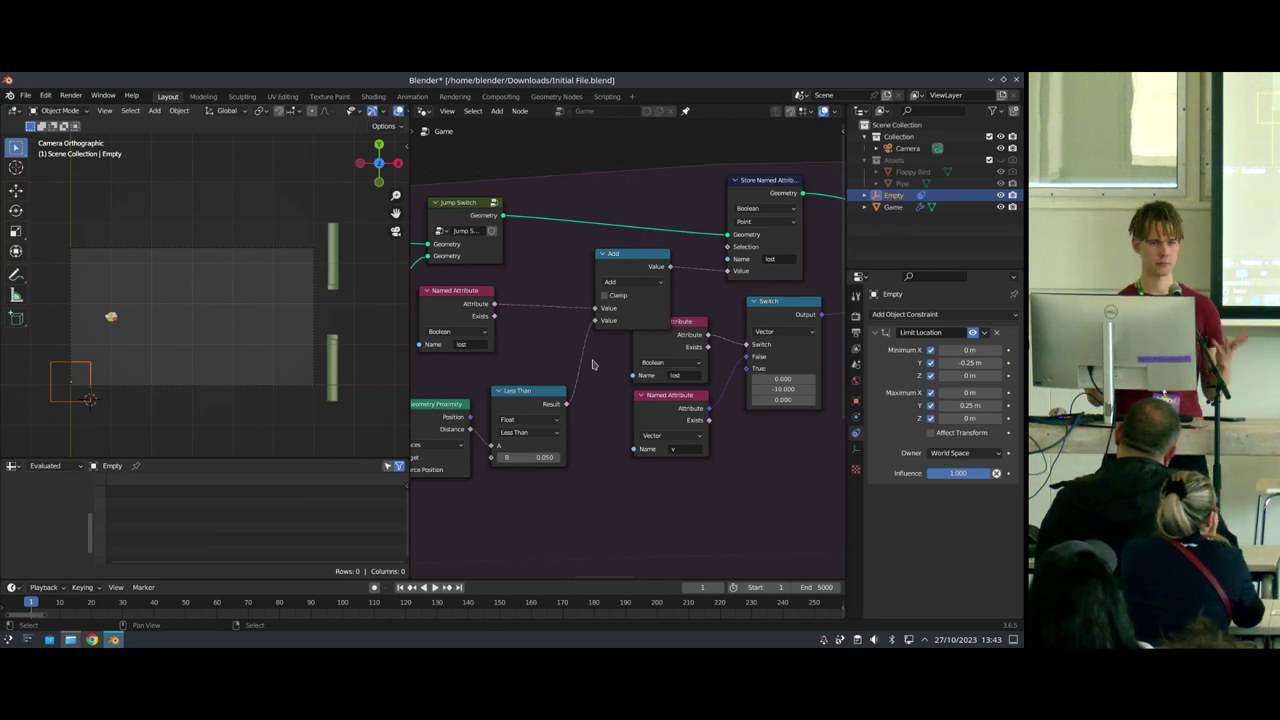
Step: Group the four collision-test nodes into the Lost node group and place it beside Jump Switch
{"action": "scroll", "coordinate": [604, 362], "scroll_direction": "down", "scroll_amount": 2}
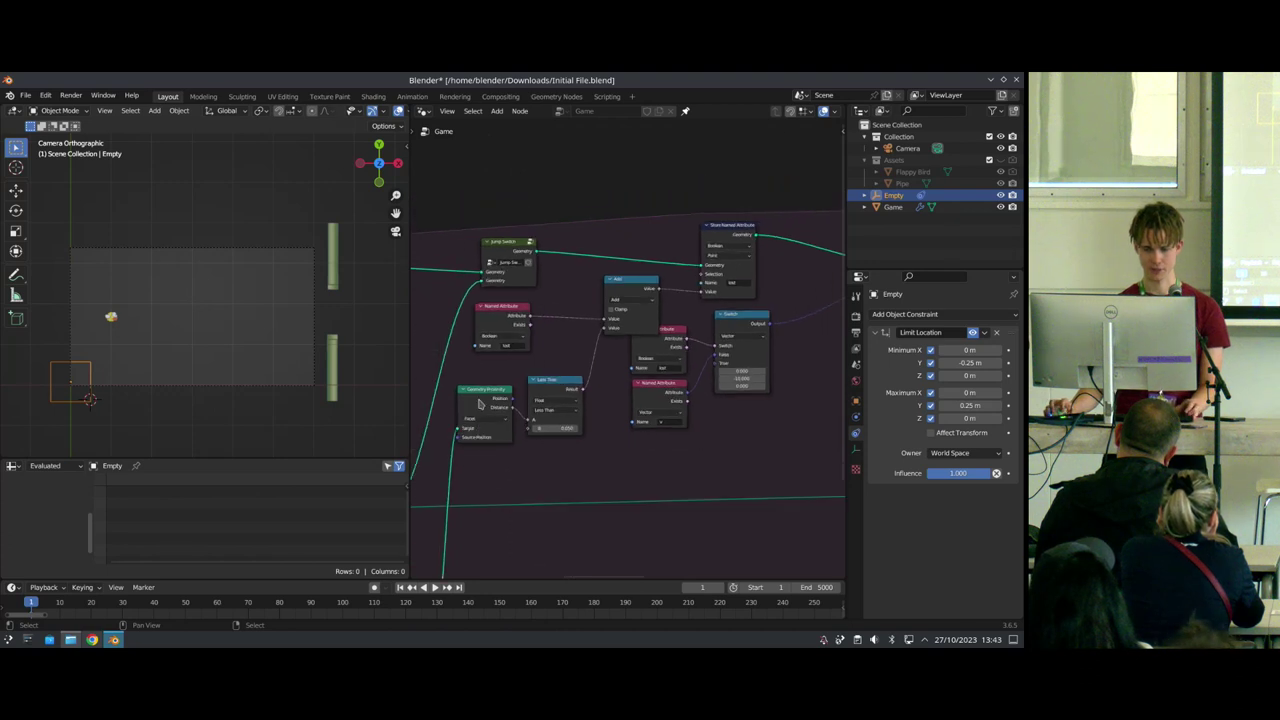
{"action": "left_click_drag", "start_coordinate": [481, 404], "coordinate": [484, 395]}
{"action": "left_click_drag", "start_coordinate": [492, 290], "coordinate": [625, 446]}
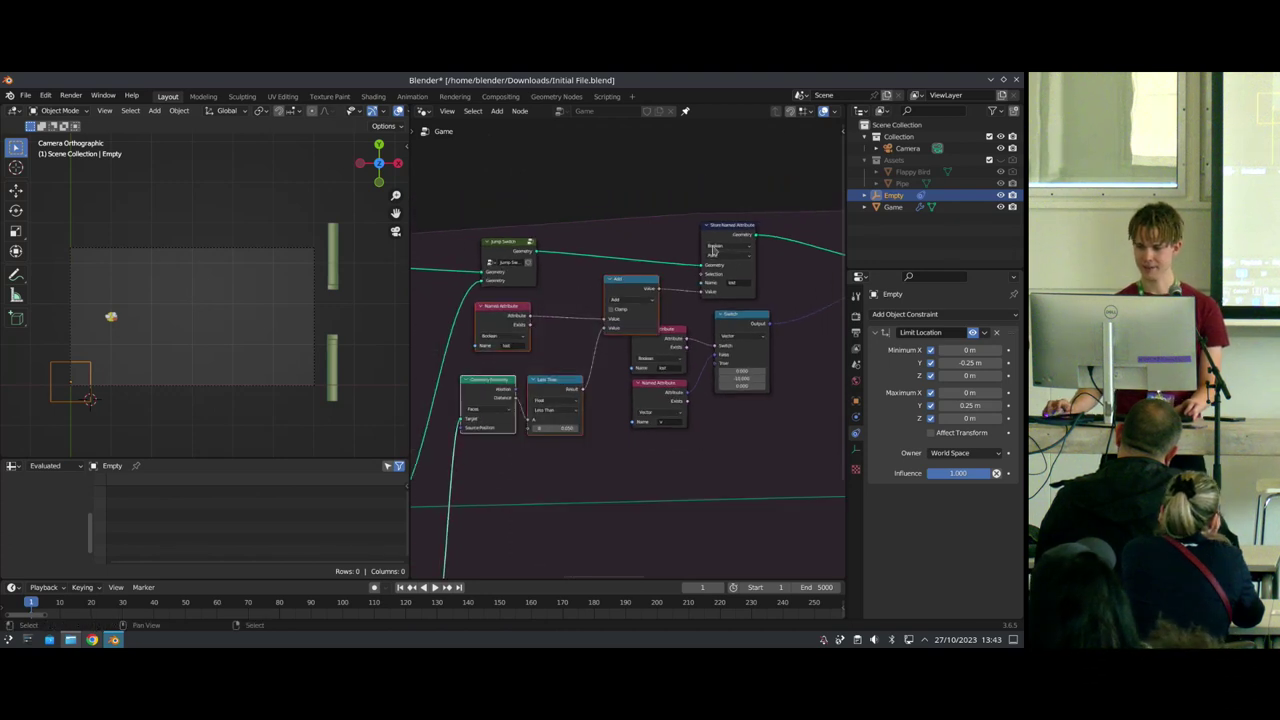
{"action": "key", "text": "ctrl+g"}
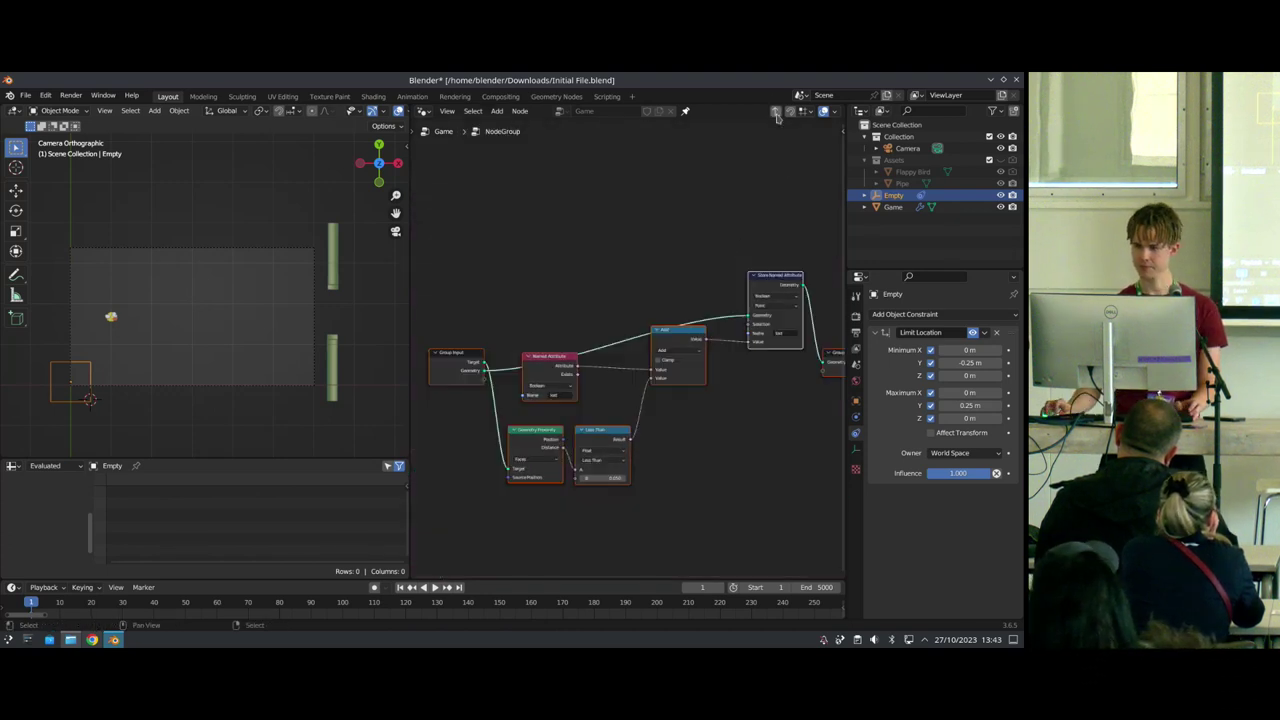
{"action": "left_click", "coordinate": [776, 113]}
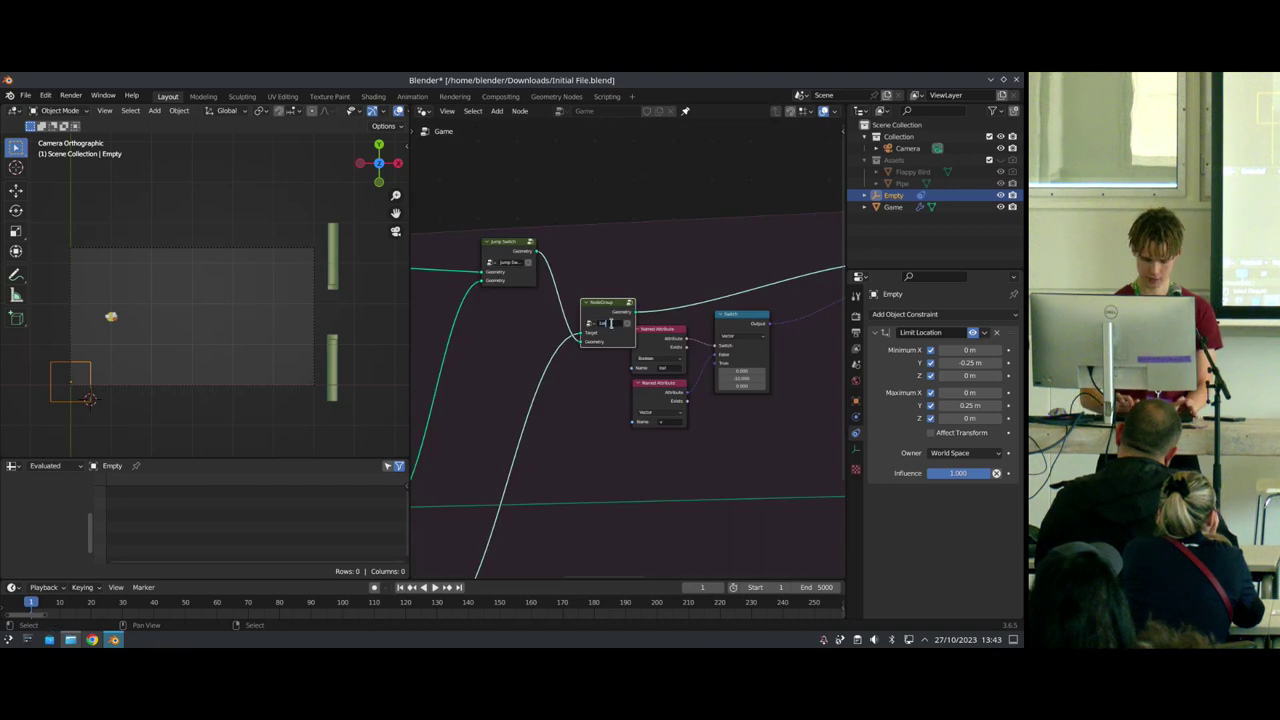
{"action": "left_click_drag", "start_coordinate": [607, 312], "coordinate": [593, 231]}
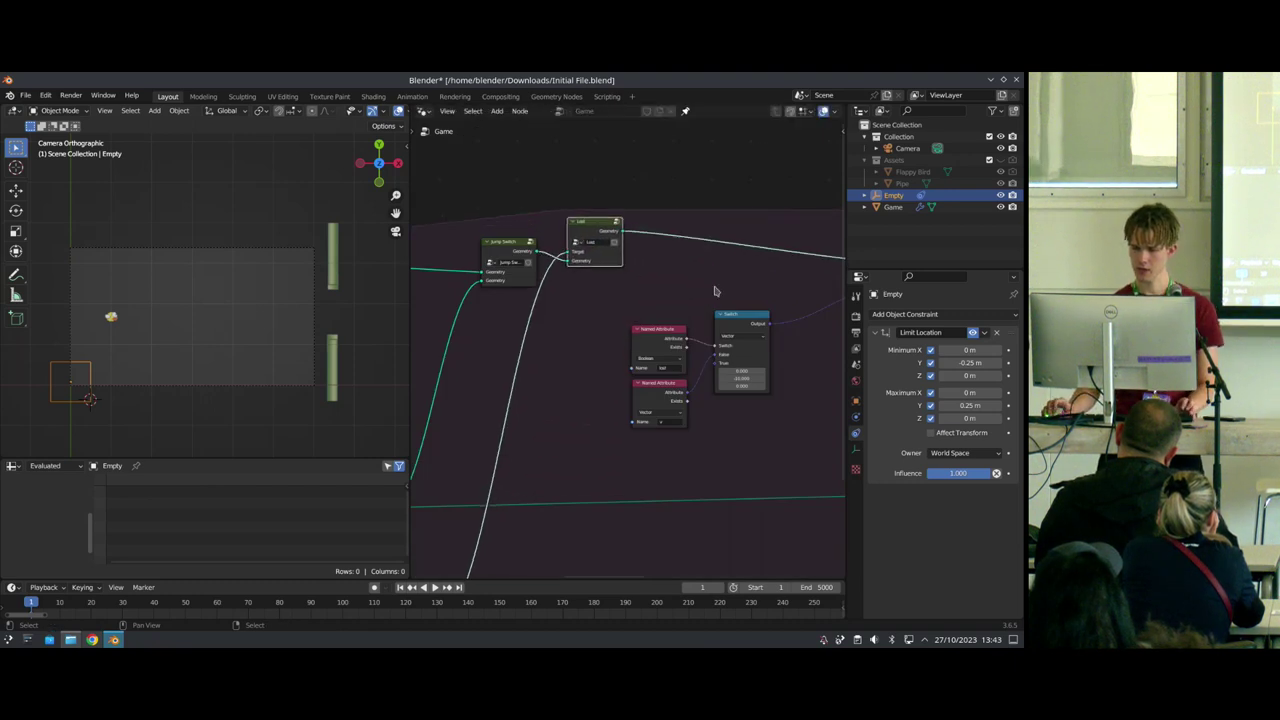
{"action": "middle_click_drag", "start_coordinate": [707, 302], "coordinate": [521, 341]}
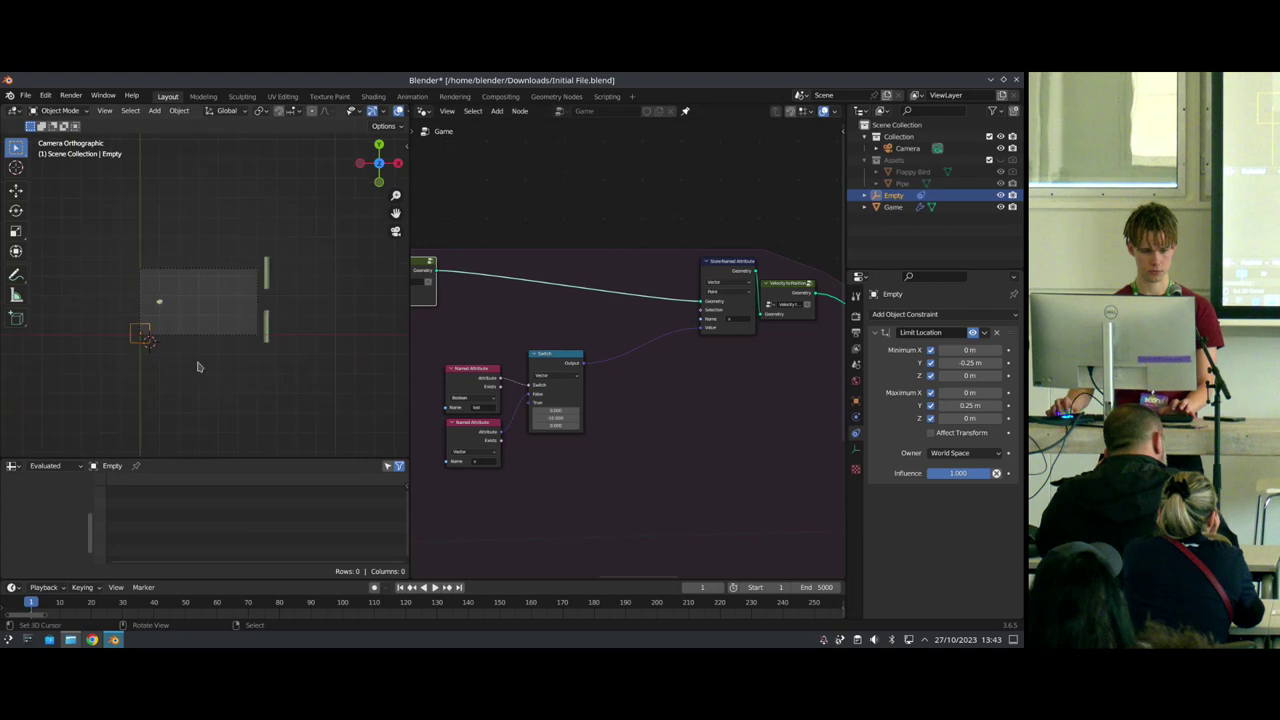
Step: Playtest the game, steering the bird into the pipes, then rewind to frame 1
{"action": "key", "text": "space"}
{"action": "key", "text": "space"}
{"action": "key", "text": "shift+Left"}
{"action": "key", "text": "space"}
{"action": "key", "text": "g"}
{"action": "left_click", "coordinate": [202, 332]}
{"action": "key", "text": "Escape"}
{"action": "key", "text": "space"}
{"action": "key", "text": "g"}
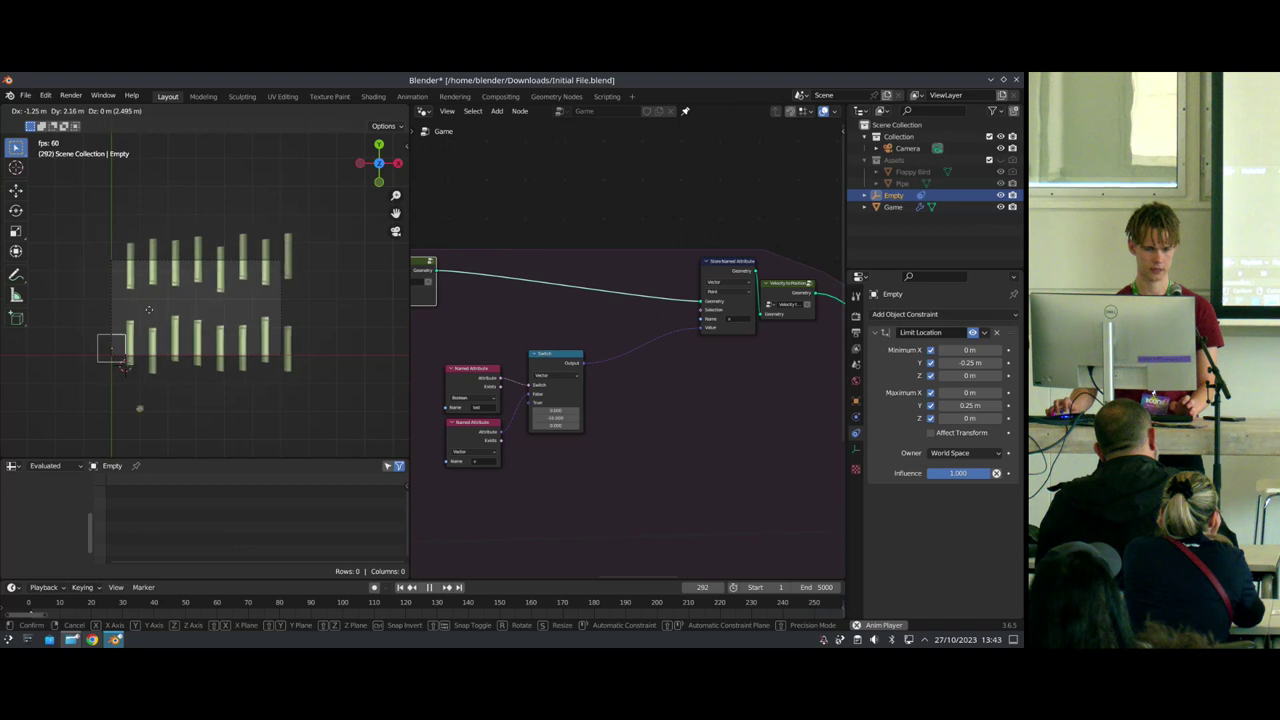
{"action": "left_click", "coordinate": [133, 362]}
{"action": "key", "text": "space"}
{"action": "key", "text": "shift+Left"}
{"action": "scroll", "coordinate": [193, 362], "scroll_direction": "up", "scroll_amount": 2}
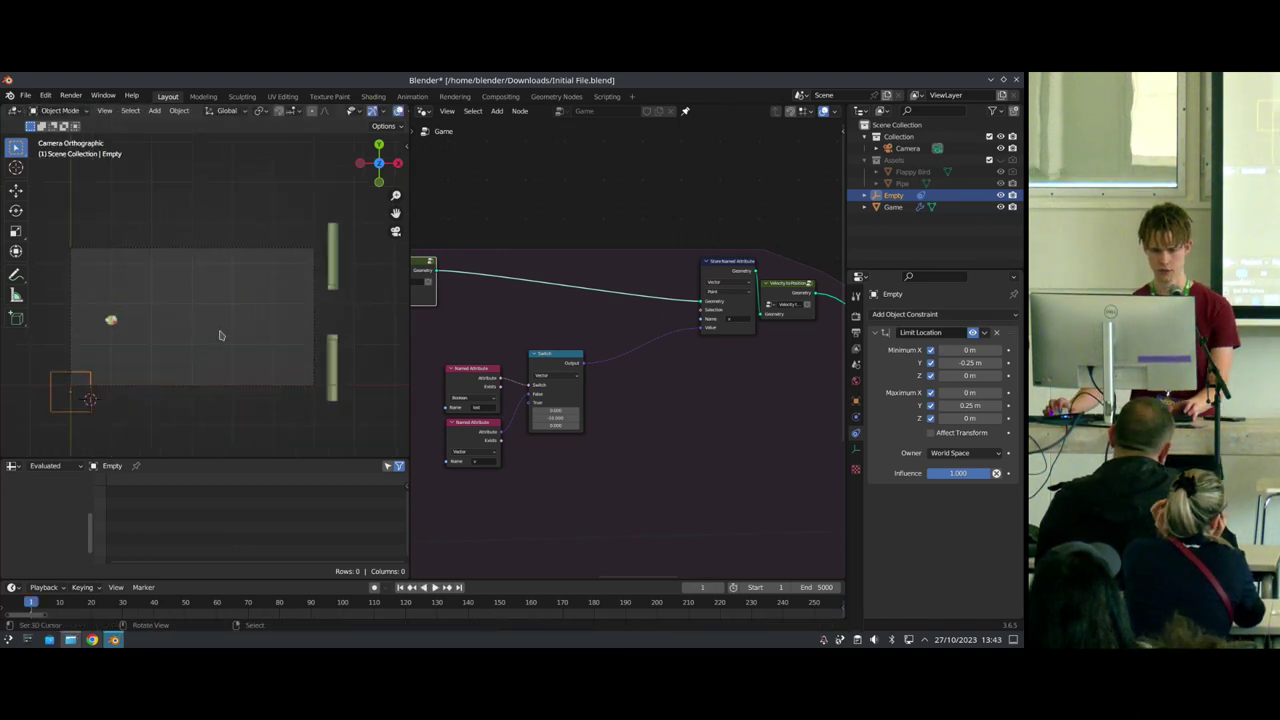
Step: Group the velocity Switch, both Named Attribute nodes and Store Named Attribute into a new node group
{"action": "left_click_drag", "start_coordinate": [598, 466], "coordinate": [464, 362]}
{"action": "key", "text": "g"}
{"action": "left_click", "coordinate": [562, 335]}
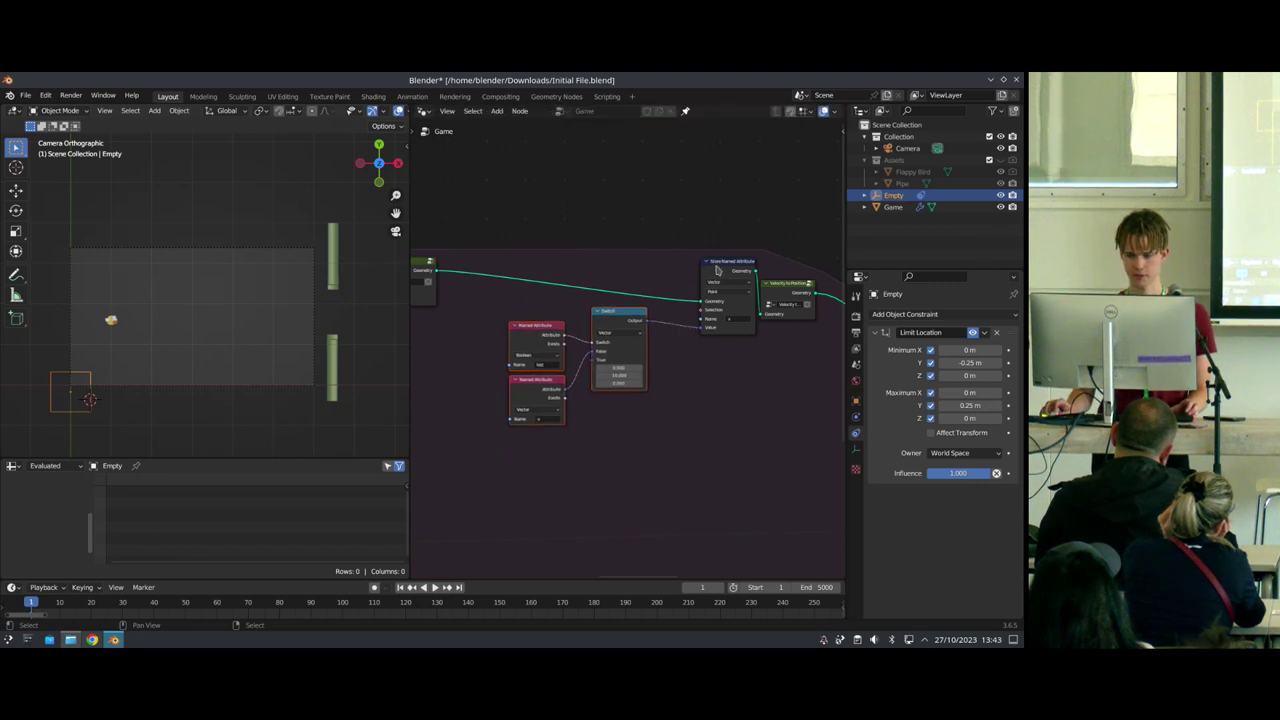
{"action": "left_click_drag", "start_coordinate": [716, 270], "coordinate": [686, 251]}
{"action": "key", "text": "ctrl+g"}
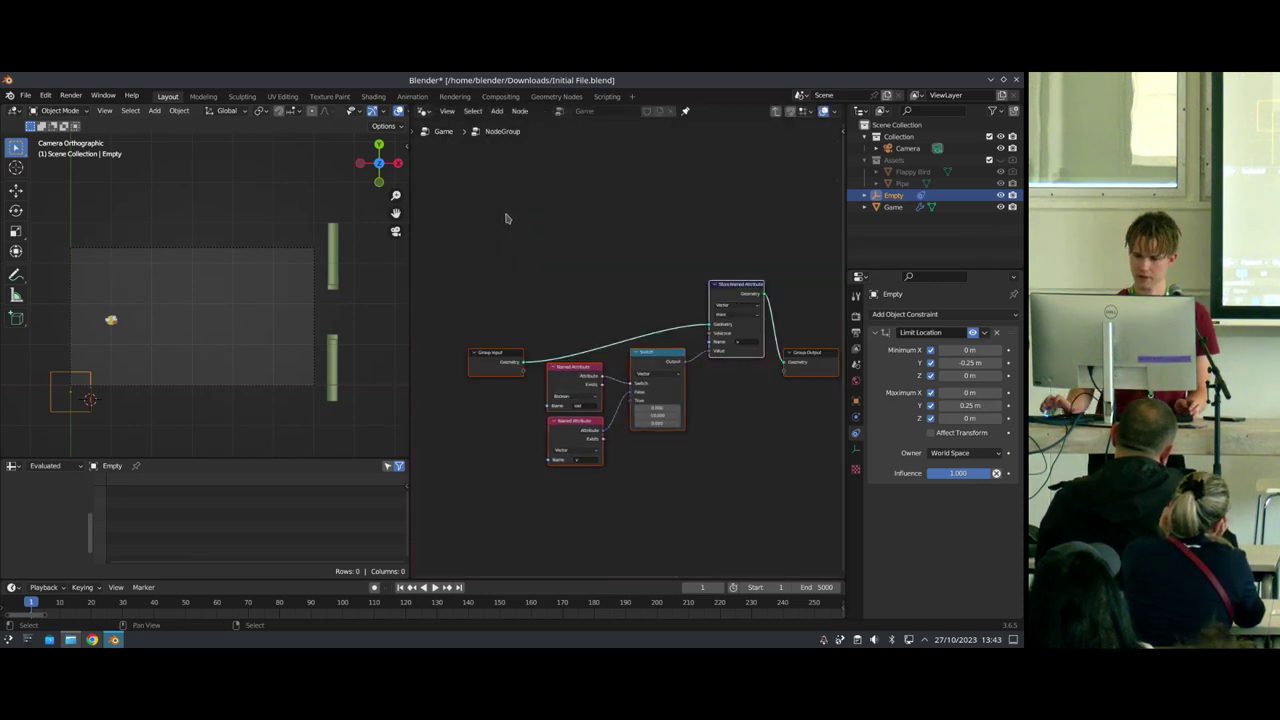
{"action": "left_click", "coordinate": [776, 111]}
Step: Rename the new group 'Lock locX' and move it and Velocity to Position left and up
{"action": "left_click", "coordinate": [621, 331]}
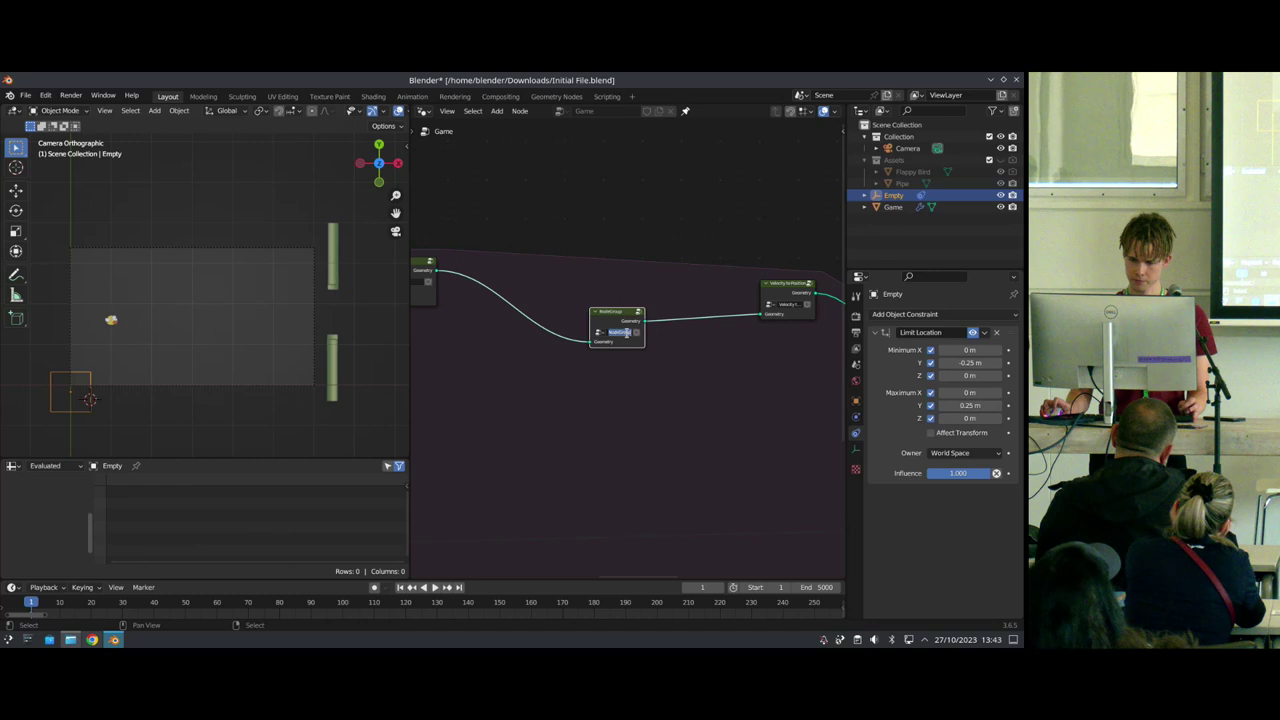
{"action": "type", "text": "Lo"}
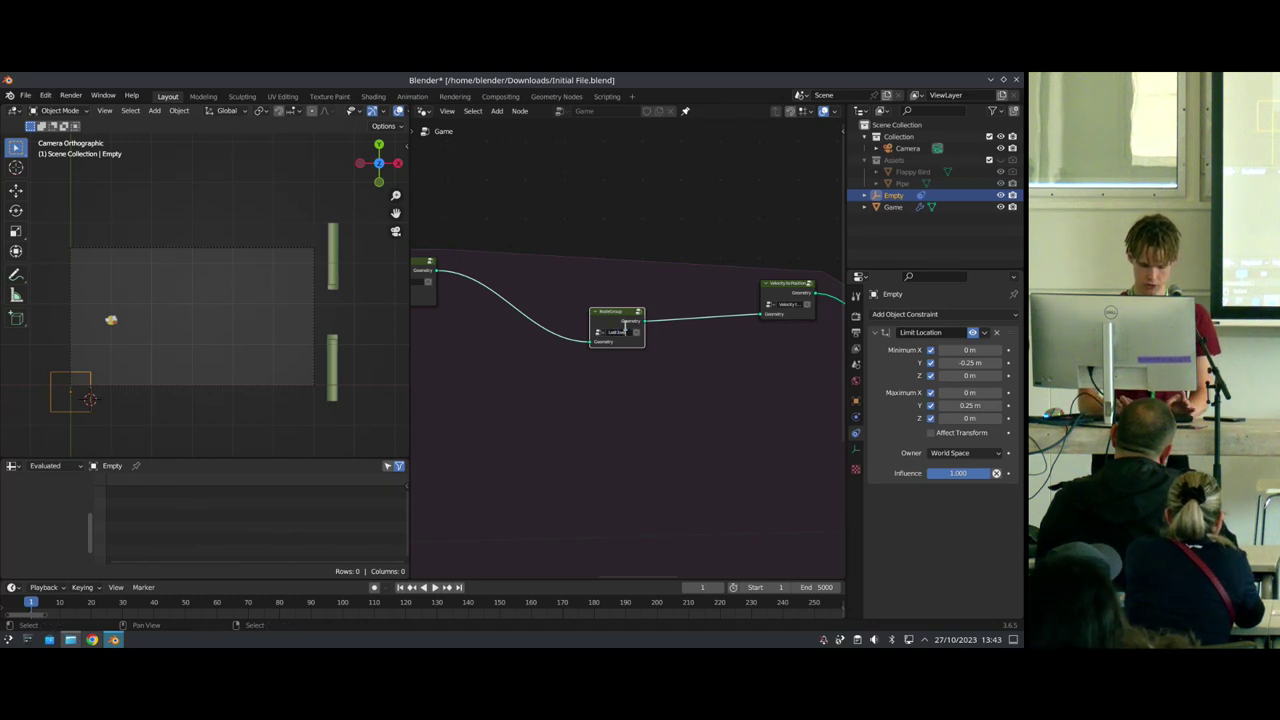
{"action": "type", "text": "ck loca"}
{"action": "key", "text": "BackSpace"}
{"action": "key", "text": "BackSpace"}
{"action": "key", "text": "BackSpace"}
{"action": "key", "text": "BackSpace"}
{"action": "type", "text": "X"}
{"action": "key", "text": "Return"}
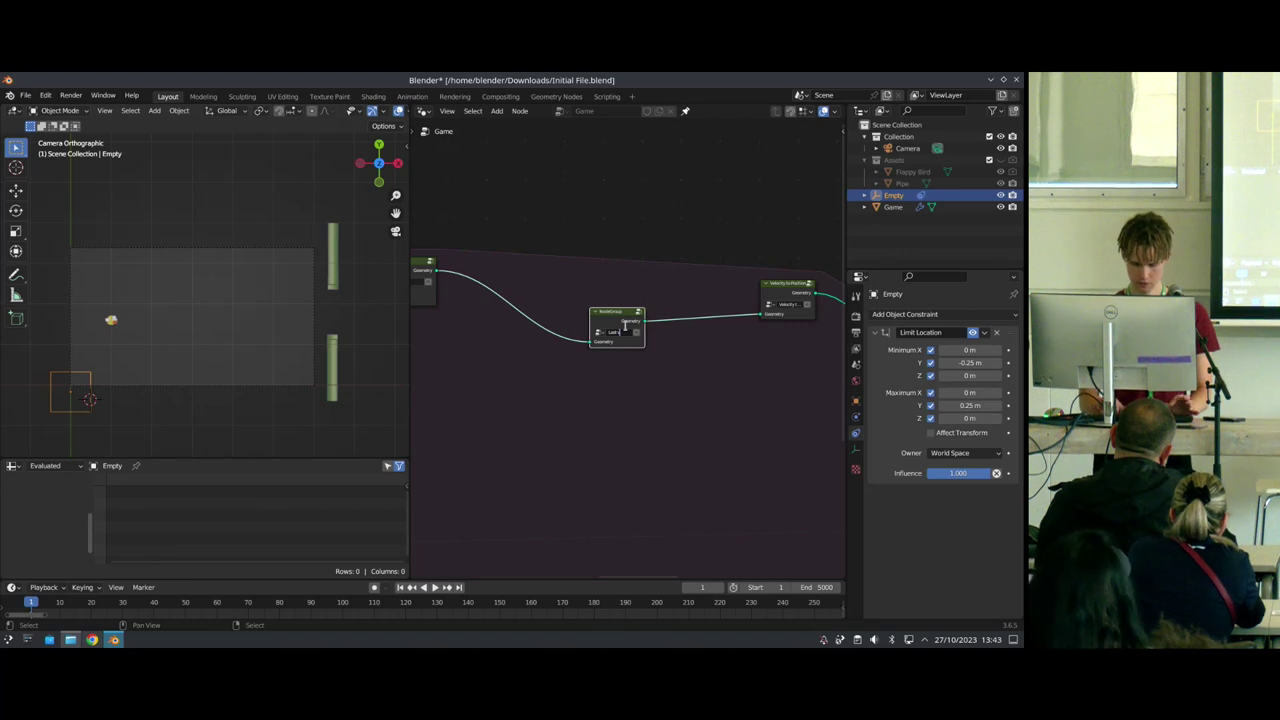
{"action": "left_click_drag", "start_coordinate": [619, 333], "coordinate": [492, 281]}
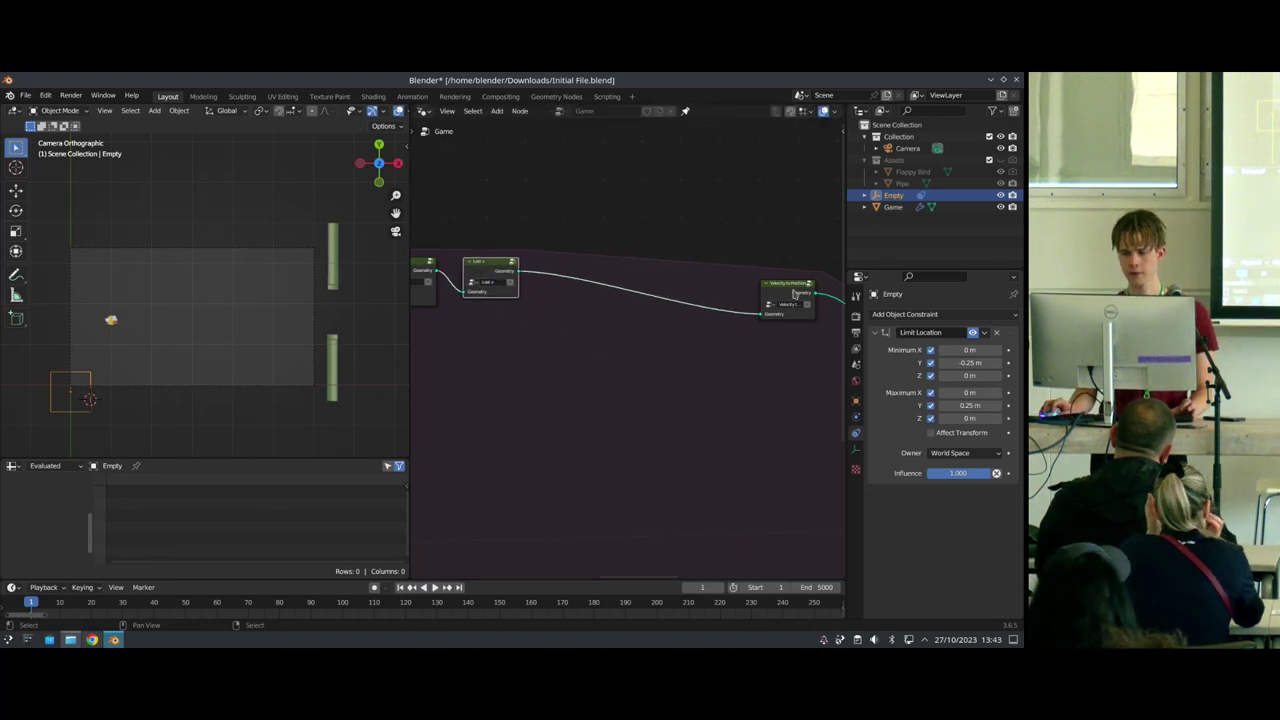
{"action": "left_click_drag", "start_coordinate": [785, 288], "coordinate": [636, 259]}
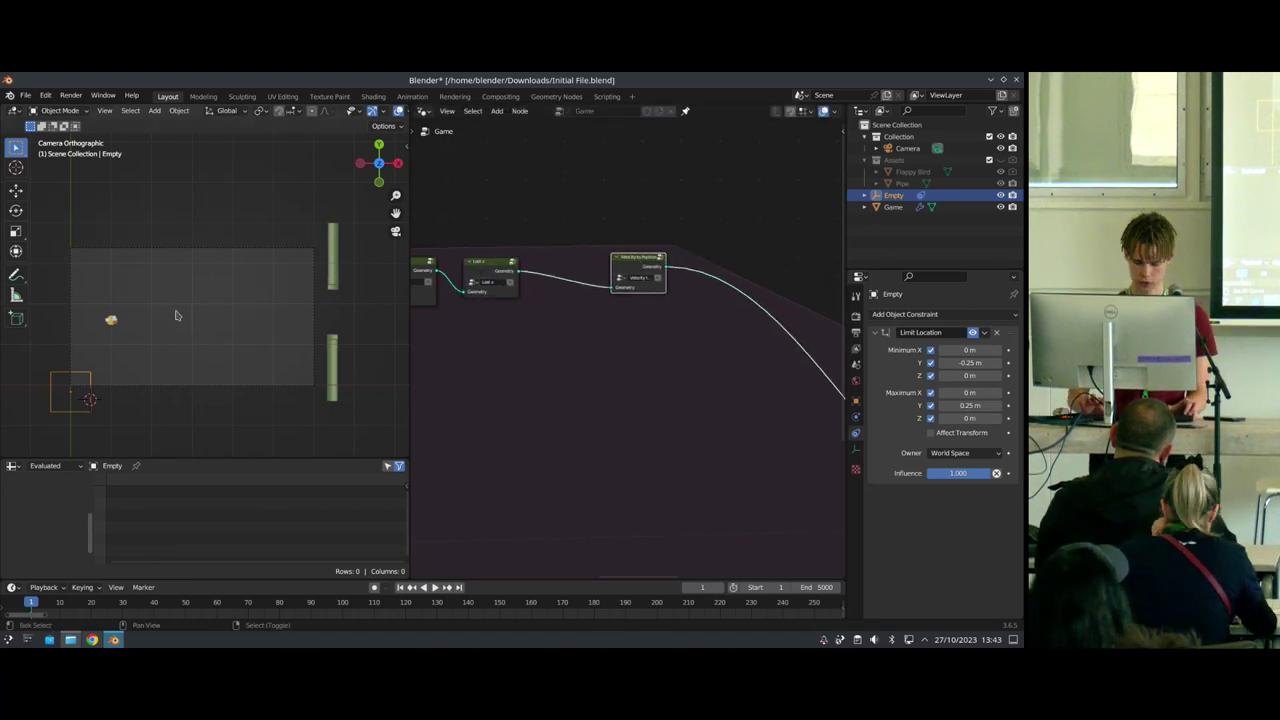
Step: Expose the Jump Switch group's True vector as an input on the group node
{"action": "scroll", "coordinate": [206, 346], "scroll_direction": "down", "scroll_amount": 4}
{"action": "scroll", "coordinate": [208, 346], "scroll_direction": "up", "scroll_amount": 4}
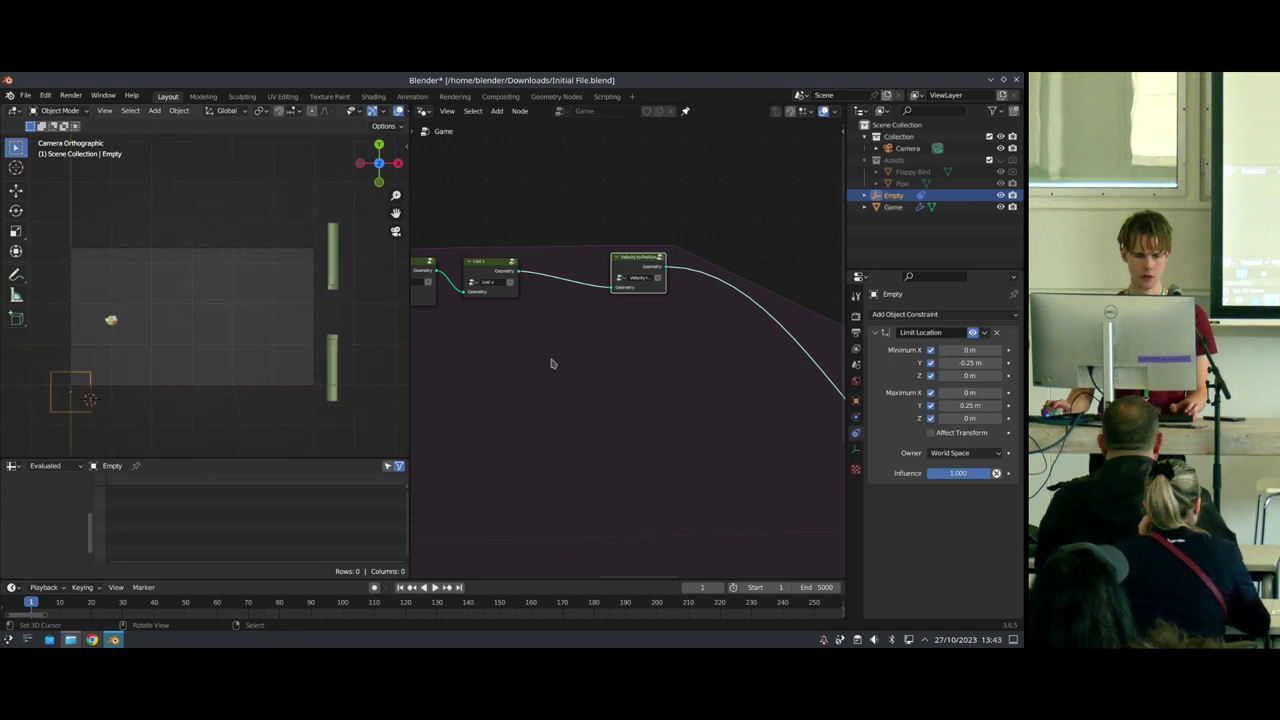
{"action": "scroll", "coordinate": [566, 363], "scroll_direction": "down", "scroll_amount": 8}
{"action": "middle_click_drag", "start_coordinate": [564, 348], "coordinate": [656, 348]}
{"action": "scroll", "coordinate": [656, 348], "scroll_direction": "up", "scroll_amount": 6}
{"action": "scroll", "coordinate": [656, 348], "scroll_direction": "up", "scroll_amount": 6}
{"action": "left_click_drag", "start_coordinate": [560, 327], "coordinate": [521, 300]}
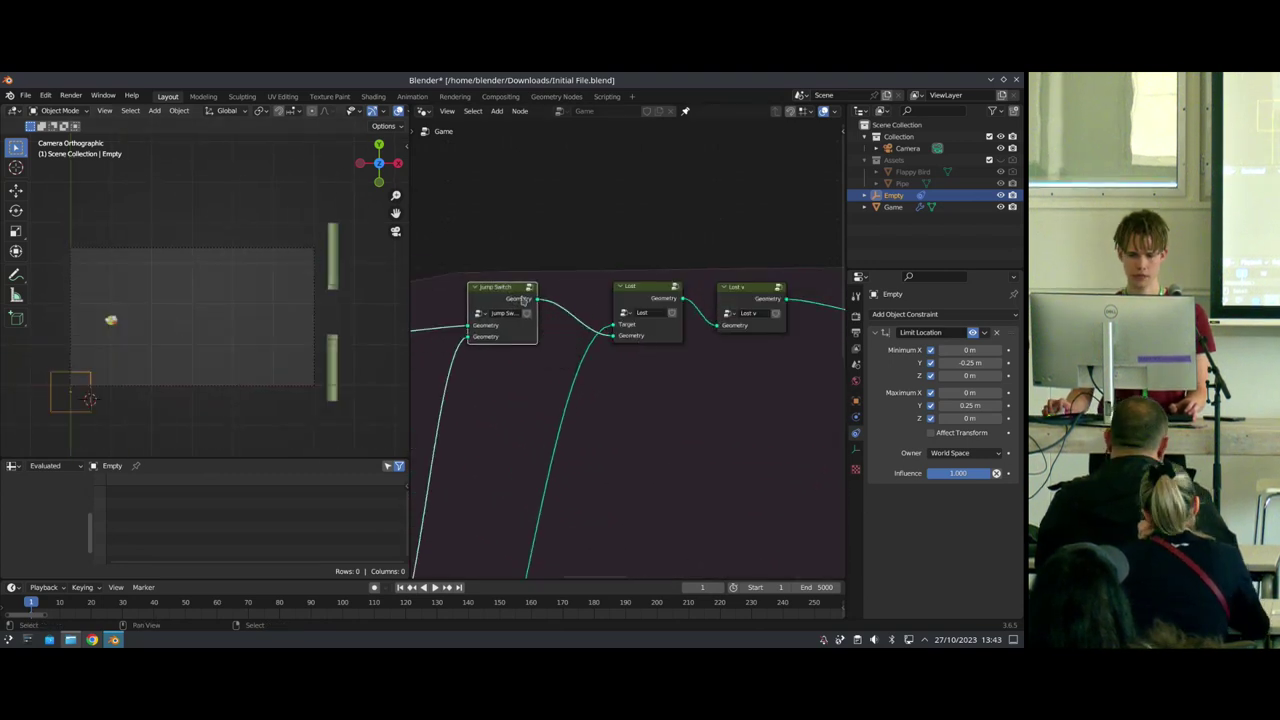
{"action": "key", "text": "Tab"}
{"action": "scroll", "coordinate": [550, 365], "scroll_direction": "down", "scroll_amount": 8}
{"action": "scroll", "coordinate": [557, 393], "scroll_direction": "up", "scroll_amount": 2}
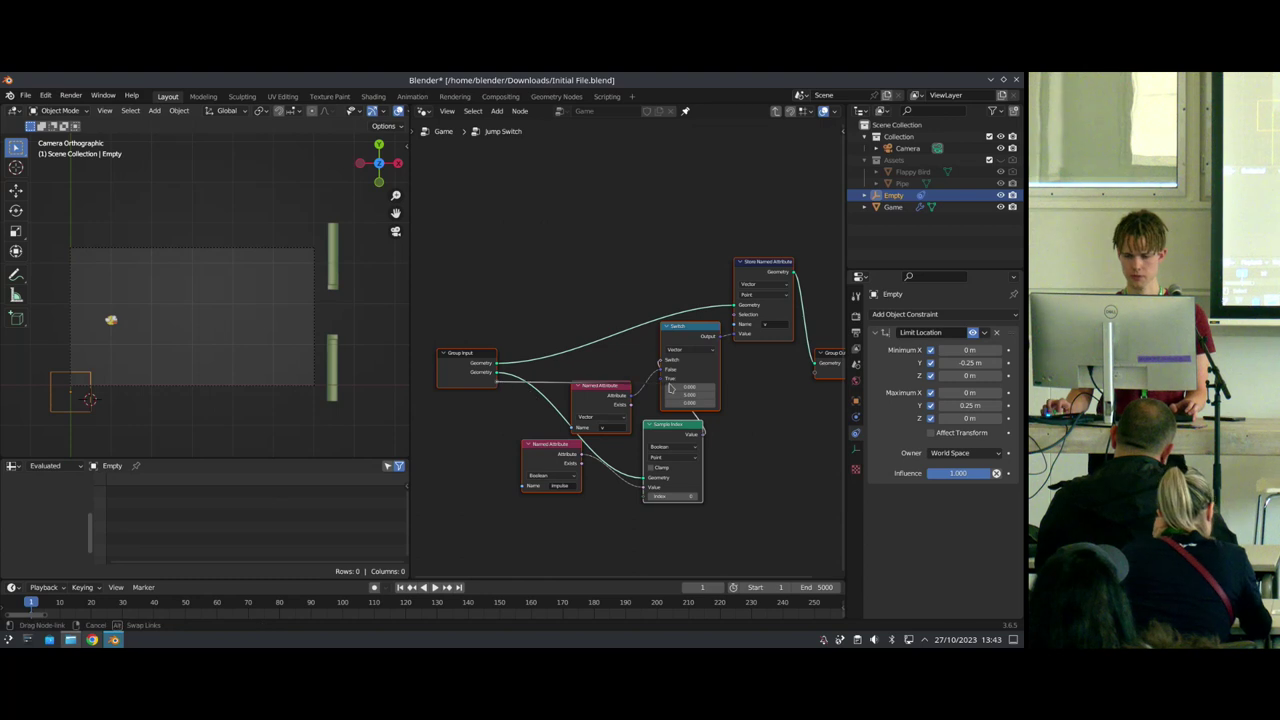
{"action": "left_click_drag", "start_coordinate": [670, 388], "coordinate": [663, 379]}
{"action": "left_click", "coordinate": [779, 114]}
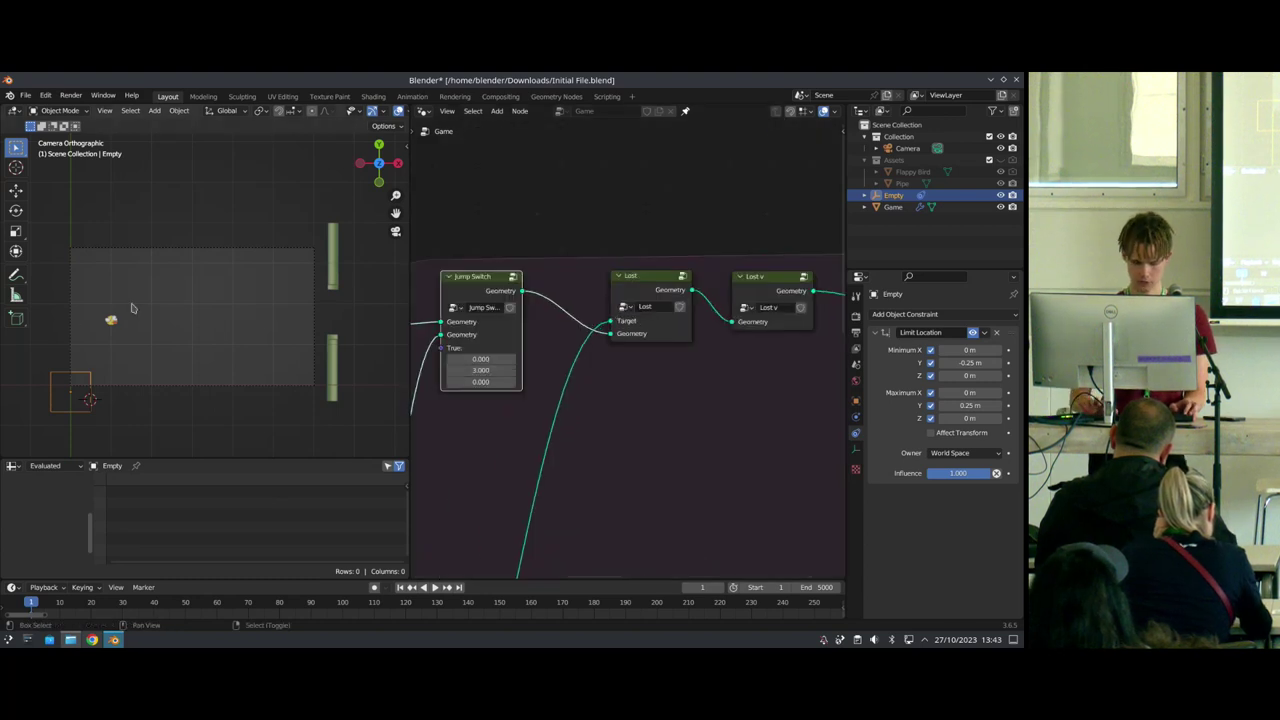
Step: Play the game and steer the bird with the Empty to test the jump, then cancel
{"action": "key", "text": "space"}
{"action": "key", "text": "g"}
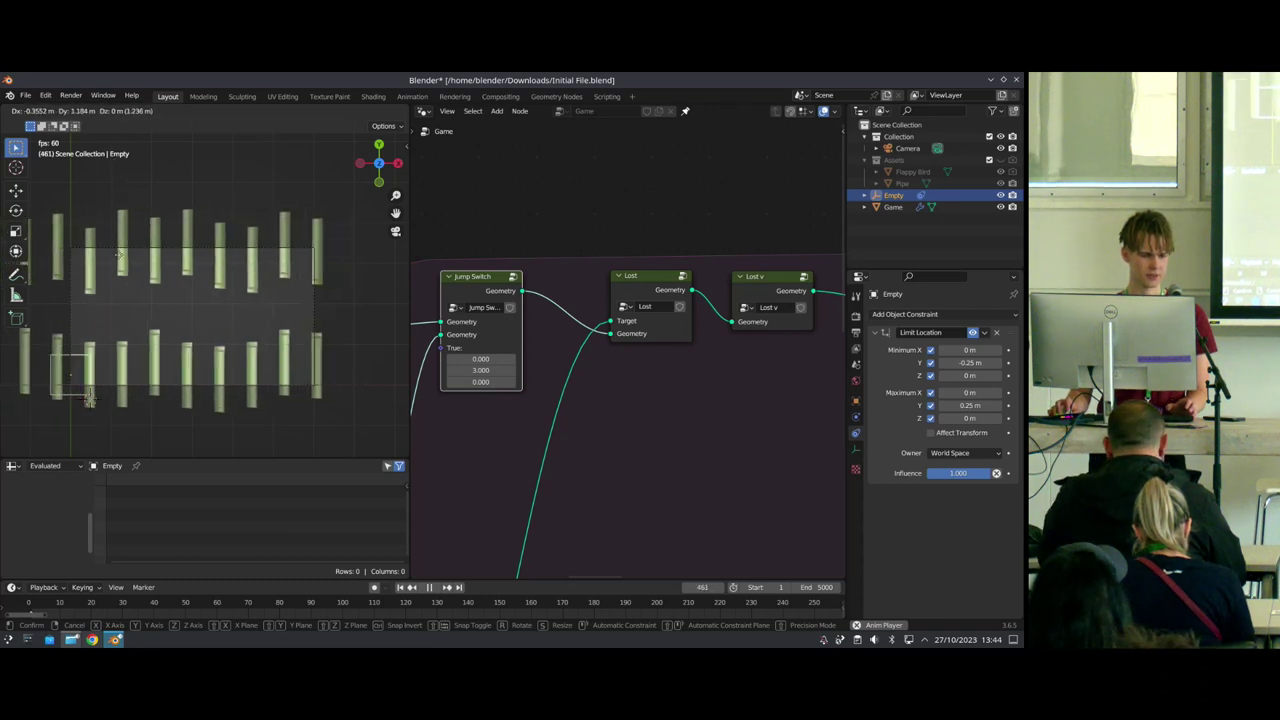
{"action": "key", "text": "Escape"}
{"action": "key", "text": "Escape"}
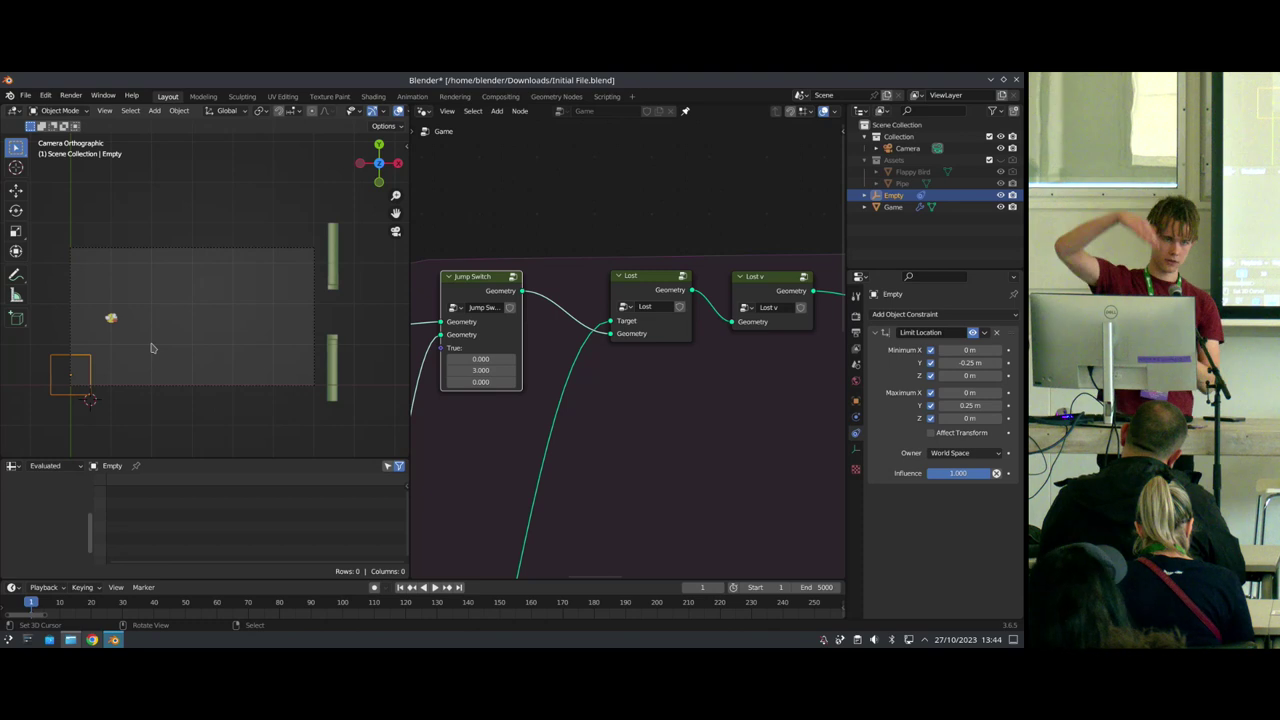
Step: Pan around the Game tree and nudge the Lost group node slightly left and down
{"action": "scroll", "coordinate": [534, 306], "scroll_direction": "down", "scroll_amount": 3}
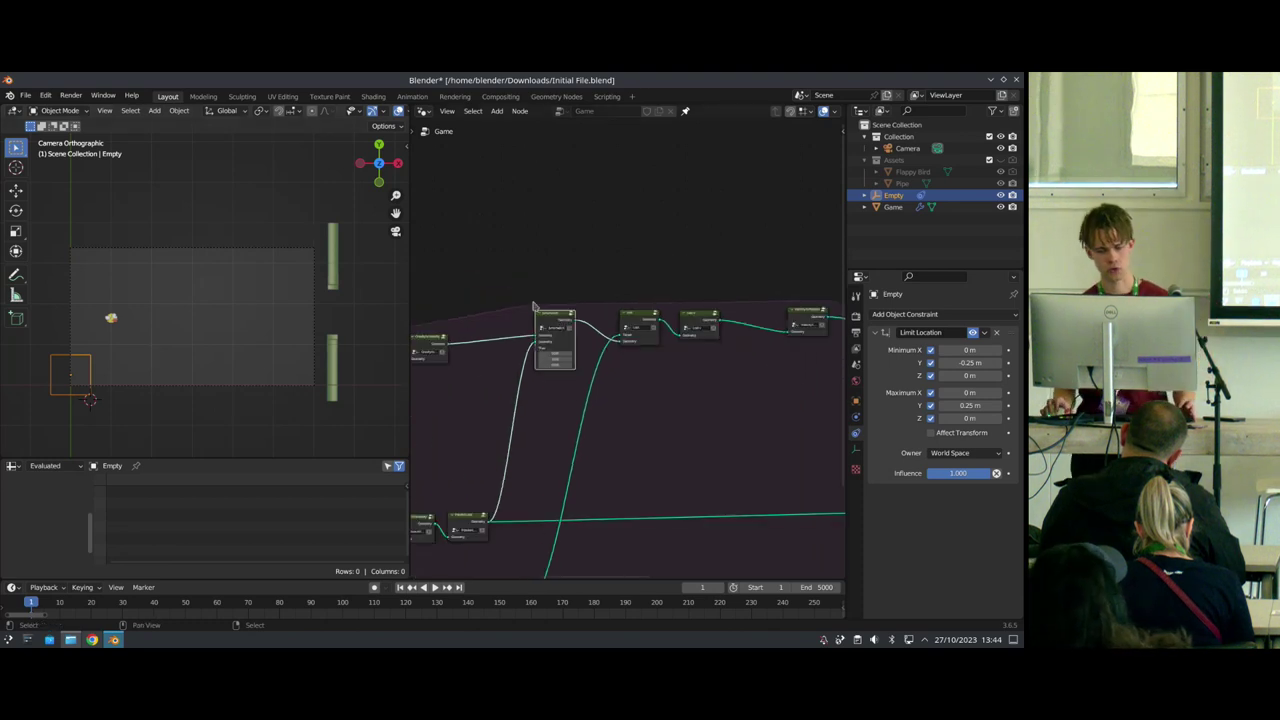
{"action": "scroll", "coordinate": [643, 390], "scroll_direction": "down", "scroll_amount": 2}
{"action": "middle_click_drag", "start_coordinate": [616, 438], "coordinate": [544, 338]}
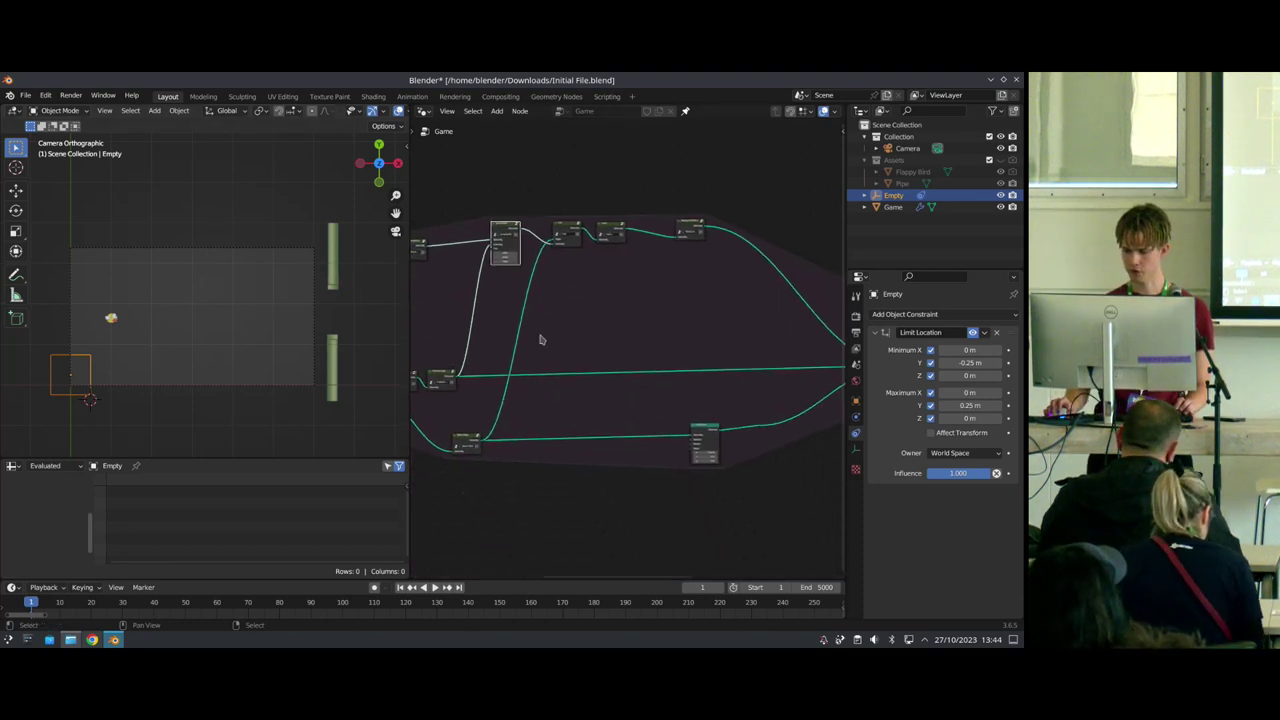
{"action": "scroll", "coordinate": [544, 338], "scroll_direction": "up", "scroll_amount": 2}
{"action": "key", "text": "shift+a"}
{"action": "key", "text": "s"}
{"action": "key", "text": "Escape"}
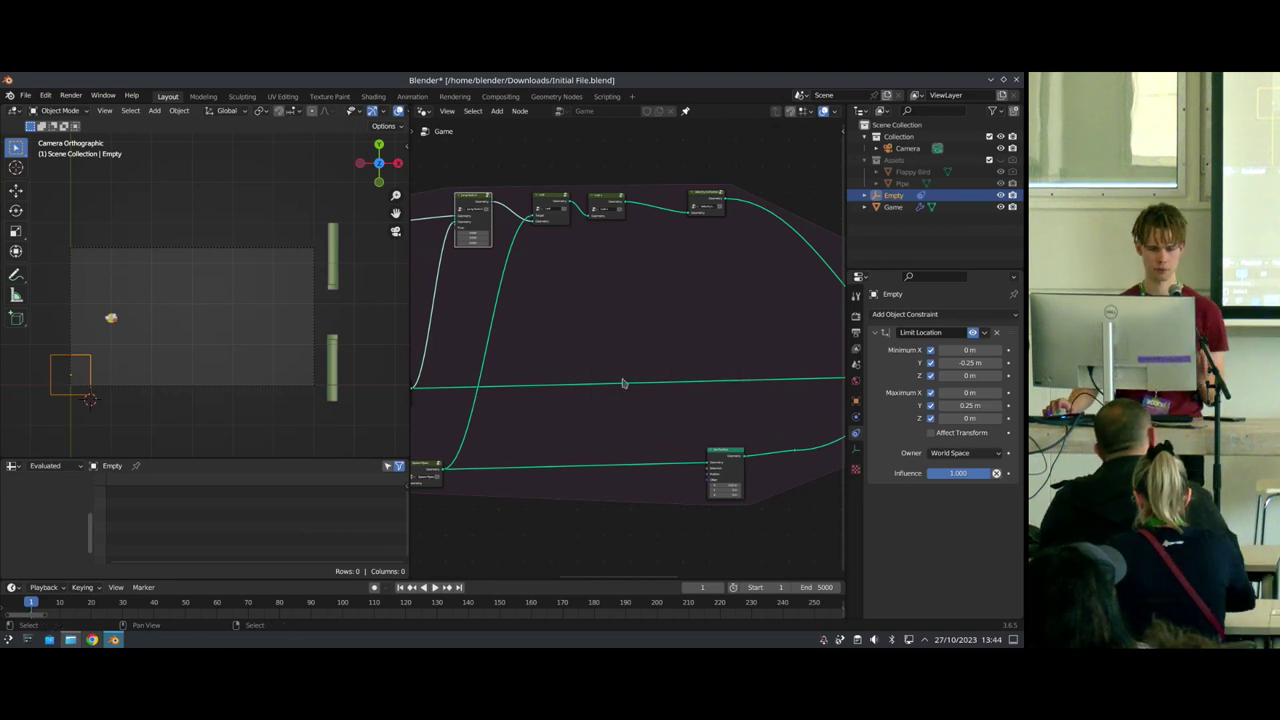
{"action": "middle_click_drag", "start_coordinate": [758, 426], "coordinate": [648, 377]}
{"action": "scroll", "coordinate": [645, 376], "scroll_direction": "down", "scroll_amount": 4}
{"action": "middle_click_drag", "start_coordinate": [525, 272], "coordinate": [589, 309]}
{"action": "scroll", "coordinate": [589, 309], "scroll_direction": "up", "scroll_amount": 7}
{"action": "left_click_drag", "start_coordinate": [512, 186], "coordinate": [504, 192]}
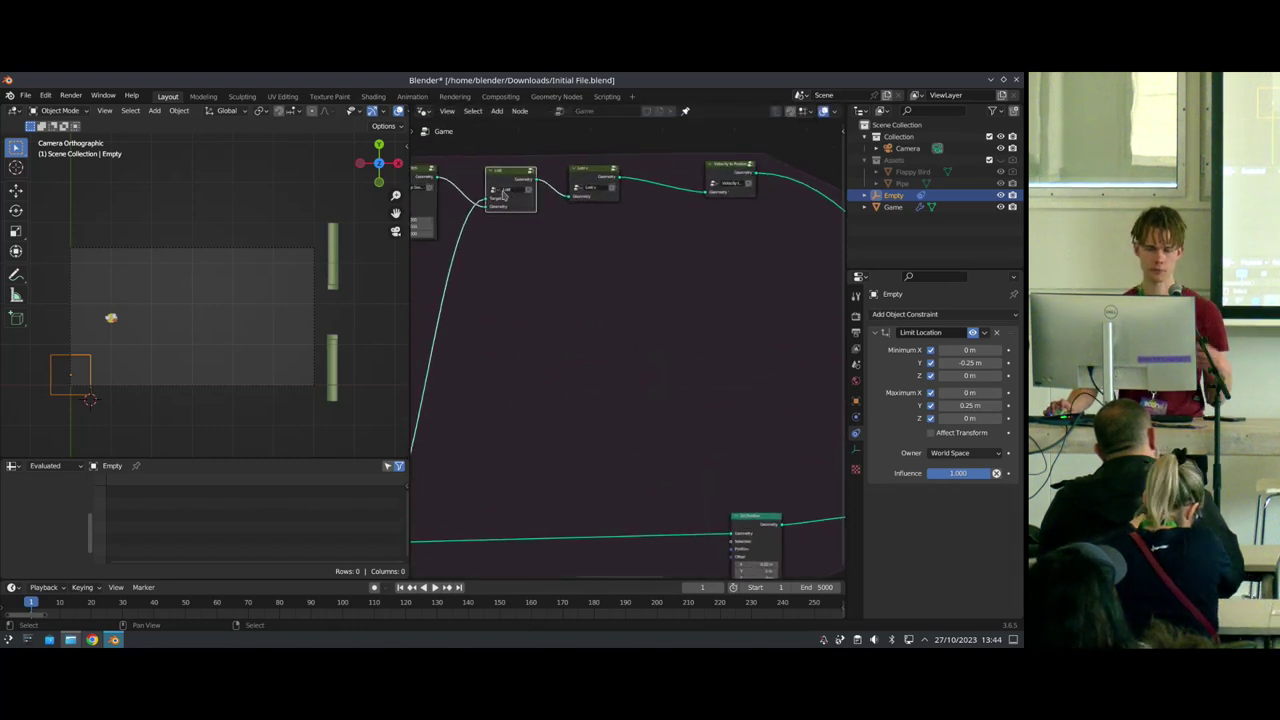
{"action": "scroll", "coordinate": [657, 358], "scroll_direction": "down", "scroll_amount": 4}
{"action": "middle_click_drag", "start_coordinate": [712, 417], "coordinate": [614, 372]}
{"action": "scroll", "coordinate": [614, 372], "scroll_direction": "up", "scroll_amount": 4}
Step: Add a Sample Index node near Set Position and feed it the game geometry
{"action": "left_click", "coordinate": [612, 450]}
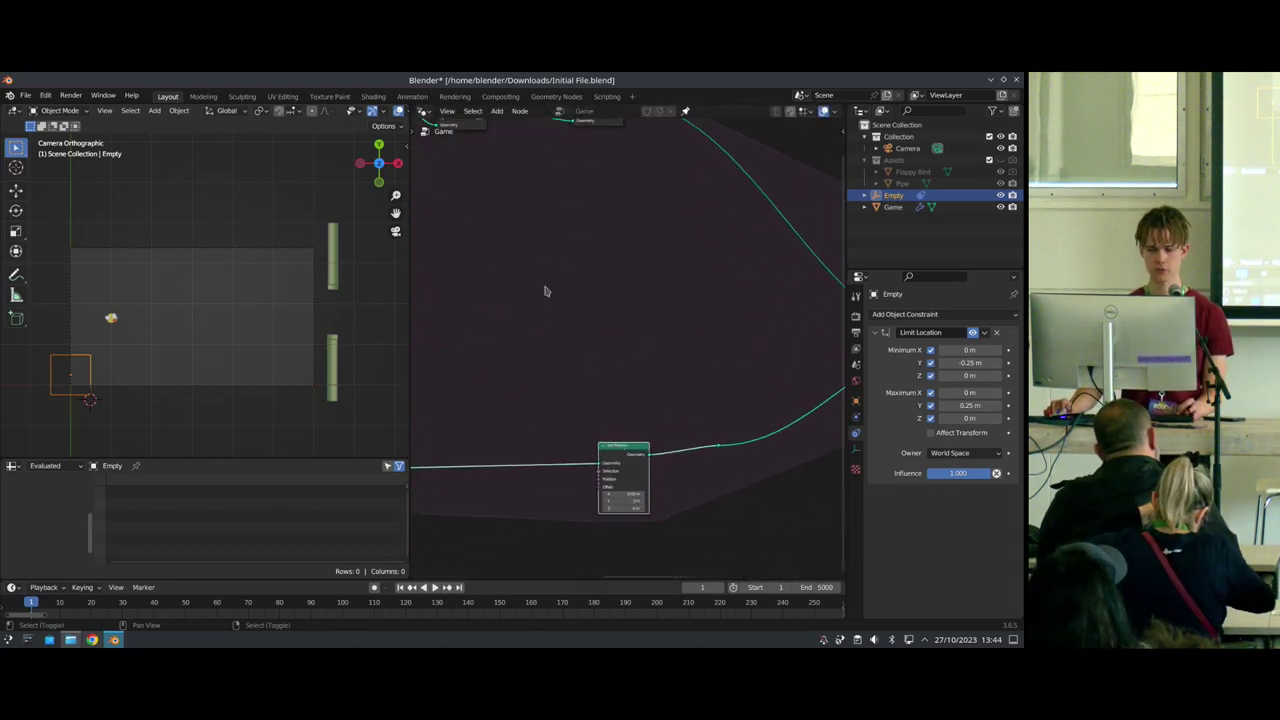
{"action": "key", "text": "shift+a"}
{"action": "type", "text": "sme"}
{"action": "type", "text": "ple inde"}
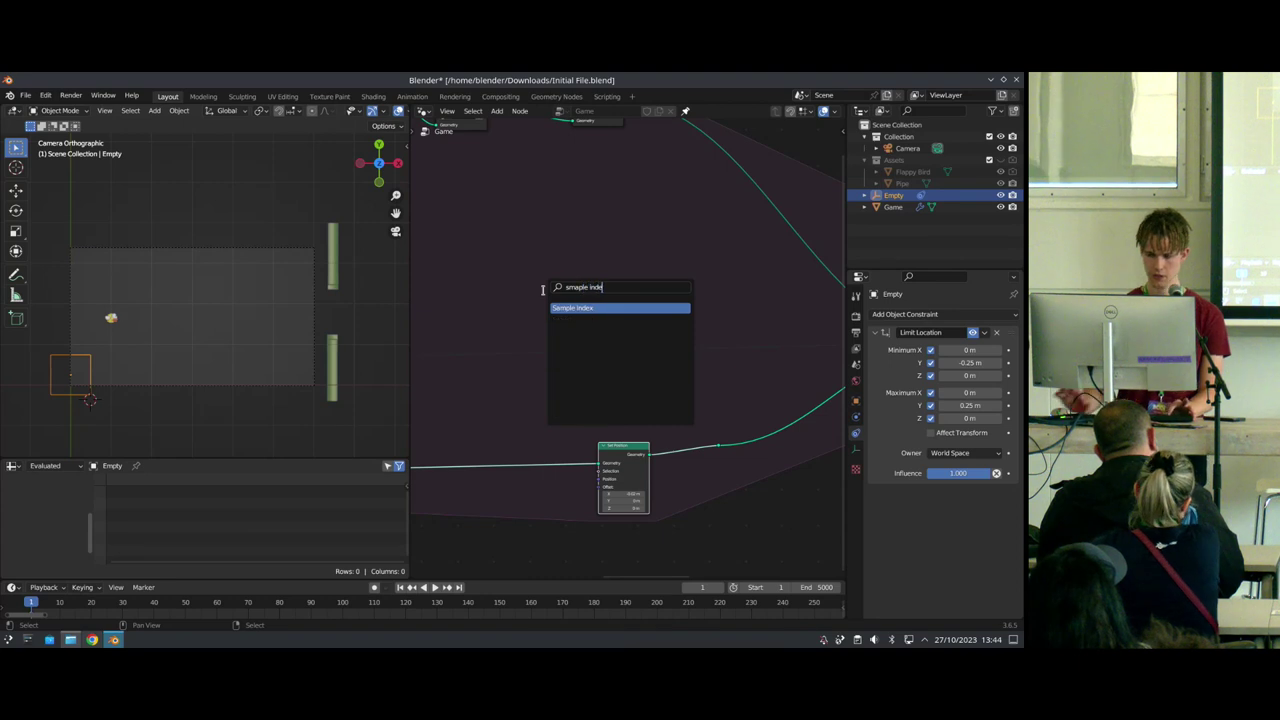
{"action": "key", "text": "Return"}
{"action": "left_click", "coordinate": [569, 391]}
{"action": "middle_click_drag", "start_coordinate": [489, 257], "coordinate": [585, 318]}
{"action": "scroll", "coordinate": [585, 318], "scroll_direction": "down", "scroll_amount": 3}
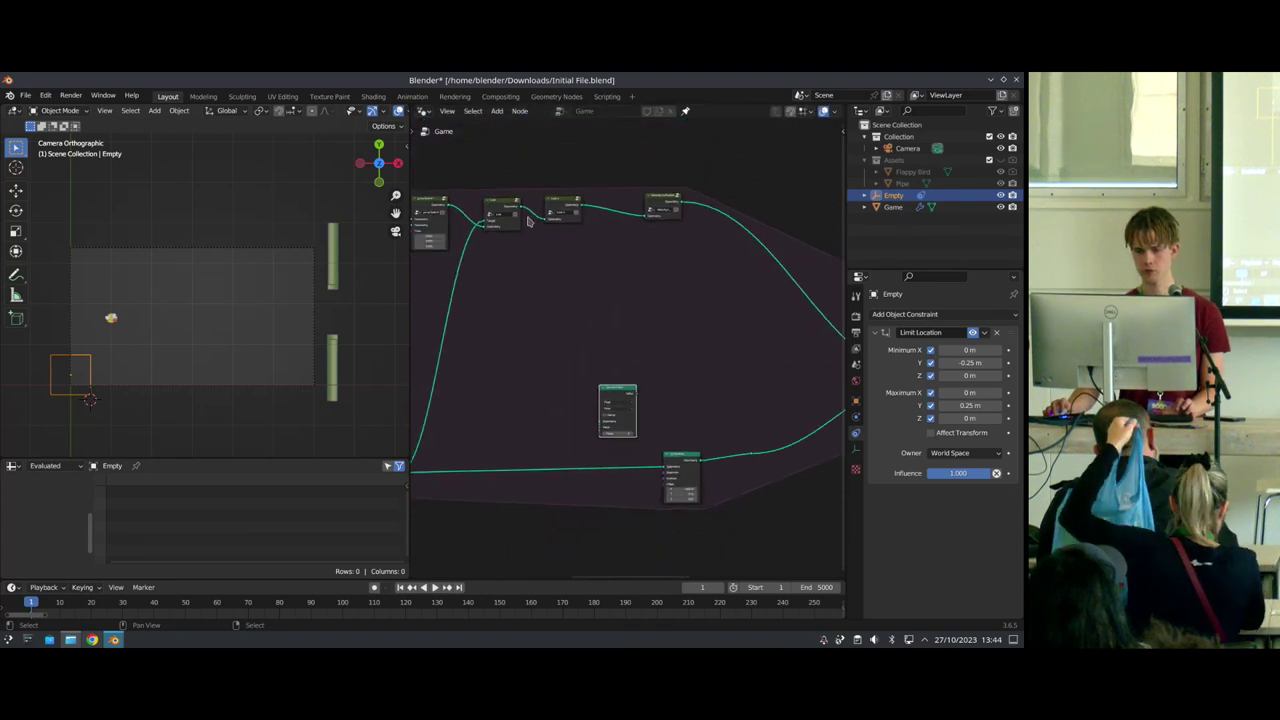
{"action": "left_click_drag", "start_coordinate": [616, 427], "coordinate": [602, 425]}
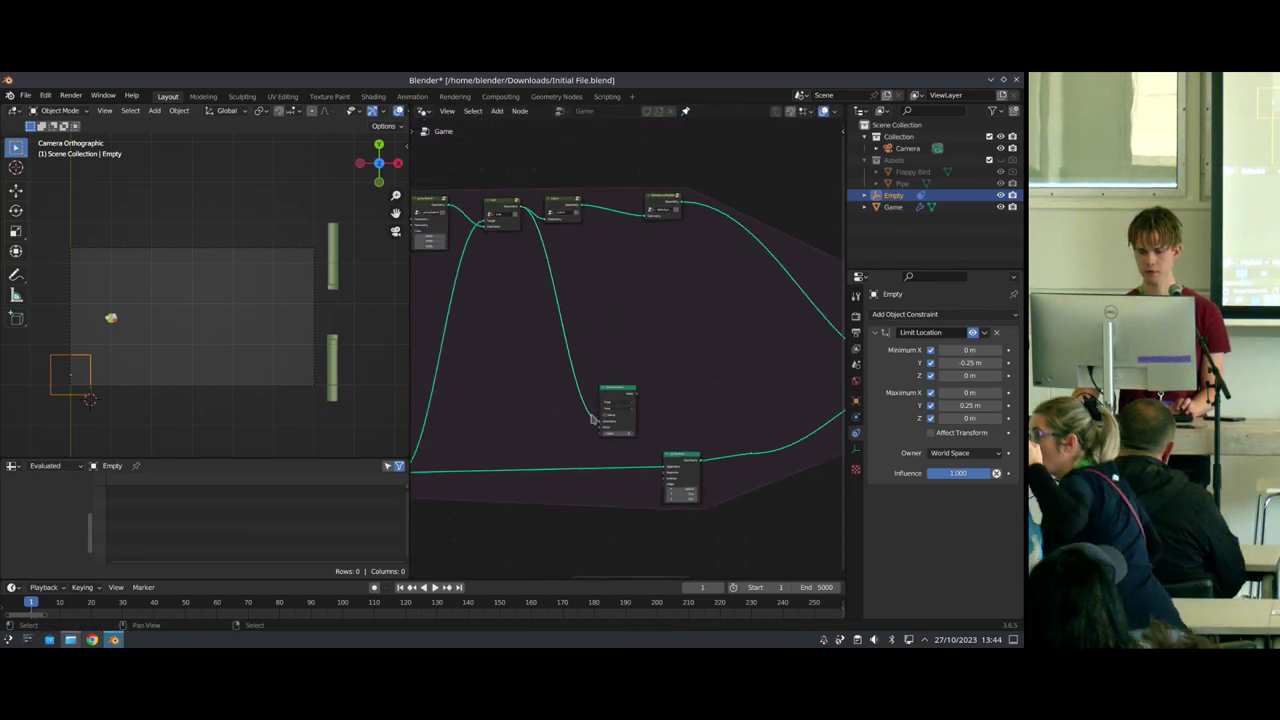
{"action": "scroll", "coordinate": [592, 420], "scroll_direction": "up", "scroll_amount": 2}
Step: Add a Named Attribute reading 'lost' and set Sample Index's data type to Boolean
{"action": "key", "text": "shift+a"}
{"action": "type", "text": "named"}
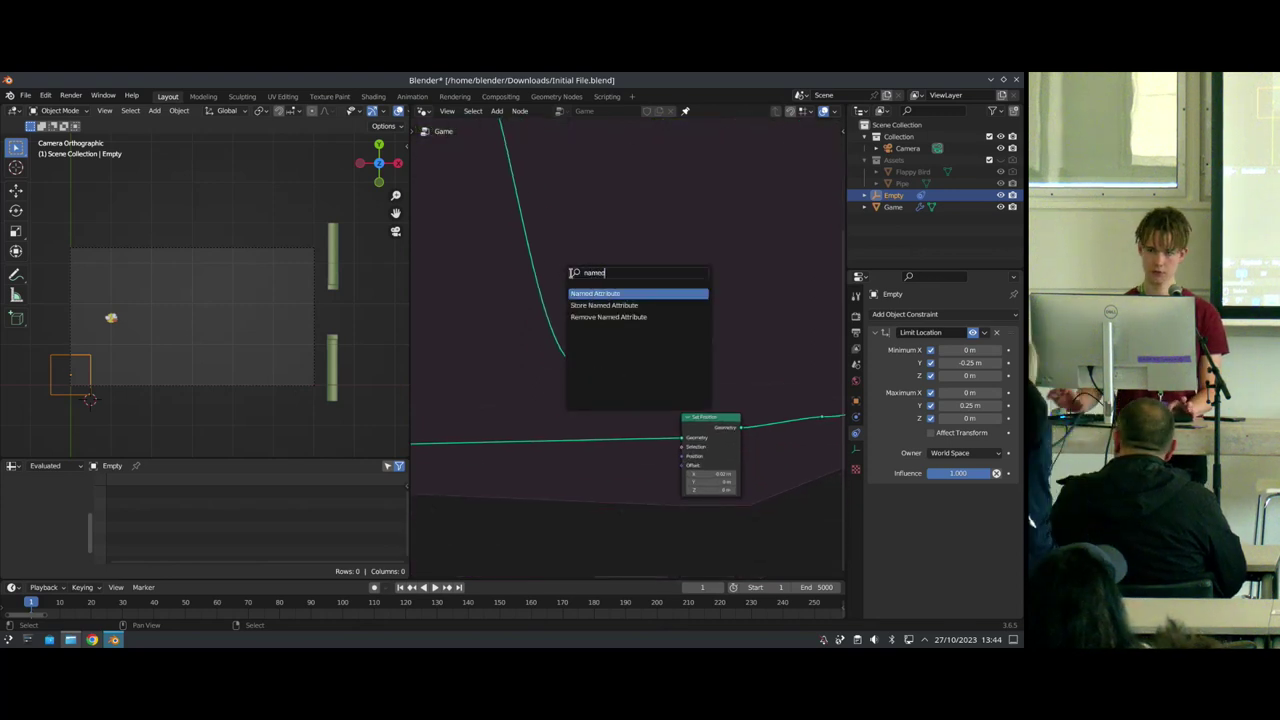
{"action": "key", "text": "Return"}
{"action": "left_click", "coordinate": [453, 373]}
{"action": "left_click", "coordinate": [491, 408]}
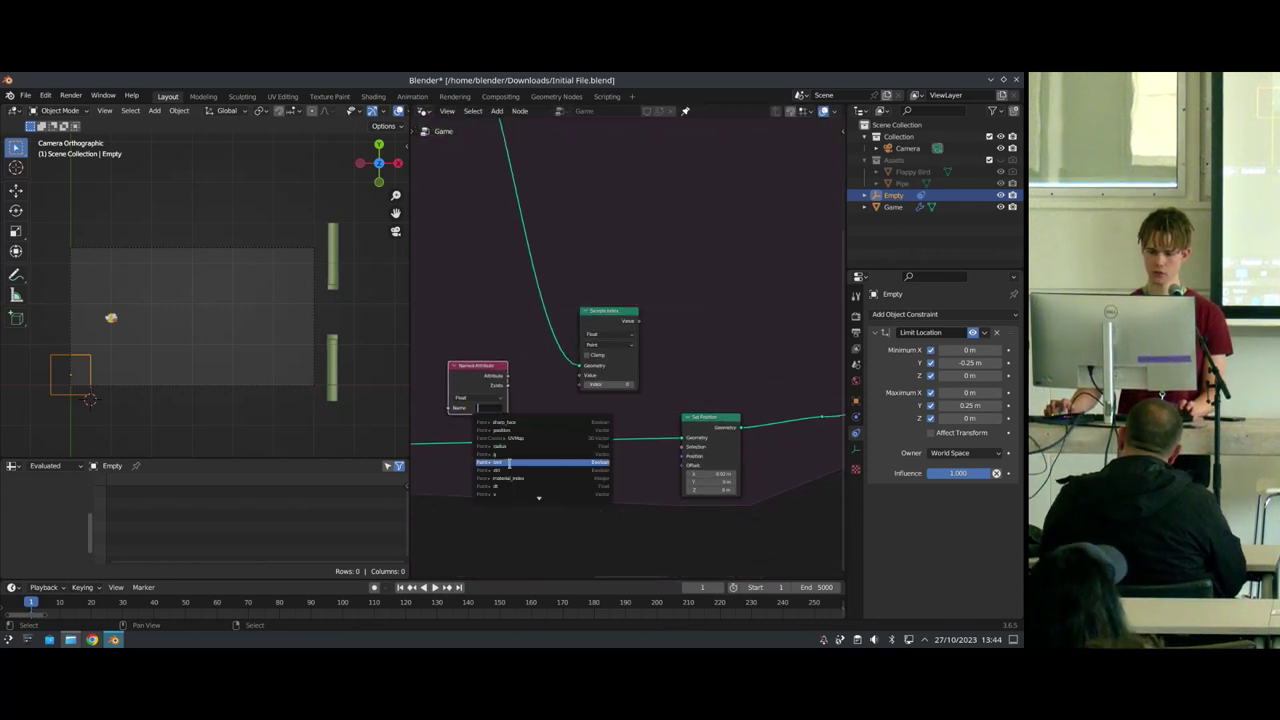
{"action": "type", "text": "l"}
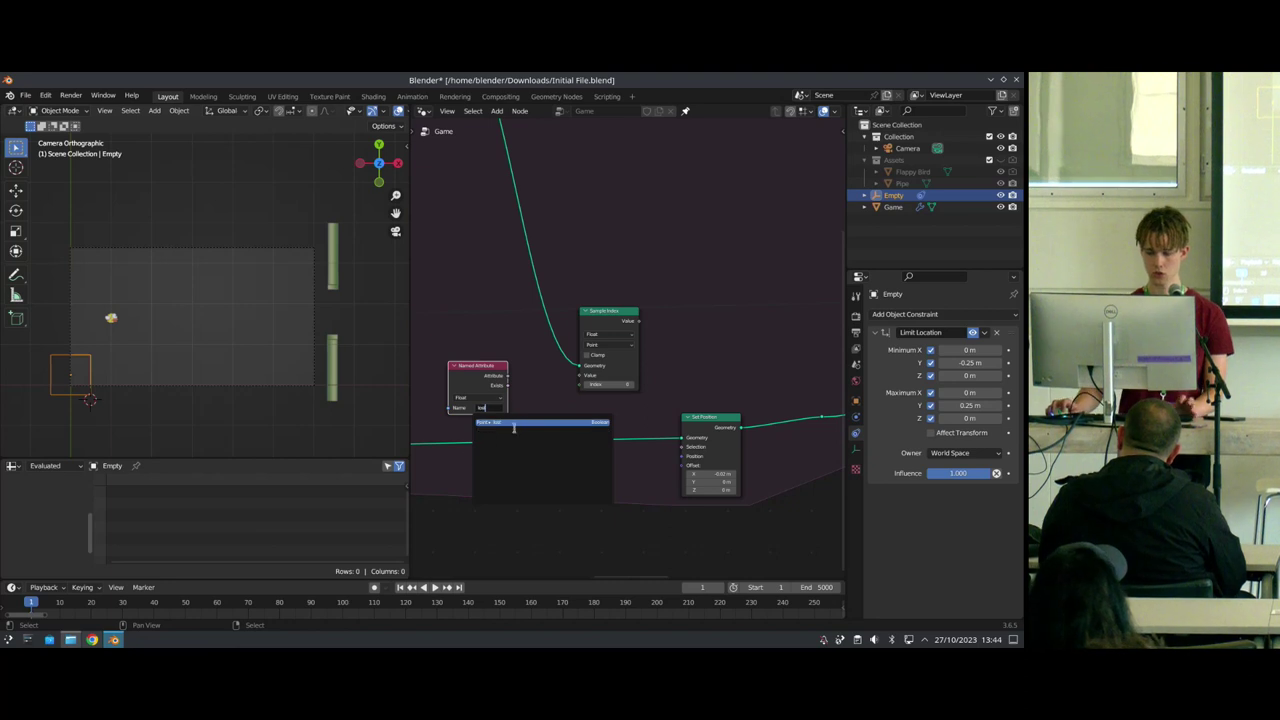
{"action": "left_click", "coordinate": [513, 424]}
{"action": "left_click_drag", "start_coordinate": [586, 383], "coordinate": [586, 383]}
{"action": "left_click", "coordinate": [601, 335]}
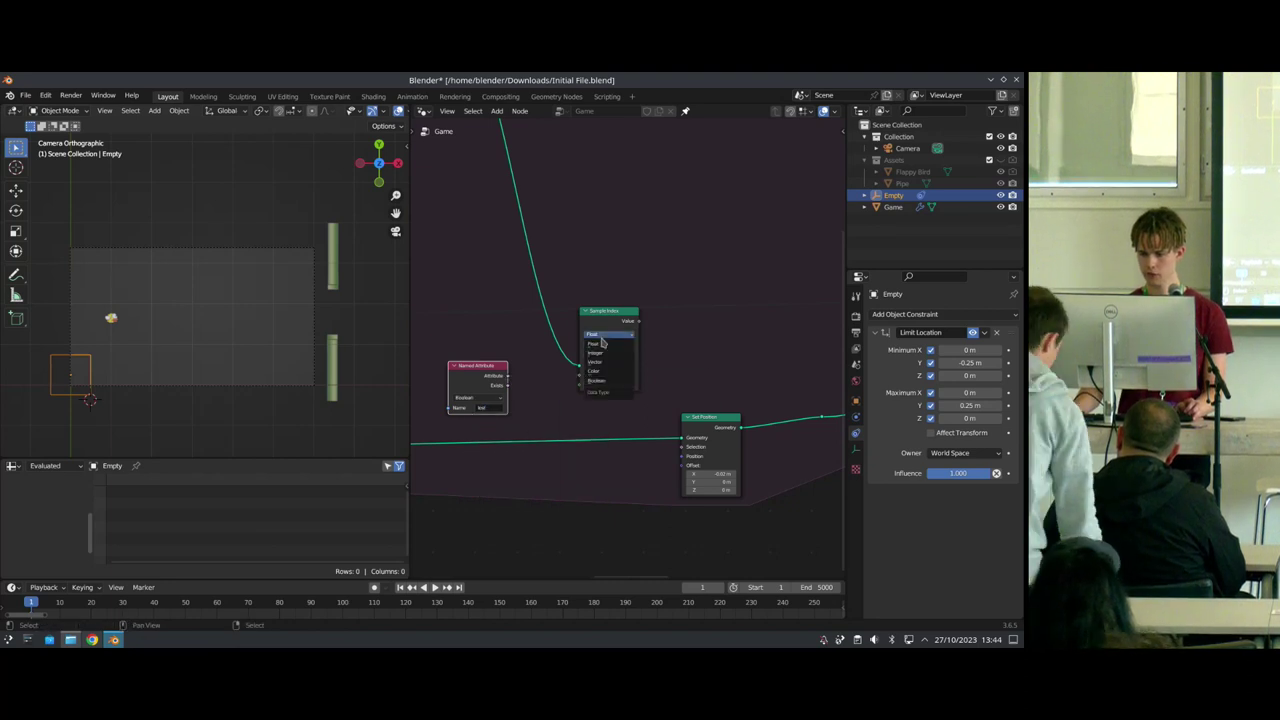
{"action": "left_click", "coordinate": [597, 380]}
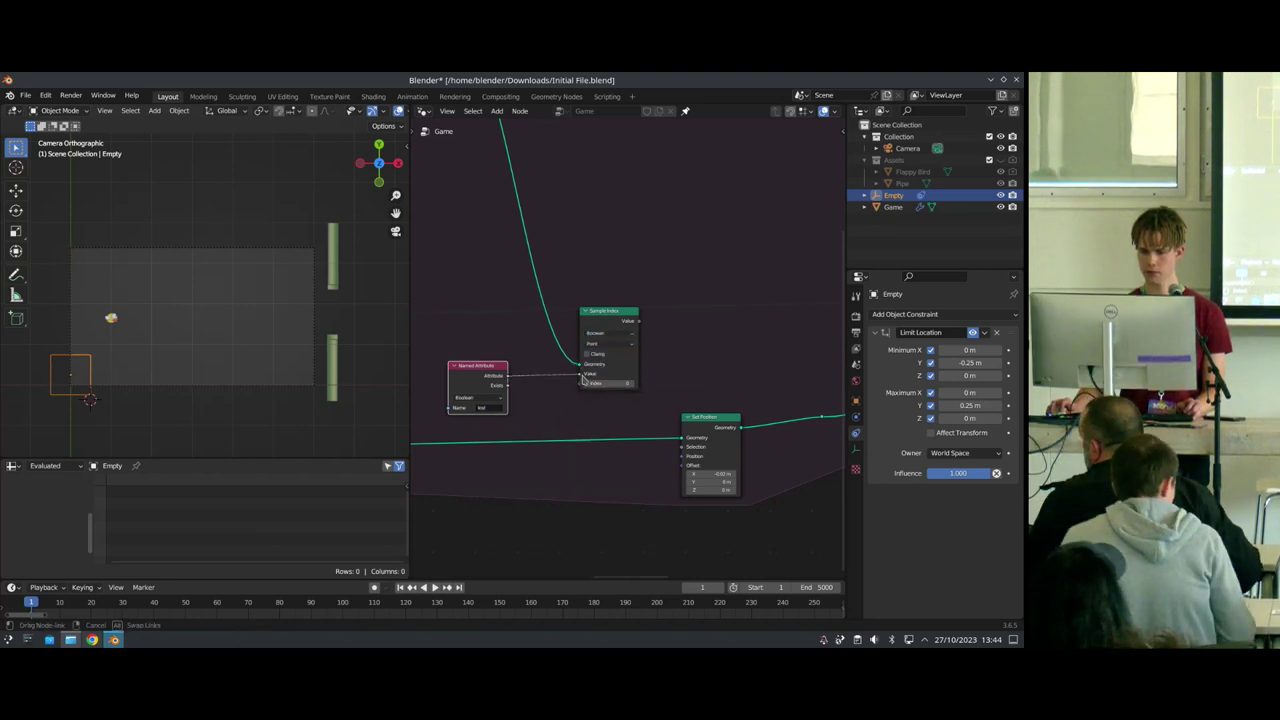
{"action": "scroll", "coordinate": [493, 380], "scroll_direction": "up", "scroll_amount": 4}
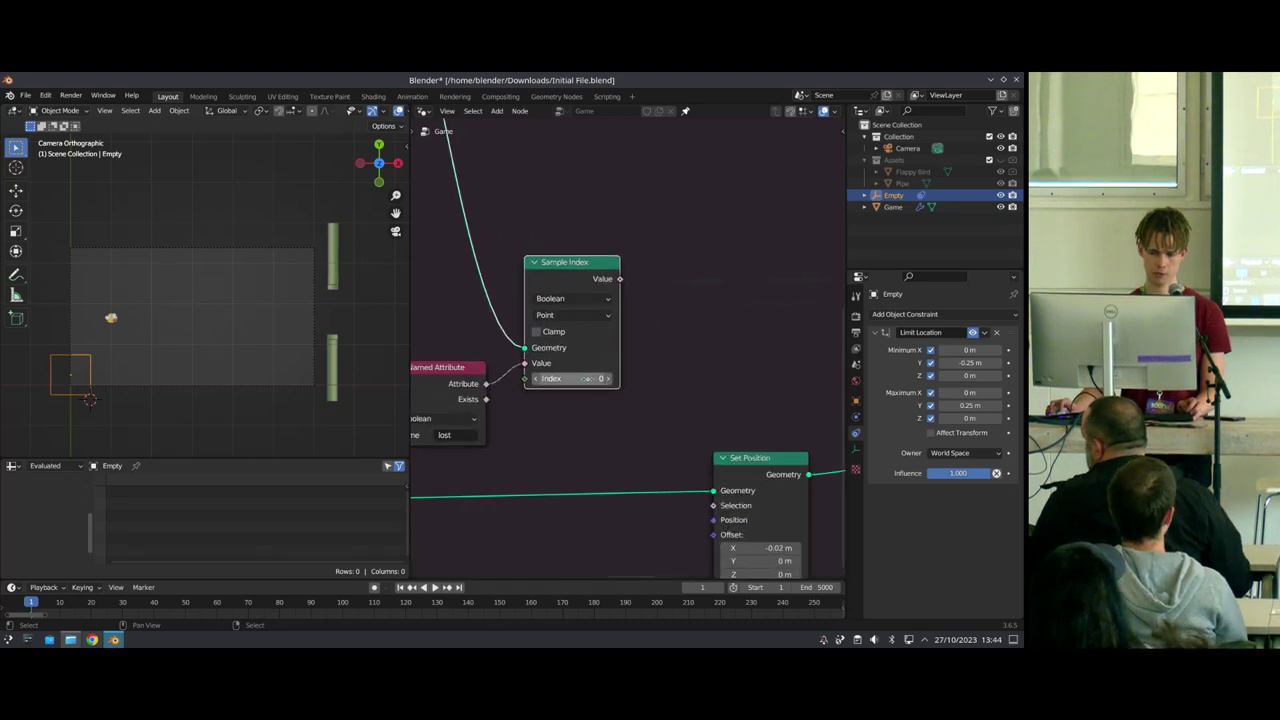
{"action": "scroll", "coordinate": [590, 378], "scroll_direction": "down", "scroll_amount": 1}
{"action": "scroll", "coordinate": [612, 365], "scroll_direction": "up", "scroll_amount": 6}
{"action": "scroll", "coordinate": [650, 304], "scroll_direction": "down", "scroll_amount": 5}
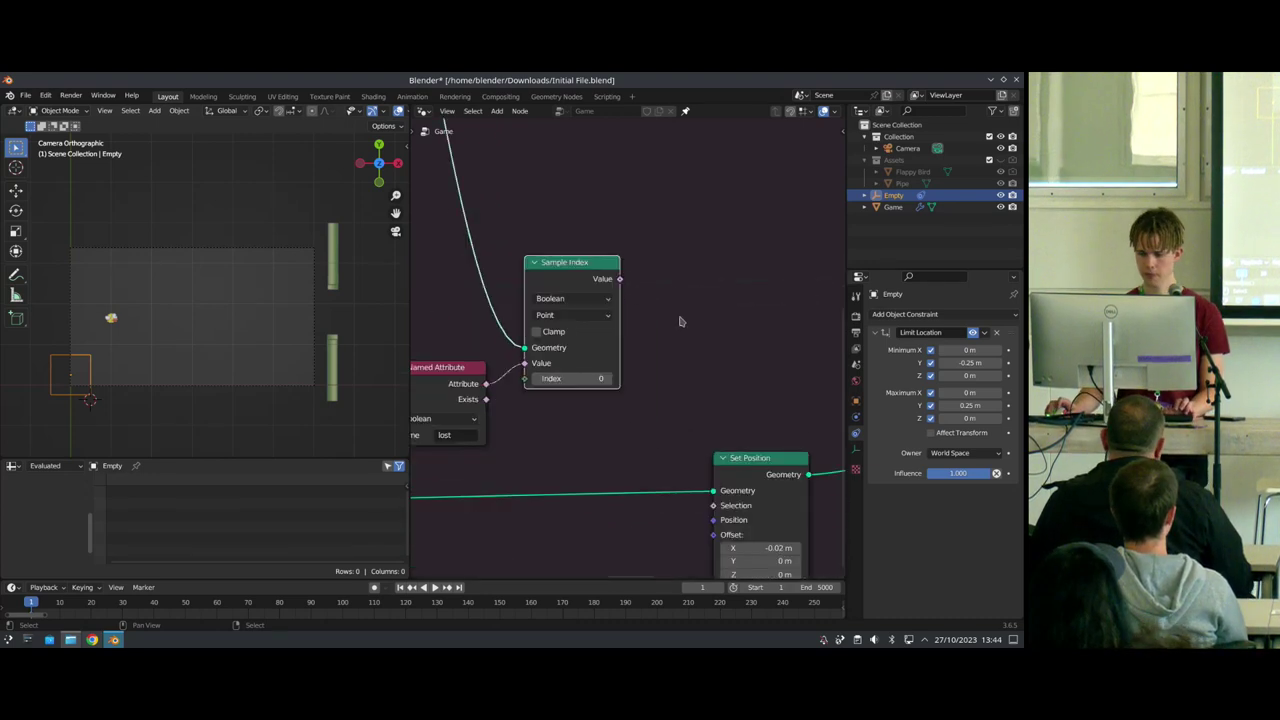
{"action": "key", "text": "shift+a"}
Step: Add a Vector Switch below Set Position and link its output to the Offset
{"action": "type", "text": "sswithc"}
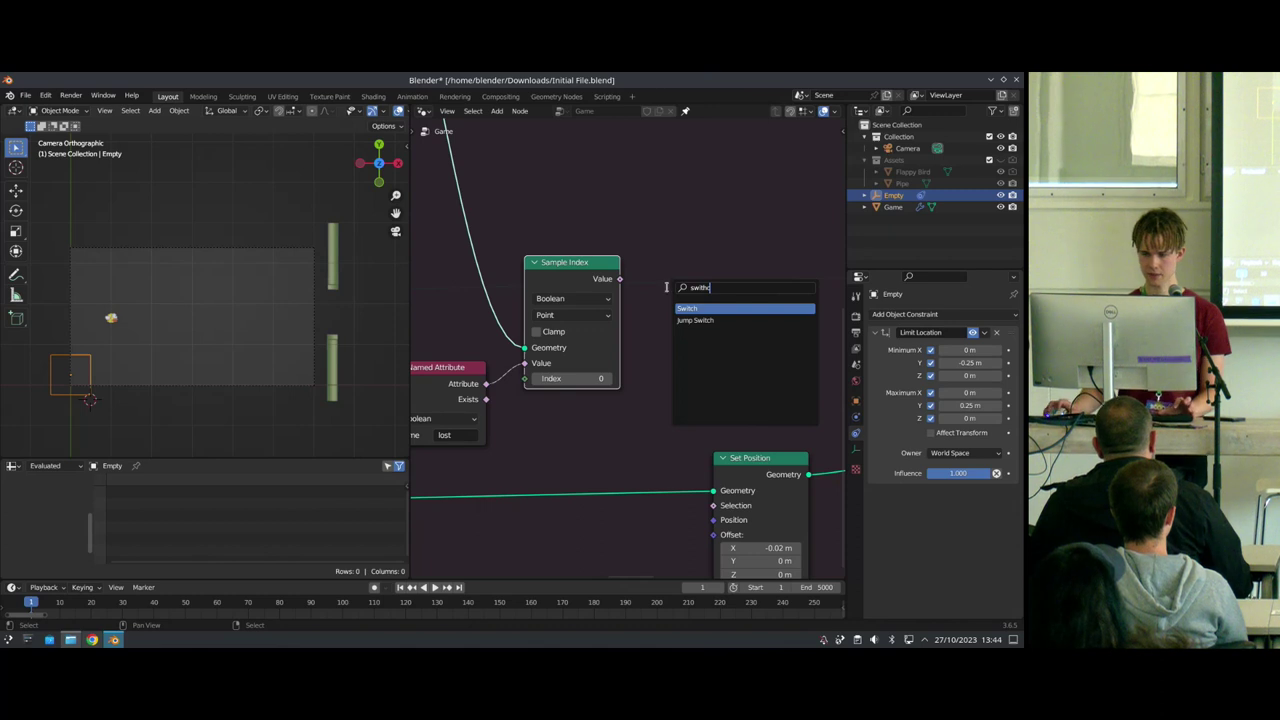
{"action": "left_click", "coordinate": [715, 307]}
{"action": "left_click", "coordinate": [630, 534]}
{"action": "middle_click_drag", "start_coordinate": [630, 534], "coordinate": [595, 410]}
{"action": "scroll", "coordinate": [655, 440], "scroll_direction": "up", "scroll_amount": 3}
{"action": "left_click", "coordinate": [731, 334]}
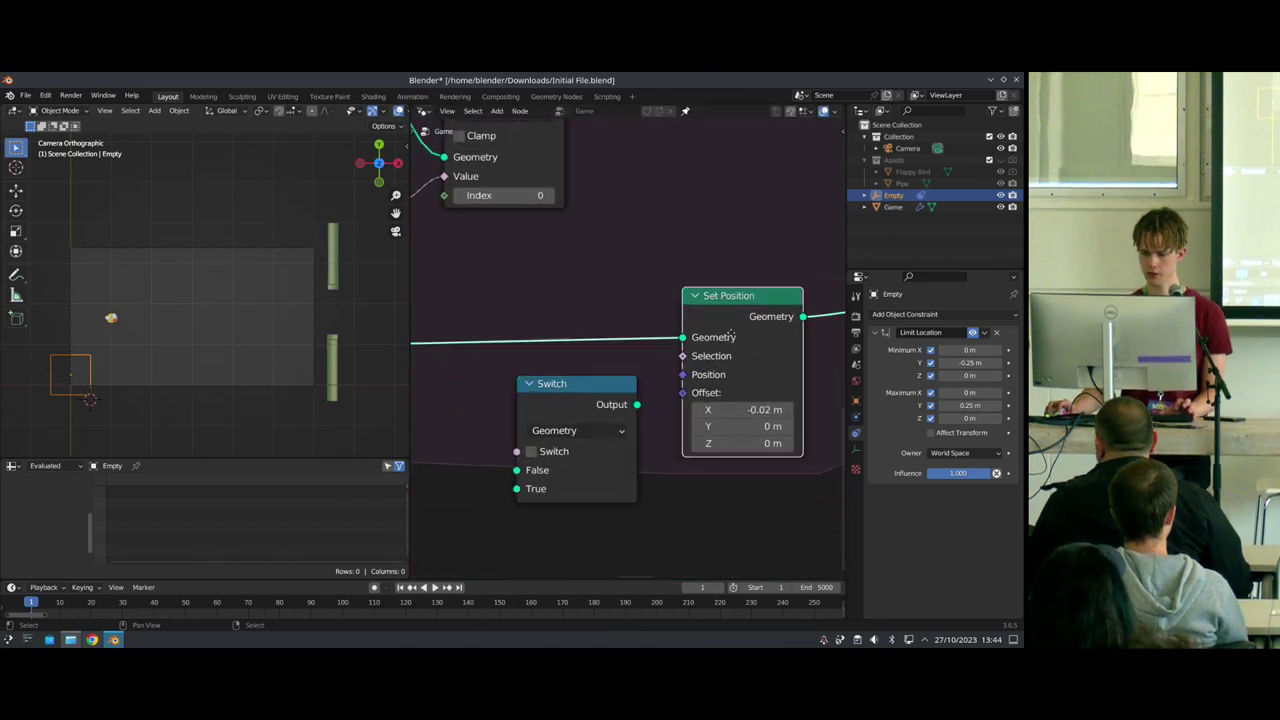
{"action": "left_click", "coordinate": [578, 430]}
{"action": "left_click", "coordinate": [576, 356]}
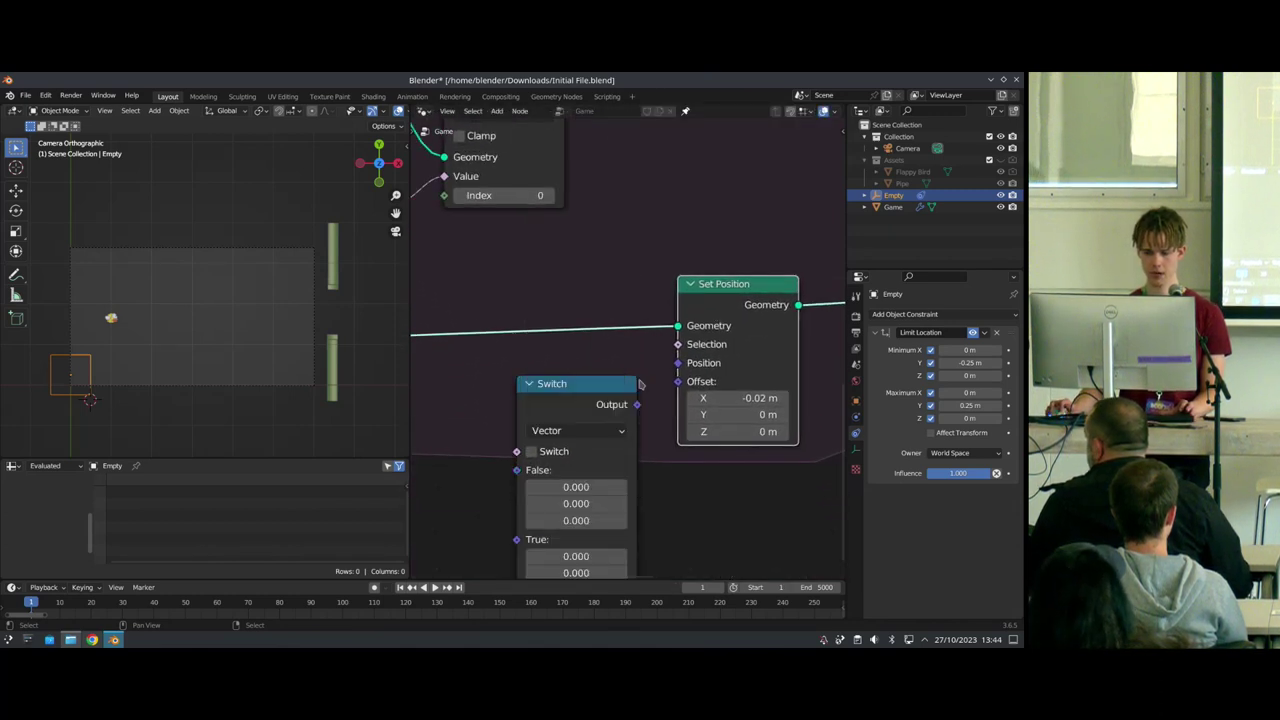
{"action": "left_click_drag", "start_coordinate": [637, 404], "coordinate": [678, 381]}
{"action": "scroll", "coordinate": [666, 466], "scroll_direction": "down", "scroll_amount": 2}
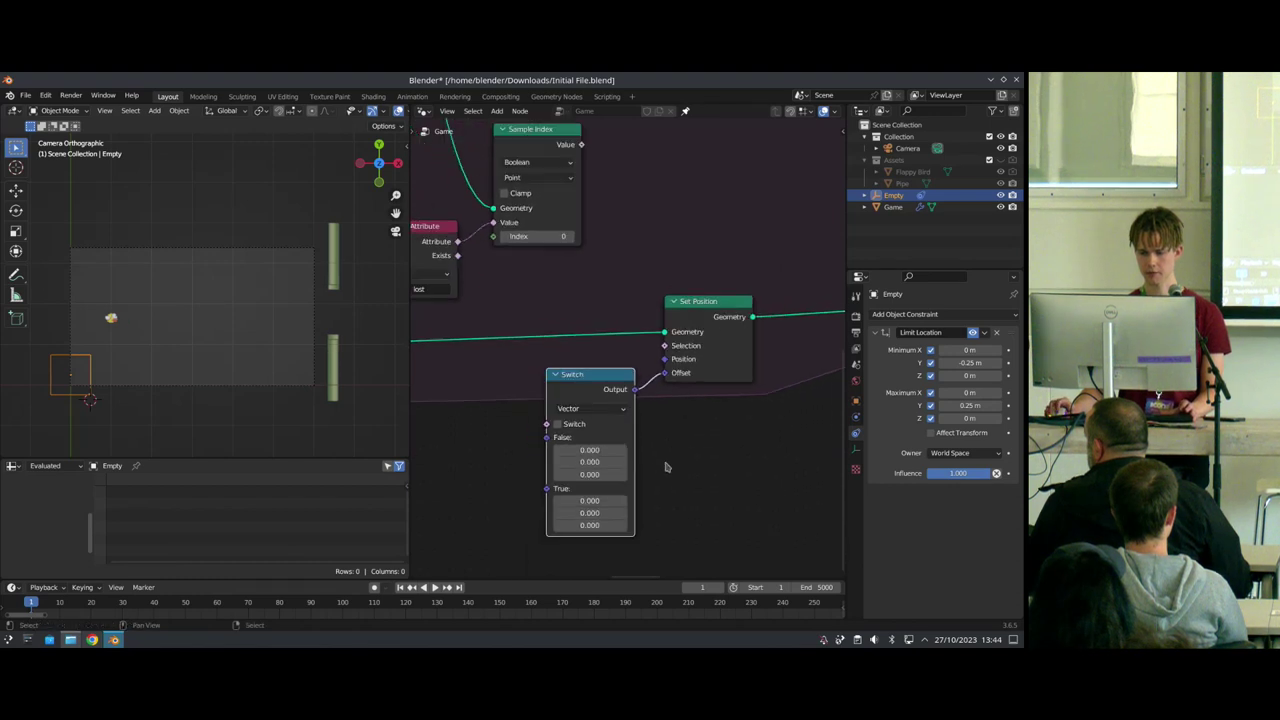
{"action": "scroll", "coordinate": [666, 466], "scroll_direction": "up", "scroll_amount": 2}
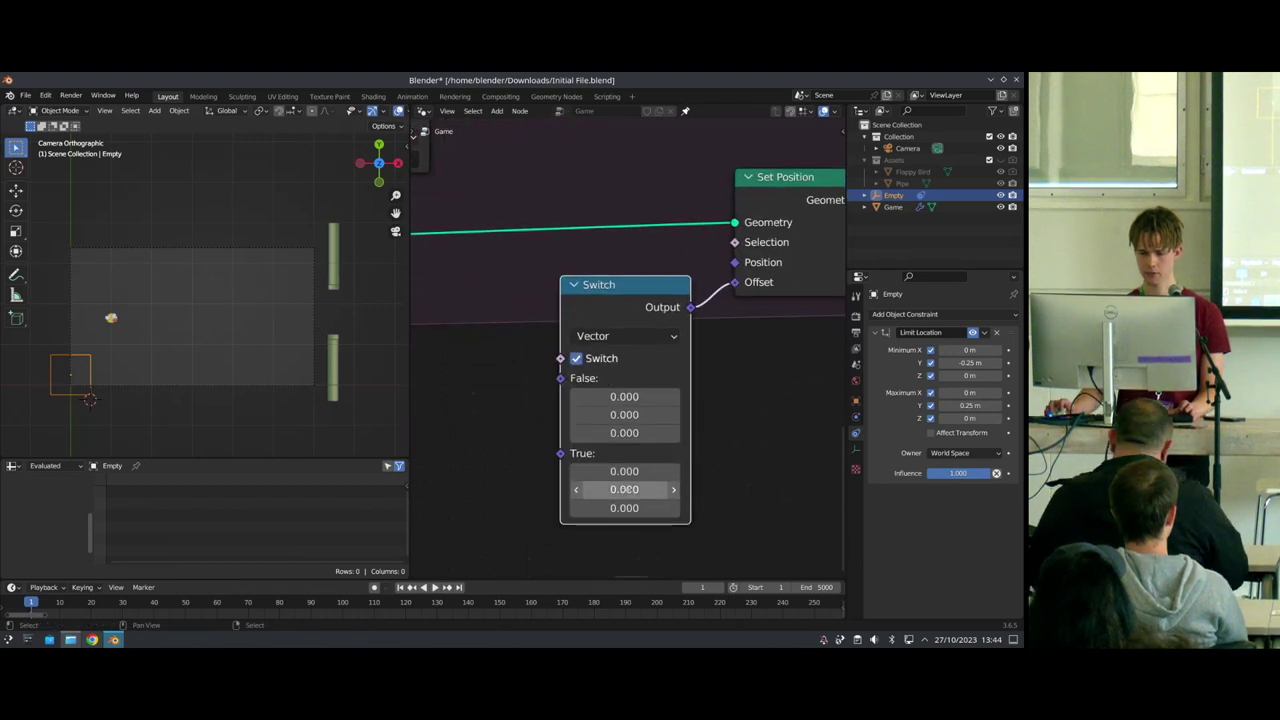
Step: Set the Switch's False X to -0.02, drive it from Sample Index Value, and test-play
{"action": "left_click", "coordinate": [625, 400]}
{"action": "type", "text": "-0.02"}
{"action": "key", "text": "Return"}
{"action": "scroll", "coordinate": [655, 345], "scroll_direction": "down", "scroll_amount": 2}
{"action": "middle_click_drag", "start_coordinate": [642, 162], "coordinate": [651, 207]}
{"action": "left_click_drag", "start_coordinate": [626, 141], "coordinate": [604, 395]}
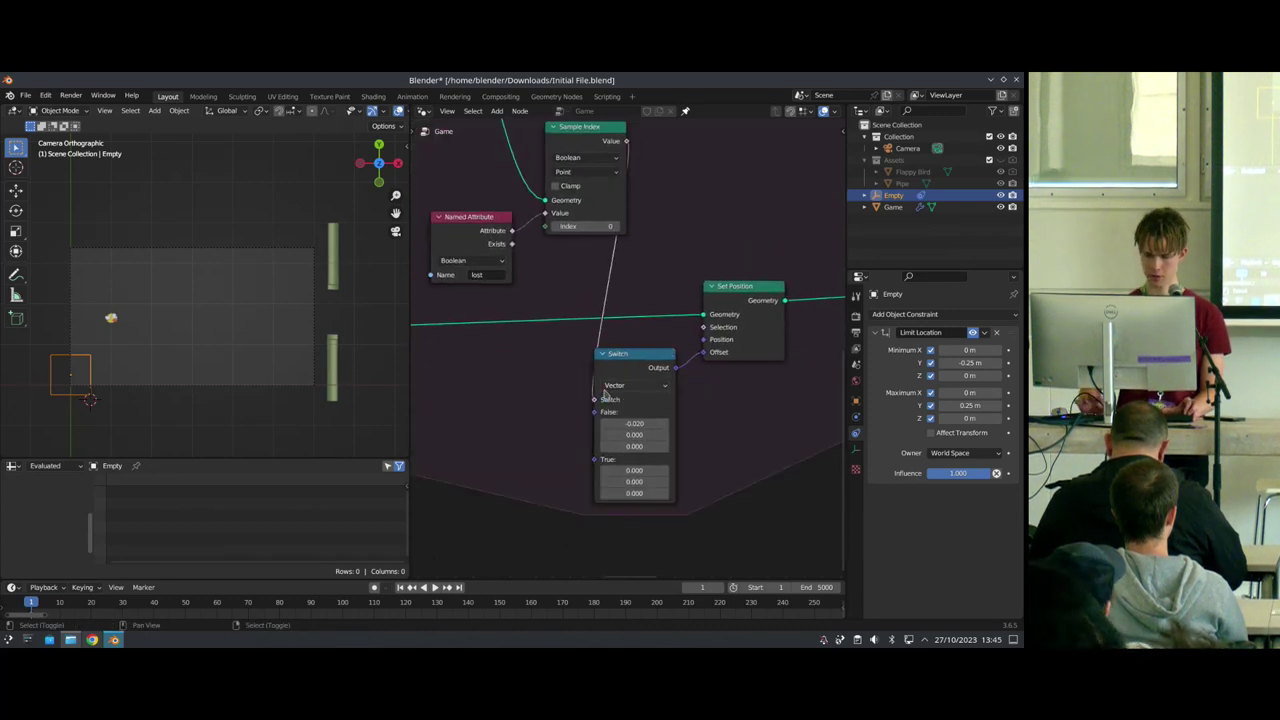
{"action": "key", "text": "space"}
{"action": "key", "text": "g"}
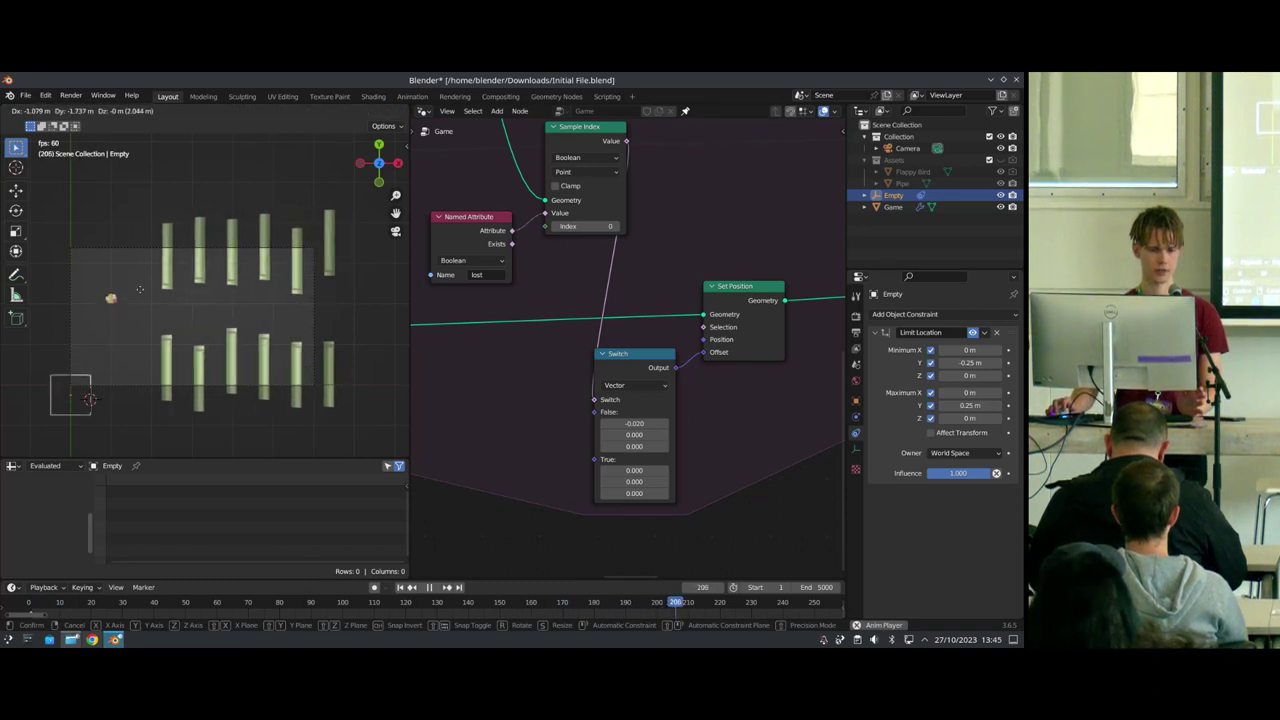
Step: End the test run at frame 1 and group the four lost-check and offset nodes
{"action": "left_click", "coordinate": [130, 242]}
{"action": "key", "text": "space"}
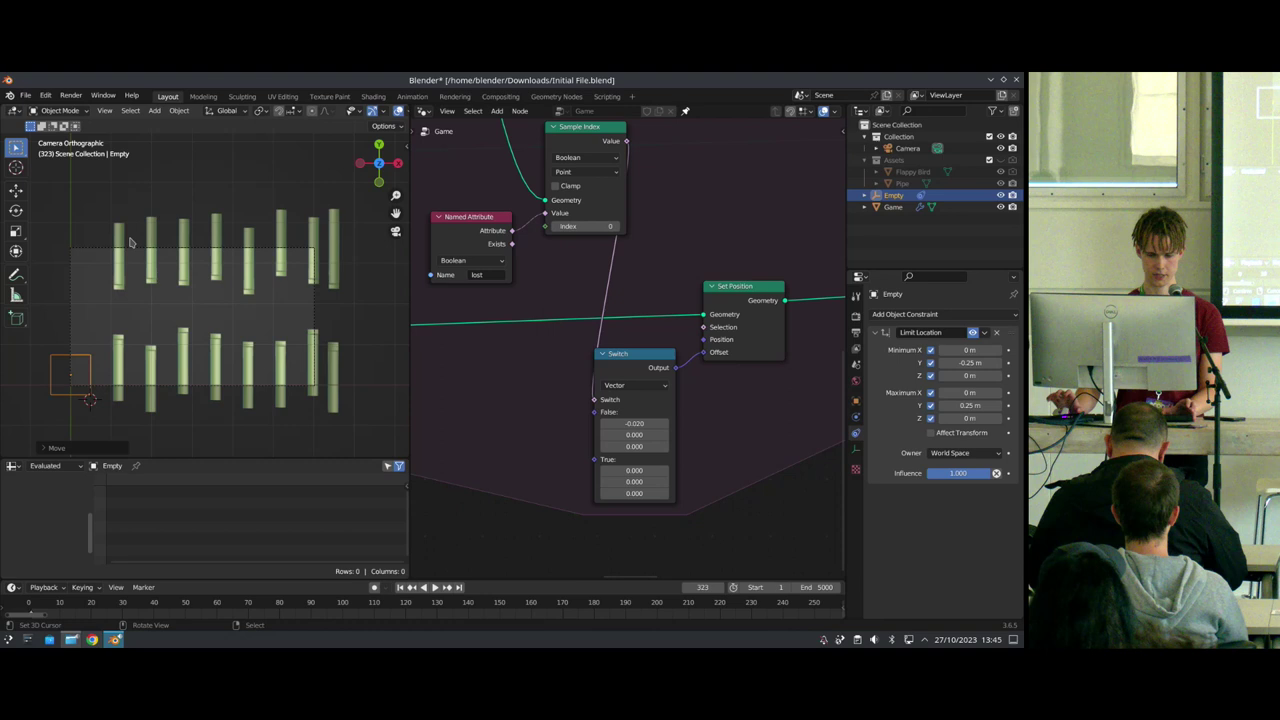
{"action": "key", "text": "shift+Left"}
{"action": "scroll", "coordinate": [486, 334], "scroll_direction": "down", "scroll_amount": 2}
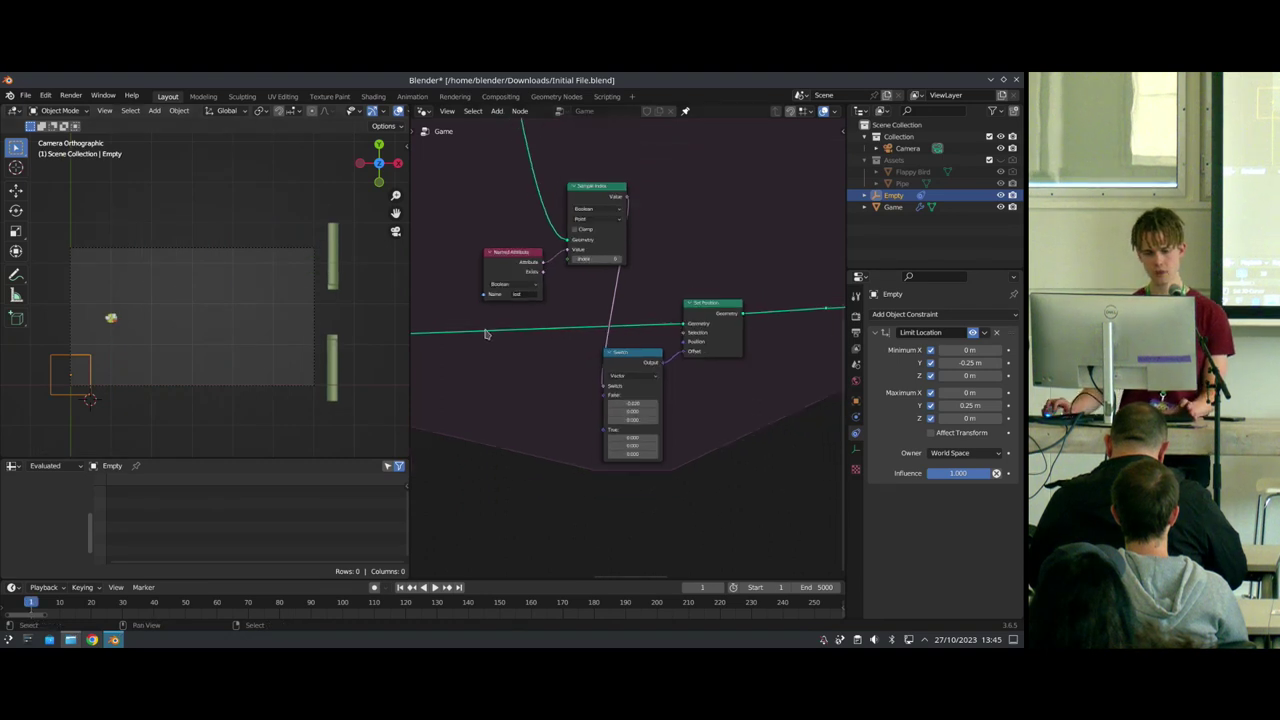
{"action": "scroll", "coordinate": [586, 322], "scroll_direction": "down", "scroll_amount": 3}
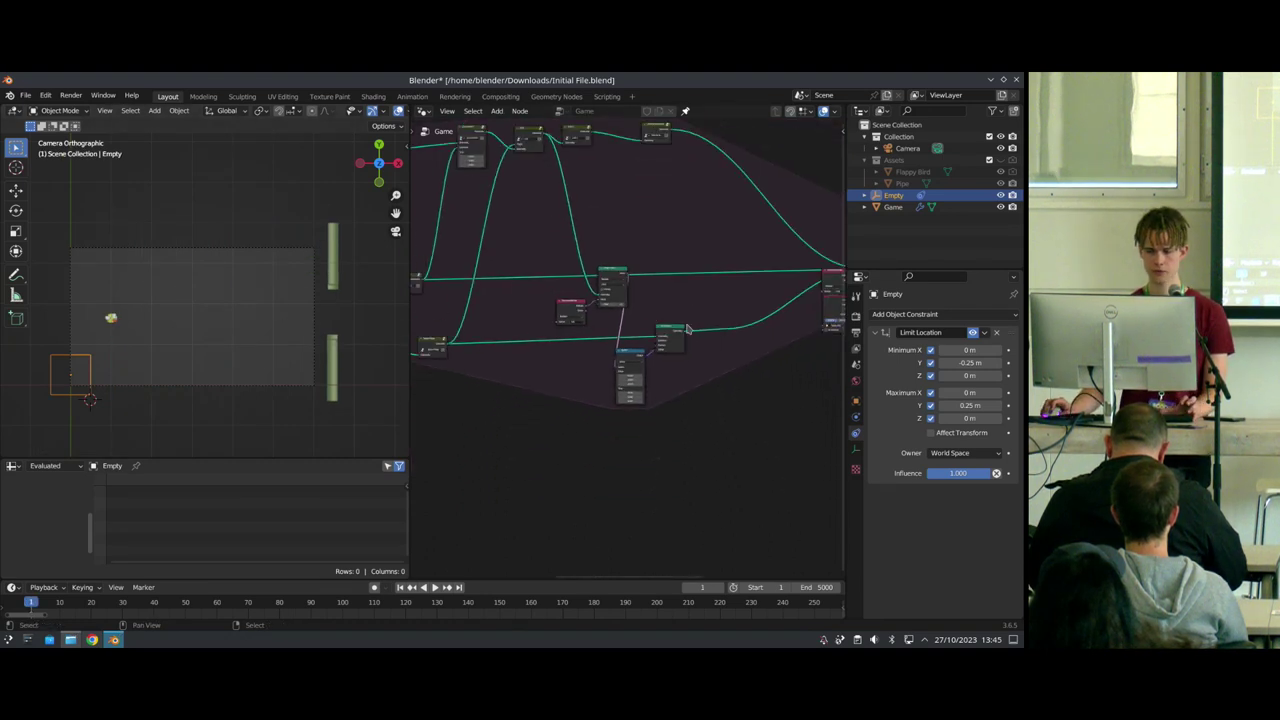
{"action": "left_click_drag", "start_coordinate": [665, 452], "coordinate": [548, 290]}
{"action": "key", "text": "ctrl+g"}
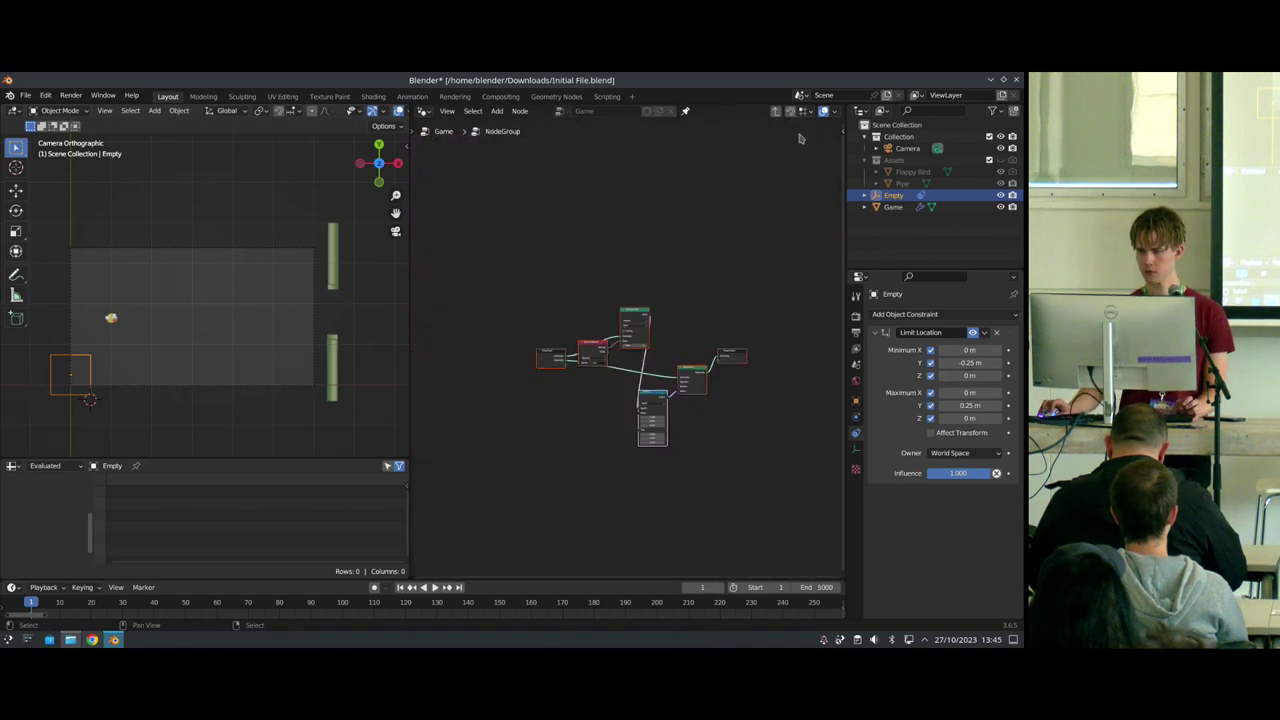
{"action": "left_click", "coordinate": [776, 112]}
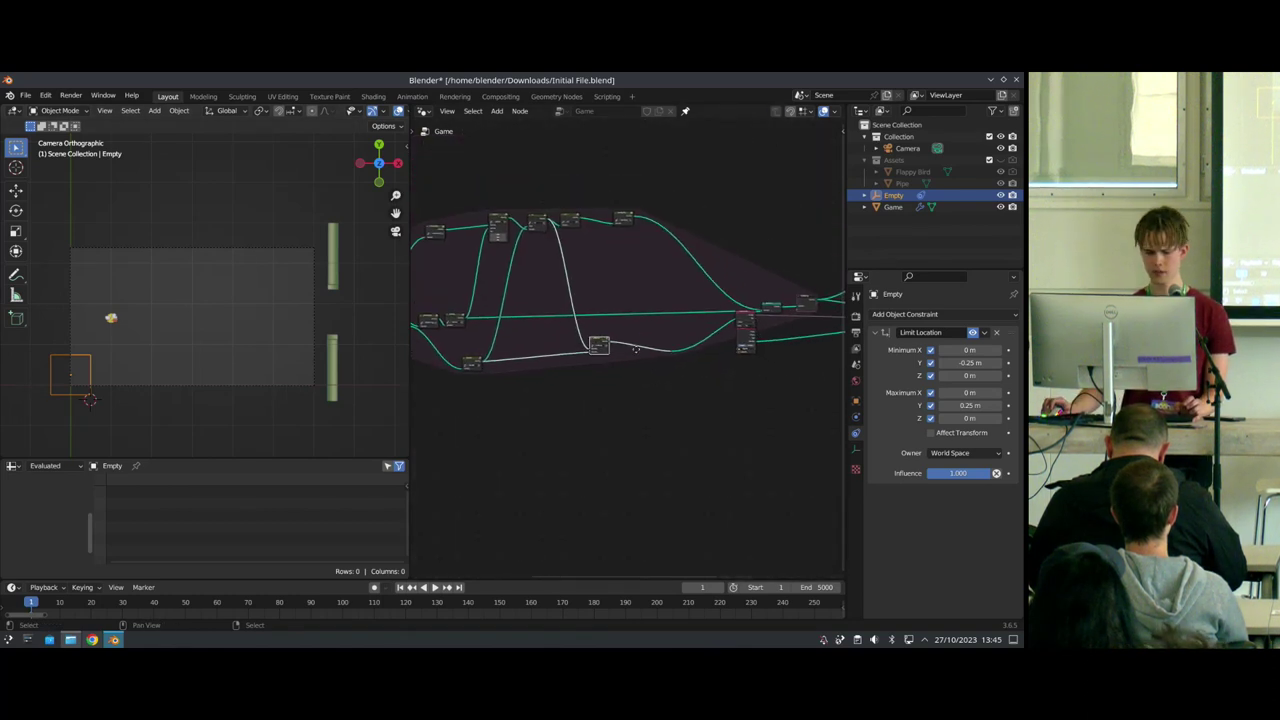
Step: Tidy the output nodes, moving Named Attribute off Object Info and raising Instance on Points
{"action": "scroll", "coordinate": [643, 356], "scroll_direction": "down", "scroll_amount": 3}
{"action": "middle_click_drag", "start_coordinate": [772, 356], "coordinate": [622, 400]}
{"action": "scroll", "coordinate": [444, 402], "scroll_direction": "up", "scroll_amount": 4}
{"action": "left_click_drag", "start_coordinate": [561, 444], "coordinate": [514, 341]}
{"action": "key", "text": "g"}
{"action": "left_click", "coordinate": [764, 367]}
{"action": "middle_click_drag", "start_coordinate": [764, 367], "coordinate": [575, 385]}
{"action": "scroll", "coordinate": [580, 380], "scroll_direction": "up", "scroll_amount": 5}
{"action": "left_click_drag", "start_coordinate": [520, 368], "coordinate": [527, 327]}
{"action": "middle_click_drag", "start_coordinate": [697, 365], "coordinate": [640, 330]}
{"action": "left_click_drag", "start_coordinate": [648, 321], "coordinate": [630, 296]}
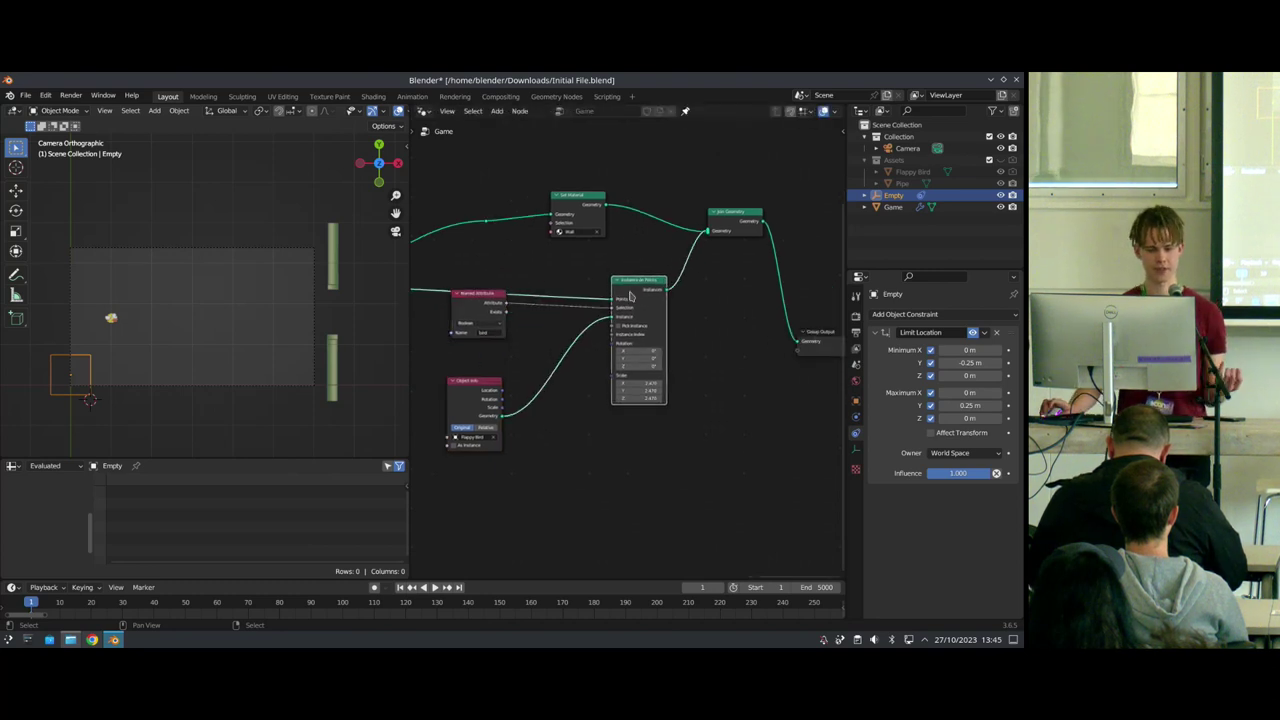
Step: Tilt the Empty slightly and sketch a curved arrow out from the bird showing its tilt
{"action": "scroll", "coordinate": [210, 318], "scroll_direction": "up", "scroll_amount": 5}
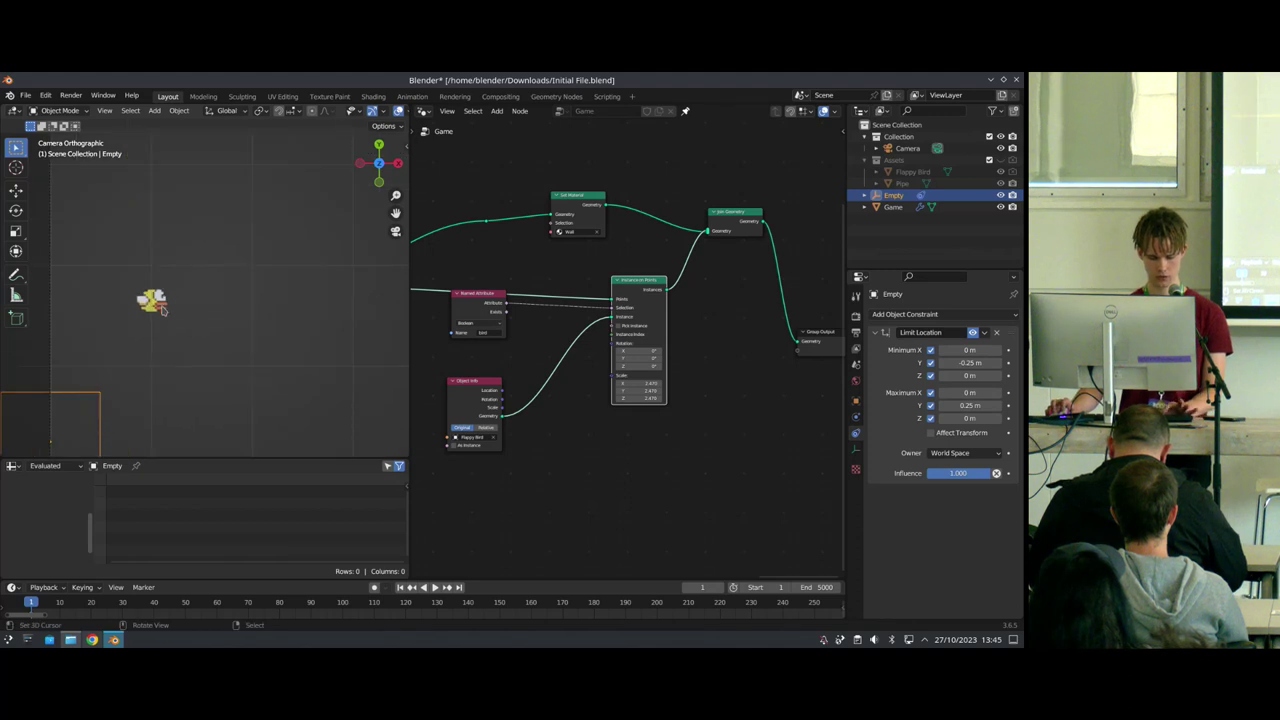
{"action": "key", "text": "r"}
{"action": "left_click", "coordinate": [169, 318]}
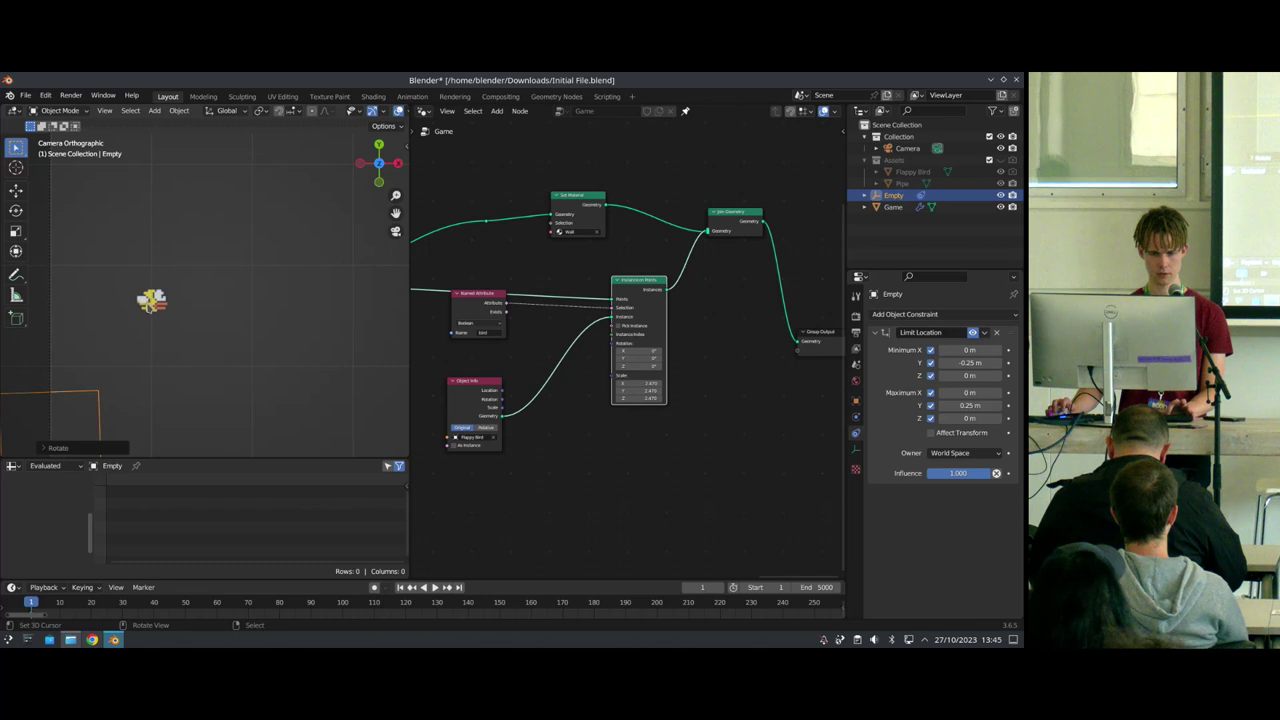
{"action": "left_click_drag", "start_coordinate": [158, 303], "coordinate": [198, 346]}
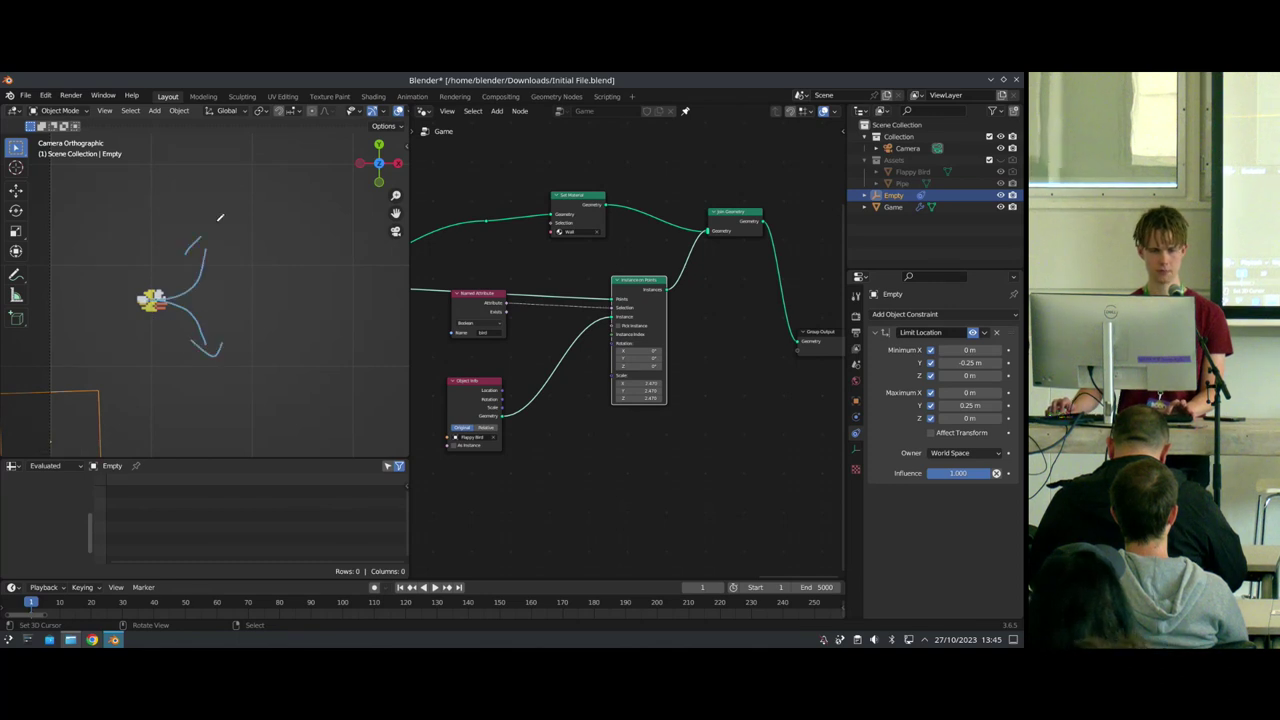
{"action": "scroll", "coordinate": [506, 340], "scroll_direction": "up", "scroll_amount": 3}
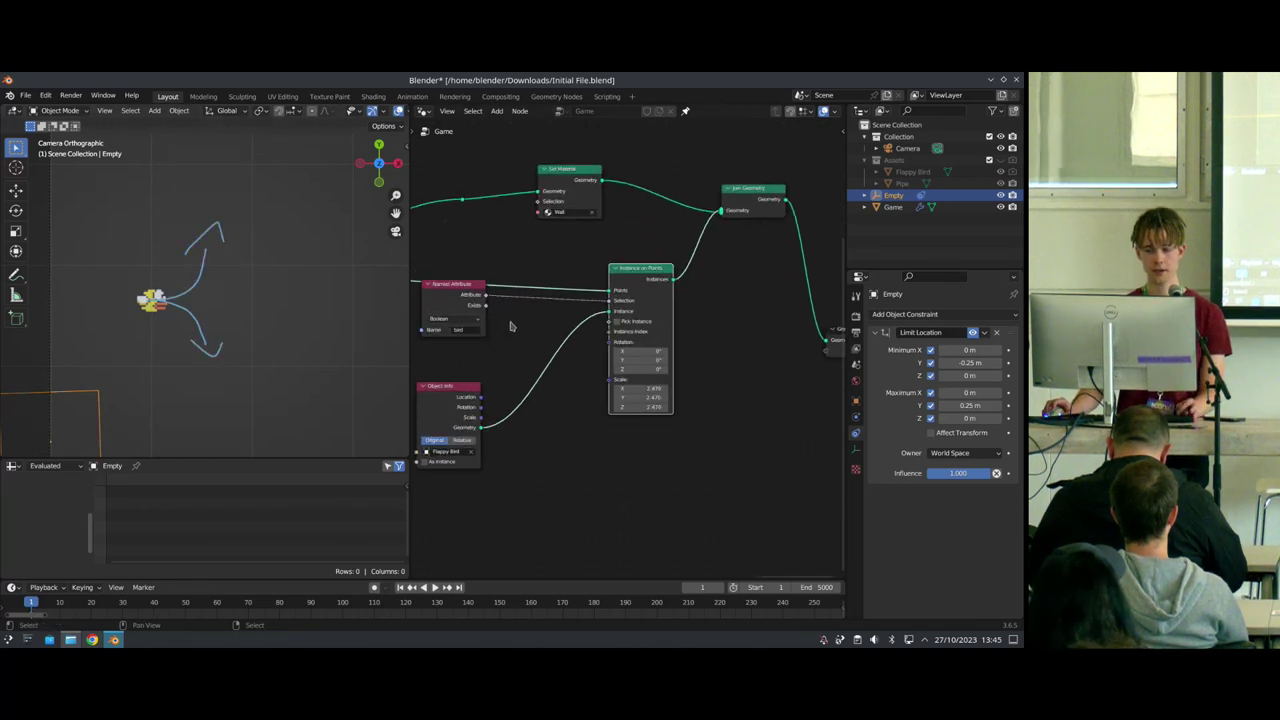
{"action": "key", "text": "shift+a"}
Step: Add a Named Attribute node set to read the vector attribute 'v'
{"action": "left_click", "coordinate": [573, 229]}
{"action": "type", "text": "named"}
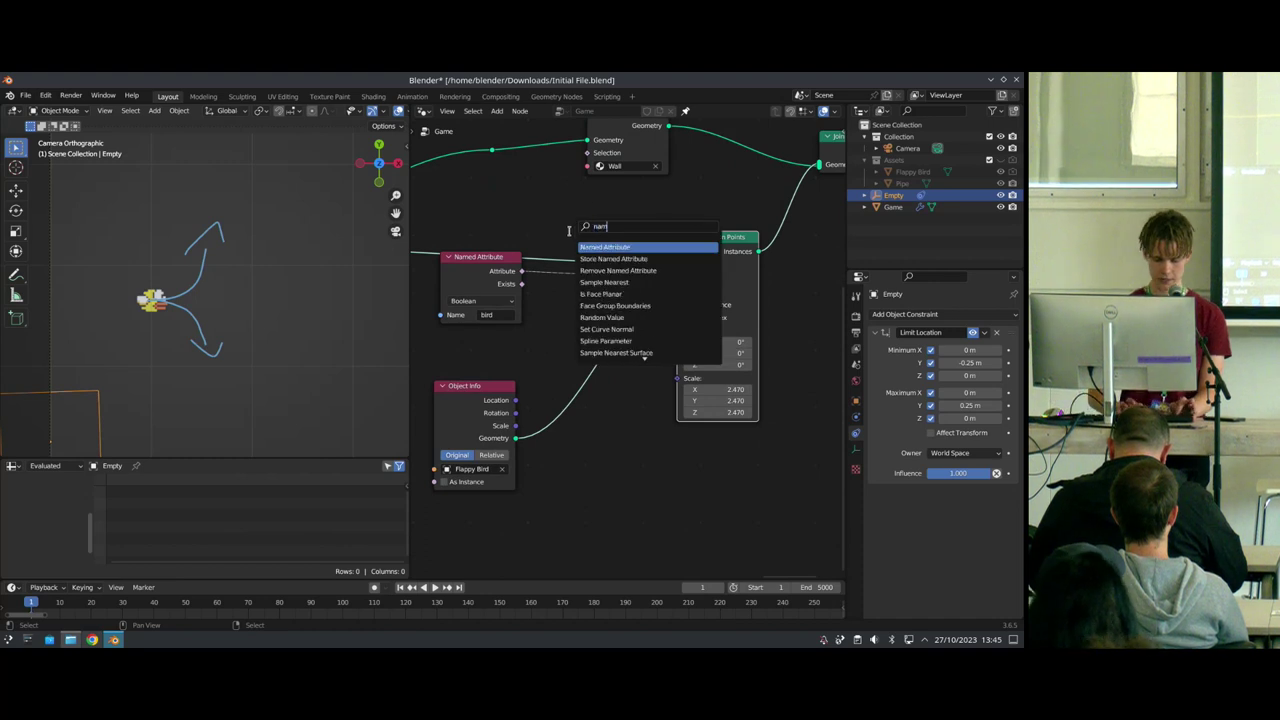
{"action": "left_click", "coordinate": [600, 250]}
{"action": "left_click", "coordinate": [460, 360]}
{"action": "left_click", "coordinate": [489, 387]}
{"action": "left_click", "coordinate": [502, 438]}
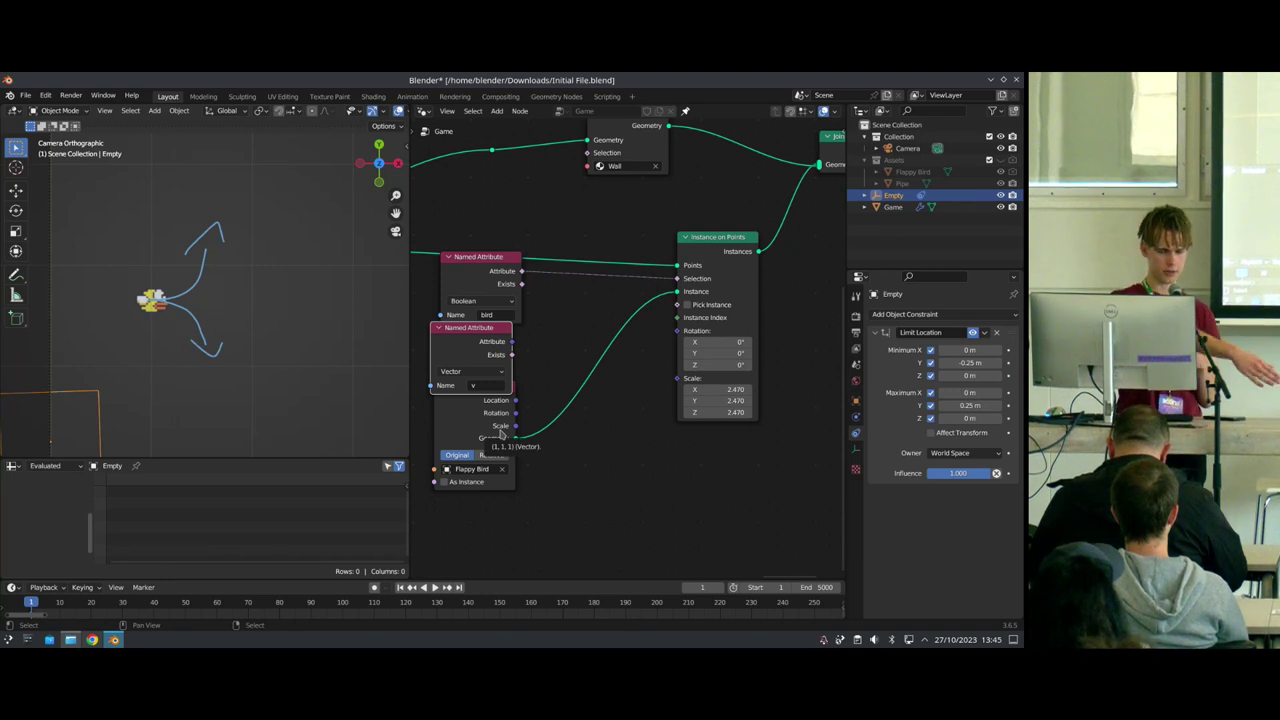
Step: Add an Align Euler to Vector node and arrange it beside the v attribute and Object Info nodes
{"action": "left_click_drag", "start_coordinate": [500, 405], "coordinate": [500, 441]}
{"action": "key", "text": "shift+a"}
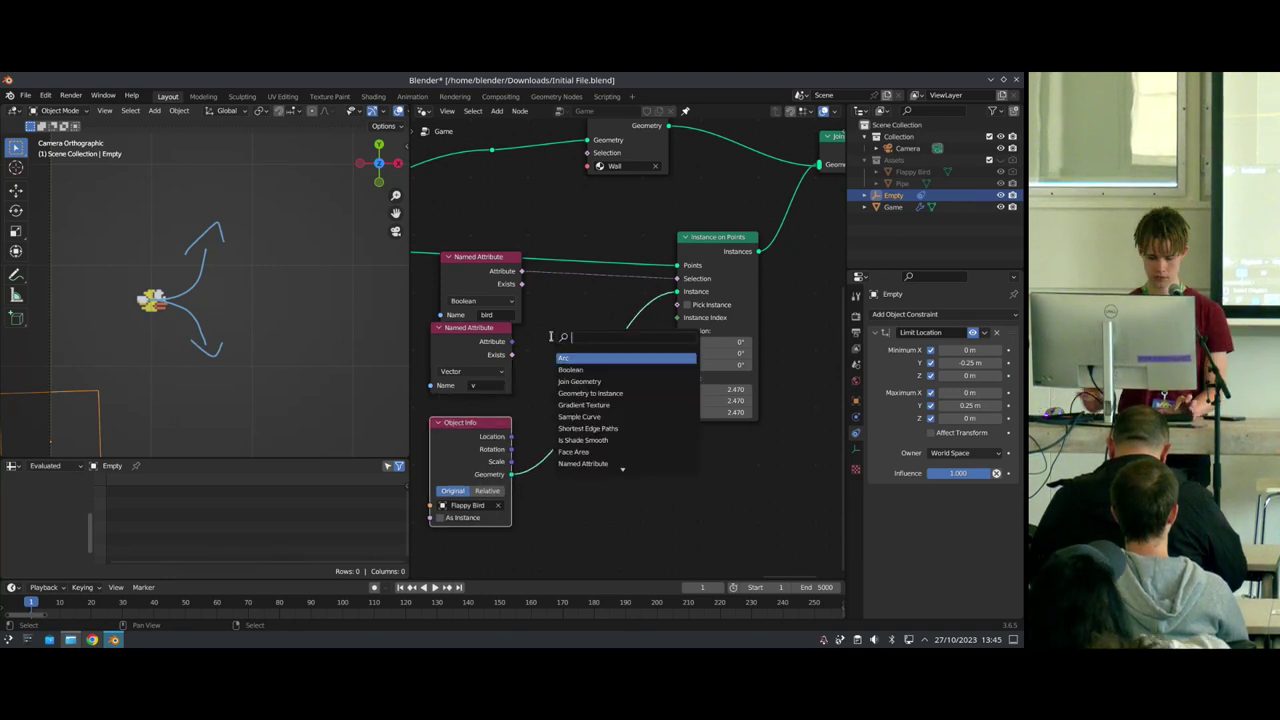
{"action": "type", "text": "align"}
{"action": "key", "text": "Return"}
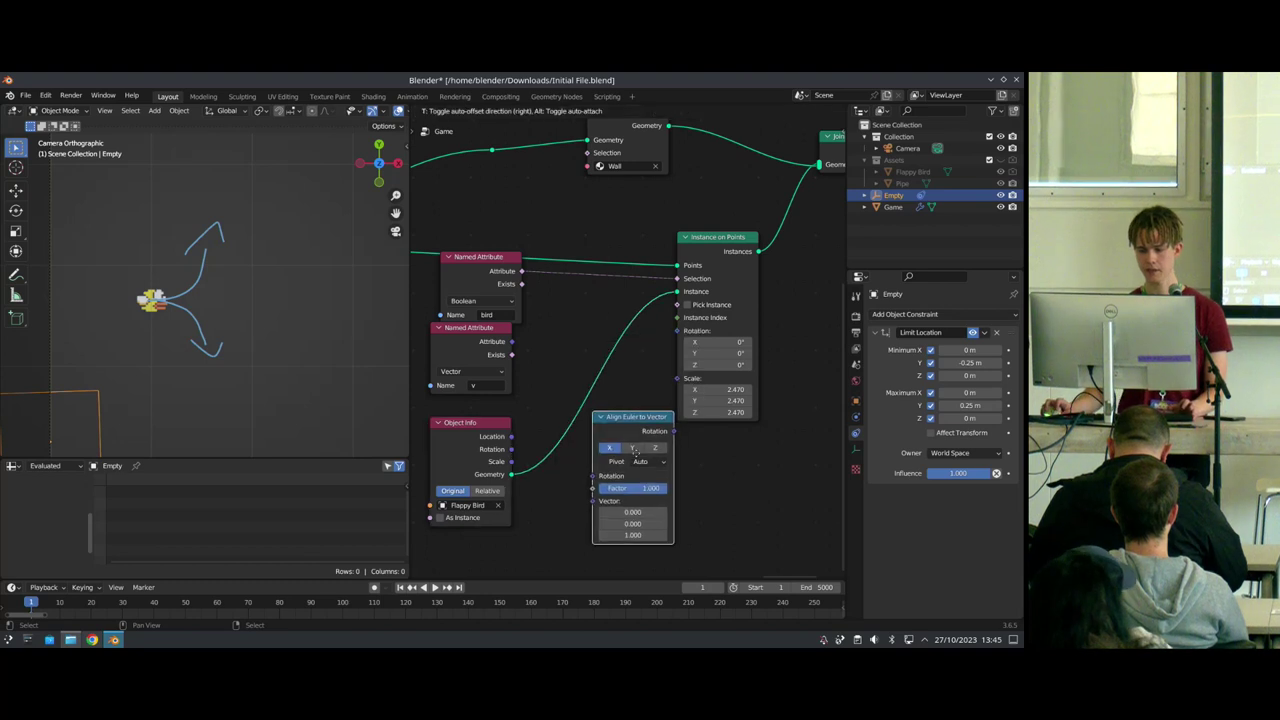
{"action": "left_click", "coordinate": [597, 415]}
{"action": "scroll", "coordinate": [737, 379], "scroll_direction": "down", "scroll_amount": 4}
{"action": "left_click_drag", "start_coordinate": [498, 349], "coordinate": [476, 558]}
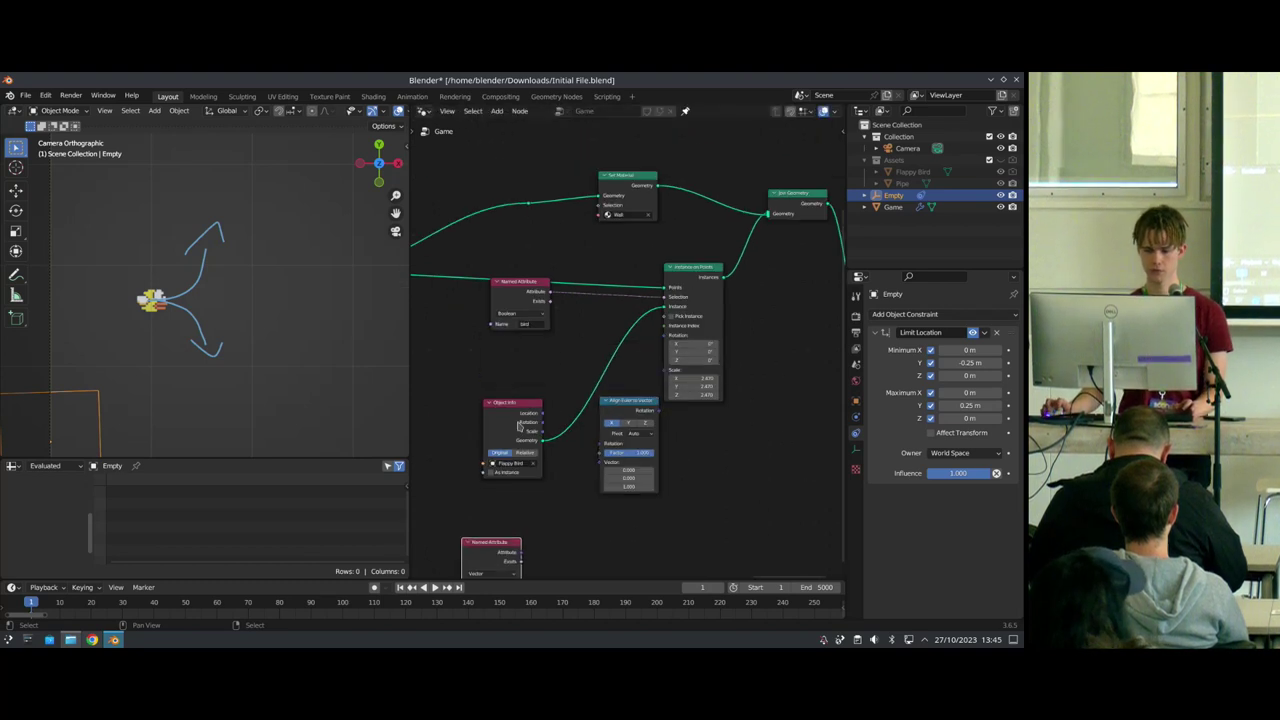
{"action": "left_click_drag", "start_coordinate": [517, 423], "coordinate": [524, 359]}
{"action": "middle_click_drag", "start_coordinate": [512, 500], "coordinate": [510, 409]}
{"action": "left_click_drag", "start_coordinate": [478, 472], "coordinate": [492, 397]}
{"action": "left_click_drag", "start_coordinate": [618, 330], "coordinate": [604, 317]}
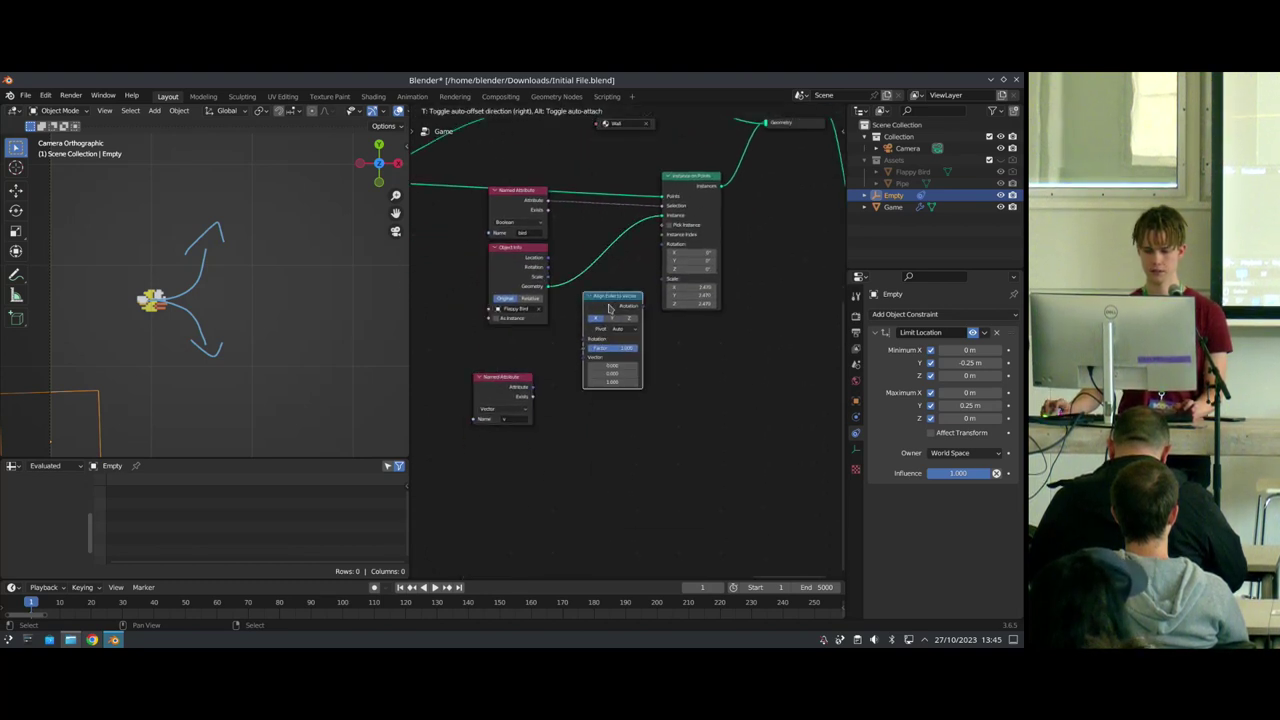
Step: Unhide the Assets collection and preview the bird's tilt by briefly rotating it, then cancel
{"action": "left_click", "coordinate": [1000, 160]}
{"action": "scroll", "coordinate": [206, 350], "scroll_direction": "down", "scroll_amount": 4}
{"action": "middle_click_drag", "start_coordinate": [203, 356], "coordinate": [206, 351], "text": "shift"}
{"action": "scroll", "coordinate": [205, 350], "scroll_direction": "up", "scroll_amount": 6}
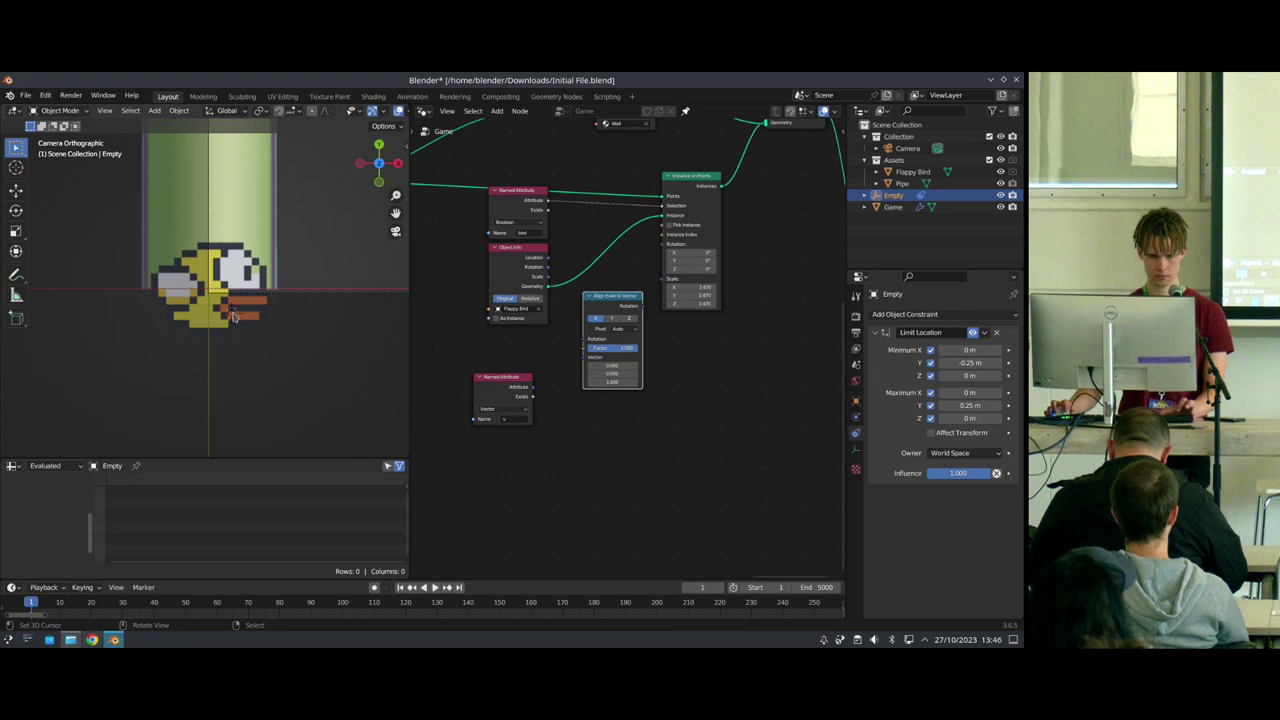
{"action": "left_click", "coordinate": [912, 172]}
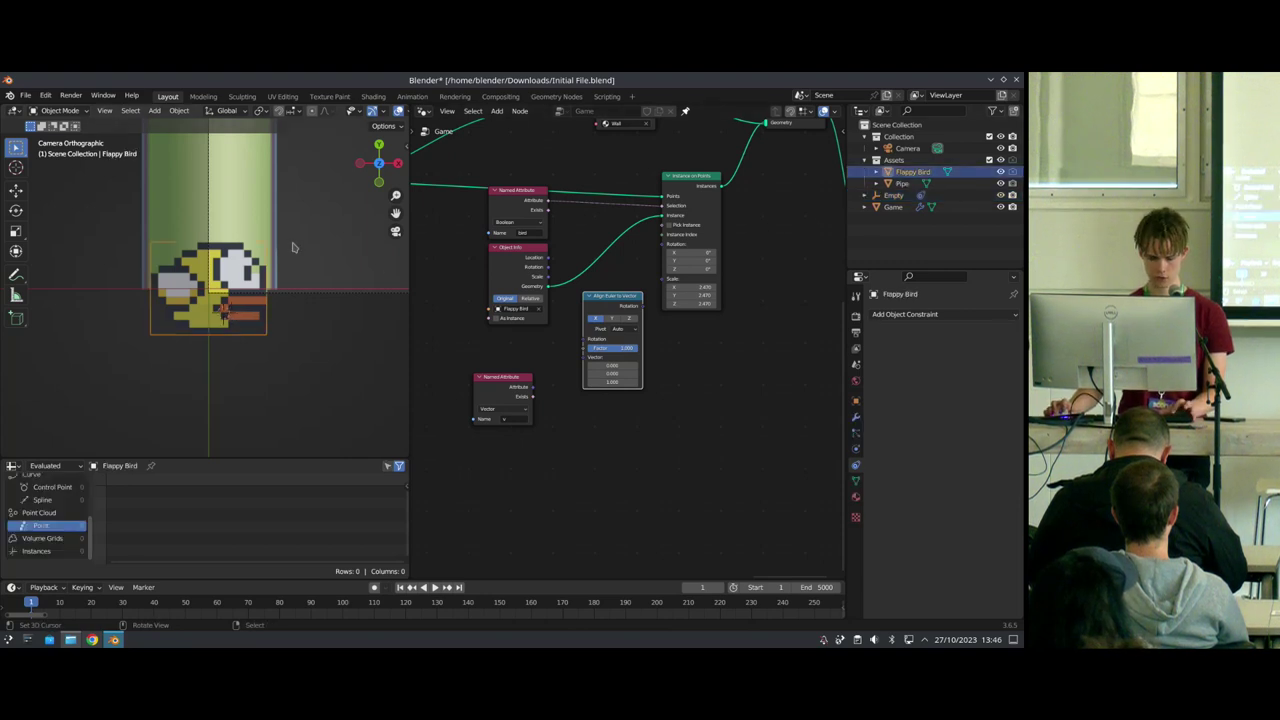
{"action": "key", "text": "r"}
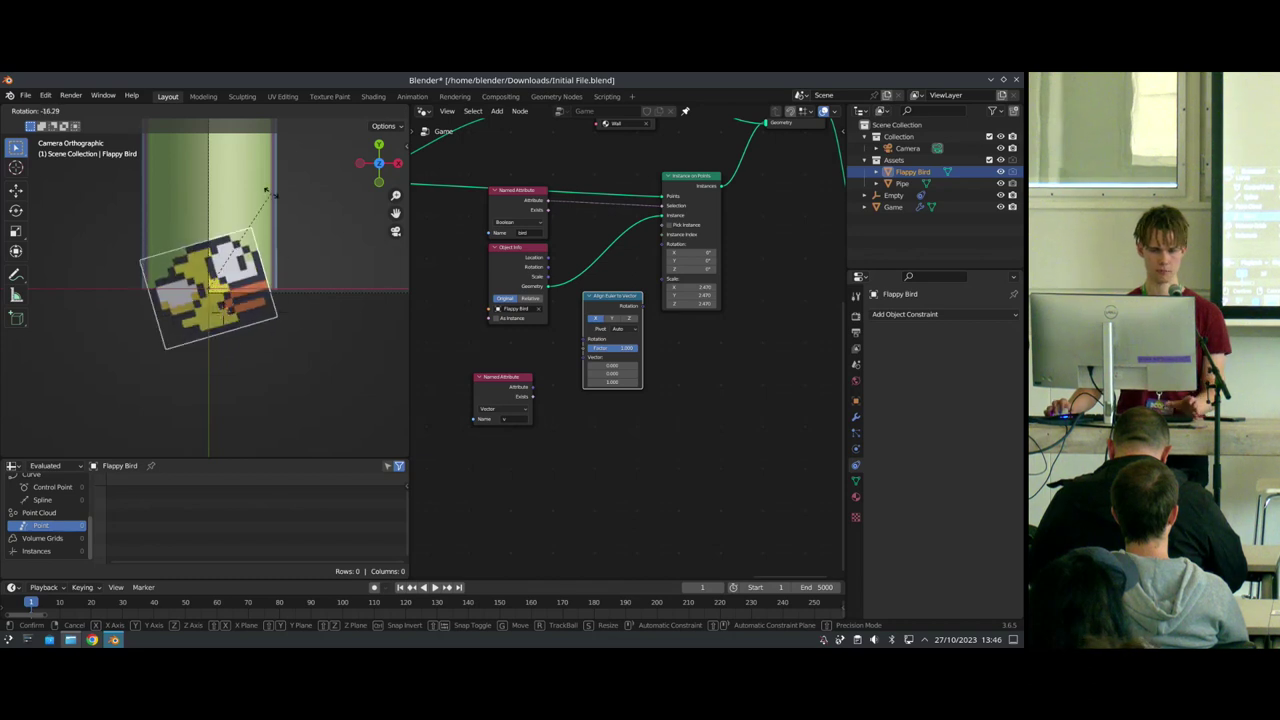
{"action": "key", "text": "Escape"}
Step: Connect the v attribute to the Align Euler to Vector node's Vector input
{"action": "scroll", "coordinate": [632, 345], "scroll_direction": "up", "scroll_amount": 2}
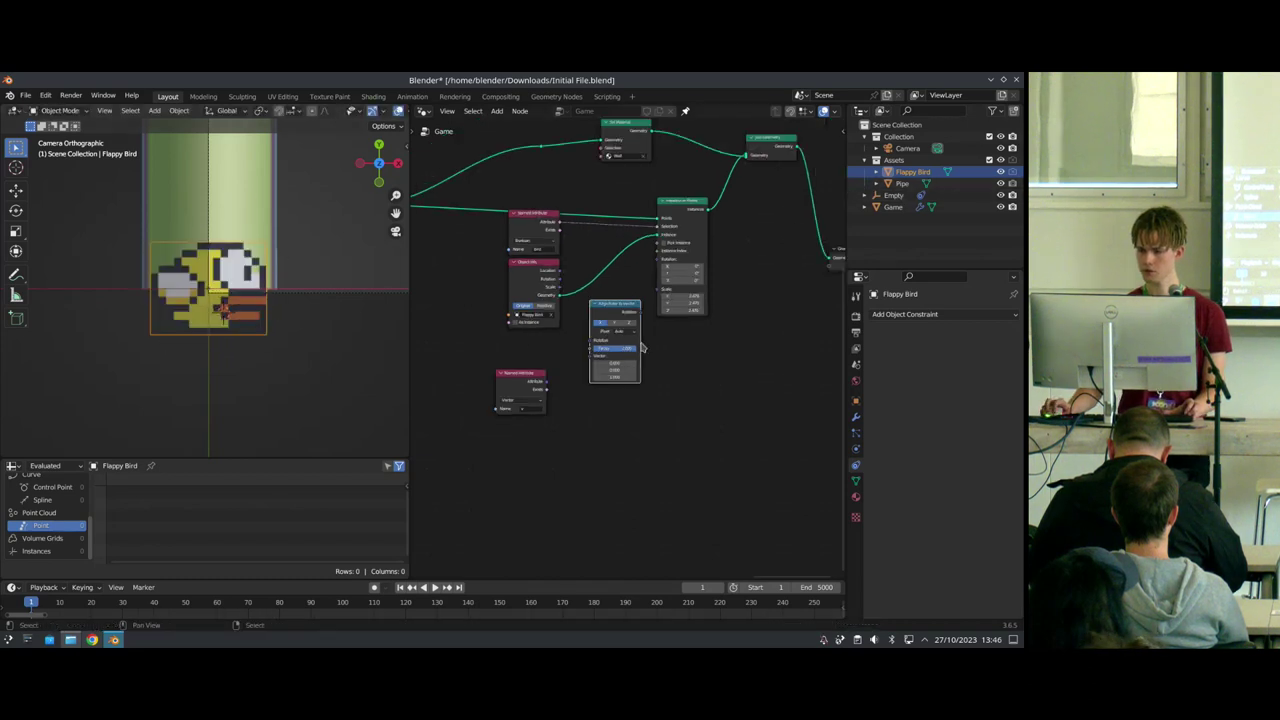
{"action": "left_click_drag", "start_coordinate": [510, 401], "coordinate": [576, 364]}
{"action": "scroll", "coordinate": [594, 318], "scroll_direction": "up", "scroll_amount": 2}
Step: Link Align Euler to Vector's Rotation to the Instance on Points Rotation, and hide Assets
{"action": "left_click_drag", "start_coordinate": [652, 275], "coordinate": [688, 170]}
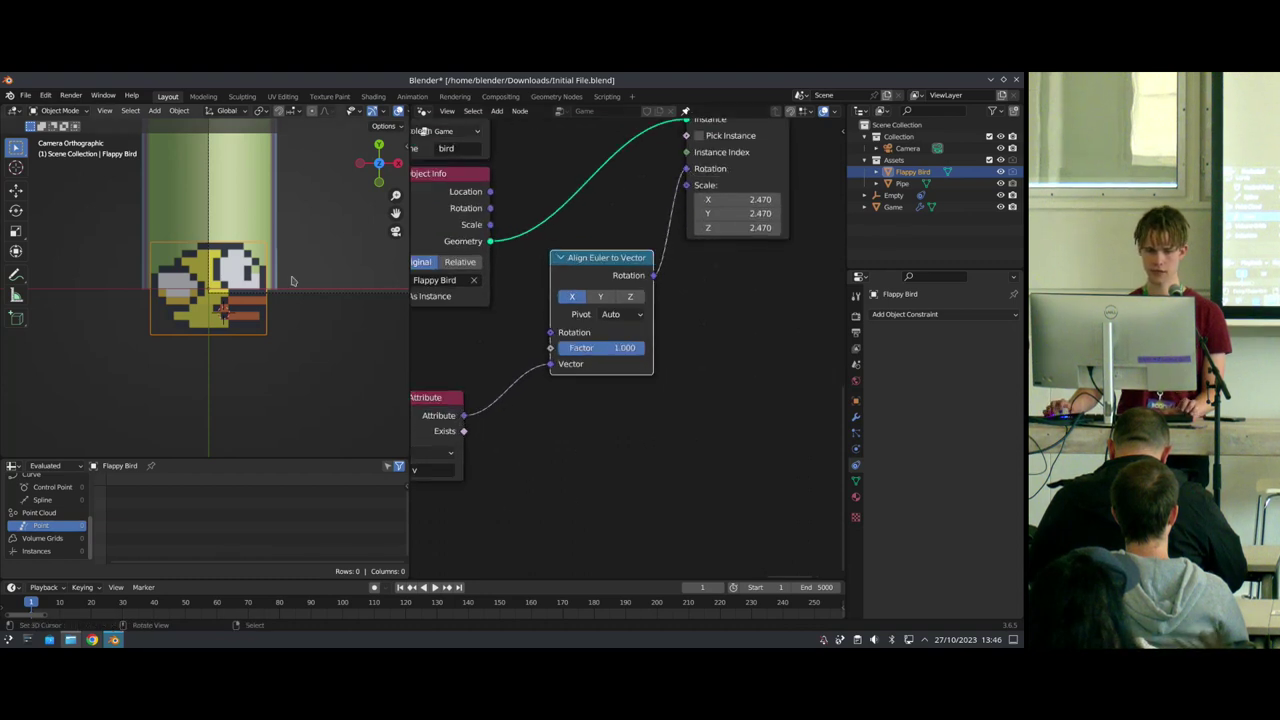
{"action": "left_click", "coordinate": [1001, 160]}
{"action": "scroll", "coordinate": [249, 309], "scroll_direction": "down", "scroll_amount": 3}
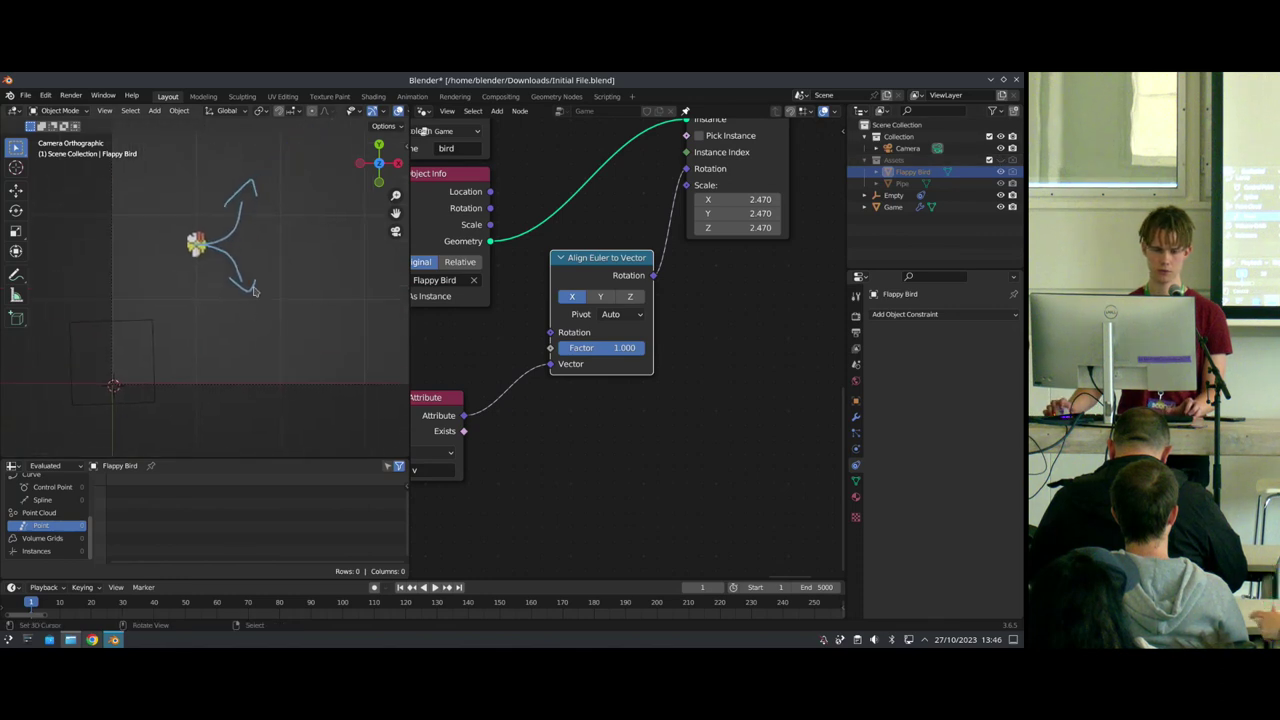
{"action": "scroll", "coordinate": [245, 275], "scroll_direction": "down", "scroll_amount": 3}
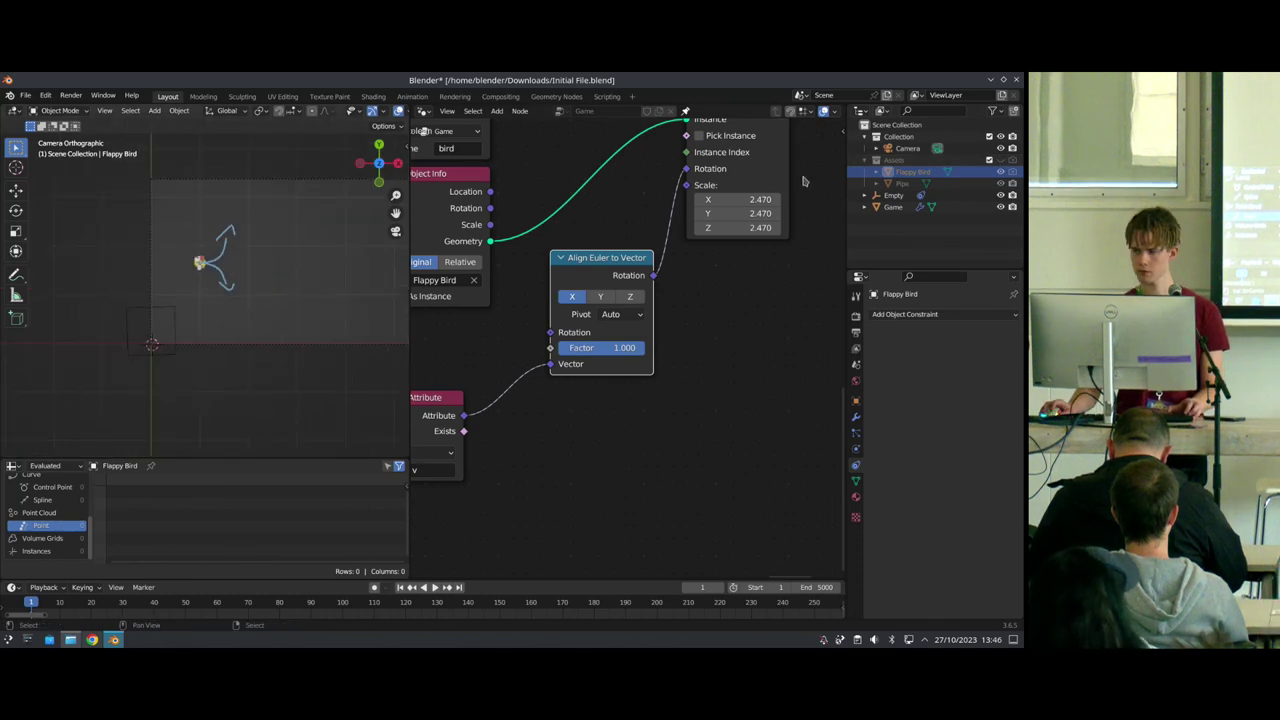
Step: Select the steering Empty and play the animation from frame 1
{"action": "left_click", "coordinate": [896, 197]}
{"action": "middle_click_drag", "start_coordinate": [185, 335], "coordinate": [170, 355], "text": "shift"}
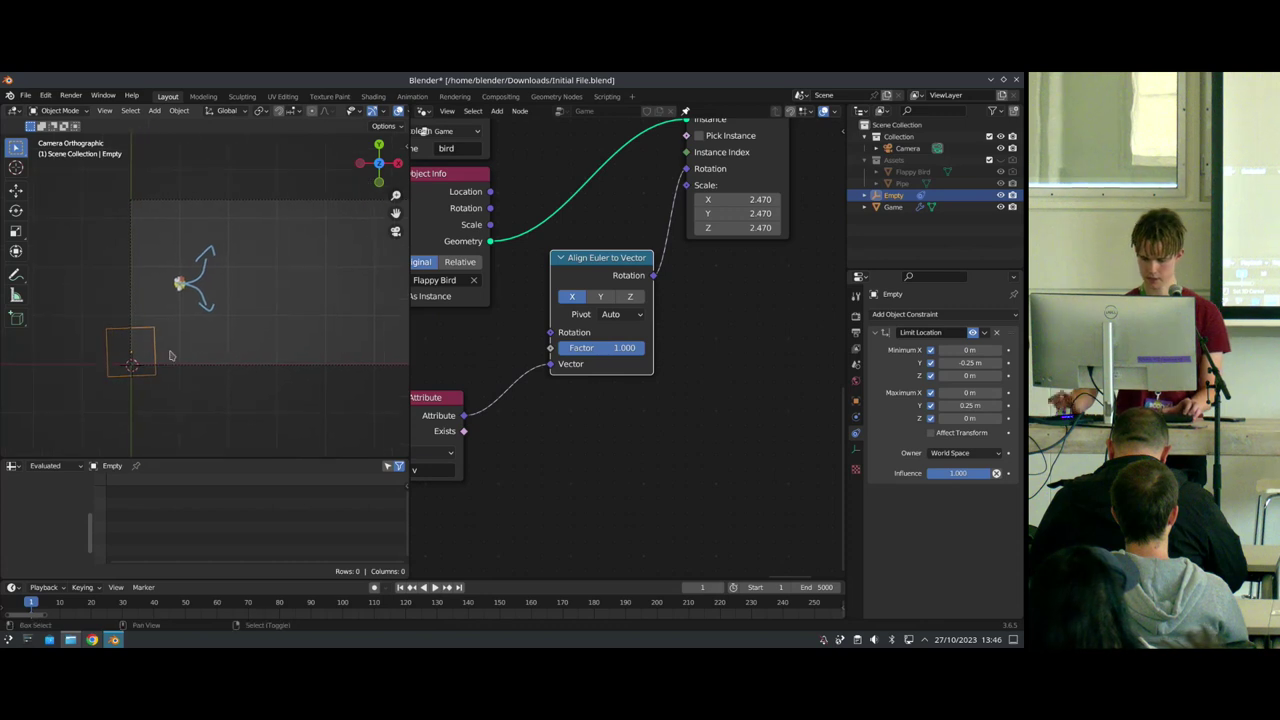
{"action": "key", "text": "space"}
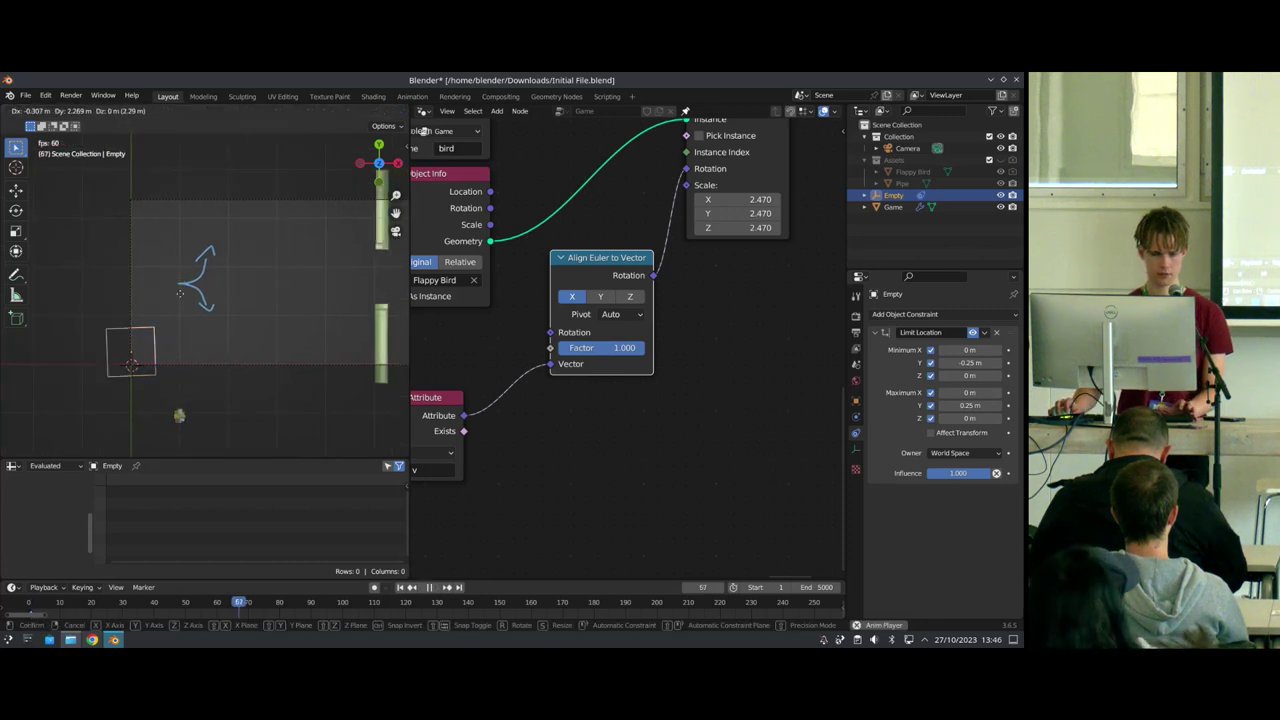
{"action": "key", "text": "shift+Left"}
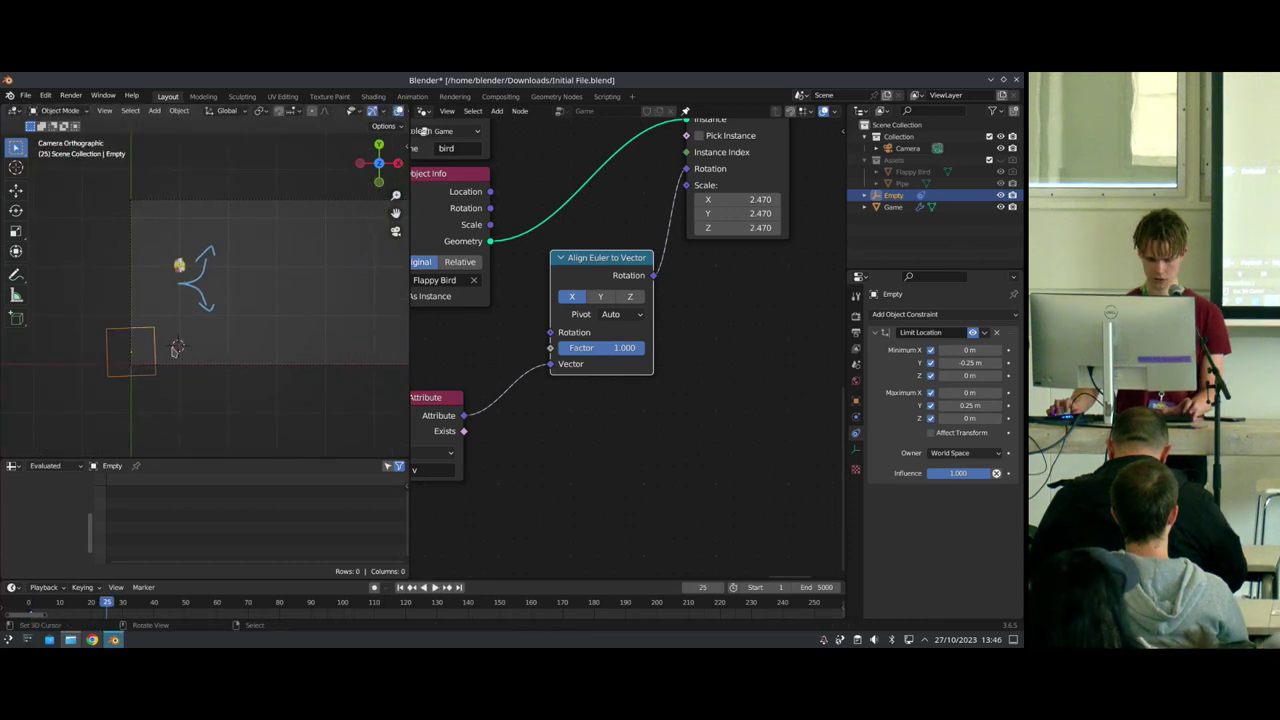
{"action": "key", "text": "shift+Left"}
{"action": "key", "text": "space"}
Step: Move the Empty several times to test how the bird tilts
{"action": "key", "text": "g"}
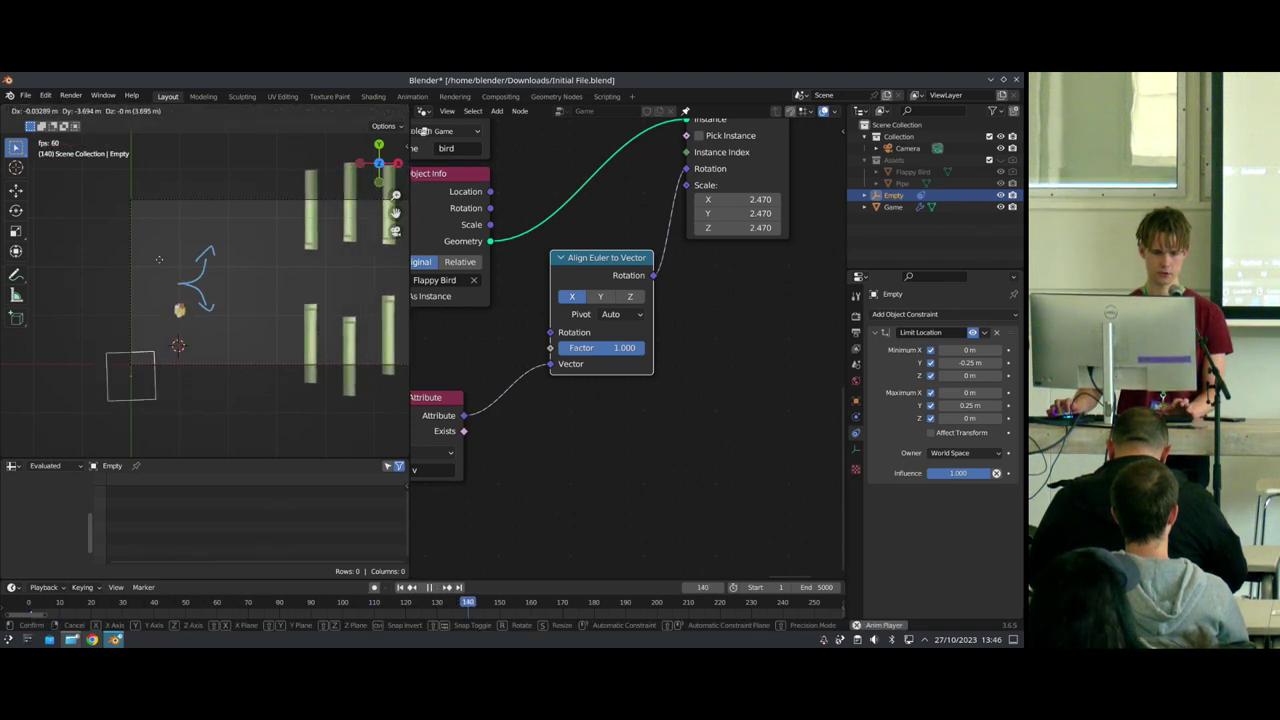
{"action": "left_click", "coordinate": [170, 355]}
{"action": "key", "text": "Escape"}
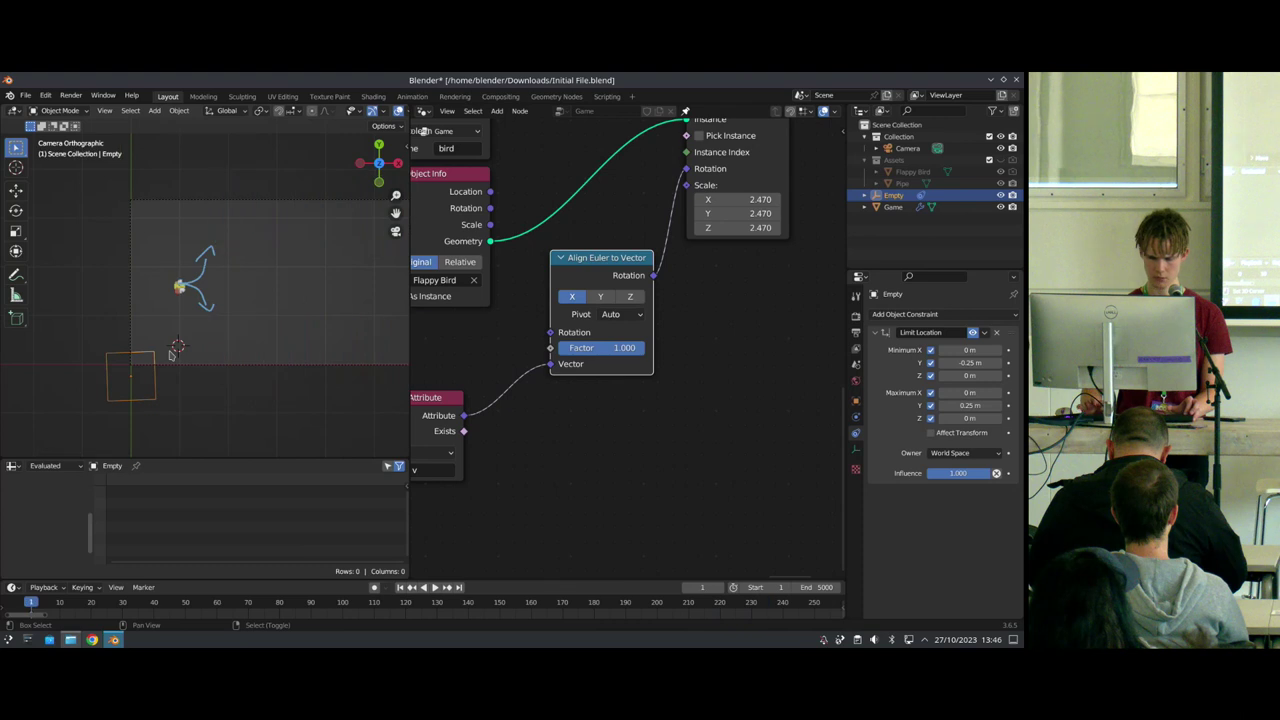
{"action": "key", "text": "g"}
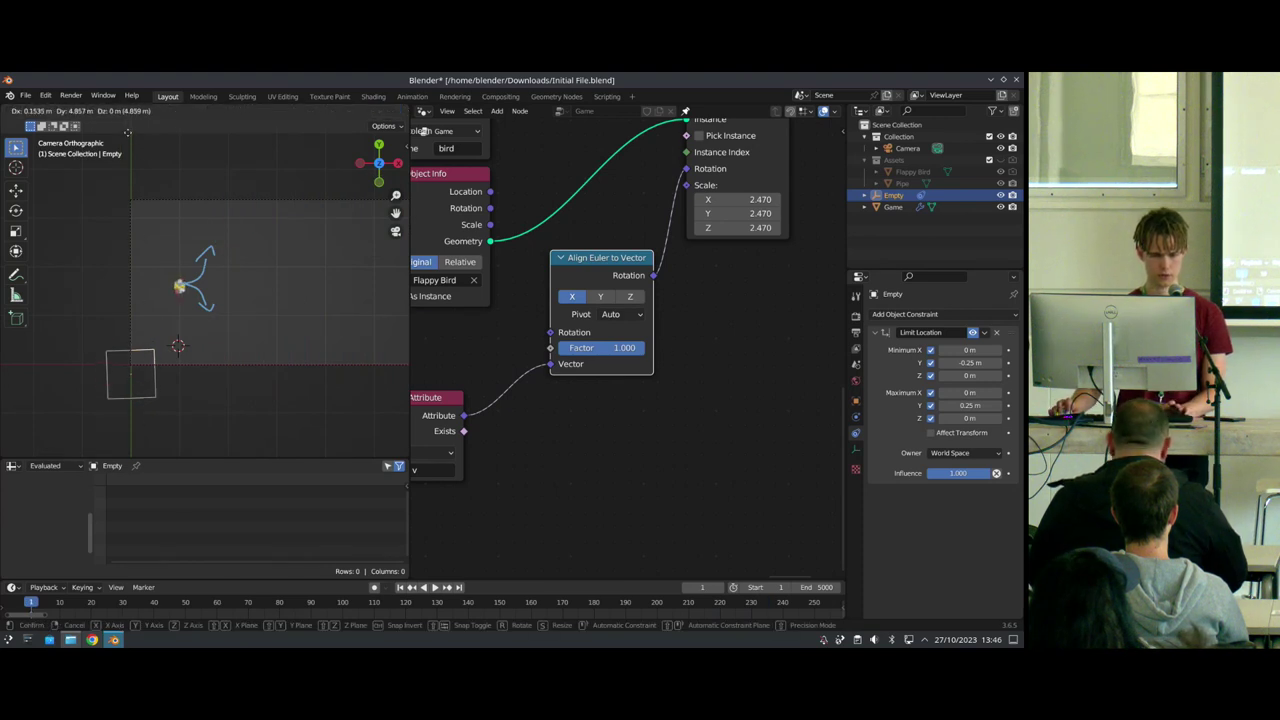
{"action": "left_click", "coordinate": [198, 259]}
{"action": "scroll", "coordinate": [140, 370], "scroll_direction": "up", "scroll_amount": 2}
{"action": "key", "text": "g"}
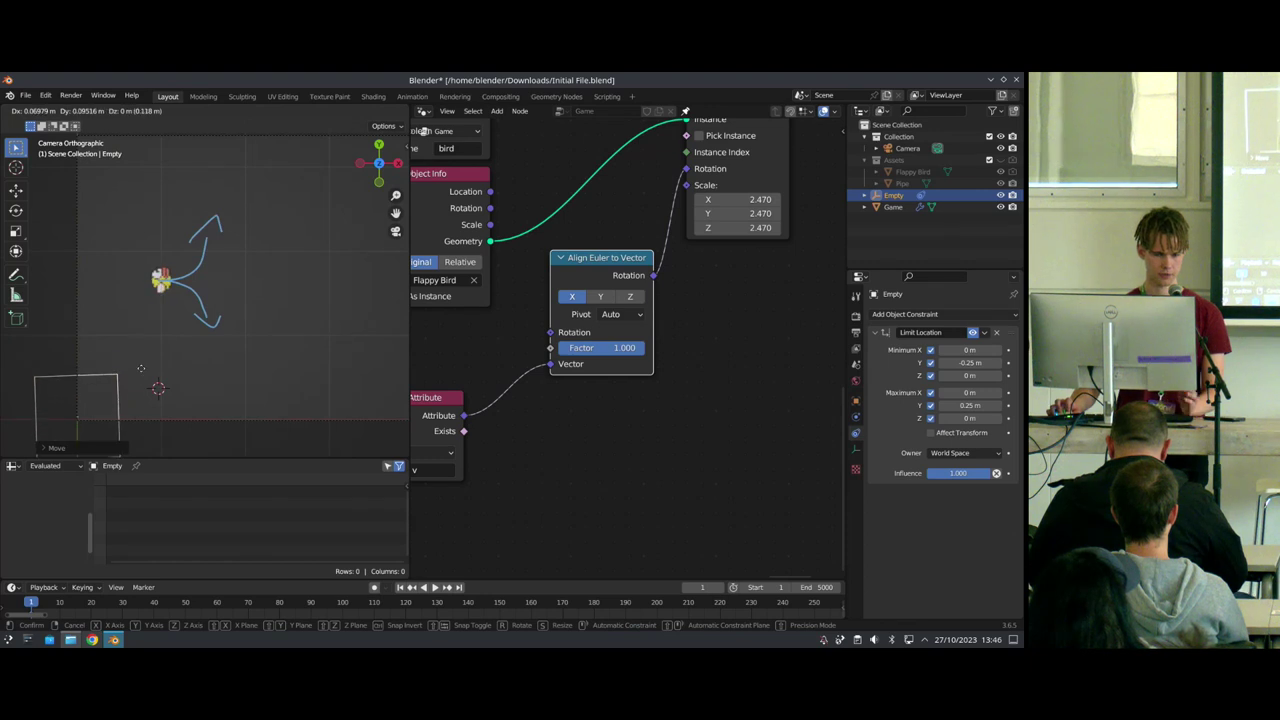
{"action": "left_click", "coordinate": [254, 334]}
Step: Erase the old blue arrows and draw new tilt arrows above, below and up-right of the bird
{"action": "middle_click_drag", "start_coordinate": [520, 341], "coordinate": [633, 285]}
{"action": "scroll", "coordinate": [603, 311], "scroll_direction": "up", "scroll_amount": 1}
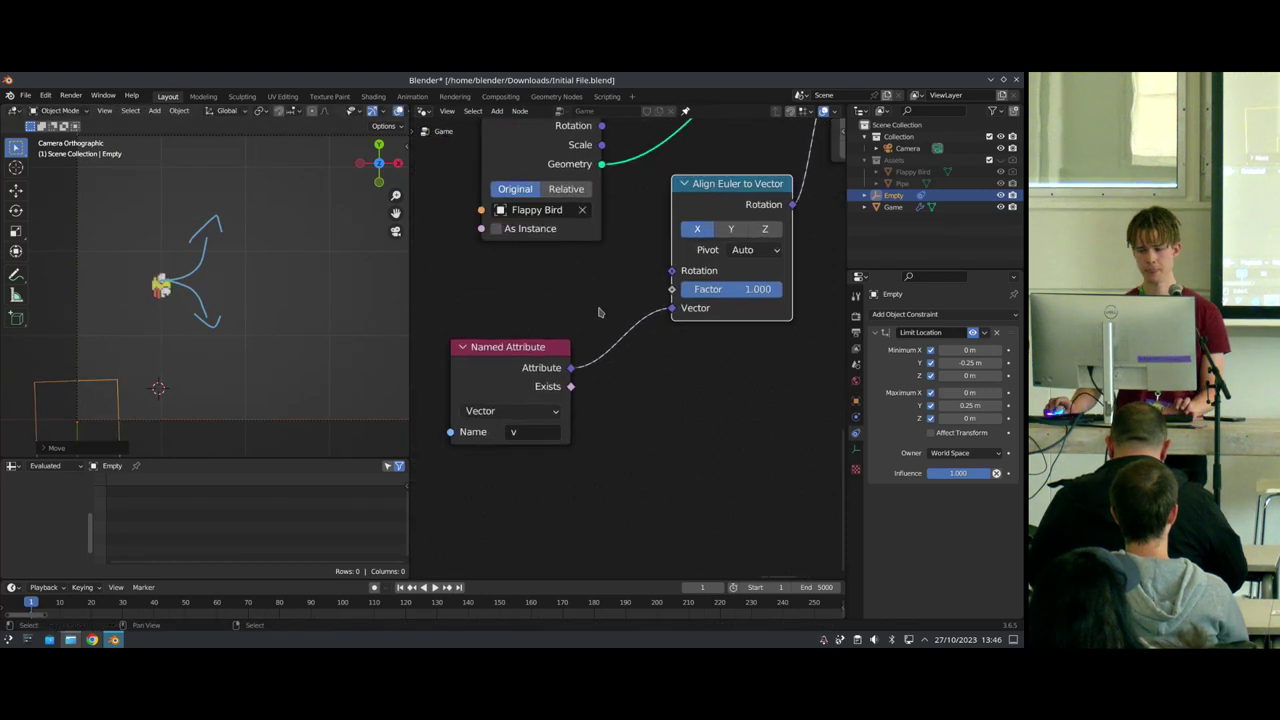
{"action": "scroll", "coordinate": [250, 298], "scroll_direction": "up", "scroll_amount": 1}
{"action": "middle_click_drag", "start_coordinate": [250, 298], "coordinate": [281, 320], "text": "shift"}
{"action": "key", "text": "d"}
{"action": "mouse_move", "coordinate": [223, 243]}
{"action": "right_mouse_down"}
{"action": "mouse_move", "coordinate": [251, 320]}
{"action": "mouse_move", "coordinate": [167, 301]}
{"action": "right_mouse_up"}
{"action": "scroll", "coordinate": [167, 290], "scroll_direction": "up", "scroll_amount": 2}
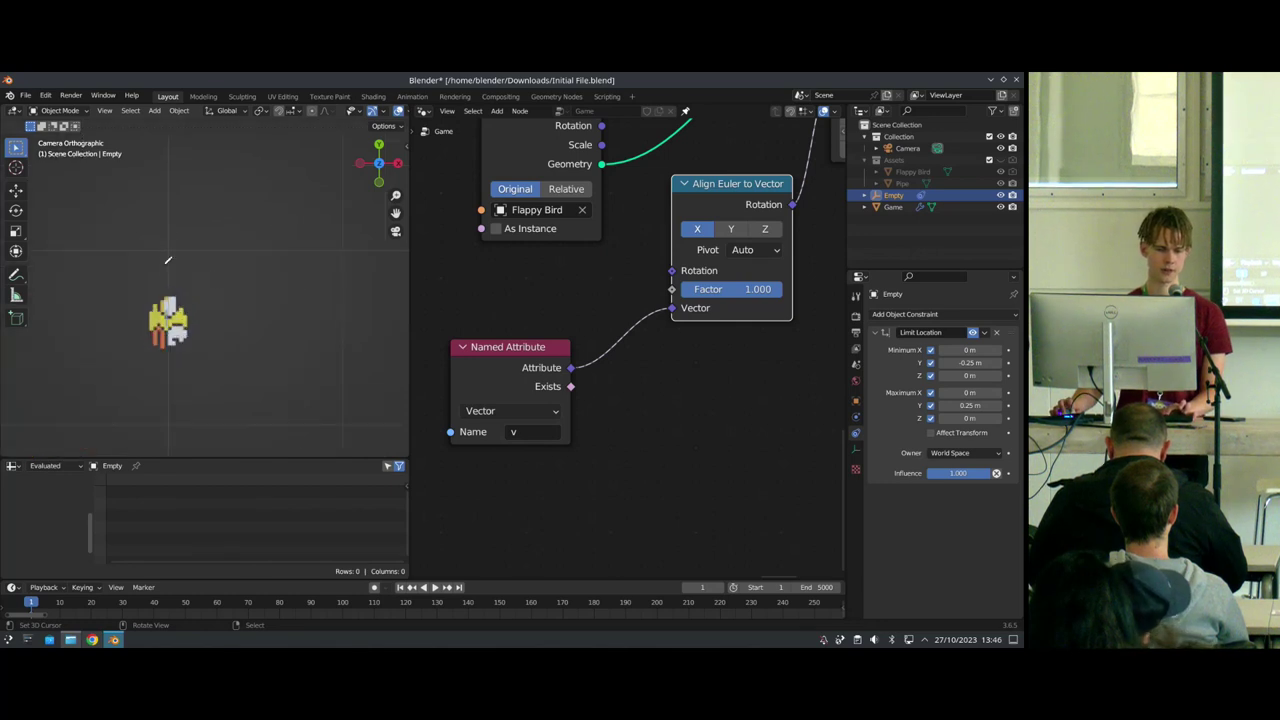
{"action": "left_click_drag", "start_coordinate": [164, 228], "coordinate": [175, 248]}
{"action": "left_click_drag", "start_coordinate": [170, 345], "coordinate": [167, 379]}
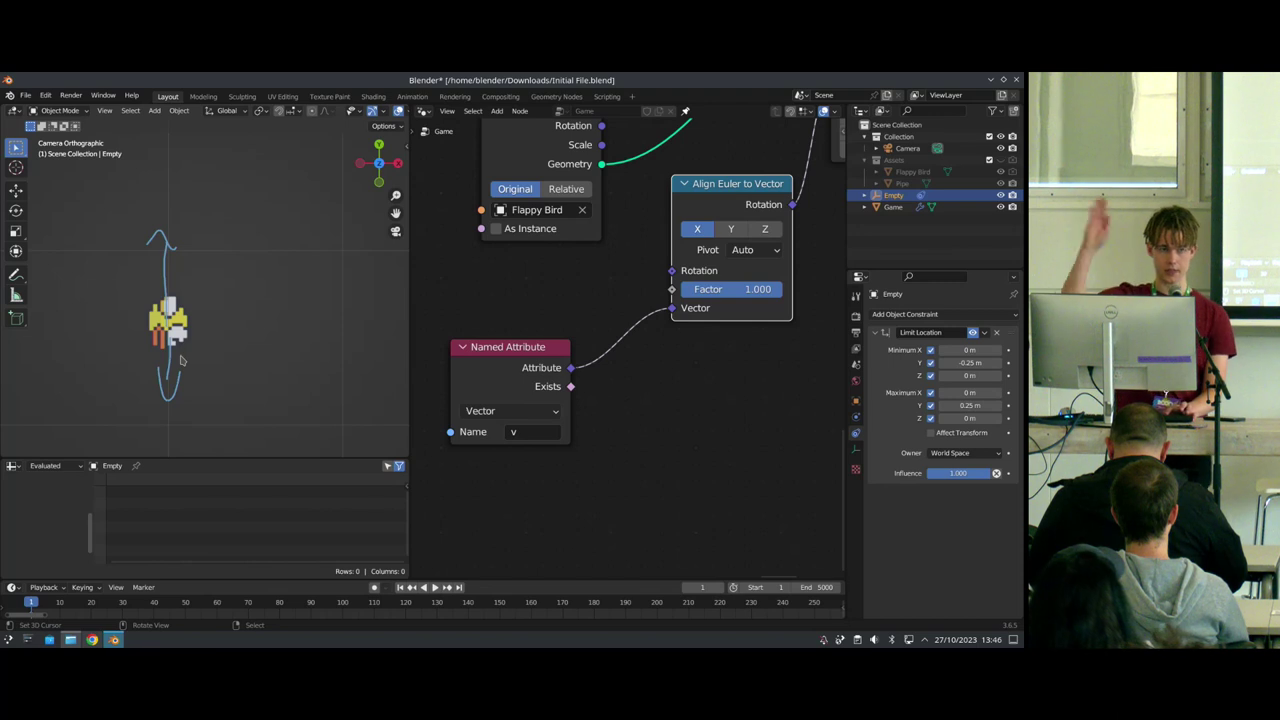
{"action": "mouse_move", "coordinate": [172, 319]}
{"action": "left_mouse_down"}
{"action": "mouse_move", "coordinate": [268, 215]}
{"action": "mouse_move", "coordinate": [287, 232]}
{"action": "mouse_move", "coordinate": [263, 386]}
{"action": "mouse_move", "coordinate": [262, 350]}
{"action": "left_mouse_up"}
Step: Insert a Vector Math Add node on the v link, adding X 2.000
{"action": "key", "text": "shift+a"}
{"action": "type", "text": "vecm"}
{"action": "key", "text": "Return"}
{"action": "left_click", "coordinate": [667, 333]}
{"action": "left_click_drag", "start_coordinate": [694, 401], "coordinate": [692, 400]}
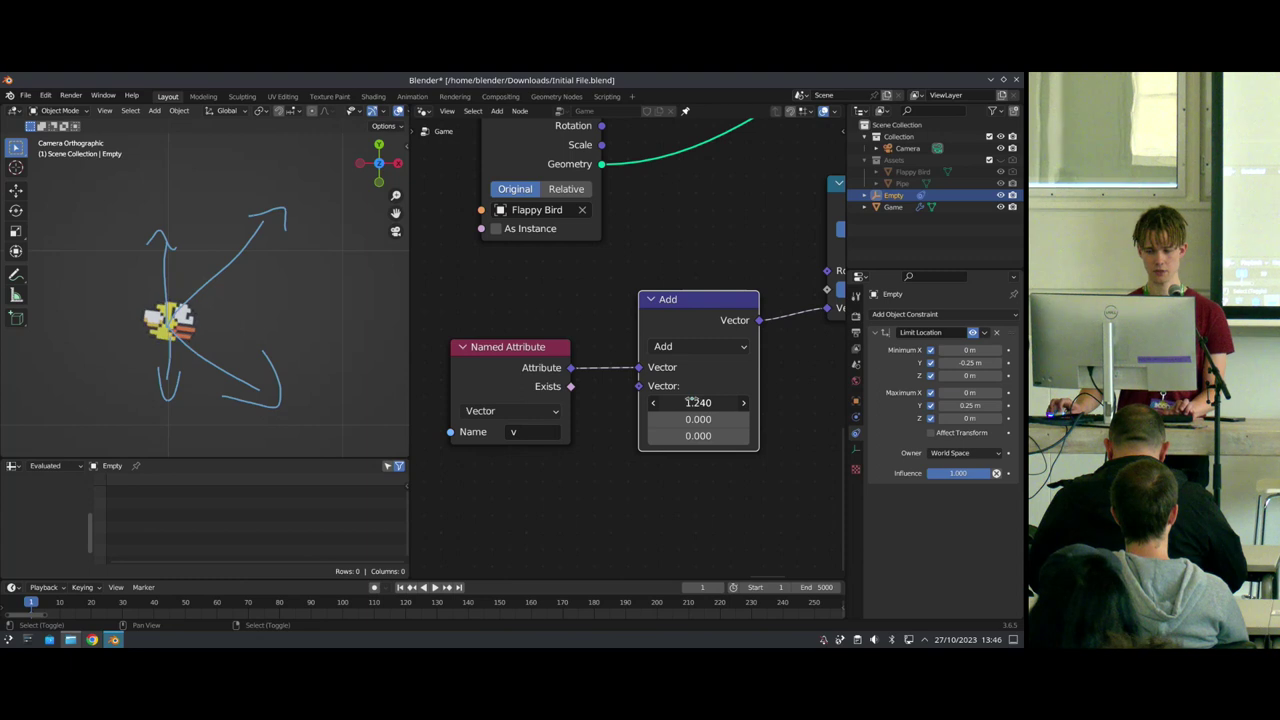
{"action": "left_click", "coordinate": [690, 402]}
{"action": "type", "text": "2"}
{"action": "key", "text": "Return"}
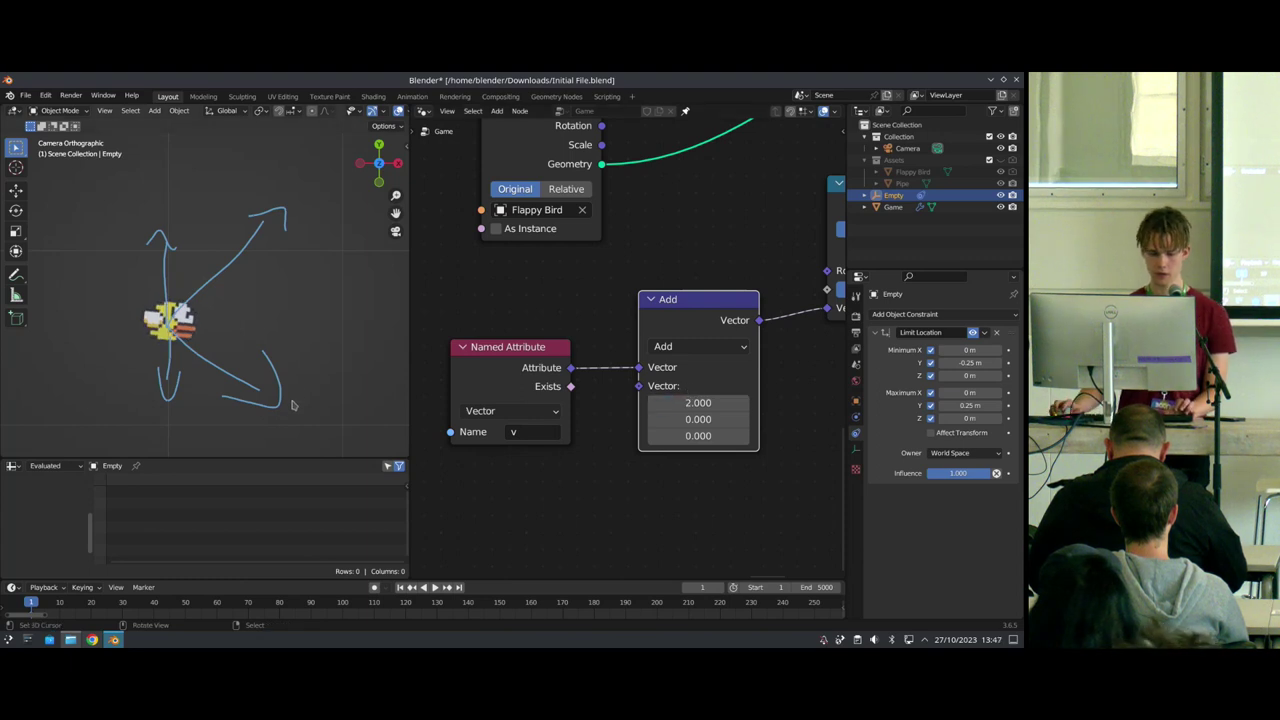
Step: Play the animation and move the Empty upward to test the bird's tilt
{"action": "scroll", "coordinate": [293, 405], "scroll_direction": "down", "scroll_amount": 7}
{"action": "middle_click_drag", "start_coordinate": [186, 374], "coordinate": [122, 364], "text": "shift"}
{"action": "scroll", "coordinate": [157, 366], "scroll_direction": "up", "scroll_amount": 1}
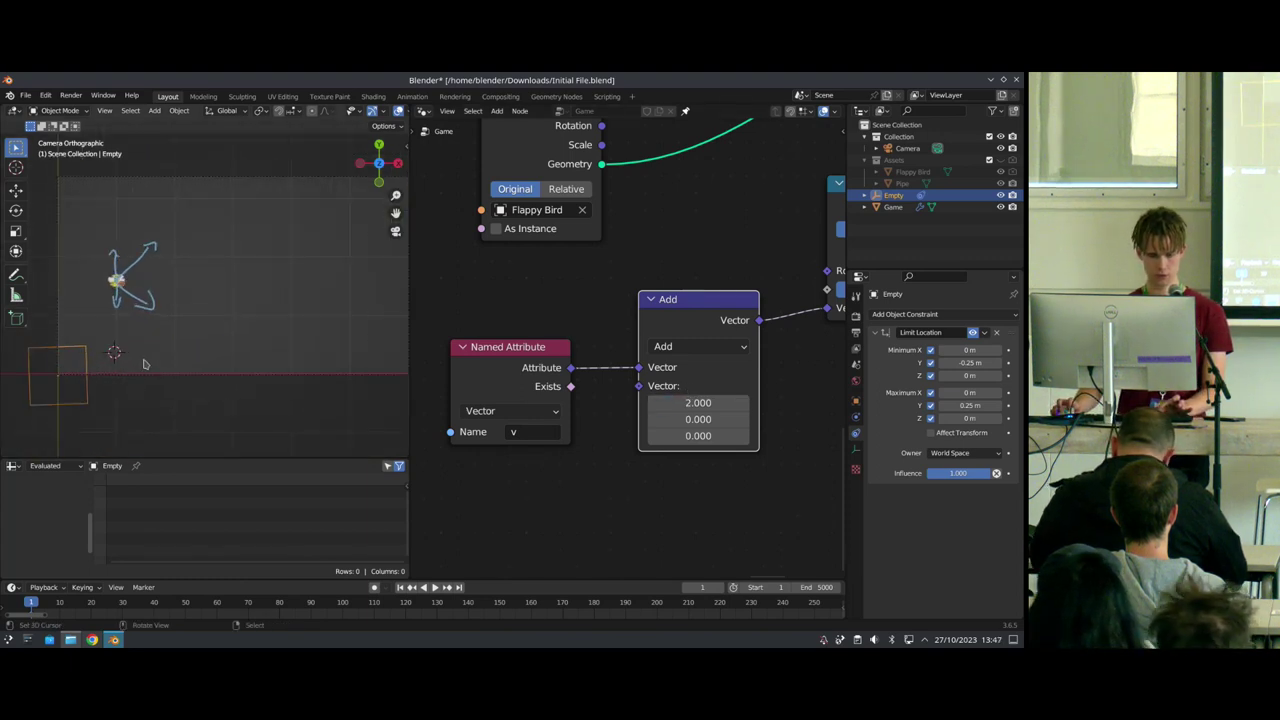
{"action": "key", "text": "g"}
{"action": "left_click", "coordinate": [87, 386]}
{"action": "key", "text": "space"}
{"action": "key", "text": "g"}
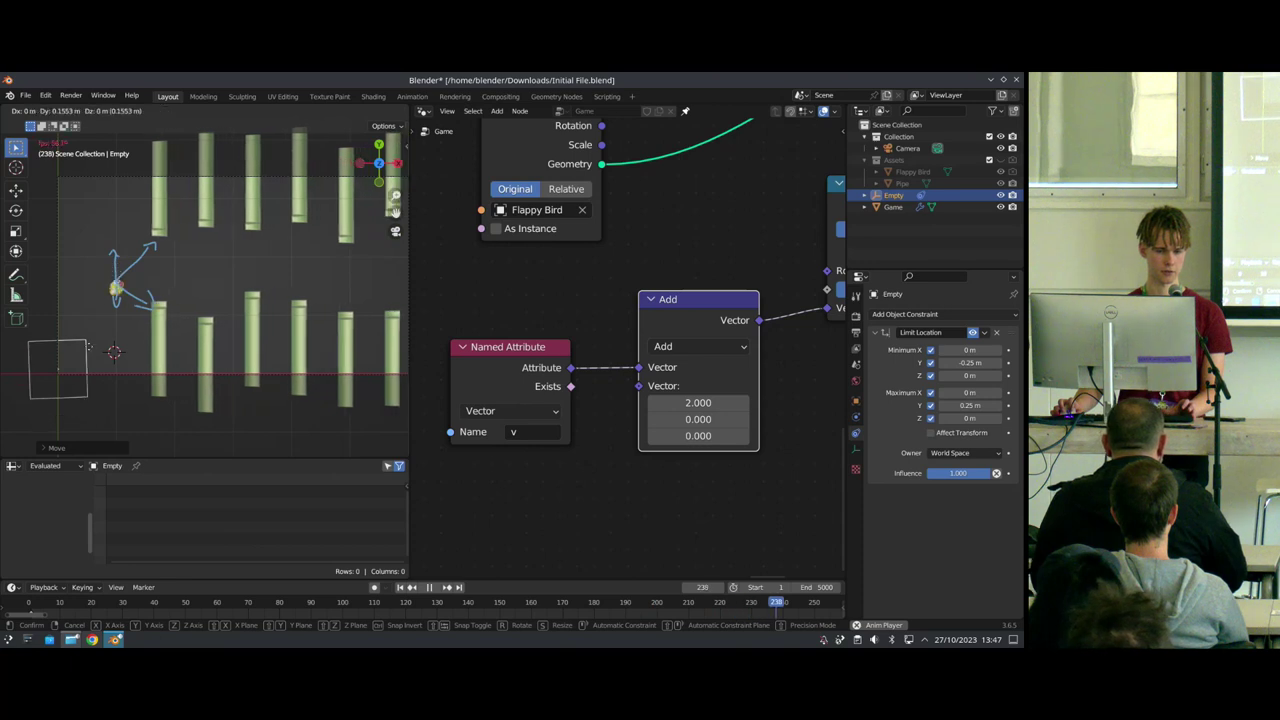
{"action": "left_click", "coordinate": [86, 362]}
{"action": "key", "text": "space"}
Step: Lower the Align Euler to Vector Factor to 0.594 and rewind to frame 1
{"action": "middle_click_drag", "start_coordinate": [733, 359], "coordinate": [597, 366]}
{"action": "left_click_drag", "start_coordinate": [776, 296], "coordinate": [735, 296]}
{"action": "scroll", "coordinate": [232, 323], "scroll_direction": "down", "scroll_amount": 2}
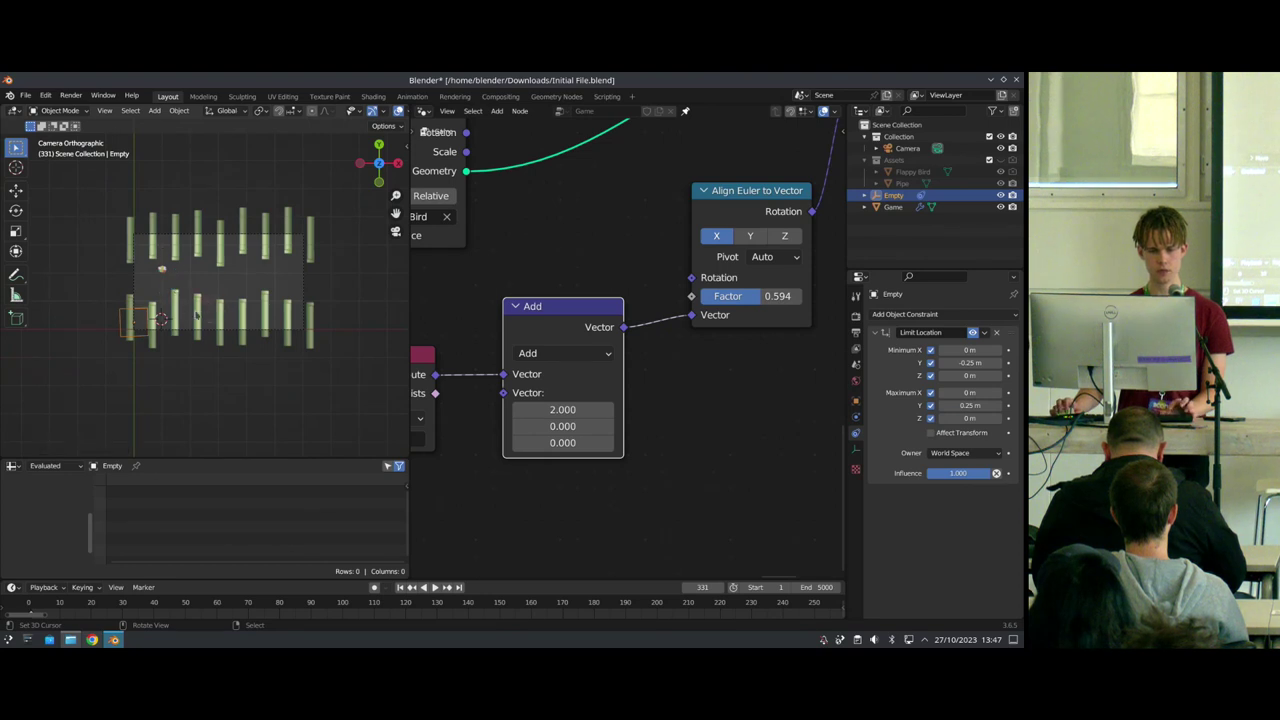
{"action": "key", "text": "shift+Left"}
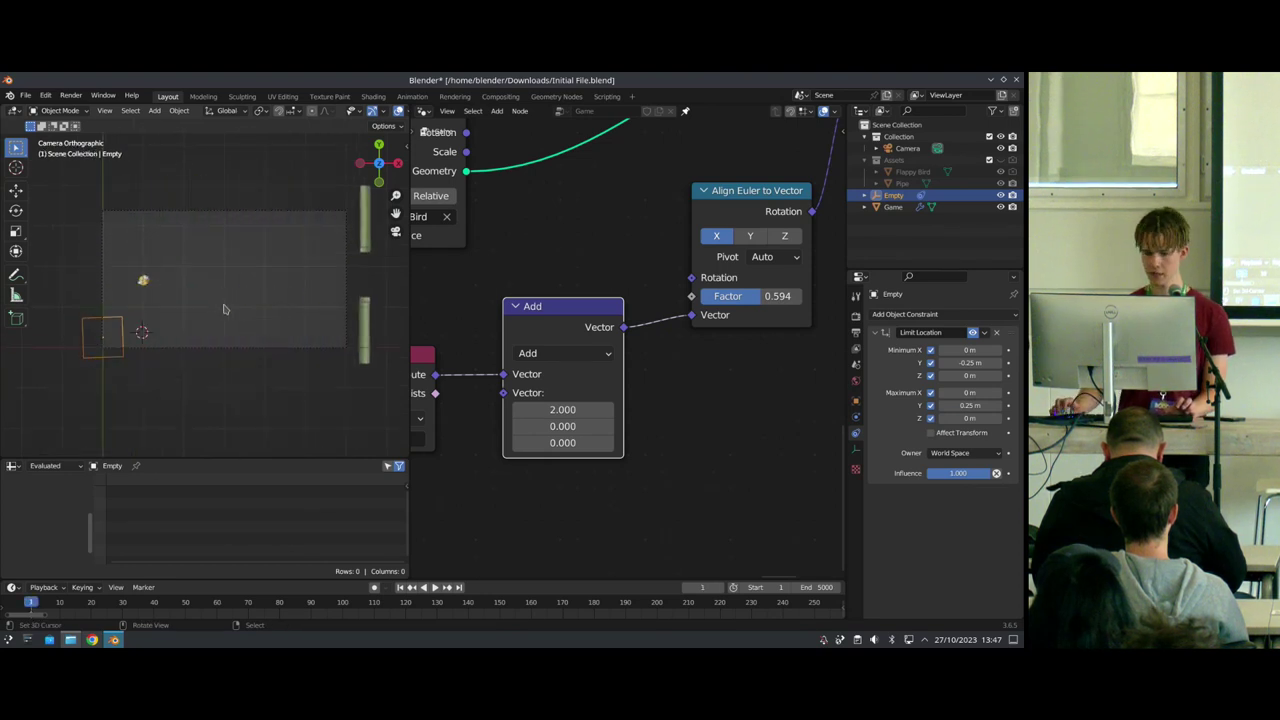
{"action": "middle_click_drag", "start_coordinate": [284, 306], "coordinate": [267, 333], "text": "shift"}
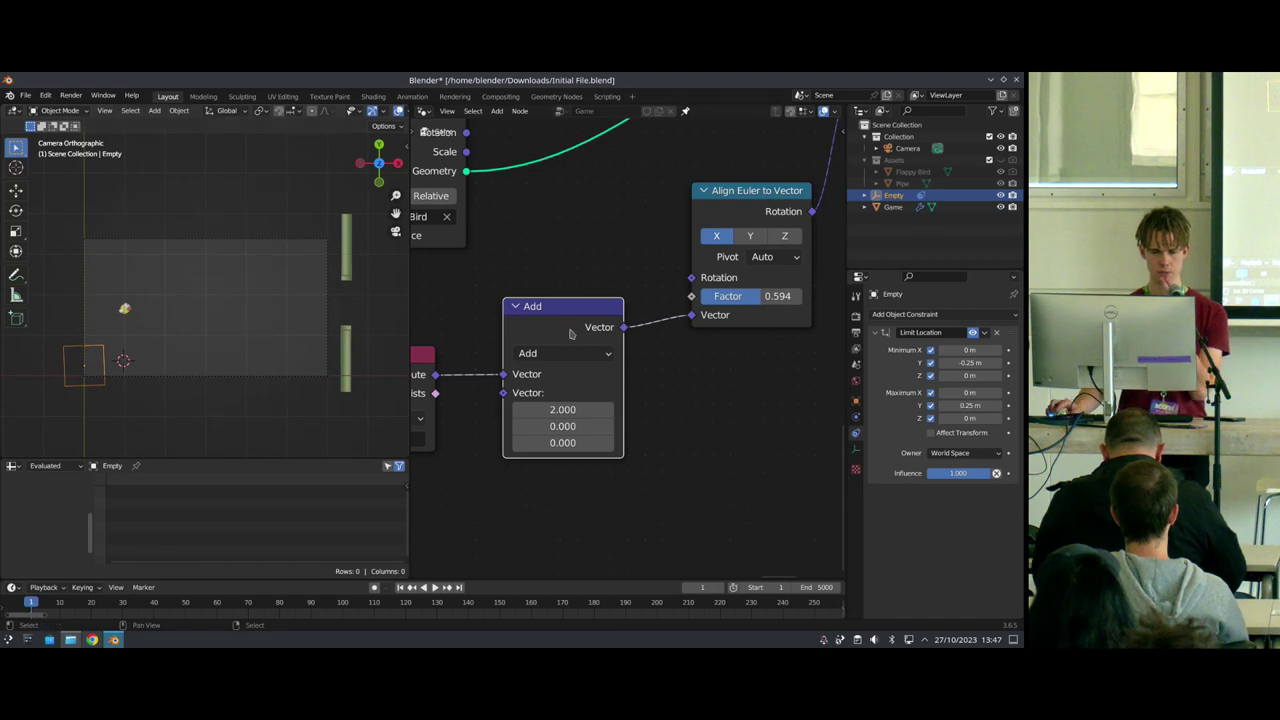
{"action": "scroll", "coordinate": [570, 333], "scroll_direction": "down", "scroll_amount": 5}
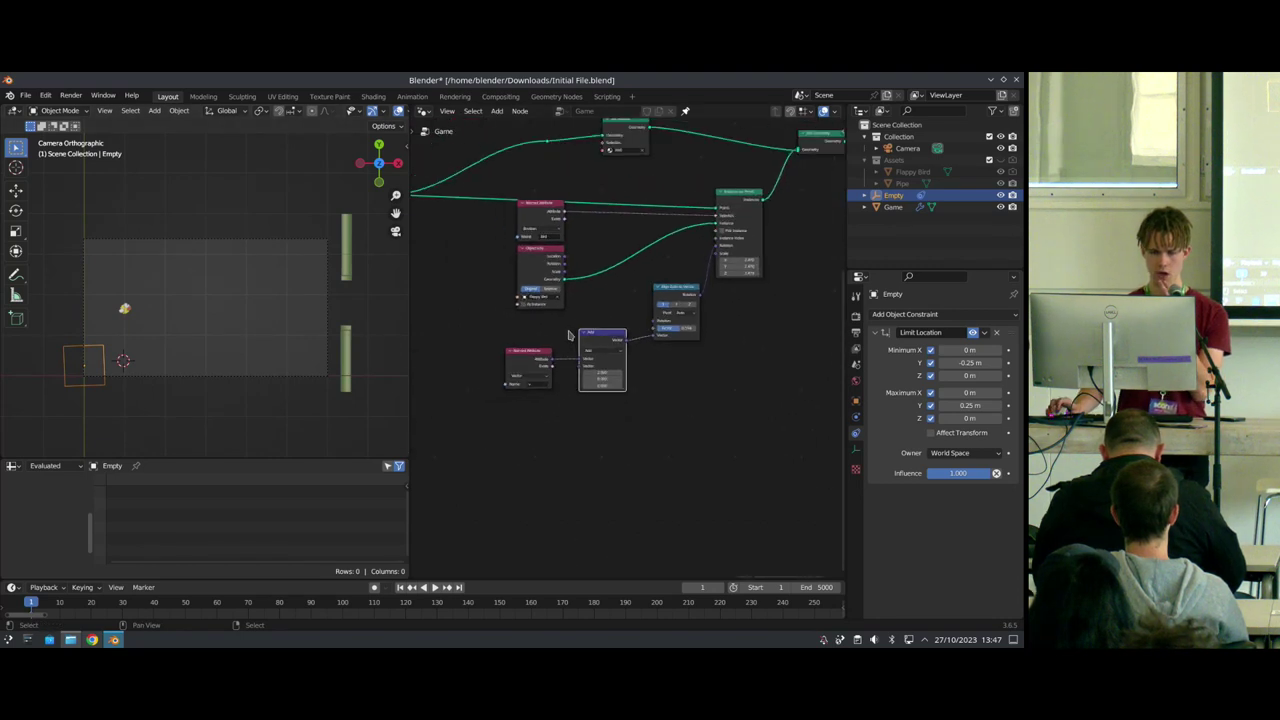
Step: Add a plane, scale it up to cover the game, and lower it along Z beneath
{"action": "scroll", "coordinate": [617, 276], "scroll_direction": "down", "scroll_amount": 3}
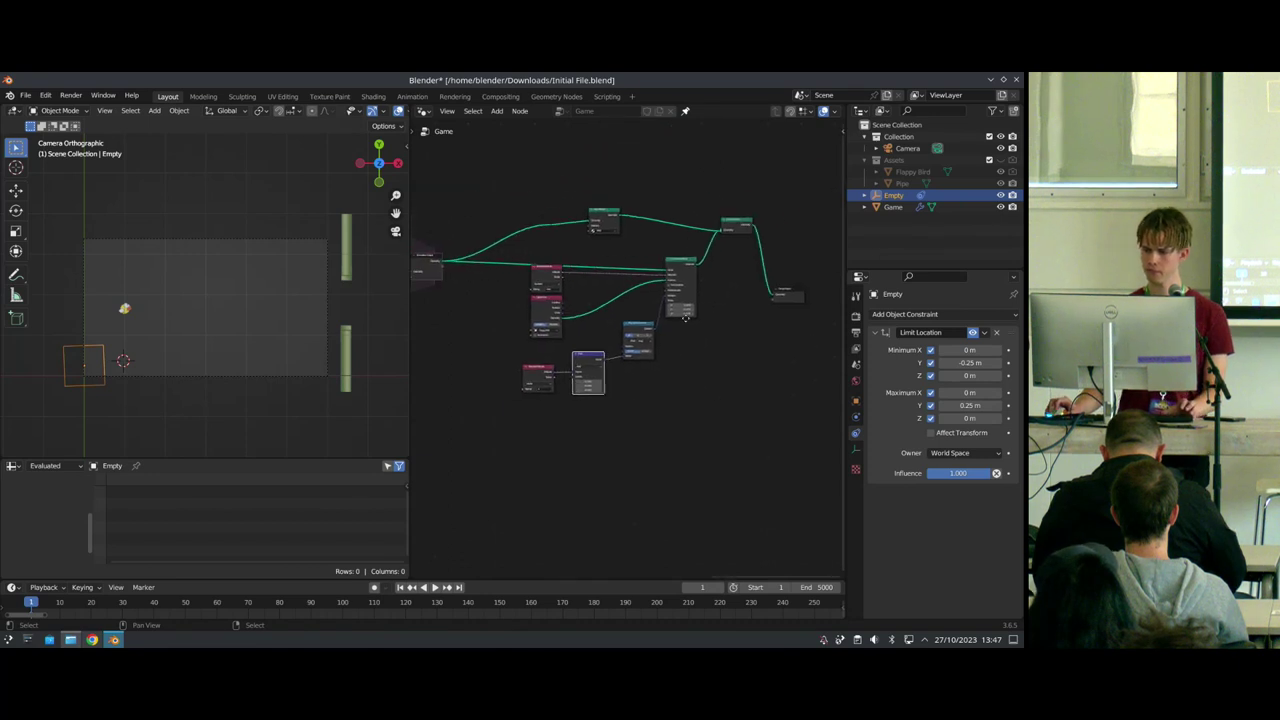
{"action": "key", "text": "shift+a"}
{"action": "left_click", "coordinate": [238, 303]}
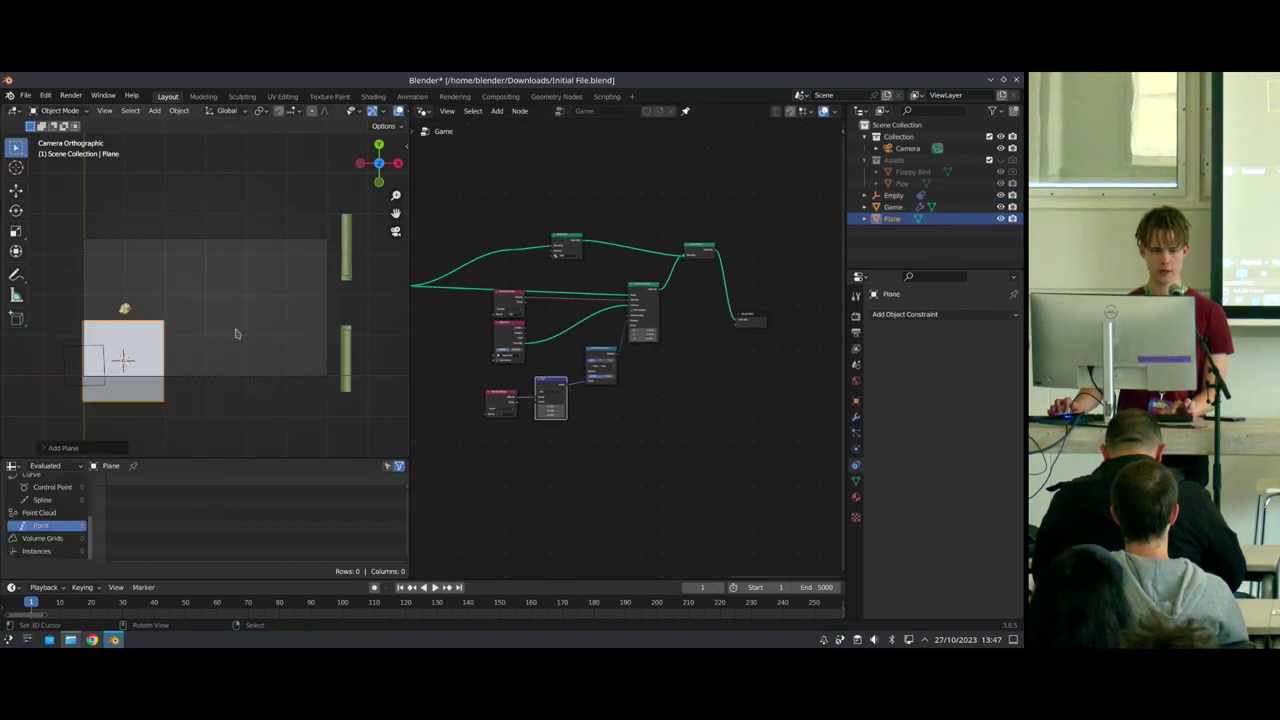
{"action": "key", "text": "s"}
{"action": "left_click", "coordinate": [189, 345]}
{"action": "middle_click_drag", "start_coordinate": [186, 340], "coordinate": [212, 290]}
{"action": "key", "text": "g"}
{"action": "key", "text": "z"}
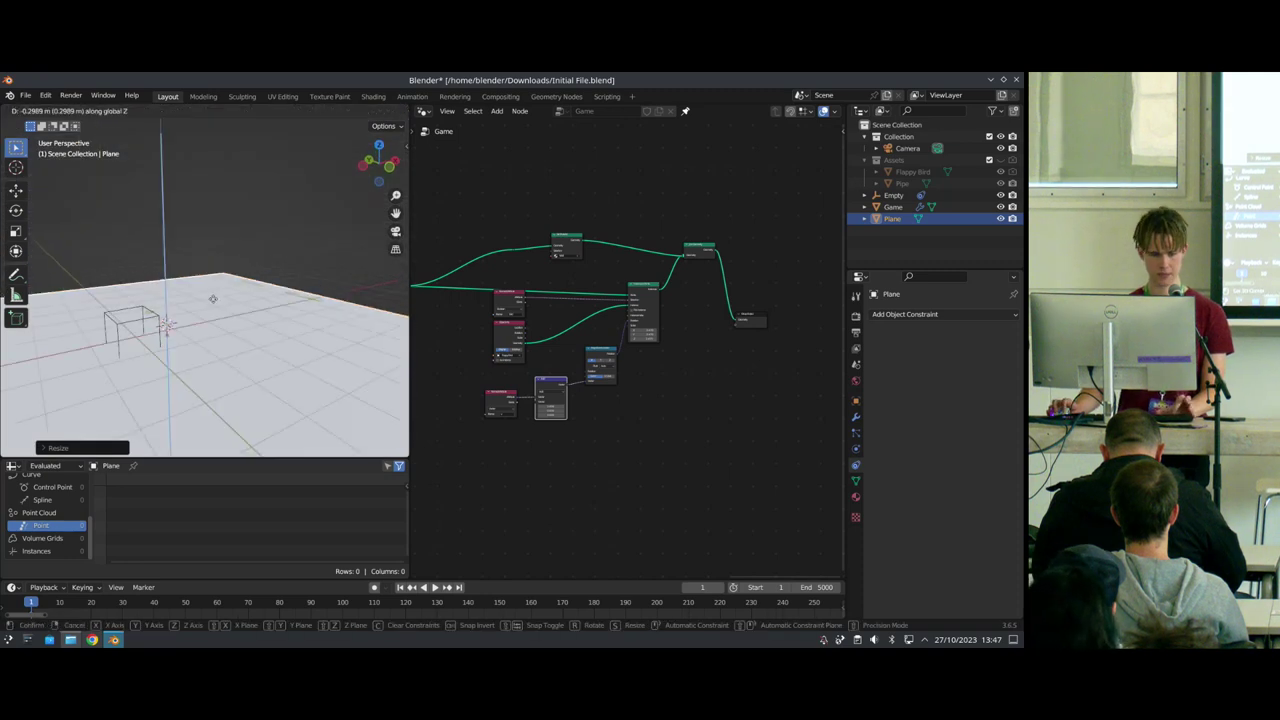
{"action": "left_click", "coordinate": [214, 300]}
Step: Create a new material for the plane with a light-blue base colour
{"action": "left_click", "coordinate": [855, 499]}
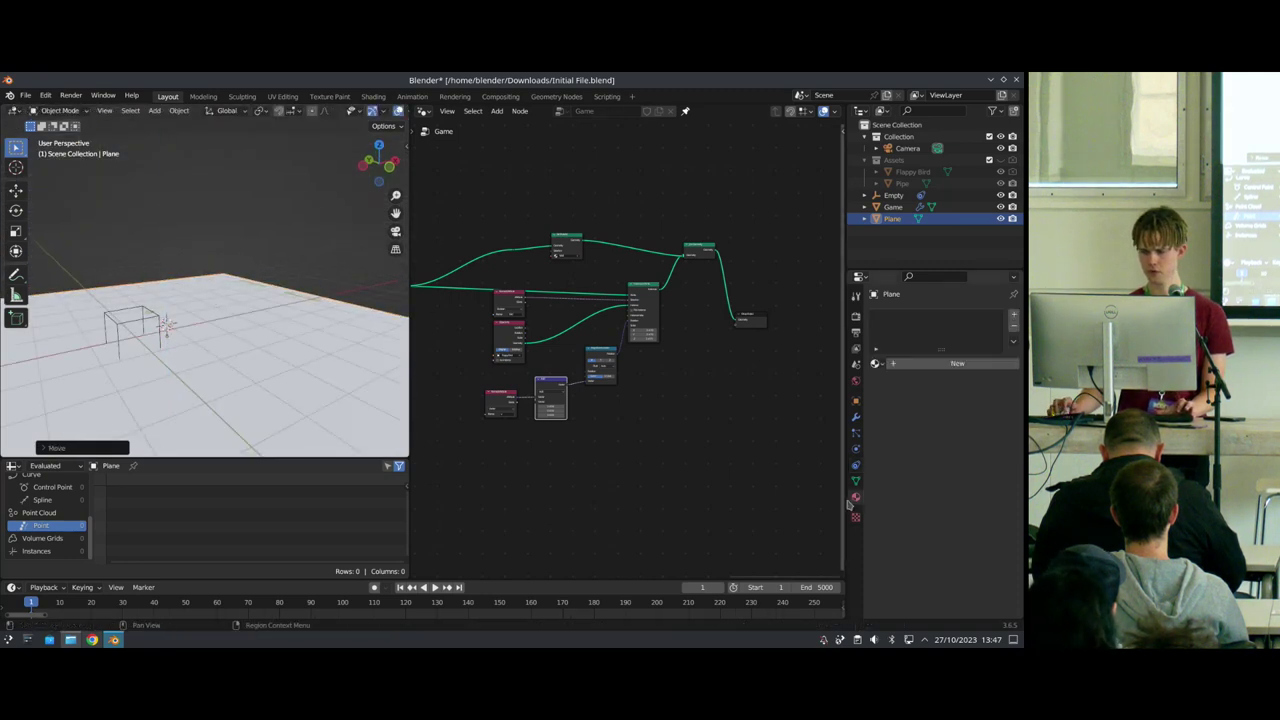
{"action": "left_click", "coordinate": [876, 364]}
{"action": "left_click", "coordinate": [913, 364]}
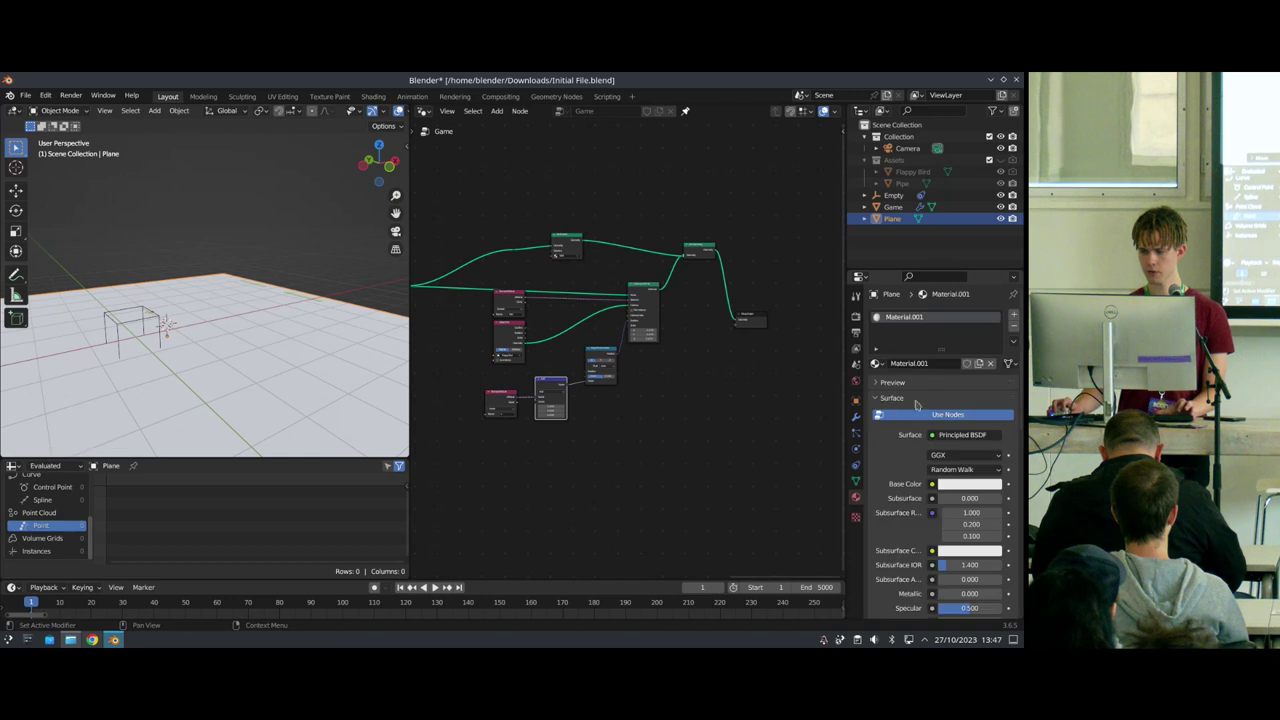
{"action": "left_click", "coordinate": [962, 434]}
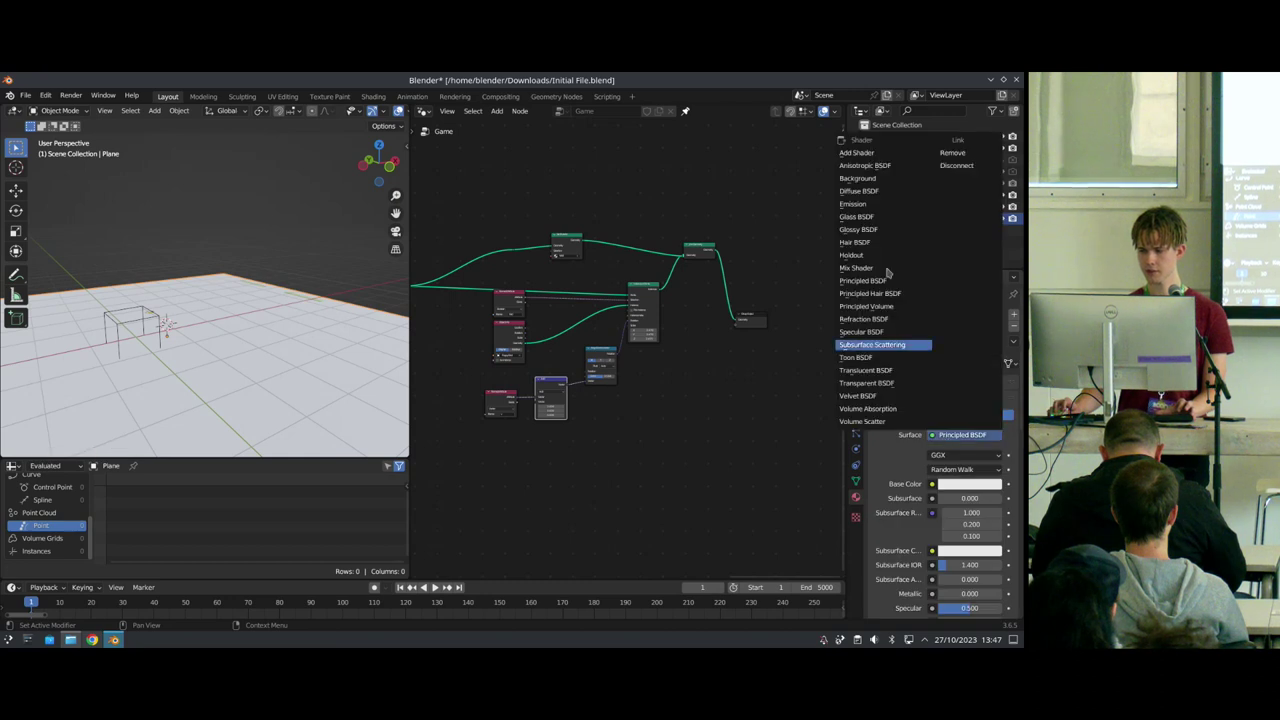
{"action": "left_click", "coordinate": [968, 486]}
{"action": "left_click", "coordinate": [950, 350]}
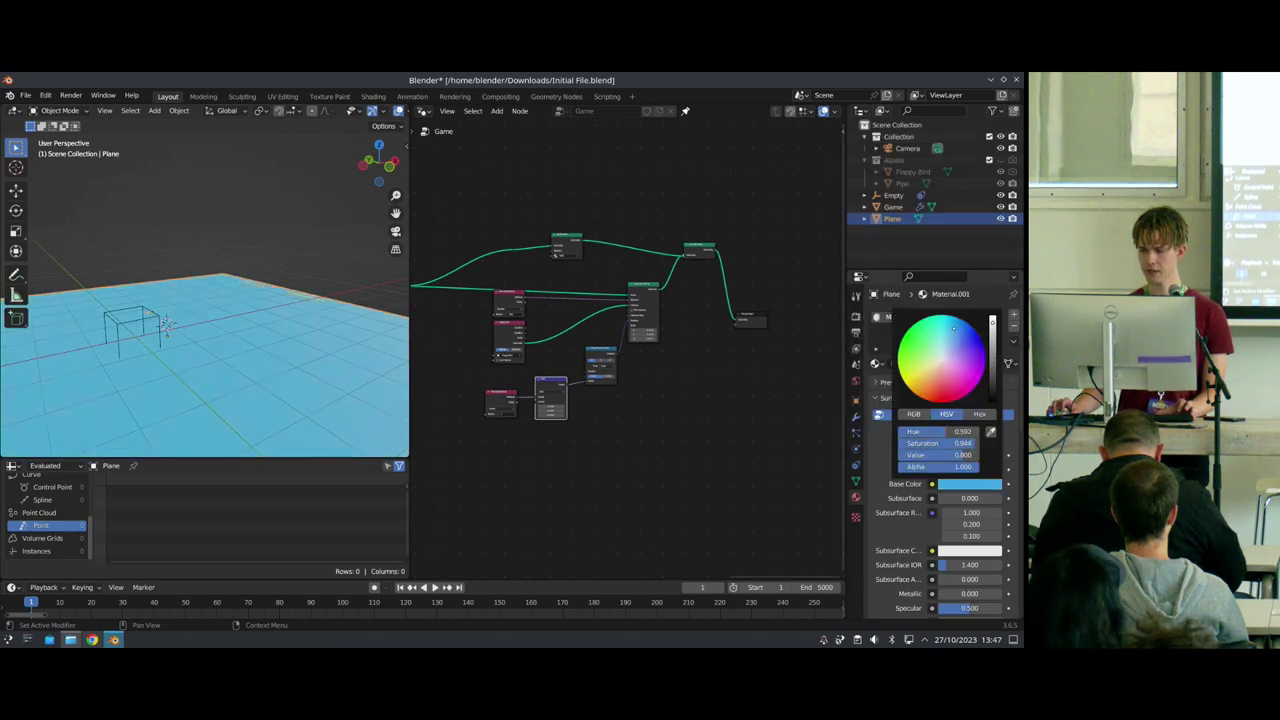
Step: Switch to top view, then look through the scene camera
{"action": "left_click", "coordinate": [380, 146]}
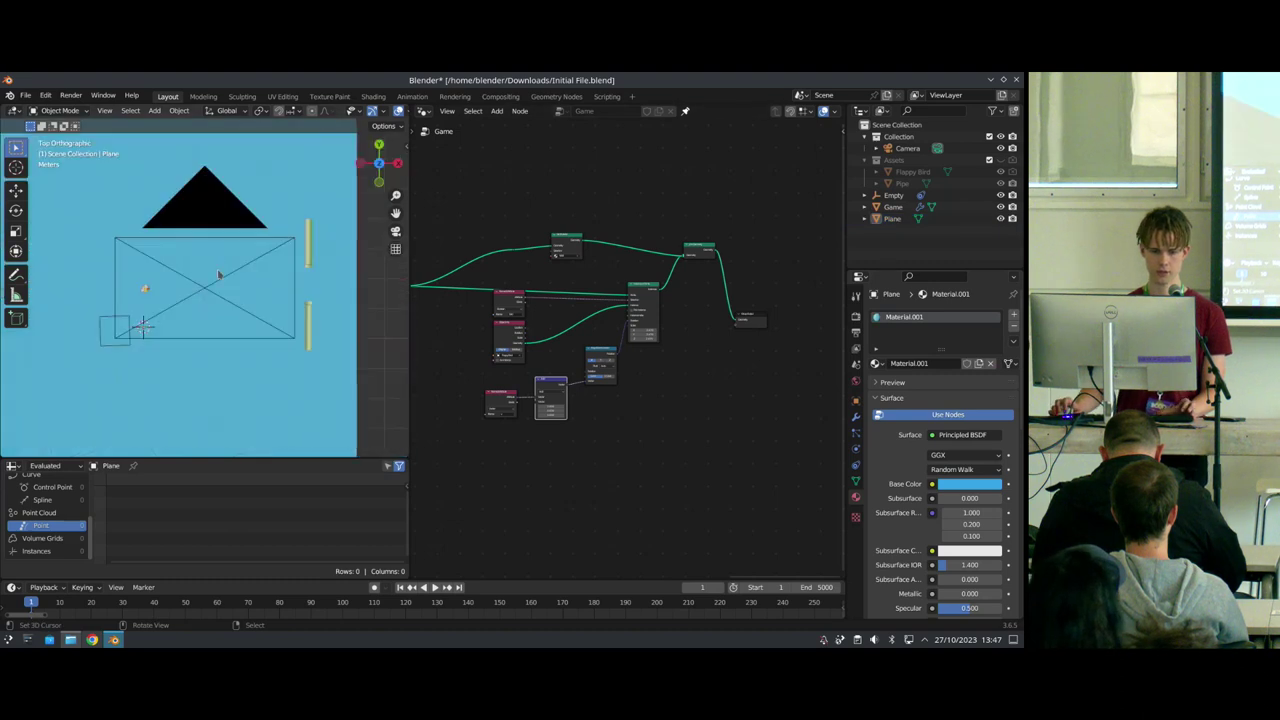
{"action": "key", "text": "KP_0"}
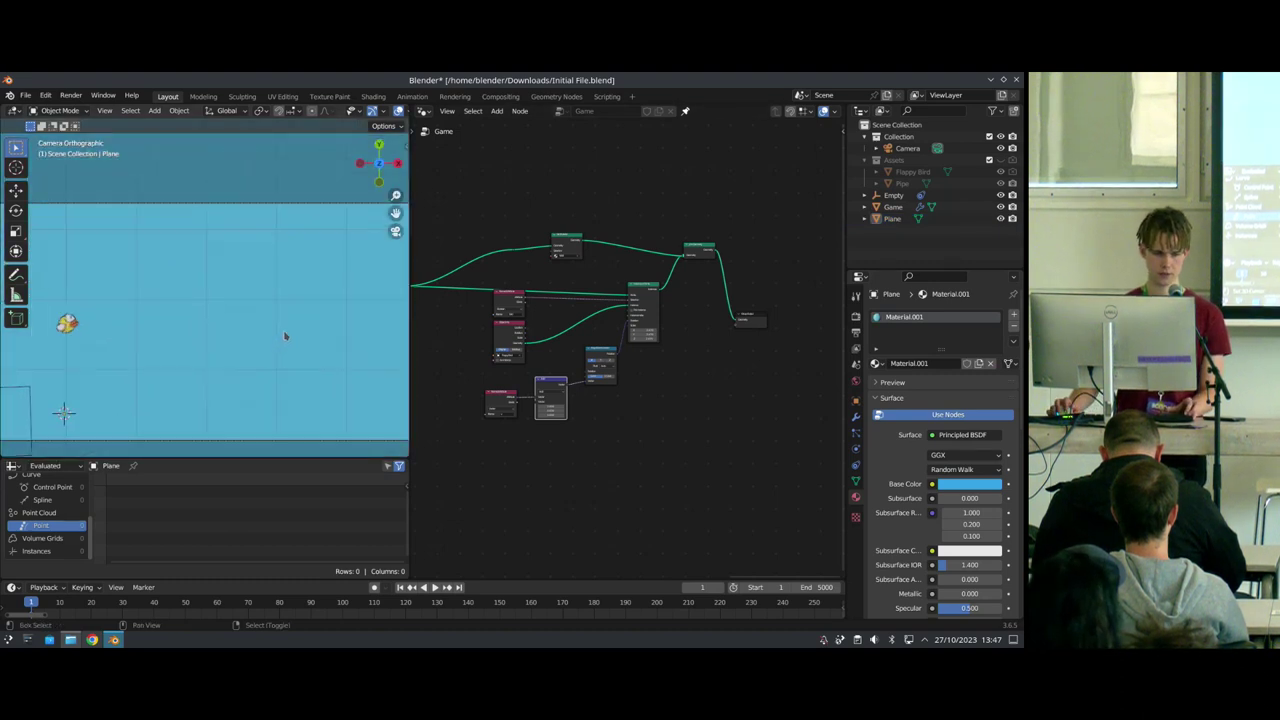
{"action": "scroll", "coordinate": [285, 330], "scroll_direction": "up", "scroll_amount": 2}
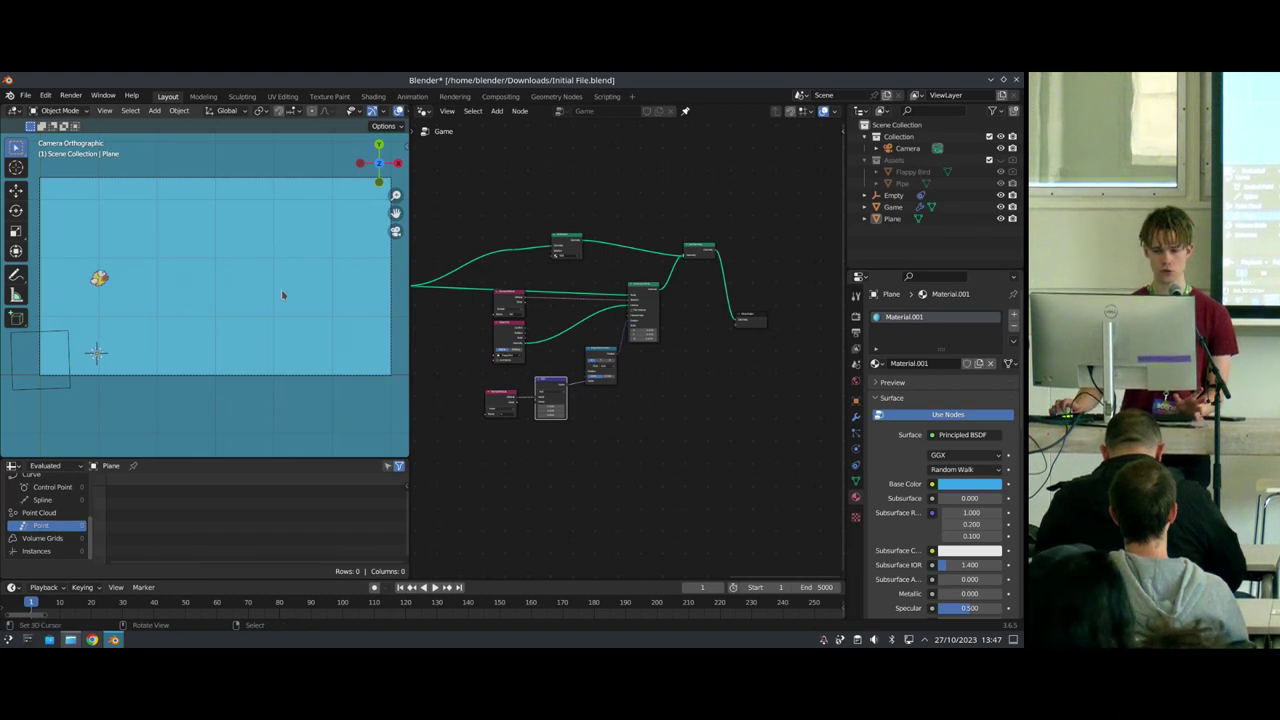
{"action": "scroll", "coordinate": [590, 407], "scroll_direction": "down", "scroll_amount": 5}
{"action": "middle_click_drag", "start_coordinate": [507, 369], "coordinate": [626, 361]}
{"action": "scroll", "coordinate": [625, 363], "scroll_direction": "down", "scroll_amount": 2}
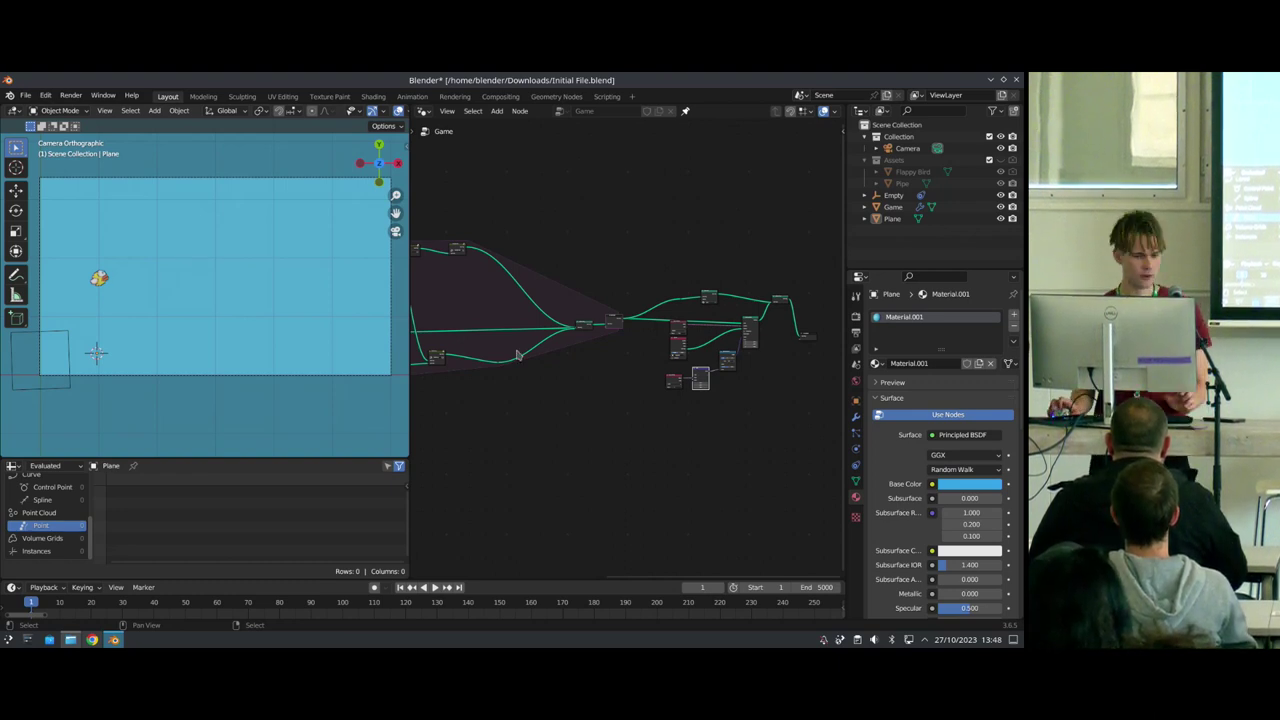
{"action": "key", "text": "Home"}
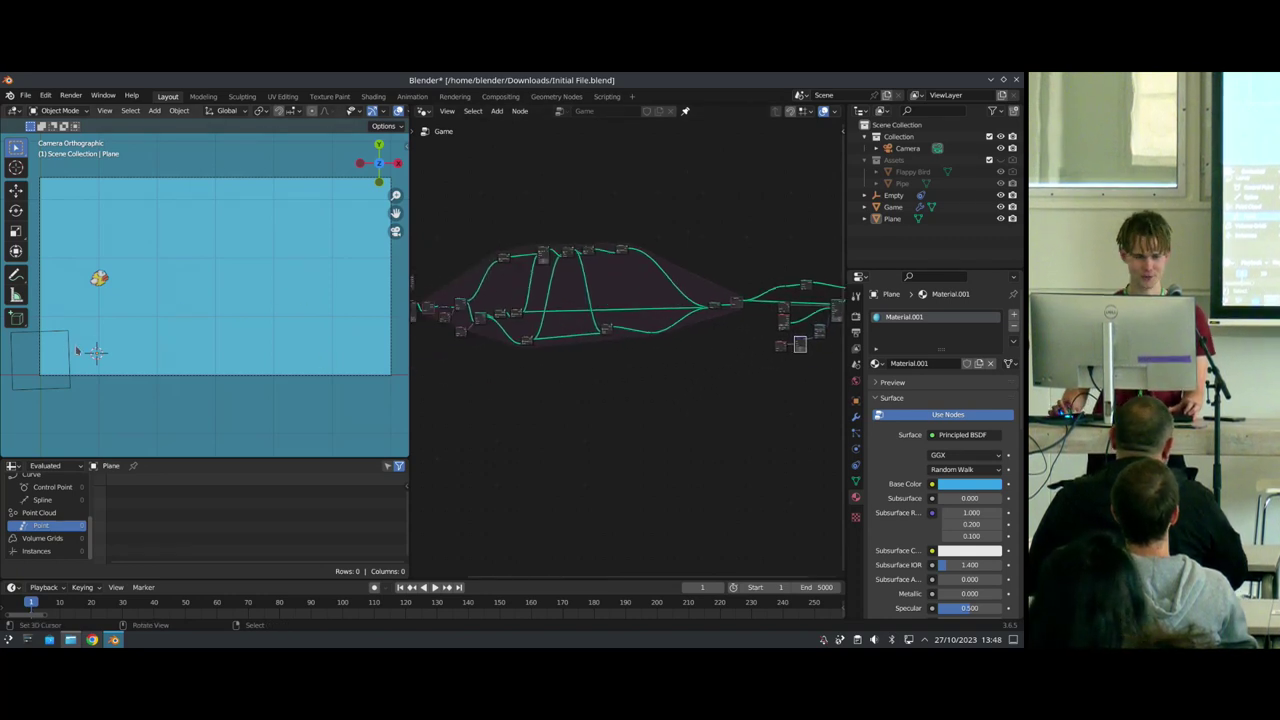
{"action": "middle_click_drag", "start_coordinate": [40, 318], "coordinate": [86, 337], "text": "shift"}
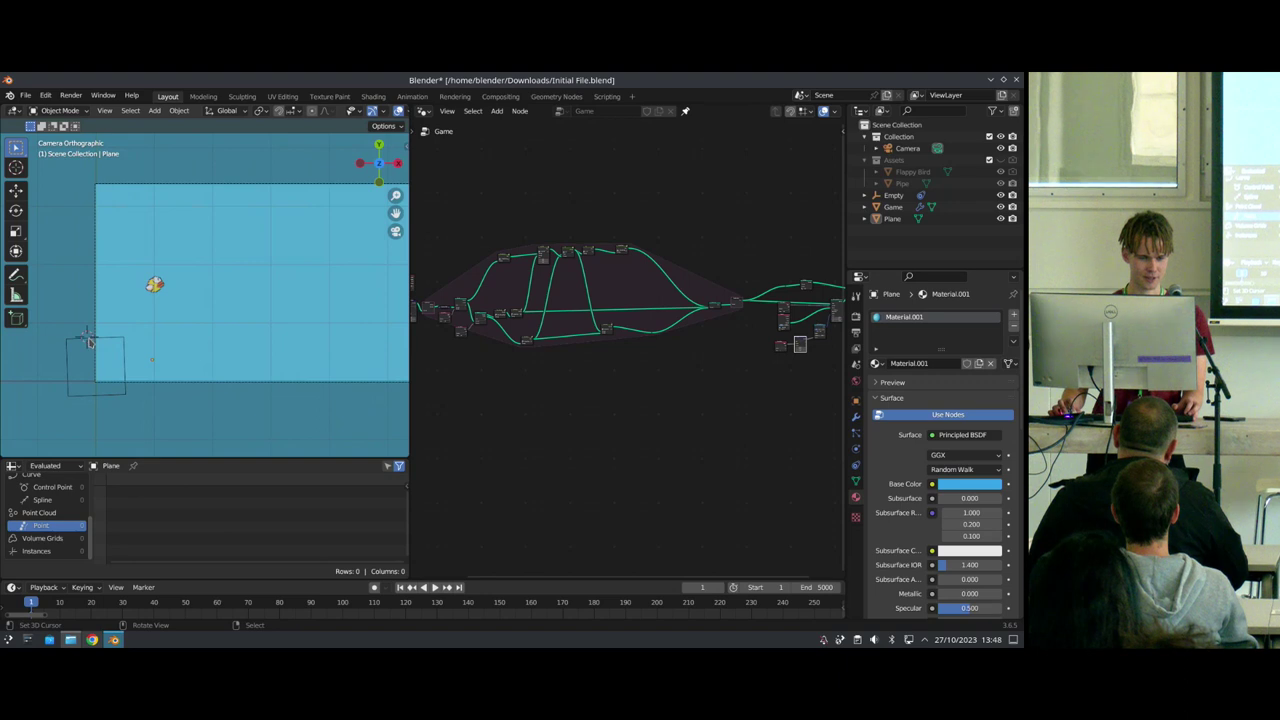
Step: Select the Empty, briefly test-play the game, then stop and rewind
{"action": "left_click", "coordinate": [895, 195]}
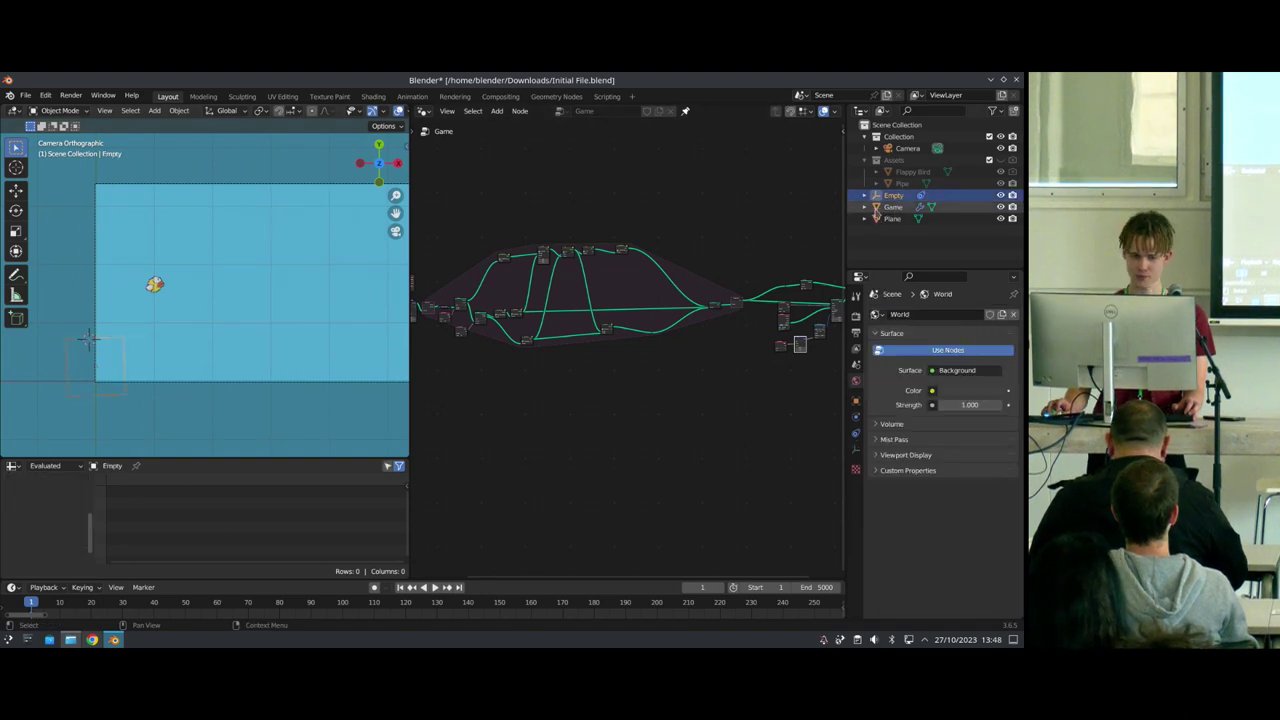
{"action": "key", "text": "g"}
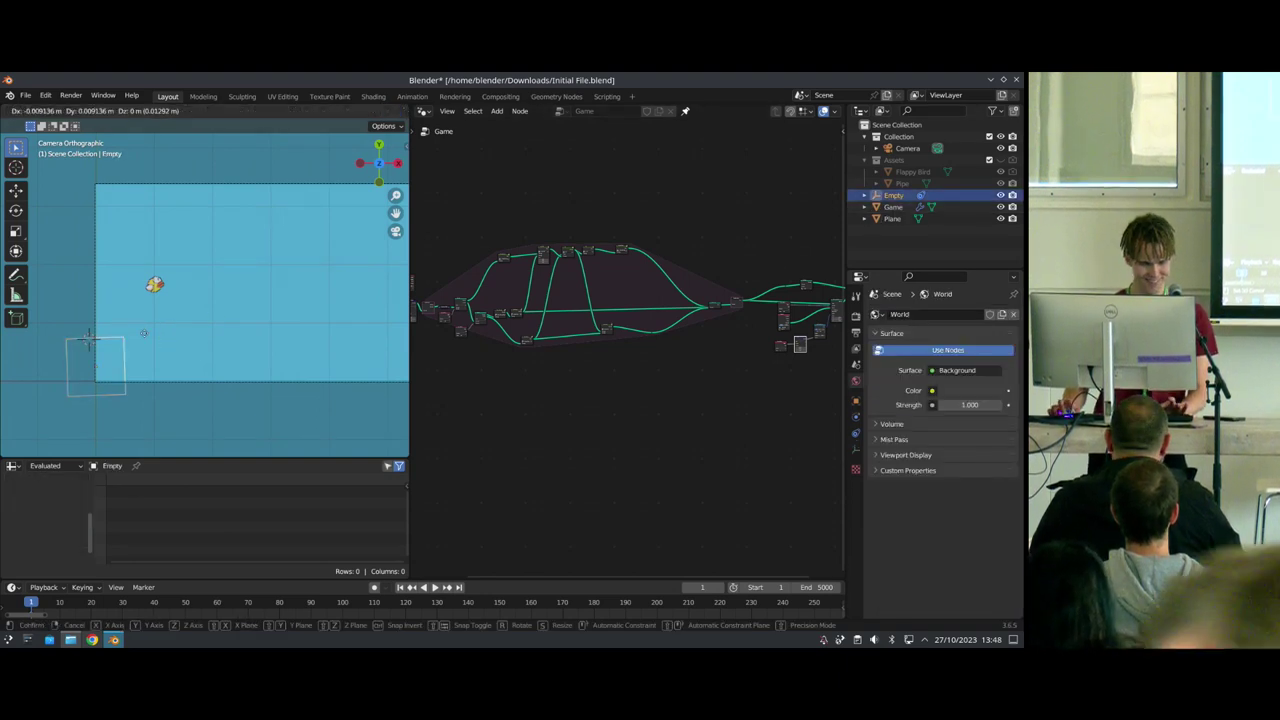
{"action": "left_click", "coordinate": [137, 374]}
{"action": "key", "text": "space"}
{"action": "key", "text": "g"}
{"action": "key", "text": "Escape"}
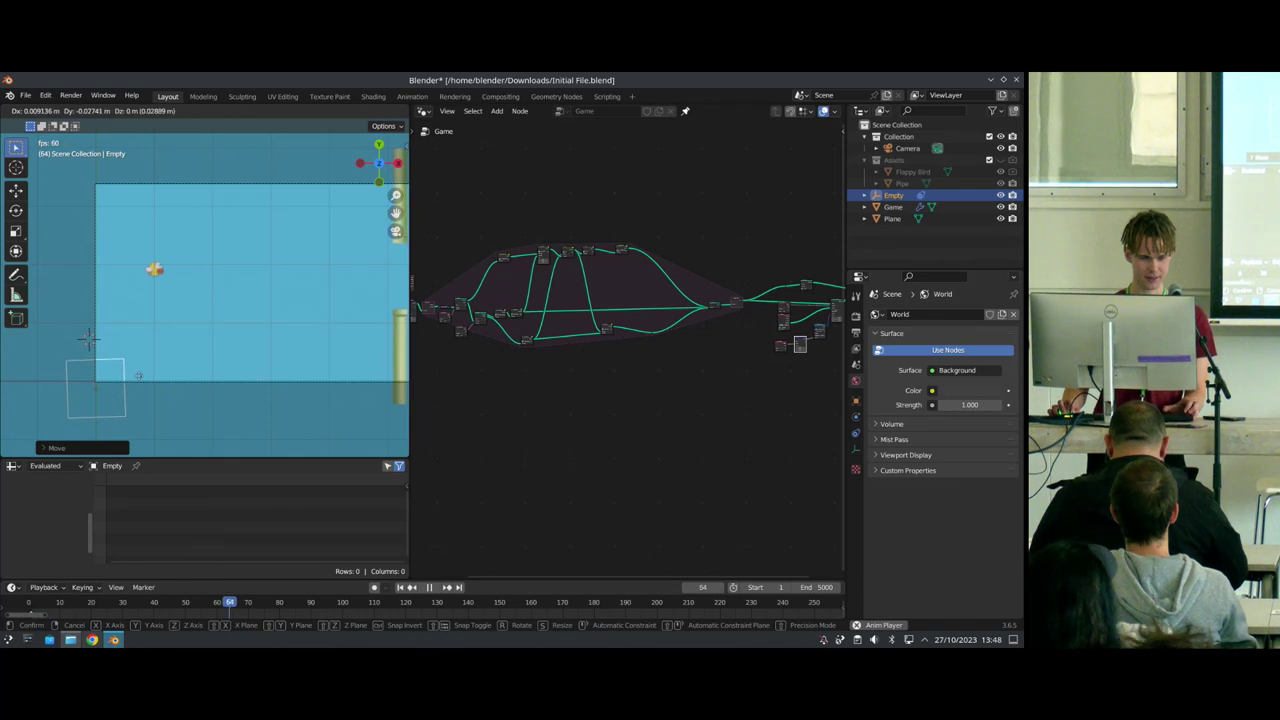
{"action": "key", "text": "Escape"}
{"action": "middle_click_drag", "start_coordinate": [258, 342], "coordinate": [232, 352], "text": "shift"}
{"action": "scroll", "coordinate": [209, 352], "scroll_direction": "up", "scroll_amount": 1}
{"action": "scroll", "coordinate": [209, 350], "scroll_direction": "down", "scroll_amount": 1}
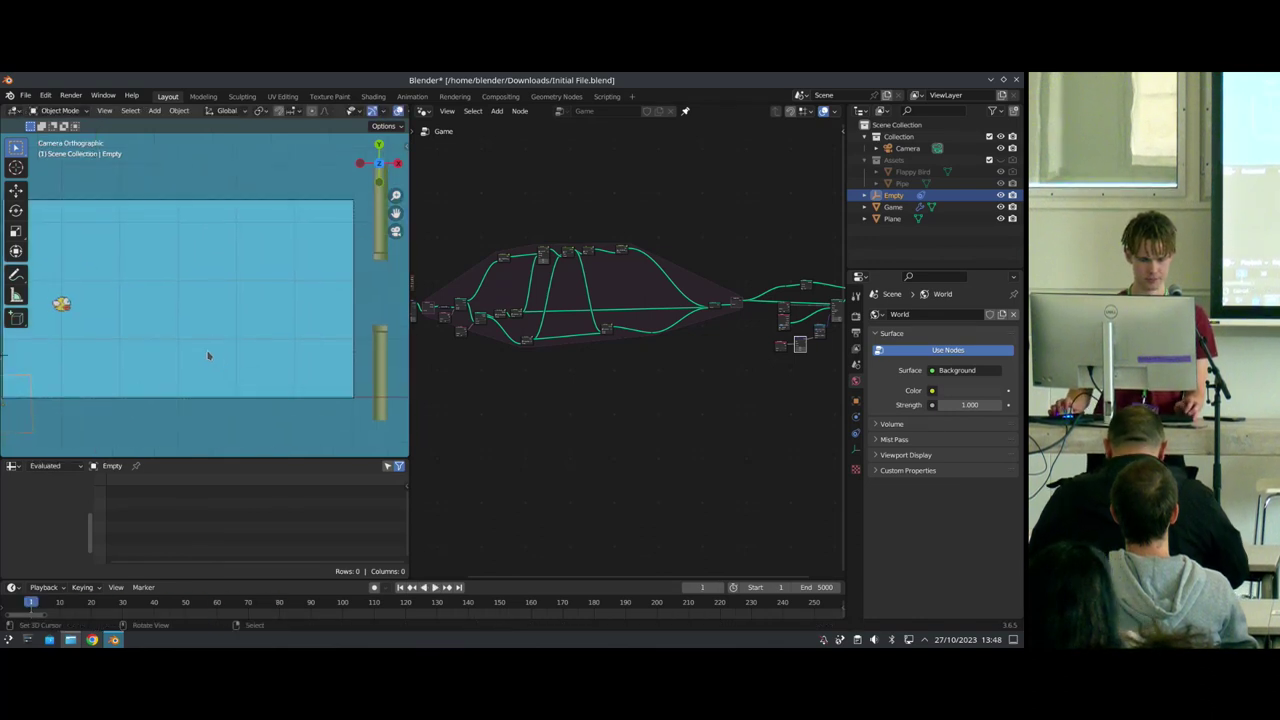
Step: Set the Camera's Viewport Display Passepartout to 1.000 so outside the frame is black
{"action": "left_click", "coordinate": [907, 148]}
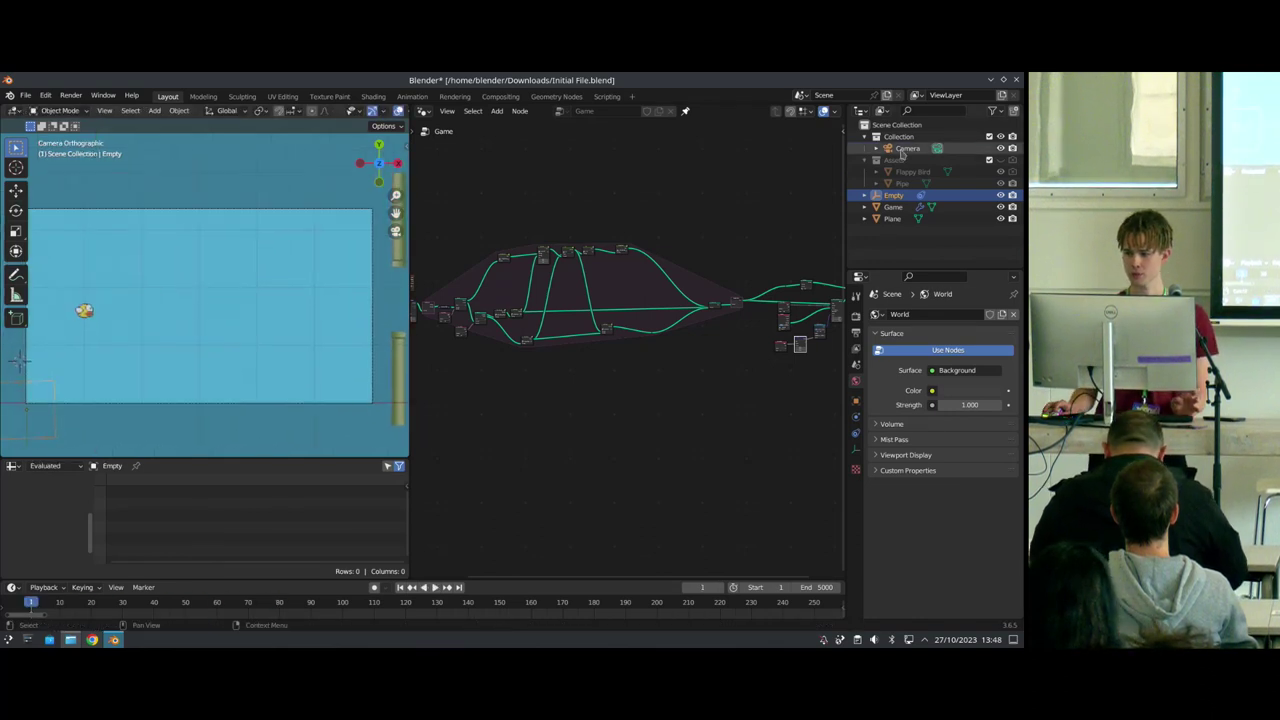
{"action": "left_click", "coordinate": [855, 448]}
{"action": "left_click", "coordinate": [895, 510]}
{"action": "left_click_drag", "start_coordinate": [957, 594], "coordinate": [1003, 594]}
{"action": "middle_click_drag", "start_coordinate": [130, 376], "coordinate": [186, 353], "text": "shift"}
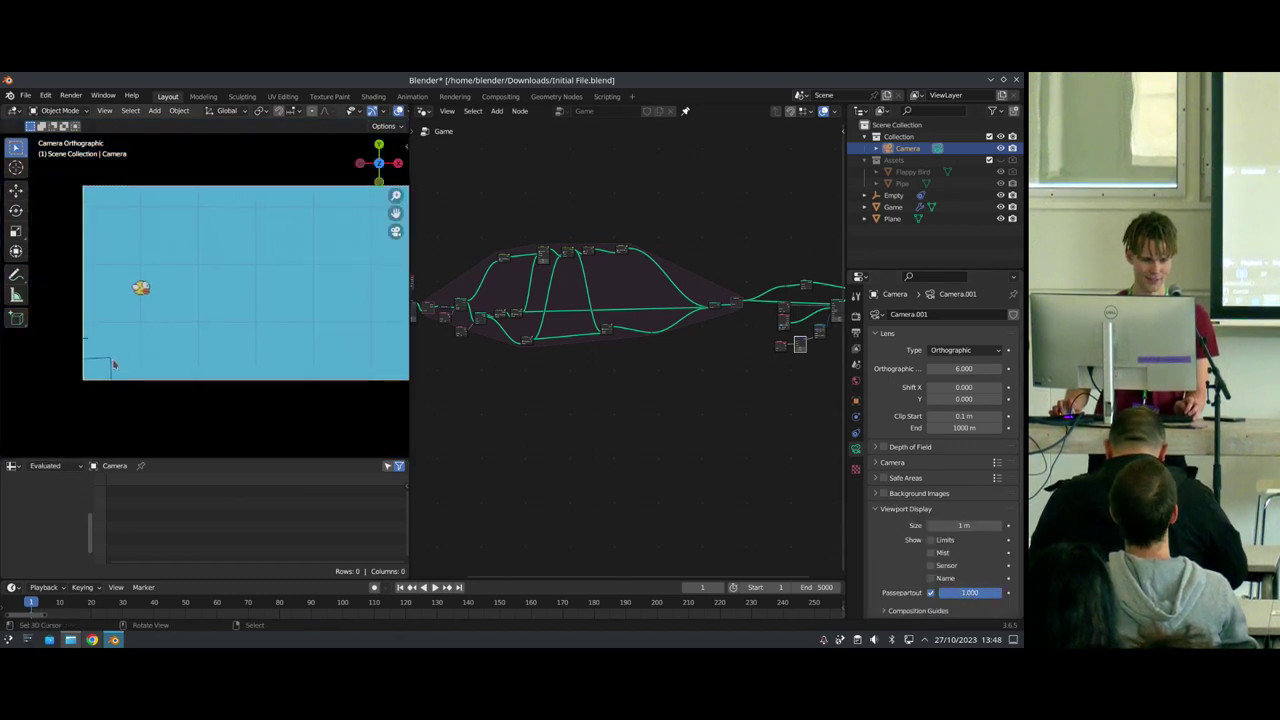
Step: Playtest by steering the bird with the Empty, rewind to frame 1, and save Initial File.blend
{"action": "left_click", "coordinate": [893, 196]}
{"action": "middle_click_drag", "start_coordinate": [249, 313], "coordinate": [205, 334], "text": "shift"}
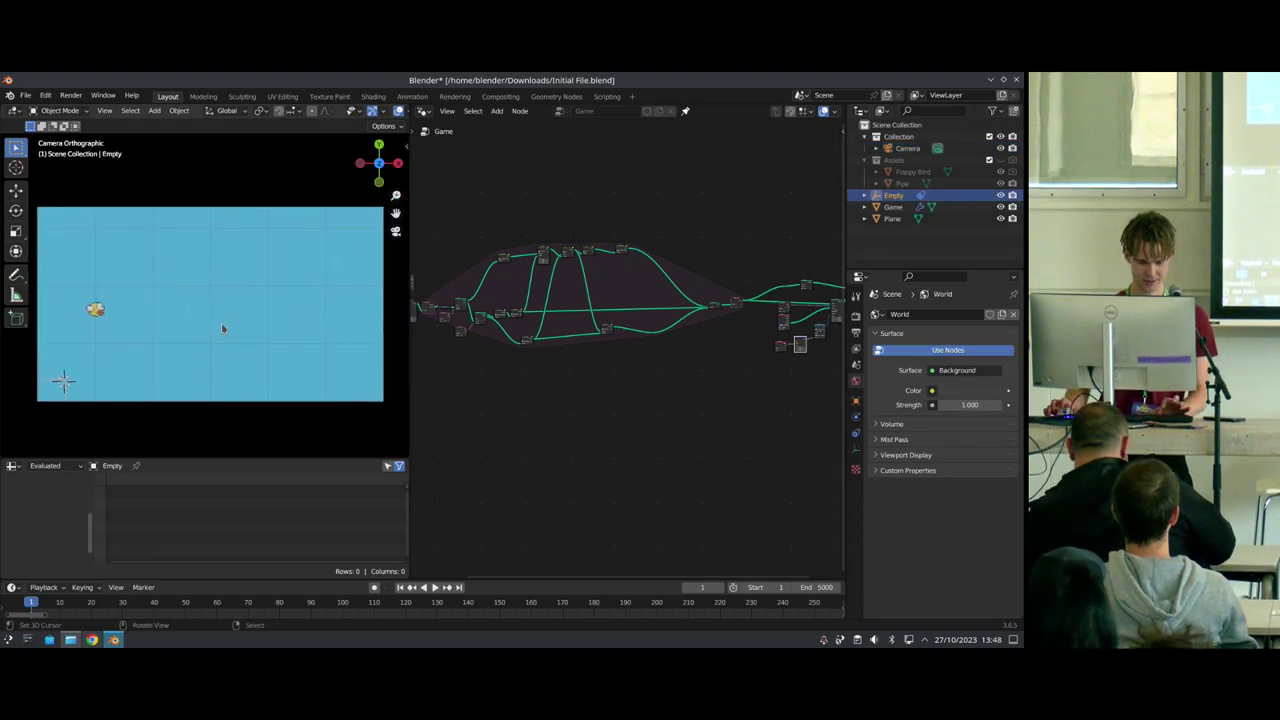
{"action": "key", "text": "space"}
{"action": "key", "text": "g"}
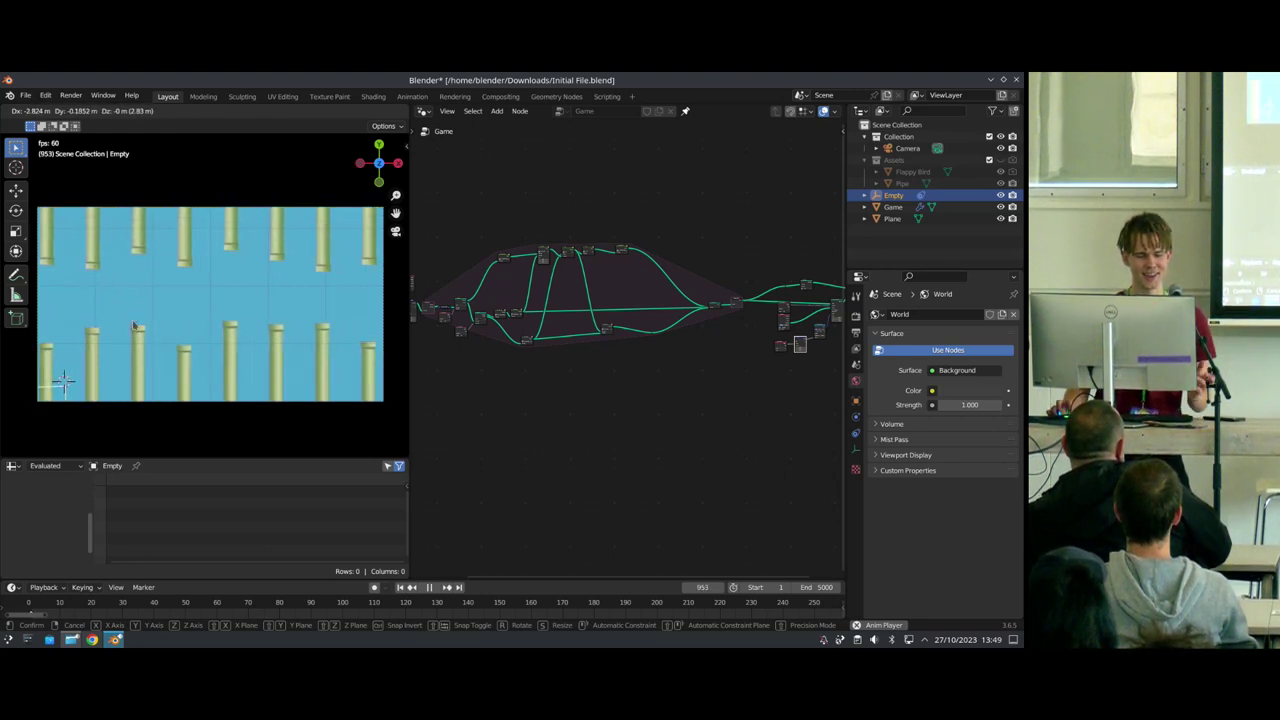
{"action": "left_click", "coordinate": [135, 325]}
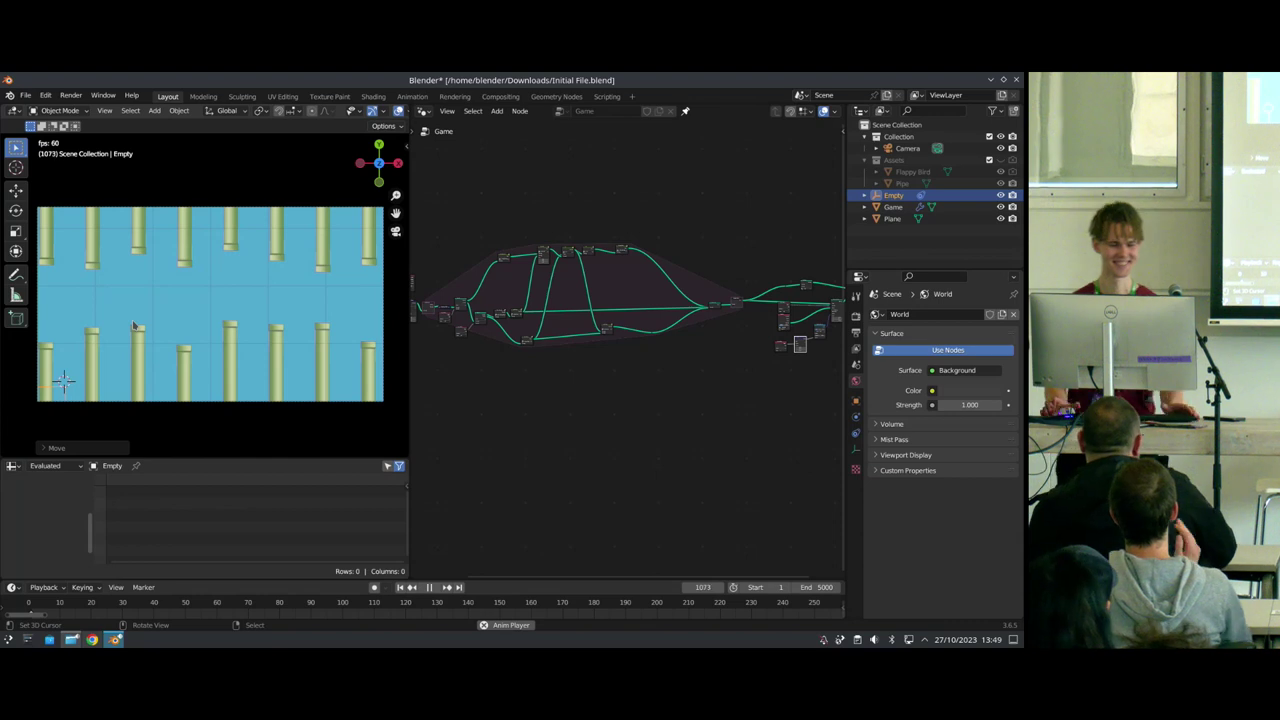
{"action": "key", "text": "space"}
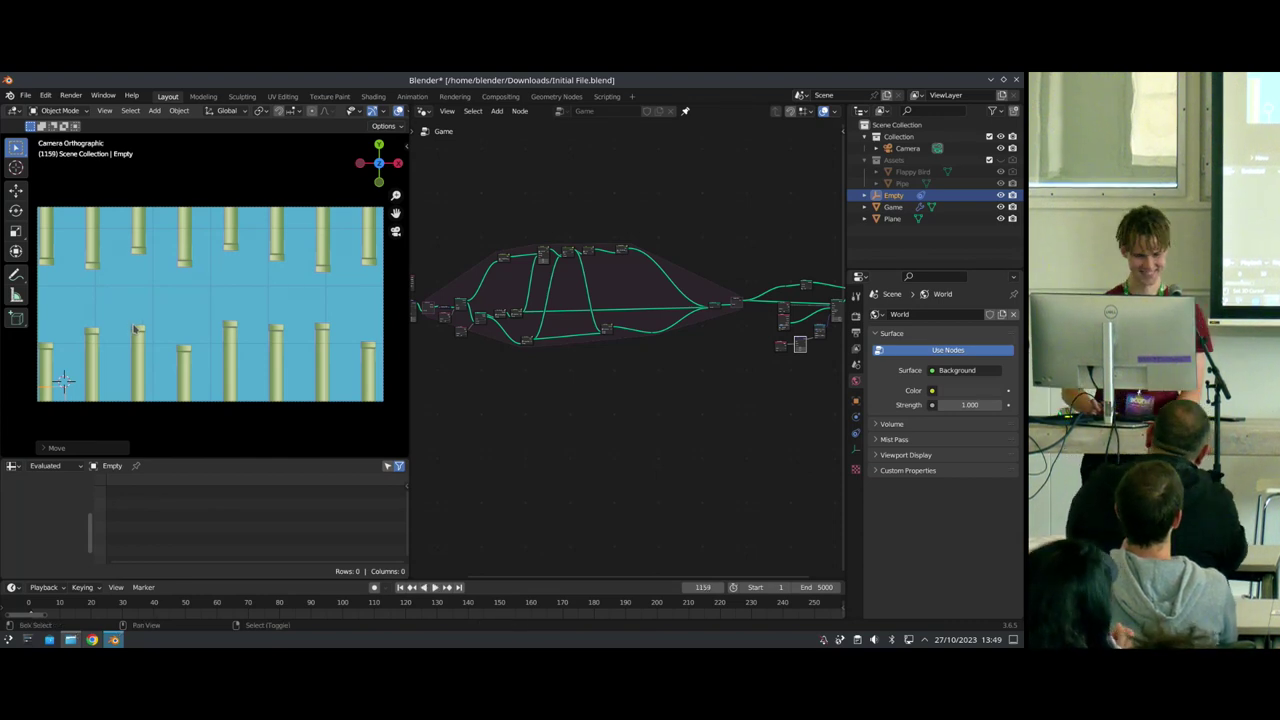
{"action": "key", "text": "shift+Left"}
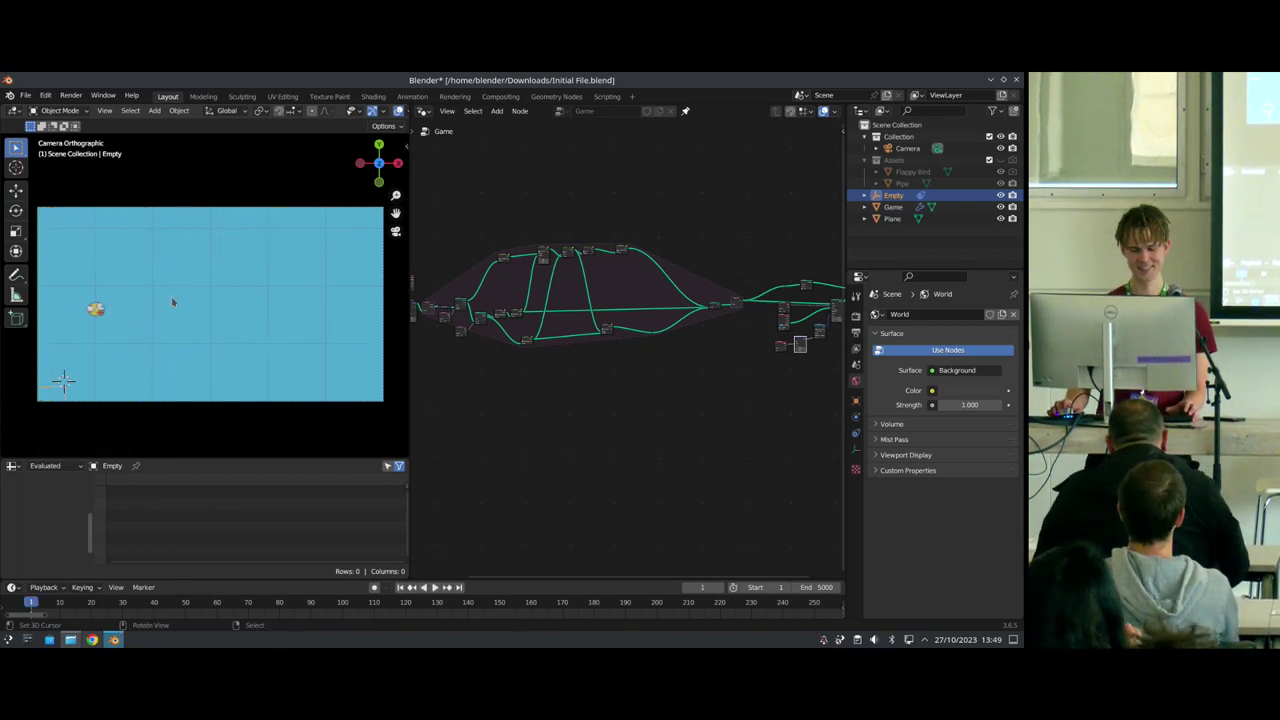
{"action": "key", "text": "ctrl+s"}
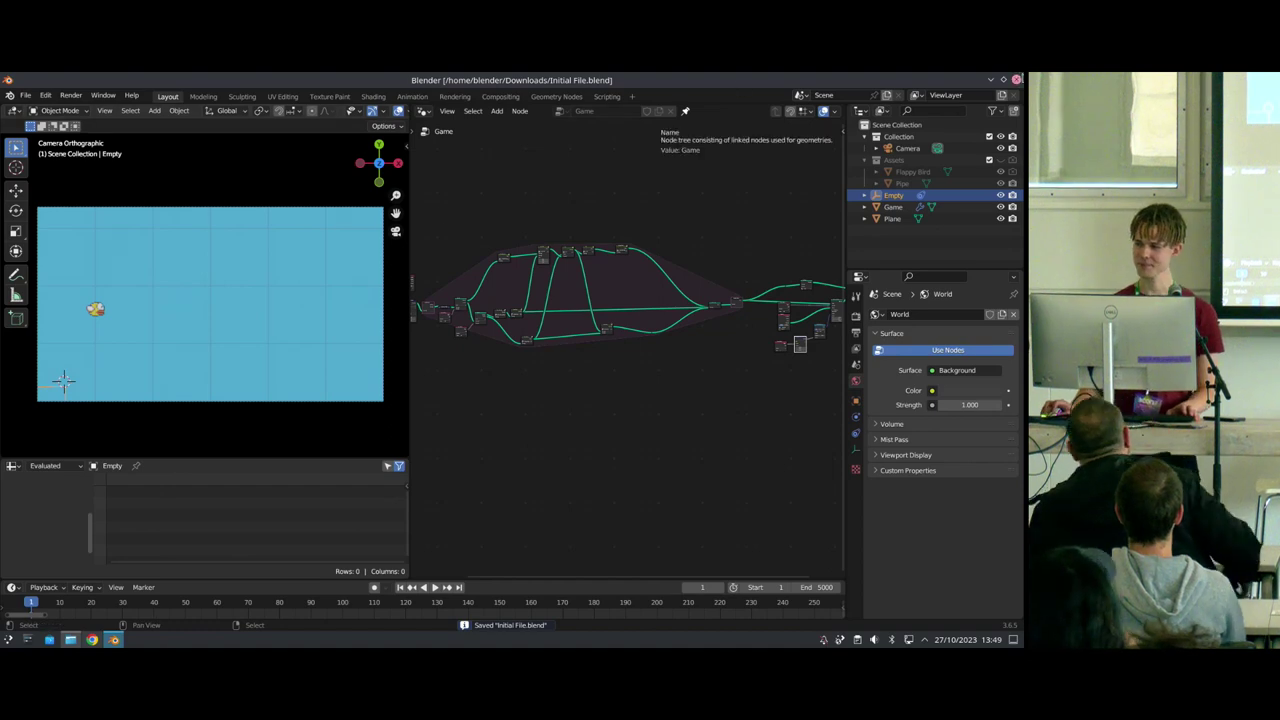